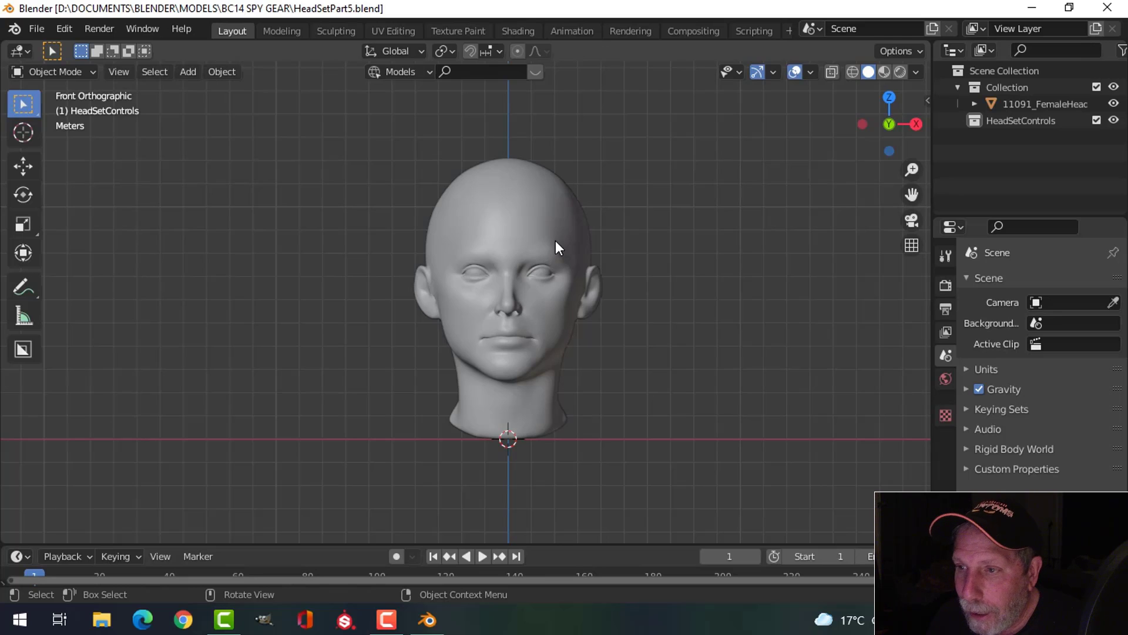
- Add a 32-vertex mesh circle at the world origin and scale its geometry up by about 2.6
{"action": "scroll", "coordinate": [675, 242], "scroll_direction": "down", "scroll_amount": 1}
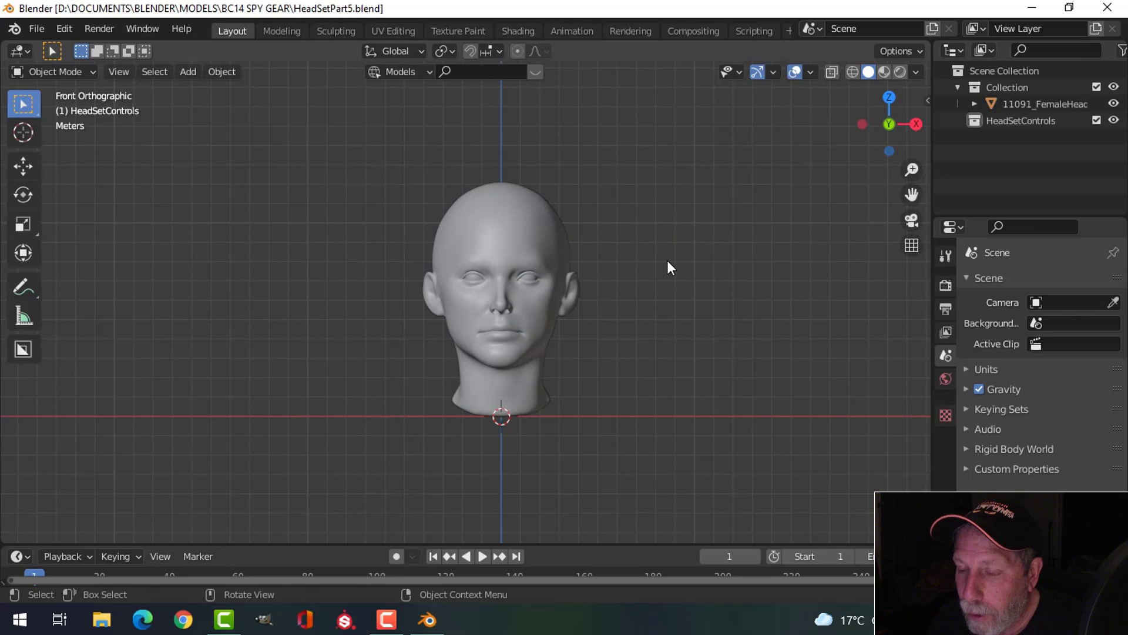
{"action": "key", "text": "shift+a"}
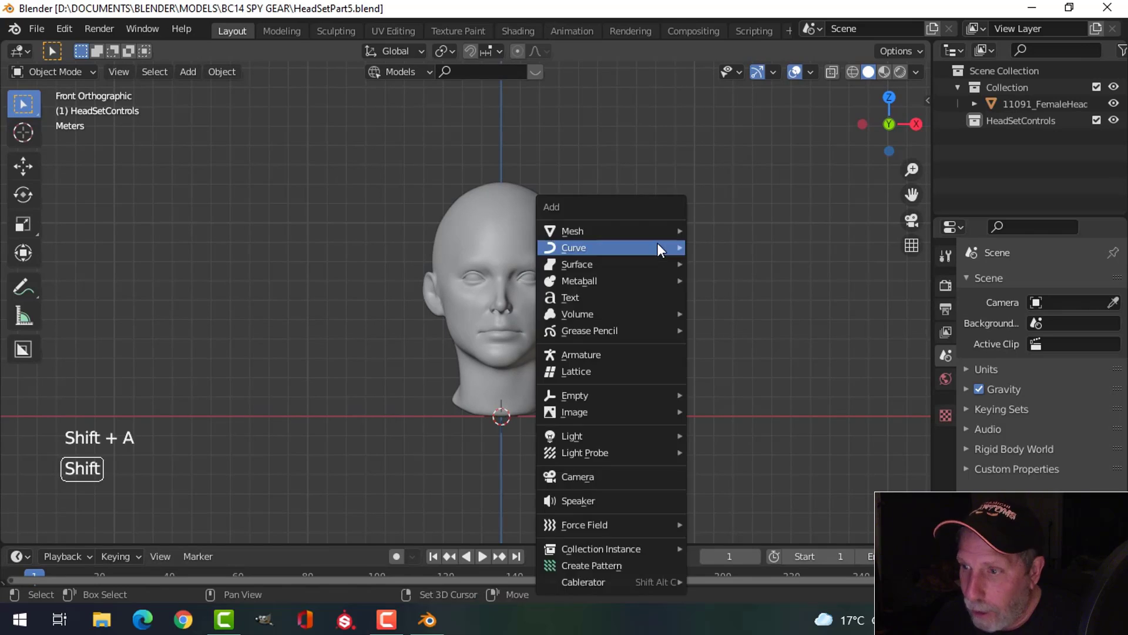
{"action": "mouse_move", "coordinate": [625, 232]}
{"action": "left_click", "coordinate": [718, 264]}
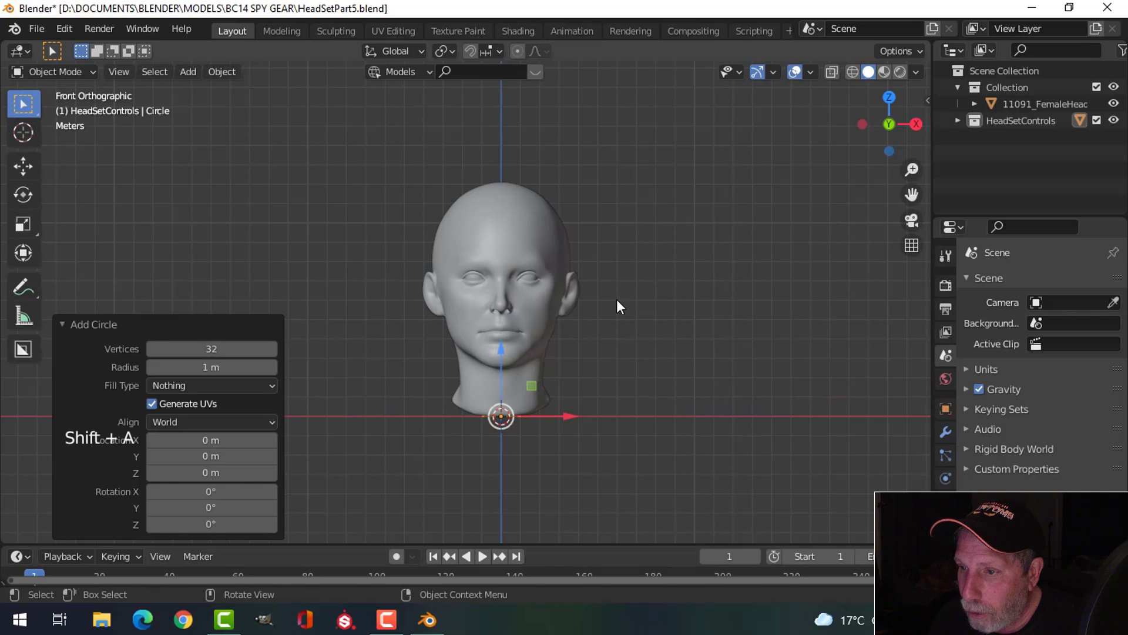
{"action": "scroll", "coordinate": [620, 297], "scroll_direction": "up", "scroll_amount": 1}
{"action": "key", "text": "Tab"}
{"action": "key", "text": "s"}
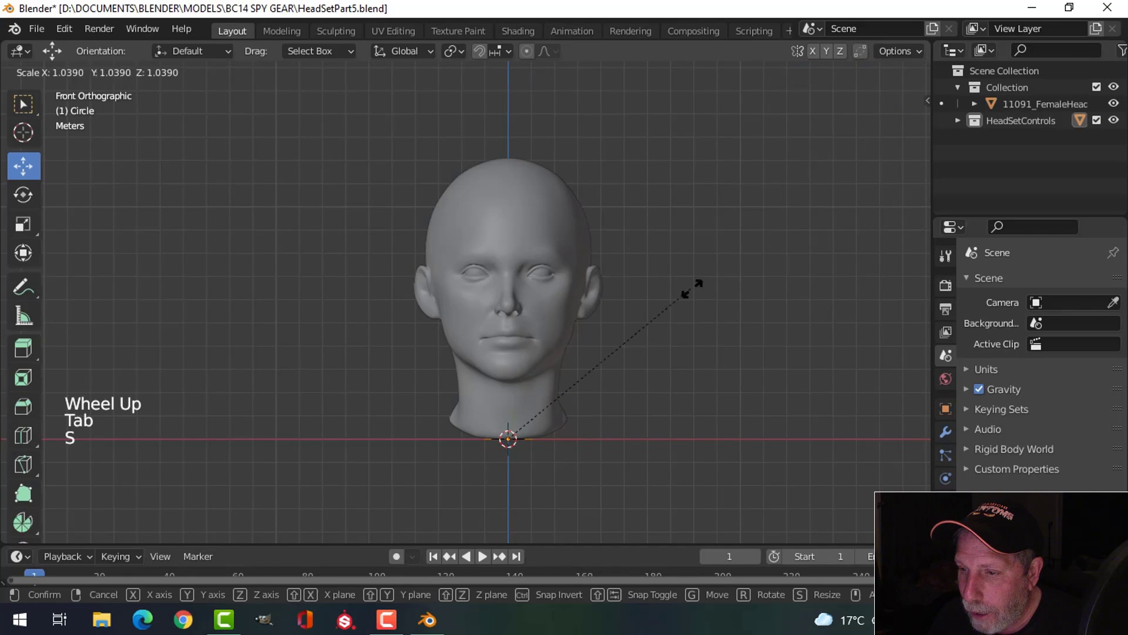
{"action": "left_click", "coordinate": [156, 271]}
- Rotate the circle's geometry 90° about the X axis so that it stands upright
{"action": "middle_click_drag", "start_coordinate": [310, 309], "coordinate": [319, 261], "text": "shift"}
{"action": "type", "text": "rx9"}
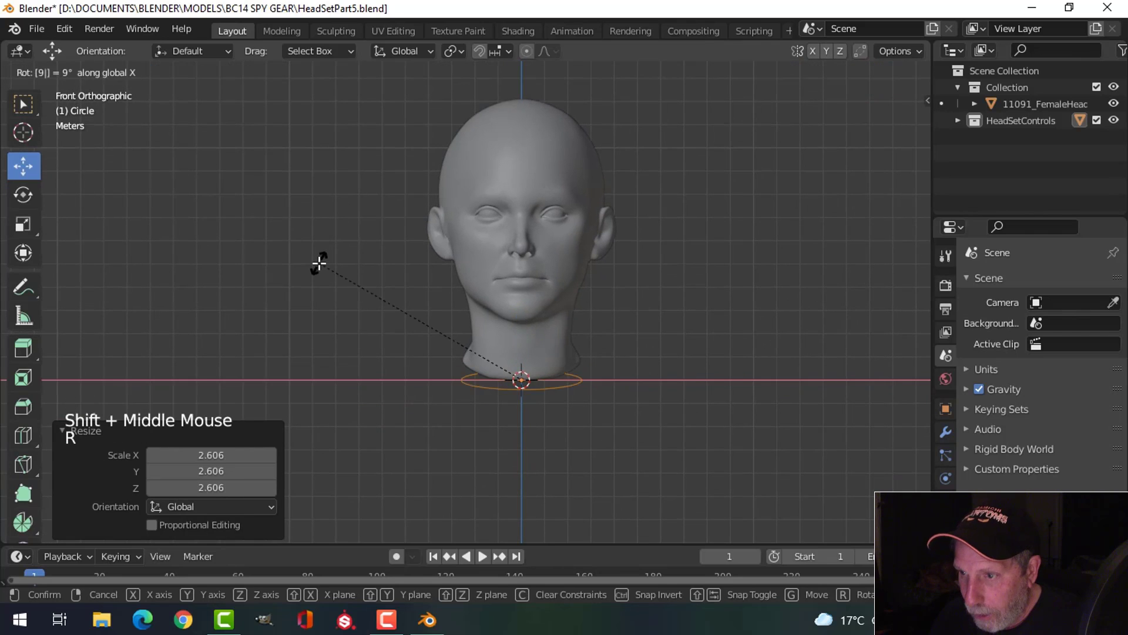
{"action": "type", "text": "0"}
{"action": "key", "text": "Return"}
- Raise the circle about 10 m along Z to the upper part of the head and shift it about 0.4 m forward along Y
{"action": "key", "text": "KP_3"}
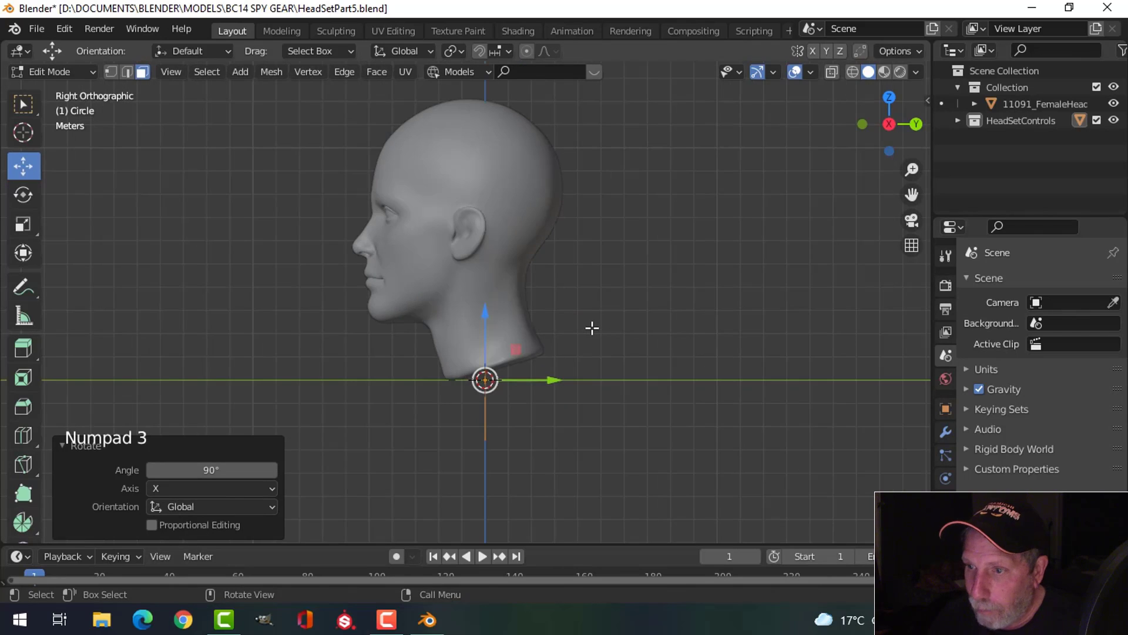
{"action": "left_click_drag", "start_coordinate": [482, 313], "coordinate": [507, 493]}
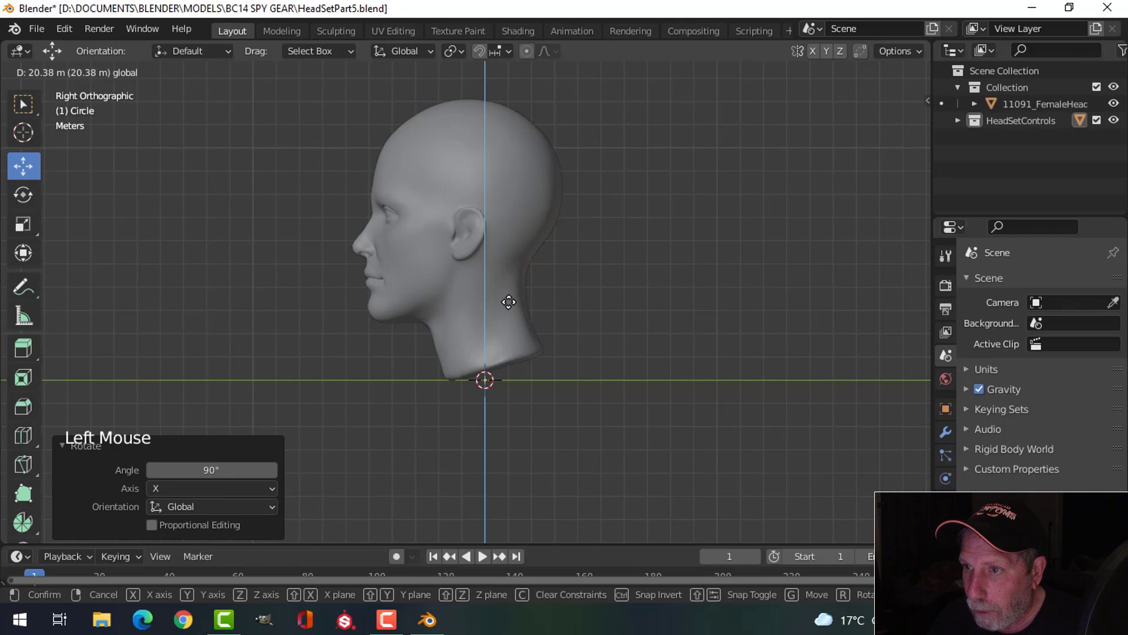
{"action": "left_click_drag", "start_coordinate": [511, 317], "coordinate": [544, 312]}
{"action": "scroll", "coordinate": [544, 312], "scroll_direction": "down", "scroll_amount": 6}
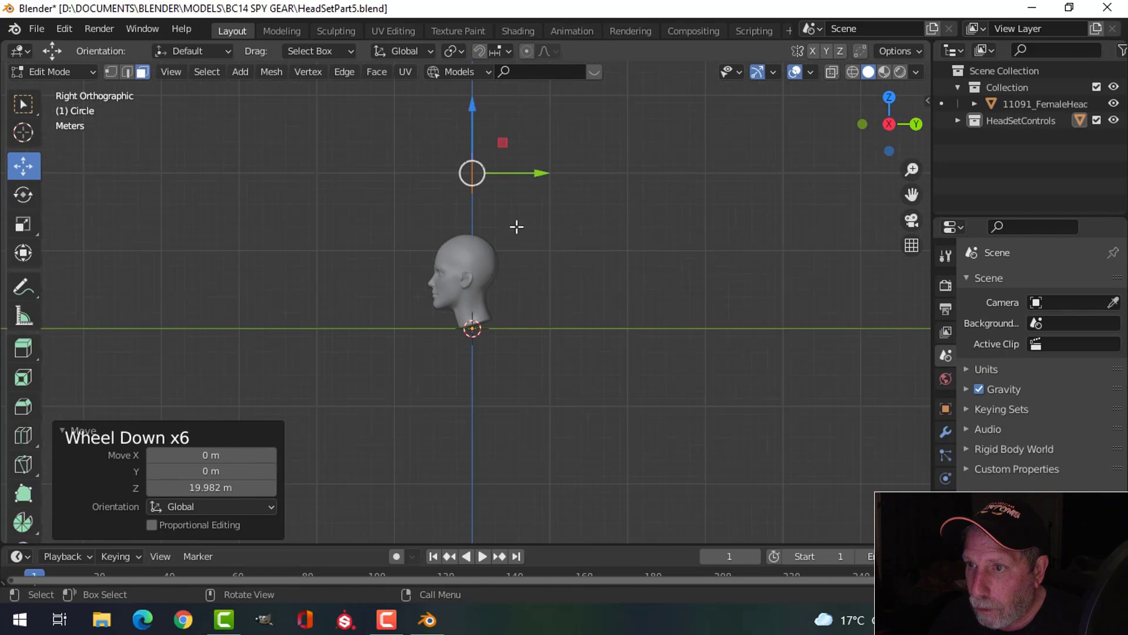
{"action": "left_click_drag", "start_coordinate": [471, 110], "coordinate": [453, 187]}
{"action": "scroll", "coordinate": [544, 264], "scroll_direction": "up", "scroll_amount": 6}
{"action": "middle_click_drag", "start_coordinate": [542, 247], "coordinate": [532, 332], "text": "shift"}
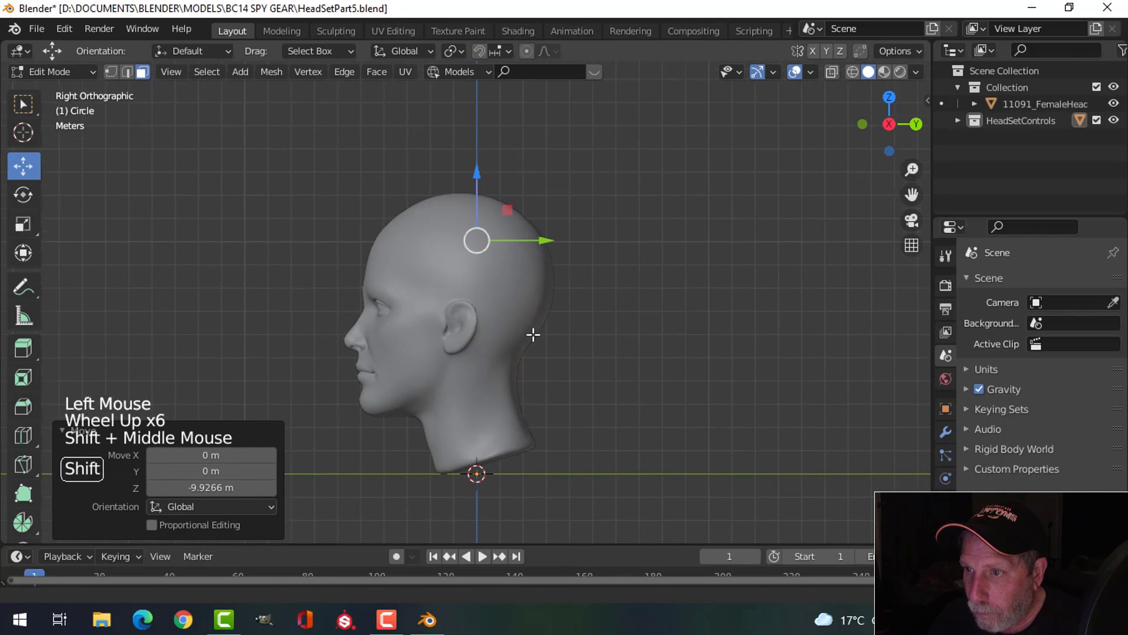
{"action": "left_click_drag", "start_coordinate": [545, 240], "coordinate": [531, 240]}
- Enlarge and lower the circle from the front so its upper arc sits just outside the top and sides of the head
{"action": "middle_click_drag", "start_coordinate": [532, 240], "coordinate": [696, 300]}
{"action": "key", "text": "KP_1"}
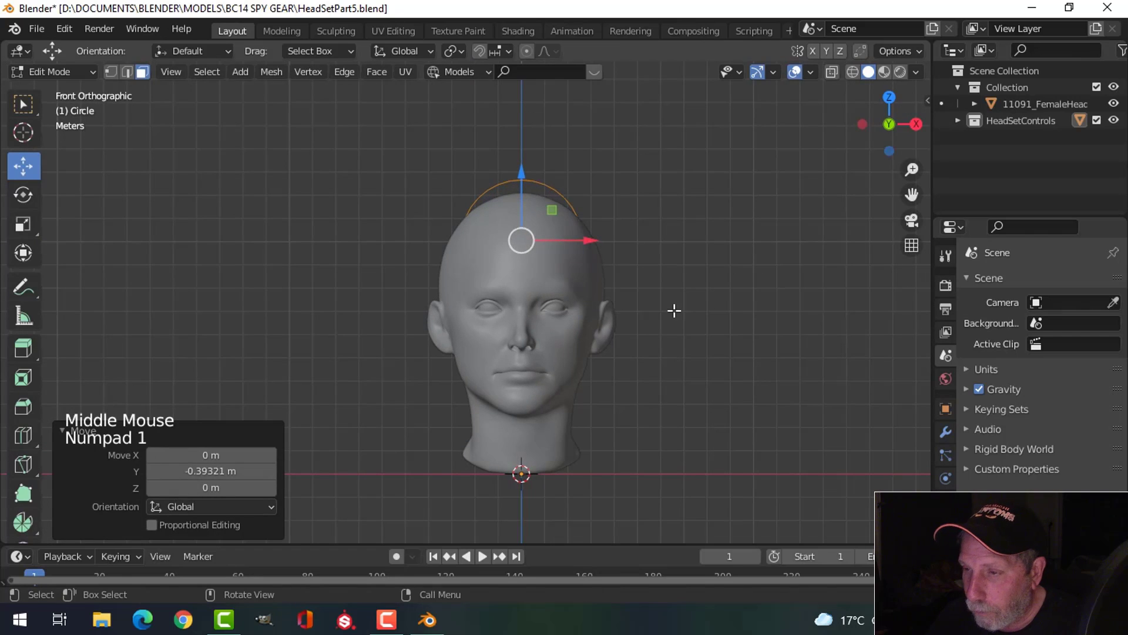
{"action": "key", "text": "s"}
{"action": "left_click", "coordinate": [704, 328]}
{"action": "key", "text": "1"}
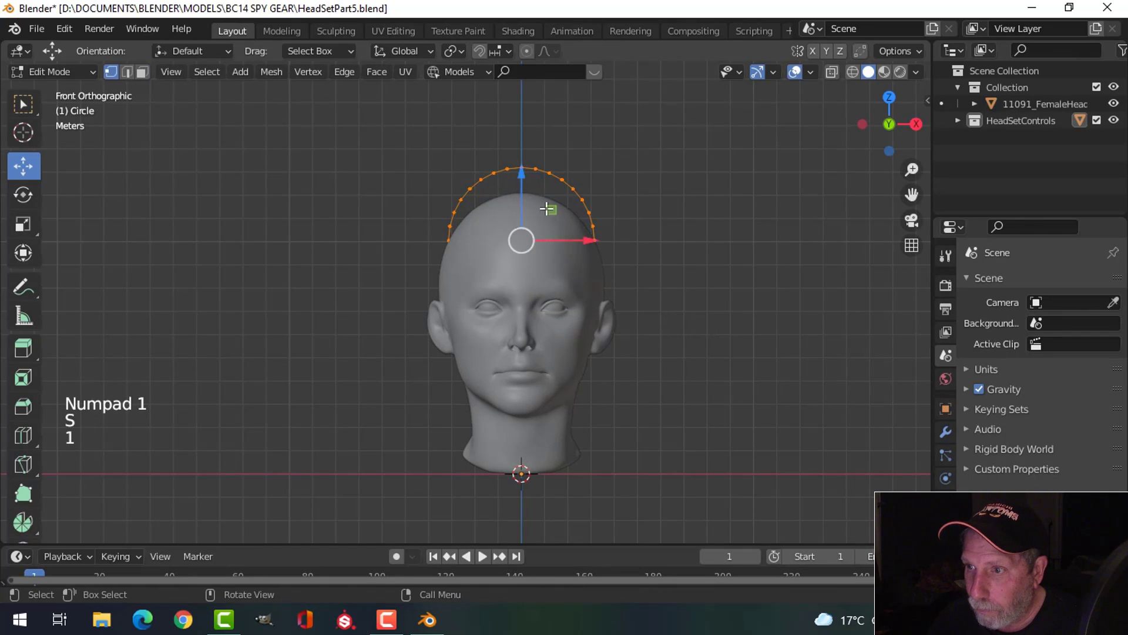
{"action": "left_click_drag", "start_coordinate": [516, 172], "coordinate": [517, 209]}
{"action": "key", "text": "s"}
{"action": "left_click", "coordinate": [636, 256]}
{"action": "scroll", "coordinate": [540, 291], "scroll_direction": "up", "scroll_amount": 2}
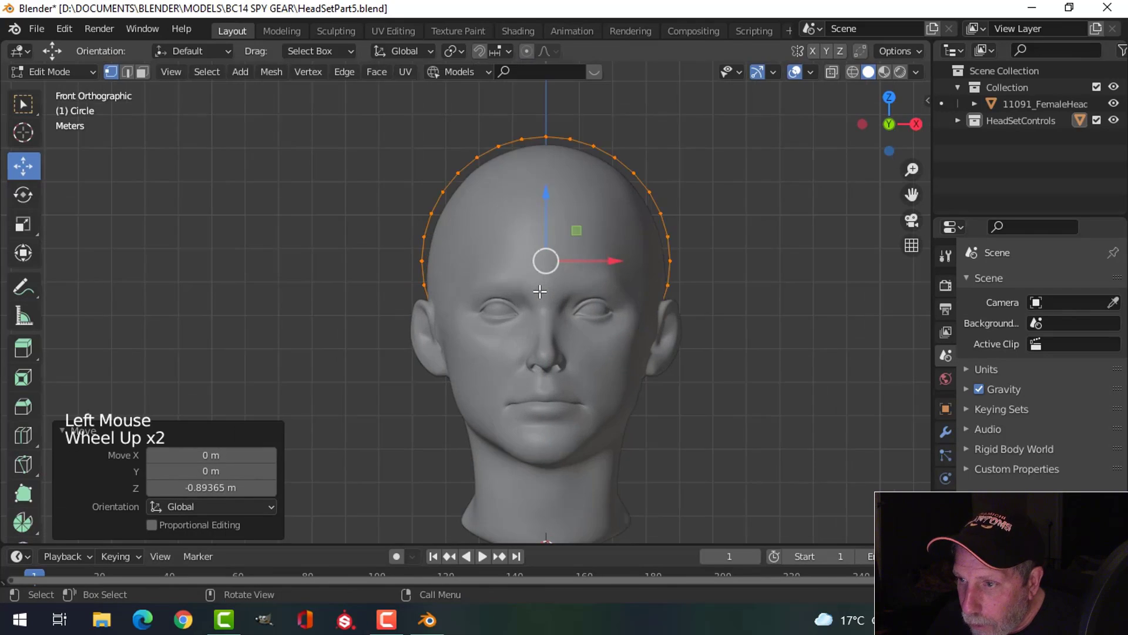
- Show the model in wireframe and delete the lower half of the circle's vertices, keeping the arc over the head
{"action": "key", "text": "z"}
{"action": "left_click", "coordinate": [421, 286]}
{"action": "key", "text": "alt+a"}
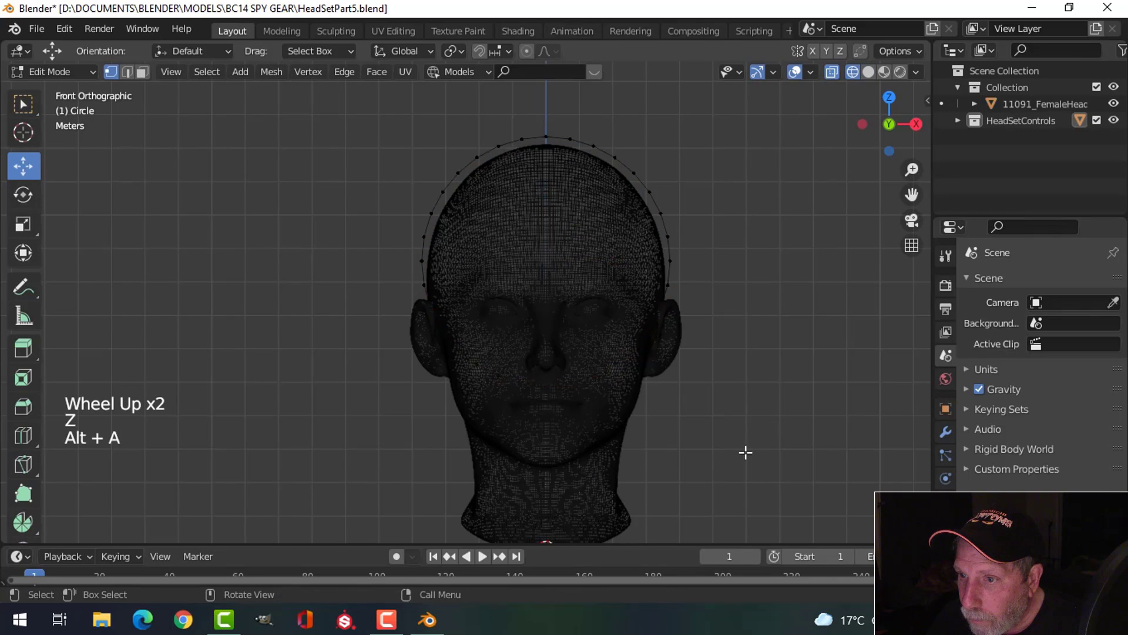
{"action": "key", "text": "b"}
{"action": "left_click_drag", "start_coordinate": [754, 456], "coordinate": [378, 269]}
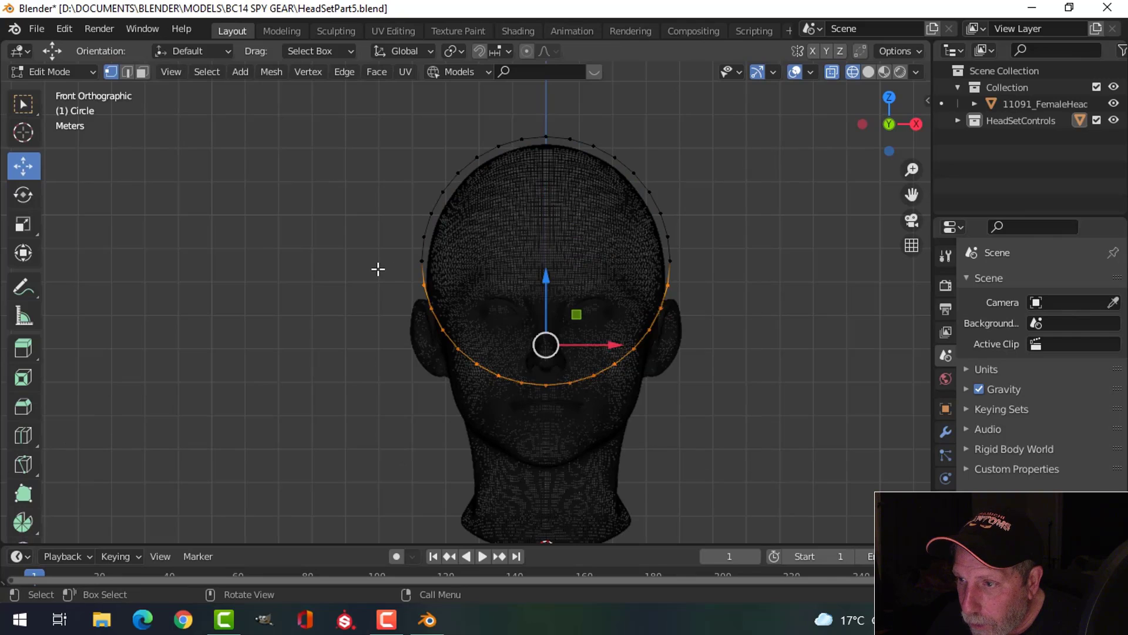
{"action": "key", "text": "x"}
{"action": "left_click", "coordinate": [379, 270]}
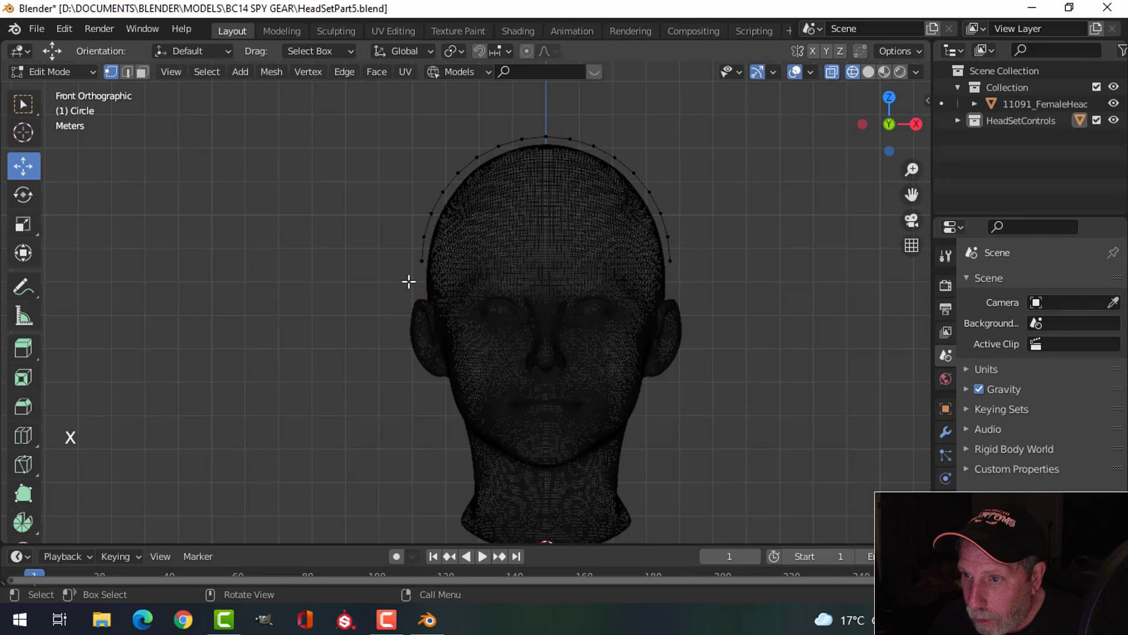
- Extrude both end vertices of the arc straight down to the tops of the ears
{"action": "left_click", "coordinate": [673, 264], "text": "shift"}
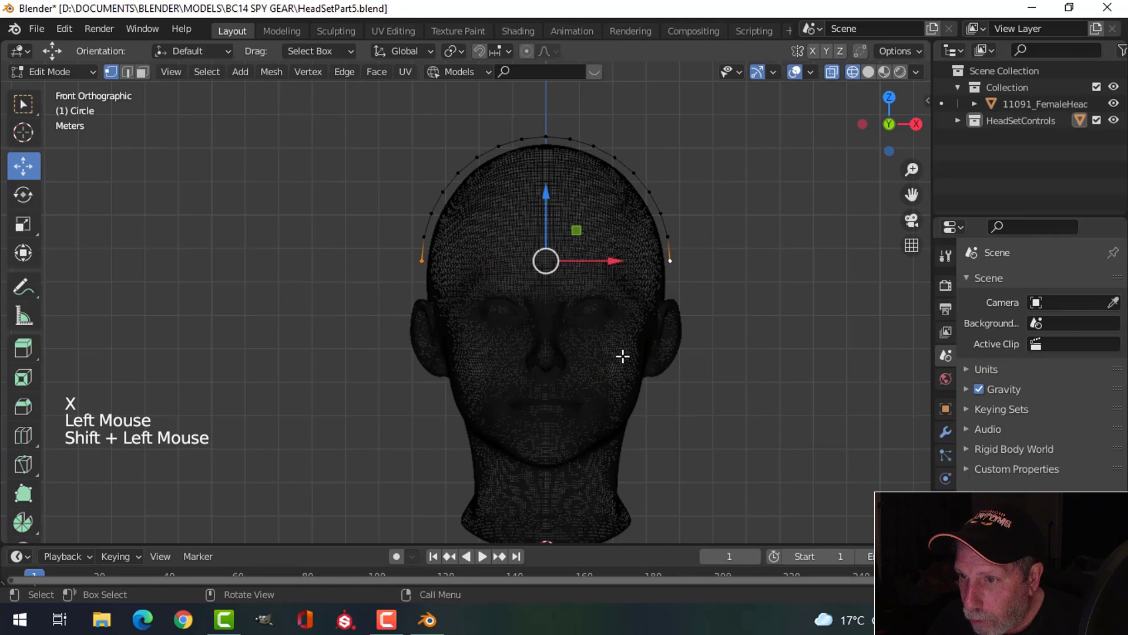
{"action": "key", "text": "e"}
{"action": "left_click_drag", "start_coordinate": [551, 189], "coordinate": [539, 241]}
{"action": "key", "text": "alt+a"}
- Snap the 3D cursor to the arc's end vertex beside the ear
{"action": "left_click", "coordinate": [422, 306]}
{"action": "middle_click_drag", "start_coordinate": [456, 373], "coordinate": [515, 386]}
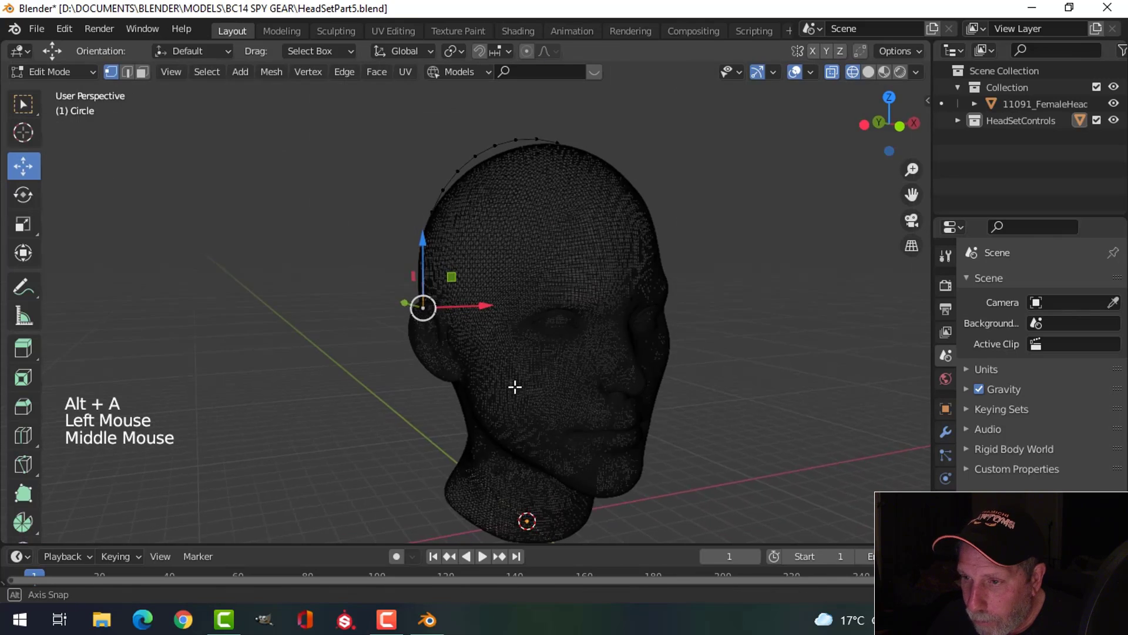
{"action": "key", "text": "shift+s"}
{"action": "left_click", "coordinate": [513, 479]}
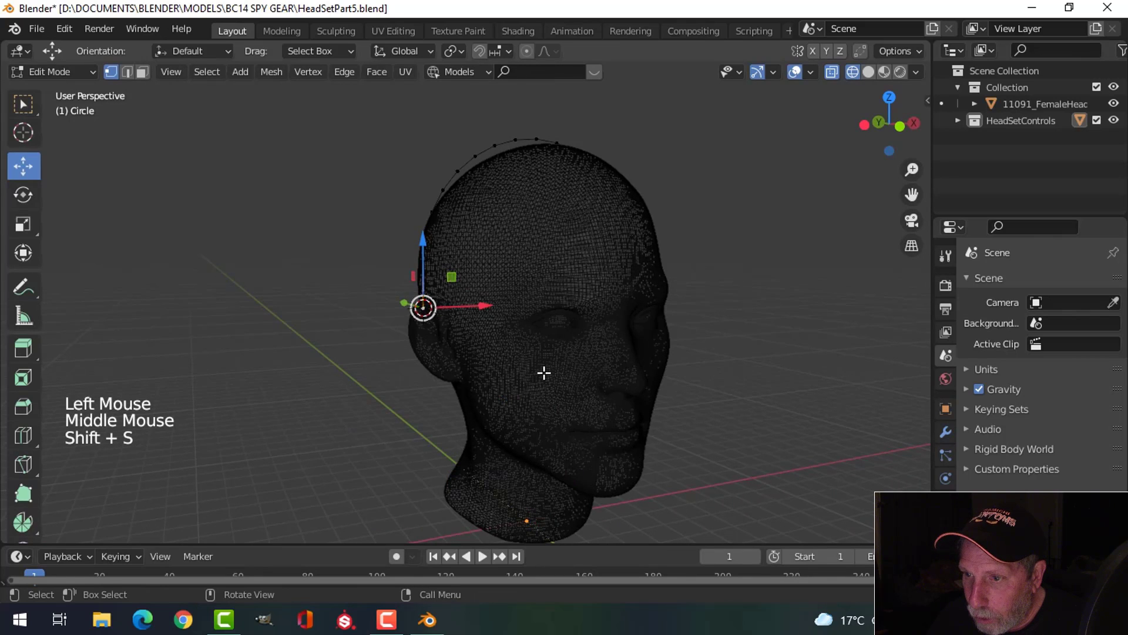
- Return to Object Mode and switch the viewport to solid shading
{"action": "key", "text": "alt+a"}
{"action": "key", "text": "Tab"}
{"action": "key", "text": "z"}
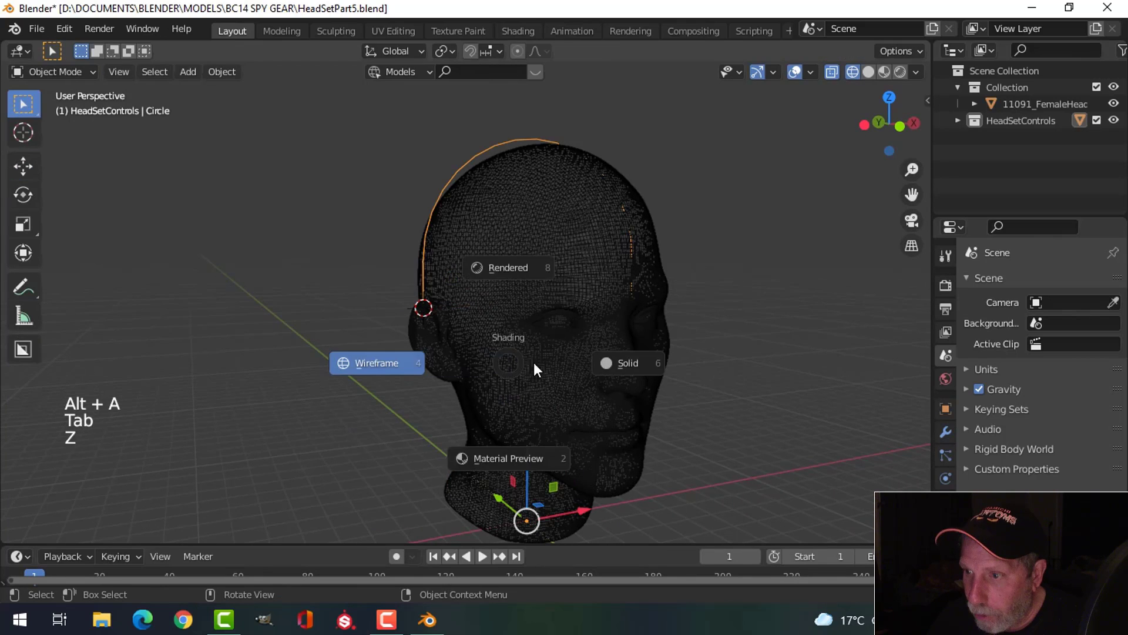
{"action": "middle_click_drag", "start_coordinate": [467, 369], "coordinate": [593, 362]}
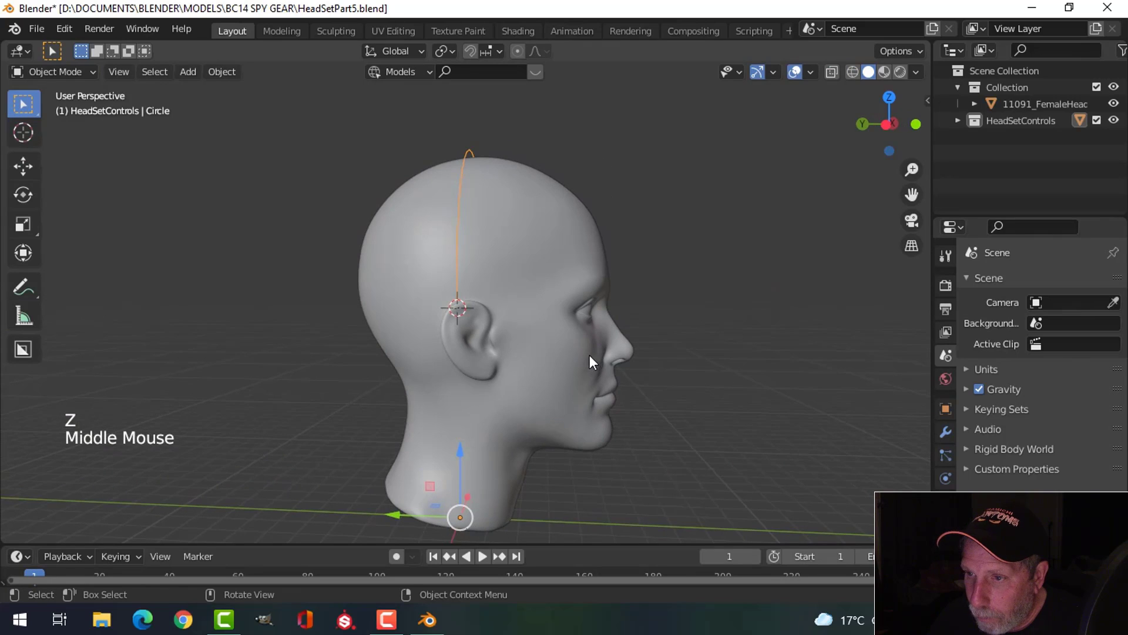
- Select the headband arc and move it about 0.22 m forward along the Y axis
{"action": "key", "text": "a"}
{"action": "left_click", "coordinate": [485, 269]}
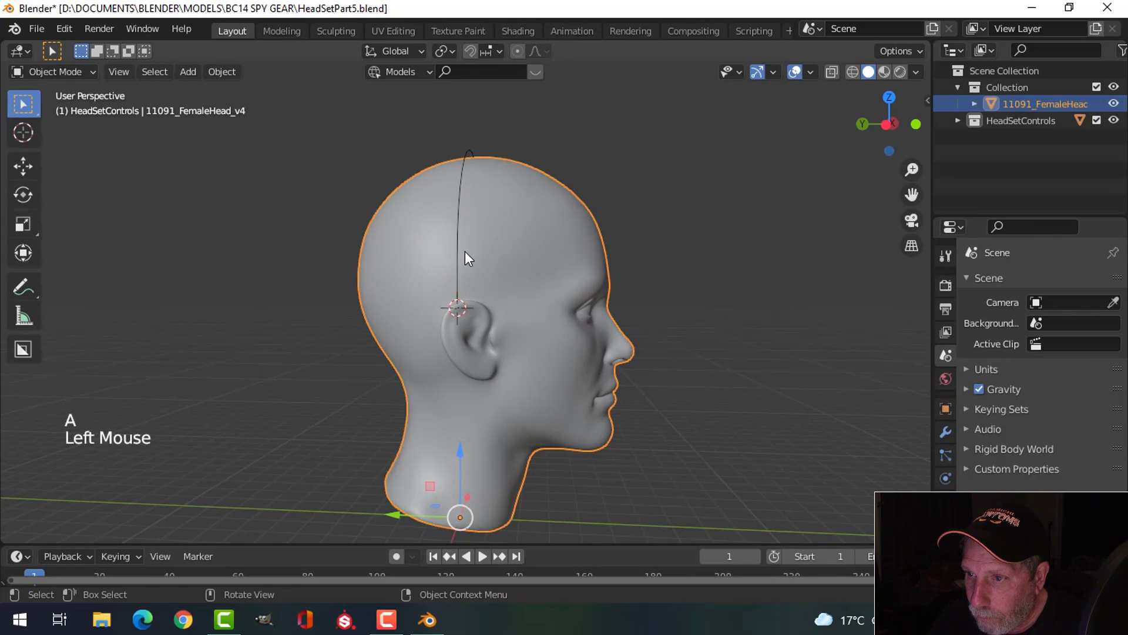
{"action": "left_click", "coordinate": [462, 254]}
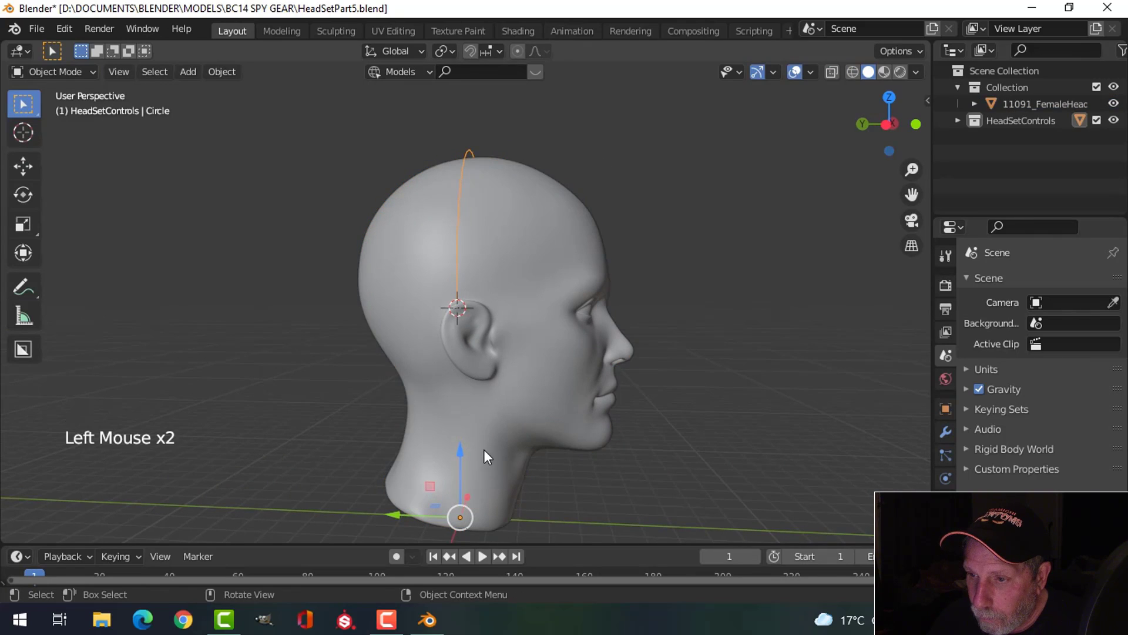
{"action": "middle_click_drag", "start_coordinate": [485, 449], "coordinate": [500, 438]}
{"action": "left_click_drag", "start_coordinate": [384, 517], "coordinate": [391, 517]}
{"action": "middle_click_drag", "start_coordinate": [390, 516], "coordinate": [474, 410]}
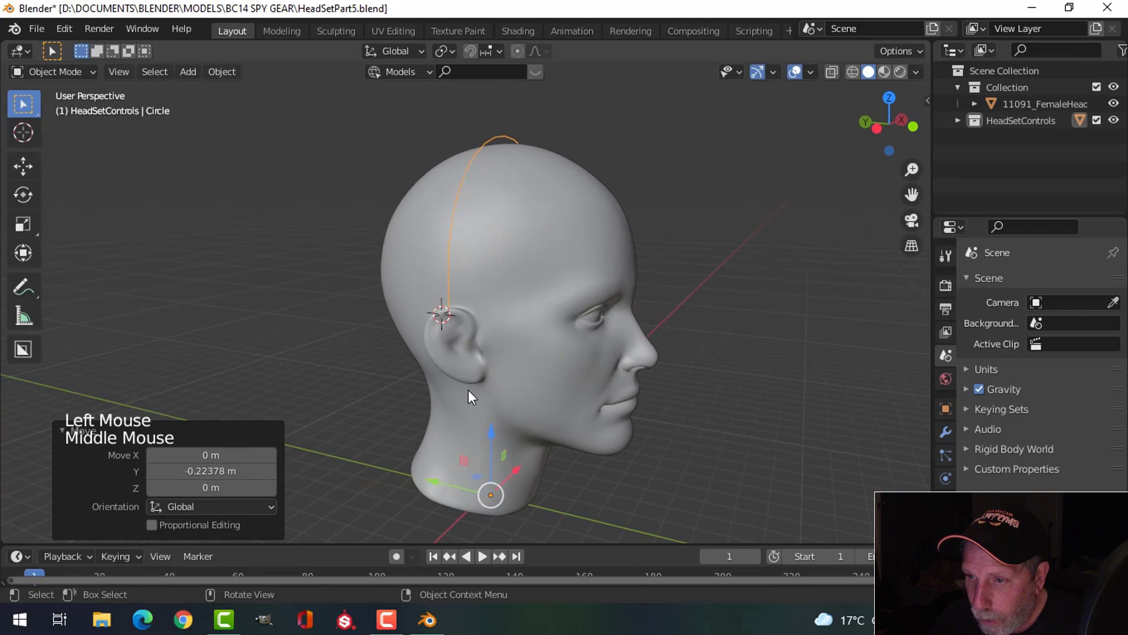
- Snap the 3D cursor to the repositioned arc's lower end vertex at the ear and return to Object Mode
{"action": "key", "text": "Tab"}
{"action": "scroll", "coordinate": [448, 333], "scroll_direction": "up", "scroll_amount": 3}
{"action": "left_click", "coordinate": [426, 323]}
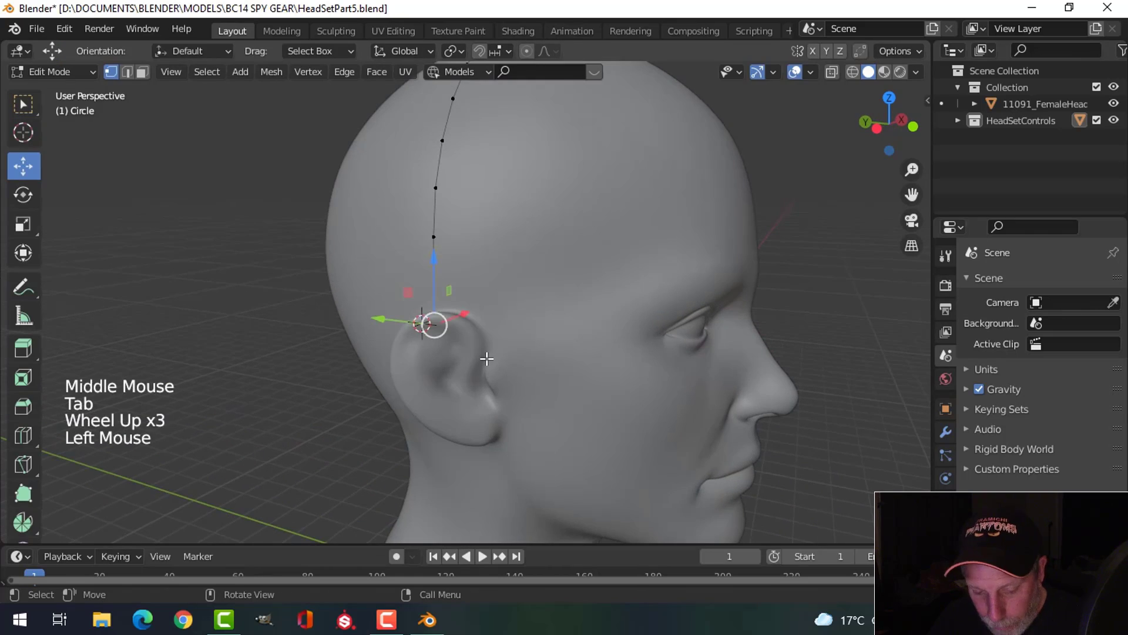
{"action": "key", "text": "shift+s"}
{"action": "left_click", "coordinate": [487, 460]}
{"action": "key", "text": "alt+a"}
{"action": "key", "text": "Tab"}
- Add a 2 m mesh cube at the 3D cursor over the ear
{"action": "scroll", "coordinate": [534, 406], "scroll_direction": "down", "scroll_amount": 1}
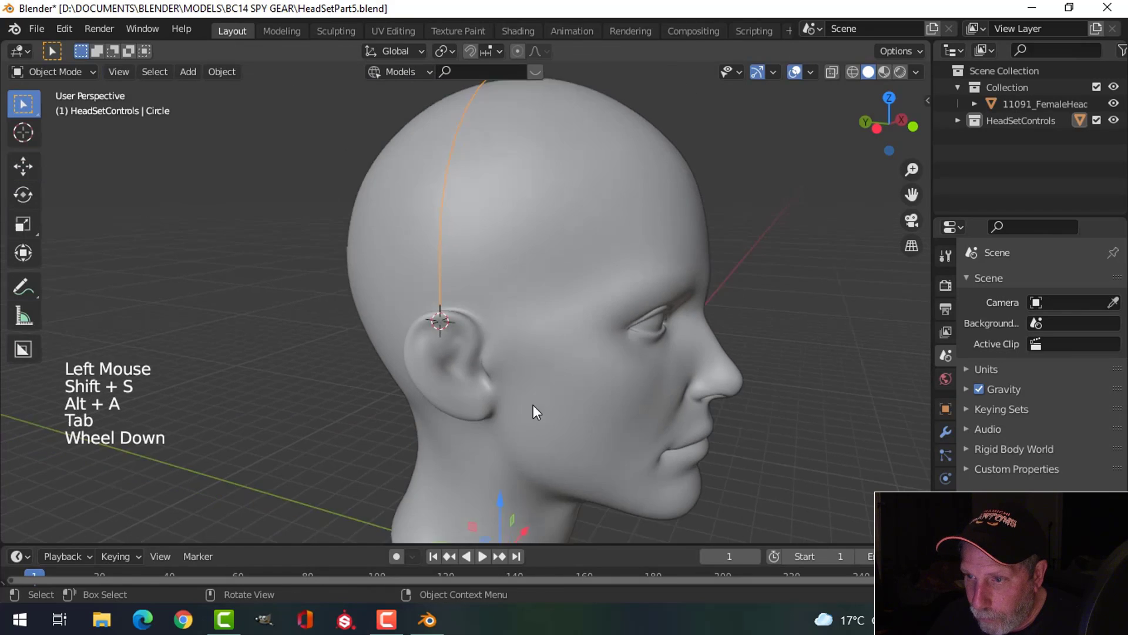
{"action": "scroll", "coordinate": [535, 400], "scroll_direction": "down", "scroll_amount": 3}
{"action": "key", "text": "alt+a"}
{"action": "middle_click_drag", "start_coordinate": [540, 380], "coordinate": [557, 379]}
{"action": "key", "text": "shift+a"}
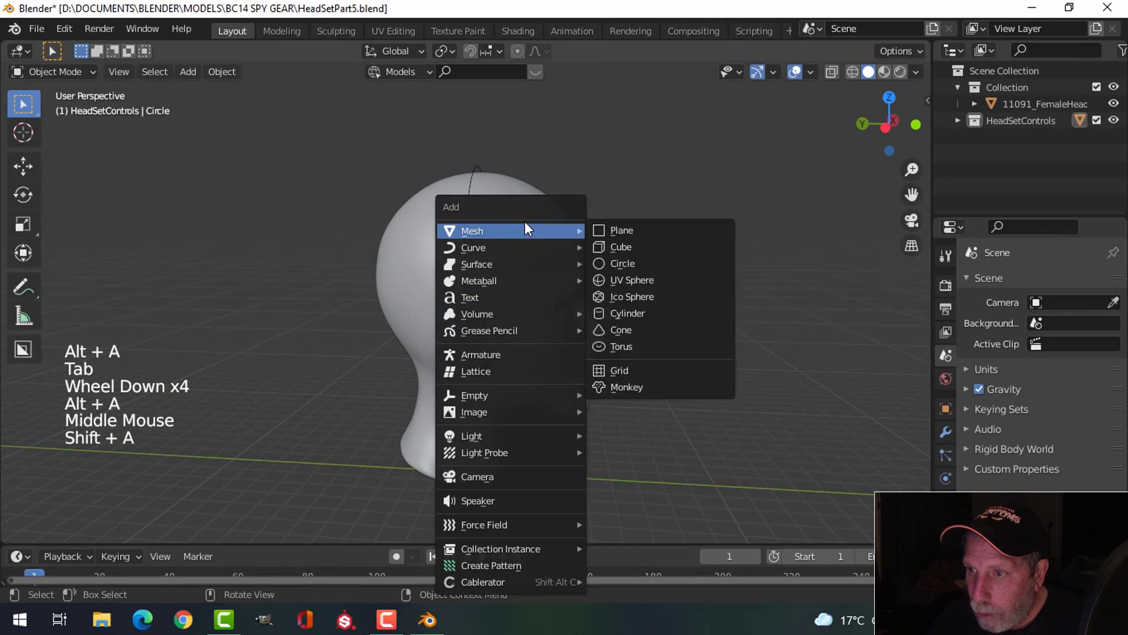
{"action": "left_click", "coordinate": [614, 246]}
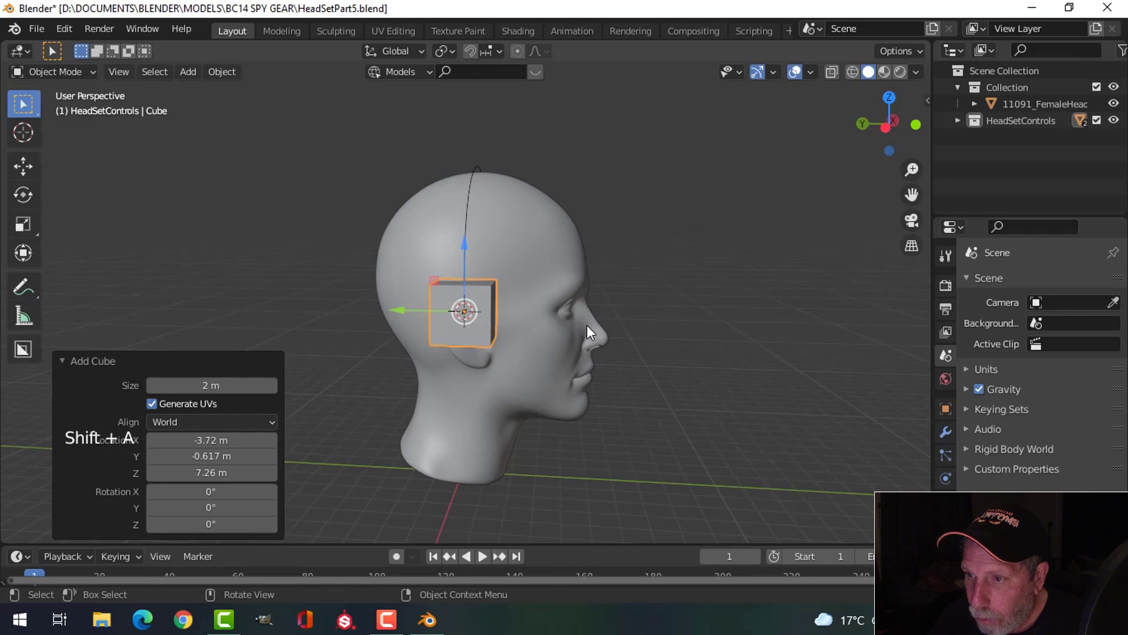
- Hide the female head model
{"action": "left_click", "coordinate": [558, 244]}
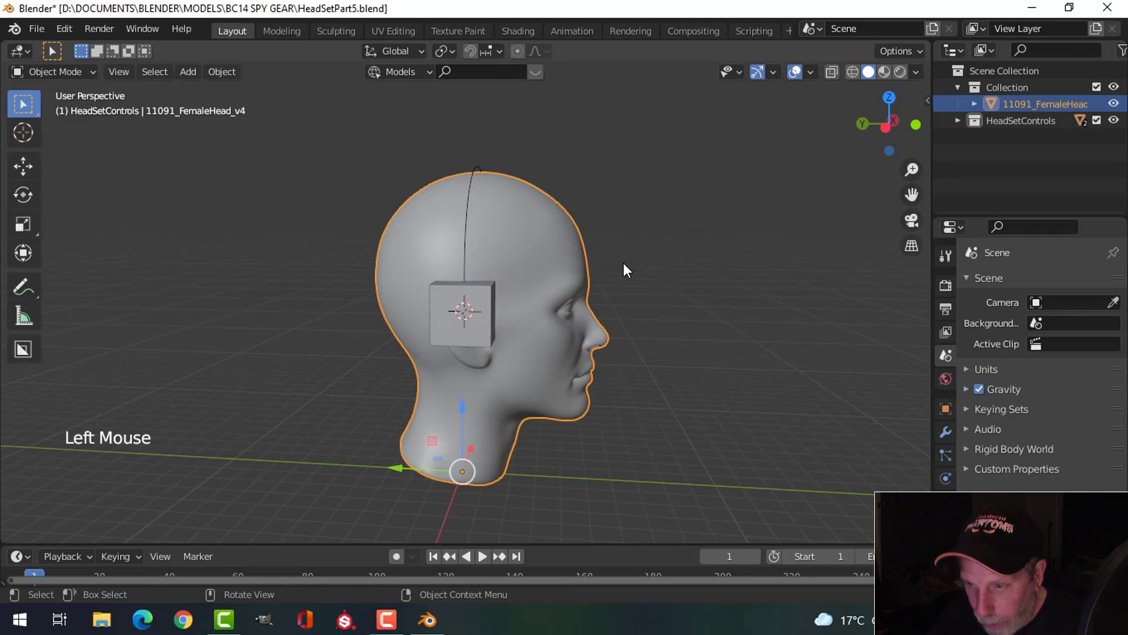
{"action": "key", "text": "h"}
{"action": "scroll", "coordinate": [525, 301], "scroll_direction": "up", "scroll_amount": 3}
- Give the cube a level 2 subdivision surface and shade it smooth
{"action": "left_click", "coordinate": [499, 307]}
{"action": "middle_click_drag", "start_coordinate": [498, 308], "coordinate": [567, 332]}
{"action": "key", "text": "ctrl+2"}
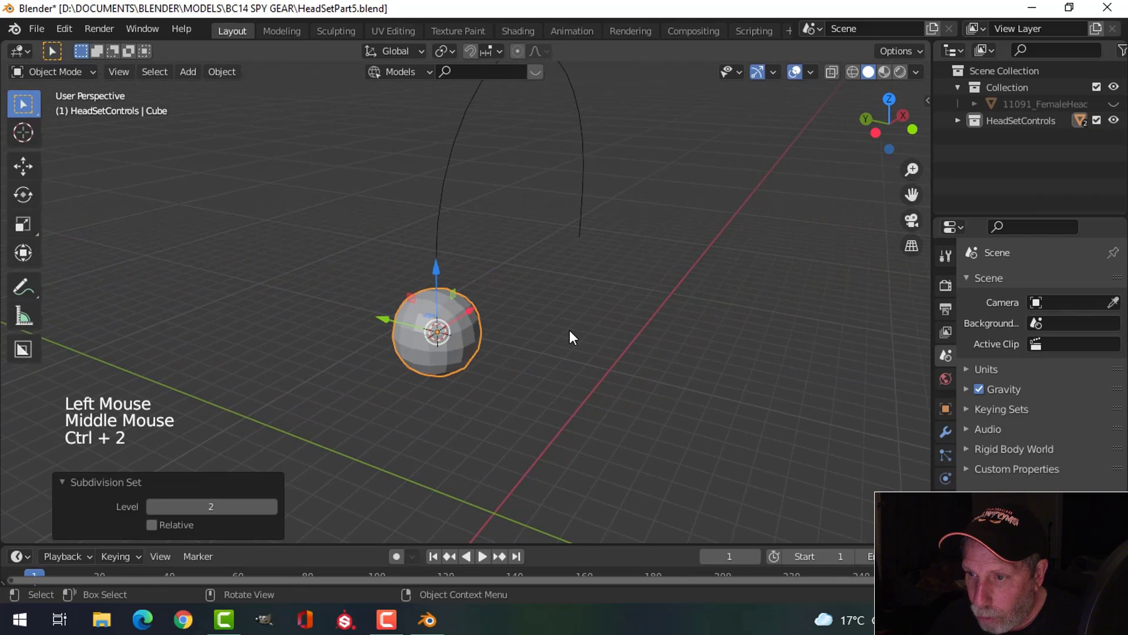
{"action": "right_click", "coordinate": [467, 335]}
{"action": "left_click", "coordinate": [438, 245]}
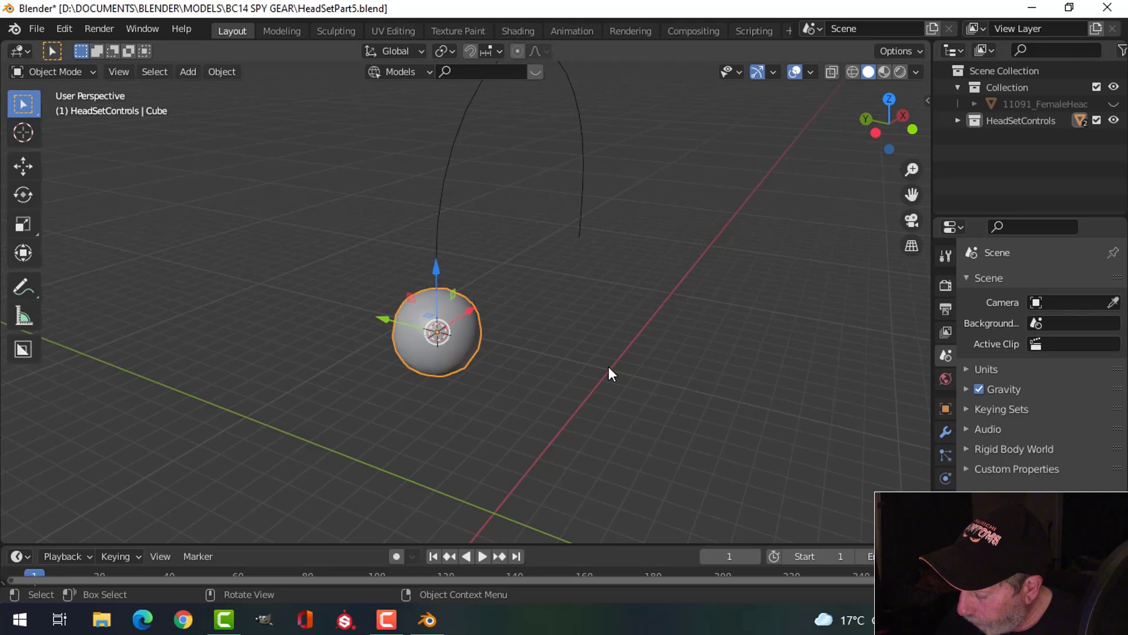
- Flatten the whole cube in Edit Mode by scaling it to about 0.28 along the X axis
{"action": "key", "text": "ctrl+KP_3"}
{"action": "key", "text": "Tab"}
{"action": "scroll", "coordinate": [587, 335], "scroll_direction": "up", "scroll_amount": 3}
{"action": "middle_click_drag", "start_coordinate": [575, 308], "coordinate": [549, 390], "text": "shift"}
{"action": "key", "text": "alt+a"}
{"action": "key", "text": "a"}
{"action": "middle_click_drag", "start_coordinate": [645, 370], "coordinate": [491, 373]}
{"action": "key", "text": "s"}
{"action": "key", "text": "x"}
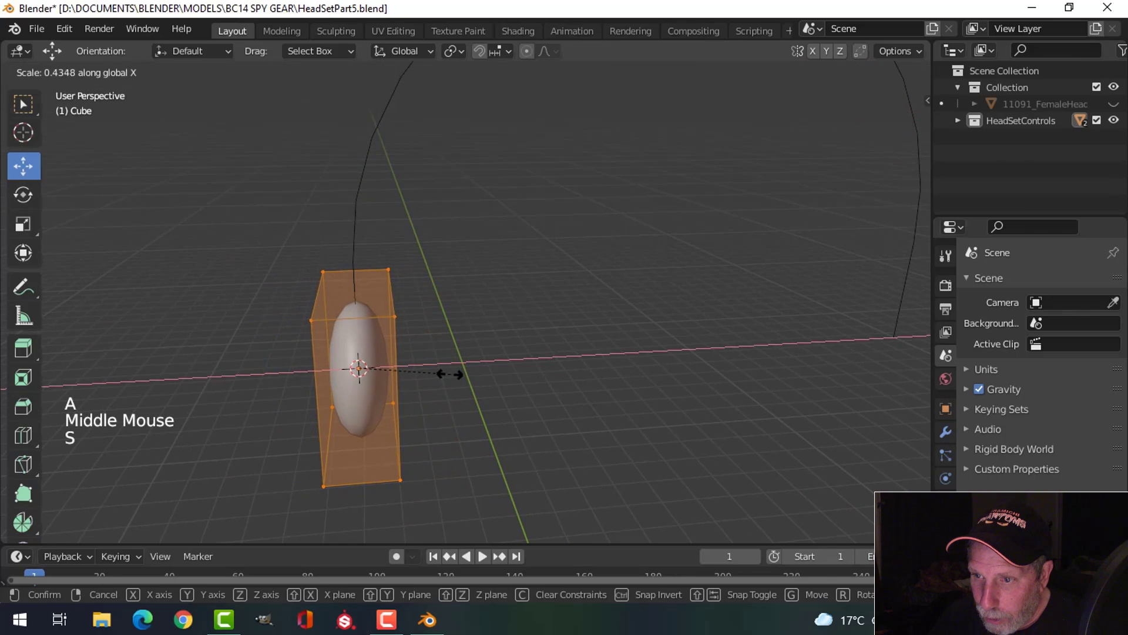
{"action": "left_click", "coordinate": [430, 369]}
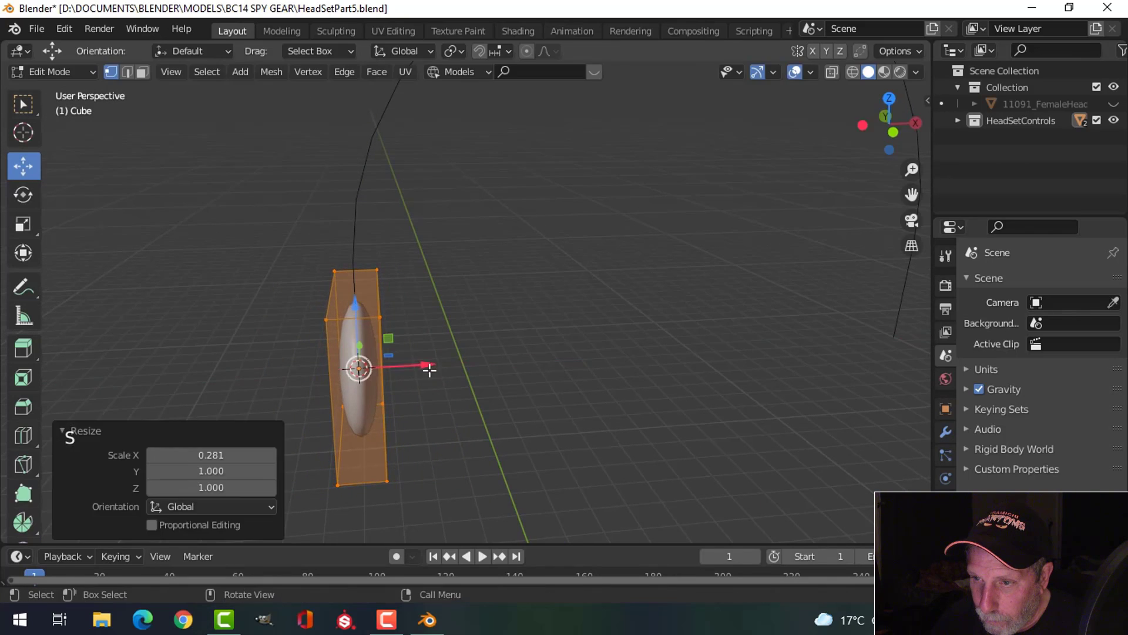
- Narrow the block's top face by scaling it to about 0.478 along the Y axis
{"action": "middle_click_drag", "start_coordinate": [430, 369], "coordinate": [594, 372]}
{"action": "key", "text": "3"}
{"action": "left_click", "coordinate": [462, 346]}
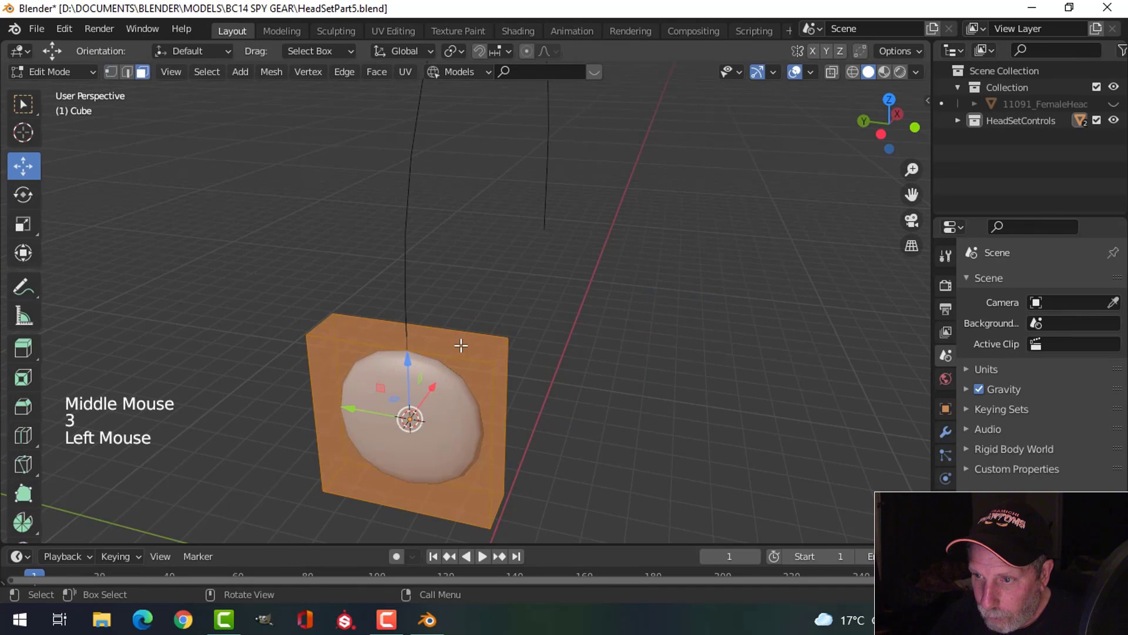
{"action": "scroll", "coordinate": [508, 377], "scroll_direction": "down", "scroll_amount": 1}
{"action": "key", "text": "ctrl+KP_3"}
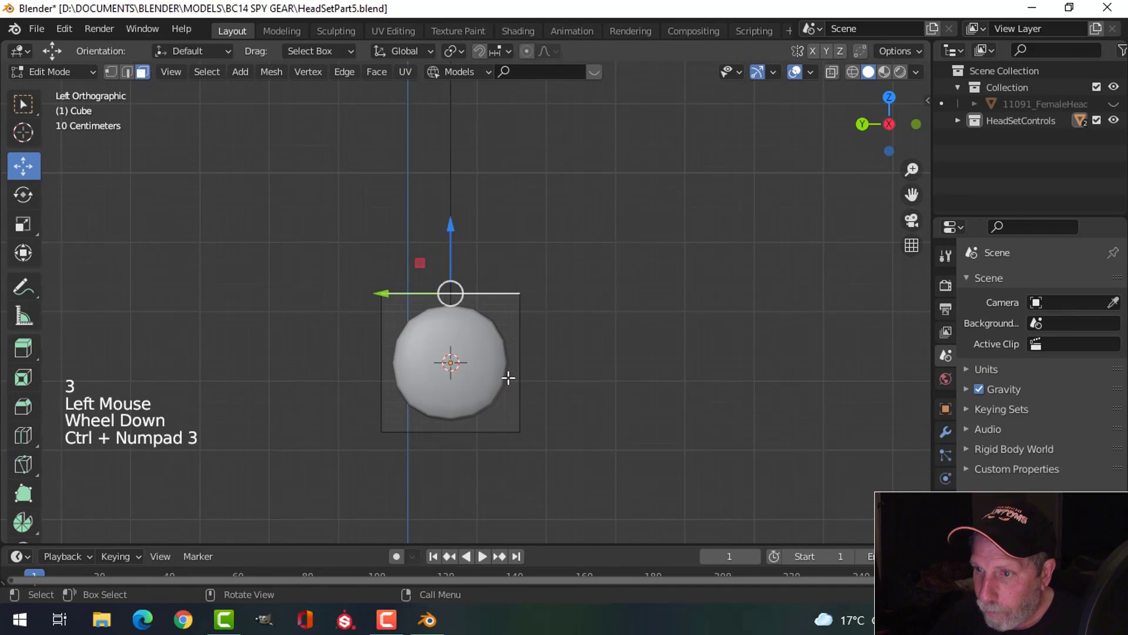
{"action": "key", "text": "s"}
{"action": "key", "text": "y"}
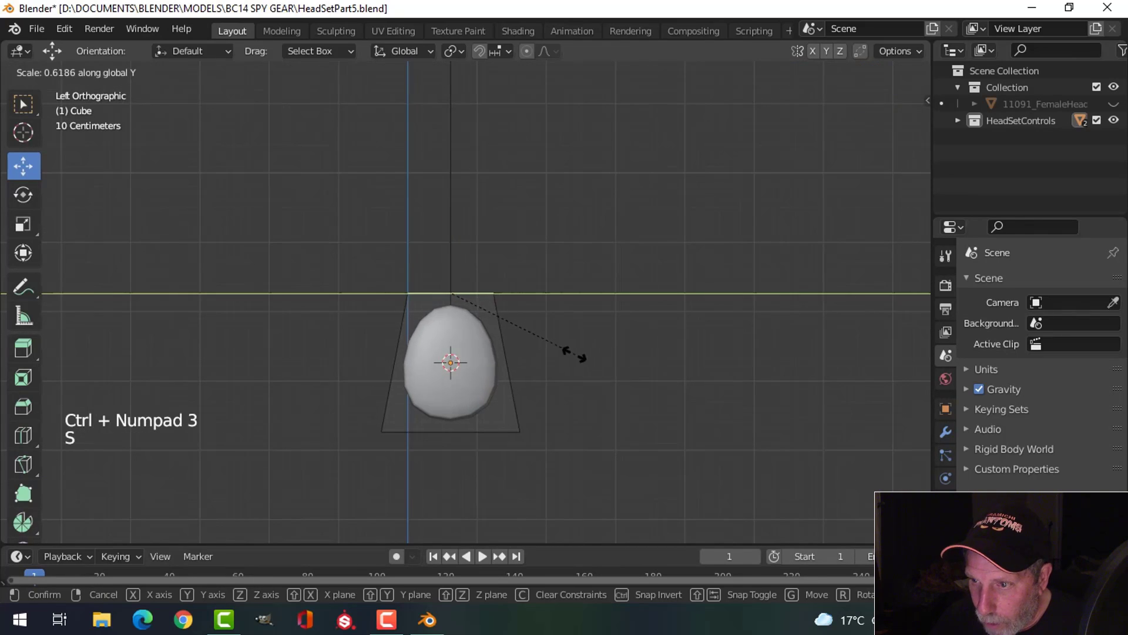
{"action": "left_click", "coordinate": [539, 354]}
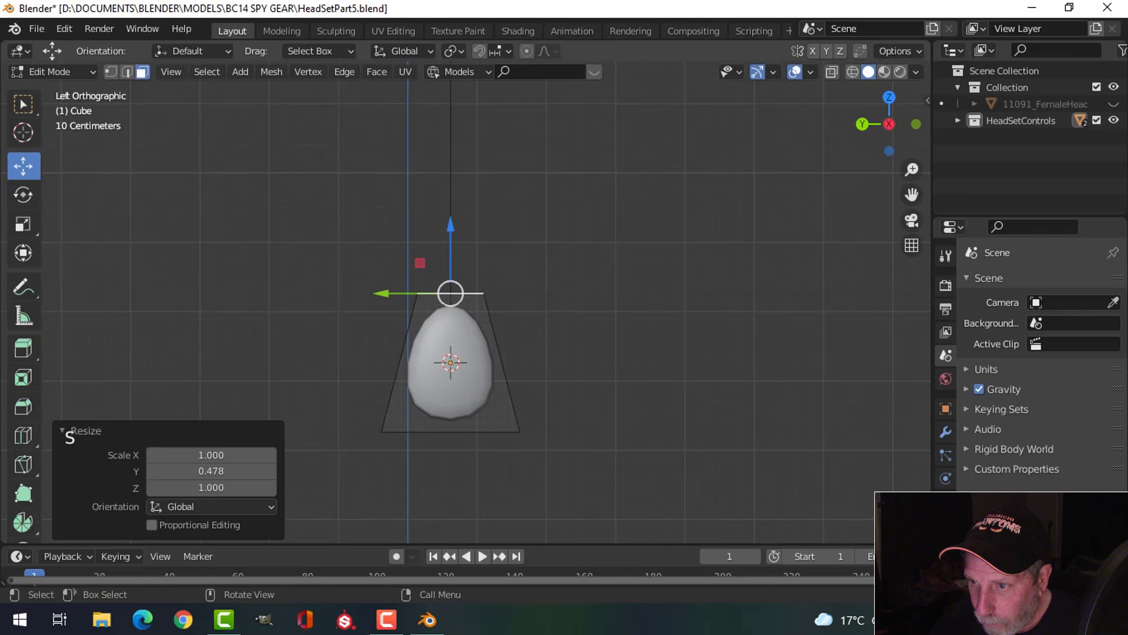
- Widen the block's bottom face by scaling it to about 1.227 along the Y axis
{"action": "middle_click_drag", "start_coordinate": [539, 354], "coordinate": [597, 363]}
{"action": "key", "text": "alt+a"}
{"action": "left_click", "coordinate": [513, 336]}
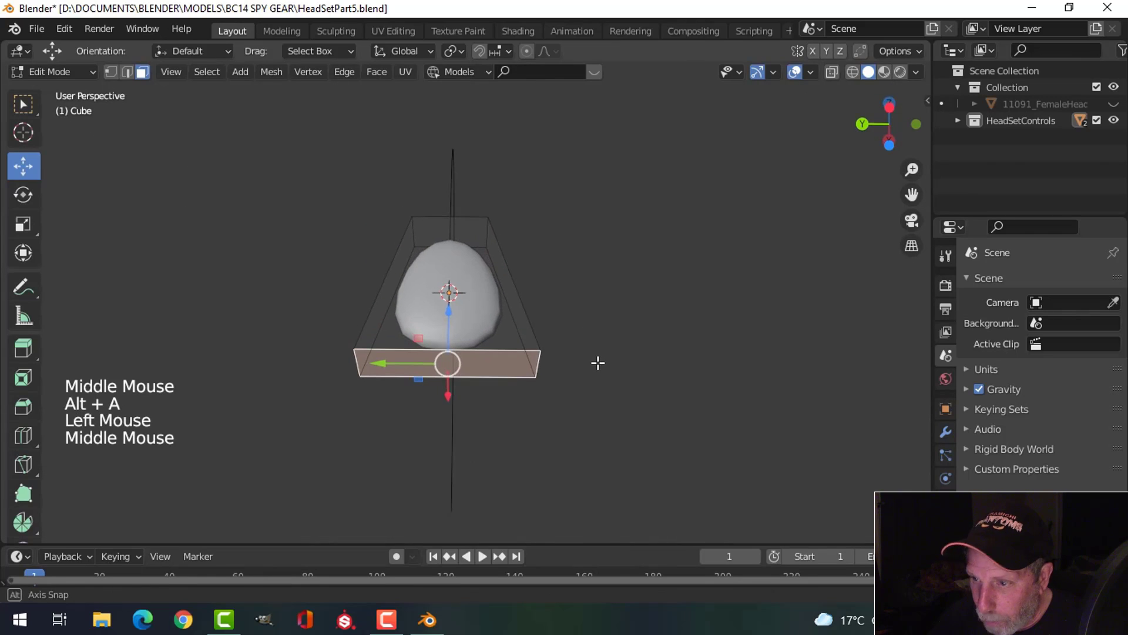
{"action": "key", "text": "ctrl+KP_3"}
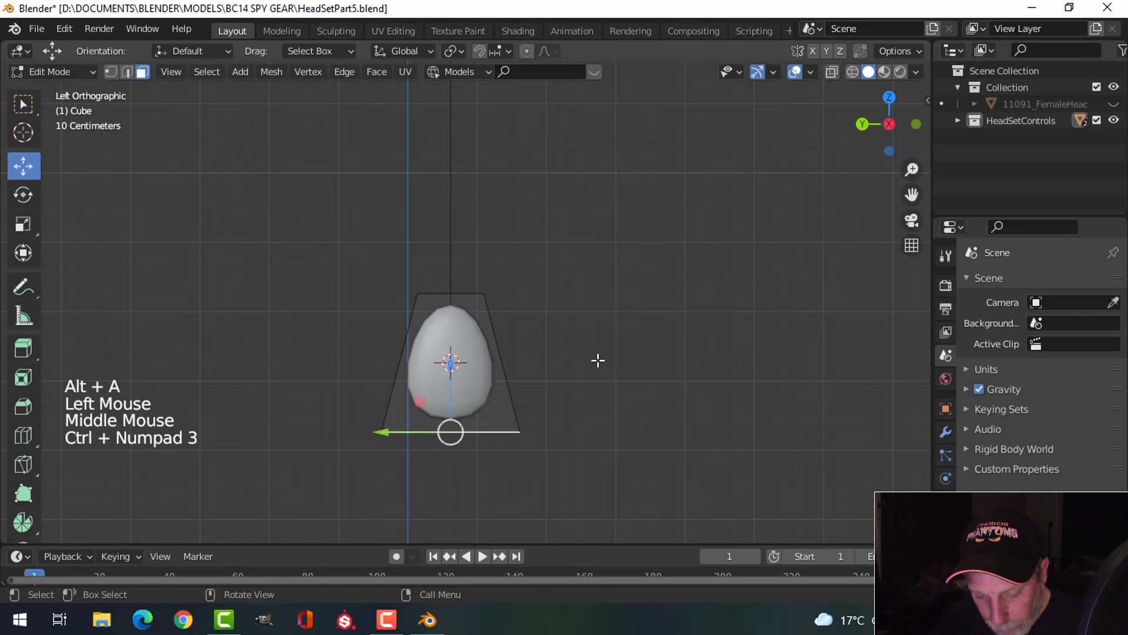
{"action": "key", "text": "s"}
{"action": "key", "text": "y"}
{"action": "left_click", "coordinate": [628, 353]}
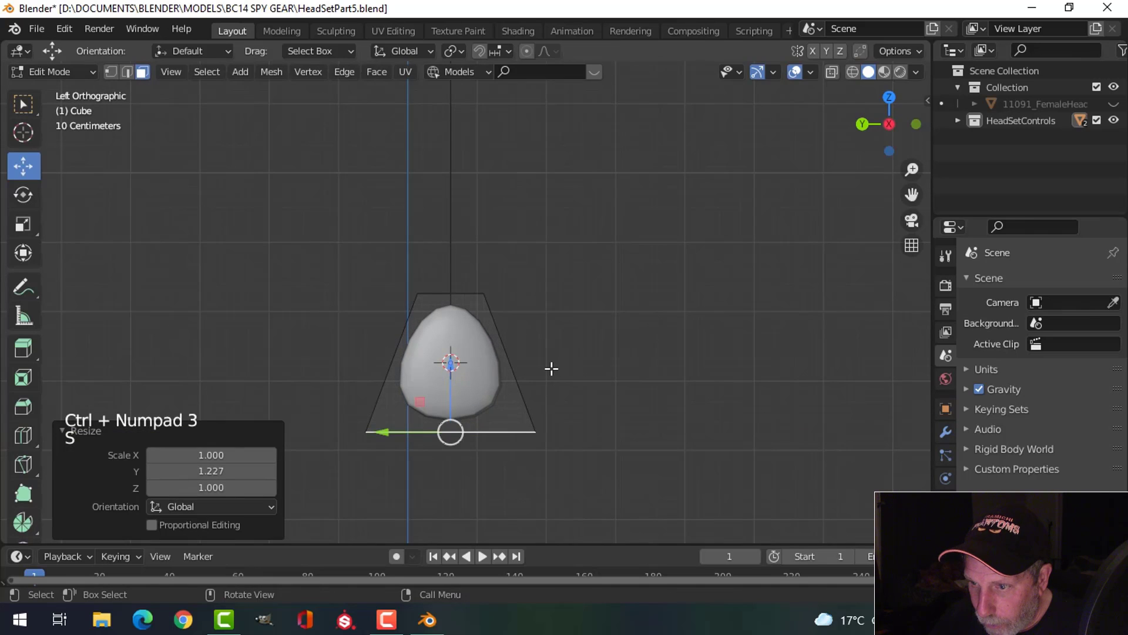
- Add a horizontal loop cut slid close to the block's top edge and return to Object Mode
{"action": "scroll", "coordinate": [552, 369], "scroll_direction": "up", "scroll_amount": 1}
{"action": "middle_click_drag", "start_coordinate": [551, 368], "coordinate": [545, 312], "text": "shift"}
{"action": "key", "text": "ctrl+r"}
{"action": "left_click", "coordinate": [503, 323]}
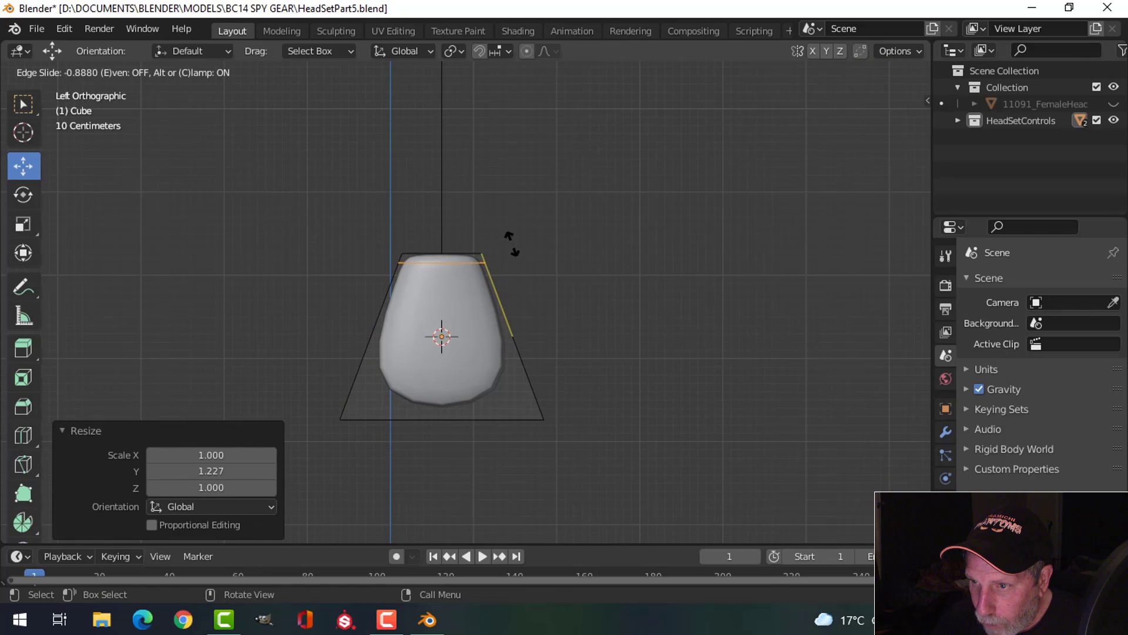
{"action": "left_click", "coordinate": [510, 241]}
{"action": "key", "text": "Tab"}
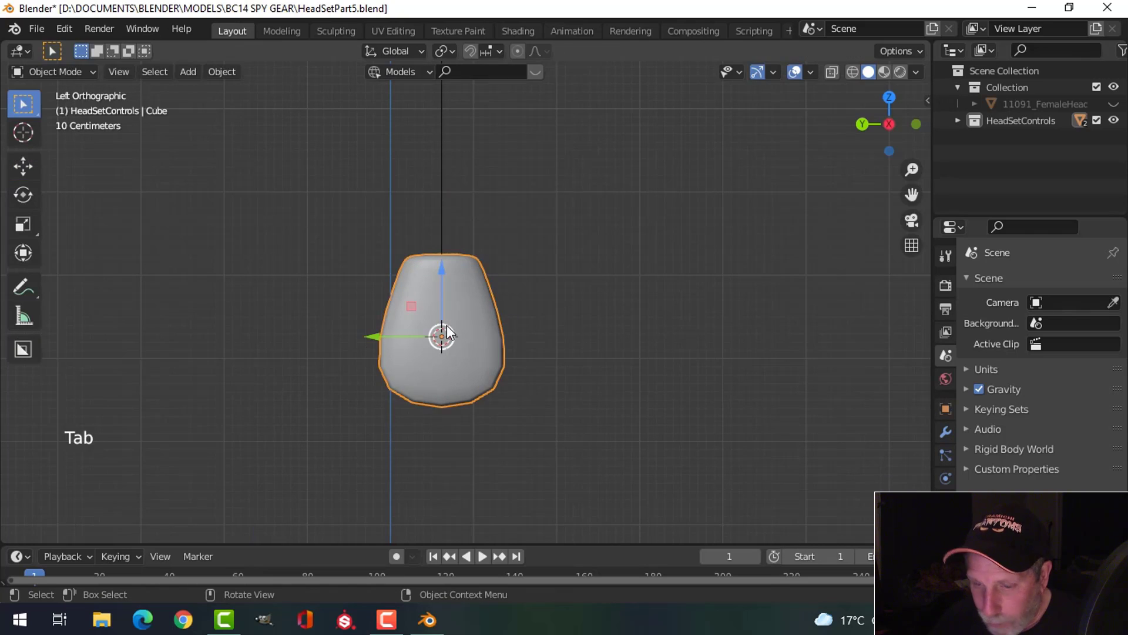
- Try applying the Subdivision modifier and adding a new level 2 subdivision surface to the earpiece
{"action": "left_click", "coordinate": [946, 432]}
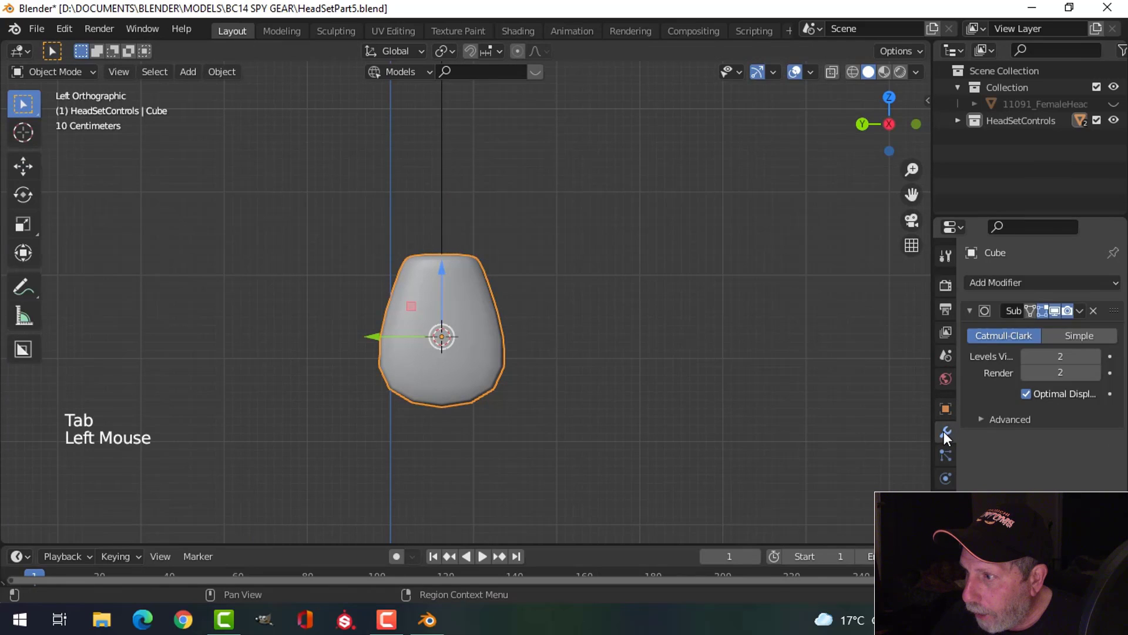
{"action": "left_click", "coordinate": [1073, 311]}
{"action": "left_click", "coordinate": [1045, 328]}
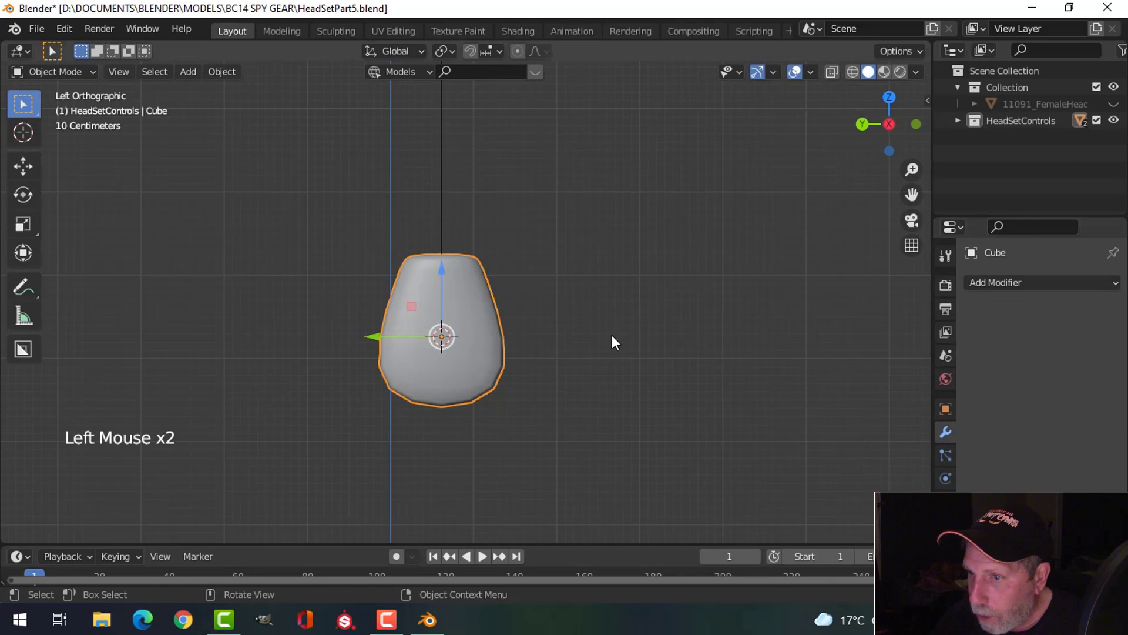
{"action": "key", "text": "ctrl+2"}
{"action": "middle_click_drag", "start_coordinate": [527, 343], "coordinate": [462, 352]}
{"action": "key", "text": "alt+a"}
{"action": "scroll", "coordinate": [440, 341], "scroll_direction": "up", "scroll_amount": 3}
{"action": "middle_click_drag", "start_coordinate": [461, 352], "coordinate": [587, 310]}
{"action": "left_click", "coordinate": [435, 242]}
{"action": "key", "text": "Tab"}
{"action": "key", "text": "alt+a"}
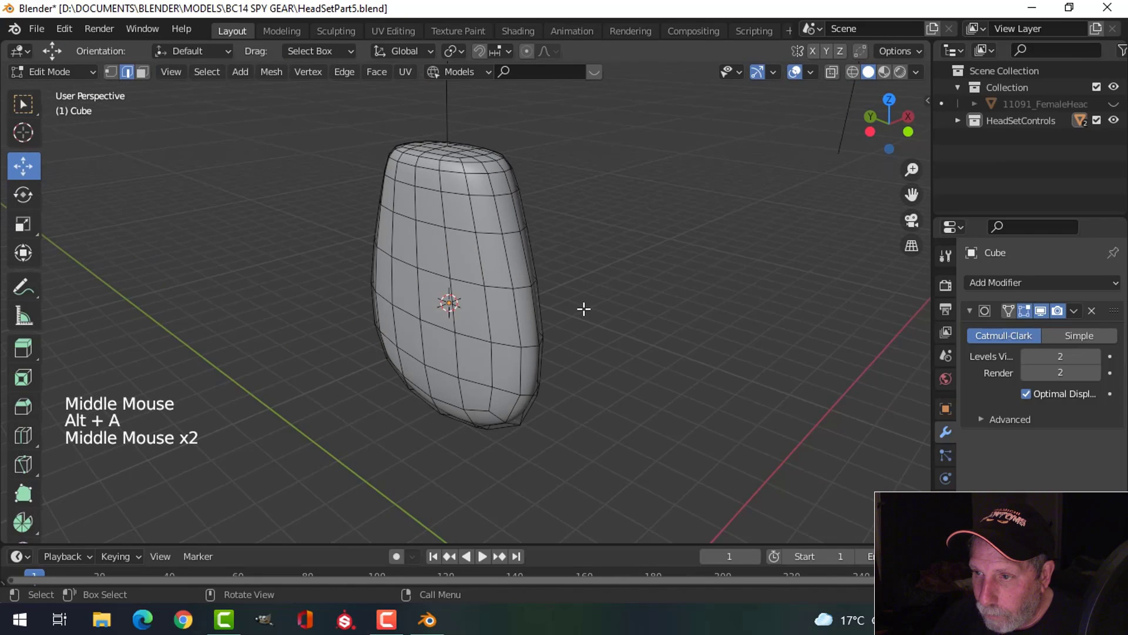
- Undo the applied subdivision and the newly added level 2 modifier
{"action": "key", "text": "ctrl+z"}
{"action": "key", "text": "ctrl+z"}
{"action": "key", "text": "ctrl+z"}
{"action": "key", "text": "ctrl+z"}
{"action": "key", "text": "ctrl+z"}
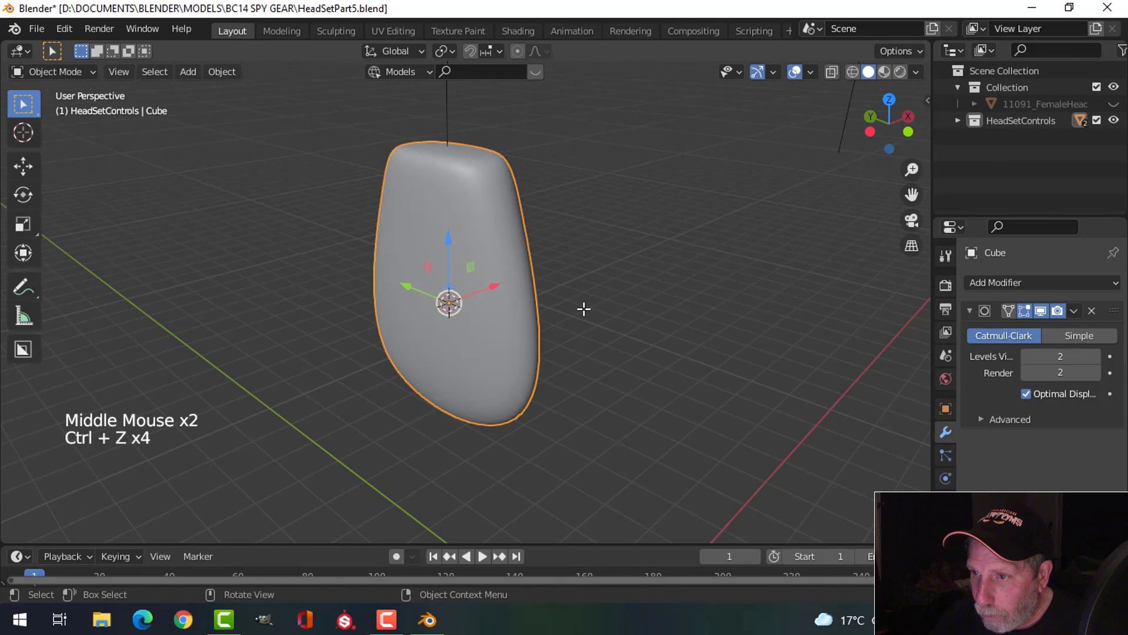
{"action": "key", "text": "ctrl+z"}
- Add a centred lengthwise loop cut around the earpiece's narrow sides in Edit Mode
{"action": "middle_click_drag", "start_coordinate": [583, 309], "coordinate": [458, 267]}
{"action": "key", "text": "Tab"}
{"action": "key", "text": "alt+a"}
{"action": "key", "text": "ctrl+r"}
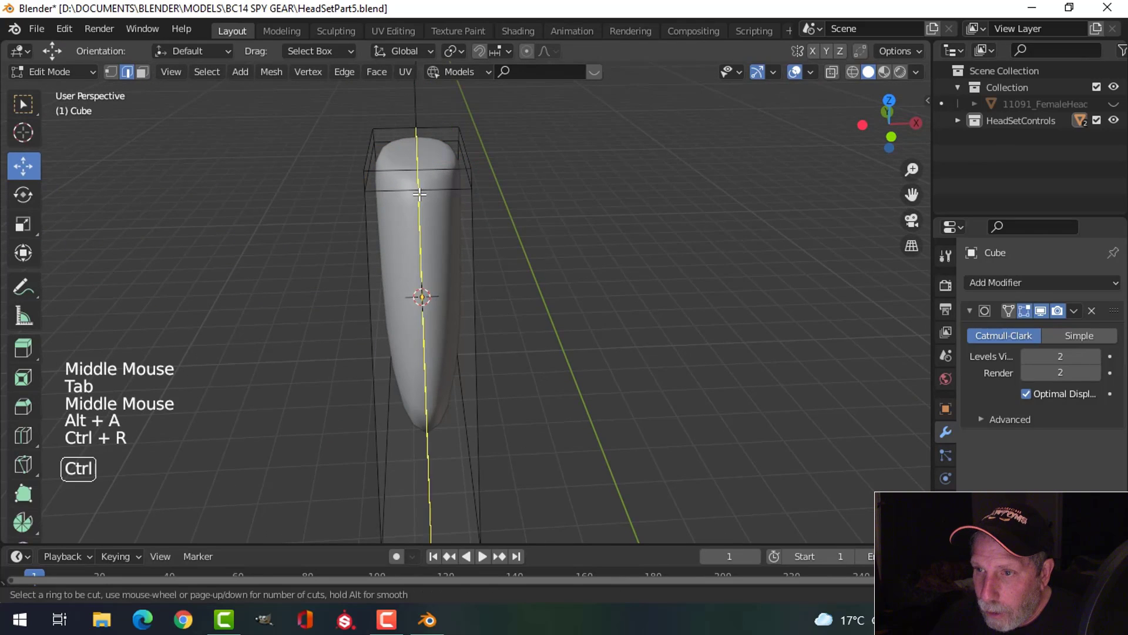
{"action": "left_click", "coordinate": [420, 194]}
{"action": "right_click", "coordinate": [573, 245]}
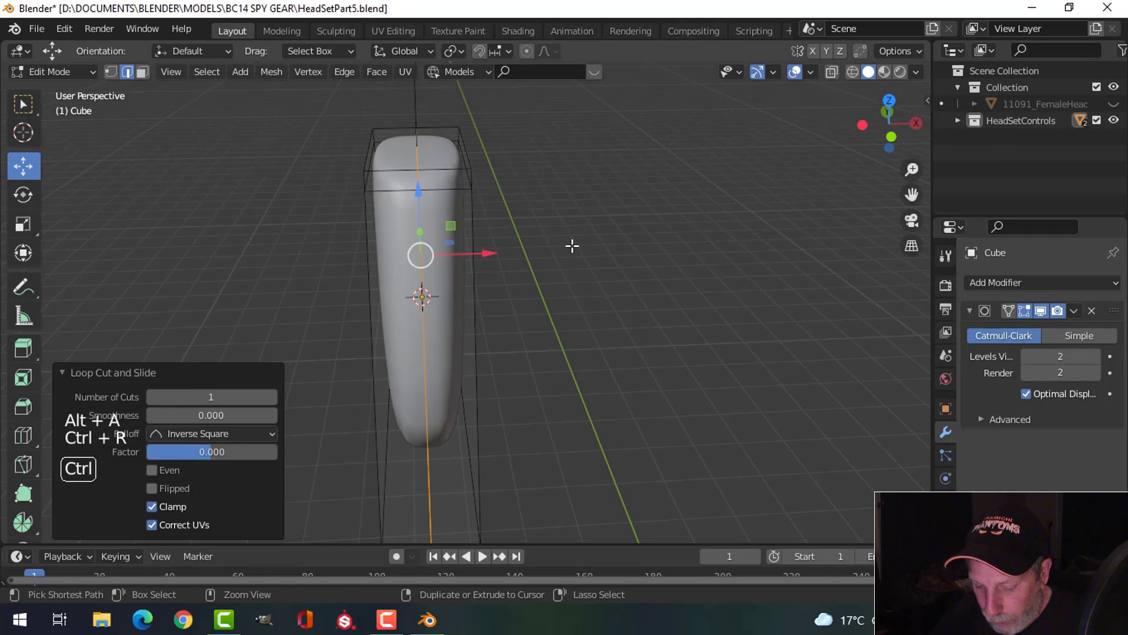
- Bevel the centred edge loop to a width of about 0.185 m with one segment and return to Object Mode
{"action": "key", "text": "ctrl+b"}
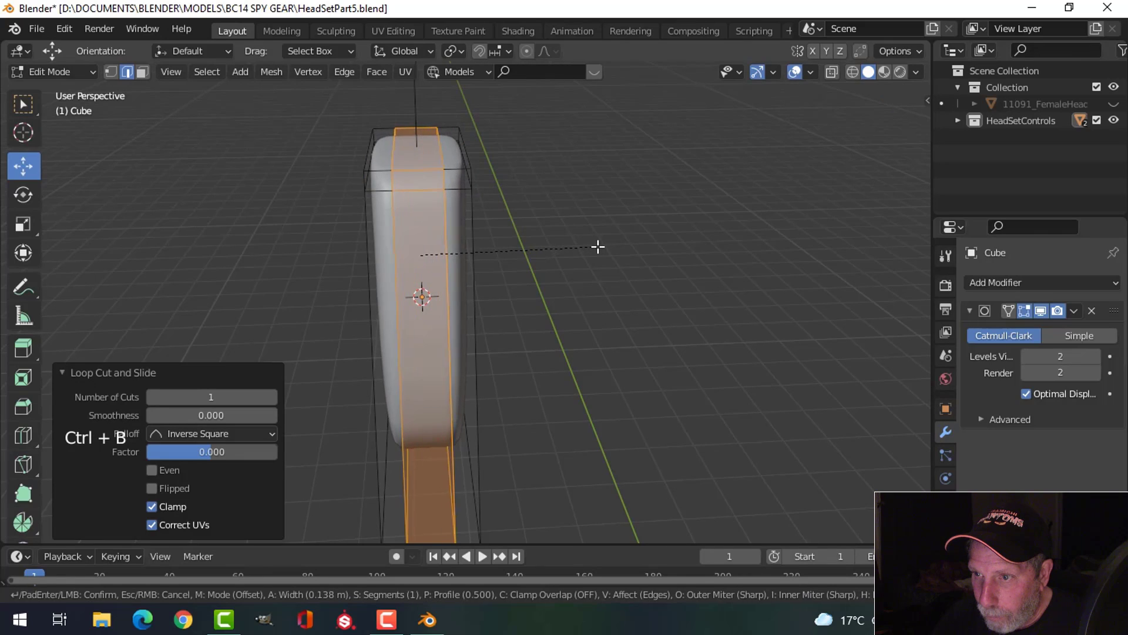
{"action": "left_click", "coordinate": [604, 247]}
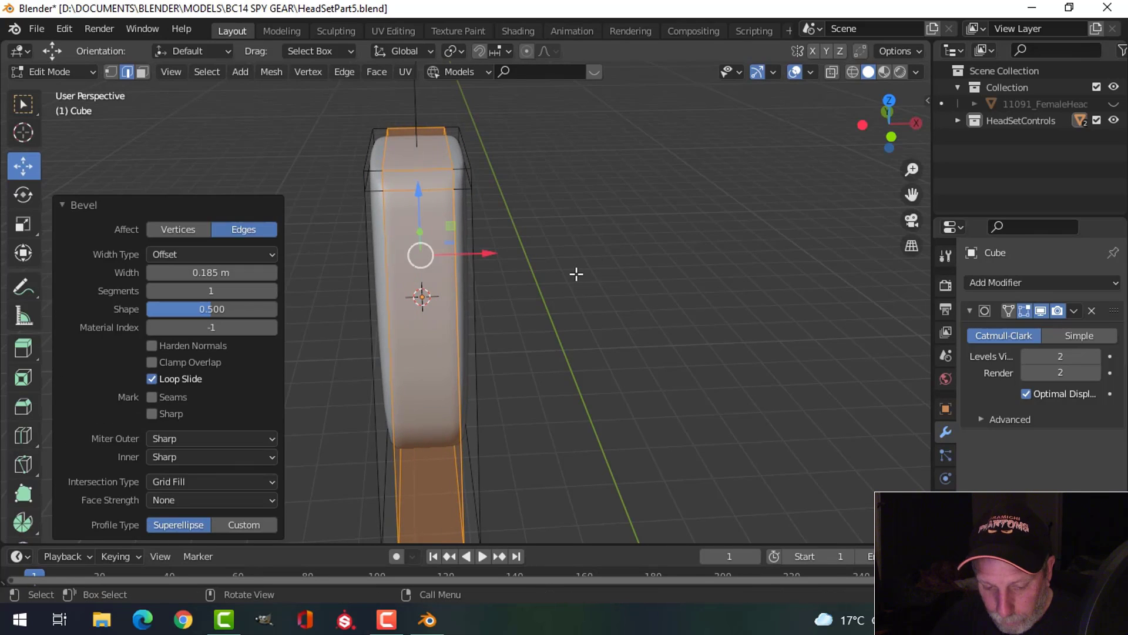
{"action": "key", "text": "Tab"}
{"action": "middle_click_drag", "start_coordinate": [576, 274], "coordinate": [643, 284]}
{"action": "key", "text": "alt+a"}
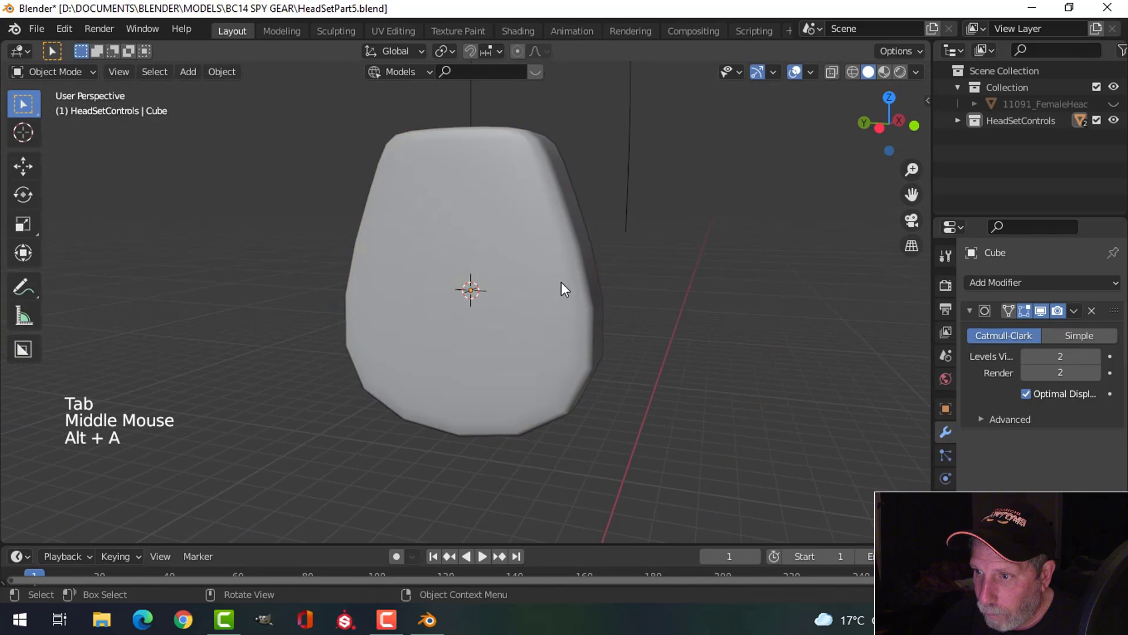
- Apply the earpiece's Subdivision modifier and add a new level 2 subdivision surface
{"action": "left_click", "coordinate": [561, 281]}
{"action": "left_click", "coordinate": [1074, 310]}
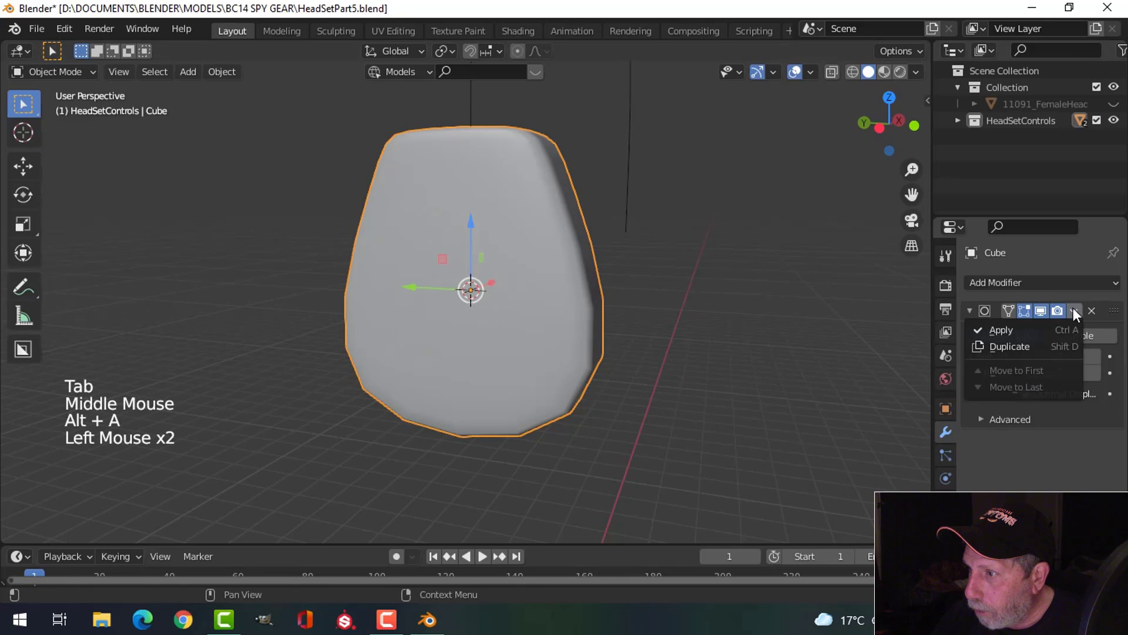
{"action": "left_click", "coordinate": [1009, 323]}
{"action": "key", "text": "ctrl+2"}
{"action": "middle_click_drag", "start_coordinate": [486, 294], "coordinate": [539, 281]}
{"action": "key", "text": "alt+a"}
{"action": "scroll", "coordinate": [502, 291], "scroll_direction": "down", "scroll_amount": 2}
- Select the central four-by-four block of faces on the earpiece's flat outer side in Edit Mode
{"action": "left_click", "coordinate": [542, 287]}
{"action": "key", "text": "Tab"}
{"action": "key", "text": "alt+a"}
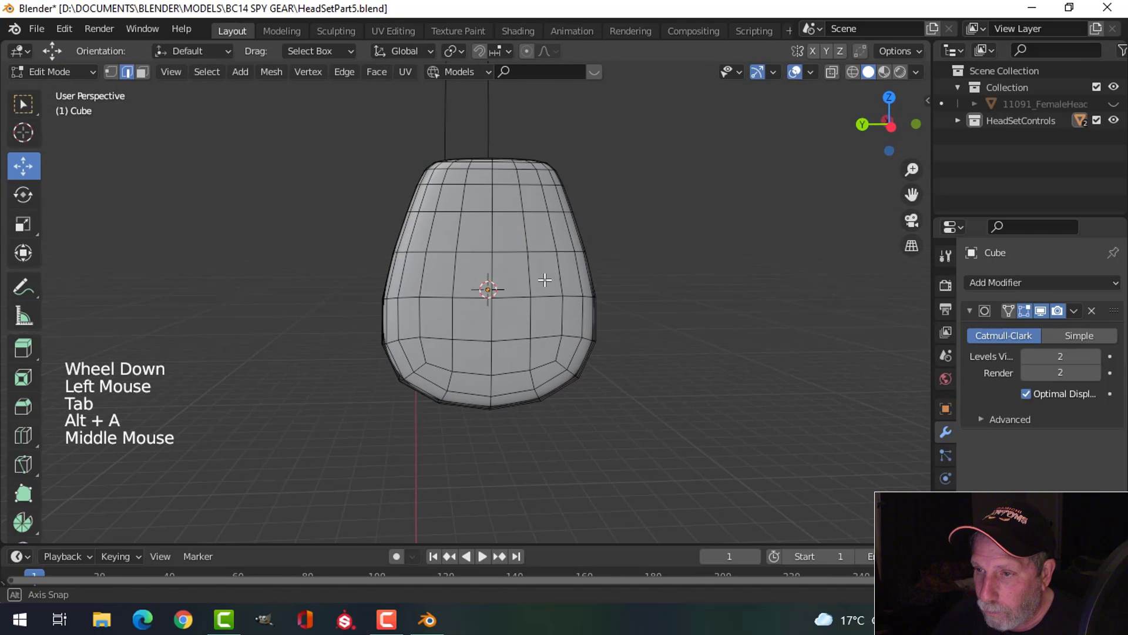
{"action": "key", "text": "ctrl+KP_3"}
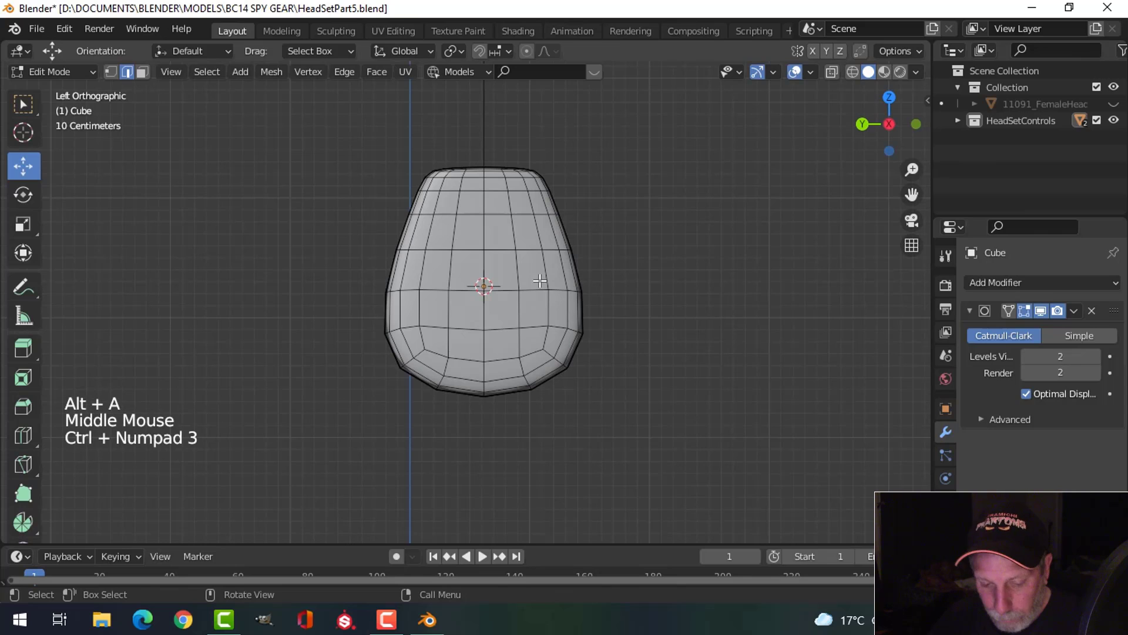
{"action": "key", "text": "3"}
{"action": "key", "text": "c"}
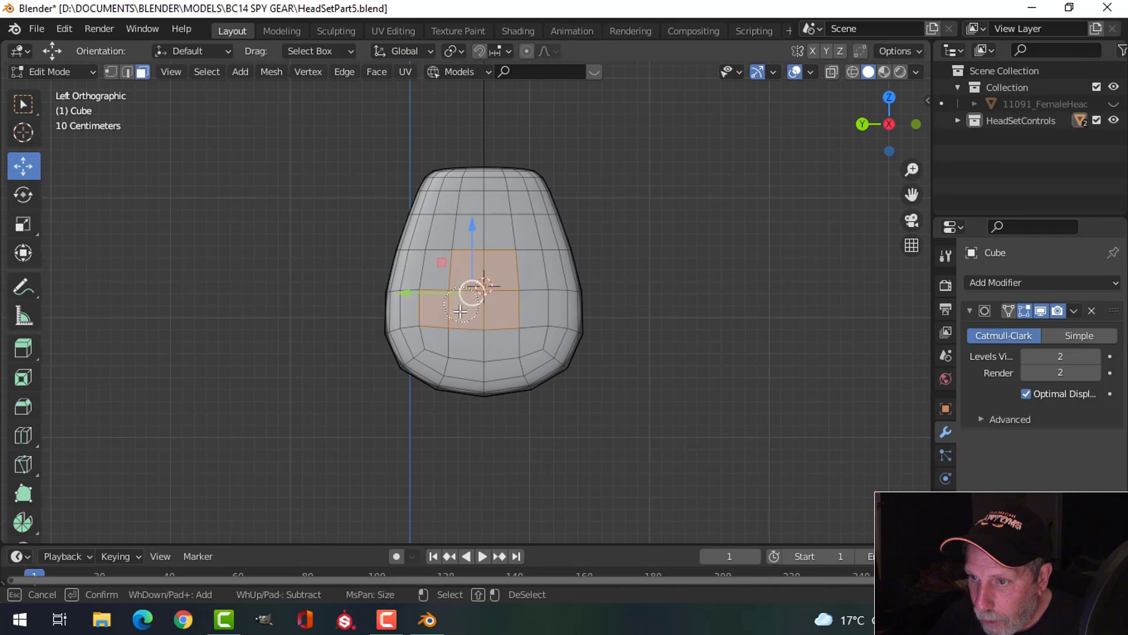
{"action": "mouse_move", "coordinate": [460, 310]}
{"action": "left_mouse_down"}
{"action": "mouse_move", "coordinate": [454, 329]}
{"action": "mouse_move", "coordinate": [522, 266]}
{"action": "mouse_move", "coordinate": [516, 253]}
{"action": "mouse_move", "coordinate": [463, 249]}
{"action": "left_mouse_up"}
{"action": "key", "text": "Escape"}
{"action": "scroll", "coordinate": [570, 289], "scroll_direction": "up", "scroll_amount": 3}
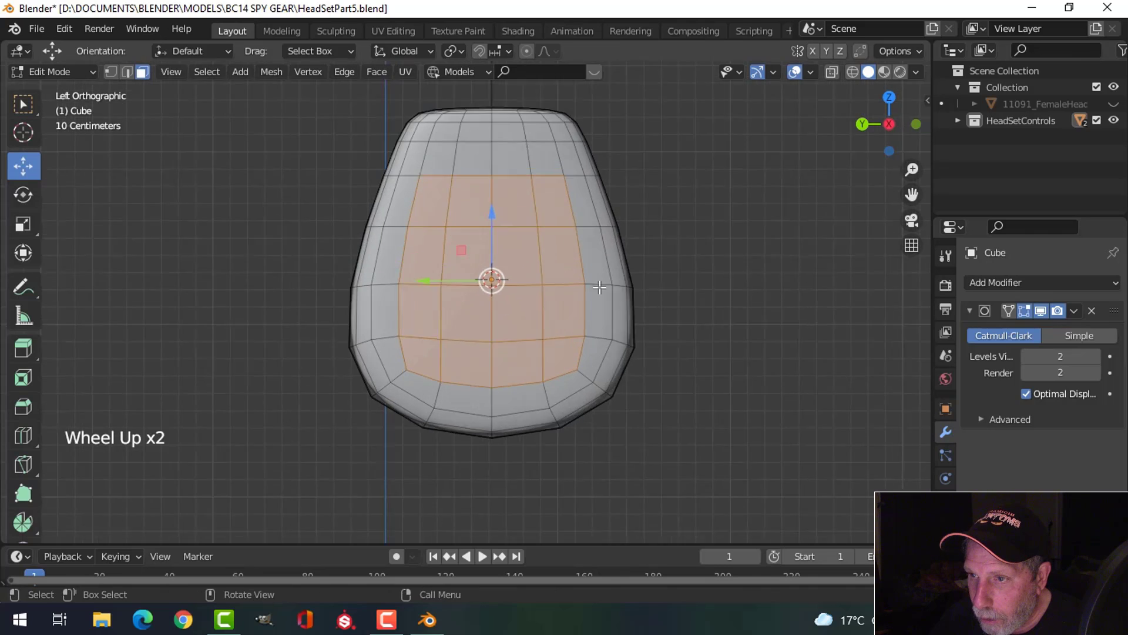
- Inset the selected central faces by about 0.042 m and round them with the LoopTools Circle operation
{"action": "middle_click_drag", "start_coordinate": [570, 289], "coordinate": [558, 347], "text": "shift"}
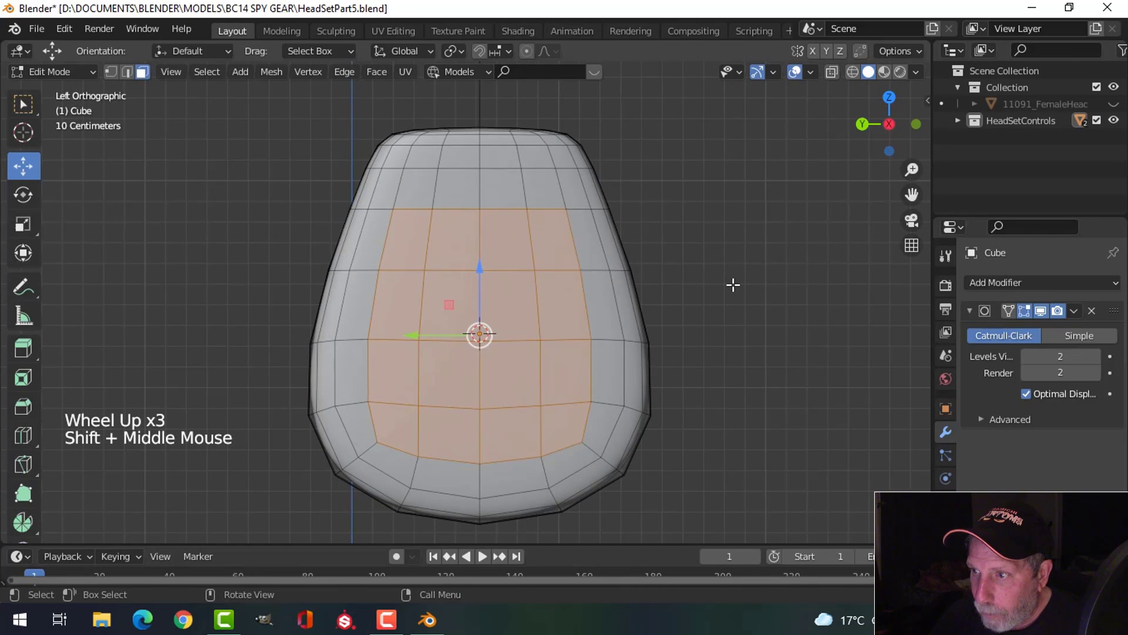
{"action": "key", "text": "i"}
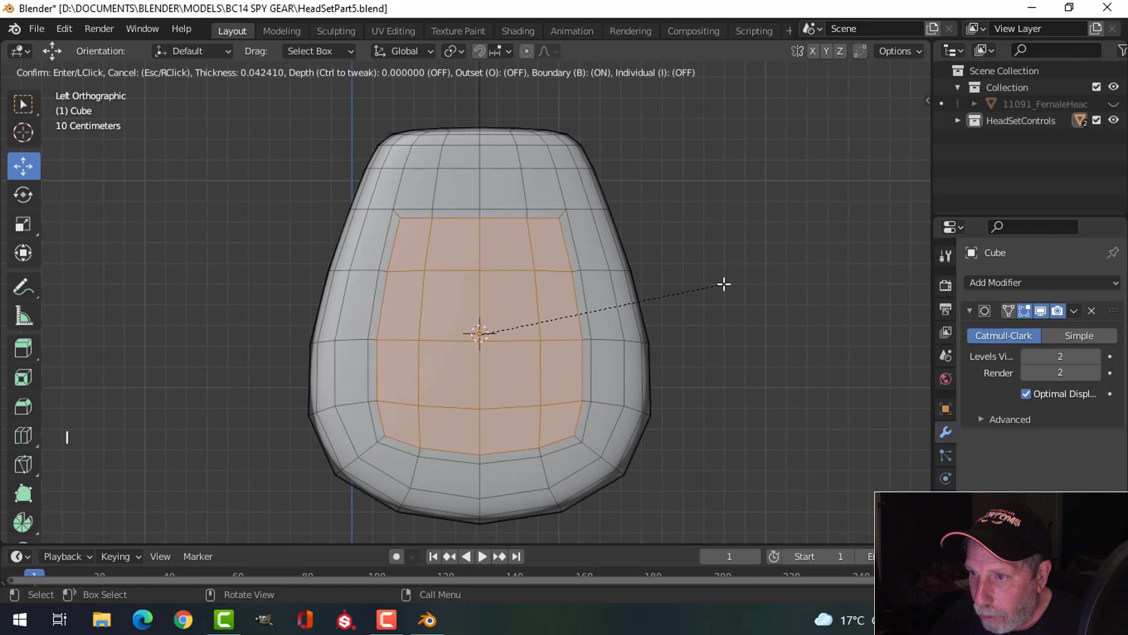
{"action": "left_click", "coordinate": [724, 283]}
{"action": "right_click", "coordinate": [477, 232]}
{"action": "mouse_move", "coordinate": [471, 231]}
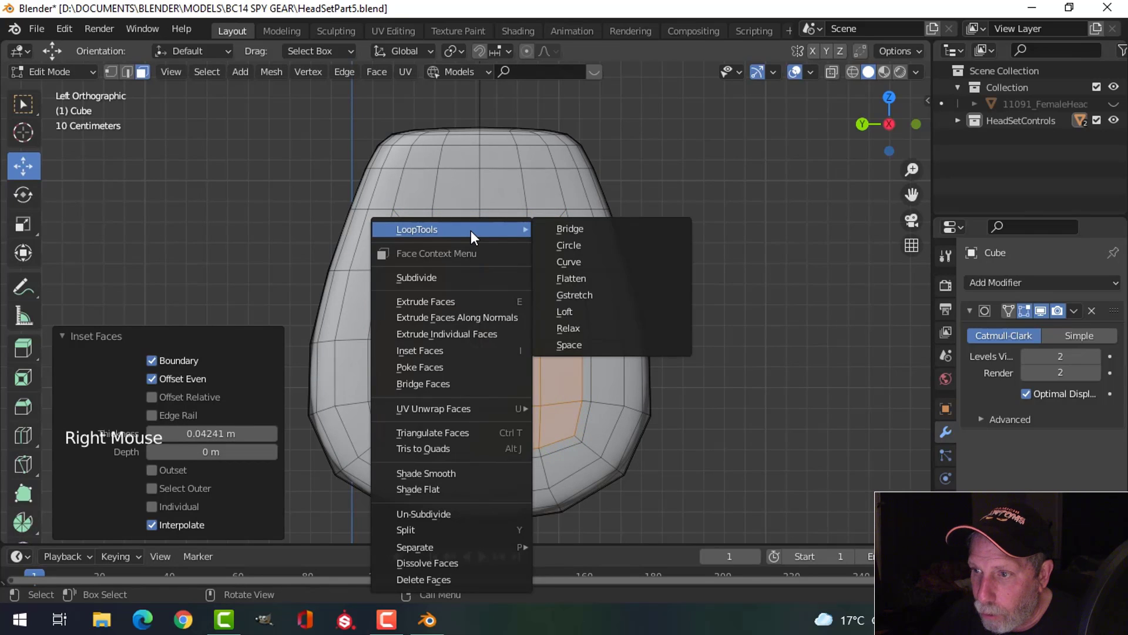
{"action": "left_click", "coordinate": [576, 243]}
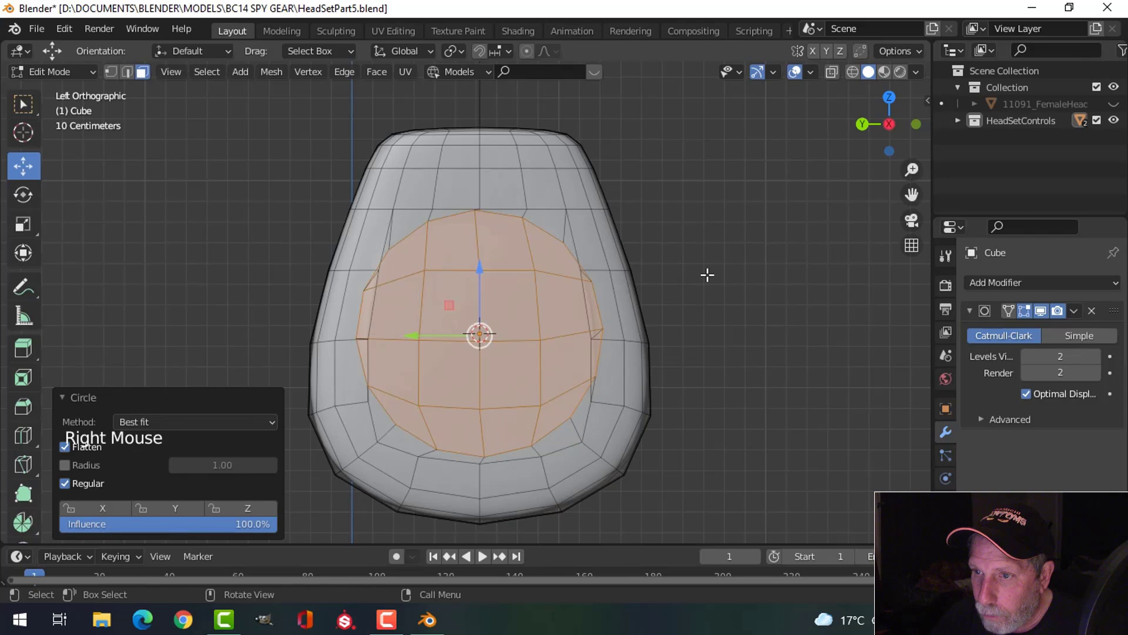
{"action": "key", "text": "a"}
{"action": "key", "text": "ctrl+z"}
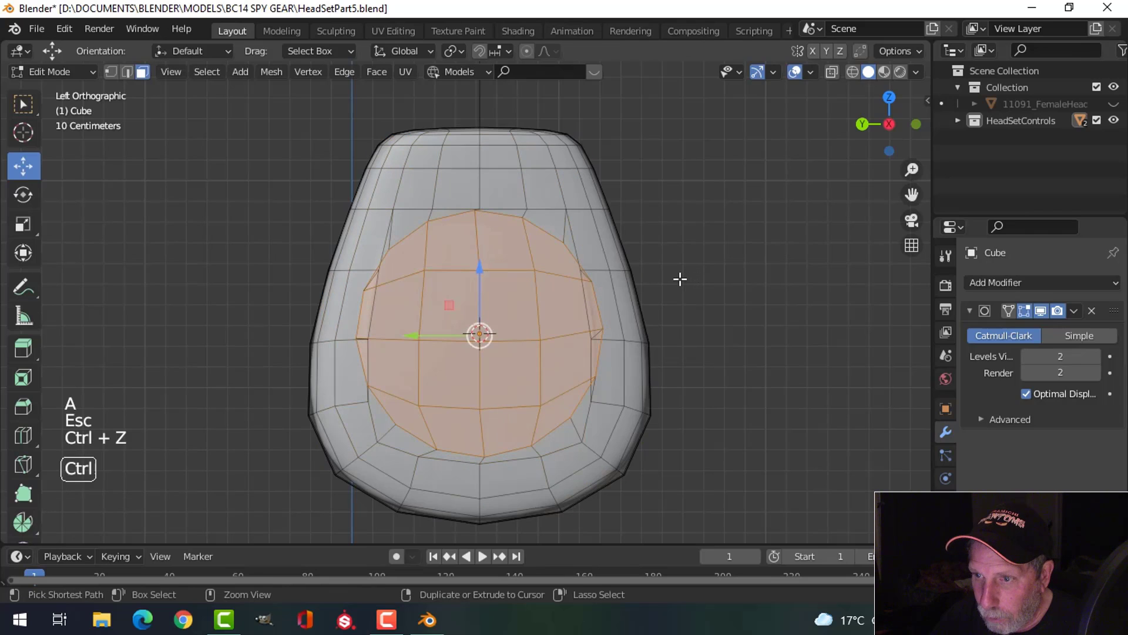
- Scale the circular face area to about 0.808 and move it down about 0.08 m along Z
{"action": "key", "text": "s"}
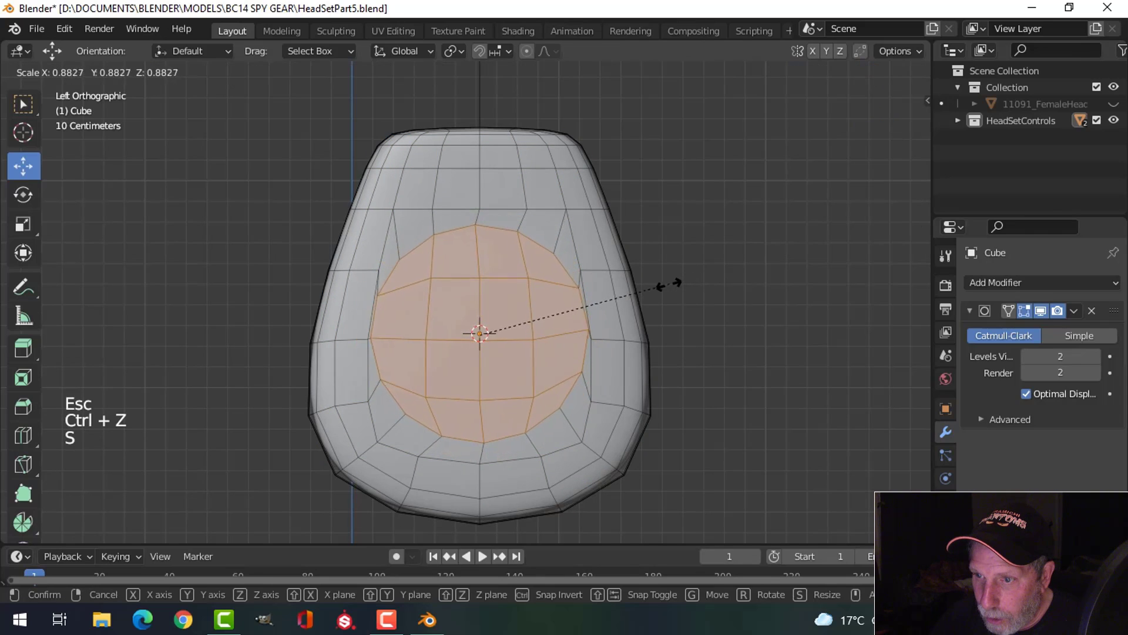
{"action": "left_click", "coordinate": [624, 286]}
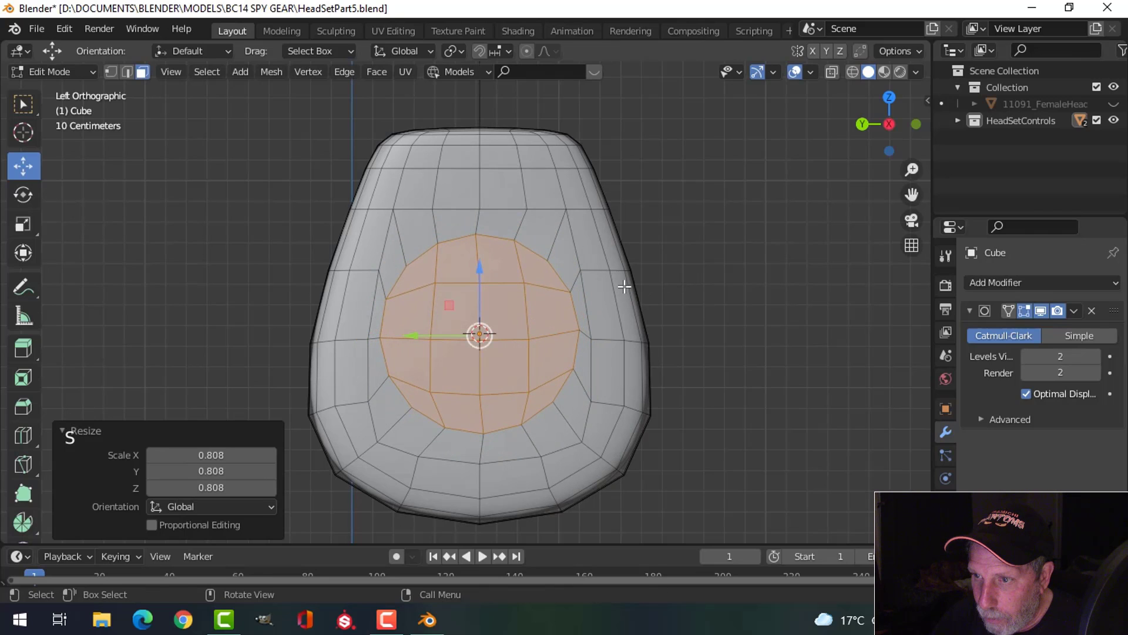
{"action": "left_click_drag", "start_coordinate": [480, 272], "coordinate": [479, 284]}
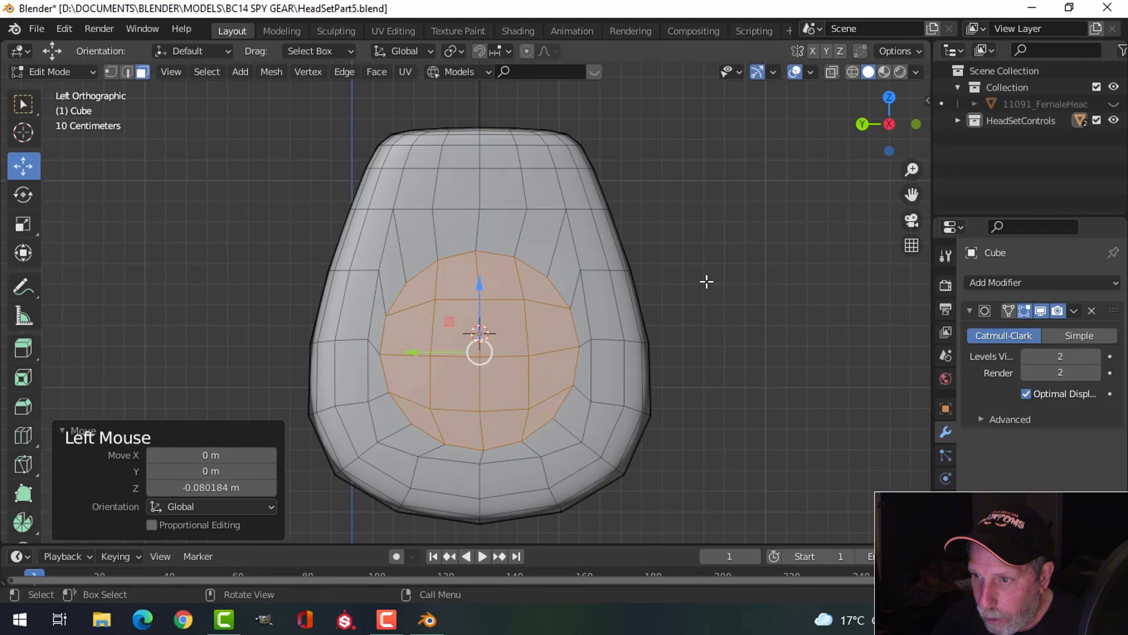
- Extrude the circular faces inward about 0.02 m and again by a further 0.04 m
{"action": "middle_click_drag", "start_coordinate": [707, 280], "coordinate": [587, 307]}
{"action": "key", "text": "e"}
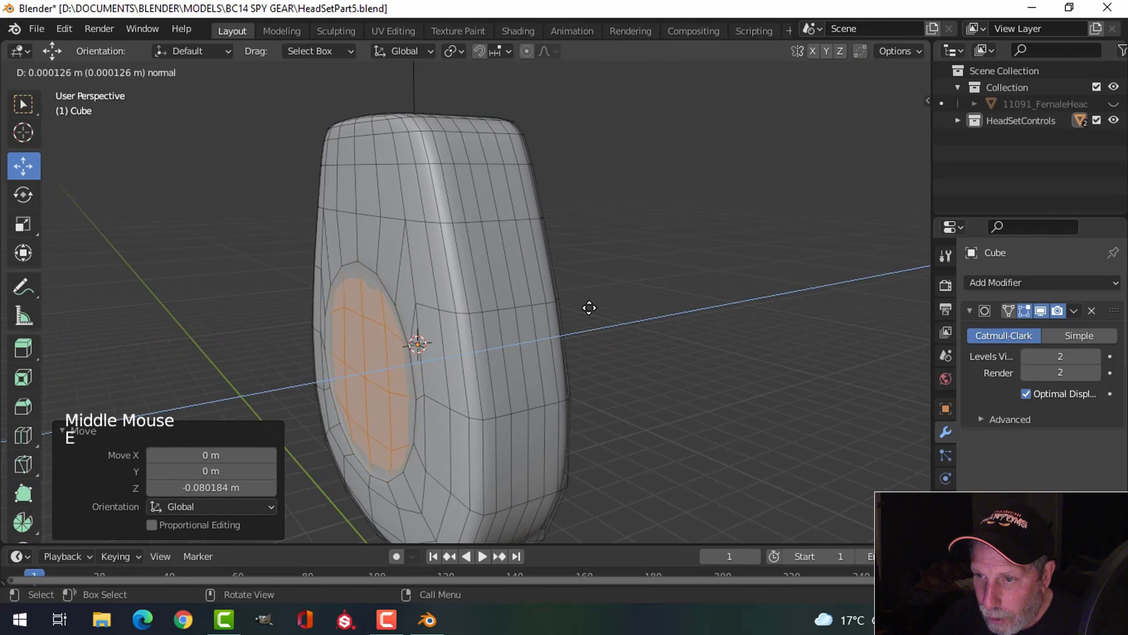
{"action": "left_click", "coordinate": [591, 306]}
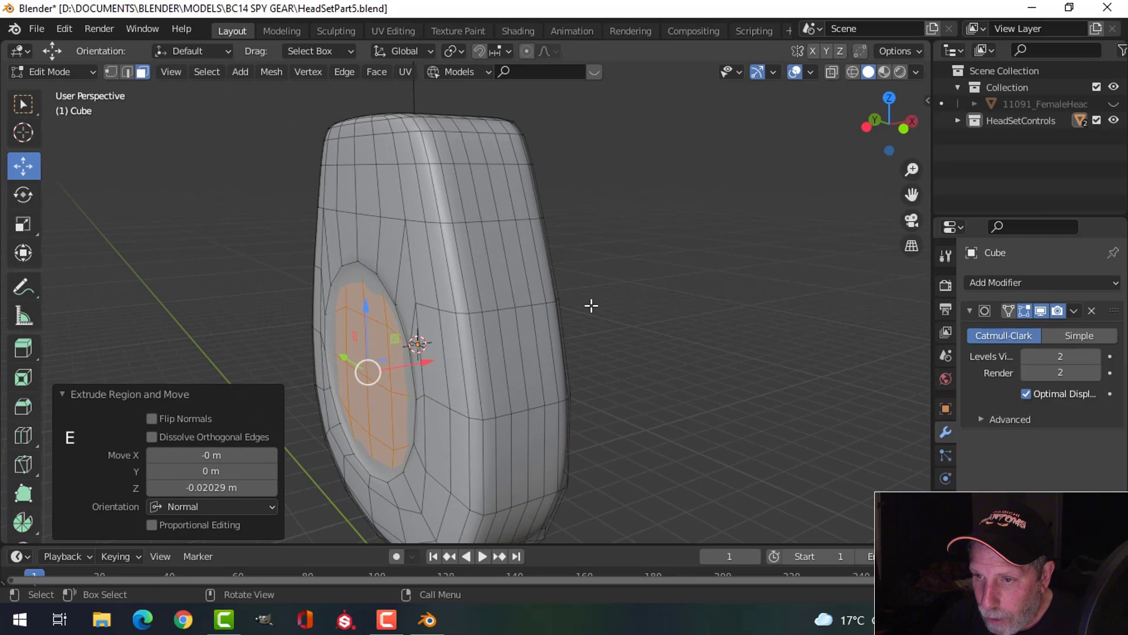
{"action": "key", "text": "e"}
{"action": "left_click", "coordinate": [599, 302]}
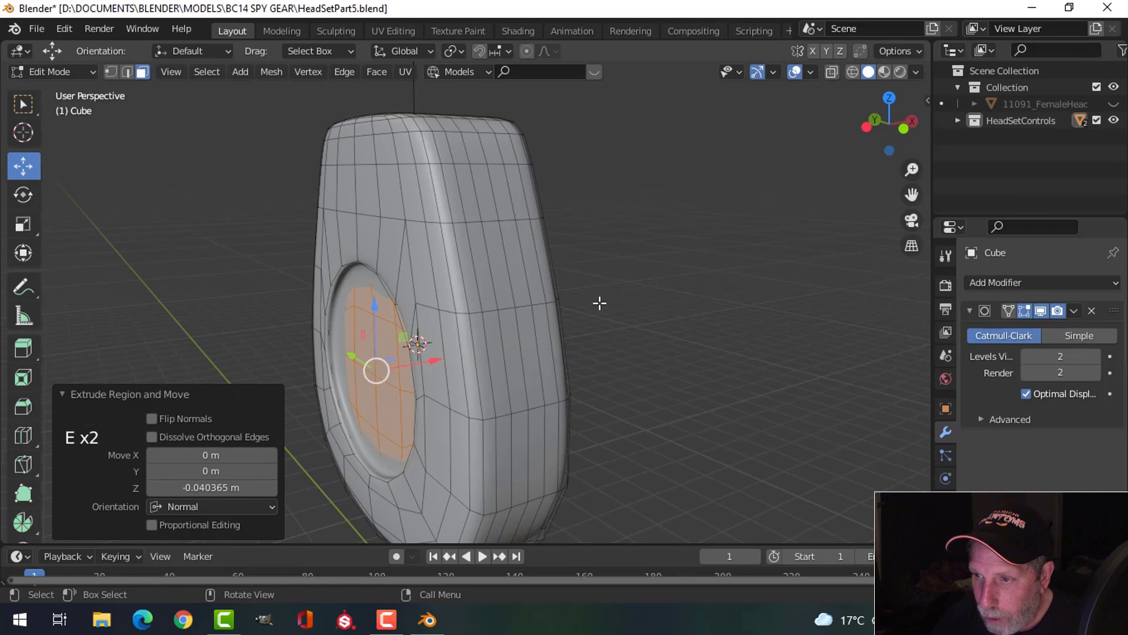
- Delete the selected circular faces at the end of the recess, return to Object Mode and inspect the earpiece
{"action": "key", "text": "x"}
{"action": "left_click", "coordinate": [568, 335]}
{"action": "key", "text": "Tab"}
{"action": "middle_click_drag", "start_coordinate": [451, 366], "coordinate": [576, 347]}
{"action": "scroll", "coordinate": [557, 336], "scroll_direction": "down", "scroll_amount": 3}
{"action": "scroll", "coordinate": [563, 299], "scroll_direction": "up", "scroll_amount": 2}
{"action": "mouse_move", "coordinate": [563, 300]}
{"action": "middle_mouse_down"}
{"action": "mouse_move", "coordinate": [555, 343]}
{"action": "mouse_move", "coordinate": [562, 312]}
{"action": "middle_mouse_up"}
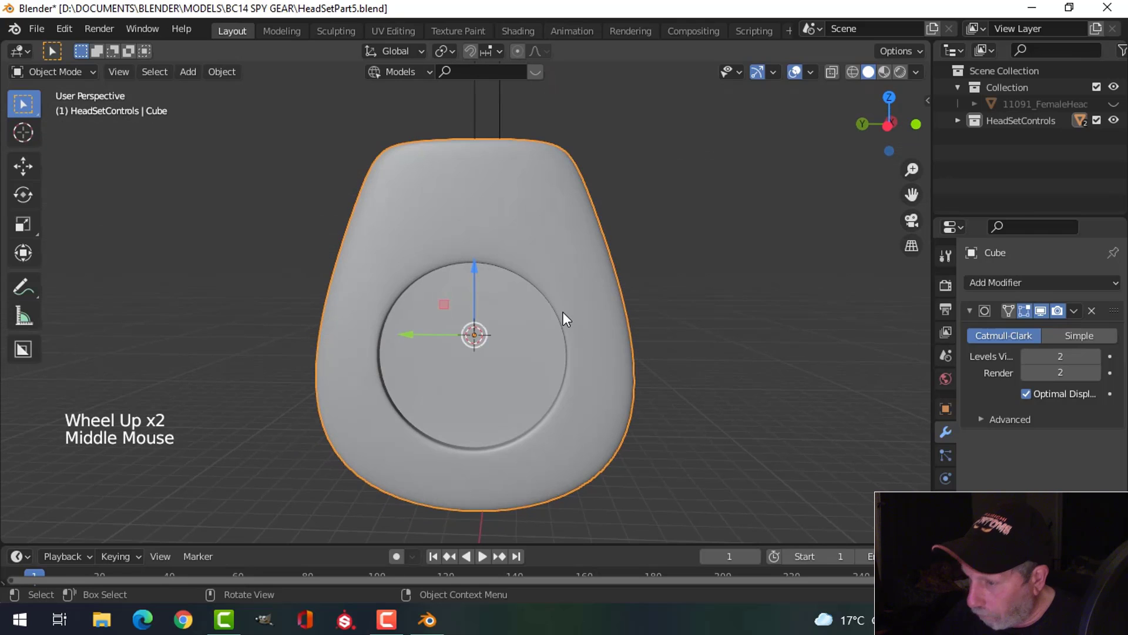
- Select the four faces left of the centre line near the earpiece's upper edge and inset them by about 0.038 m
{"action": "key", "text": "ctrl+KP_3"}
{"action": "key", "text": "Tab"}
{"action": "scroll", "coordinate": [456, 275], "scroll_direction": "up", "scroll_amount": 2}
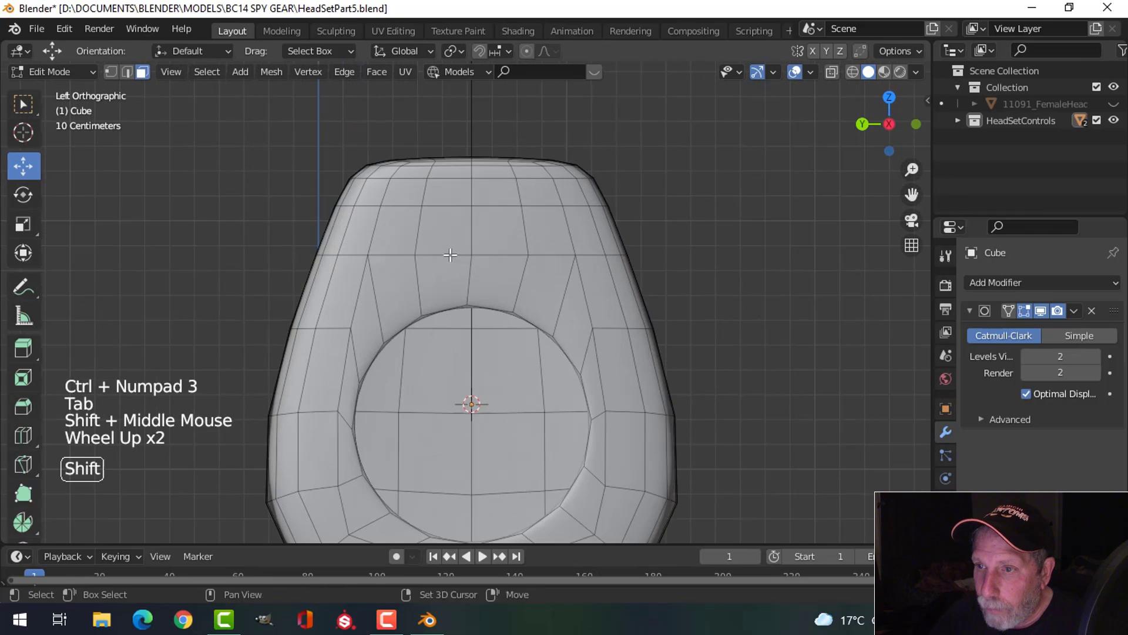
{"action": "middle_click_drag", "start_coordinate": [431, 222], "coordinate": [446, 279], "text": "shift"}
{"action": "key", "text": "3"}
{"action": "key", "text": "c"}
{"action": "left_click", "coordinate": [441, 272]}
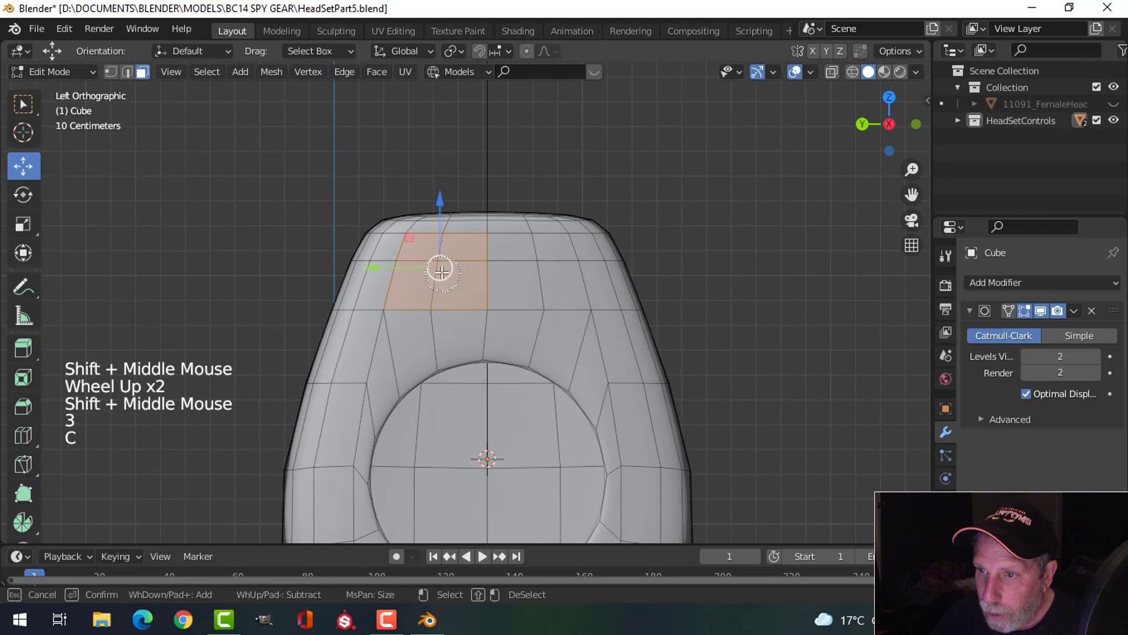
{"action": "scroll", "coordinate": [539, 274], "scroll_direction": "up", "scroll_amount": 2}
{"action": "middle_click_drag", "start_coordinate": [531, 262], "coordinate": [548, 329], "text": "shift"}
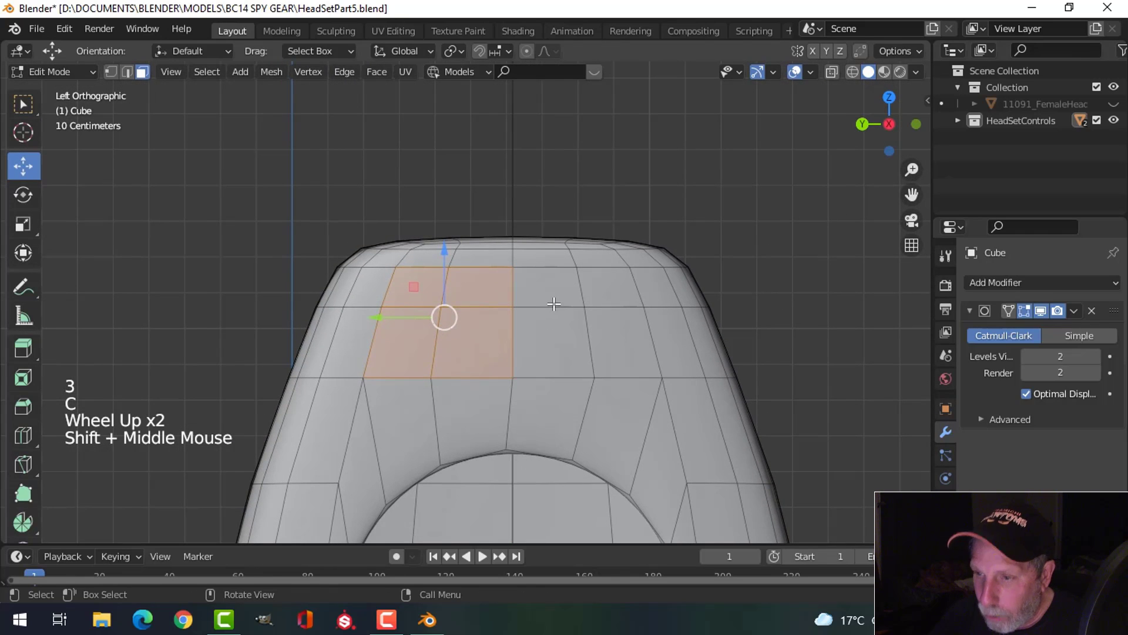
{"action": "key", "text": "i"}
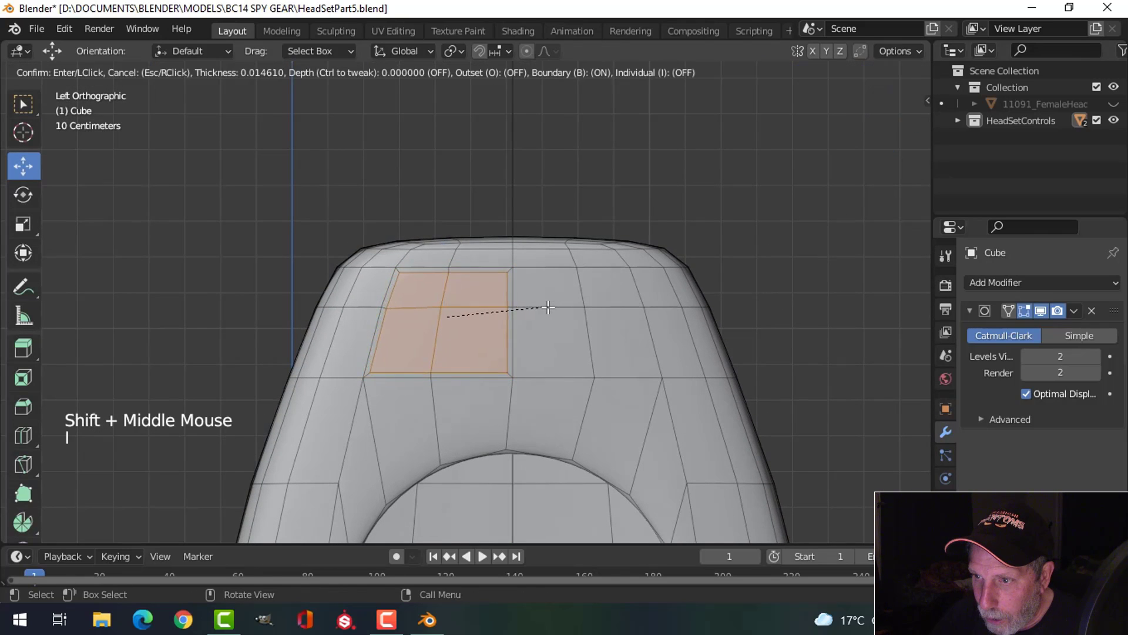
{"action": "left_click", "coordinate": [528, 312]}
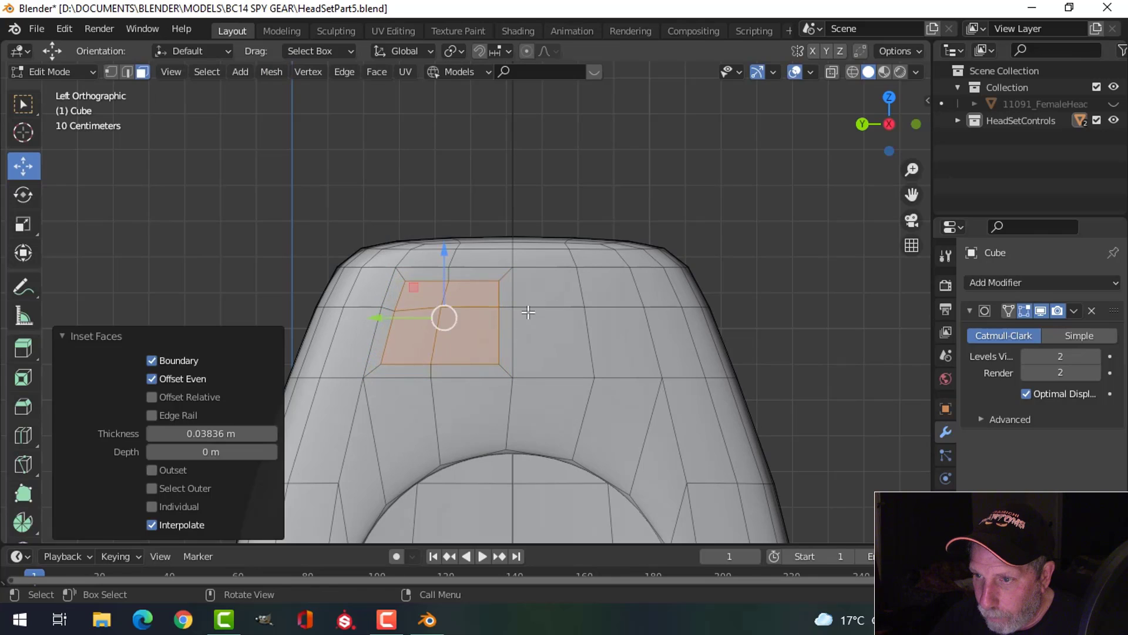
- Round the inset faces with the LoopTools Circle operation and scale them to about 0.531
{"action": "right_click", "coordinate": [473, 300]}
{"action": "mouse_move", "coordinate": [439, 229]}
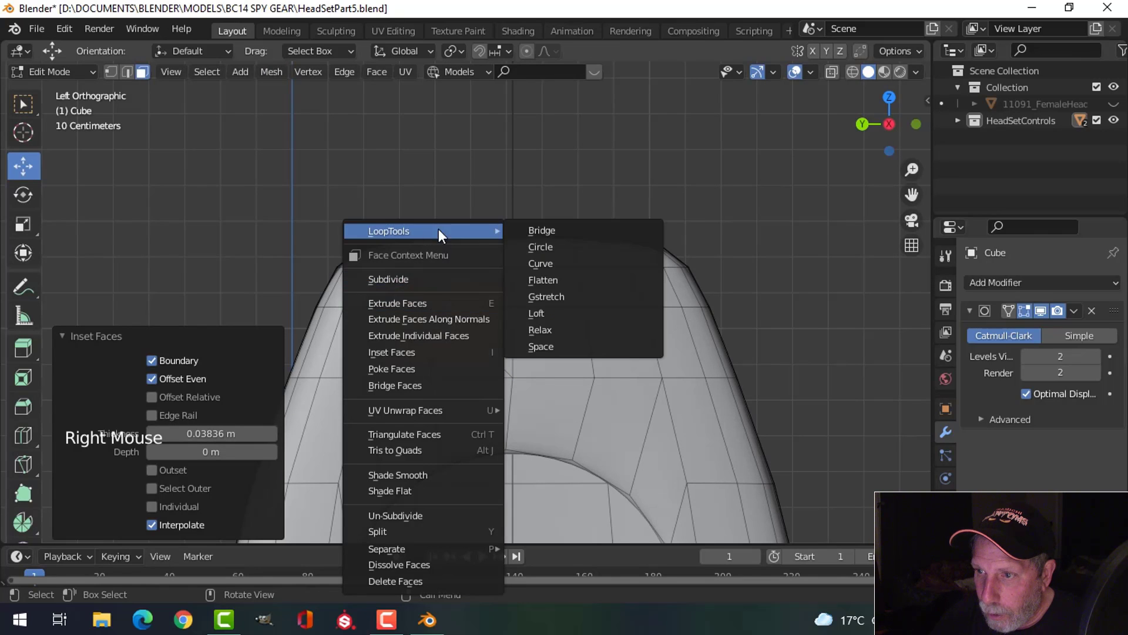
{"action": "left_click", "coordinate": [526, 244]}
{"action": "scroll", "coordinate": [574, 281], "scroll_direction": "up", "scroll_amount": 2}
{"action": "key", "text": "s"}
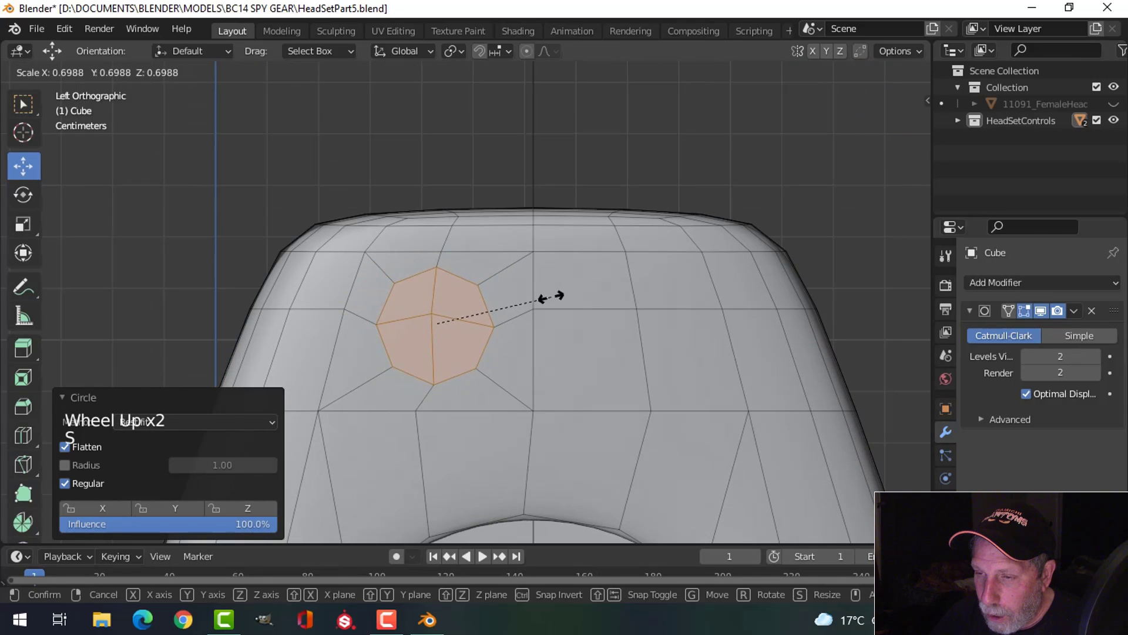
{"action": "left_click", "coordinate": [516, 302]}
- Stretch the circular faces to about 1.5 along Z and move them down about 0.018 m
{"action": "key", "text": "s"}
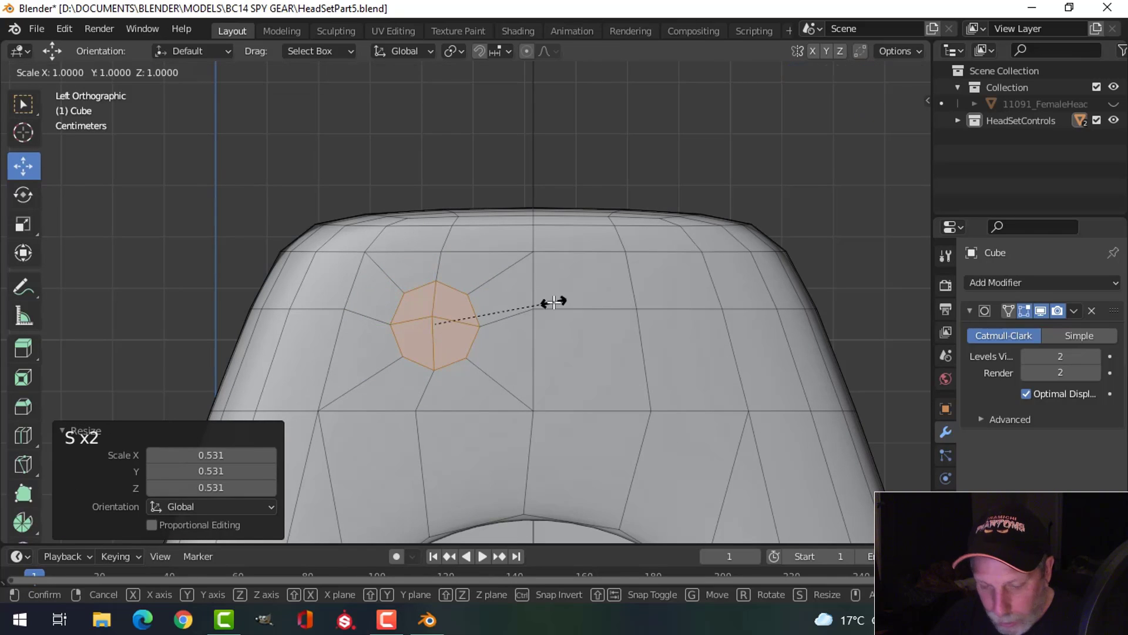
{"action": "key", "text": "z"}
{"action": "left_click", "coordinate": [594, 413]}
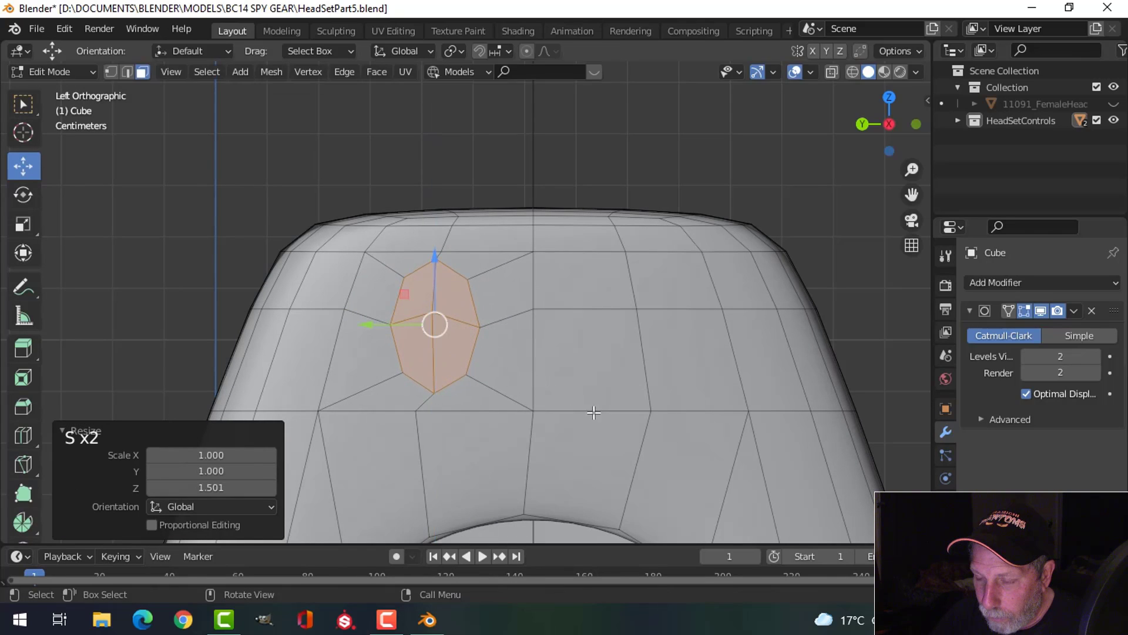
{"action": "key", "text": "g"}
{"action": "left_click", "coordinate": [592, 418]}
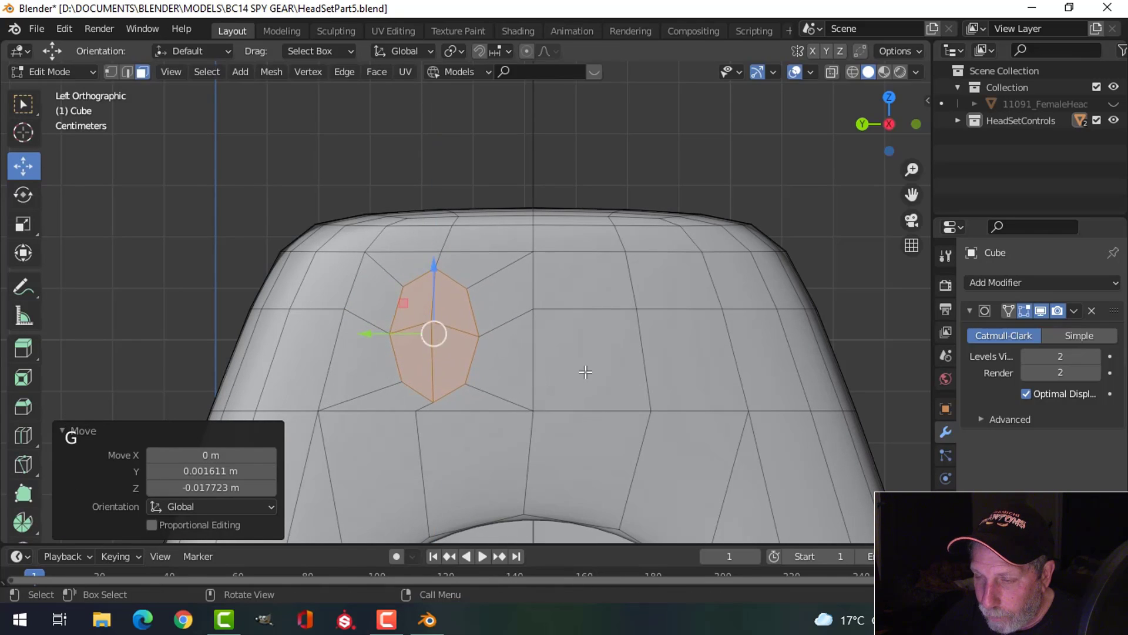
- Rotate the oval faces by about -8.4° in the side view to follow the earpiece's slanted edge
{"action": "middle_click_drag", "start_coordinate": [584, 373], "coordinate": [591, 329], "text": "shift"}
{"action": "key", "text": "r"}
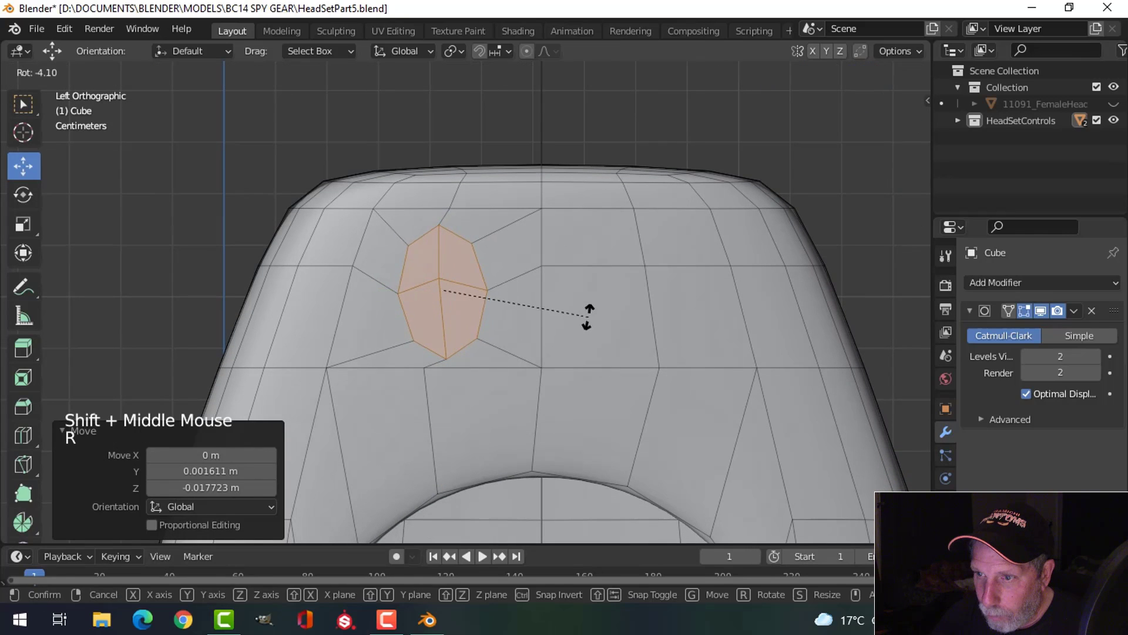
{"action": "left_click", "coordinate": [579, 307]}
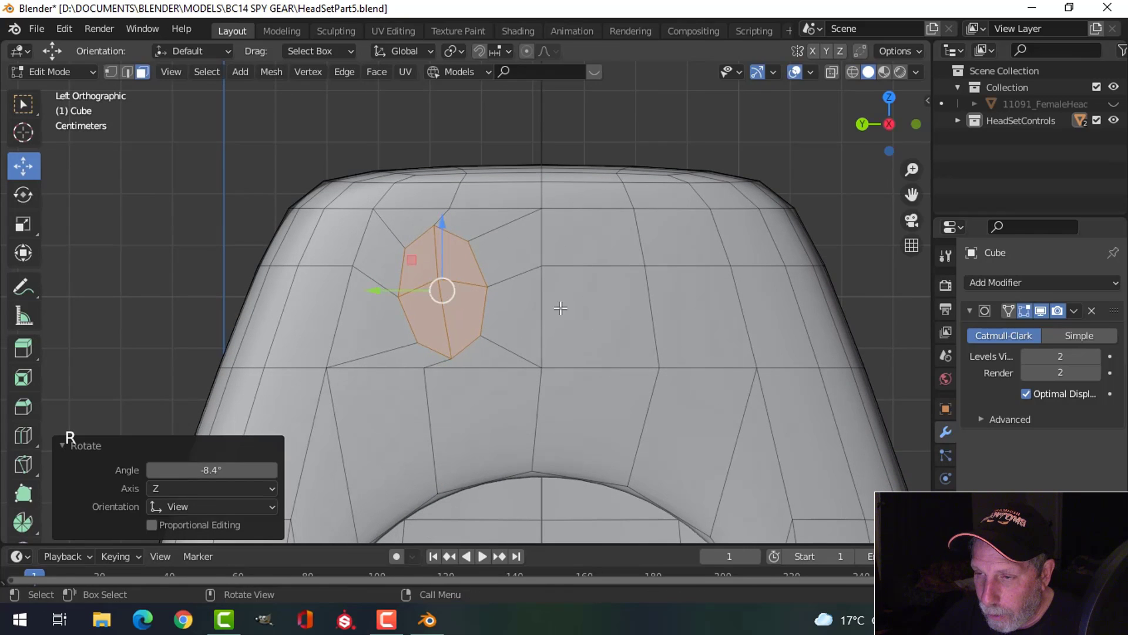
- Extrude the oval faces inward about 0.003 m and once more, return to Object Mode and inspect the recess
{"action": "middle_click_drag", "start_coordinate": [561, 308], "coordinate": [482, 288]}
{"action": "middle_click_drag", "start_coordinate": [482, 288], "coordinate": [529, 274]}
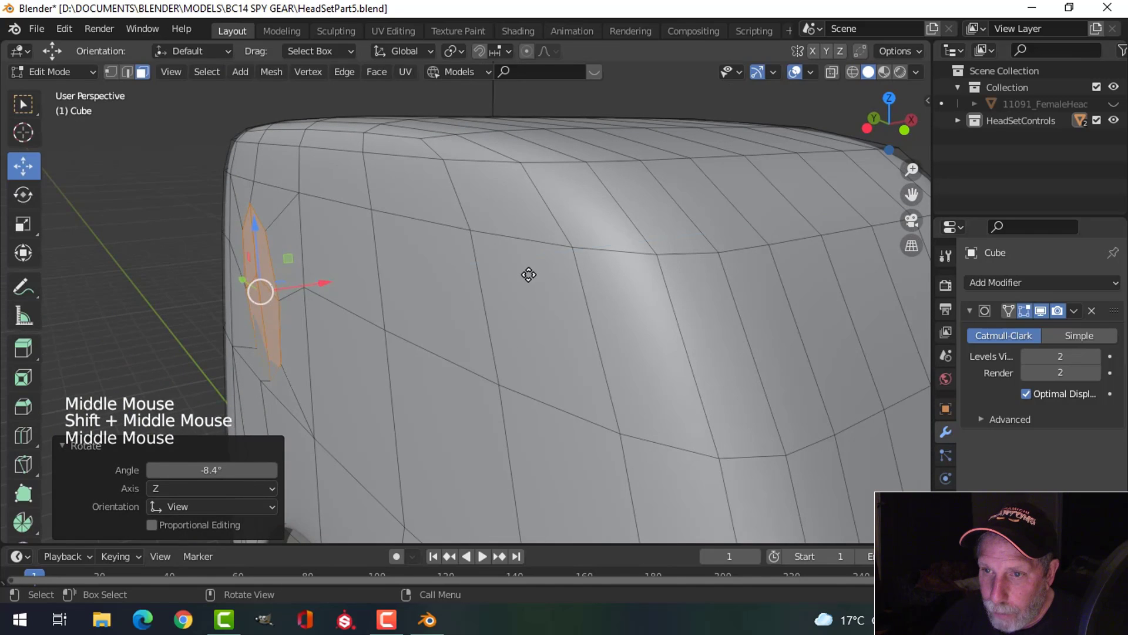
{"action": "key", "text": "e"}
{"action": "left_click", "coordinate": [470, 281]}
{"action": "key", "text": "e"}
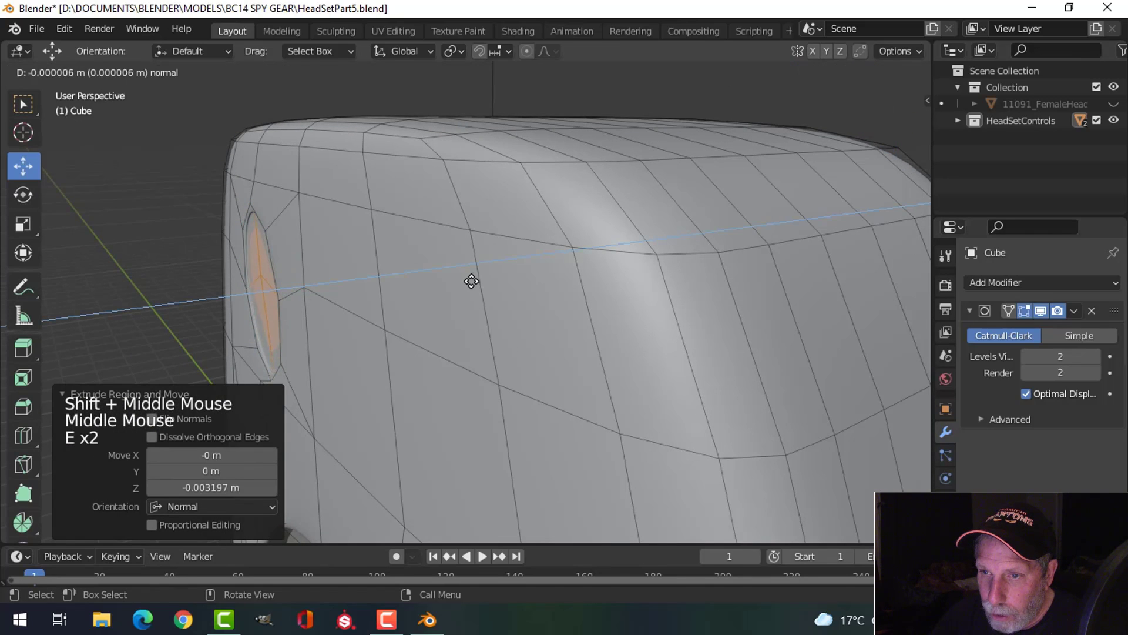
{"action": "key", "text": "Tab"}
{"action": "scroll", "coordinate": [394, 320], "scroll_direction": "down", "scroll_amount": 3}
{"action": "middle_click_drag", "start_coordinate": [394, 320], "coordinate": [509, 293]}
{"action": "scroll", "coordinate": [508, 288], "scroll_direction": "down", "scroll_amount": 3}
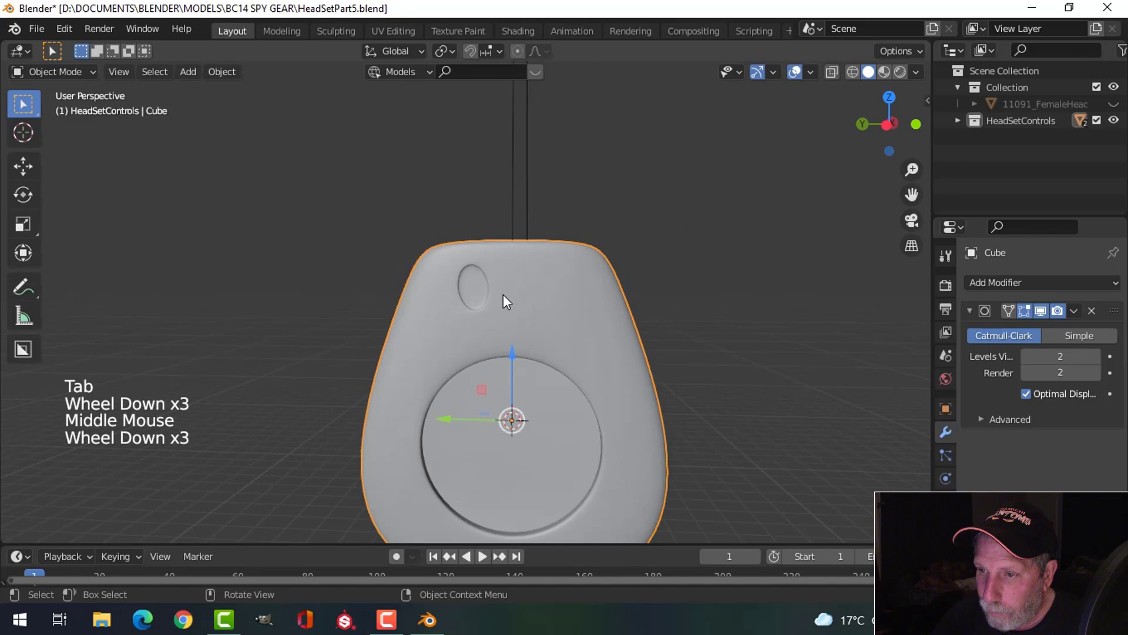
- Grow the selection to include the oval recess's walls and move it about 0.029 m along Y towards the outer edge
{"action": "scroll", "coordinate": [503, 295], "scroll_direction": "up", "scroll_amount": 3}
{"action": "key", "text": "Tab"}
{"action": "scroll", "coordinate": [502, 295], "scroll_direction": "up", "scroll_amount": 3}
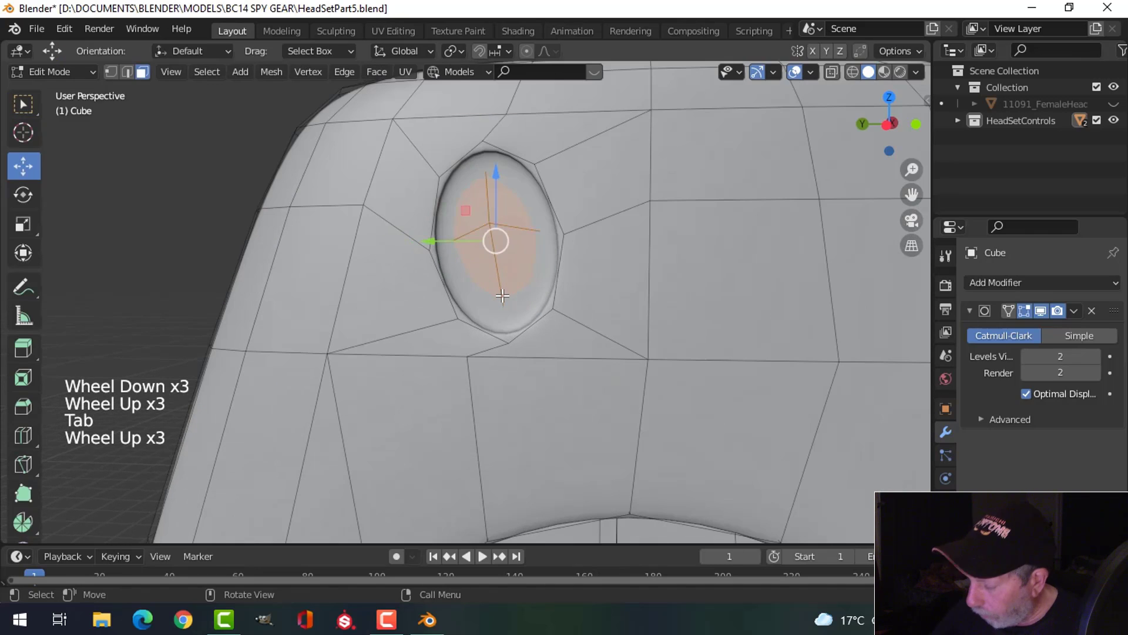
{"action": "key", "text": "ctrl+KP_3"}
{"action": "scroll", "coordinate": [517, 291], "scroll_direction": "up", "scroll_amount": 2}
{"action": "middle_click_drag", "start_coordinate": [518, 291], "coordinate": [427, 312], "text": "shift"}
{"action": "key", "text": "ctrl+KP_Add"}
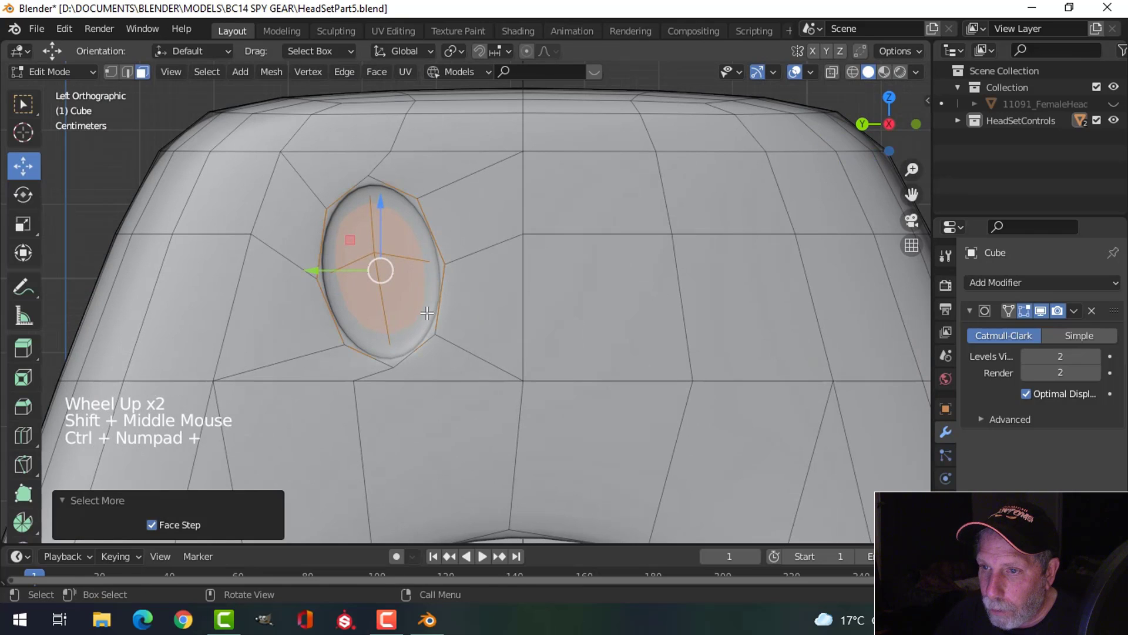
{"action": "key", "text": "g"}
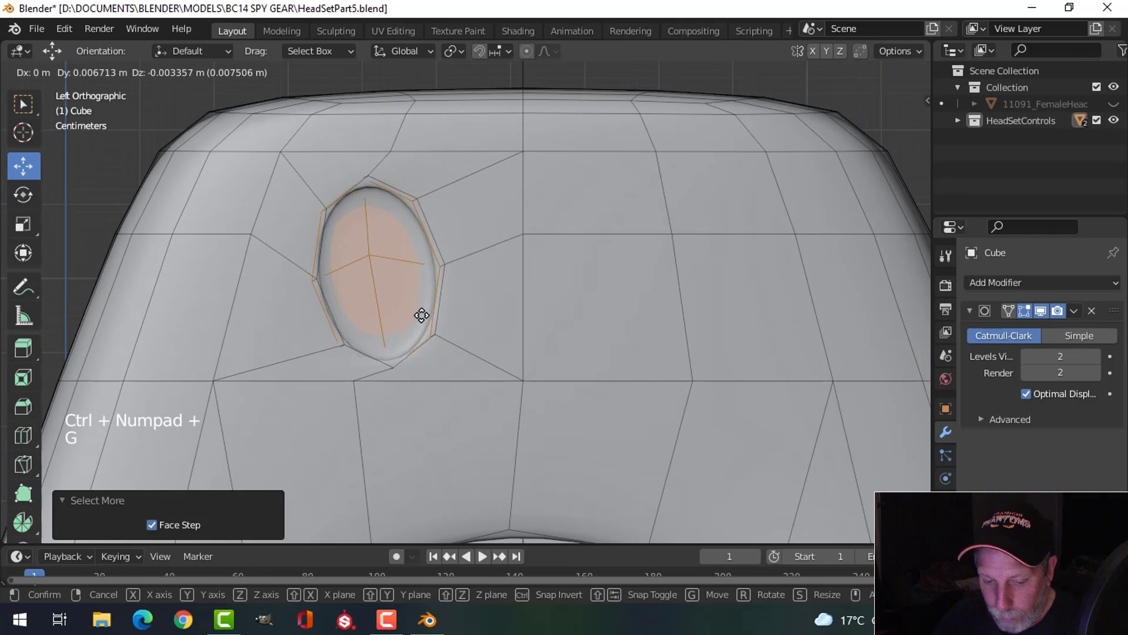
{"action": "left_click", "coordinate": [421, 316]}
{"action": "key", "text": "ctrl+KP_Add"}
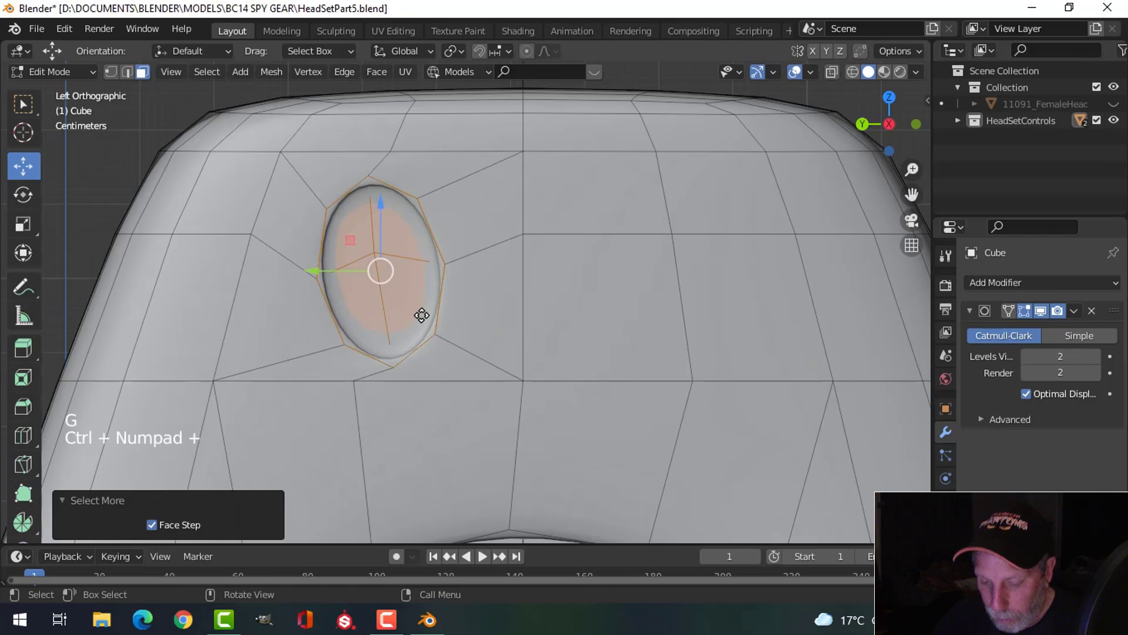
{"action": "key", "text": "g"}
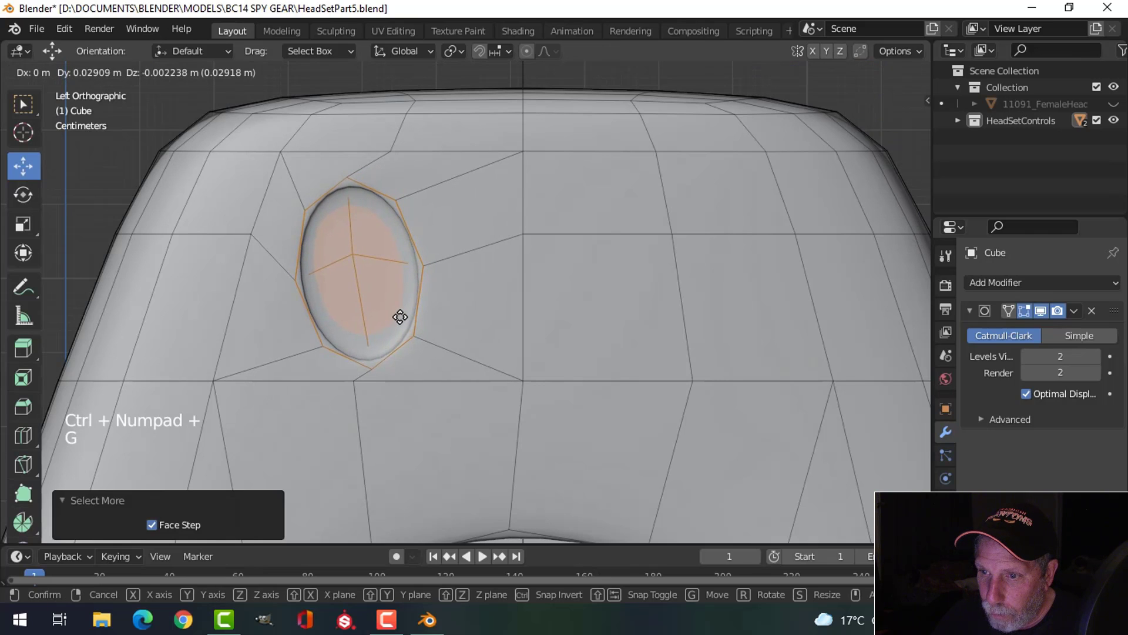
{"action": "left_click", "coordinate": [398, 315]}
- Return to Object Mode, review the earpiece with its two recesses and reselect the earpiece
{"action": "scroll", "coordinate": [515, 285], "scroll_direction": "down", "scroll_amount": 2}
{"action": "key", "text": "Tab"}
{"action": "scroll", "coordinate": [517, 284], "scroll_direction": "down", "scroll_amount": 4}
{"action": "key", "text": "alt+a"}
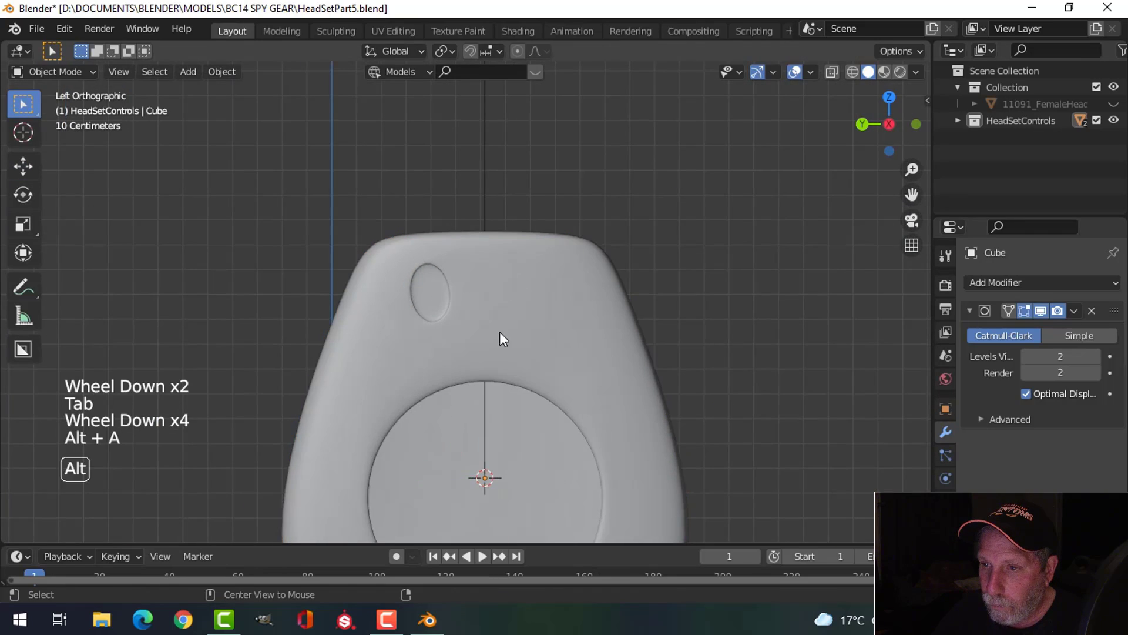
{"action": "scroll", "coordinate": [497, 328], "scroll_direction": "down", "scroll_amount": 3}
{"action": "middle_click_drag", "start_coordinate": [493, 324], "coordinate": [486, 245], "text": "shift"}
{"action": "scroll", "coordinate": [489, 280], "scroll_direction": "up", "scroll_amount": 2}
{"action": "scroll", "coordinate": [487, 235], "scroll_direction": "down", "scroll_amount": 2}
{"action": "left_click", "coordinate": [491, 221]}
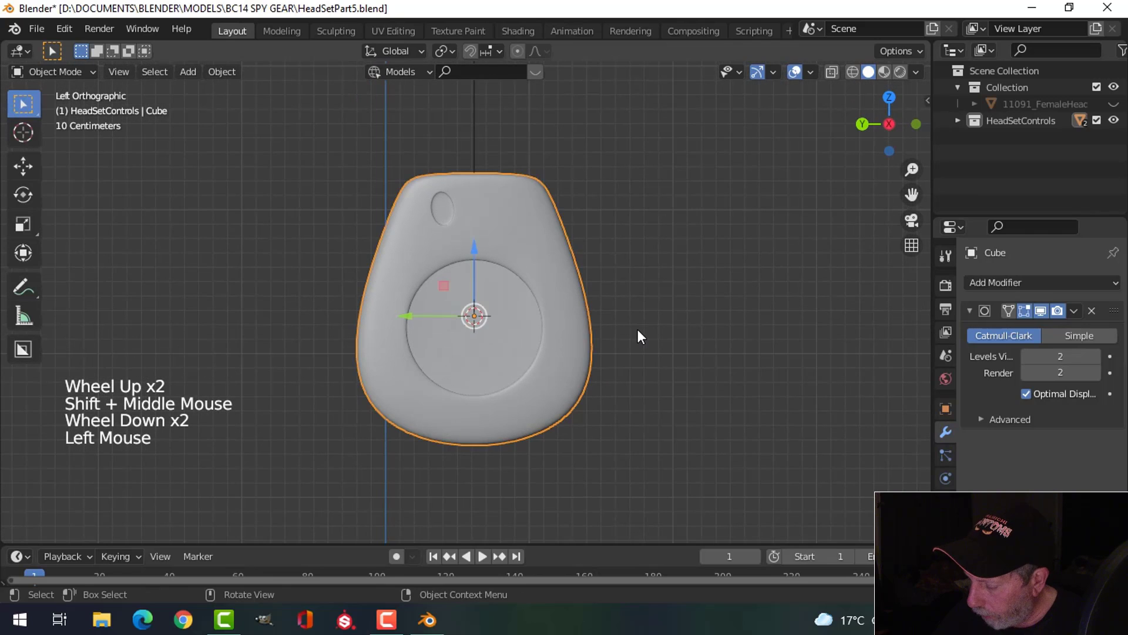
- In wireframe display, box-select and delete the vertices of the earpiece half that has no oval recess
{"action": "key", "text": "ctrl+KP_3"}
{"action": "key", "text": "Tab"}
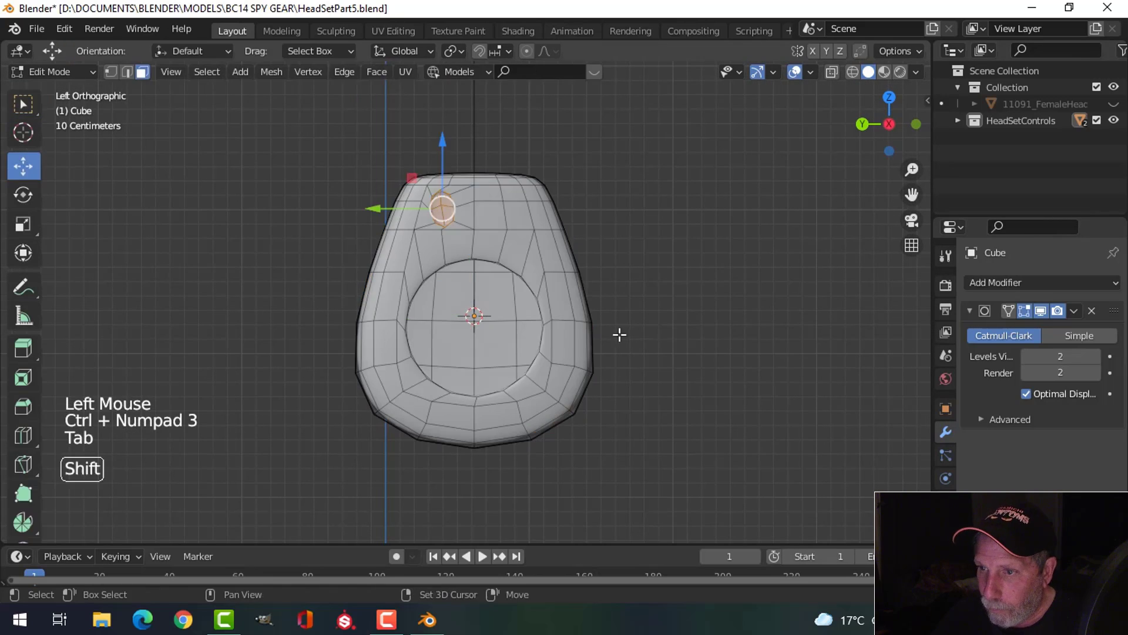
{"action": "middle_click_drag", "start_coordinate": [620, 332], "coordinate": [606, 310], "text": "shift"}
{"action": "key", "text": "alt+a"}
{"action": "key", "text": "z"}
{"action": "left_click", "coordinate": [477, 313]}
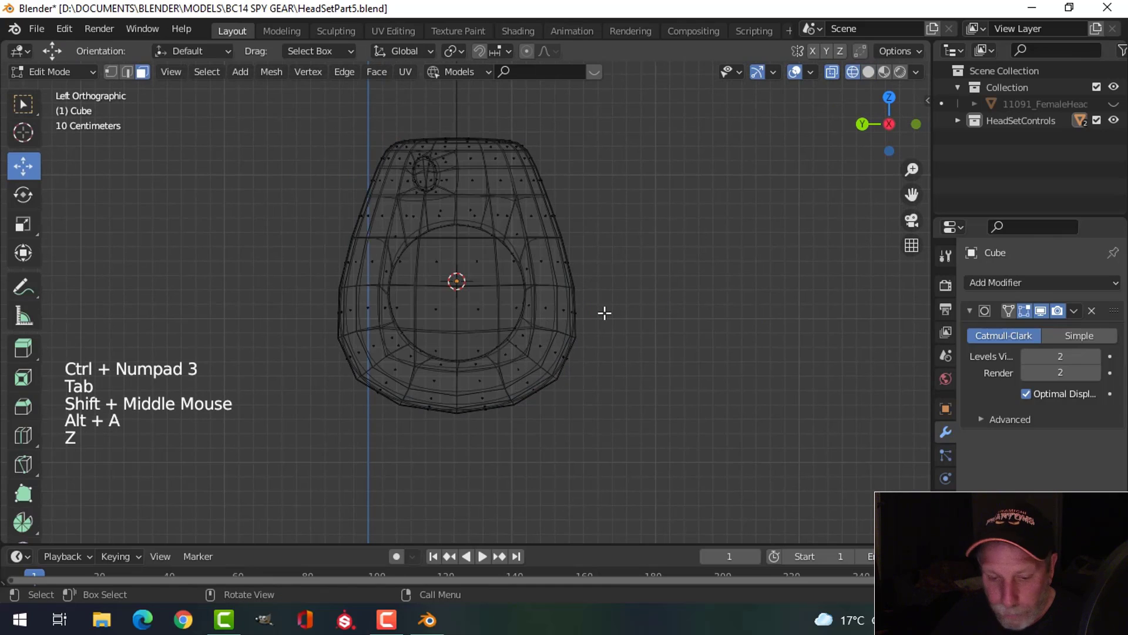
{"action": "key", "text": "1"}
{"action": "key", "text": "b"}
{"action": "left_click_drag", "start_coordinate": [662, 460], "coordinate": [461, 100]}
{"action": "key", "text": "x"}
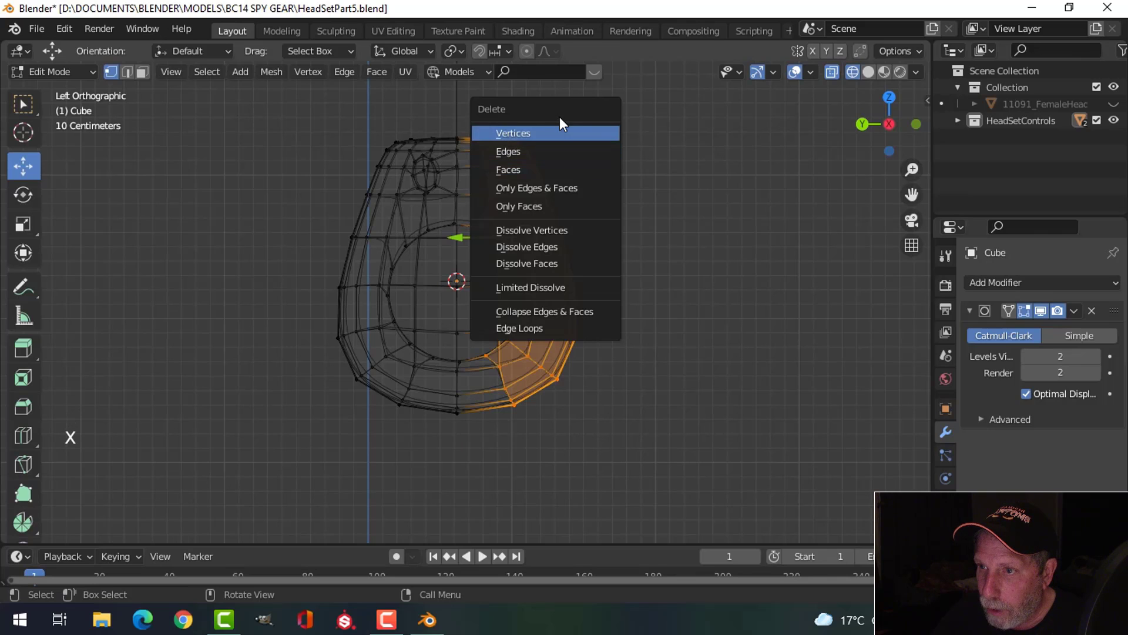
{"action": "left_click", "coordinate": [564, 143]}
- Straighten the vertices along the earpiece's cut centre edge by scaling them along Y, and return to Object Mode
{"action": "scroll", "coordinate": [547, 238], "scroll_direction": "up", "scroll_amount": 1}
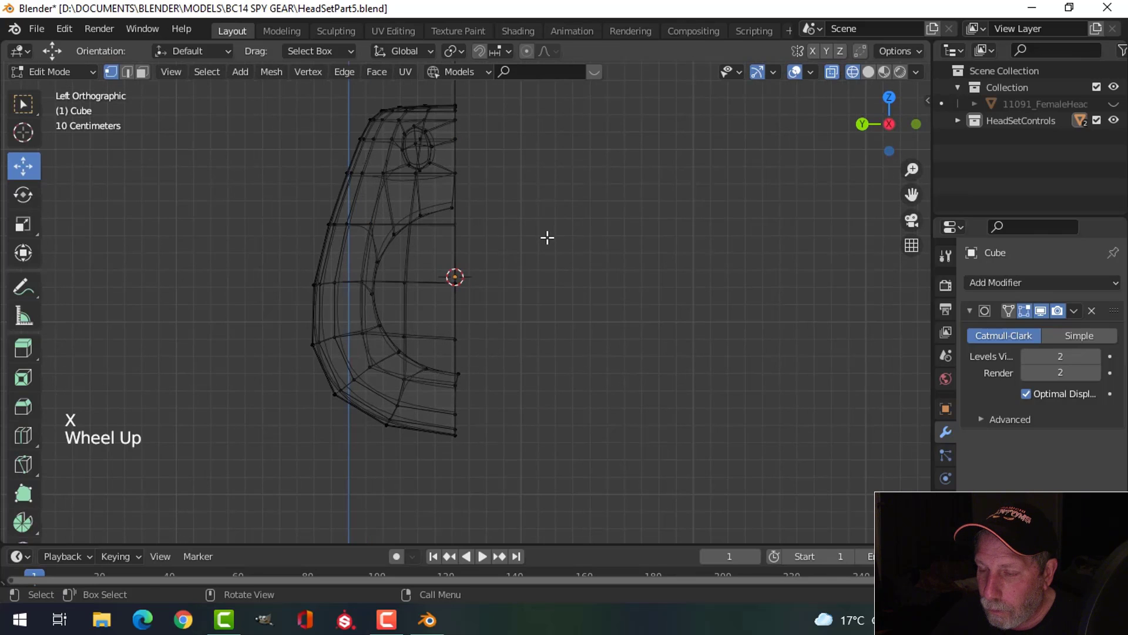
{"action": "scroll", "coordinate": [545, 238], "scroll_direction": "up", "scroll_amount": 2}
{"action": "scroll", "coordinate": [545, 255], "scroll_direction": "down", "scroll_amount": 4}
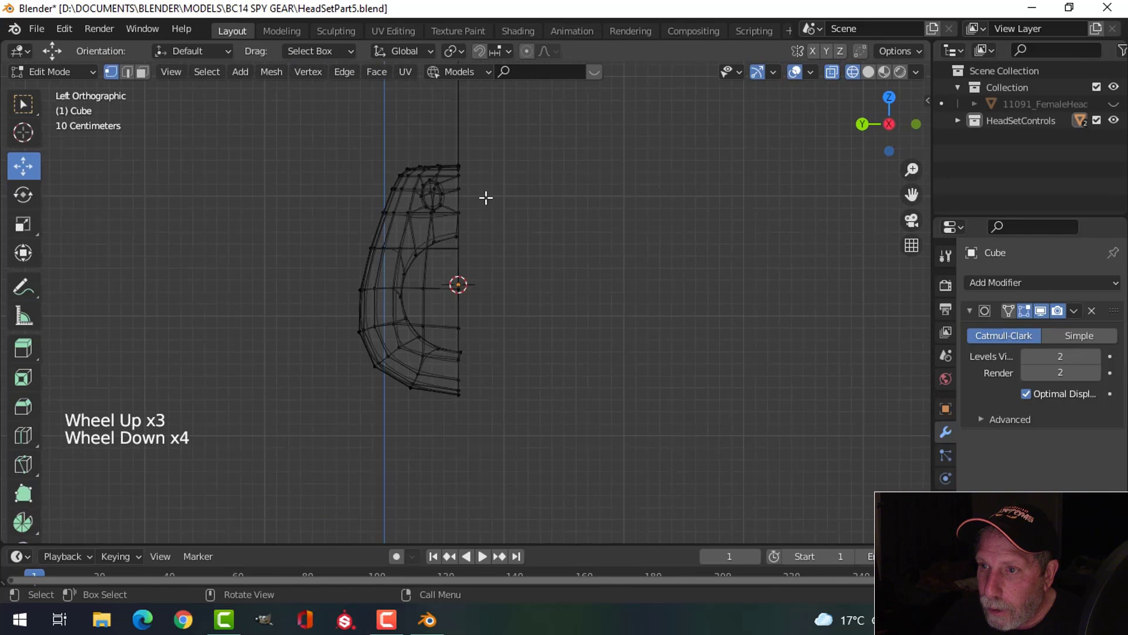
{"action": "key", "text": "b"}
{"action": "left_click_drag", "start_coordinate": [457, 149], "coordinate": [494, 413]}
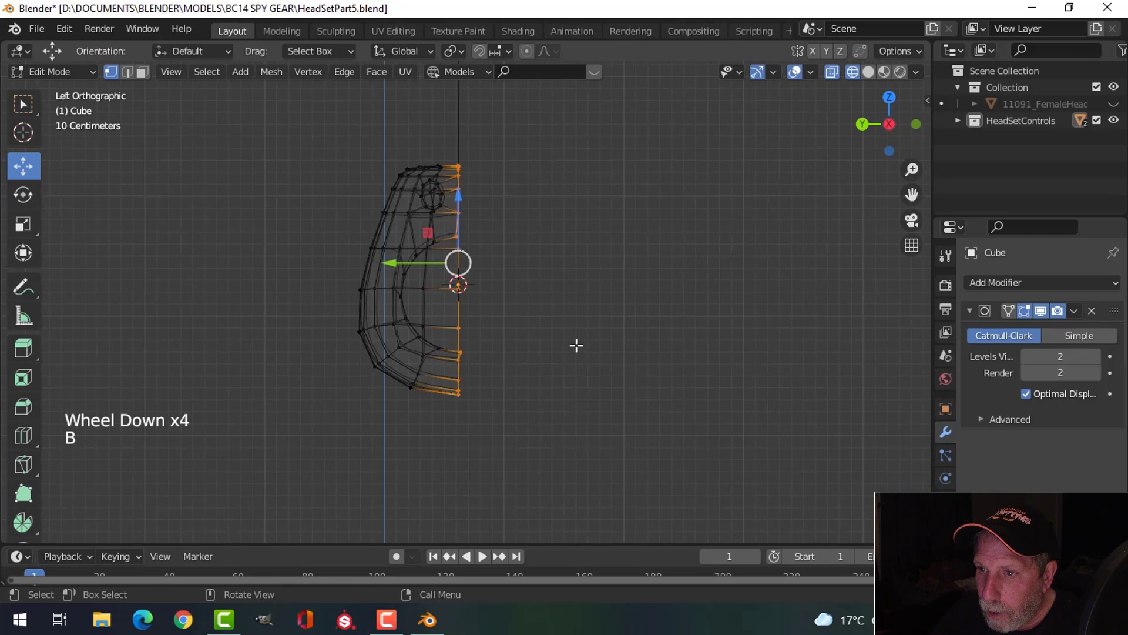
{"action": "scroll", "coordinate": [599, 359], "scroll_direction": "up", "scroll_amount": 1}
{"action": "key", "text": "s"}
{"action": "key", "text": "y"}
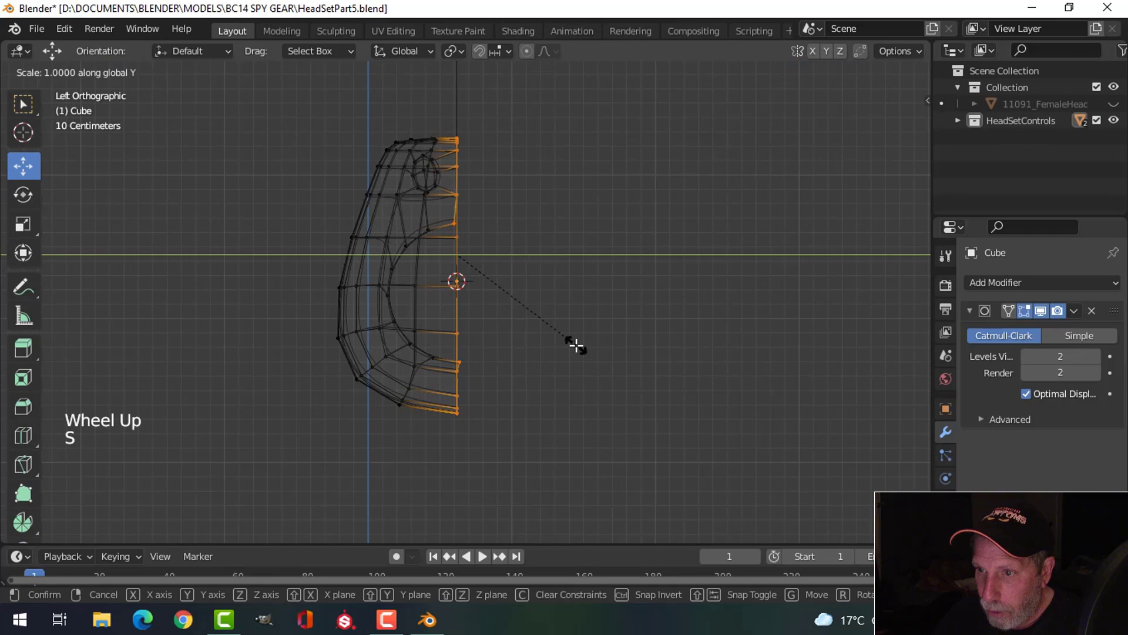
{"action": "key", "text": "Return"}
{"action": "key", "text": "alt+a"}
{"action": "key", "text": "Tab"}
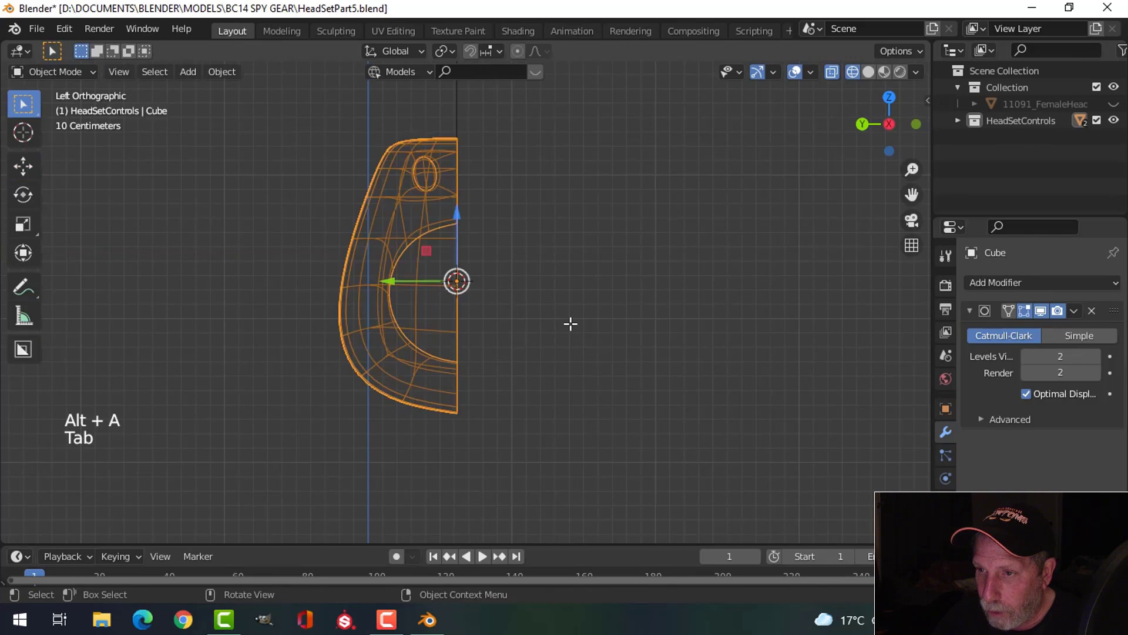
- Add a Mirror modifier on the Y axis with Clipping enabled and place it before the subdivision modifier
{"action": "left_click", "coordinate": [1012, 282]}
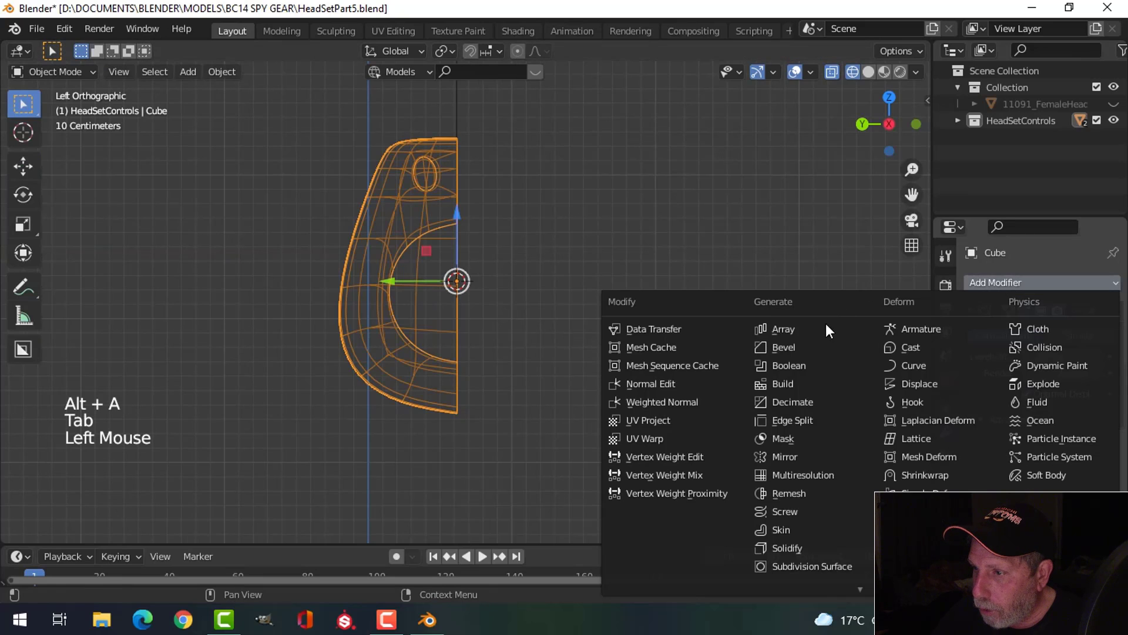
{"action": "left_click", "coordinate": [808, 455]}
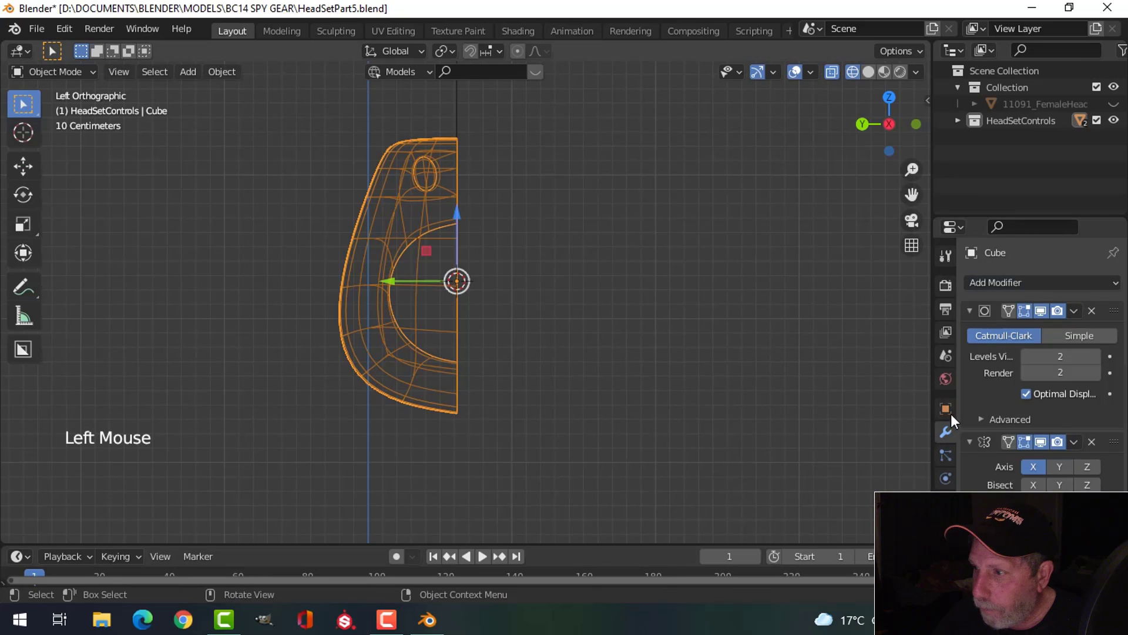
{"action": "left_click", "coordinate": [1060, 467]}
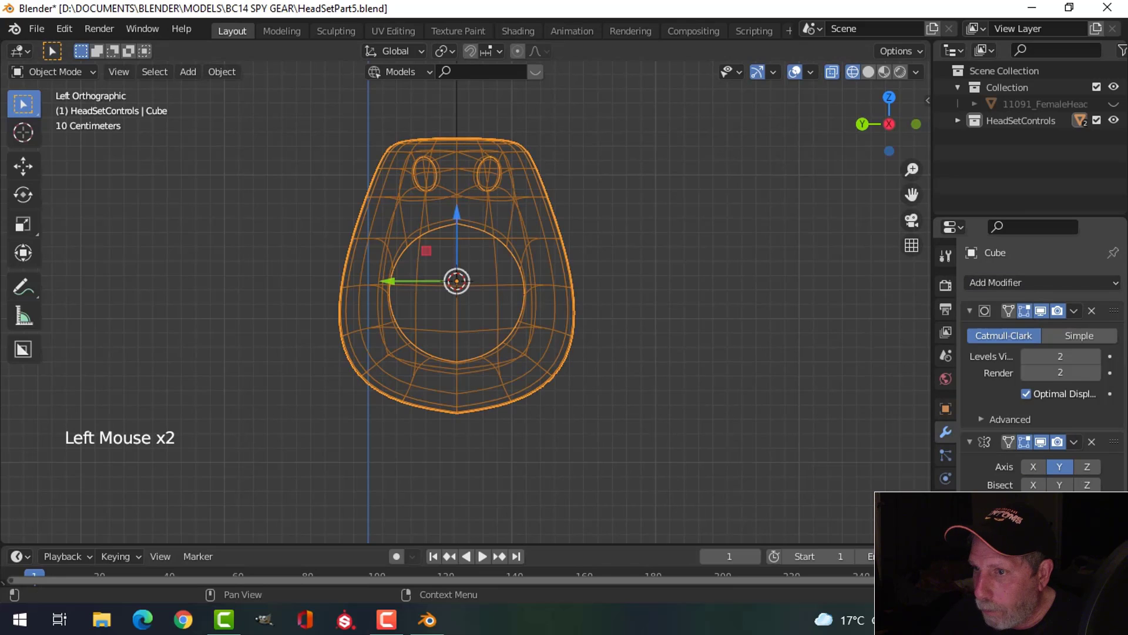
{"action": "left_click_drag", "start_coordinate": [1117, 443], "coordinate": [1115, 311]}
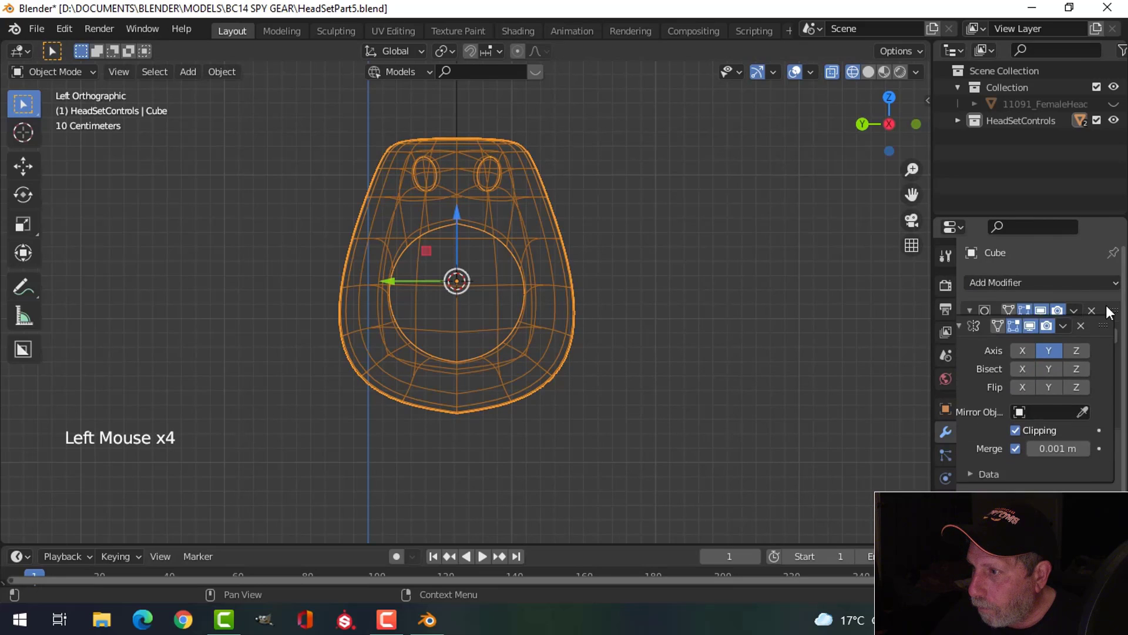
{"action": "scroll", "coordinate": [619, 308], "scroll_direction": "up", "scroll_amount": 4}
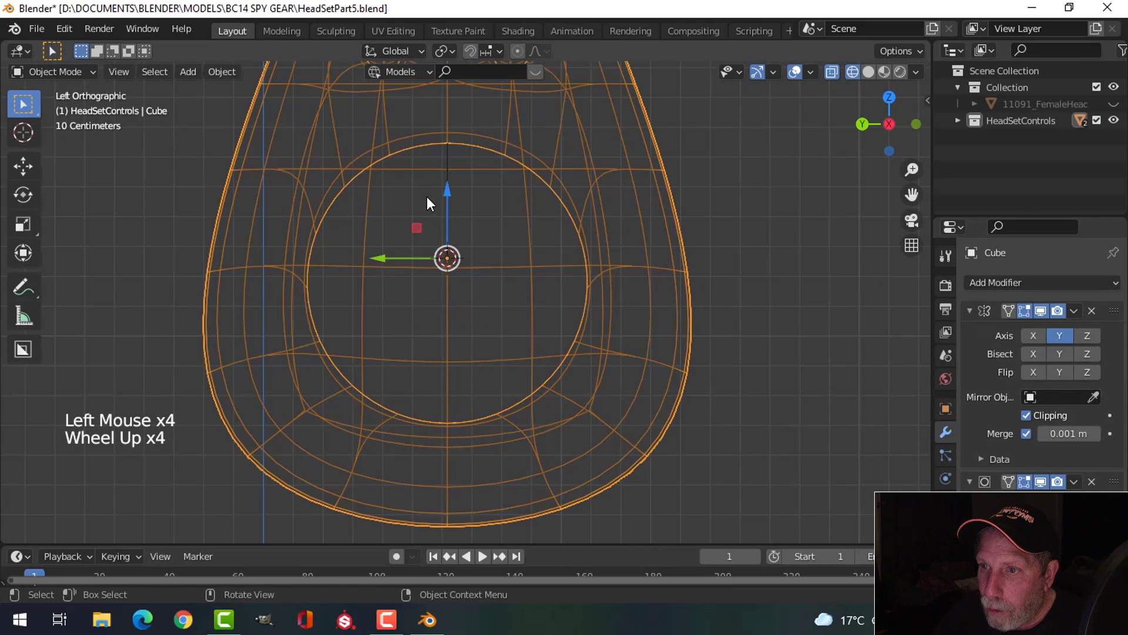
- Apply the Mirror modifier to the earpiece
{"action": "scroll", "coordinate": [427, 196], "scroll_direction": "up", "scroll_amount": 2}
{"action": "middle_click_drag", "start_coordinate": [464, 168], "coordinate": [481, 311], "text": "shift"}
{"action": "scroll", "coordinate": [481, 311], "scroll_direction": "down", "scroll_amount": 7}
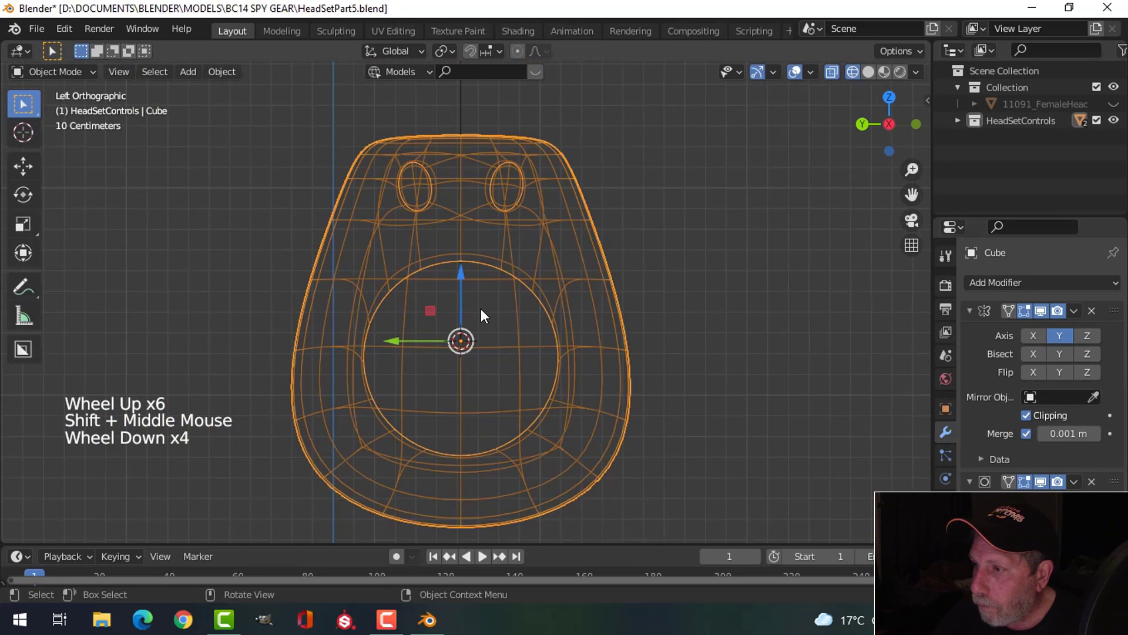
{"action": "left_click_drag", "start_coordinate": [1073, 309], "coordinate": [1051, 330]}
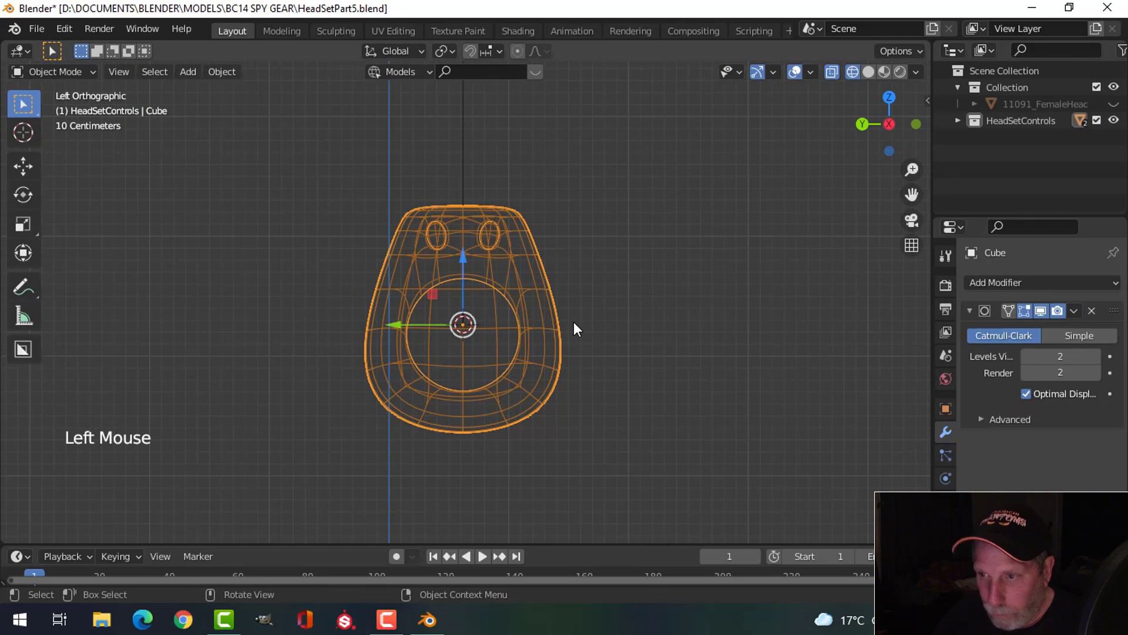
- Merge all of the earpiece's vertices by distance, return to Object Mode with solid shading and deselect the earpiece
{"action": "key", "text": "Tab"}
{"action": "key", "text": "a"}
{"action": "key", "text": "m"}
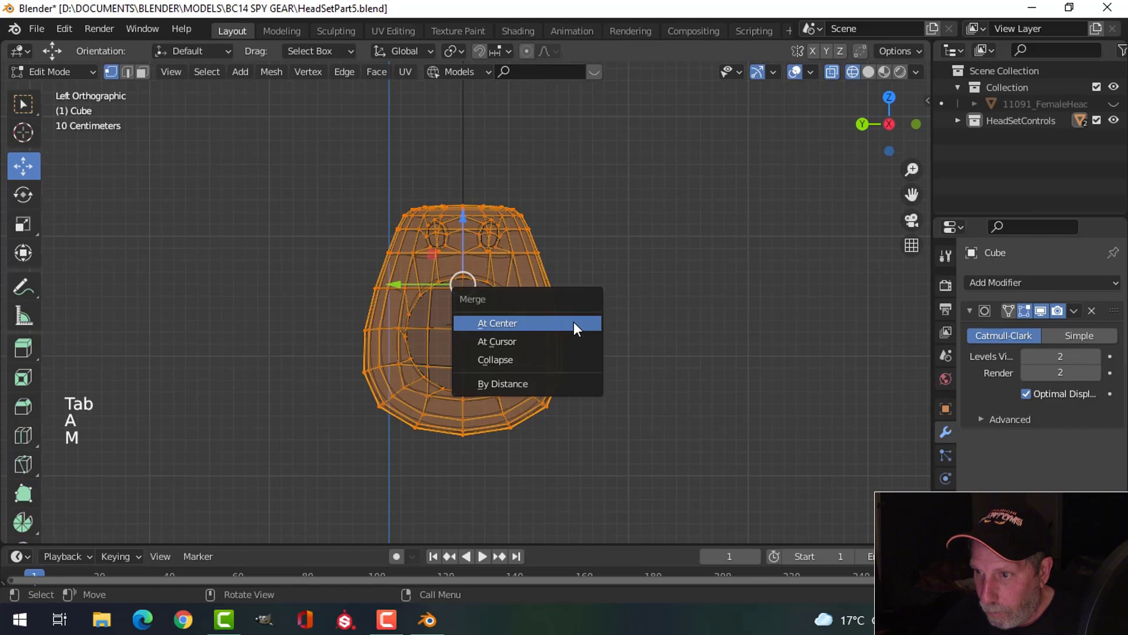
{"action": "left_click", "coordinate": [556, 383]}
{"action": "key", "text": "alt+a"}
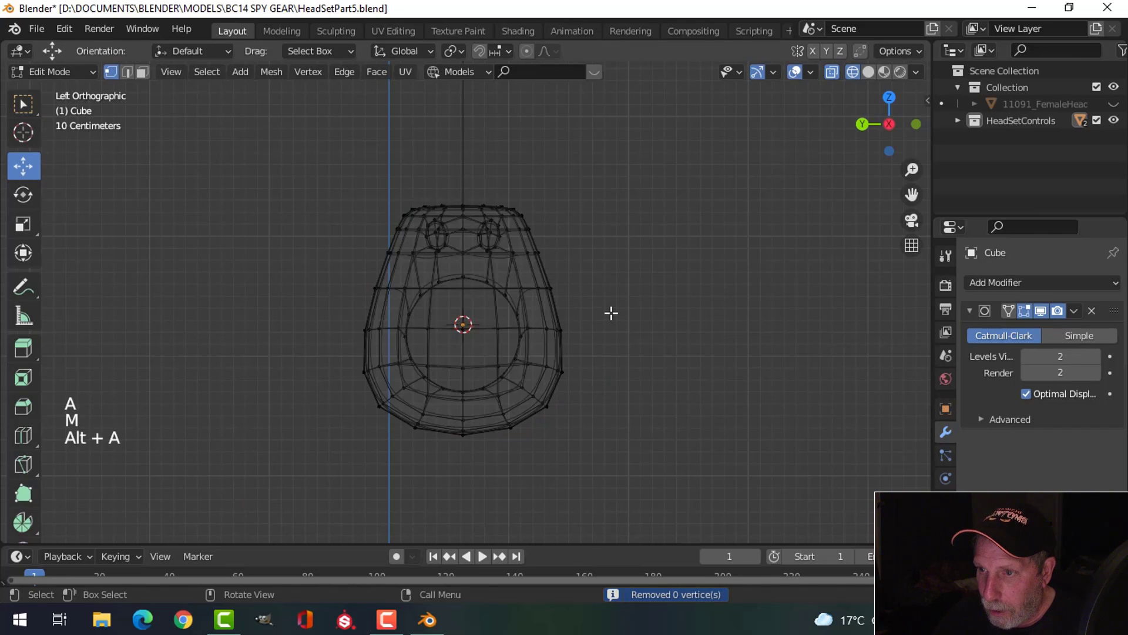
{"action": "key", "text": "Tab"}
{"action": "key", "text": "z"}
{"action": "scroll", "coordinate": [605, 315], "scroll_direction": "up", "scroll_amount": 3}
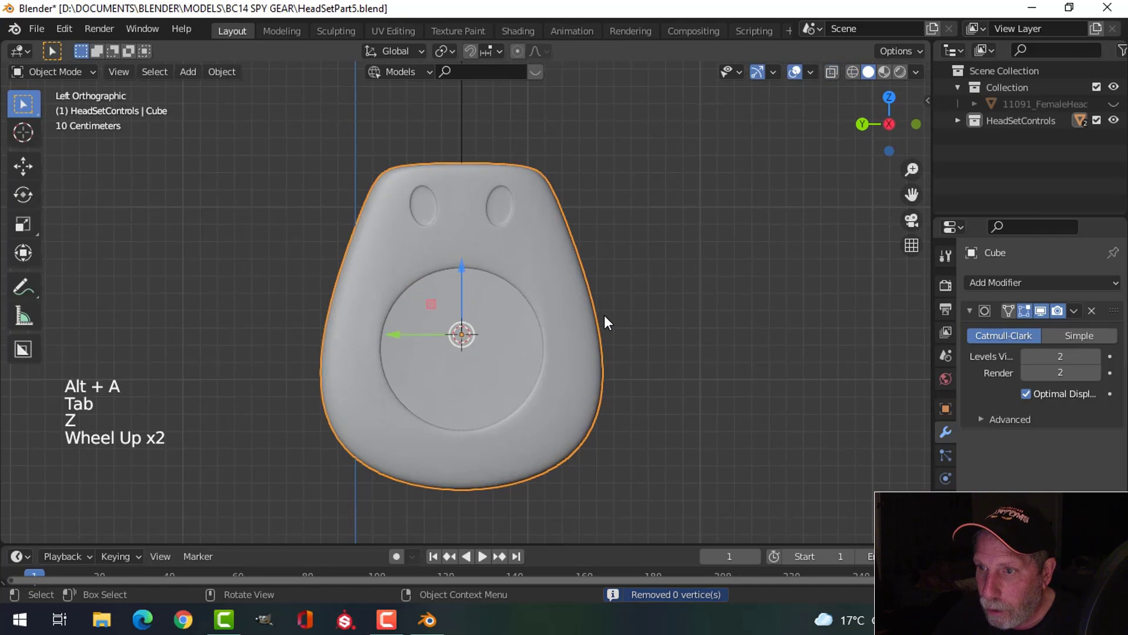
{"action": "scroll", "coordinate": [604, 308], "scroll_direction": "up", "scroll_amount": 1}
{"action": "key", "text": "alt+a"}
- Hide the headband arc above the earpiece
{"action": "middle_click_drag", "start_coordinate": [661, 290], "coordinate": [480, 214], "text": "shift"}
{"action": "scroll", "coordinate": [516, 340], "scroll_direction": "down", "scroll_amount": 5}
{"action": "scroll", "coordinate": [512, 340], "scroll_direction": "up", "scroll_amount": 1, "text": "shift"}
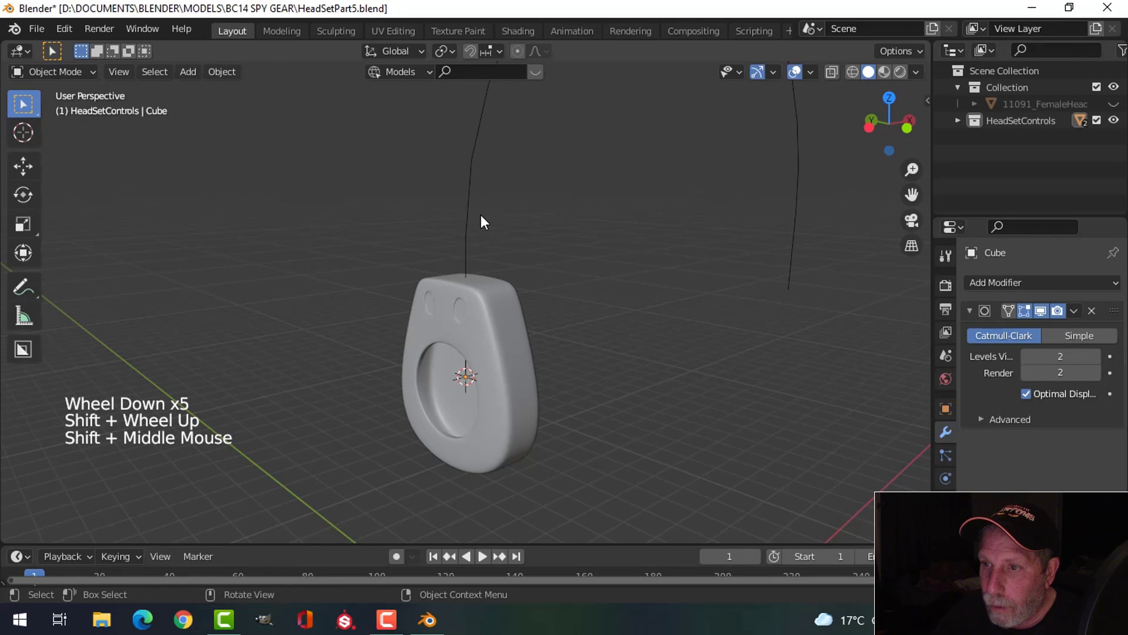
{"action": "left_click", "coordinate": [479, 214]}
{"action": "key", "text": "h"}
- Select the floor faces of both oval recesses on the earpiece, extrude them outward into raised buttons, and return to Object Mode
{"action": "middle_click_drag", "start_coordinate": [491, 330], "coordinate": [477, 299]}
{"action": "scroll", "coordinate": [556, 297], "scroll_direction": "up", "scroll_amount": 4}
{"action": "scroll", "coordinate": [482, 363], "scroll_direction": "up", "scroll_amount": 1}
{"action": "scroll", "coordinate": [482, 364], "scroll_direction": "up", "scroll_amount": 1}
{"action": "scroll", "coordinate": [450, 262], "scroll_direction": "up", "scroll_amount": 2}
{"action": "left_click", "coordinate": [451, 263]}
{"action": "key", "text": "Tab"}
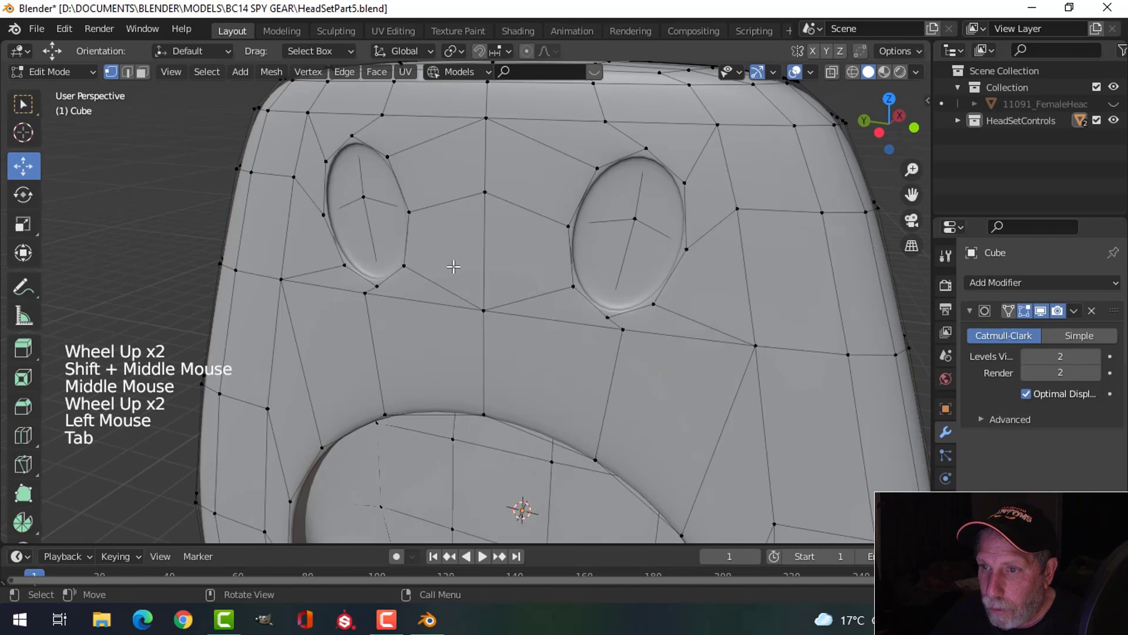
{"action": "middle_click_drag", "start_coordinate": [450, 262], "coordinate": [402, 260]}
{"action": "key", "text": "alt+a"}
{"action": "key", "text": "3"}
{"action": "key", "text": "c"}
{"action": "left_click_drag", "start_coordinate": [372, 222], "coordinate": [367, 208]}
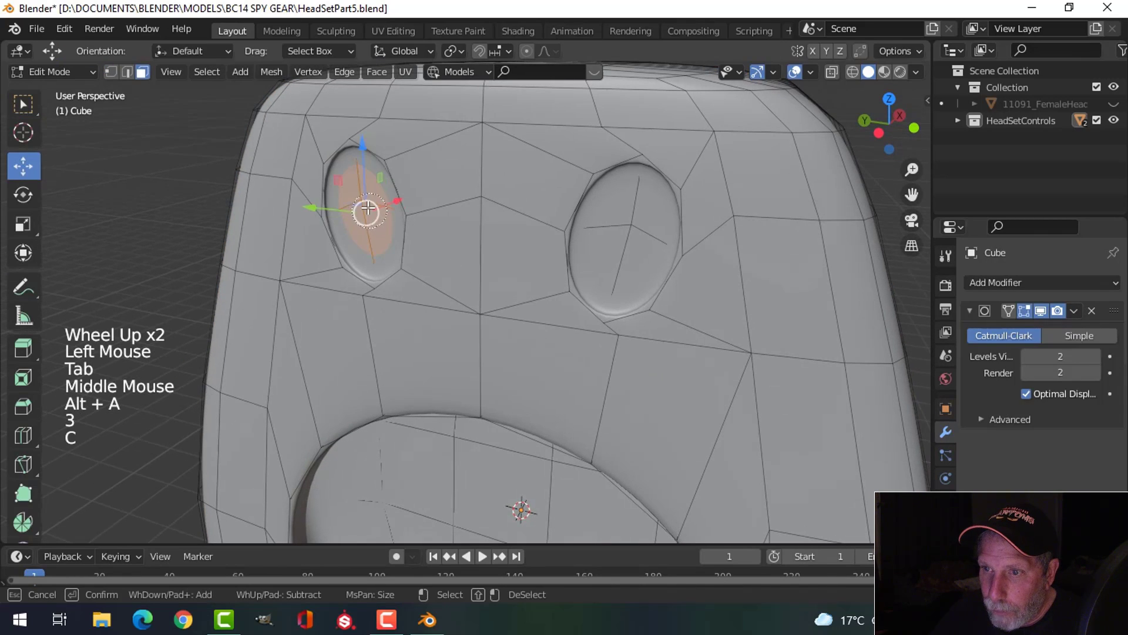
{"action": "left_click_drag", "start_coordinate": [640, 231], "coordinate": [742, 252]}
{"action": "right_click", "coordinate": [743, 252]}
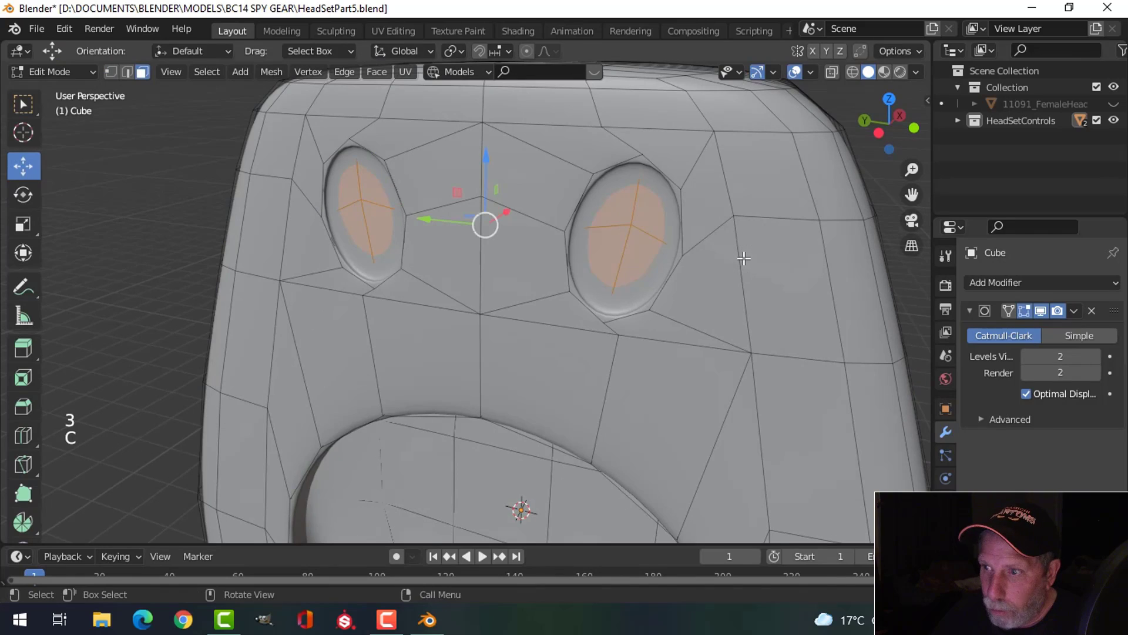
{"action": "scroll", "coordinate": [743, 252], "scroll_direction": "down", "scroll_amount": 4}
{"action": "mouse_move", "coordinate": [743, 252]}
{"action": "middle_mouse_down"}
{"action": "mouse_move", "coordinate": [682, 284]}
{"action": "mouse_move", "coordinate": [646, 286]}
{"action": "mouse_move", "coordinate": [689, 262]}
{"action": "mouse_move", "coordinate": [620, 283]}
{"action": "middle_mouse_up"}
{"action": "key", "text": "e"}
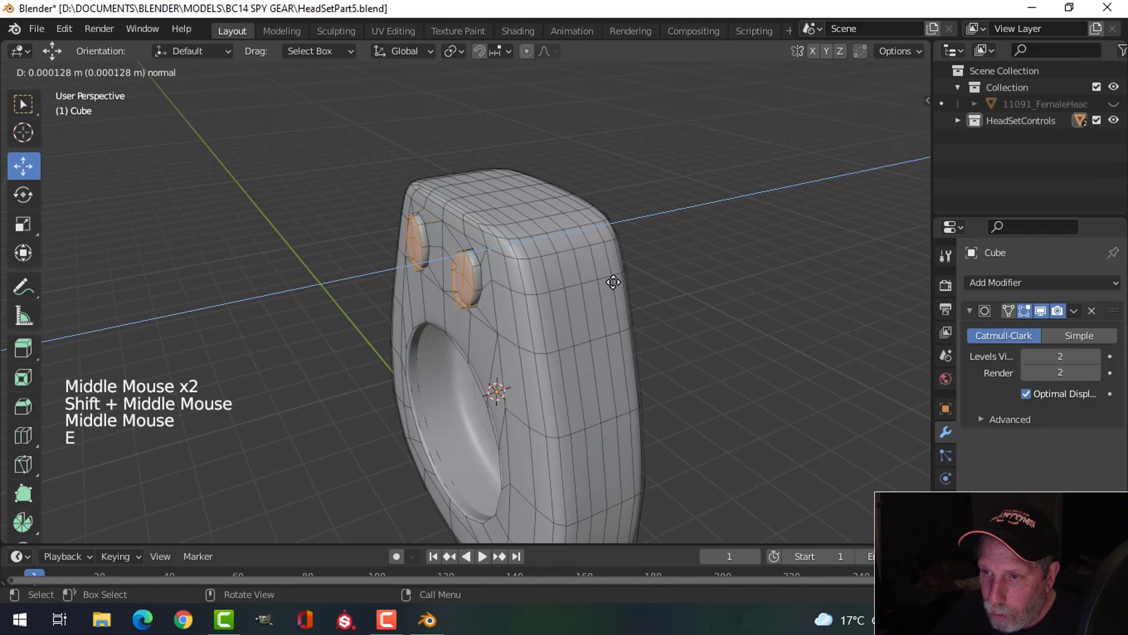
{"action": "left_click", "coordinate": [615, 282]}
{"action": "key", "text": "Tab"}
- Examine the two raised oval buttons on the earpiece from several angles
{"action": "middle_click_drag", "start_coordinate": [615, 282], "coordinate": [621, 293]}
{"action": "scroll", "coordinate": [600, 280], "scroll_direction": "up", "scroll_amount": 2}
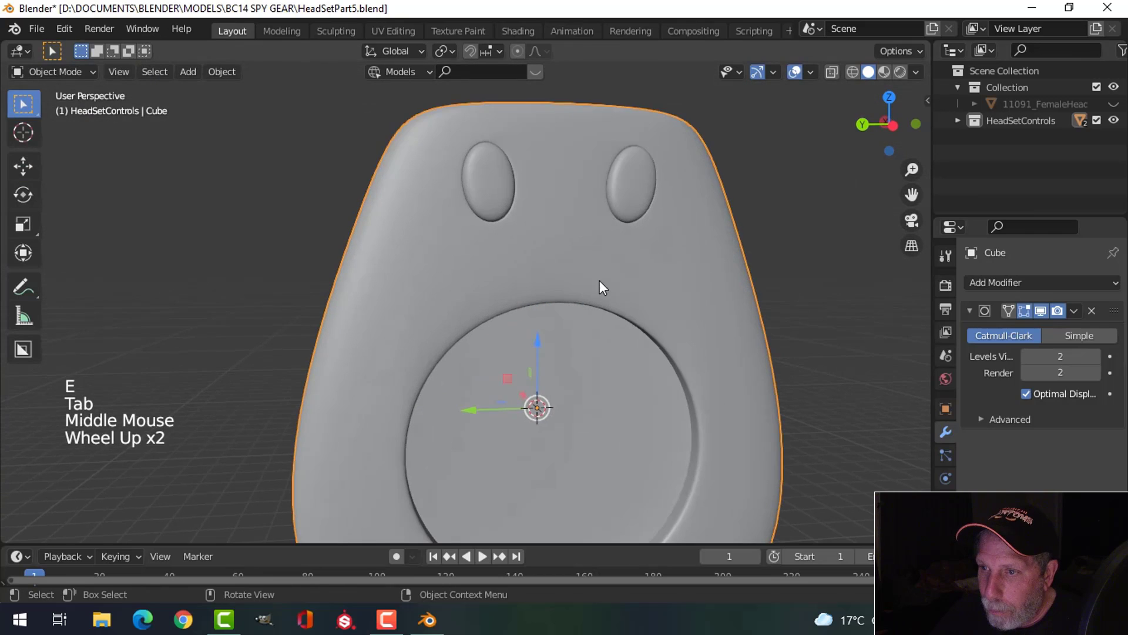
{"action": "key", "text": "alt+a"}
{"action": "scroll", "coordinate": [517, 193], "scroll_direction": "down", "scroll_amount": 1}
{"action": "scroll", "coordinate": [493, 206], "scroll_direction": "down", "scroll_amount": 1}
{"action": "middle_click_drag", "start_coordinate": [493, 206], "coordinate": [497, 282]}
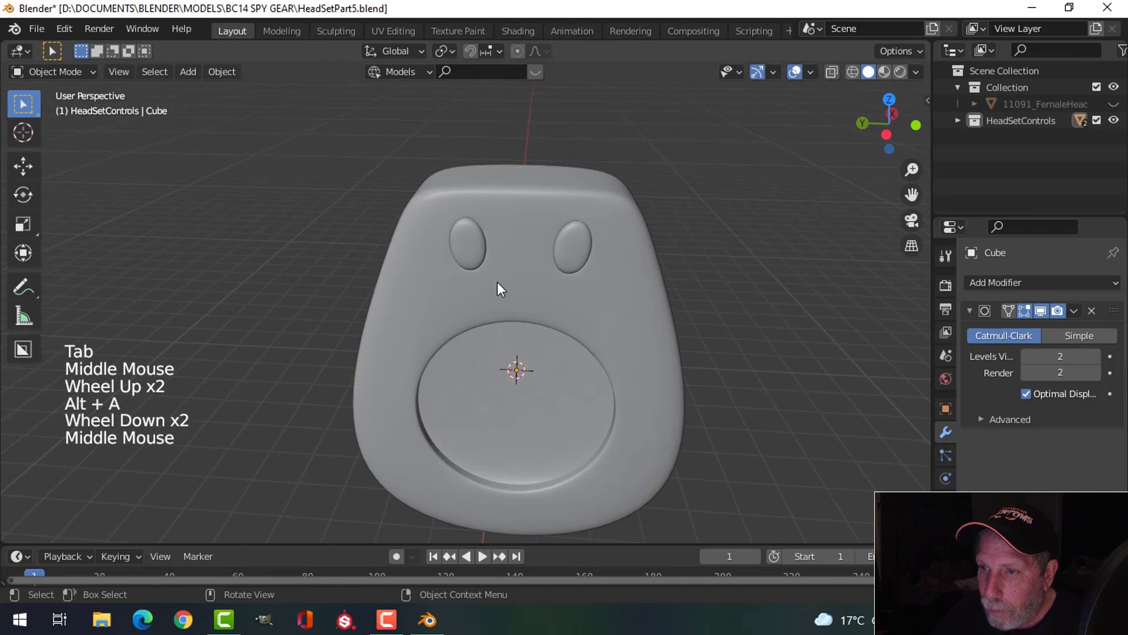
{"action": "scroll", "coordinate": [498, 283], "scroll_direction": "up", "scroll_amount": 3}
{"action": "middle_click_drag", "start_coordinate": [470, 229], "coordinate": [480, 208]}
{"action": "scroll", "coordinate": [482, 235], "scroll_direction": "down", "scroll_amount": 3}
{"action": "middle_click_drag", "start_coordinate": [483, 262], "coordinate": [521, 264], "text": "shift"}
- In left orthographic view, inset the cluster of faces below and left of the earpiece's circular recess by about 0.041 m
{"action": "left_click", "coordinate": [467, 359]}
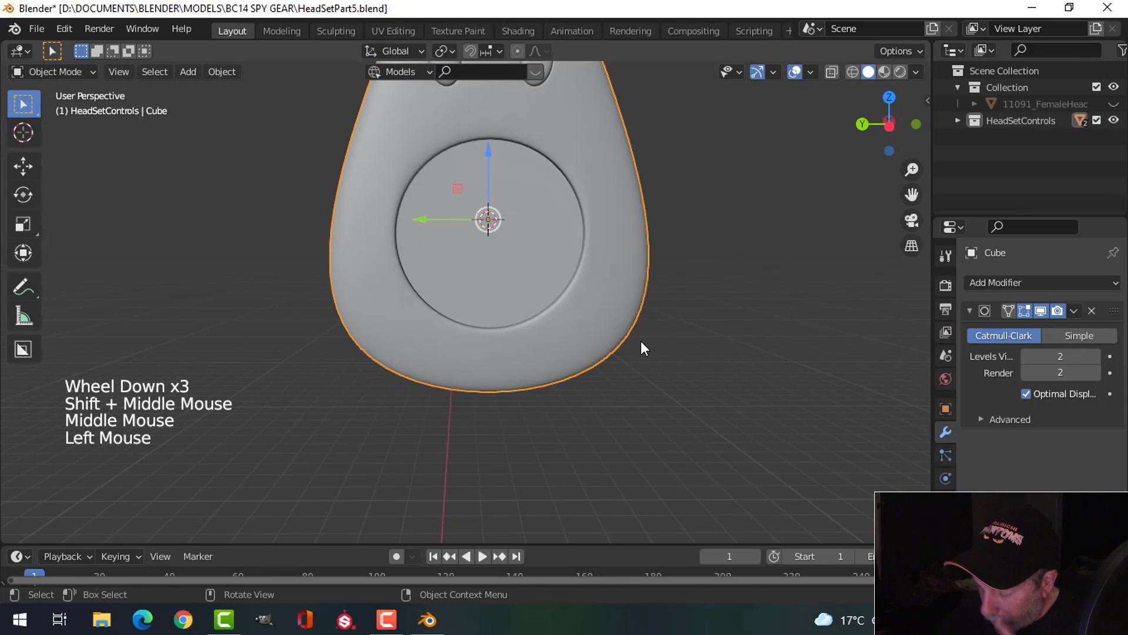
{"action": "key", "text": "ctrl+KP_3"}
{"action": "key", "text": "Tab"}
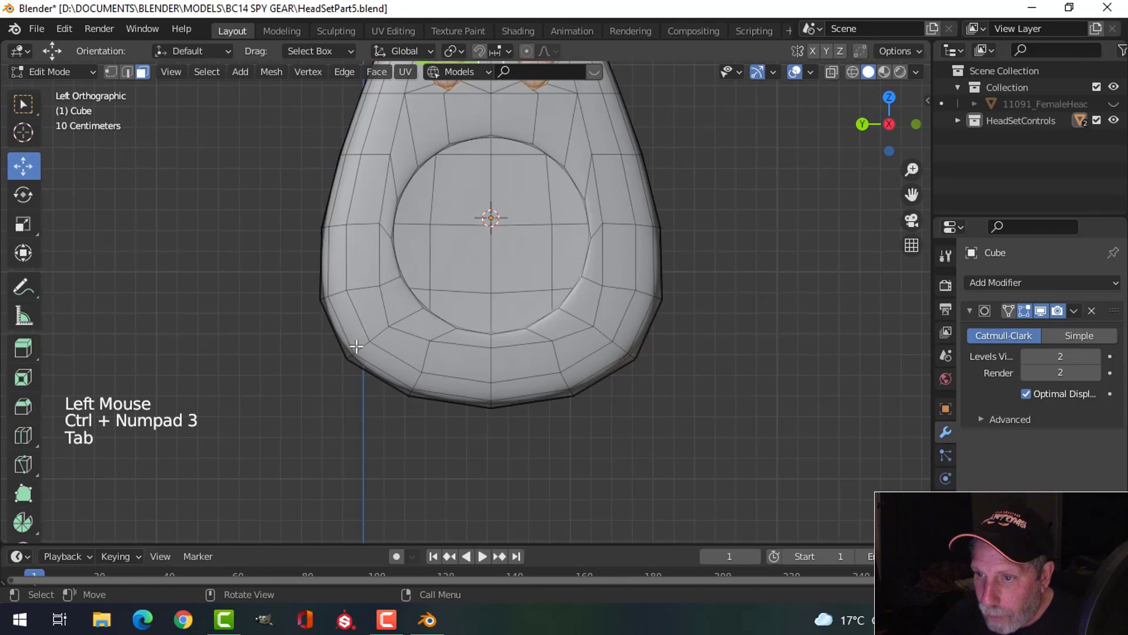
{"action": "scroll", "coordinate": [373, 340], "scroll_direction": "up", "scroll_amount": 2}
{"action": "key", "text": "alt+a"}
{"action": "key", "text": "3"}
{"action": "key", "text": "c"}
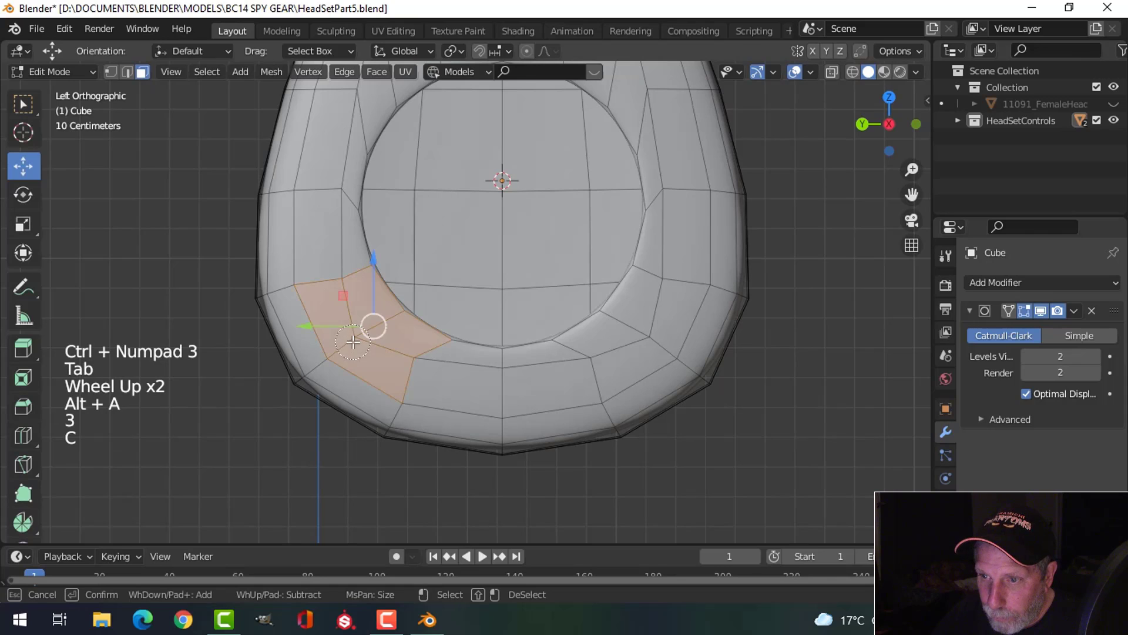
{"action": "right_click", "coordinate": [458, 343]}
{"action": "key", "text": "i"}
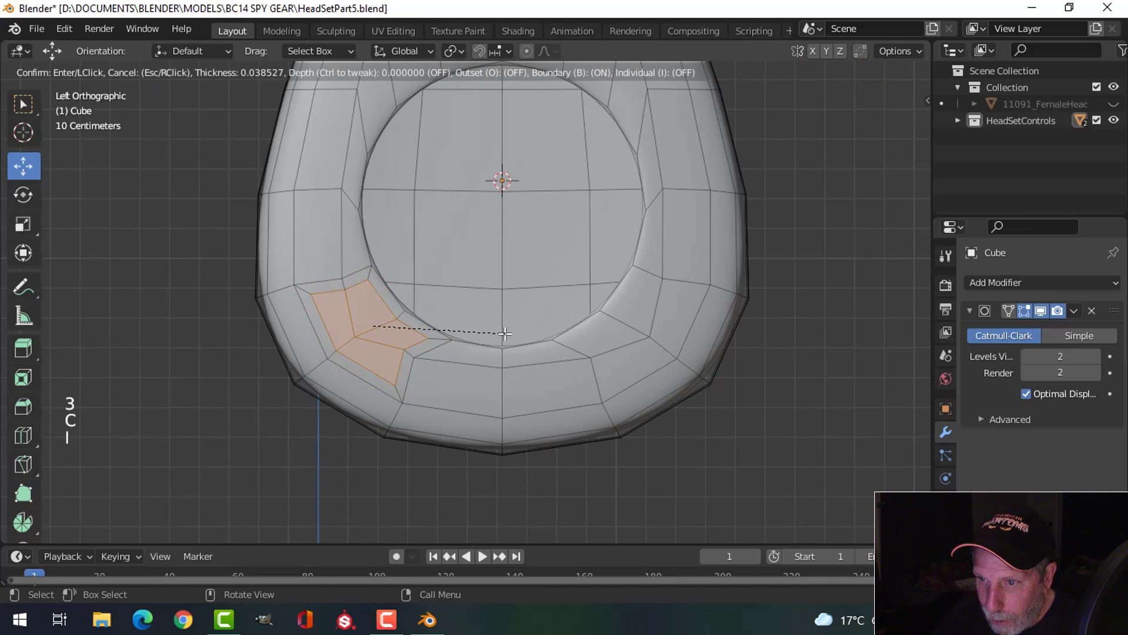
{"action": "left_click", "coordinate": [505, 333]}
- Round the inset faces with LoopTools Circle, scale them to about 0.449, and move them about 0.025 m in Y and -0.011 m in Z
{"action": "right_click", "coordinate": [325, 259]}
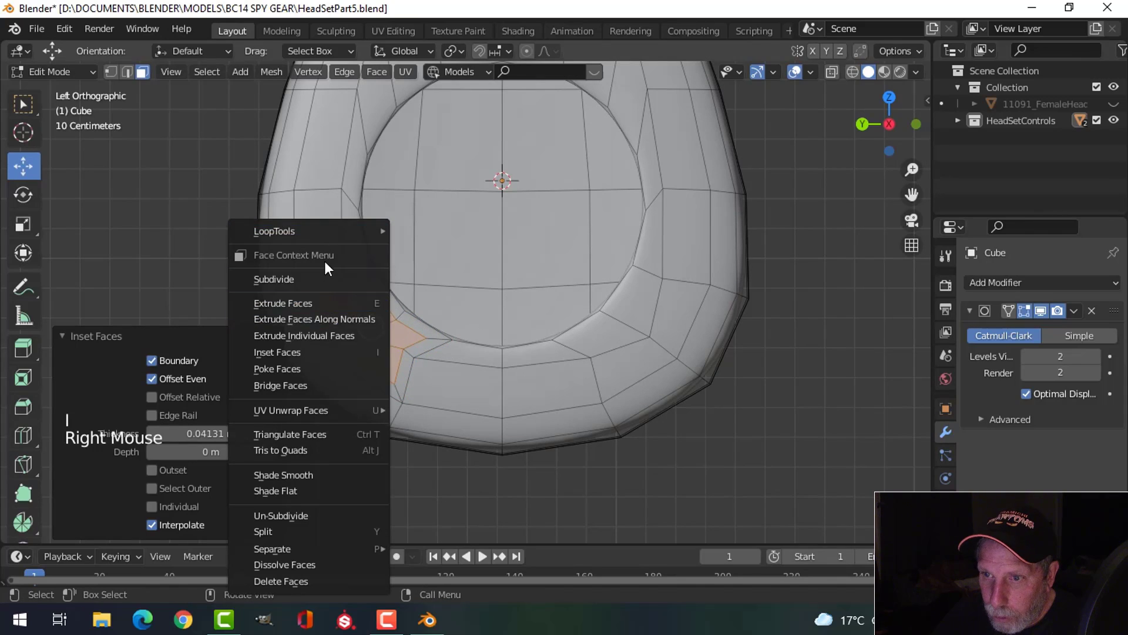
{"action": "mouse_move", "coordinate": [322, 233]}
{"action": "left_click", "coordinate": [426, 247]}
{"action": "scroll", "coordinate": [415, 264], "scroll_direction": "up", "scroll_amount": 2}
{"action": "key", "text": "s"}
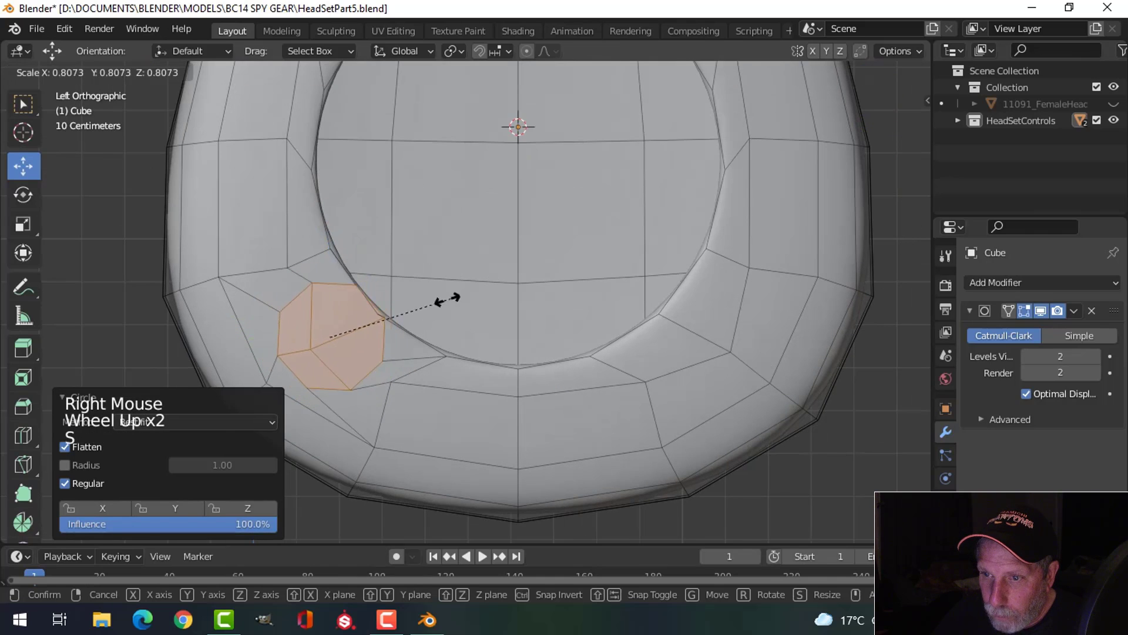
{"action": "left_click", "coordinate": [388, 317]}
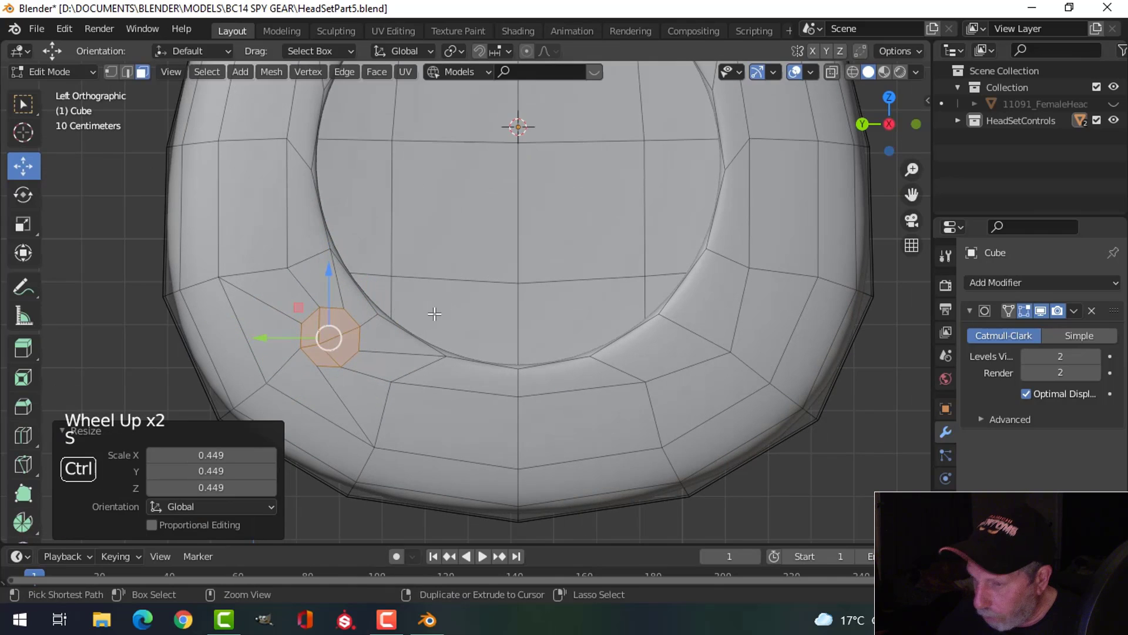
{"action": "key", "text": "ctrl+KP_3"}
{"action": "scroll", "coordinate": [434, 314], "scroll_direction": "down", "scroll_amount": 2}
{"action": "key", "text": "g"}
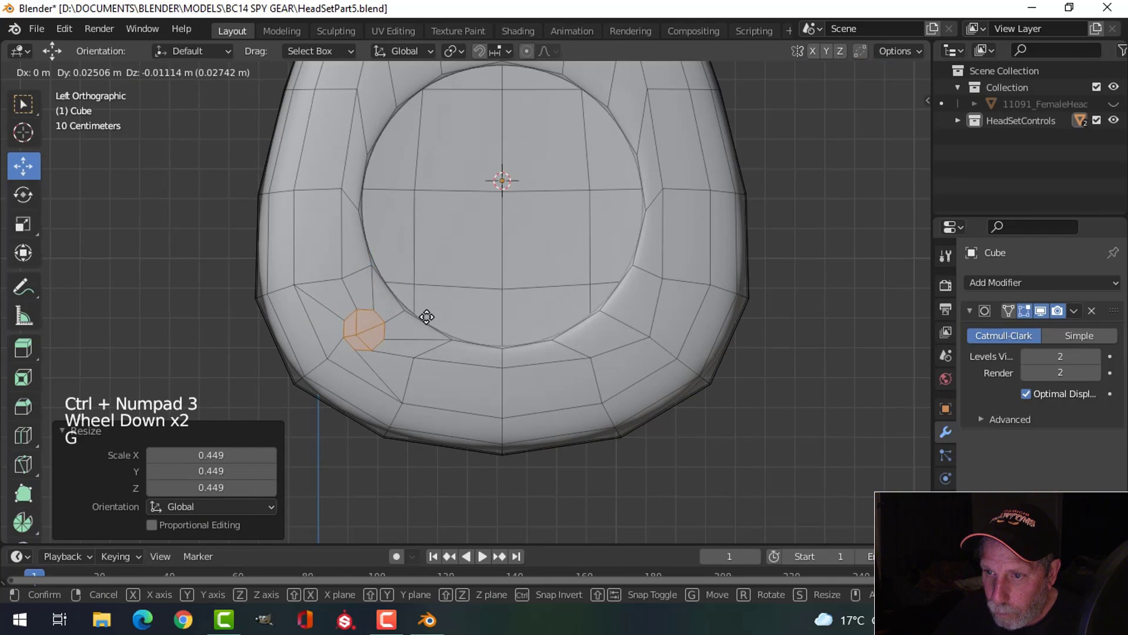
{"action": "left_click", "coordinate": [423, 320]}
- Inset the small circle of faces by about 0.007 m
{"action": "middle_click_drag", "start_coordinate": [423, 319], "coordinate": [515, 269]}
{"action": "scroll", "coordinate": [433, 332], "scroll_direction": "up", "scroll_amount": 4}
{"action": "scroll", "coordinate": [433, 331], "scroll_direction": "up", "scroll_amount": 1}
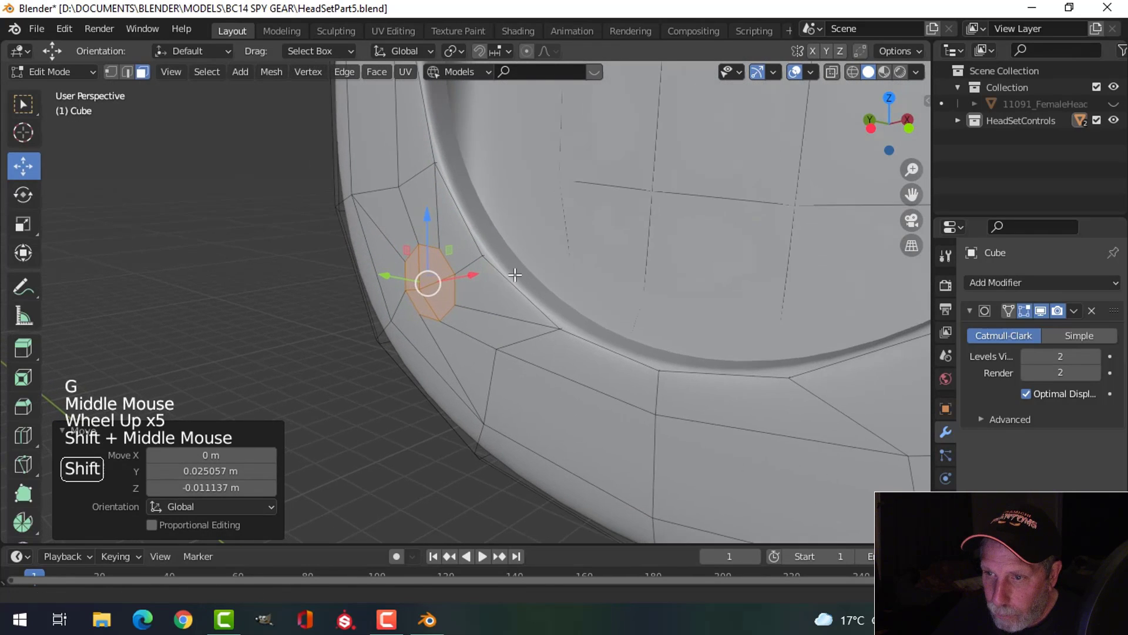
{"action": "scroll", "coordinate": [553, 273], "scroll_direction": "up", "scroll_amount": 2}
{"action": "key", "text": "i"}
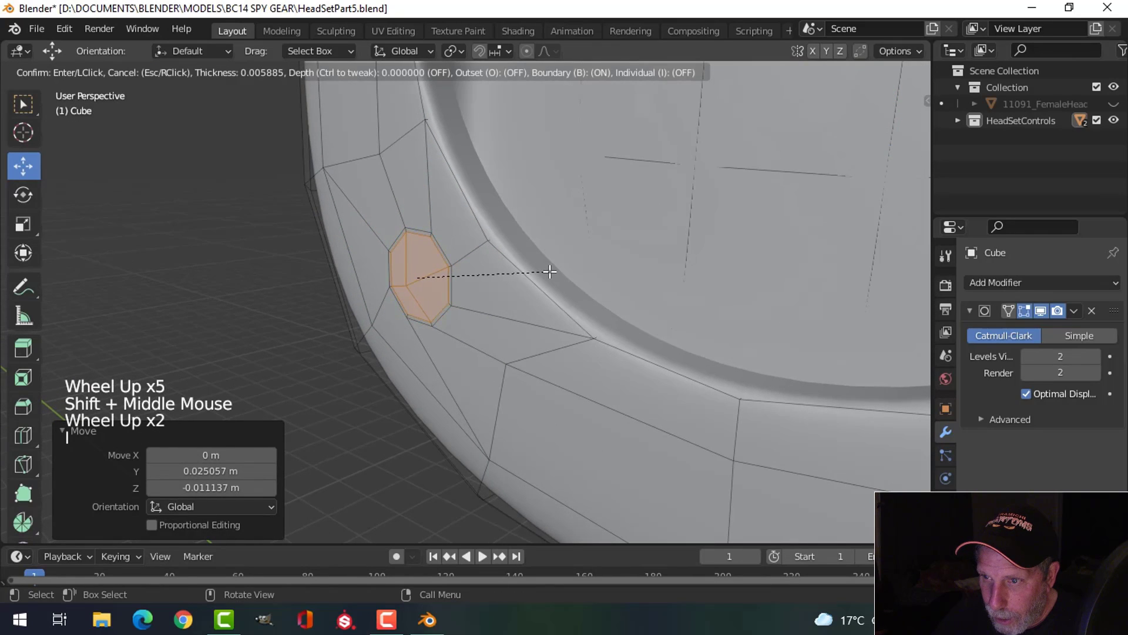
{"action": "left_click", "coordinate": [548, 271]}
- Extrude the small circle inward, ending with an extrusion of about 0.0056 m, then outward as a raised button, and return to Object Mode
{"action": "middle_click_drag", "start_coordinate": [544, 269], "coordinate": [533, 279]}
{"action": "key", "text": "e"}
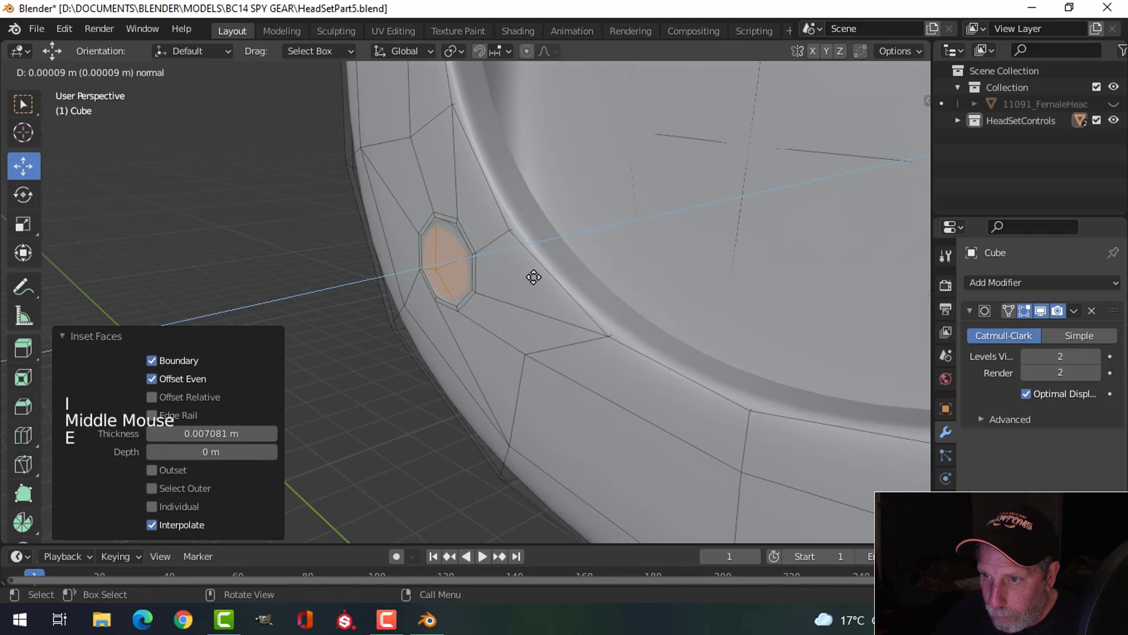
{"action": "left_click", "coordinate": [534, 277]}
{"action": "key", "text": "e"}
{"action": "left_click", "coordinate": [574, 267]}
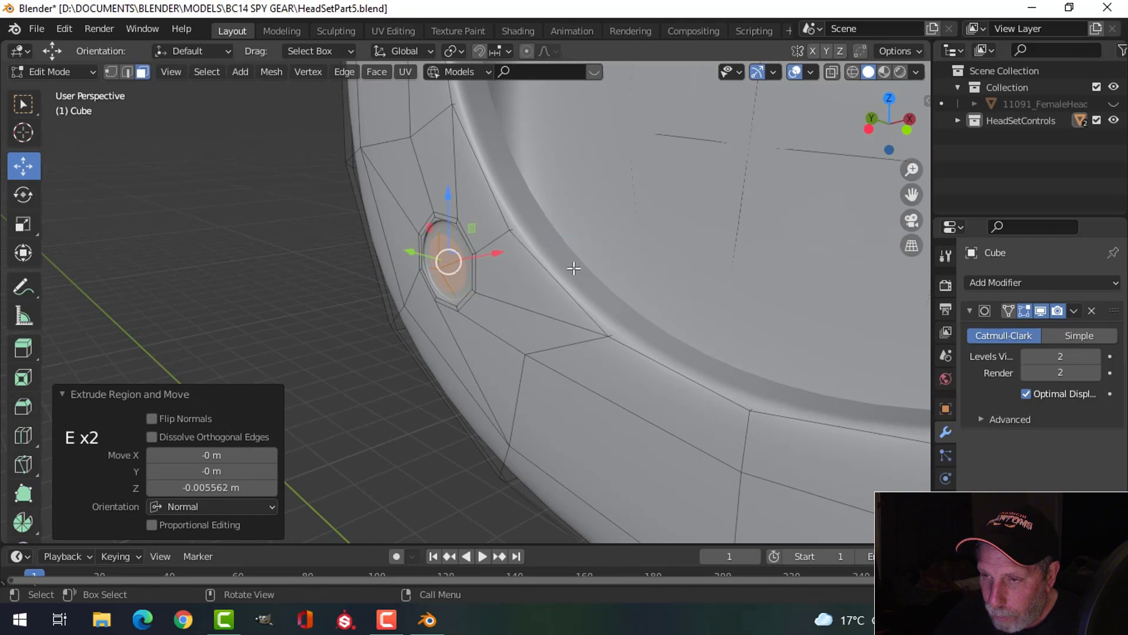
{"action": "key", "text": "e"}
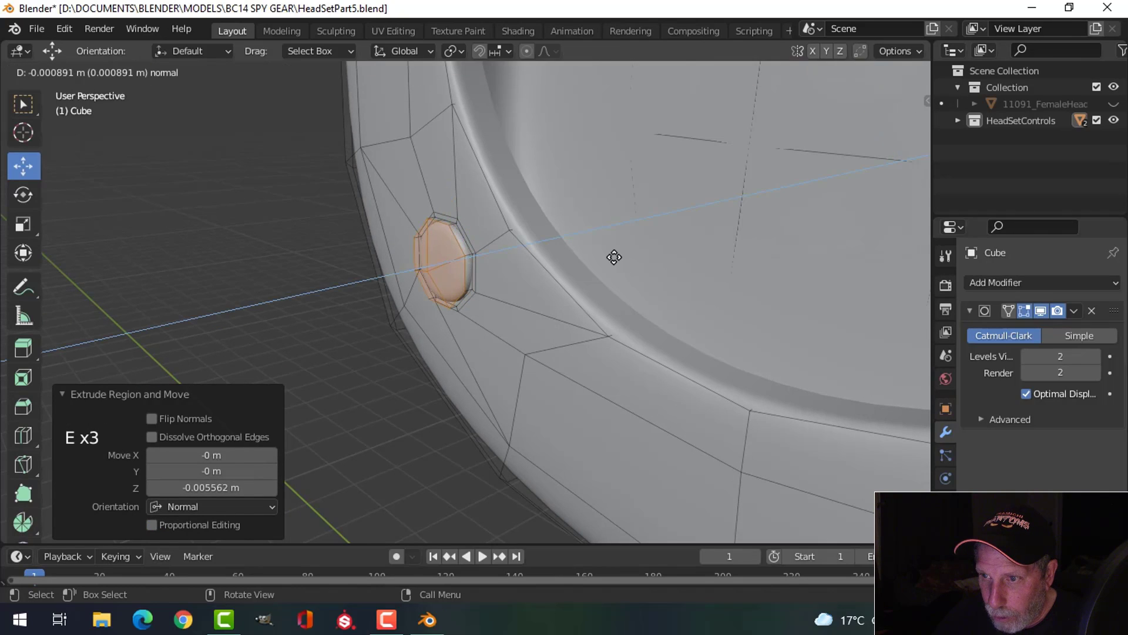
{"action": "left_click", "coordinate": [614, 256]}
{"action": "key", "text": "Tab"}
- Examine the small round button beside the earpiece's circular recess
{"action": "middle_click_drag", "start_coordinate": [617, 254], "coordinate": [583, 291]}
{"action": "scroll", "coordinate": [548, 315], "scroll_direction": "down", "scroll_amount": 3}
{"action": "key", "text": "alt+a"}
{"action": "scroll", "coordinate": [499, 333], "scroll_direction": "down", "scroll_amount": 4}
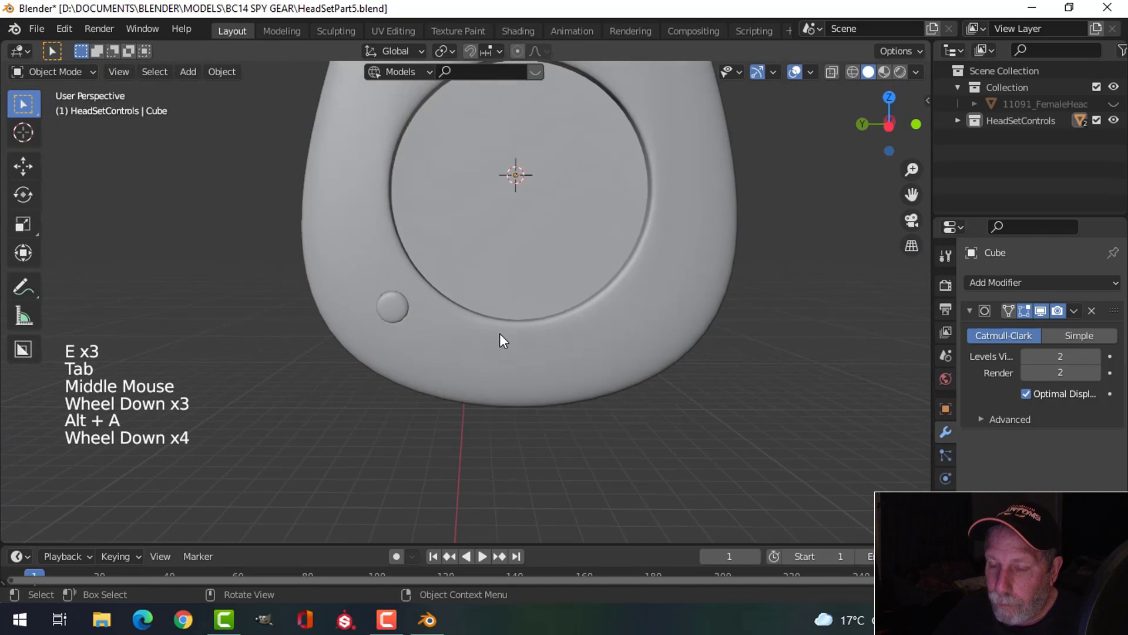
{"action": "middle_click_drag", "start_coordinate": [499, 333], "coordinate": [560, 323]}
{"action": "scroll", "coordinate": [432, 348], "scroll_direction": "up", "scroll_amount": 4}
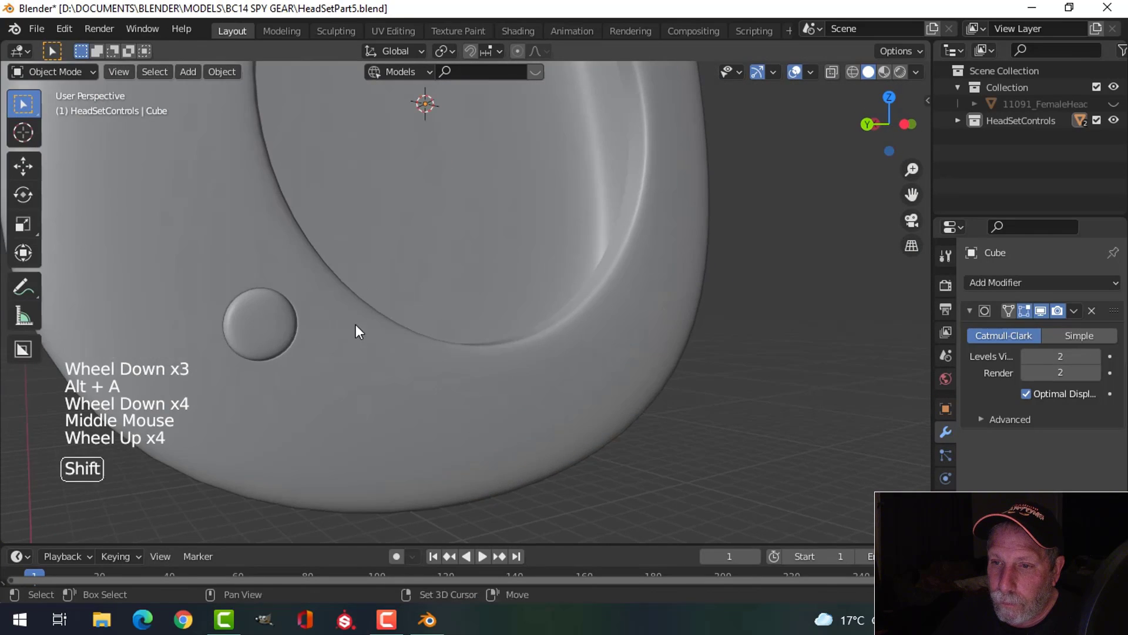
{"action": "middle_click_drag", "start_coordinate": [356, 325], "coordinate": [399, 329], "text": "shift"}
{"action": "middle_click_drag", "start_coordinate": [400, 329], "coordinate": [405, 306]}
{"action": "scroll", "coordinate": [383, 288], "scroll_direction": "up", "scroll_amount": 3}
- Reselect the round button's raised faces, scale them down slightly to widen the surrounding groove, and return to Object Mode
{"action": "key", "text": "Tab"}
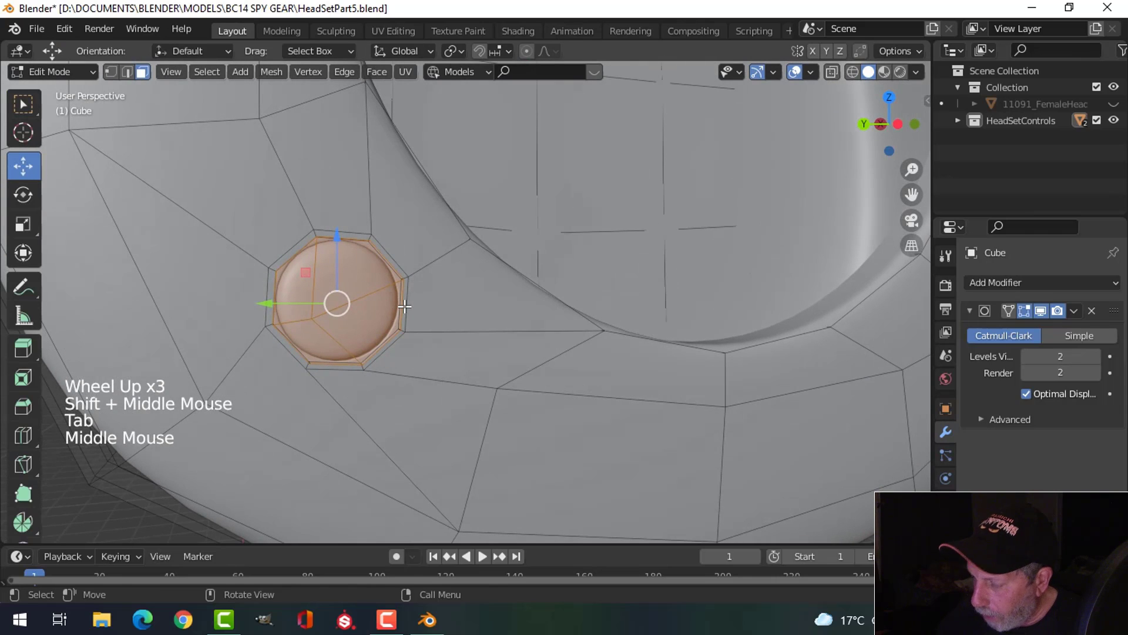
{"action": "key", "text": "ctrl+KP_Subtract"}
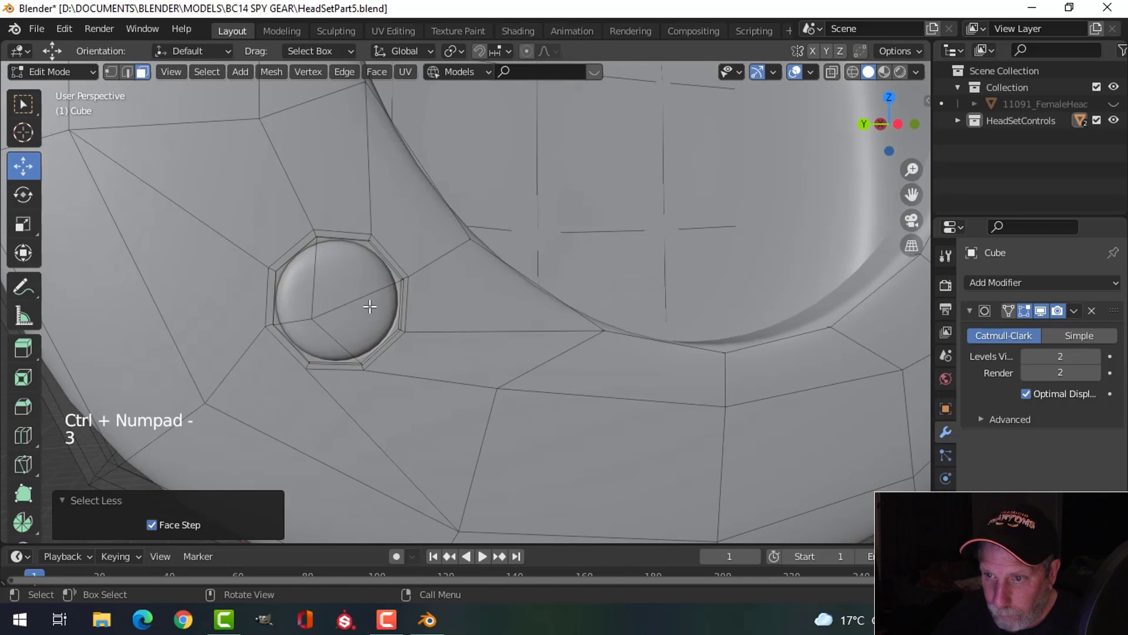
{"action": "key", "text": "c"}
{"action": "left_click_drag", "start_coordinate": [328, 309], "coordinate": [406, 313]}
{"action": "left_click_drag", "start_coordinate": [330, 329], "coordinate": [328, 325]}
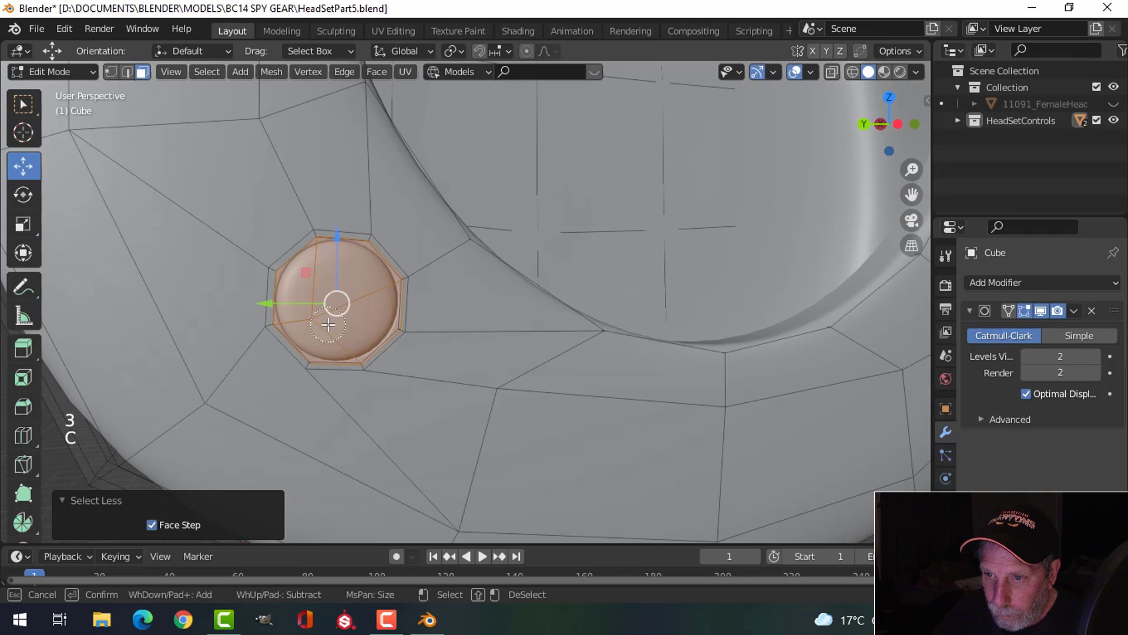
{"action": "right_click", "coordinate": [419, 313]}
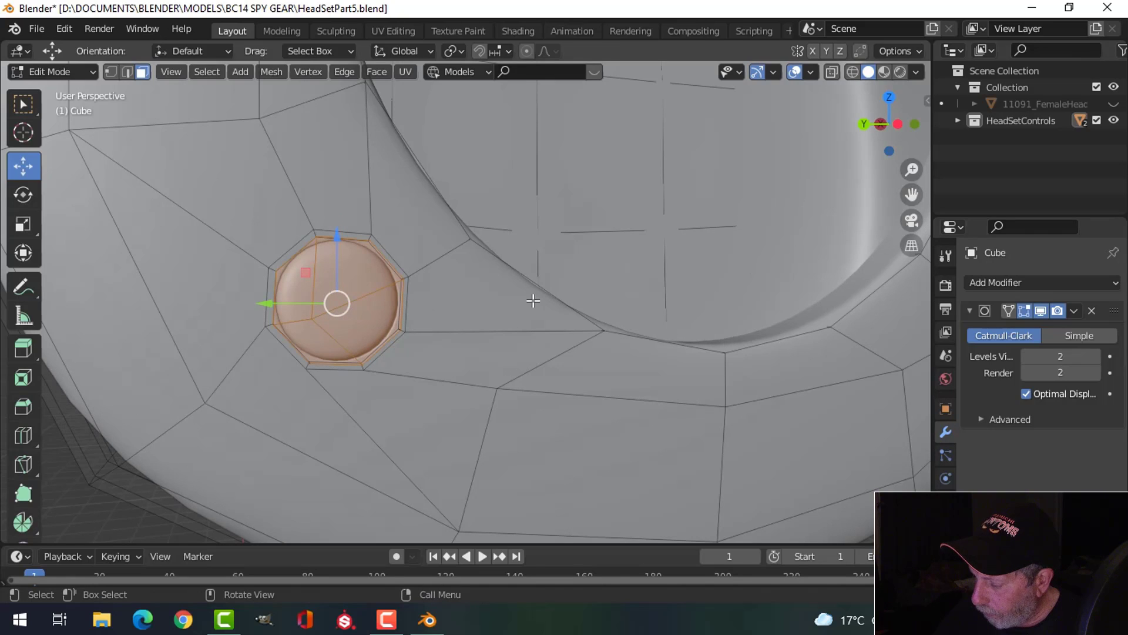
{"action": "key", "text": "ctrl+KP_Add"}
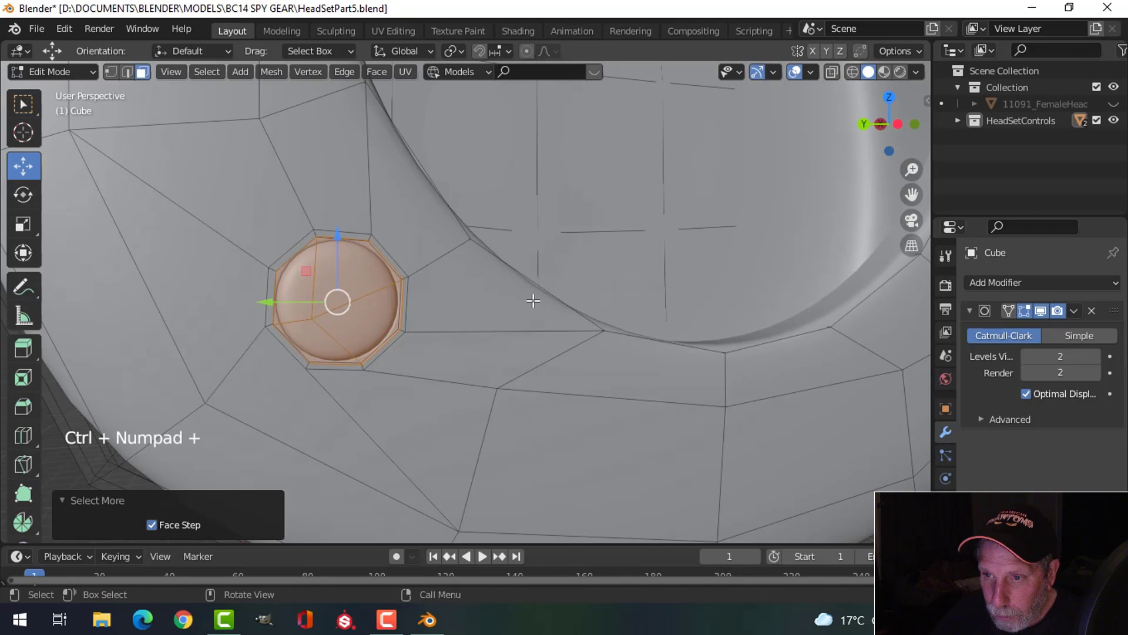
{"action": "key", "text": "s"}
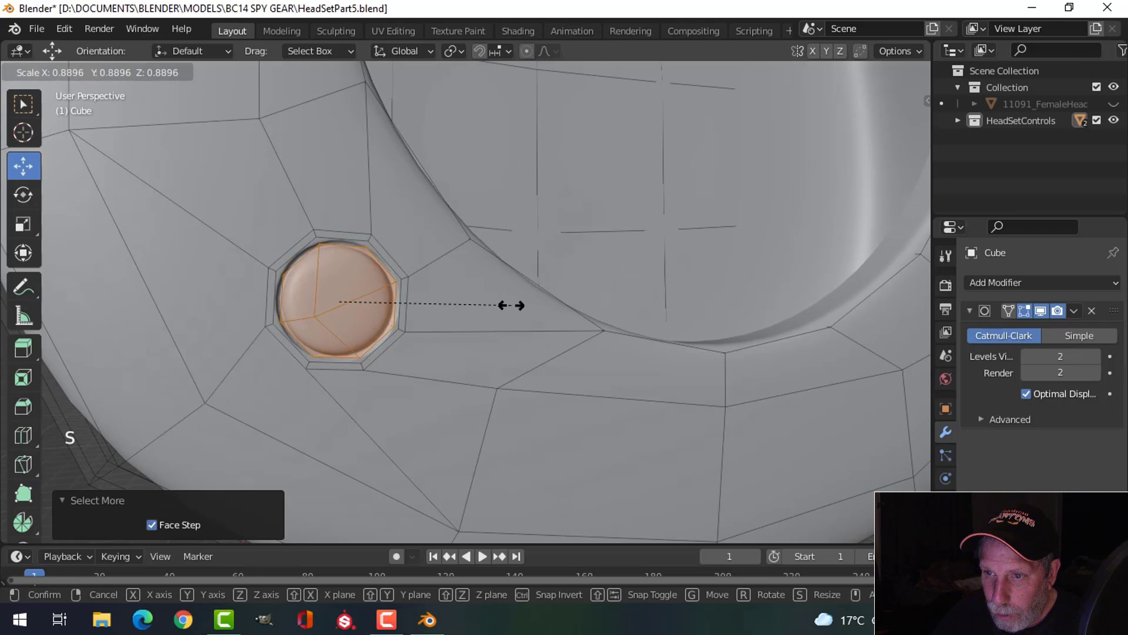
{"action": "key", "text": "Tab"}
- Review the whole earpiece with its two oval buttons and small round button
{"action": "middle_click_drag", "start_coordinate": [397, 322], "coordinate": [376, 260]}
{"action": "scroll", "coordinate": [387, 321], "scroll_direction": "down", "scroll_amount": 2}
{"action": "scroll", "coordinate": [376, 260], "scroll_direction": "down", "scroll_amount": 3}
{"action": "middle_click_drag", "start_coordinate": [456, 118], "coordinate": [471, 345], "text": "shift"}
{"action": "scroll", "coordinate": [526, 230], "scroll_direction": "up", "scroll_amount": 1}
{"action": "scroll", "coordinate": [523, 232], "scroll_direction": "down", "scroll_amount": 4}
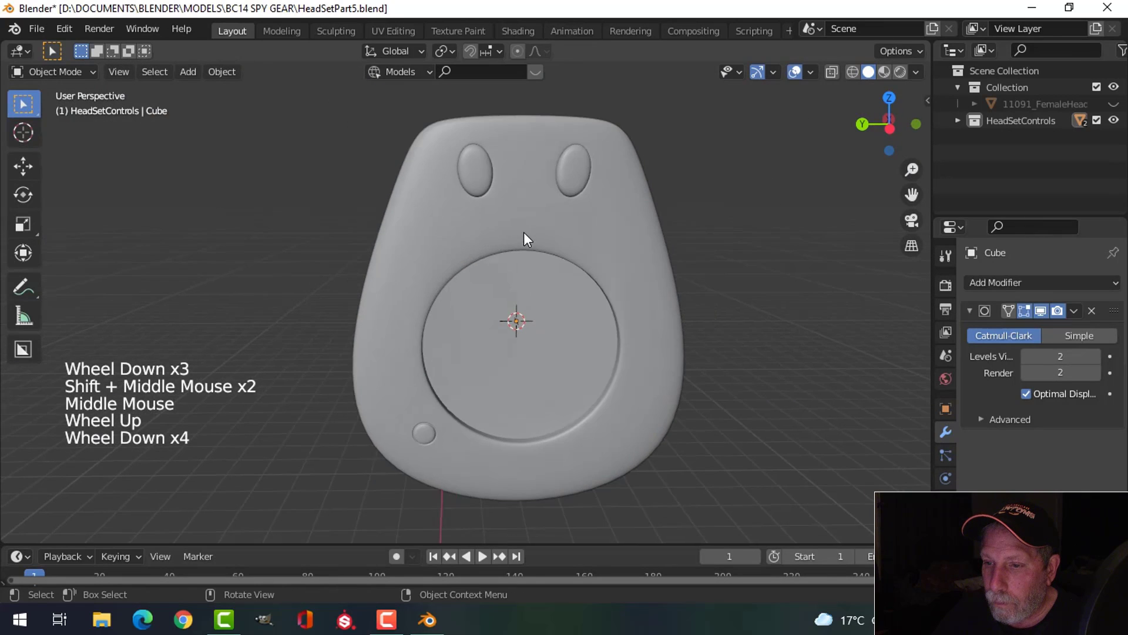
{"action": "middle_click_drag", "start_coordinate": [524, 231], "coordinate": [440, 285], "text": "shift"}
{"action": "scroll", "coordinate": [481, 234], "scroll_direction": "up", "scroll_amount": 1, "text": "shift"}
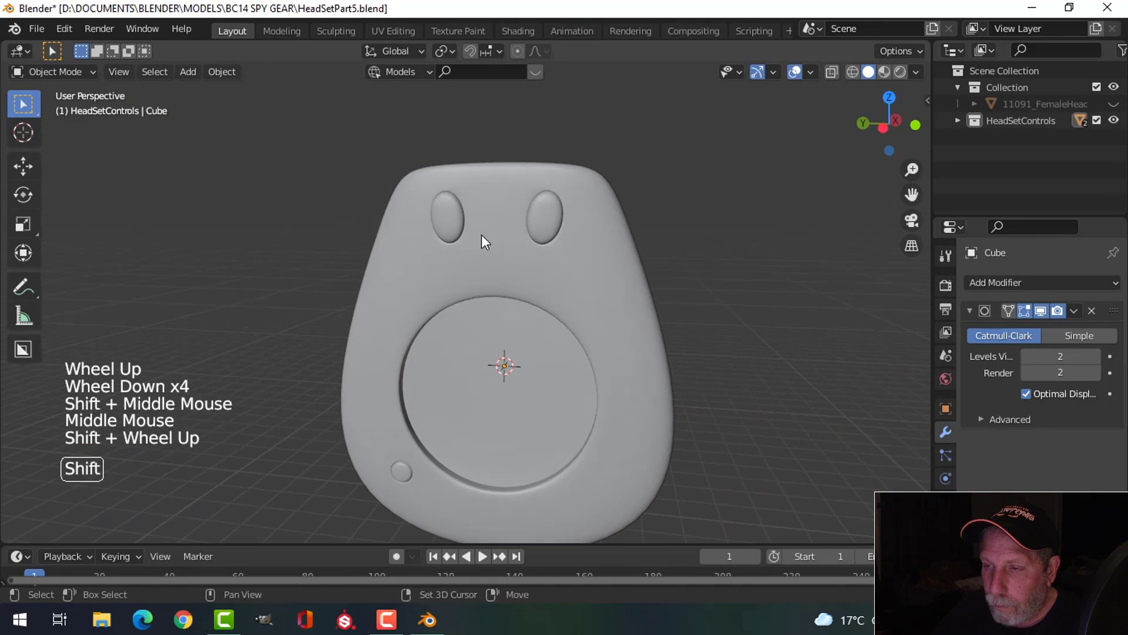
- Examine the earpiece's upper edge and oval buttons from several angles
{"action": "scroll", "coordinate": [481, 235], "scroll_direction": "up", "scroll_amount": 1, "text": "shift"}
{"action": "middle_click_drag", "start_coordinate": [482, 235], "coordinate": [446, 311], "text": "shift"}
{"action": "scroll", "coordinate": [488, 280], "scroll_direction": "up", "scroll_amount": 1}
{"action": "middle_click_drag", "start_coordinate": [447, 311], "coordinate": [403, 347]}
{"action": "scroll", "coordinate": [393, 335], "scroll_direction": "up", "scroll_amount": 4}
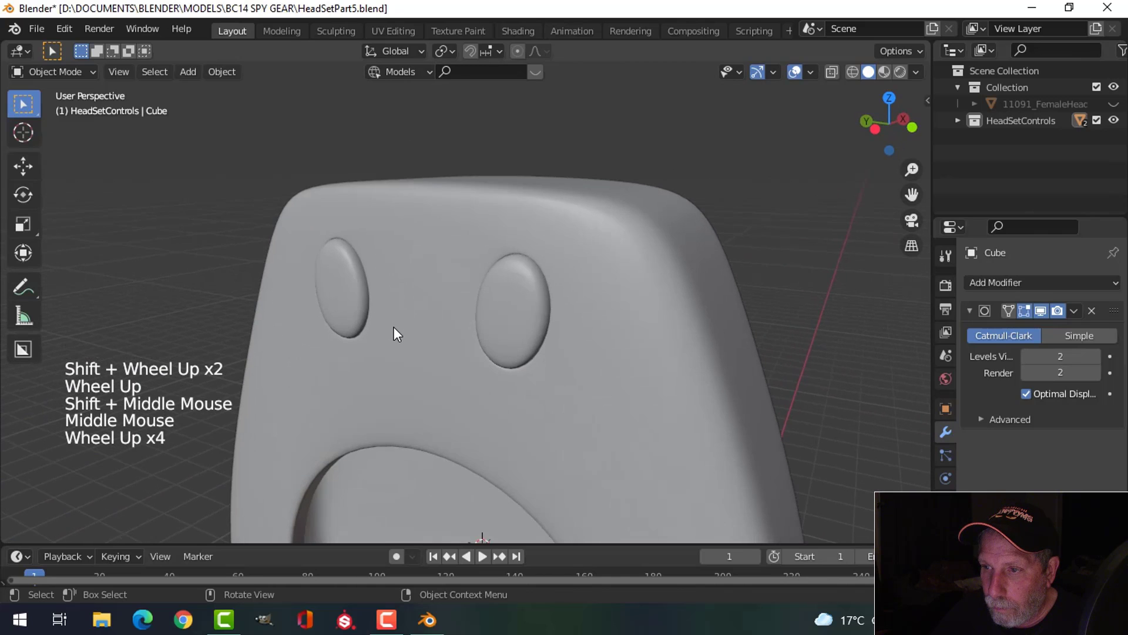
{"action": "scroll", "coordinate": [393, 327], "scroll_direction": "up", "scroll_amount": 2}
{"action": "scroll", "coordinate": [394, 326], "scroll_direction": "down", "scroll_amount": 9}
{"action": "middle_click_drag", "start_coordinate": [392, 328], "coordinate": [460, 377], "text": "shift"}
{"action": "middle_click_drag", "start_coordinate": [460, 377], "coordinate": [460, 389]}
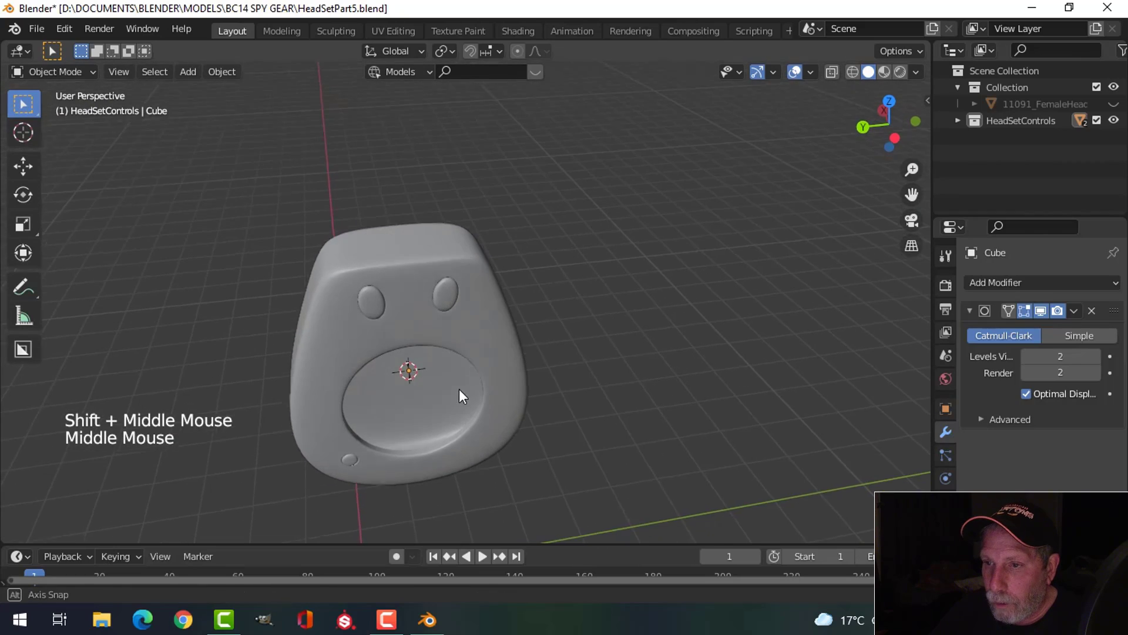
- Enter Edit Mode on the earpiece and circle-select the faces across its flat upper end in face mode
{"action": "left_click", "coordinate": [474, 263]}
{"action": "key", "text": "Tab"}
{"action": "scroll", "coordinate": [527, 252], "scroll_direction": "up", "scroll_amount": 3}
{"action": "middle_click_drag", "start_coordinate": [527, 252], "coordinate": [376, 264]}
{"action": "key", "text": "alt+a"}
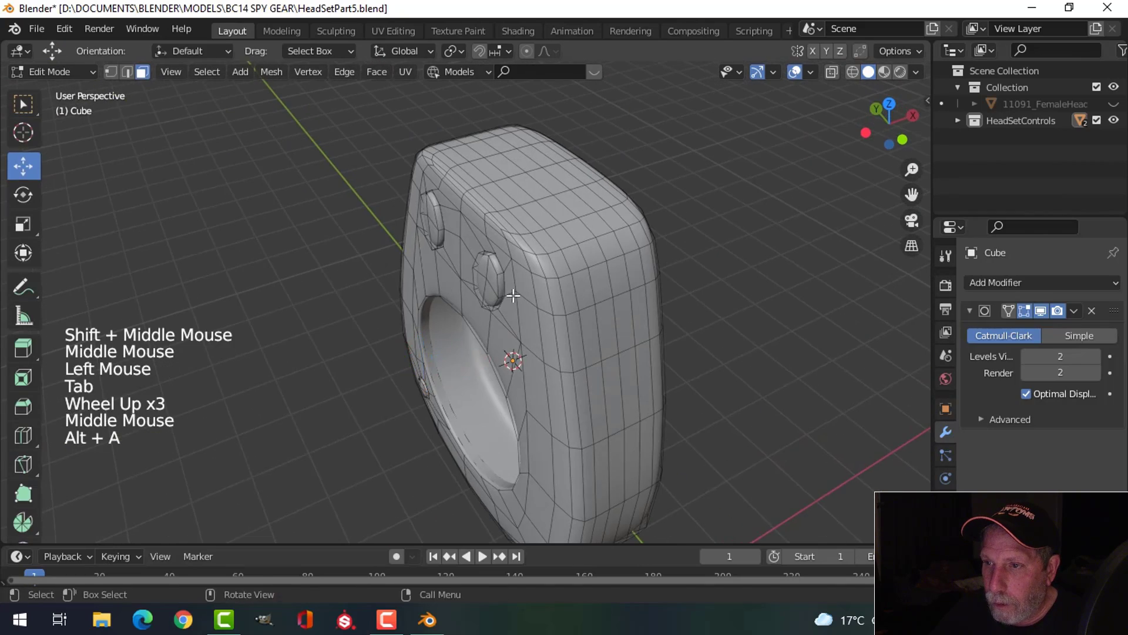
{"action": "middle_click_drag", "start_coordinate": [513, 296], "coordinate": [517, 317], "text": "shift"}
{"action": "middle_click_drag", "start_coordinate": [517, 317], "coordinate": [552, 264]}
{"action": "key", "text": "3"}
{"action": "scroll", "coordinate": [561, 245], "scroll_direction": "up", "scroll_amount": 3}
{"action": "key", "text": "c"}
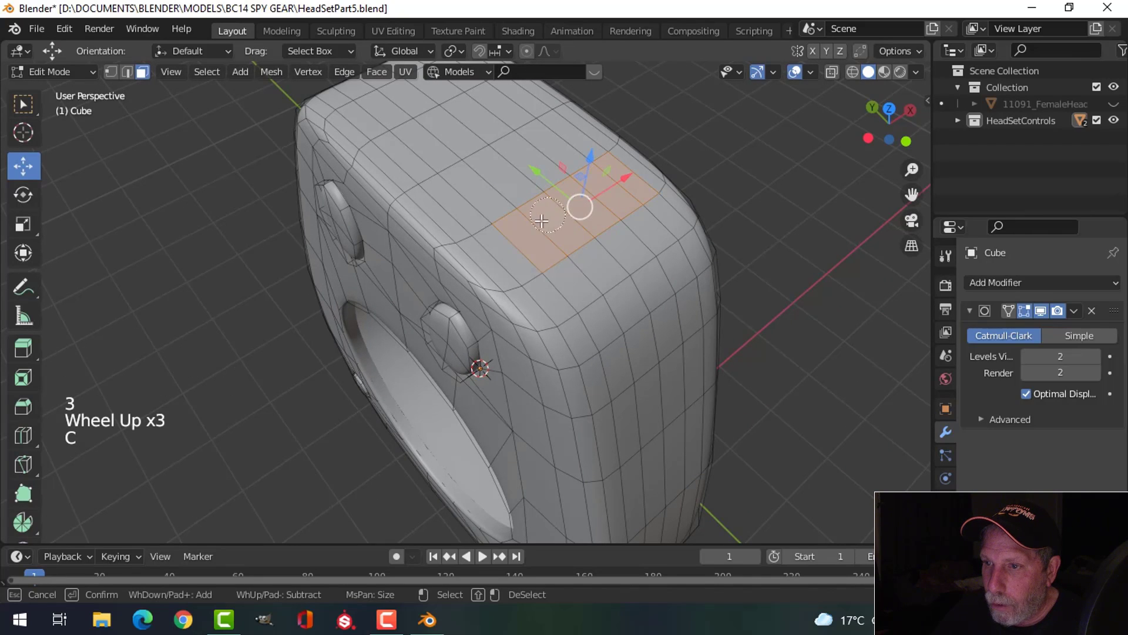
{"action": "left_click_drag", "start_coordinate": [550, 277], "coordinate": [637, 236]}
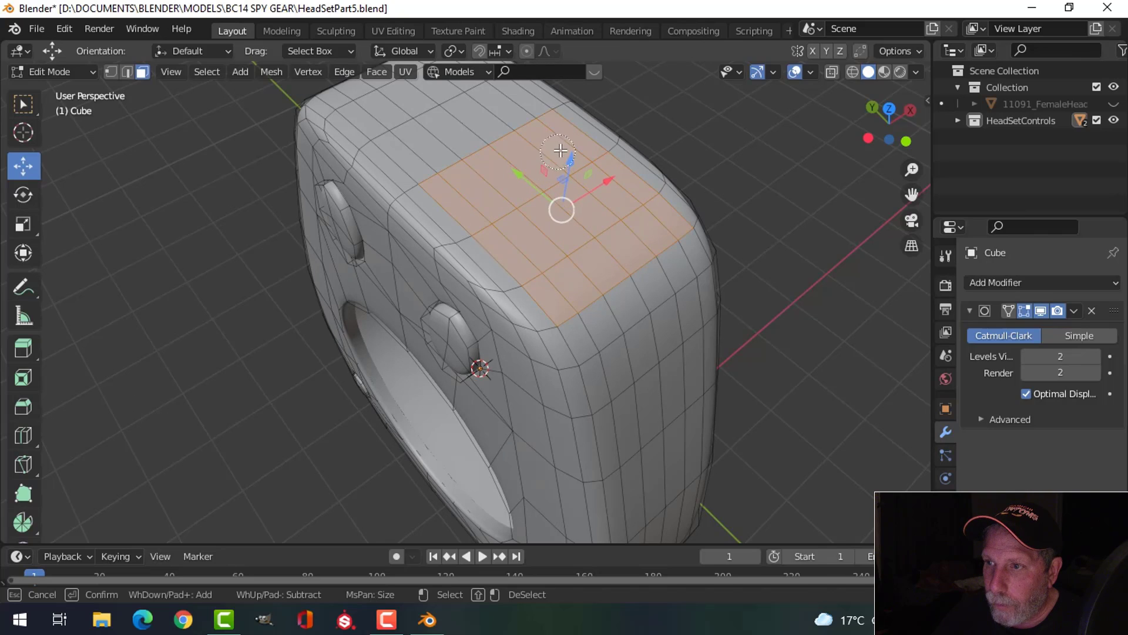
{"action": "left_click_drag", "start_coordinate": [489, 130], "coordinate": [420, 160]}
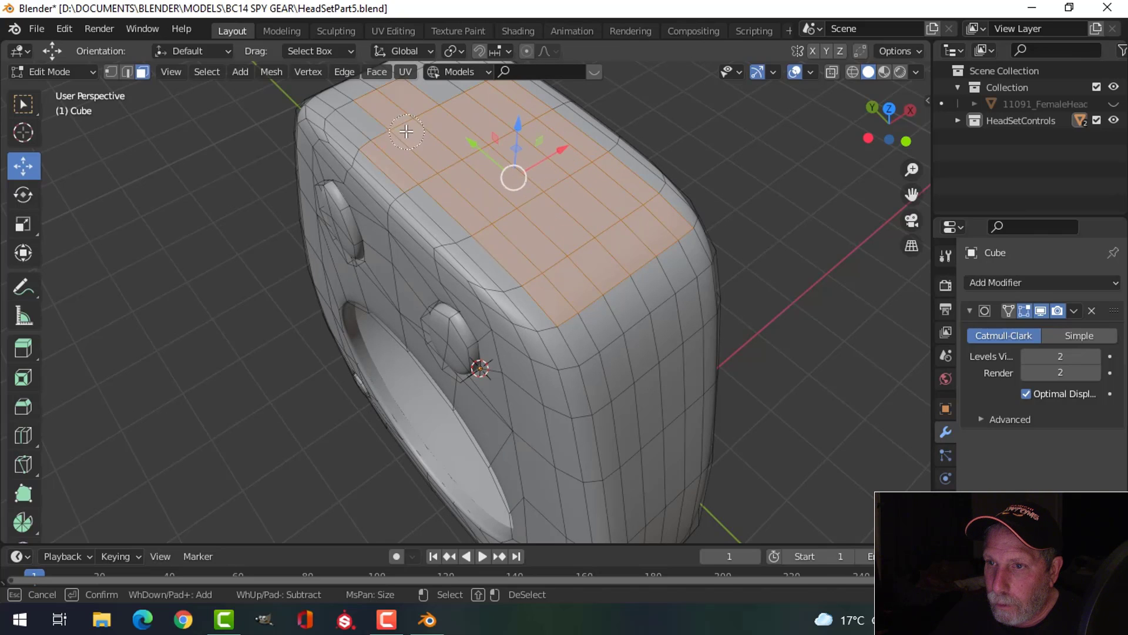
{"action": "right_click", "coordinate": [453, 124]}
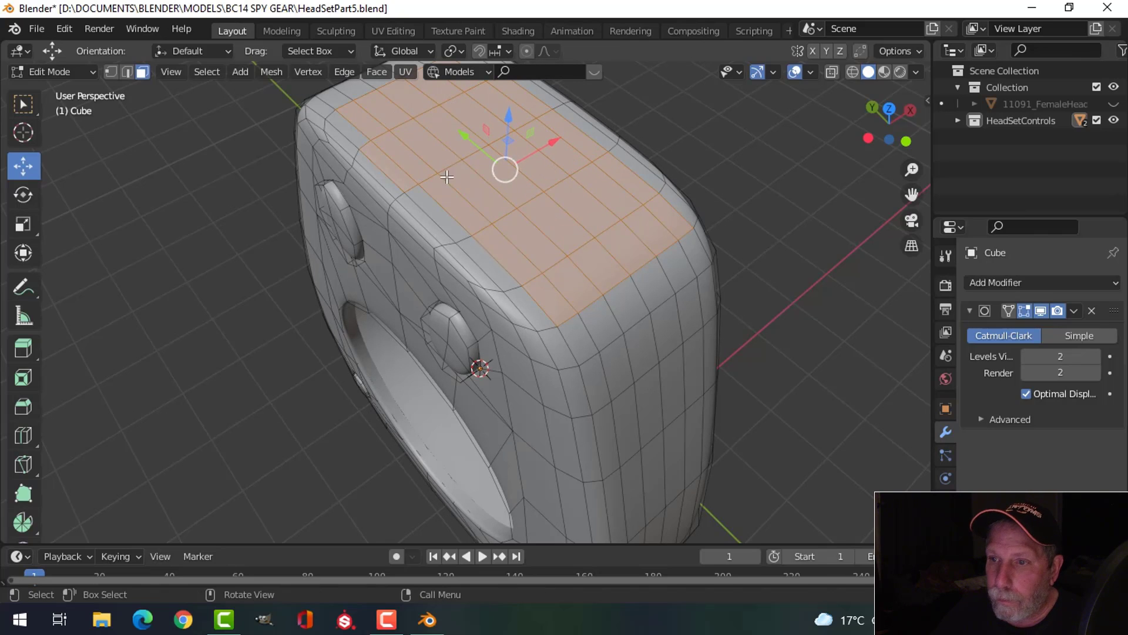
- Extend the selection to the remaining faces at the far end of the earpiece's top surface
{"action": "middle_click_drag", "start_coordinate": [447, 176], "coordinate": [473, 284], "text": "shift"}
{"action": "left_click", "coordinate": [445, 256], "text": "shift"}
{"action": "middle_click_drag", "start_coordinate": [464, 240], "coordinate": [507, 334], "text": "shift"}
{"action": "key", "text": "c"}
{"action": "mouse_move", "coordinate": [555, 242]}
{"action": "left_mouse_down"}
{"action": "mouse_move", "coordinate": [450, 267]}
{"action": "mouse_move", "coordinate": [505, 229]}
{"action": "left_mouse_up"}
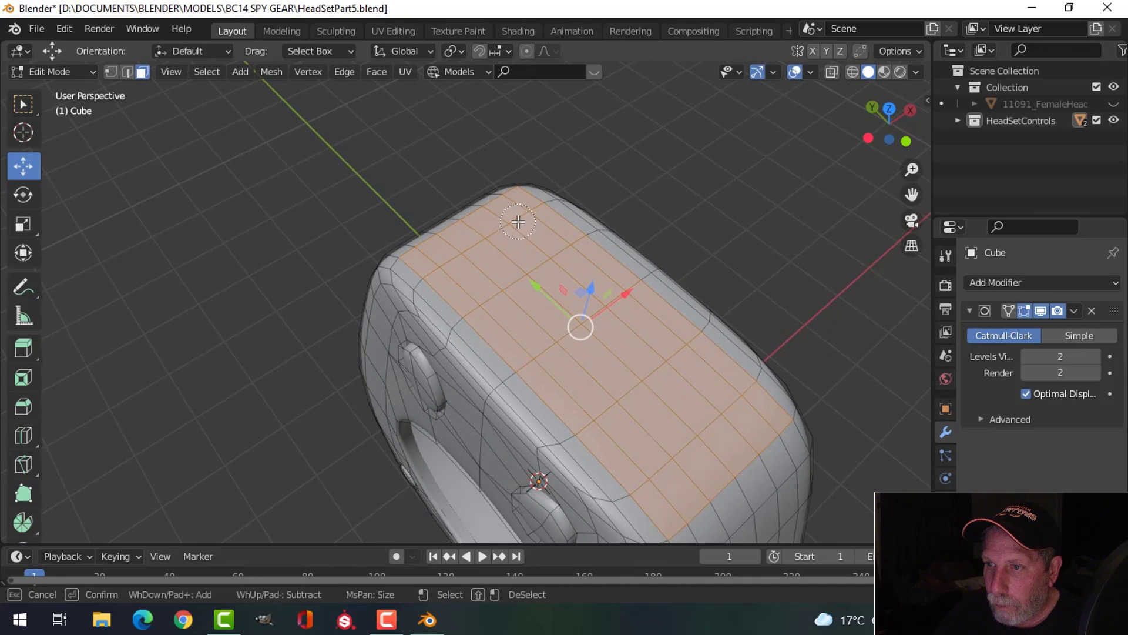
{"action": "right_click", "coordinate": [518, 222]}
- Duplicate the selected top faces, raise the copy about 0.087 m along Z, and separate it into its own object
{"action": "scroll", "coordinate": [546, 294], "scroll_direction": "down", "scroll_amount": 2}
{"action": "middle_click_drag", "start_coordinate": [546, 294], "coordinate": [628, 314]}
{"action": "scroll", "coordinate": [588, 321], "scroll_direction": "down", "scroll_amount": 3}
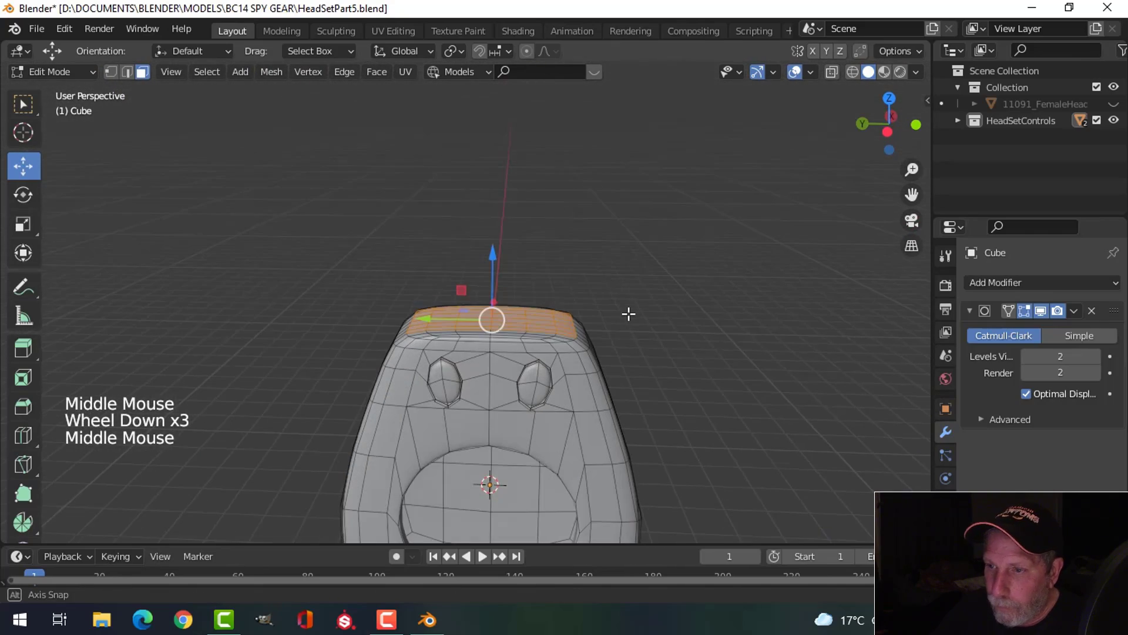
{"action": "key", "text": "ctrl+KP_3"}
{"action": "scroll", "coordinate": [614, 320], "scroll_direction": "down", "scroll_amount": 2}
{"action": "middle_click_drag", "start_coordinate": [614, 320], "coordinate": [564, 353], "text": "shift"}
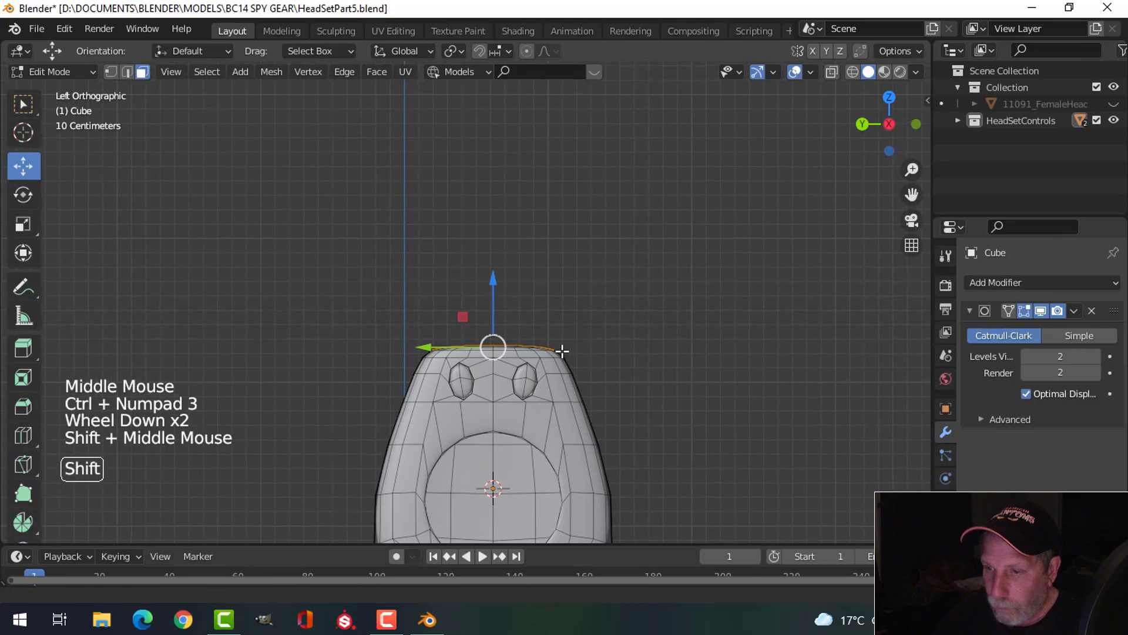
{"action": "key", "text": "shift+d"}
{"action": "left_click", "coordinate": [498, 273]}
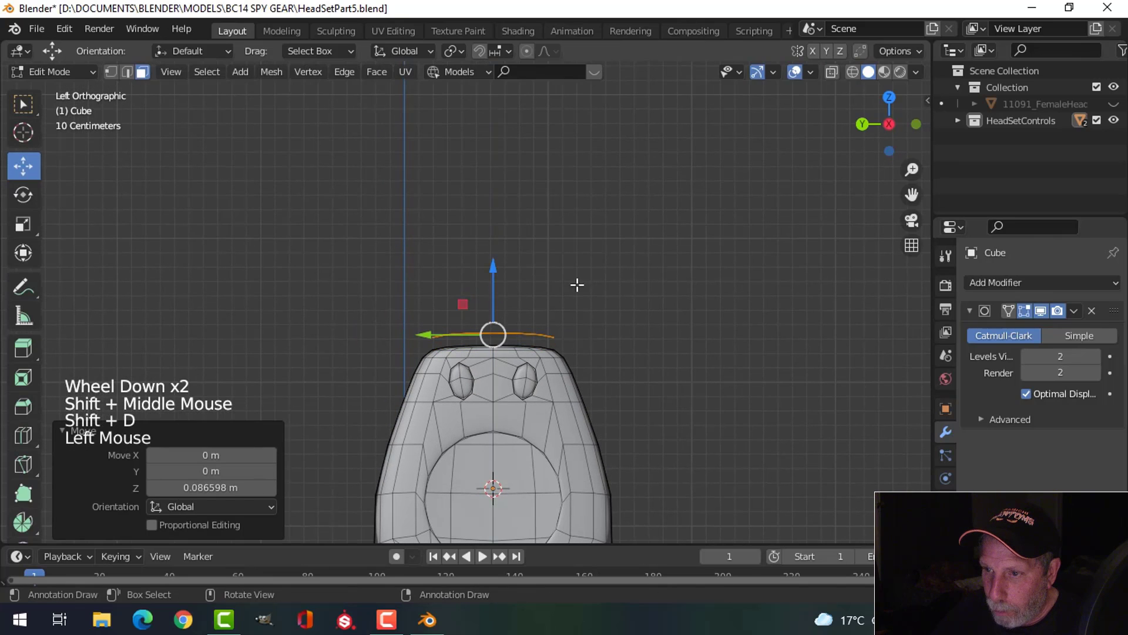
{"action": "key", "text": "p"}
{"action": "left_click", "coordinate": [612, 292]}
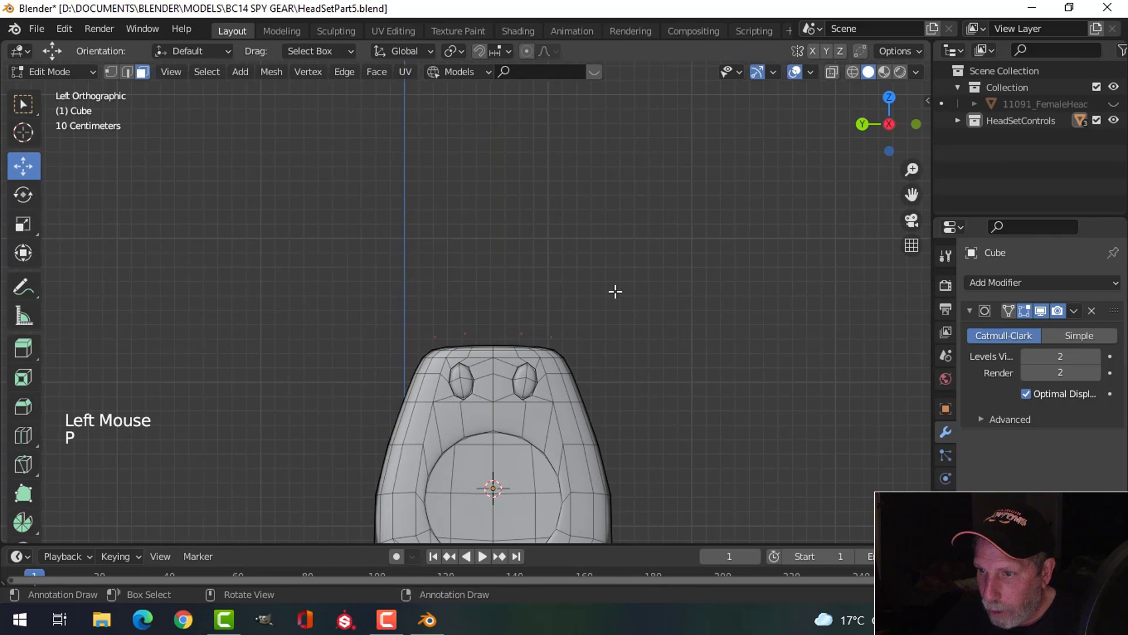
- Edit the separated face strip and lower all of it about 0.087 m along Z onto the earpiece's top
{"action": "key", "text": "Tab"}
{"action": "middle_click_drag", "start_coordinate": [611, 290], "coordinate": [585, 404]}
{"action": "left_click", "coordinate": [508, 303]}
{"action": "key", "text": "Tab"}
{"action": "key", "text": "a"}
{"action": "middle_click_drag", "start_coordinate": [607, 315], "coordinate": [504, 265]}
{"action": "left_click_drag", "start_coordinate": [492, 260], "coordinate": [494, 273]}
{"action": "key", "text": "ctrl+KP_3"}
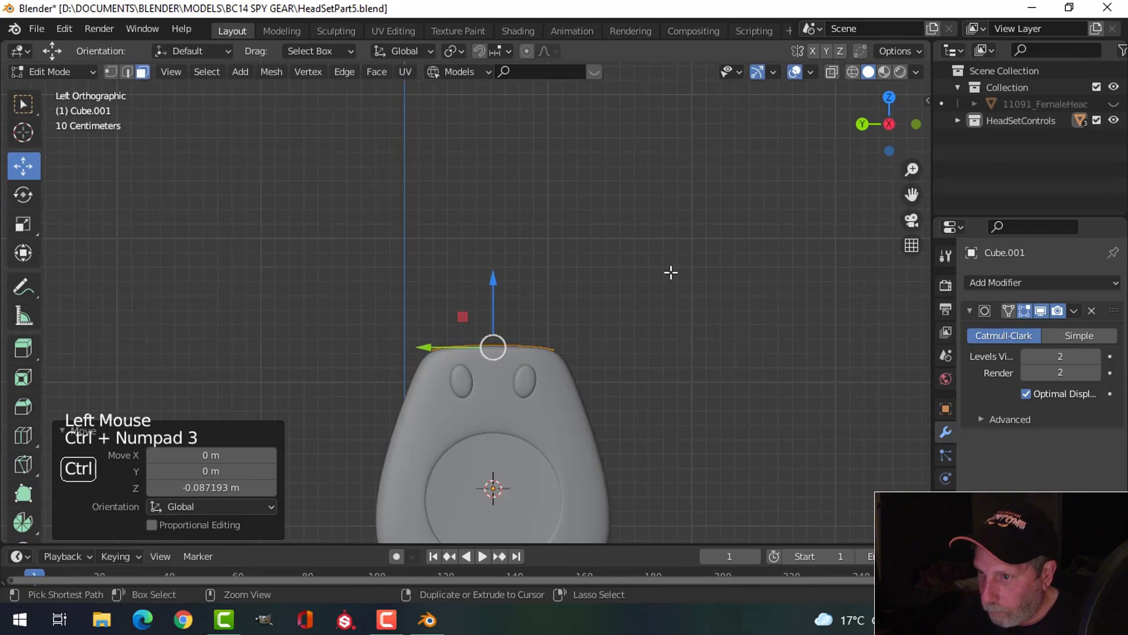
- Extrude the strip about 1.13 m upward along Z to form an arm above the earpiece
{"action": "scroll", "coordinate": [658, 315], "scroll_direction": "down", "scroll_amount": 3}
{"action": "middle_click_drag", "start_coordinate": [658, 315], "coordinate": [650, 381], "text": "shift"}
{"action": "key", "text": "e"}
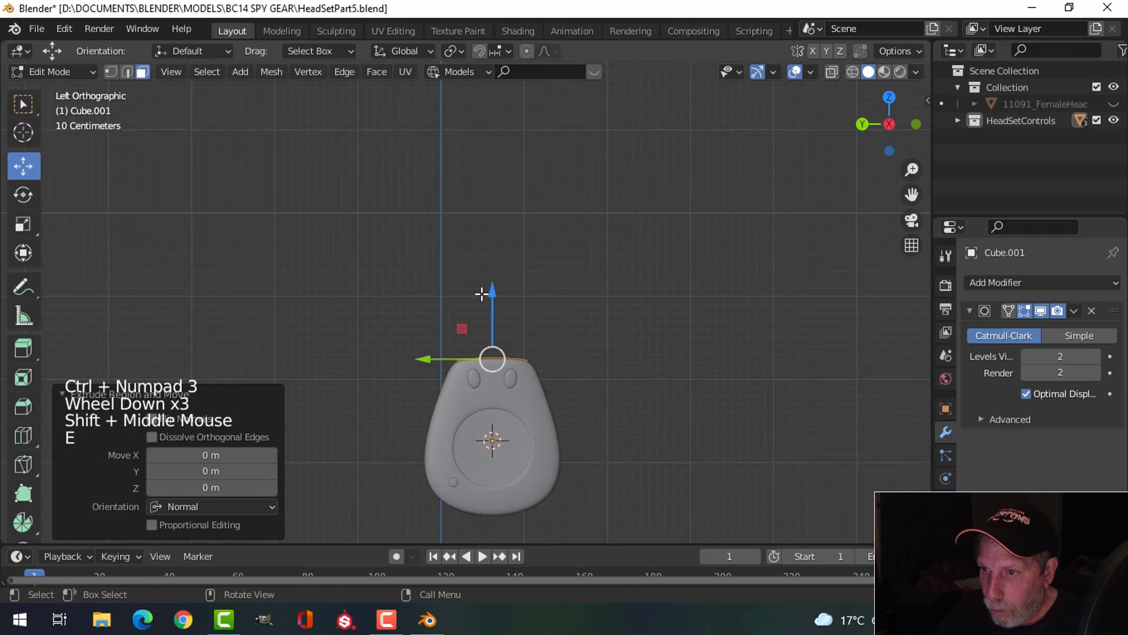
{"action": "left_click_drag", "start_coordinate": [491, 293], "coordinate": [507, 197]}
{"action": "scroll", "coordinate": [844, 235], "scroll_direction": "up", "scroll_amount": 3}
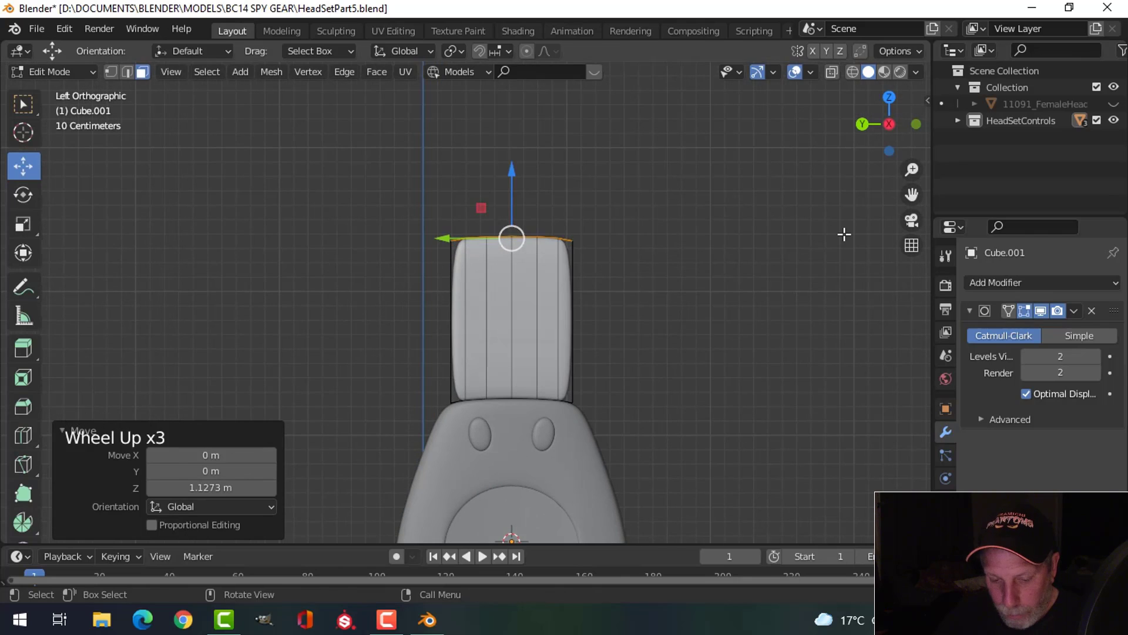
- Taper the arm by scaling its top faces to about 0.51 along Y, then clear the selection
{"action": "key", "text": "s"}
{"action": "key", "text": "y"}
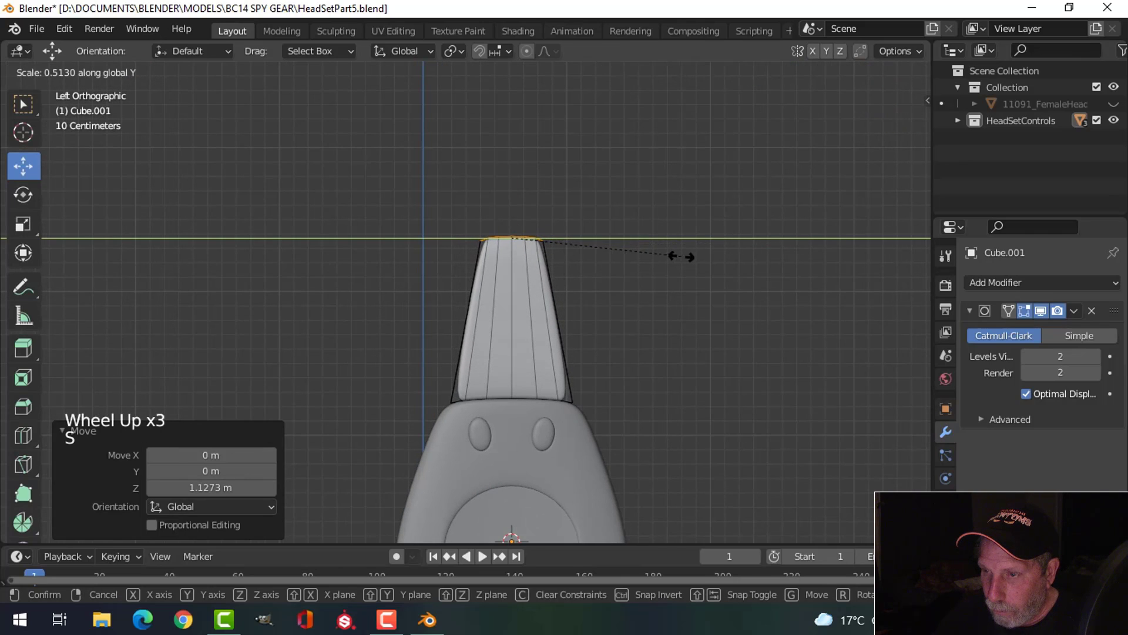
{"action": "left_click", "coordinate": [682, 256]}
{"action": "key", "text": "alt+a"}
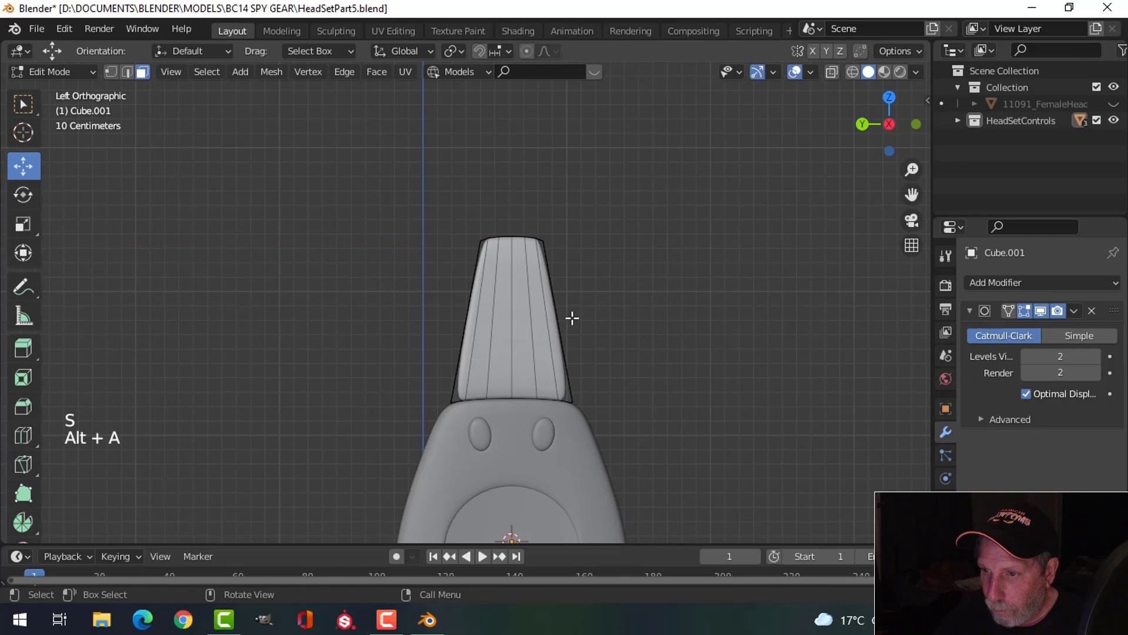
- Add an edge loop close to each end of the arm, the upper one with a slide factor of about -0.926
{"action": "key", "text": "ctrl+r"}
{"action": "left_click", "coordinate": [565, 346]}
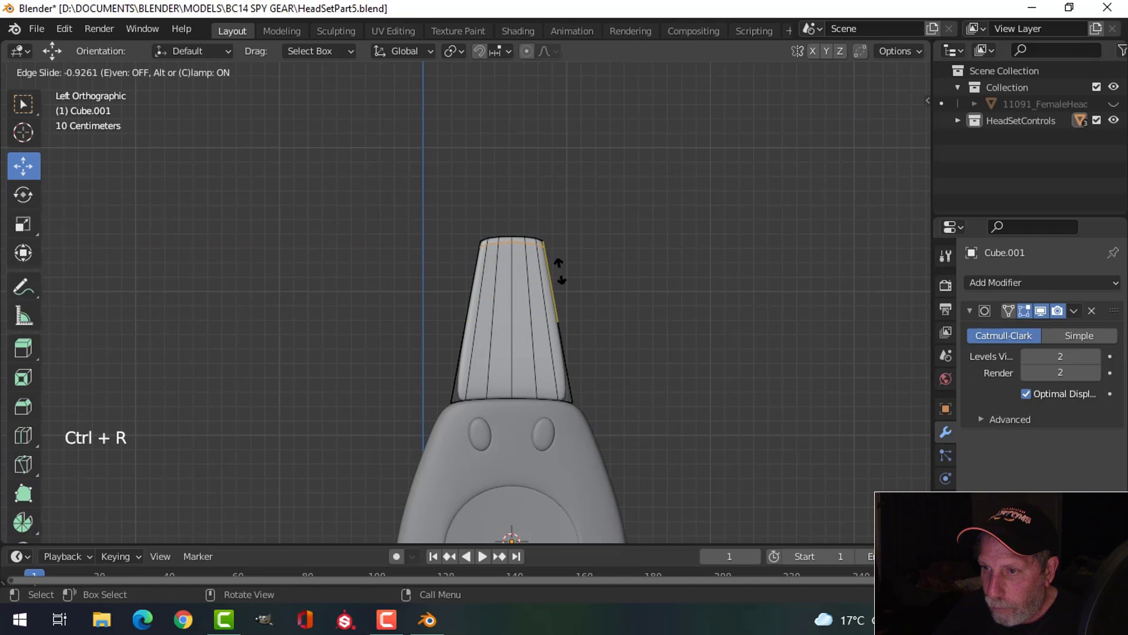
{"action": "left_click", "coordinate": [559, 270]}
{"action": "key", "text": "ctrl+r"}
{"action": "left_click", "coordinate": [549, 356]}
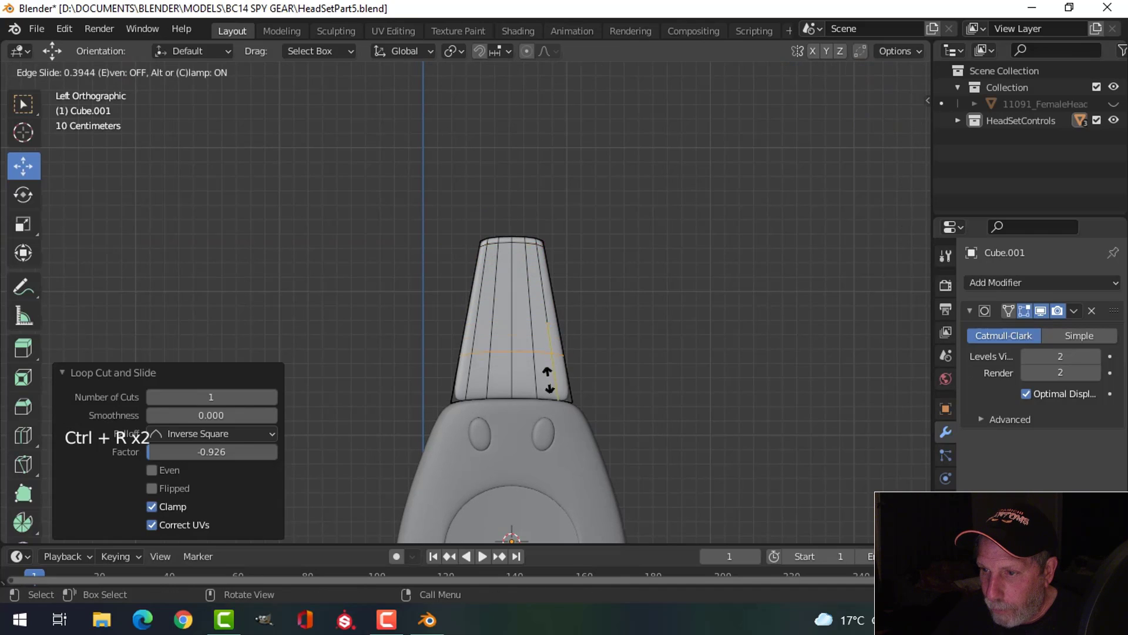
{"action": "left_click", "coordinate": [560, 417]}
- Lower the whole arm slightly toward the earpiece along Z and return to Object Mode
{"action": "key", "text": "a"}
{"action": "left_click_drag", "start_coordinate": [510, 260], "coordinate": [507, 269]}
{"action": "key", "text": "alt+a"}
{"action": "key", "text": "Tab"}
{"action": "key", "text": "alt+a"}
{"action": "scroll", "coordinate": [637, 324], "scroll_direction": "down", "scroll_amount": 3}
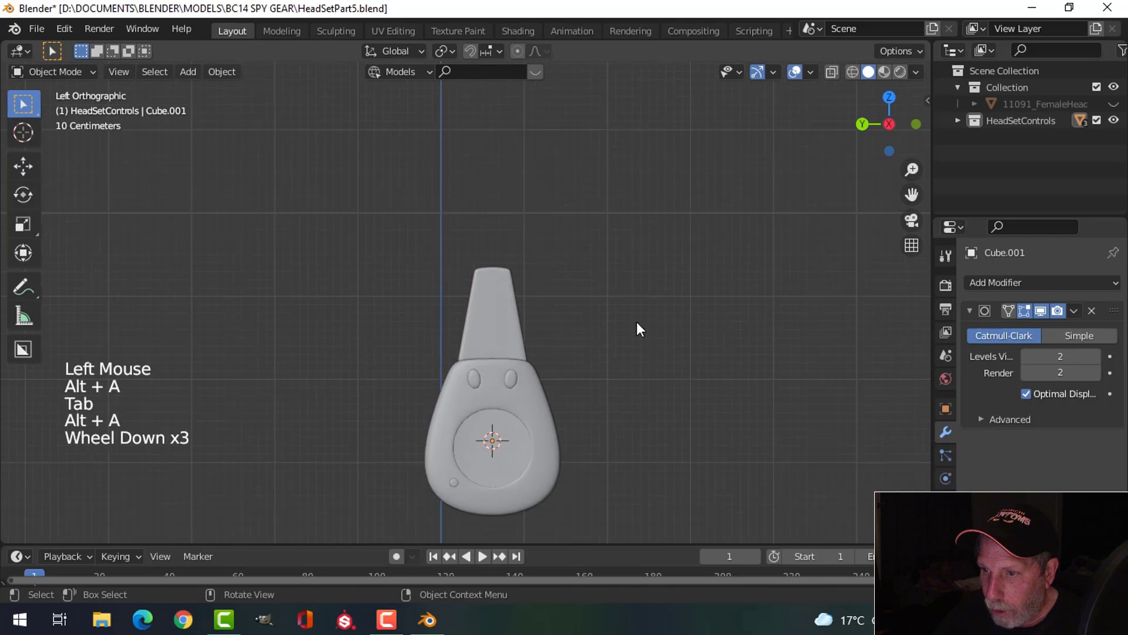
- Scale the whole arm slightly narrower along X in Edit Mode and return to Object Mode
{"action": "middle_click_drag", "start_coordinate": [637, 325], "coordinate": [467, 406]}
{"action": "scroll", "coordinate": [498, 396], "scroll_direction": "up", "scroll_amount": 3}
{"action": "middle_click_drag", "start_coordinate": [538, 417], "coordinate": [498, 379]}
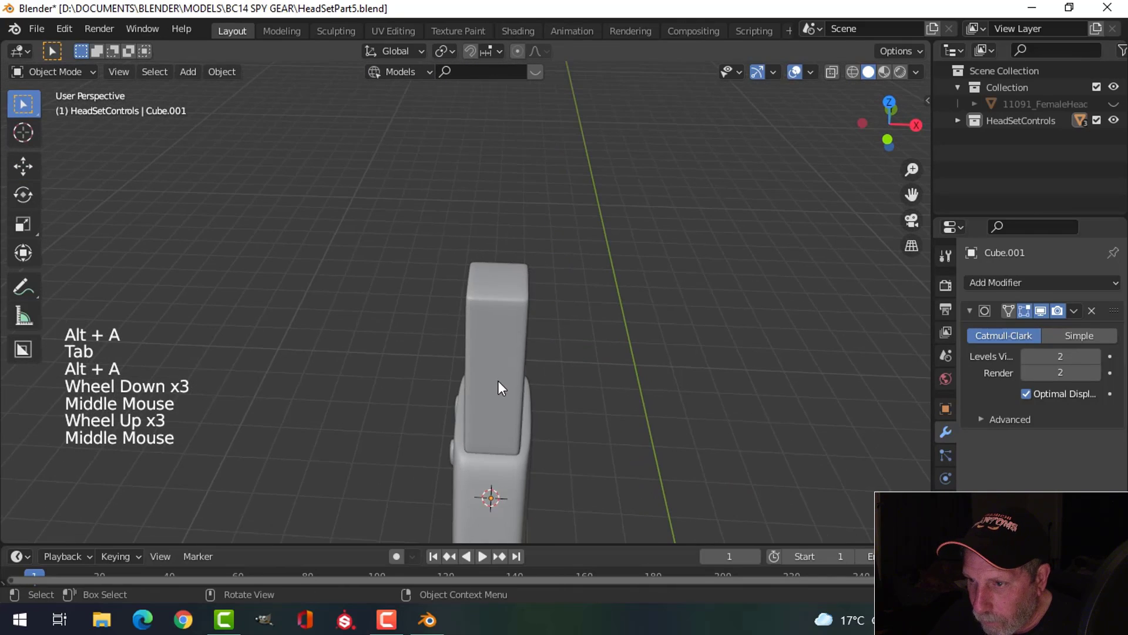
{"action": "left_click", "coordinate": [498, 380]}
{"action": "key", "text": "Tab"}
{"action": "key", "text": "a"}
{"action": "middle_click_drag", "start_coordinate": [543, 410], "coordinate": [597, 367], "text": "shift"}
{"action": "key", "text": "s"}
{"action": "key", "text": "x"}
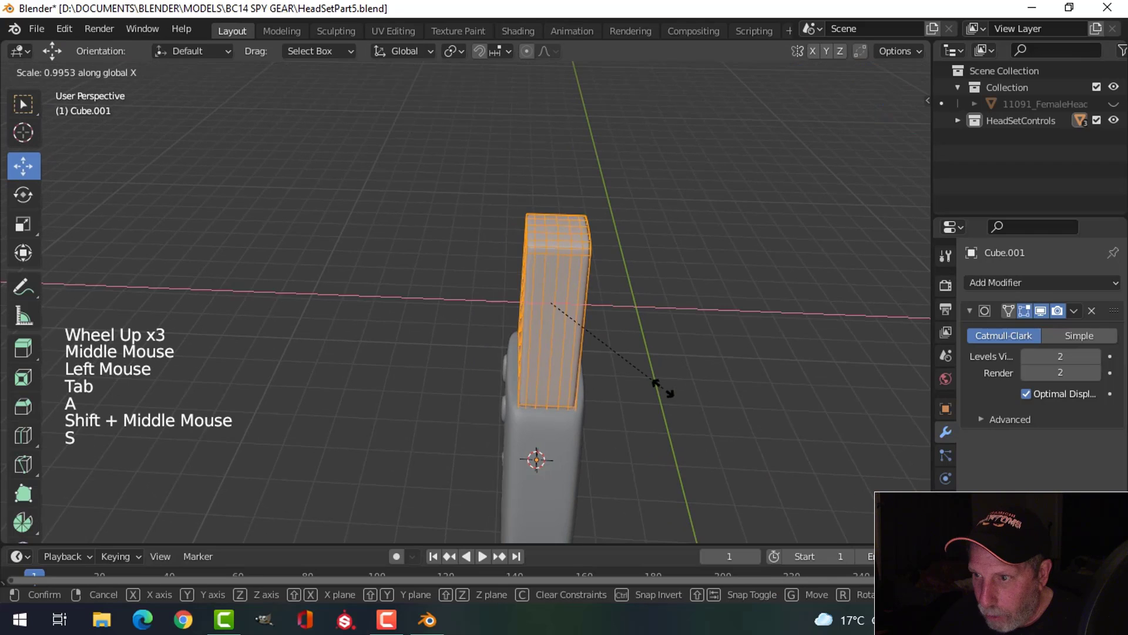
{"action": "left_click", "coordinate": [633, 379]}
{"action": "middle_click_drag", "start_coordinate": [487, 381], "coordinate": [546, 365]}
{"action": "key", "text": "alt+a"}
{"action": "key", "text": "Tab"}
- Add an edge loop in the upper part of the arm with a slide factor of about -0.624
{"action": "scroll", "coordinate": [496, 340], "scroll_direction": "up", "scroll_amount": 2}
{"action": "key", "text": "Tab"}
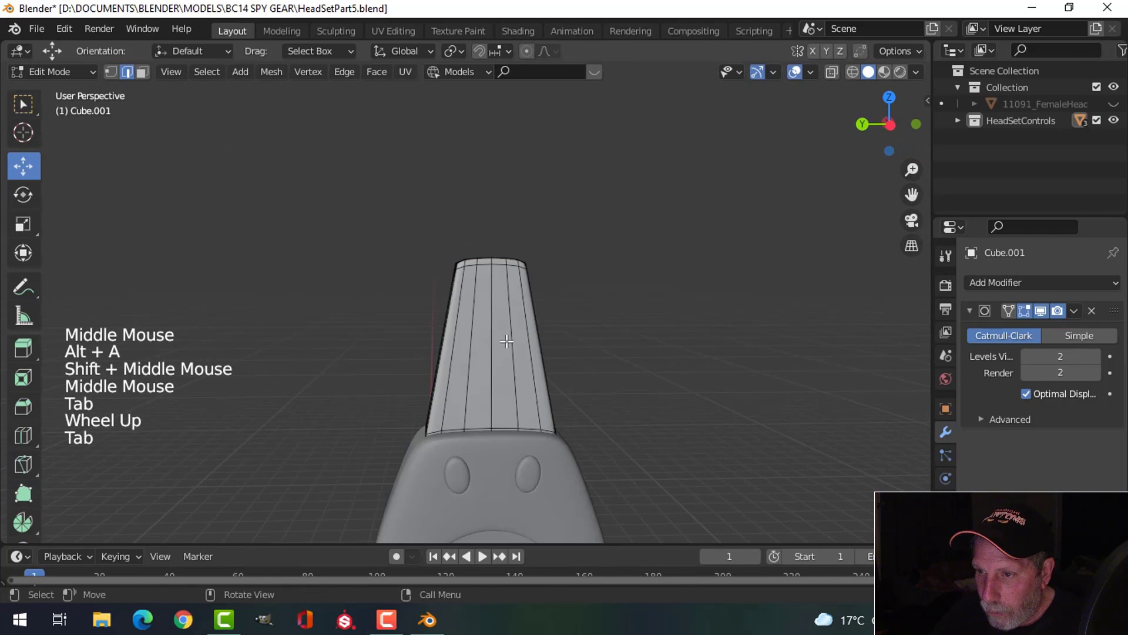
{"action": "middle_click", "coordinate": [499, 341]}
{"action": "key", "text": "alt+a"}
{"action": "key", "text": "ctrl+r"}
{"action": "left_click", "coordinate": [524, 301]}
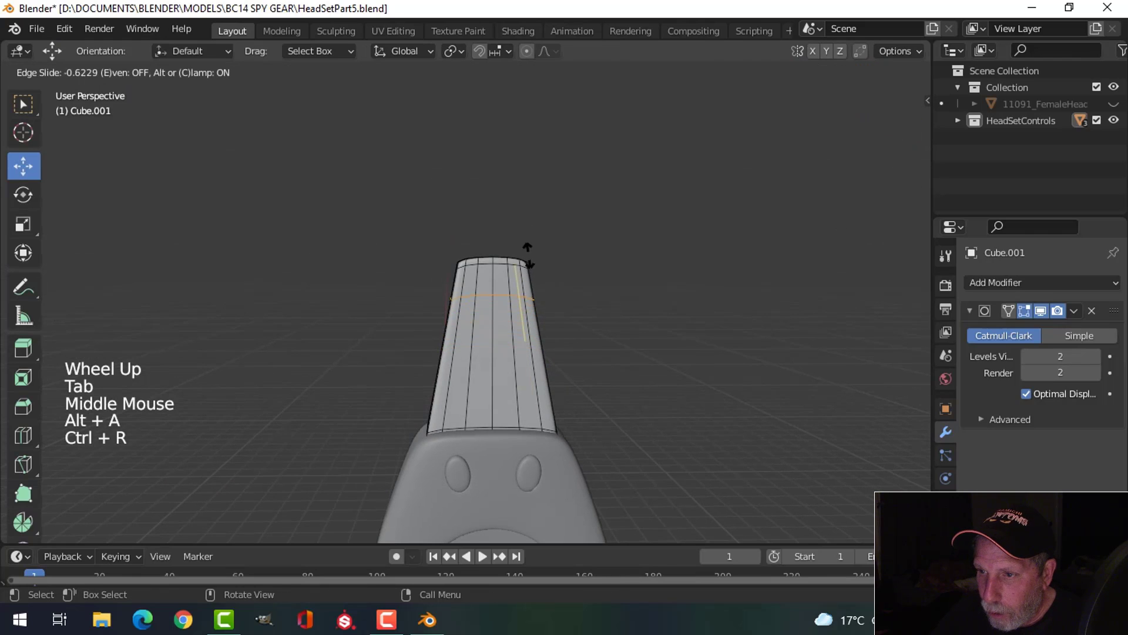
{"action": "left_click", "coordinate": [528, 256]}
{"action": "scroll", "coordinate": [557, 310], "scroll_direction": "up", "scroll_amount": 3}
{"action": "key", "text": "ctrl+KP_3"}
{"action": "scroll", "coordinate": [557, 310], "scroll_direction": "up", "scroll_amount": 1}
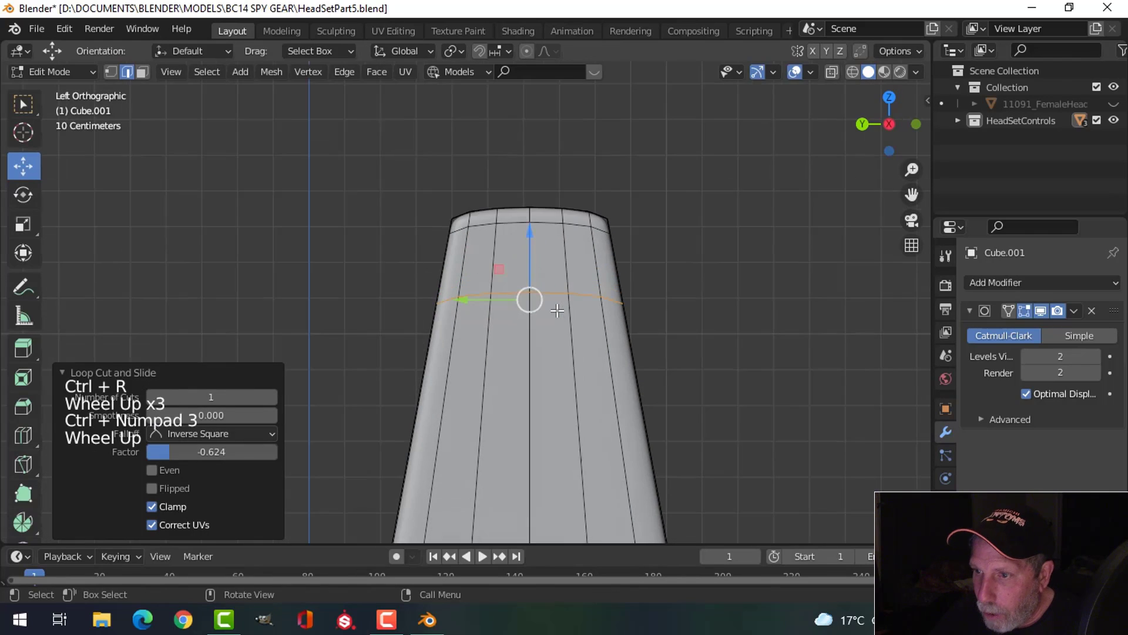
{"action": "middle_click_drag", "start_coordinate": [557, 311], "coordinate": [432, 329], "text": "shift"}
{"action": "key", "text": "s"}
{"action": "key", "text": "z"}
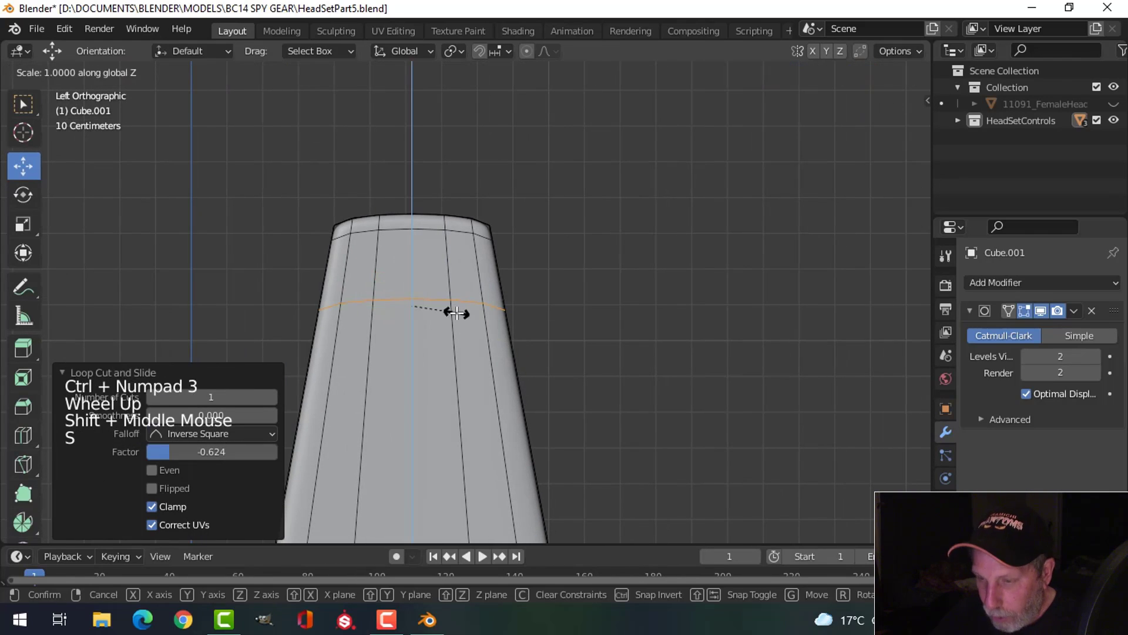
{"action": "key", "text": "9"}
{"action": "key", "text": "BackSpace"}
{"action": "key", "text": "0"}
{"action": "key", "text": "Return"}
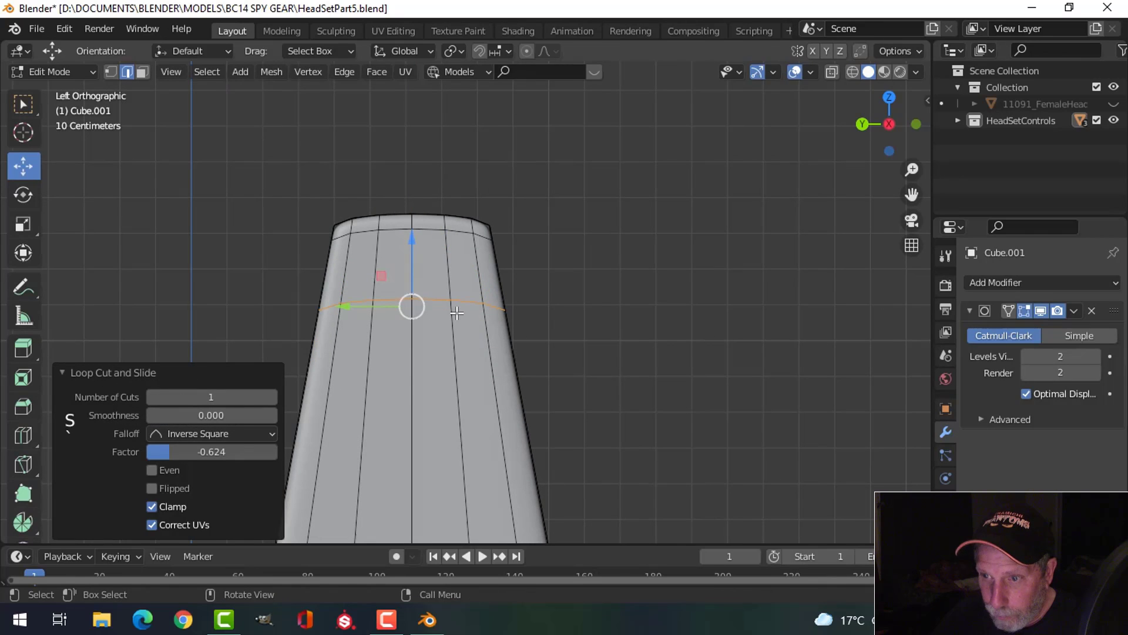
- Flatten the upper edge loop by scaling it to 0 along Z, then slide it upward with a factor of about -0.412
{"action": "key", "text": "s"}
{"action": "key", "text": "z"}
{"action": "key", "text": "Return"}
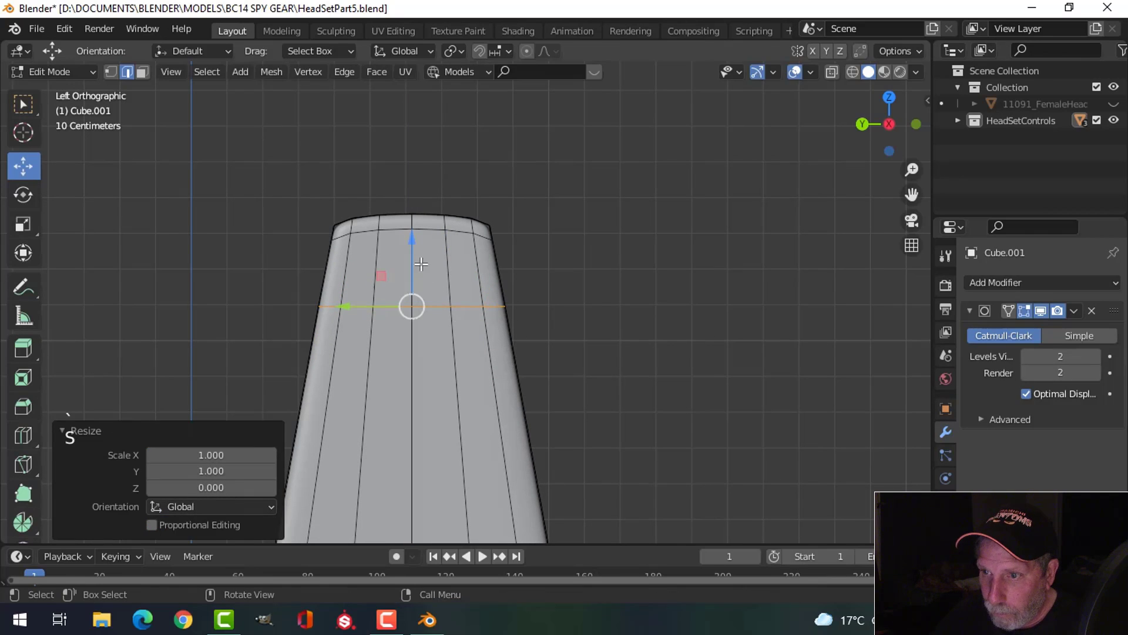
{"action": "key", "text": "g"}
{"action": "key", "text": "g"}
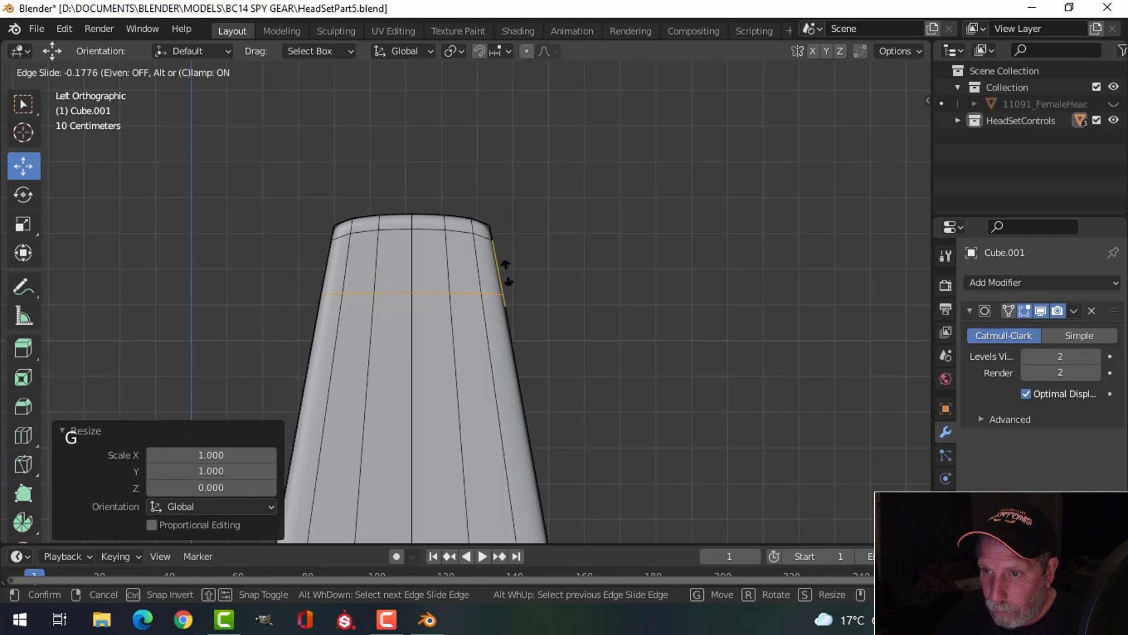
{"action": "left_click", "coordinate": [510, 241]}
- Add an edge loop near the arm's lower end with a slide factor of about 0.828 and flatten it to 0 along Z
{"action": "scroll", "coordinate": [499, 340], "scroll_direction": "down", "scroll_amount": 2}
{"action": "middle_click_drag", "start_coordinate": [499, 340], "coordinate": [526, 295], "text": "shift"}
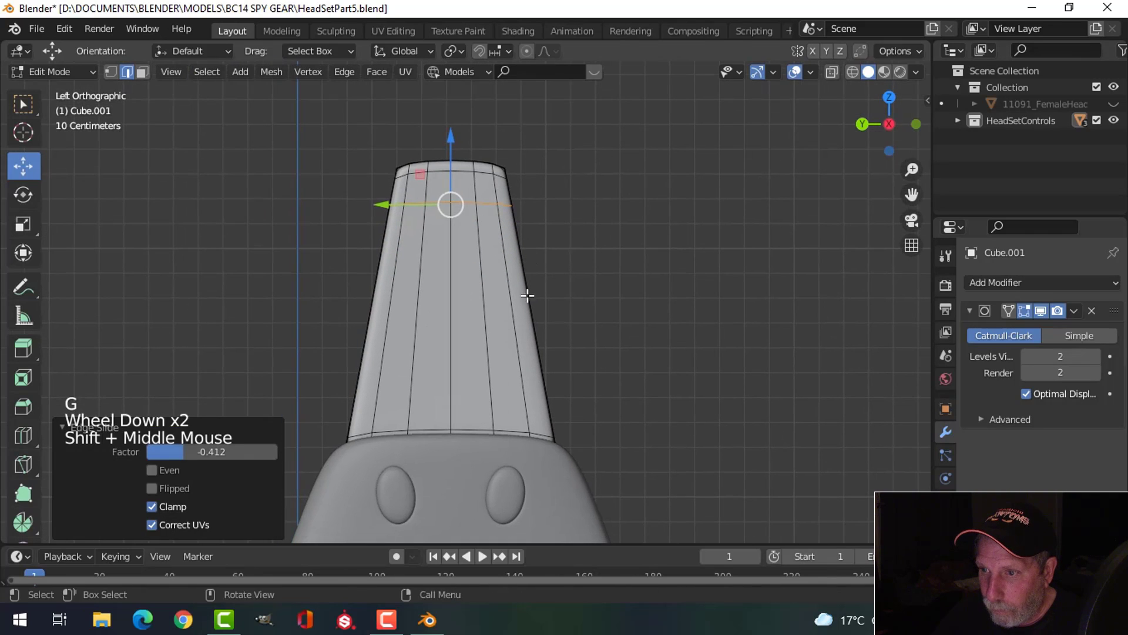
{"action": "key", "text": "ctrl+r"}
{"action": "left_click", "coordinate": [516, 300]}
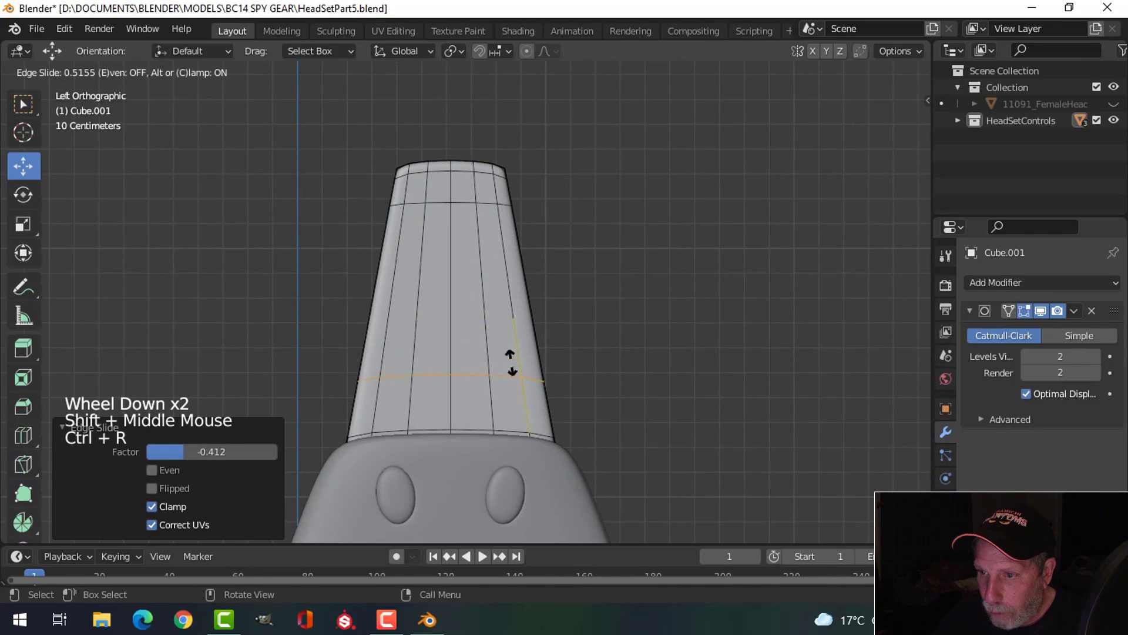
{"action": "left_click", "coordinate": [515, 397]}
{"action": "key", "text": "s"}
{"action": "key", "text": "z"}
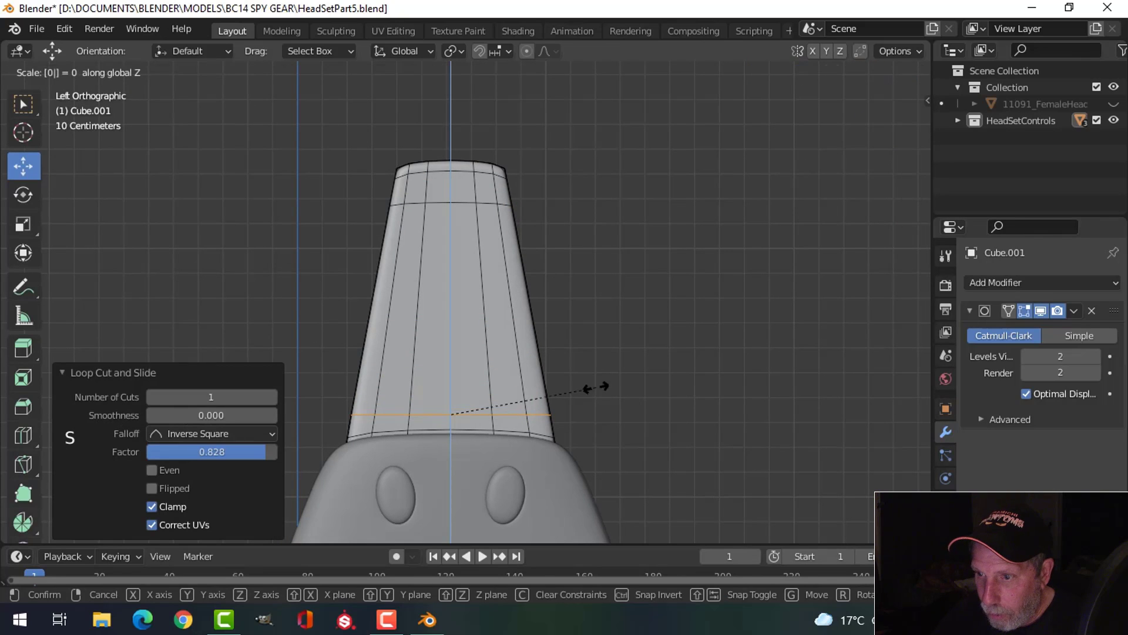
{"action": "left_click", "coordinate": [597, 387]}
{"action": "key", "text": "alt+a"}
- Add another edge loop below the upper flattened one with a slide factor of about -0.568
{"action": "key", "text": "ctrl+r"}
{"action": "left_click", "coordinate": [503, 238]}
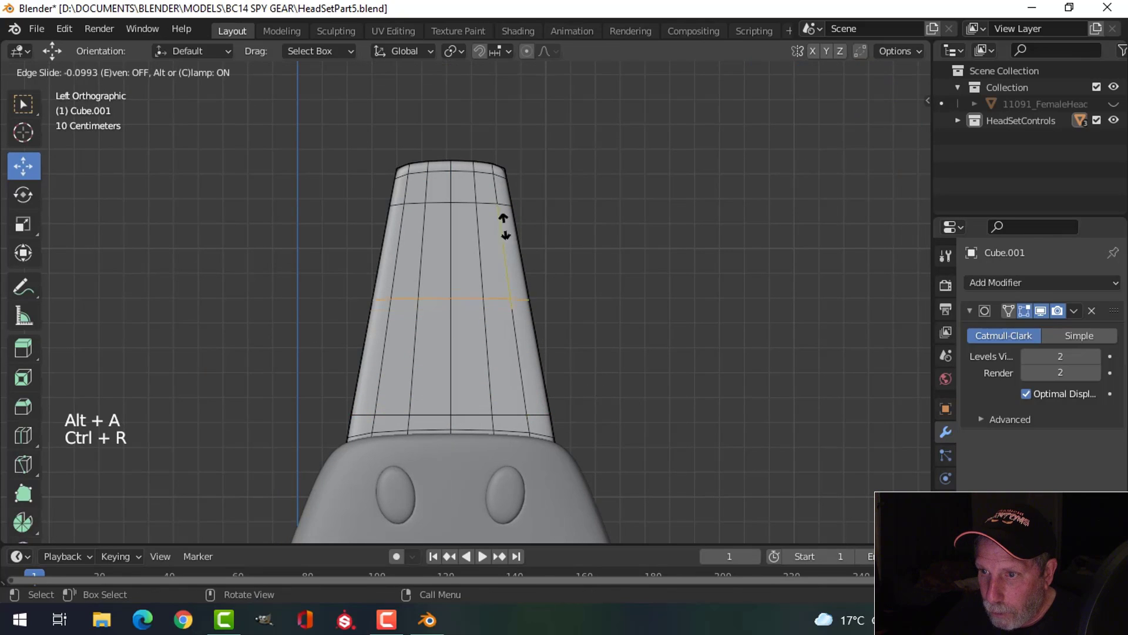
{"action": "left_click", "coordinate": [505, 180]}
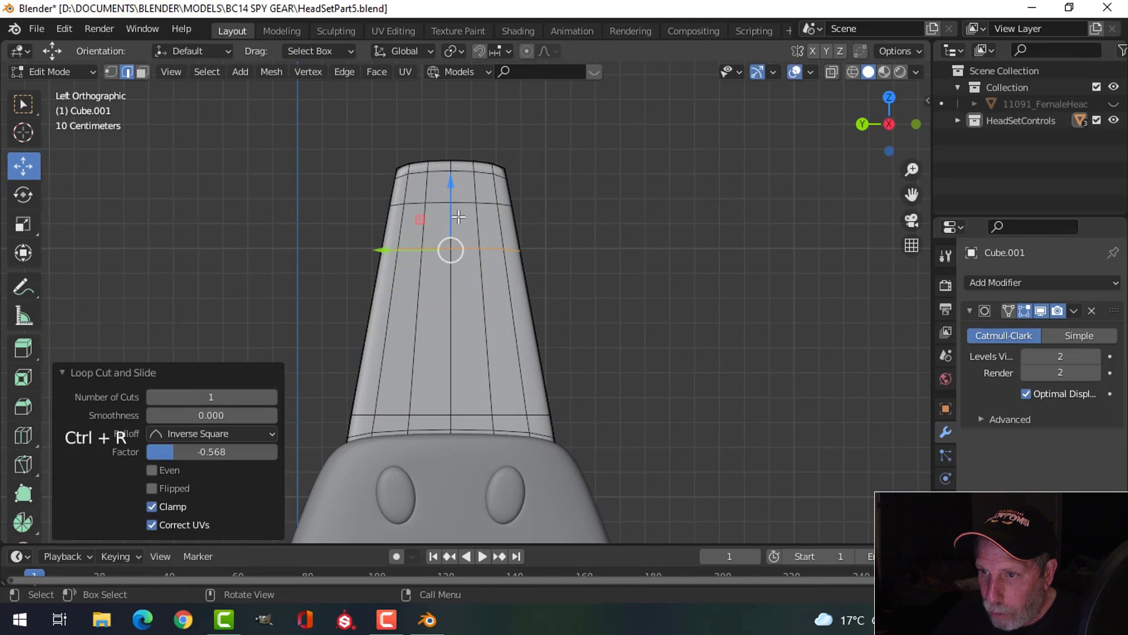
- Add three evenly spaced horizontal edge loops across the middle of the arm with a slide factor of 0
{"action": "key", "text": "alt+a"}
{"action": "key", "text": "ctrl+r"}
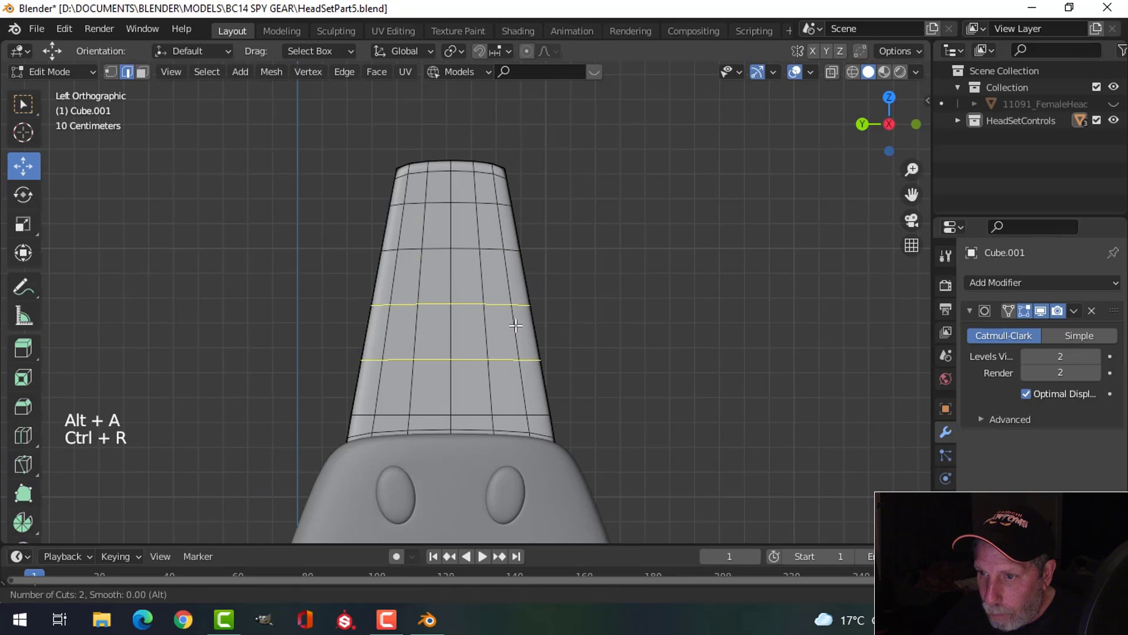
{"action": "left_click", "coordinate": [515, 325]}
{"action": "right_click", "coordinate": [601, 327]}
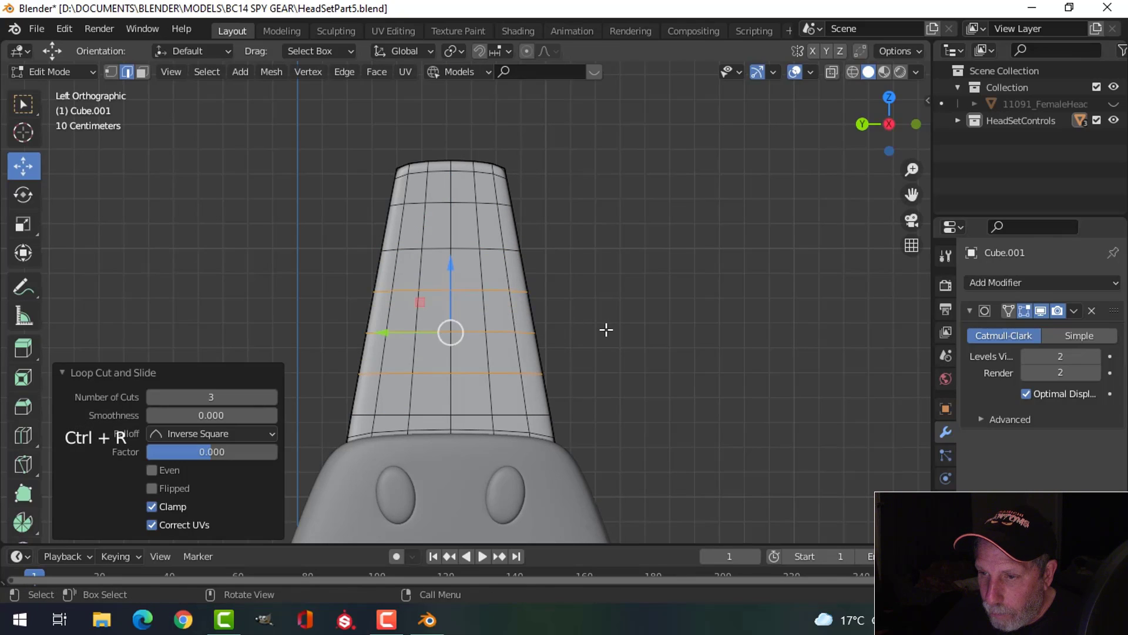
- Flatten the uppermost of the three new edge loops by scaling it to 0 along Z
{"action": "key", "text": "alt+a"}
{"action": "left_click", "coordinate": [466, 287], "text": "alt+shift"}
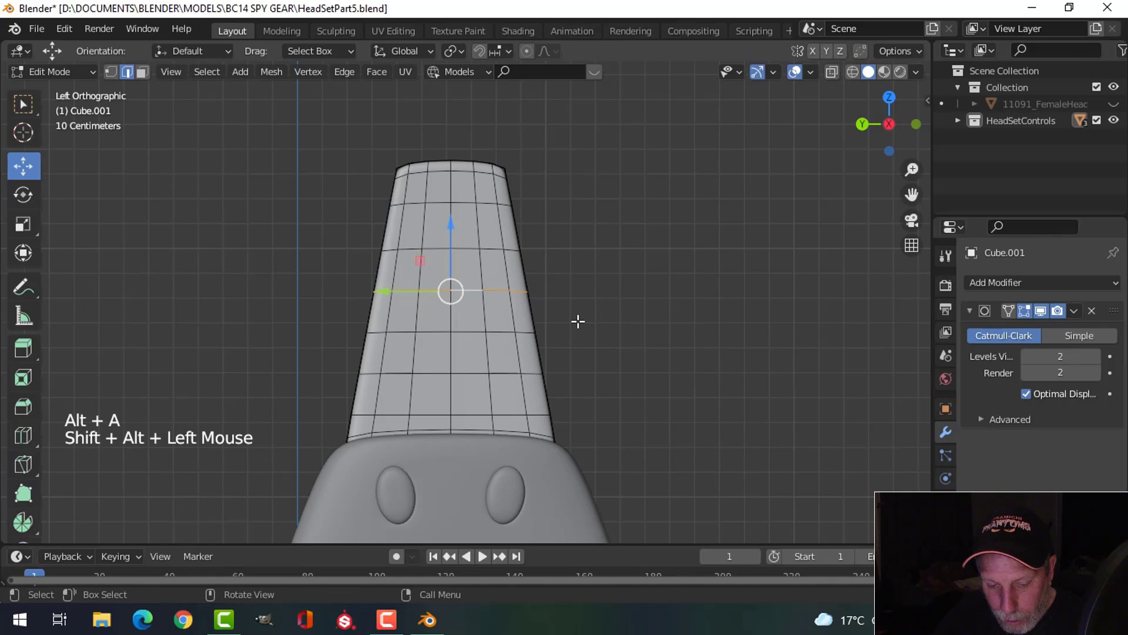
{"action": "key", "text": "s"}
{"action": "key", "text": "z"}
{"action": "key", "text": "Return"}
{"action": "key", "text": "alt+a"}
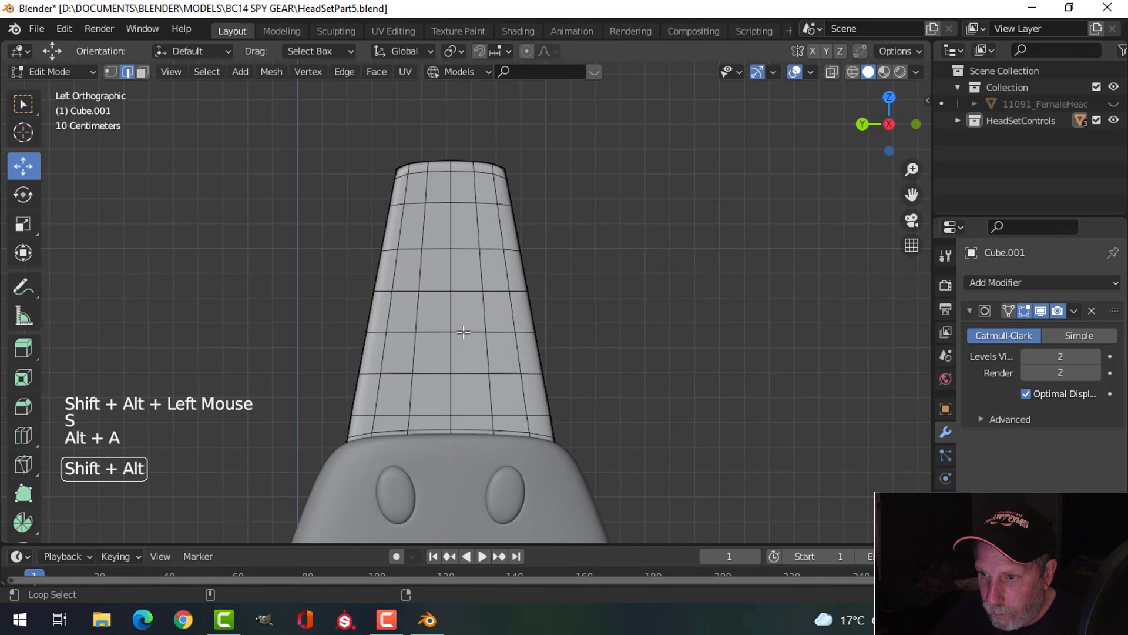
- Flatten the middle and the lowest of the three new edge loops separately, scaling each to 0 along Z
{"action": "left_click", "coordinate": [523, 332], "text": "alt+shift"}
{"action": "key", "text": "s"}
{"action": "key", "text": "z"}
{"action": "key", "text": "Return"}
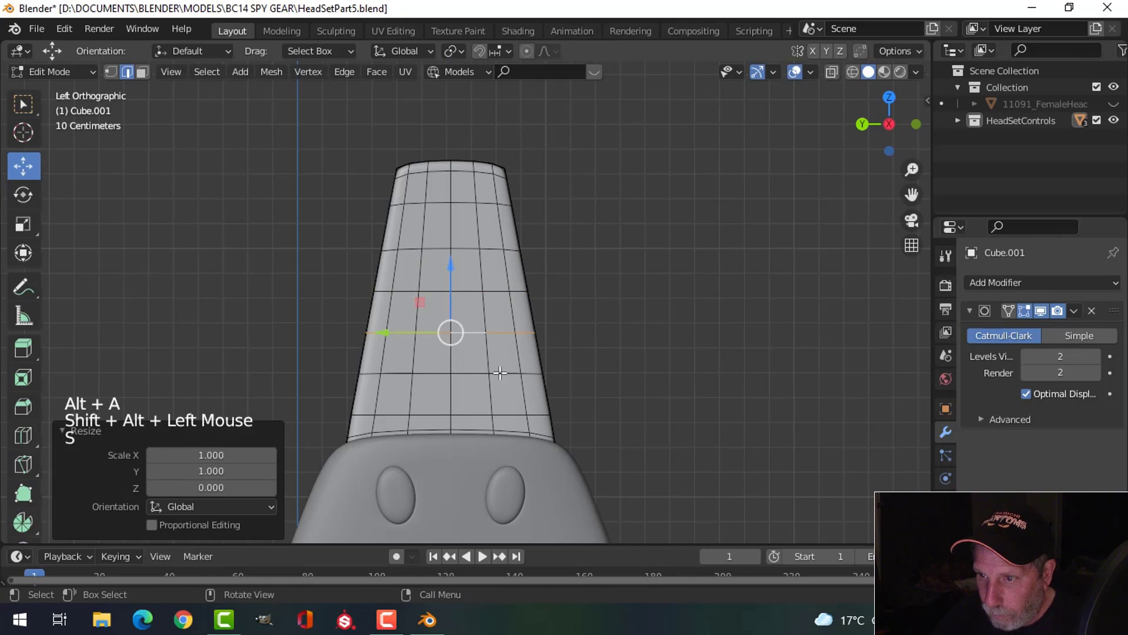
{"action": "key", "text": "alt+a"}
{"action": "left_click", "coordinate": [593, 369], "text": "alt+shift"}
{"action": "key", "text": "s"}
{"action": "key", "text": "z"}
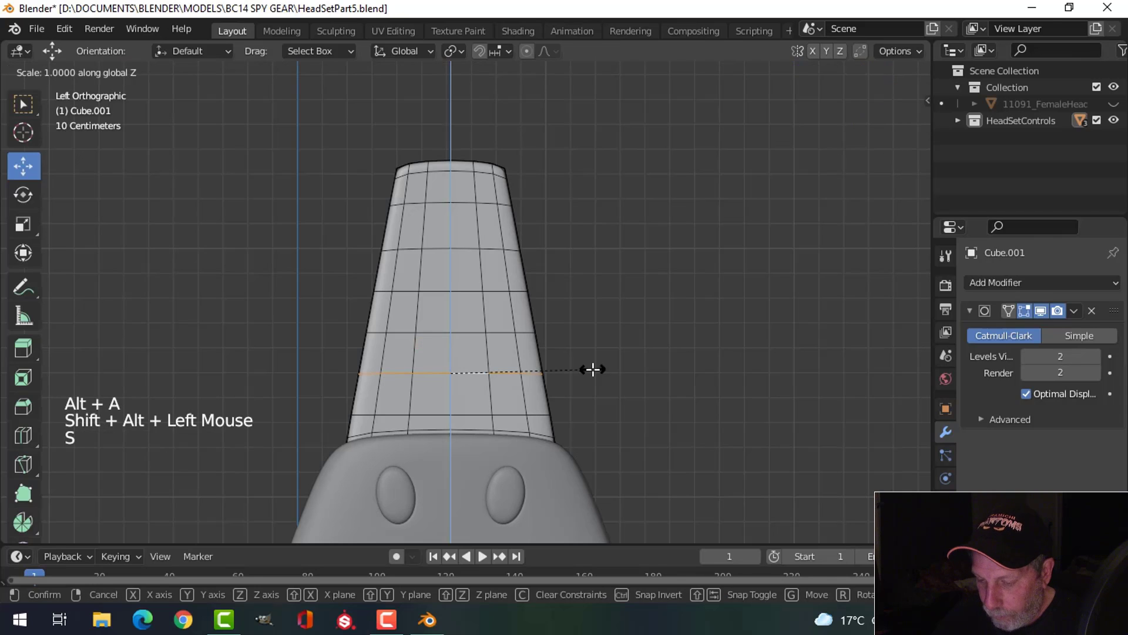
{"action": "key", "text": "Return"}
- Bevel the three flattened edge loops together with one segment, turning them into narrow horizontal bands around the arm
{"action": "key", "text": "alt+a"}
{"action": "left_click", "coordinate": [474, 332], "text": "alt+shift"}
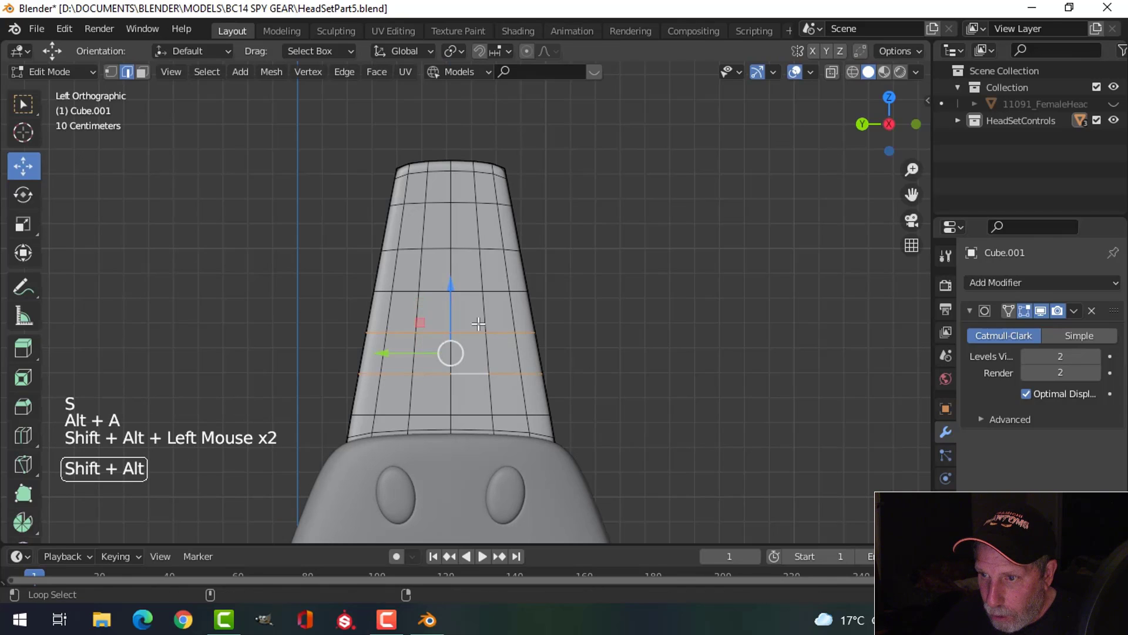
{"action": "left_click", "coordinate": [477, 292], "text": "alt+shift"}
{"action": "scroll", "coordinate": [564, 360], "scroll_direction": "up", "scroll_amount": 2}
{"action": "middle_click_drag", "start_coordinate": [565, 360], "coordinate": [593, 347], "text": "shift"}
{"action": "middle_click_drag", "start_coordinate": [593, 347], "coordinate": [635, 337]}
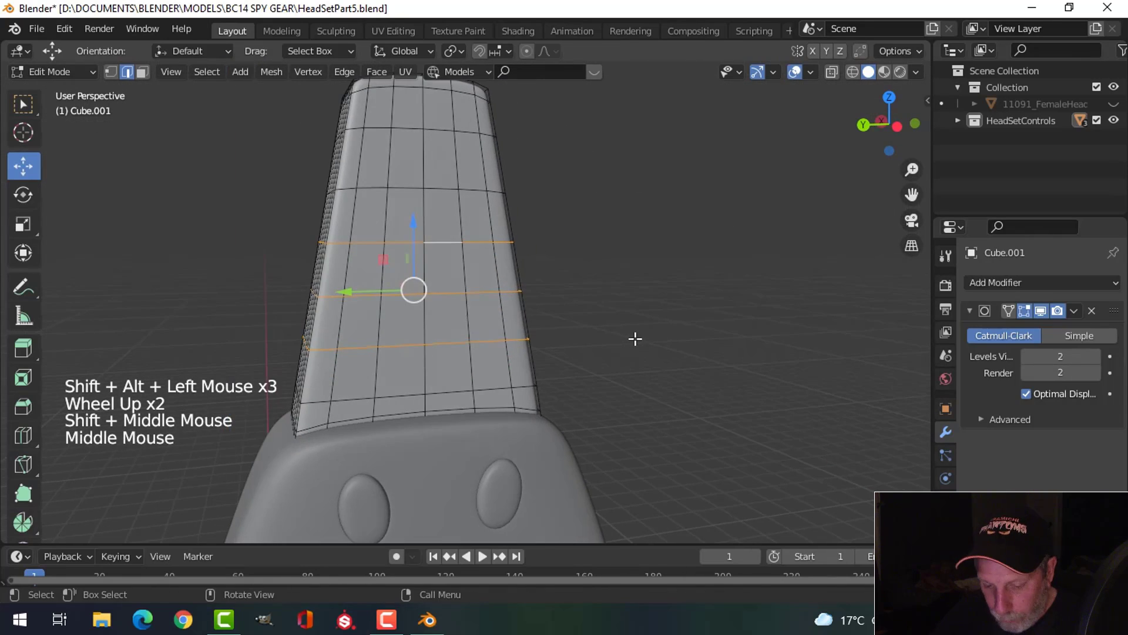
{"action": "key", "text": "ctrl+b"}
{"action": "key", "text": "shift"}
{"action": "mouse_move", "coordinate": [685, 388]}
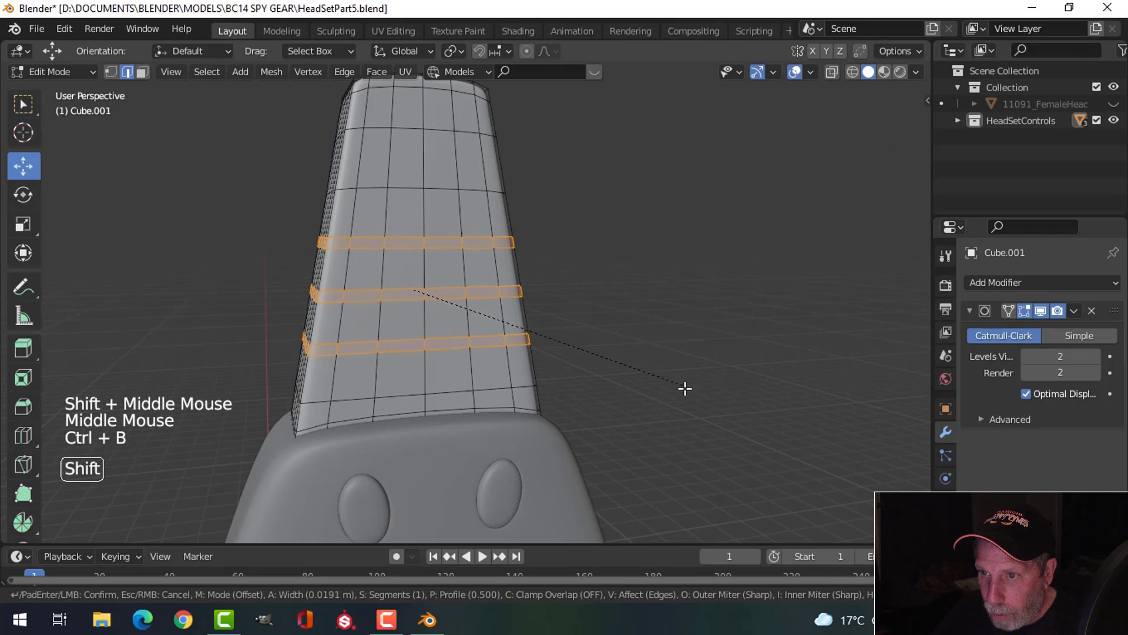
{"action": "left_click", "coordinate": [698, 408]}
- Extrude the four inner front faces of each of the three narrow bands slightly outward to form three horizontal ridges
{"action": "scroll", "coordinate": [521, 286], "scroll_direction": "up", "scroll_amount": 3}
{"action": "key", "text": "a"}
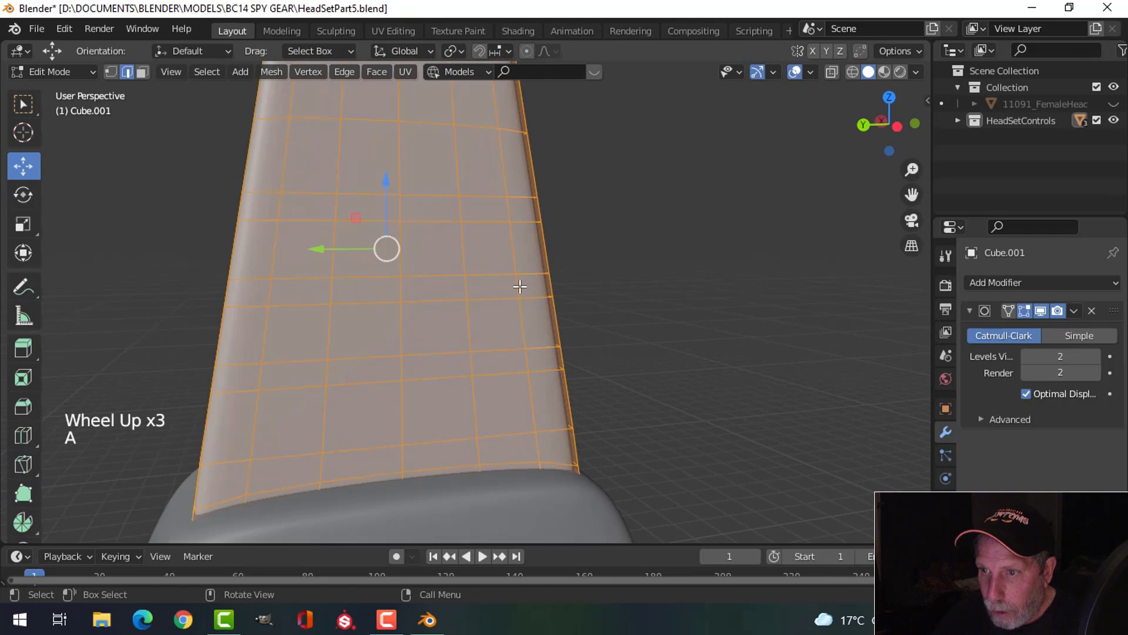
{"action": "key", "text": "alt+a"}
{"action": "middle_click_drag", "start_coordinate": [509, 282], "coordinate": [561, 229], "text": "shift"}
{"action": "key", "text": "3"}
{"action": "scroll", "coordinate": [560, 230], "scroll_direction": "up", "scroll_amount": 2}
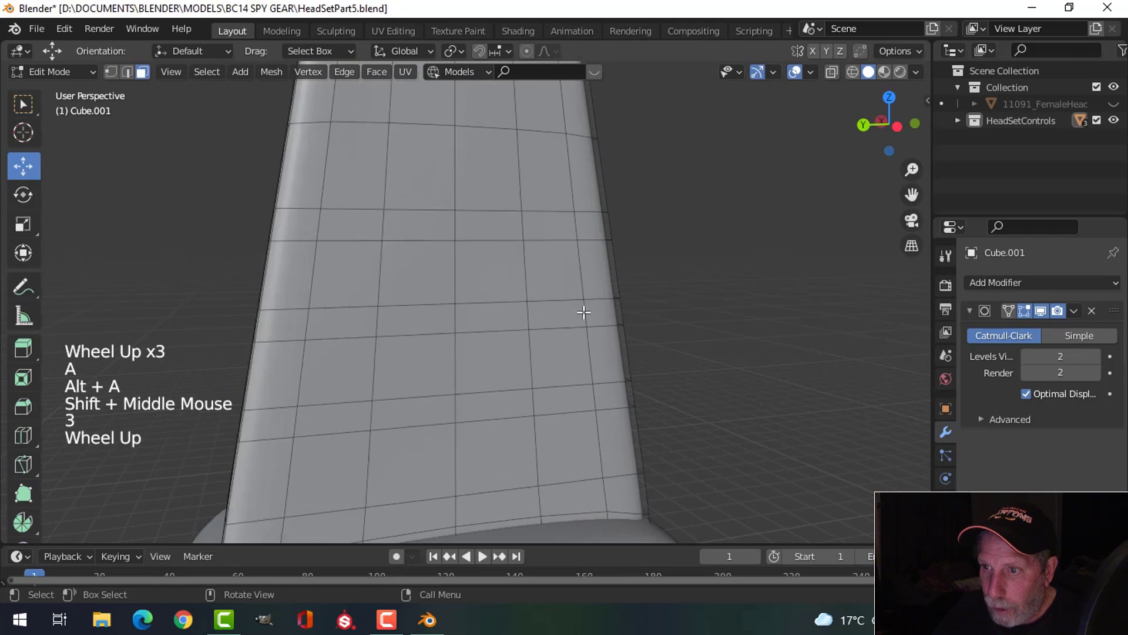
{"action": "key", "text": "x"}
{"action": "left_click", "coordinate": [545, 218]}
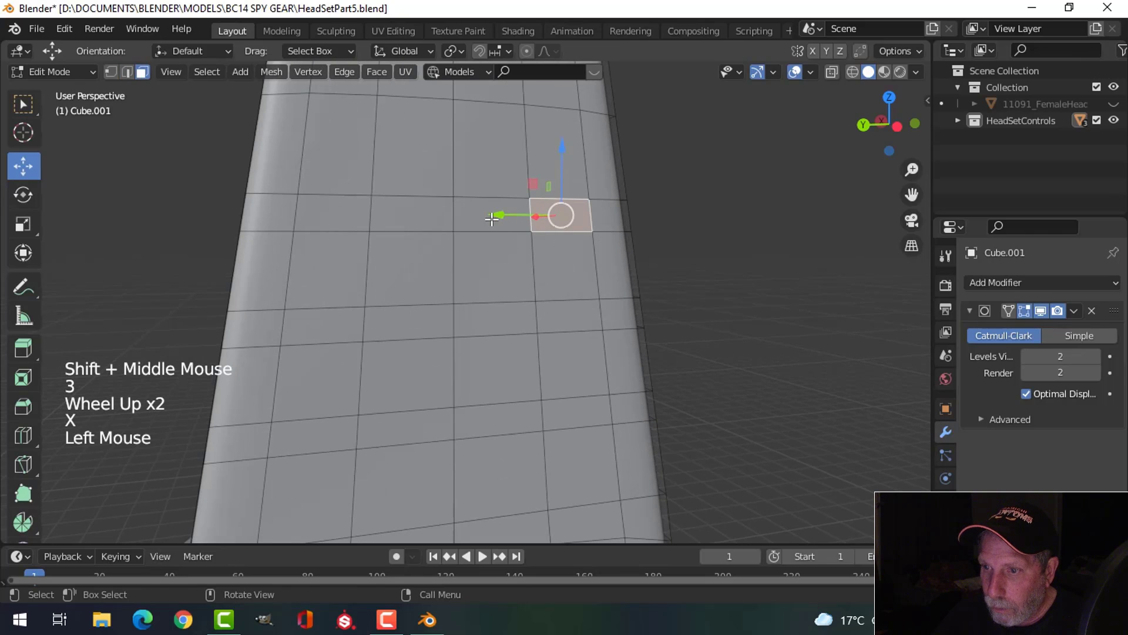
{"action": "key", "text": "c"}
{"action": "left_click_drag", "start_coordinate": [491, 223], "coordinate": [300, 214]}
{"action": "left_click", "coordinate": [351, 327]}
{"action": "left_click_drag", "start_coordinate": [379, 326], "coordinate": [542, 324]}
{"action": "mouse_move", "coordinate": [558, 420]}
{"action": "left_mouse_down"}
{"action": "mouse_move", "coordinate": [453, 411]}
{"action": "mouse_move", "coordinate": [373, 433]}
{"action": "mouse_move", "coordinate": [390, 390]}
{"action": "left_mouse_up"}
{"action": "mouse_move", "coordinate": [507, 379]}
{"action": "left_mouse_down", "text": "shift"}
{"action": "mouse_move", "coordinate": [597, 470]}
{"action": "mouse_move", "coordinate": [561, 460]}
{"action": "left_mouse_up", "text": "shift"}
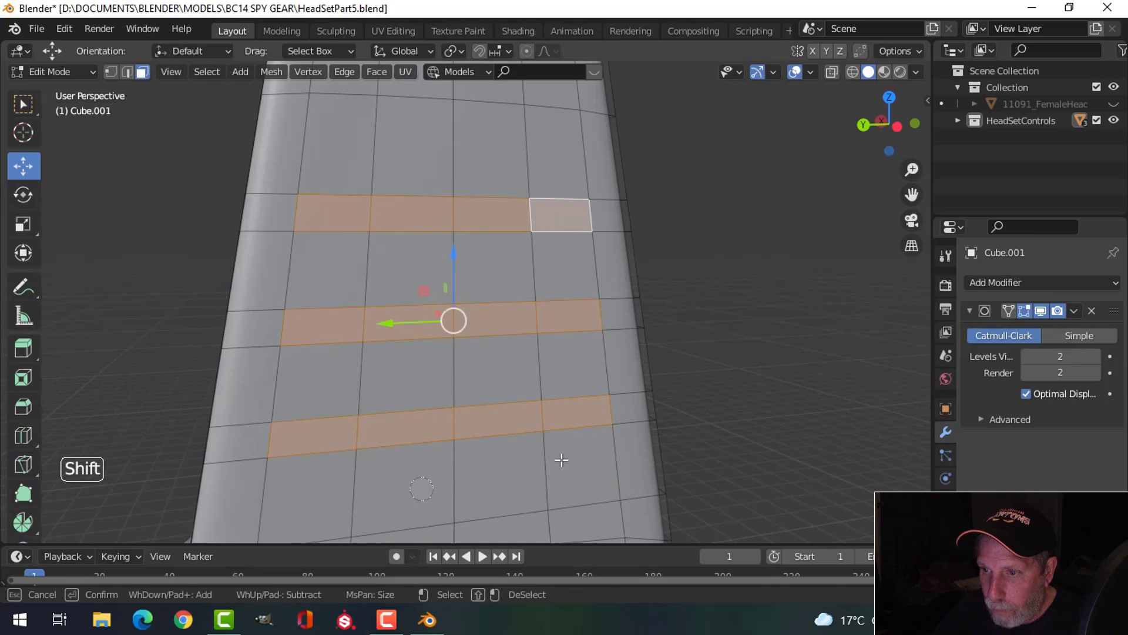
{"action": "scroll", "coordinate": [615, 410], "scroll_direction": "down", "scroll_amount": 3}
{"action": "middle_click_drag", "start_coordinate": [584, 390], "coordinate": [683, 386]}
{"action": "key", "text": "e"}
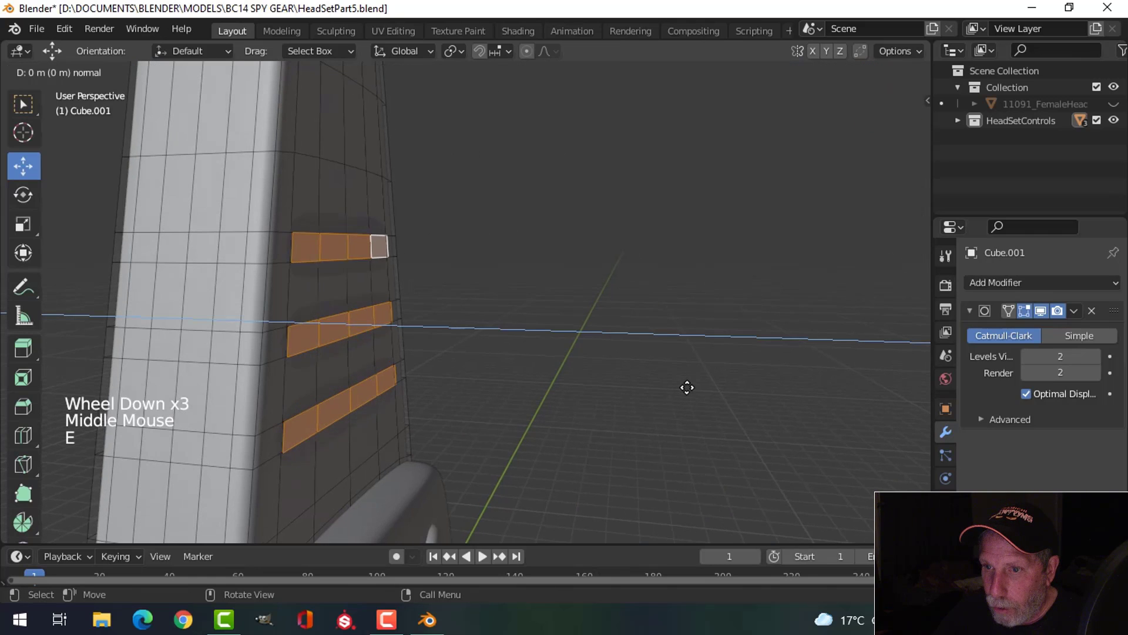
{"action": "left_click", "coordinate": [698, 387]}
{"action": "middle_click_drag", "start_coordinate": [513, 371], "coordinate": [478, 387]}
{"action": "middle_click_drag", "start_coordinate": [501, 235], "coordinate": [499, 308], "text": "shift"}
{"action": "key", "text": "alt+a"}
{"action": "key", "text": "3"}
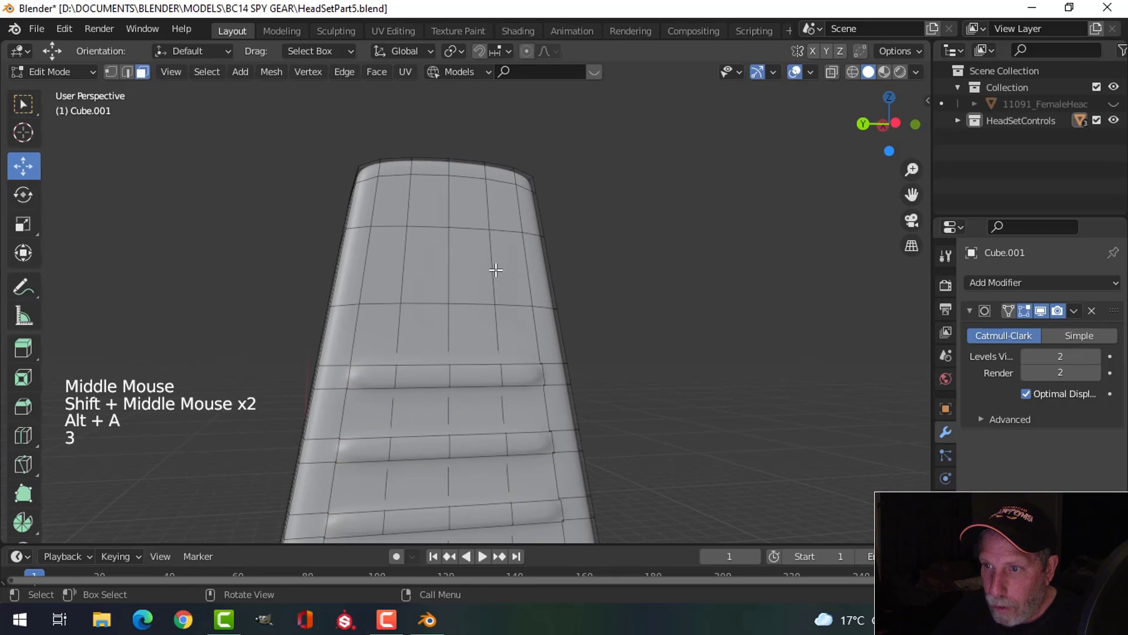
{"action": "key", "text": "c"}
{"action": "left_click", "coordinate": [492, 269]}
{"action": "scroll", "coordinate": [541, 264], "scroll_direction": "up", "scroll_amount": 2}
{"action": "middle_click_drag", "start_coordinate": [541, 264], "coordinate": [588, 291], "text": "shift"}
{"action": "key", "text": "alt+a"}
- Flatten the horizontal edge loop just below the arm's top rim by scaling it to 0 along Z
{"action": "key", "text": "2"}
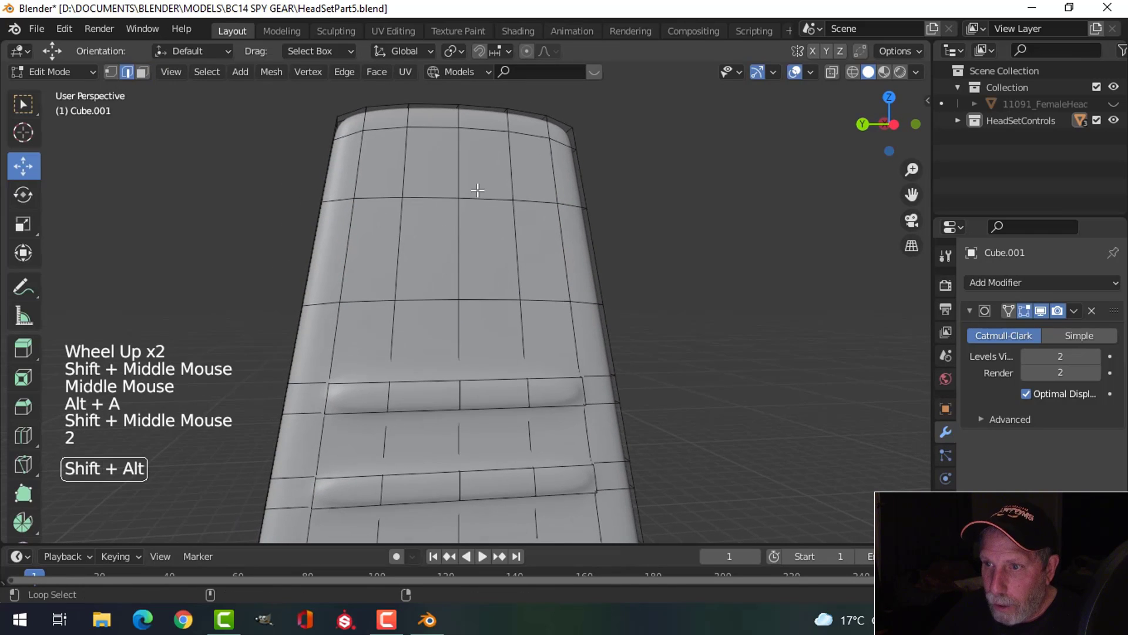
{"action": "left_click", "coordinate": [474, 197], "text": "alt+shift"}
{"action": "key", "text": "ctrl+KP_3"}
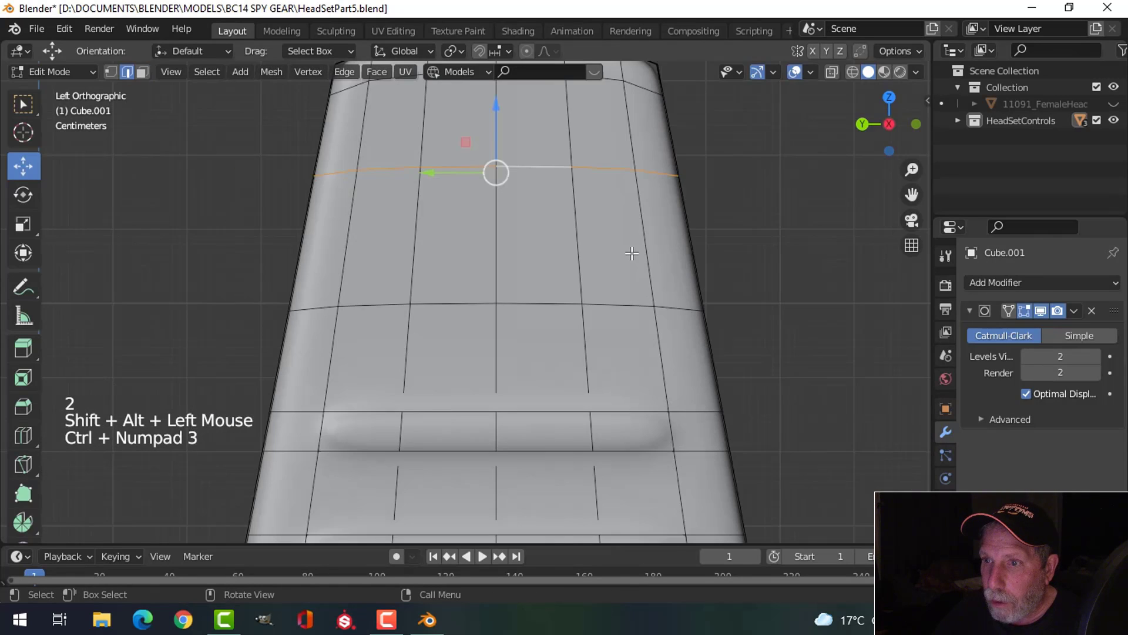
{"action": "scroll", "coordinate": [632, 253], "scroll_direction": "down", "scroll_amount": 2}
{"action": "key", "text": "s"}
{"action": "key", "text": "z"}
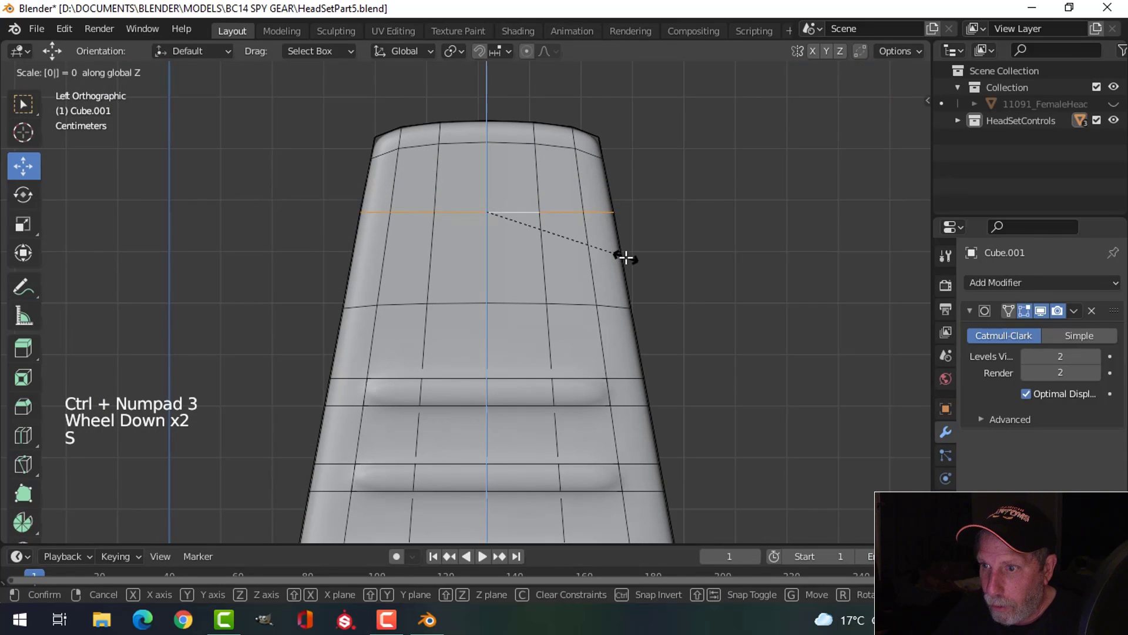
{"action": "key", "text": "Return"}
- Flatten the edge loop directly above the uppermost ridge by scaling it to 0 along Z
{"action": "key", "text": "alt+a"}
{"action": "left_click", "coordinate": [637, 294], "text": "alt+shift"}
{"action": "key", "text": "s"}
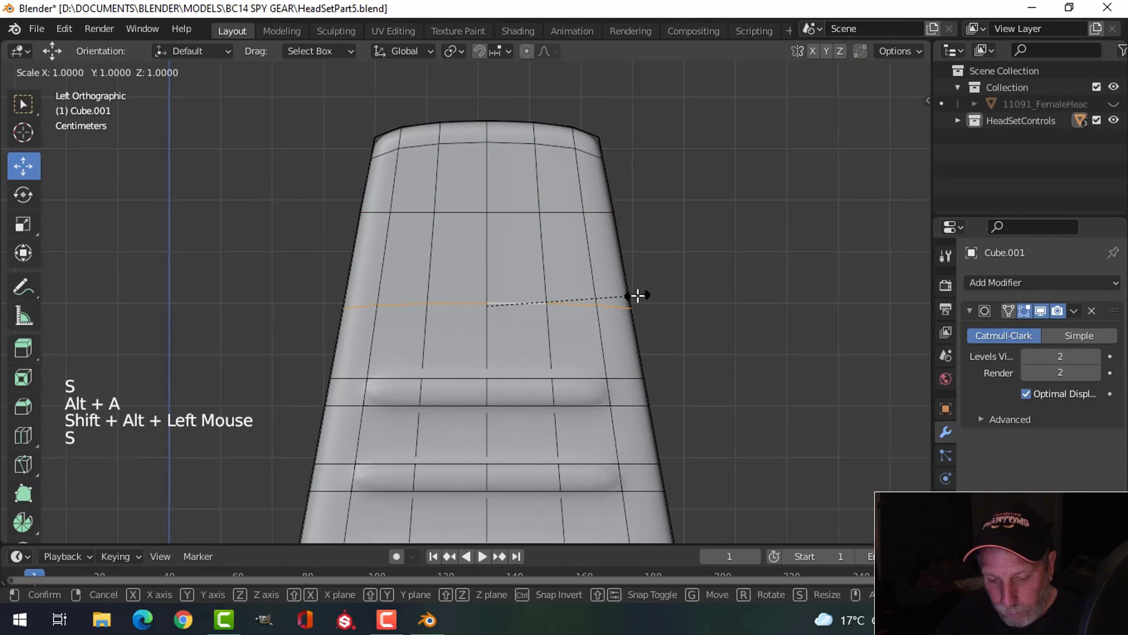
{"action": "key", "text": "z"}
{"action": "key", "text": "Return"}
{"action": "key", "text": "alt+a"}
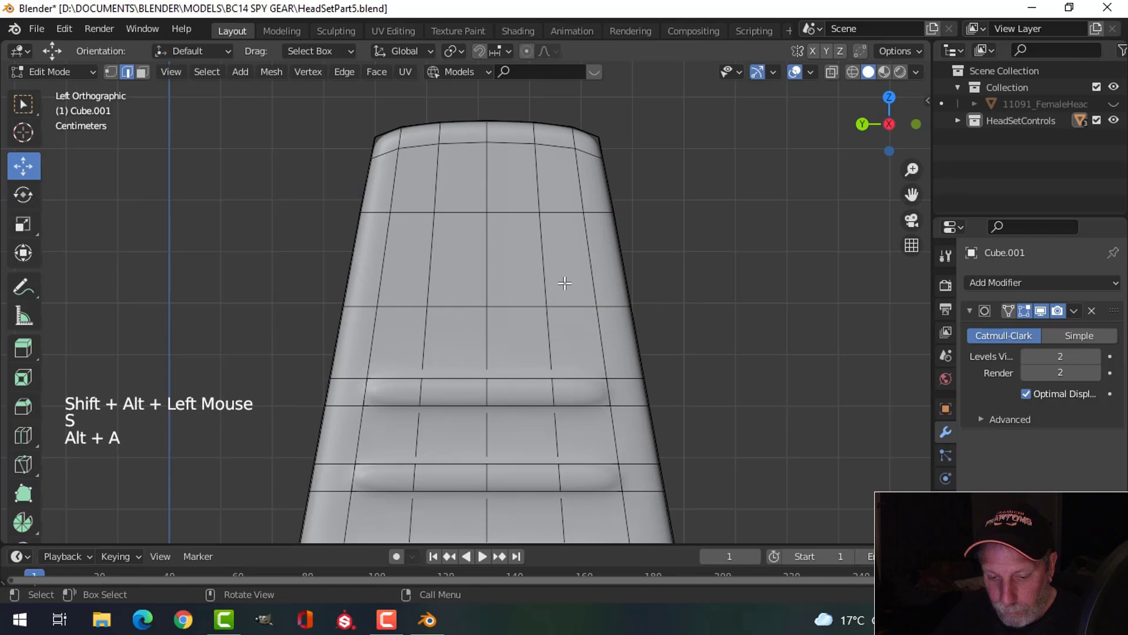
- Inset the four front faces between the two flattened upper loops with a thickness of about 0.0097 m
{"action": "key", "text": "3"}
{"action": "key", "text": "c"}
{"action": "left_click_drag", "start_coordinate": [552, 269], "coordinate": [449, 271]}
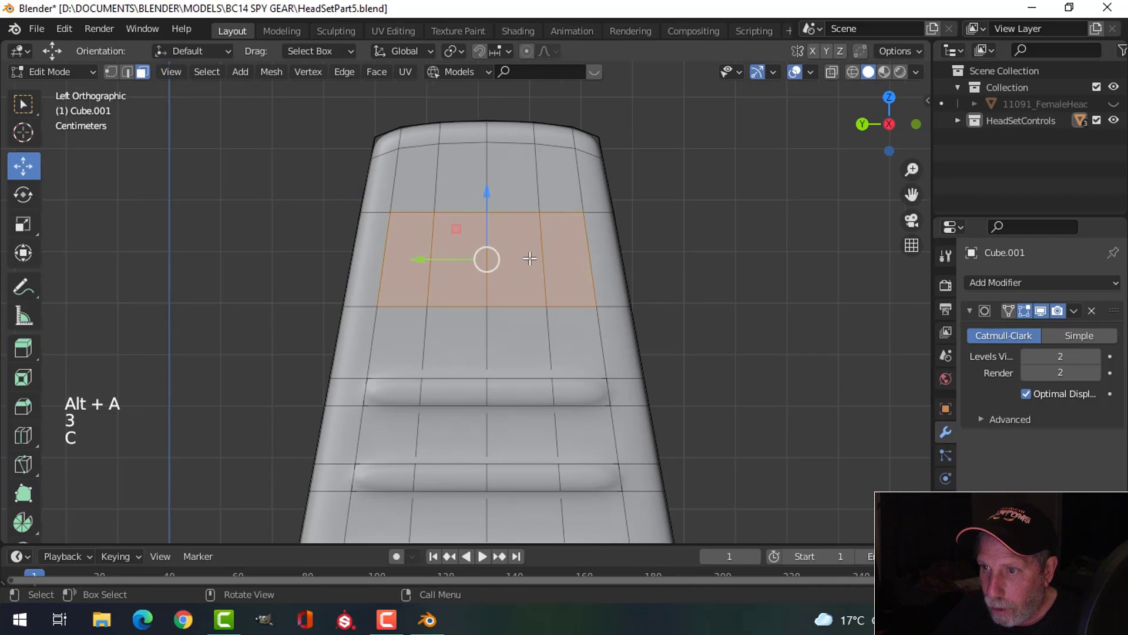
{"action": "scroll", "coordinate": [524, 254], "scroll_direction": "down", "scroll_amount": 2}
{"action": "middle_click_drag", "start_coordinate": [523, 254], "coordinate": [558, 276], "text": "shift"}
{"action": "middle_click_drag", "start_coordinate": [558, 276], "coordinate": [645, 329]}
{"action": "scroll", "coordinate": [583, 276], "scroll_direction": "up", "scroll_amount": 3}
{"action": "key", "text": "i"}
{"action": "left_click", "coordinate": [592, 300]}
- Extrude the inset faces inward twice, the second time by about 0.022 m, to form a rounded recess above the ridges
{"action": "key", "text": "e"}
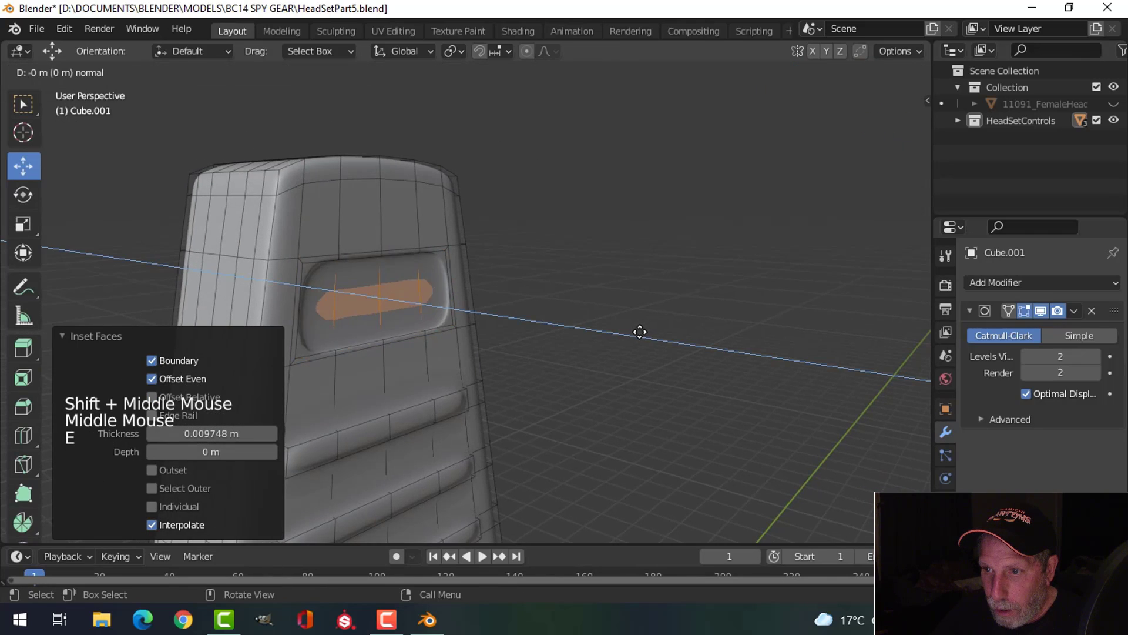
{"action": "left_click", "coordinate": [640, 332]}
{"action": "key", "text": "e"}
{"action": "left_click", "coordinate": [633, 335]}
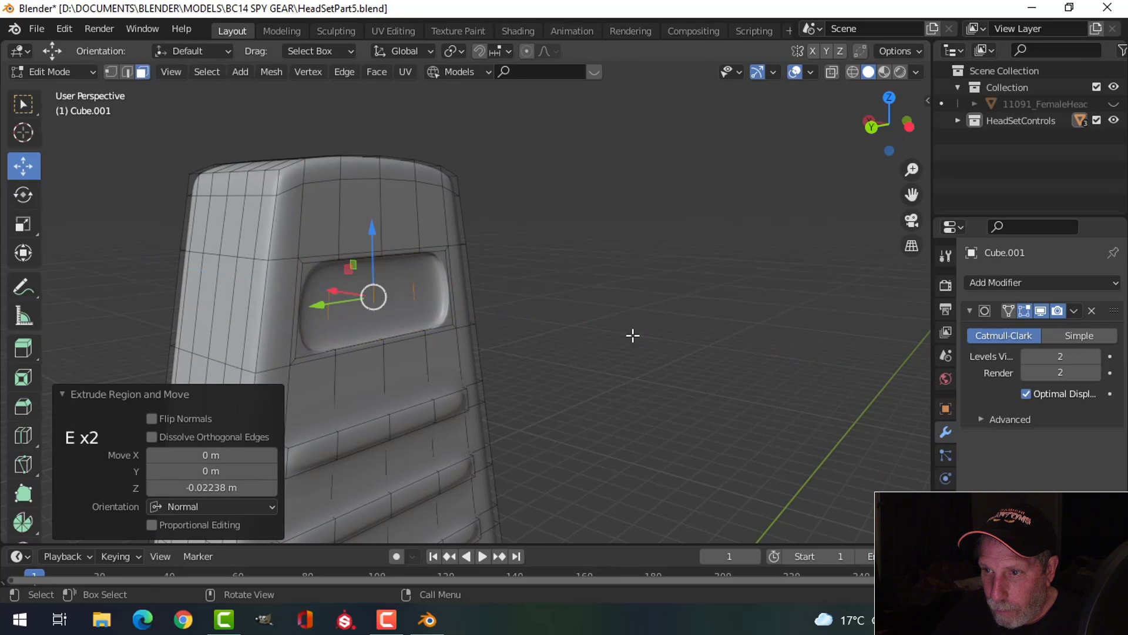
{"action": "key", "text": "Tab"}
{"action": "middle_click_drag", "start_coordinate": [616, 337], "coordinate": [508, 337]}
{"action": "key", "text": "Tab"}
{"action": "scroll", "coordinate": [502, 341], "scroll_direction": "down", "scroll_amount": 3}
{"action": "key", "text": "alt+a"}
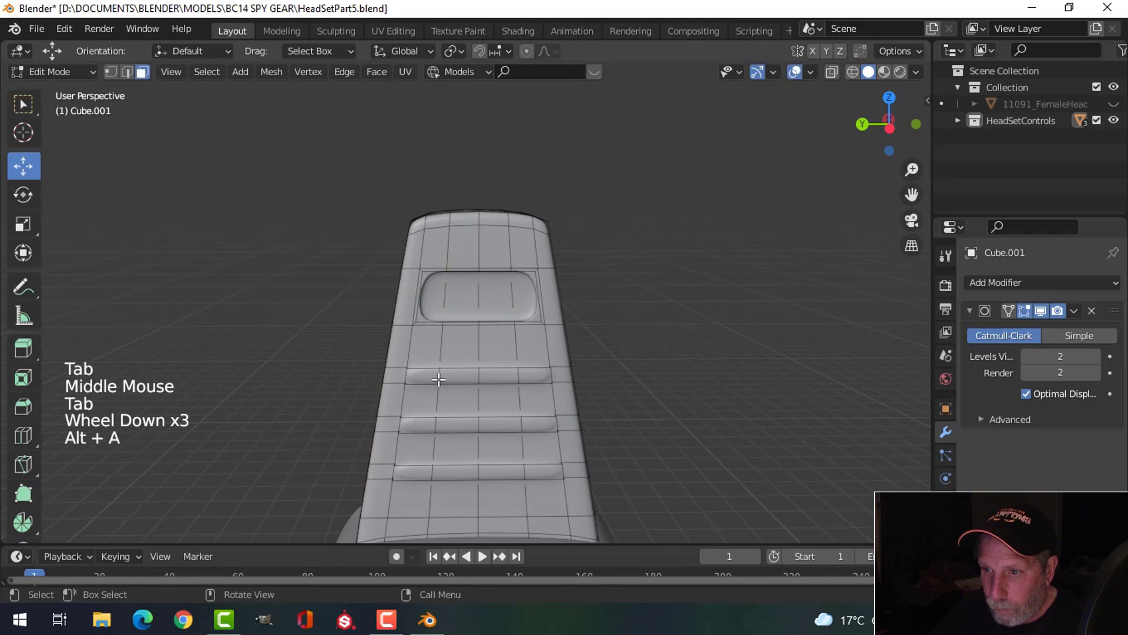
- Add a lengthwise edge loop near each end of the ridges, the first with a slide factor of 0.400, to sharpen their ends
{"action": "key", "text": "ctrl+r"}
{"action": "left_click", "coordinate": [414, 378]}
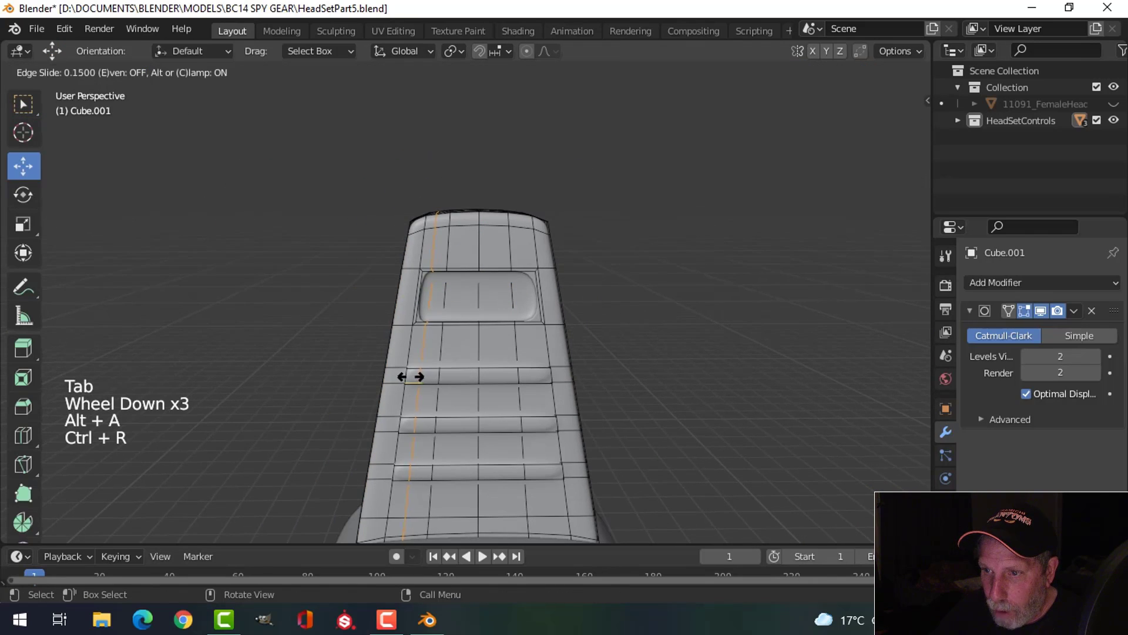
{"action": "left_click", "coordinate": [408, 376]}
{"action": "key", "text": "ctrl+r"}
{"action": "left_click", "coordinate": [536, 372]}
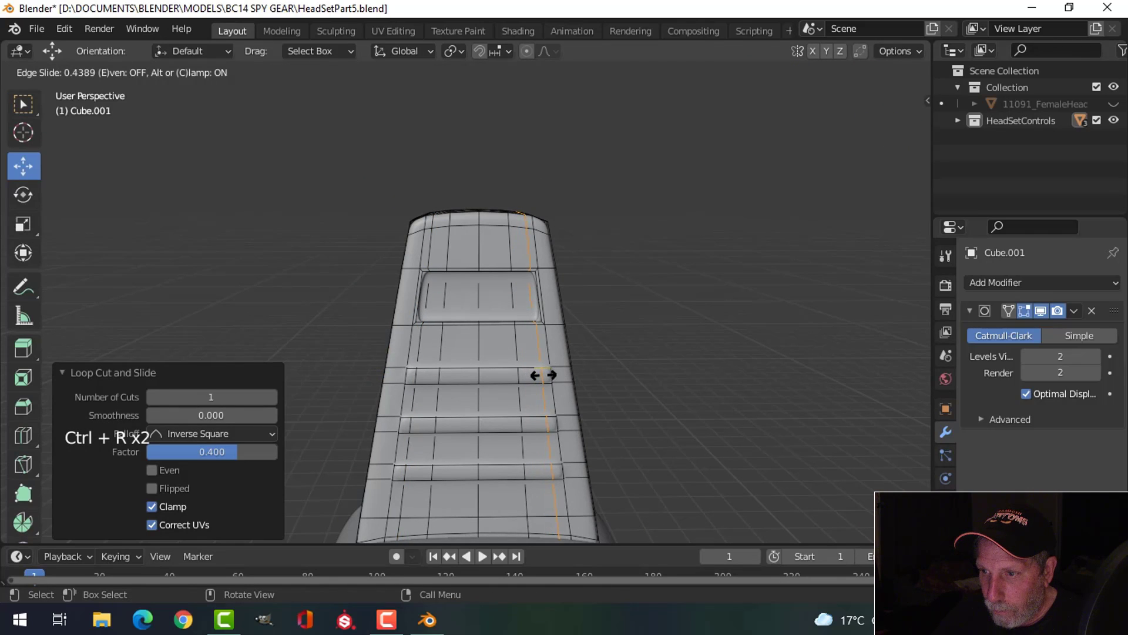
{"action": "left_click", "coordinate": [540, 376]}
- Examine the arm's recess and ridges in Object Mode from several angles and distances
{"action": "key", "text": "Tab"}
{"action": "scroll", "coordinate": [624, 365], "scroll_direction": "down", "scroll_amount": 3}
{"action": "key", "text": "alt+a"}
{"action": "middle_click_drag", "start_coordinate": [624, 365], "coordinate": [508, 297]}
{"action": "scroll", "coordinate": [565, 329], "scroll_direction": "up", "scroll_amount": 4}
{"action": "scroll", "coordinate": [523, 315], "scroll_direction": "up", "scroll_amount": 4}
{"action": "scroll", "coordinate": [637, 430], "scroll_direction": "down", "scroll_amount": 6}
{"action": "left_click", "coordinate": [508, 297]}
{"action": "mouse_move", "coordinate": [605, 330]}
{"action": "middle_mouse_down"}
{"action": "mouse_move", "coordinate": [569, 322]}
{"action": "mouse_move", "coordinate": [619, 338]}
{"action": "middle_mouse_up"}
- Select the whole topmost row of the arm's vertices in Edit Mode, using wireframe shading and the left orthographic view
{"action": "key", "text": "ctrl+KP_3"}
{"action": "key", "text": "Tab"}
{"action": "scroll", "coordinate": [549, 308], "scroll_direction": "up", "scroll_amount": 3}
{"action": "key", "text": "alt+a"}
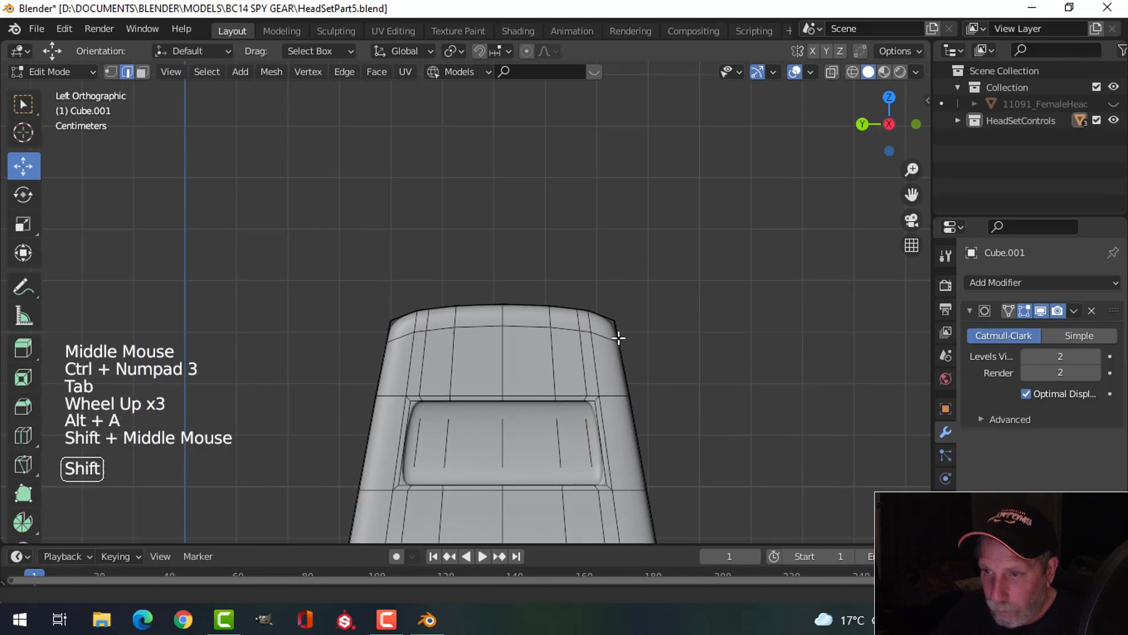
{"action": "key", "text": "z"}
{"action": "key", "text": "1"}
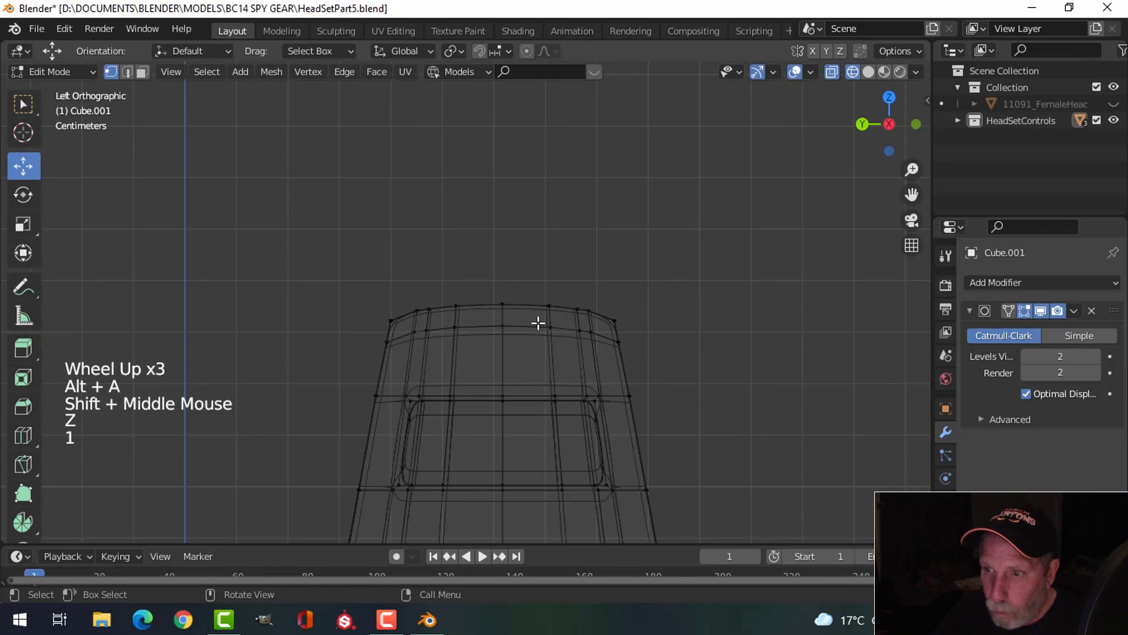
{"action": "scroll", "coordinate": [536, 323], "scroll_direction": "up", "scroll_amount": 2}
{"action": "key", "text": "b"}
{"action": "left_click_drag", "start_coordinate": [292, 280], "coordinate": [368, 329]}
{"action": "key", "text": "b"}
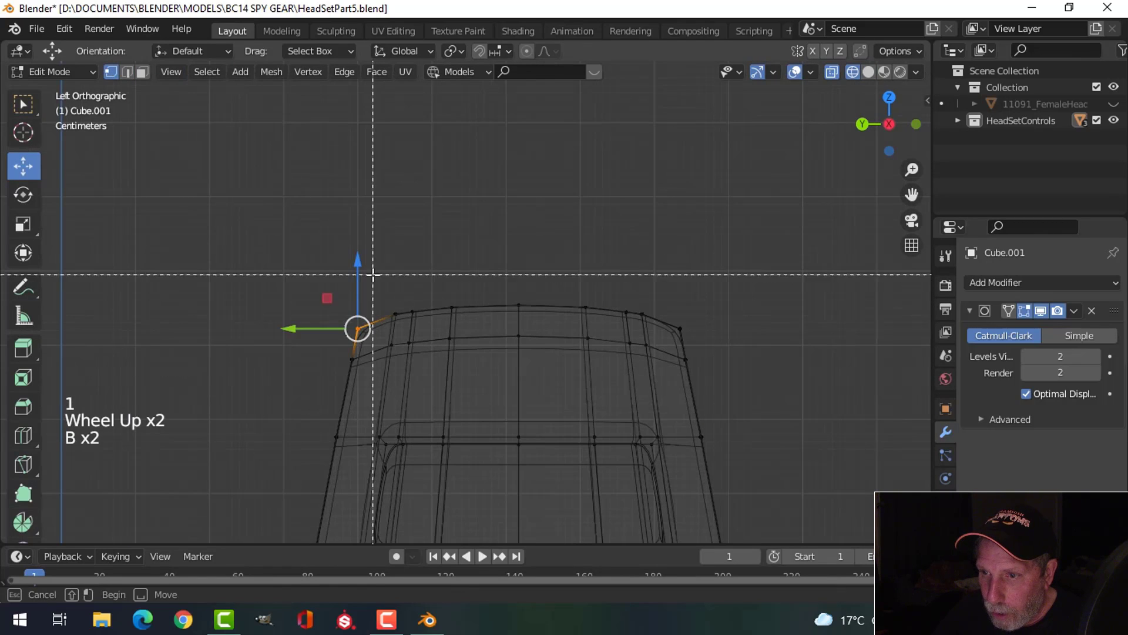
{"action": "left_click_drag", "start_coordinate": [373, 274], "coordinate": [697, 335]}
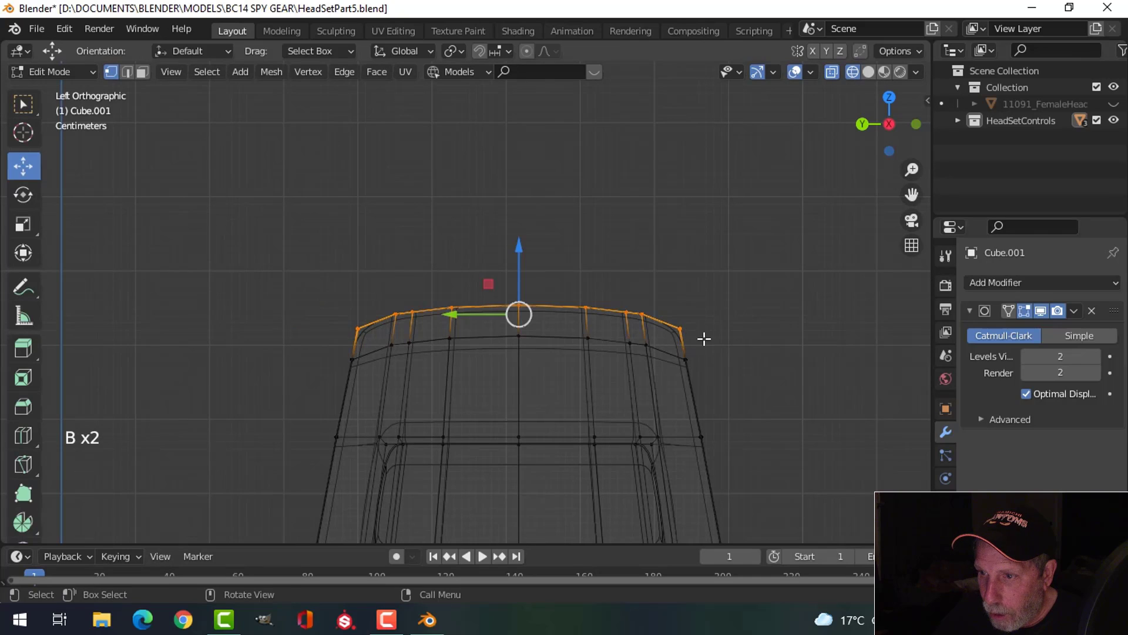
{"action": "key", "text": "s"}
{"action": "key", "text": "z"}
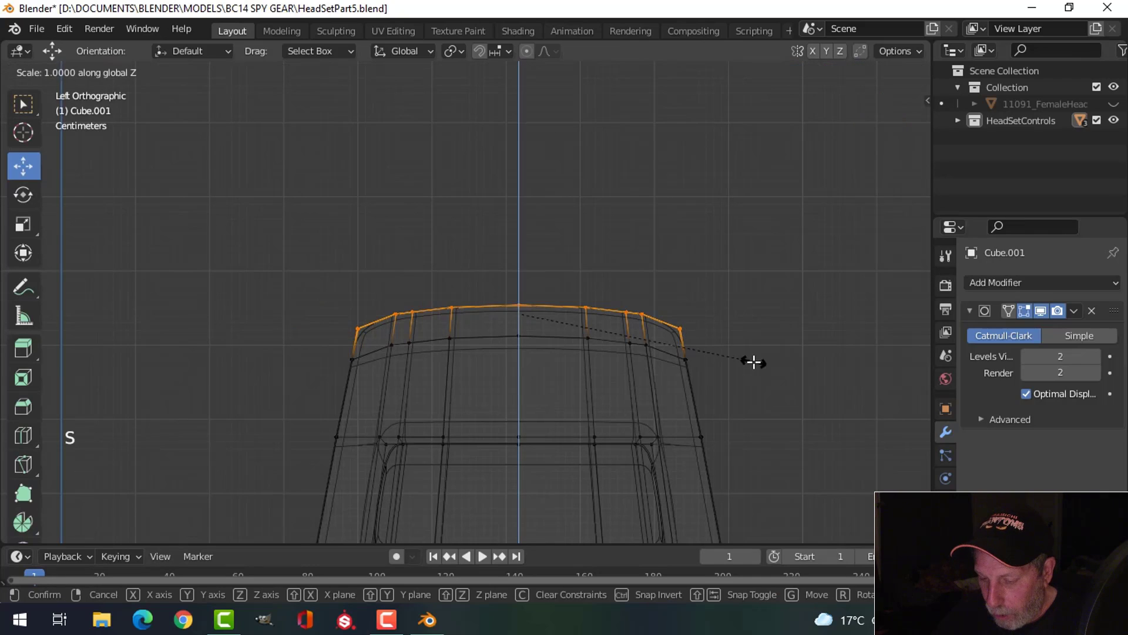
{"action": "key", "text": "0"}
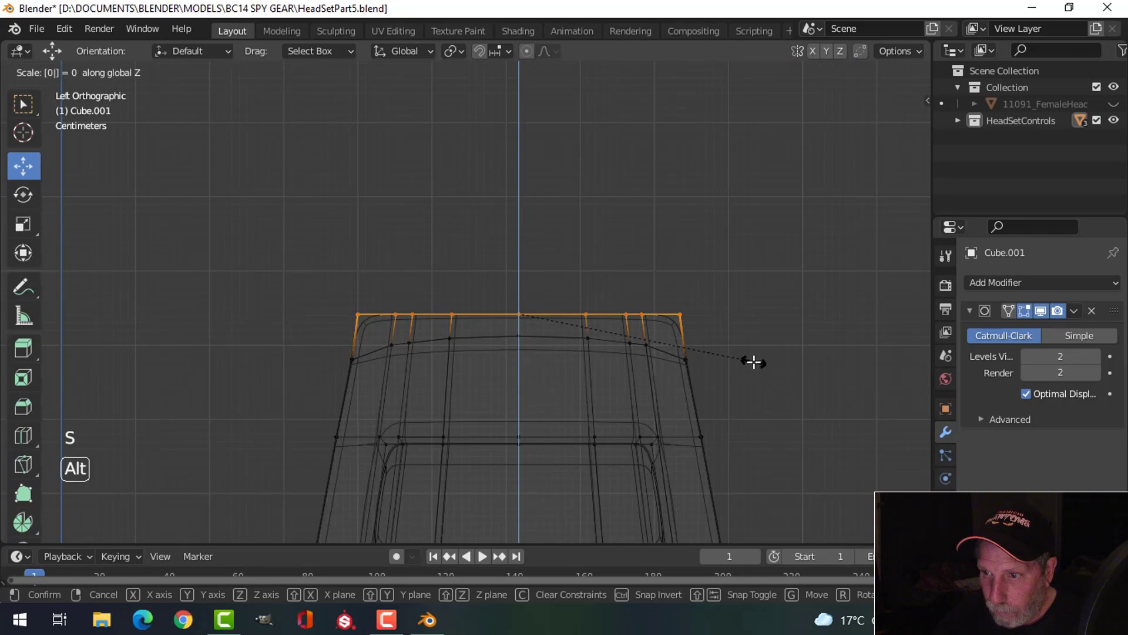
{"action": "key", "text": "Escape"}
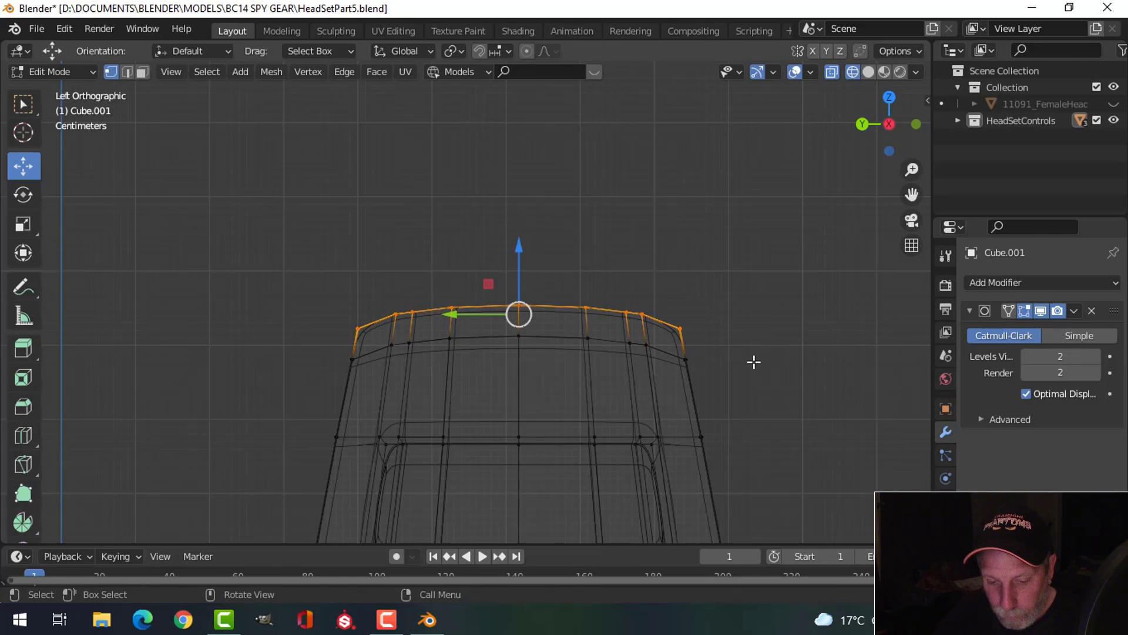
- Flatten the arm's top row of vertices by scaling it to 0 along Z, then return to Object Mode
{"action": "key", "text": "s"}
{"action": "key", "text": "z"}
{"action": "key", "text": "0"}
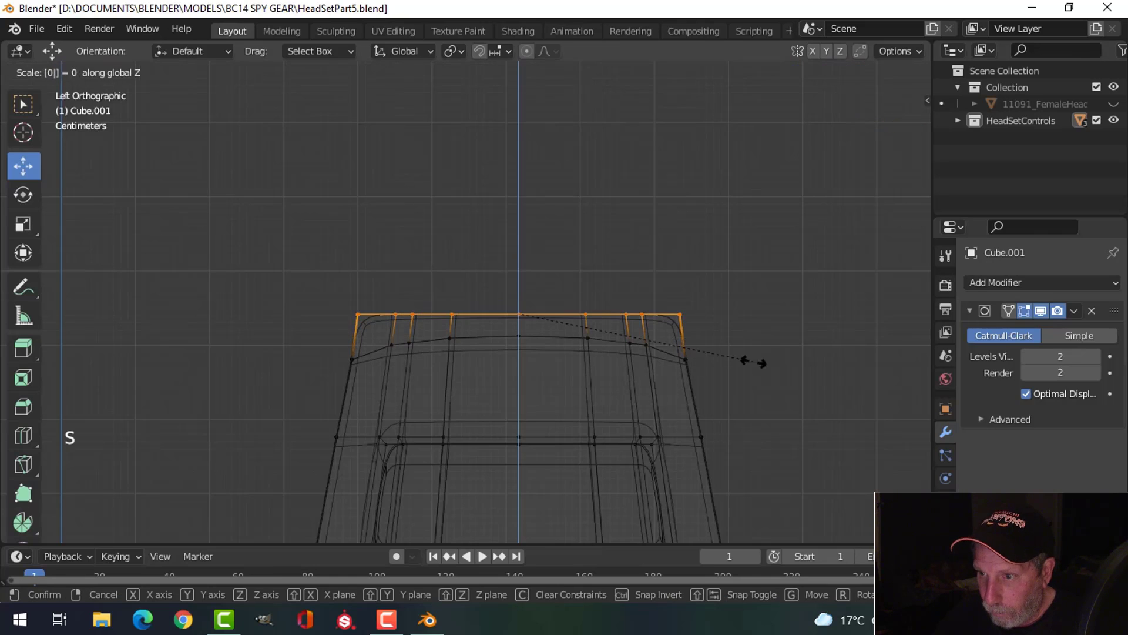
{"action": "key", "text": "Return"}
{"action": "key", "text": "alt+a"}
{"action": "key", "text": "Tab"}
{"action": "scroll", "coordinate": [784, 356], "scroll_direction": "down", "scroll_amount": 3}
{"action": "key", "text": "alt+a"}
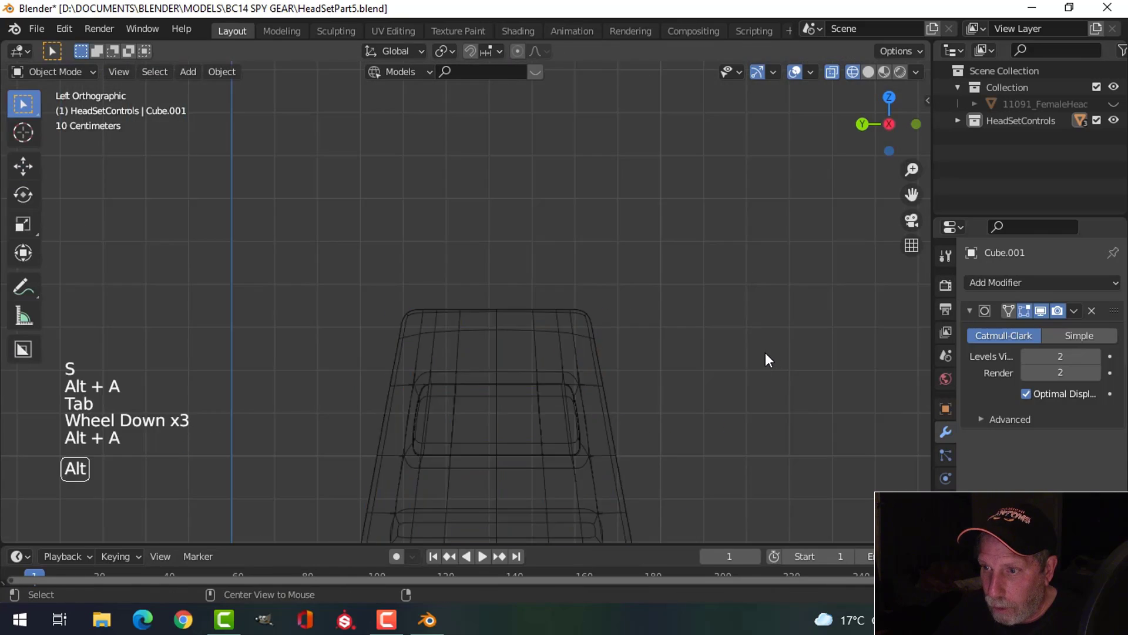
- Return to solid shading and open the earpiece body in Edit Mode with edge selection and nothing selected
{"action": "key", "text": "z"}
{"action": "scroll", "coordinate": [686, 333], "scroll_direction": "down", "scroll_amount": 2}
{"action": "mouse_move", "coordinate": [685, 333]}
{"action": "middle_mouse_down"}
{"action": "mouse_move", "coordinate": [605, 404]}
{"action": "mouse_move", "coordinate": [623, 371]}
{"action": "mouse_move", "coordinate": [597, 355]}
{"action": "mouse_move", "coordinate": [541, 397]}
{"action": "mouse_move", "coordinate": [451, 378]}
{"action": "middle_mouse_up"}
{"action": "scroll", "coordinate": [623, 371], "scroll_direction": "down", "scroll_amount": 3}
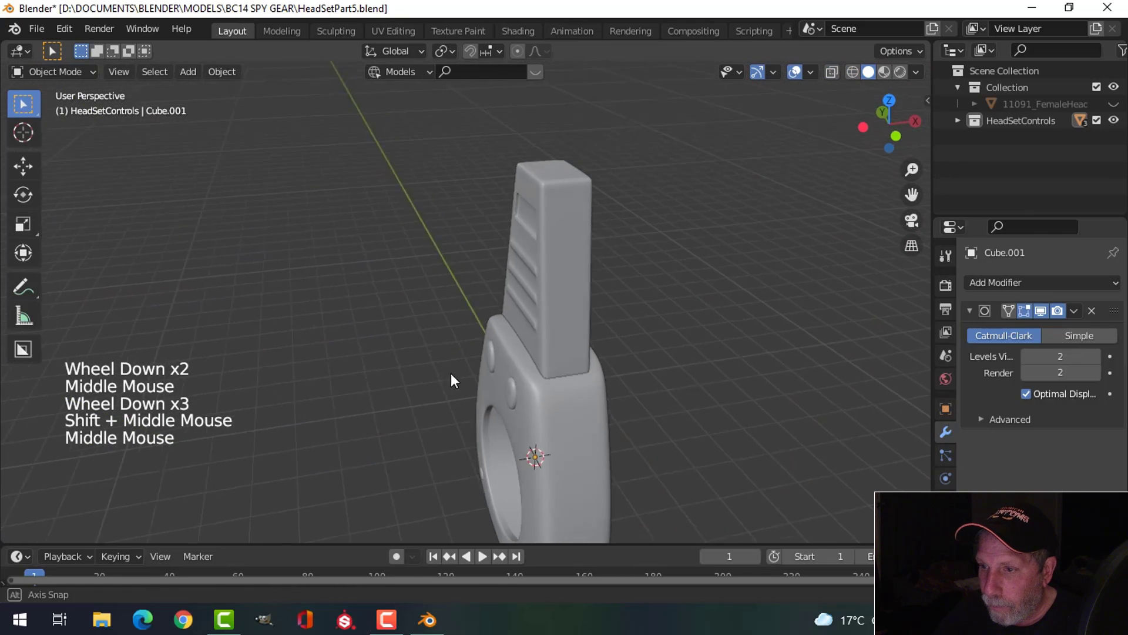
{"action": "middle_click_drag", "start_coordinate": [535, 361], "coordinate": [547, 314], "text": "shift"}
{"action": "left_click", "coordinate": [544, 299]}
{"action": "key", "text": "Tab"}
{"action": "scroll", "coordinate": [547, 308], "scroll_direction": "up", "scroll_amount": 2}
{"action": "key", "text": "alt+a"}
{"action": "key", "text": "2"}
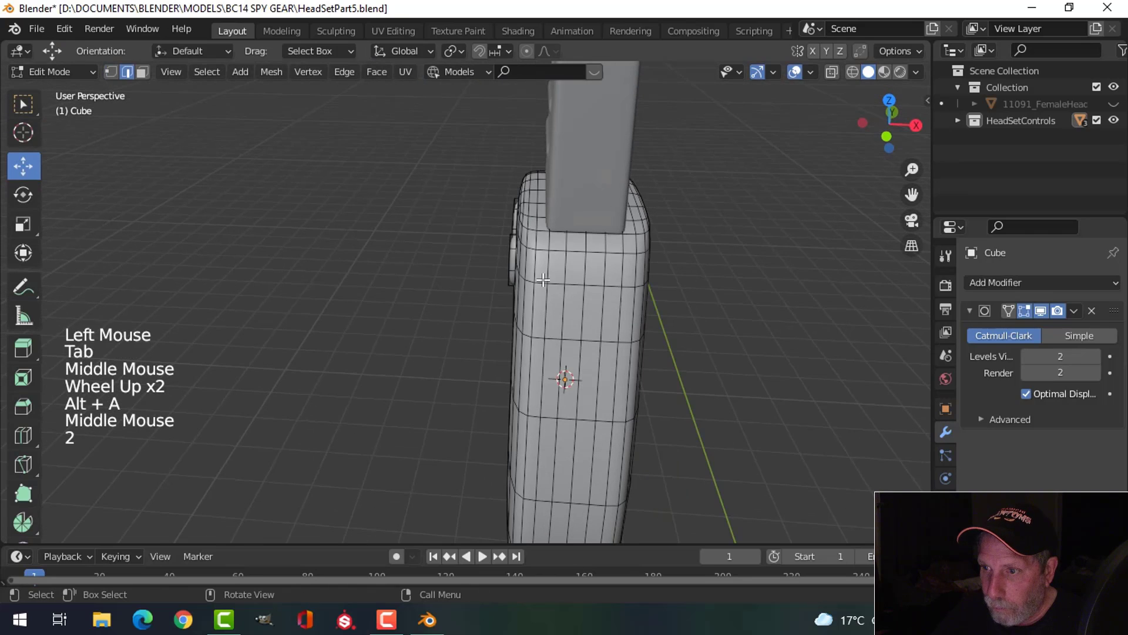
- Bevel the two edge loops bordering the earpiece body's narrow side wall to a width of 0.00712 m with one segment
{"action": "left_click", "coordinate": [540, 259], "text": "alt+shift"}
{"action": "mouse_move", "coordinate": [660, 307]}
{"action": "middle_mouse_down"}
{"action": "mouse_move", "coordinate": [634, 304]}
{"action": "mouse_move", "coordinate": [684, 333]}
{"action": "mouse_move", "coordinate": [652, 322]}
{"action": "middle_mouse_up"}
{"action": "left_click", "coordinate": [640, 334], "text": "alt+shift"}
{"action": "scroll", "coordinate": [675, 347], "scroll_direction": "up", "scroll_amount": 2}
{"action": "key", "text": "ctrl+b"}
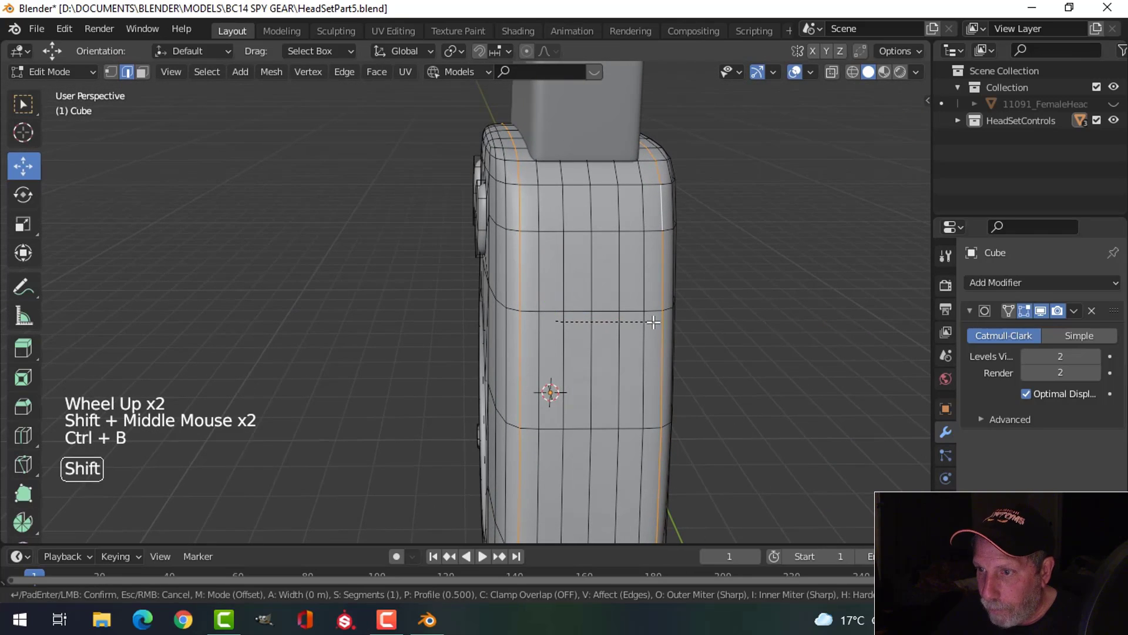
{"action": "left_click", "coordinate": [675, 320]}
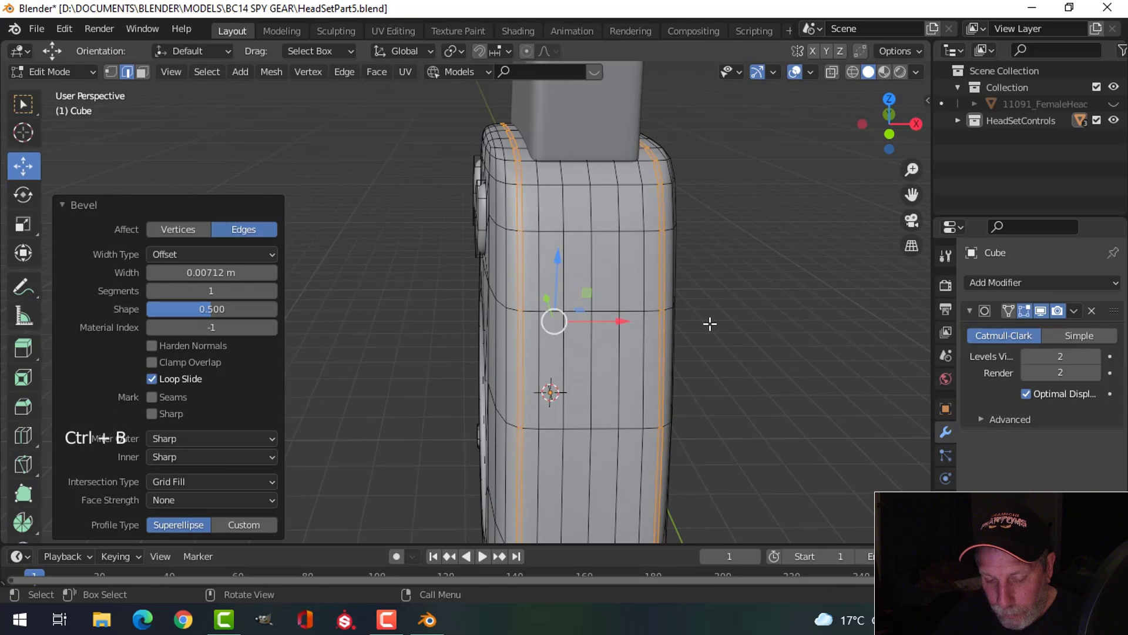
- Extrude the two beveled strips in place and shrink them inward by about 0.02 to form grooves, then leave Edit Mode
{"action": "key", "text": "e"}
{"action": "right_click", "coordinate": [710, 324]}
{"action": "key", "text": "alt+s"}
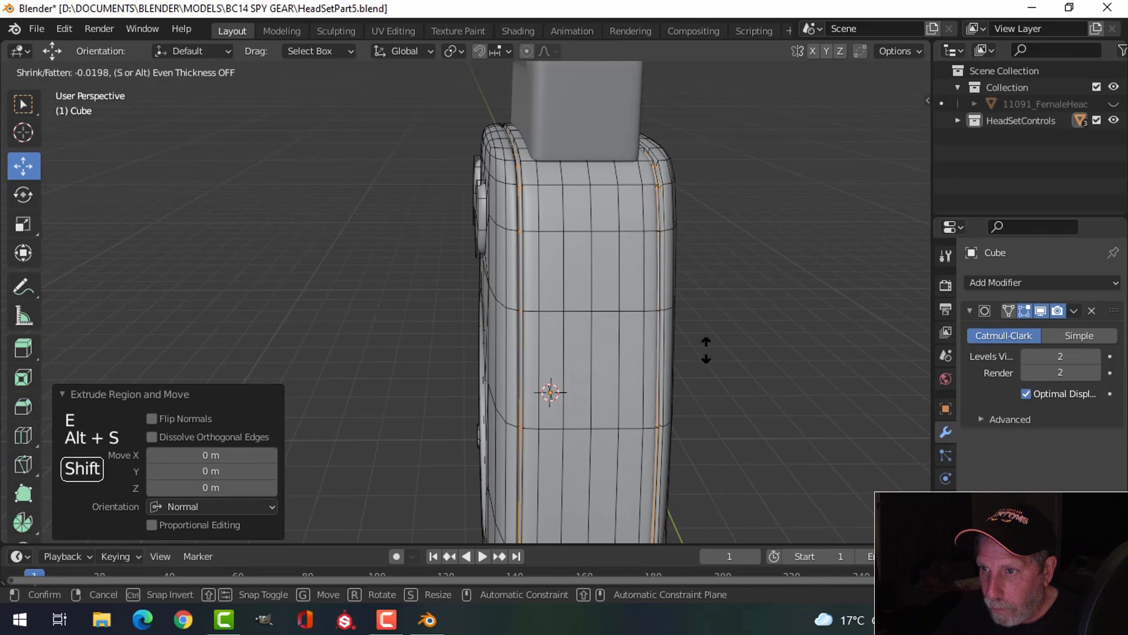
{"action": "left_click", "coordinate": [706, 349]}
{"action": "key", "text": "Tab"}
- Check the grooves around the earpiece and enable the Cavity option in the viewport shading
{"action": "middle_click_drag", "start_coordinate": [538, 330], "coordinate": [582, 317]}
{"action": "scroll", "coordinate": [671, 337], "scroll_direction": "down", "scroll_amount": 3}
{"action": "key", "text": "alt+a"}
{"action": "scroll", "coordinate": [556, 342], "scroll_direction": "down", "scroll_amount": 3}
{"action": "middle_click_drag", "start_coordinate": [582, 317], "coordinate": [781, 242]}
{"action": "scroll", "coordinate": [539, 322], "scroll_direction": "up", "scroll_amount": 3}
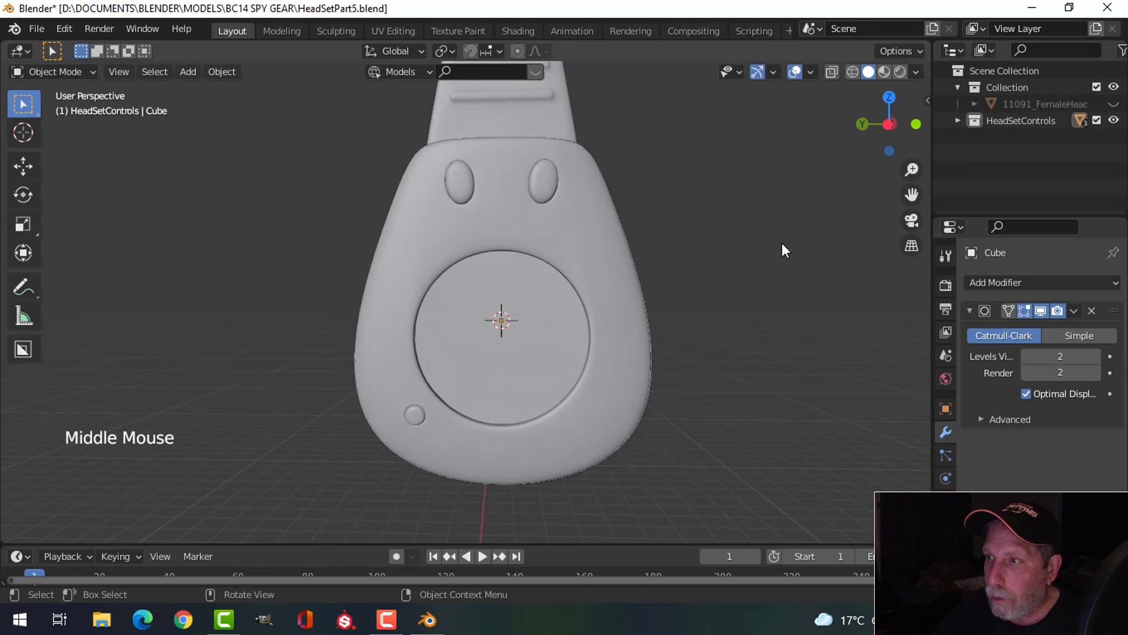
{"action": "left_click", "coordinate": [917, 72]}
{"action": "left_click", "coordinate": [822, 445]}
- Snap the 3D cursor to the centre of the edge loop inside the earpiece's round recess, then return to Object Mode
{"action": "mouse_move", "coordinate": [752, 390]}
{"action": "middle_mouse_down"}
{"action": "mouse_move", "coordinate": [616, 343]}
{"action": "mouse_move", "coordinate": [619, 390]}
{"action": "mouse_move", "coordinate": [674, 340]}
{"action": "mouse_move", "coordinate": [602, 284]}
{"action": "mouse_move", "coordinate": [713, 355]}
{"action": "middle_mouse_up"}
{"action": "key", "text": "Tab"}
{"action": "scroll", "coordinate": [588, 271], "scroll_direction": "up", "scroll_amount": 2}
{"action": "key", "text": "alt+a"}
{"action": "scroll", "coordinate": [537, 320], "scroll_direction": "up", "scroll_amount": 3}
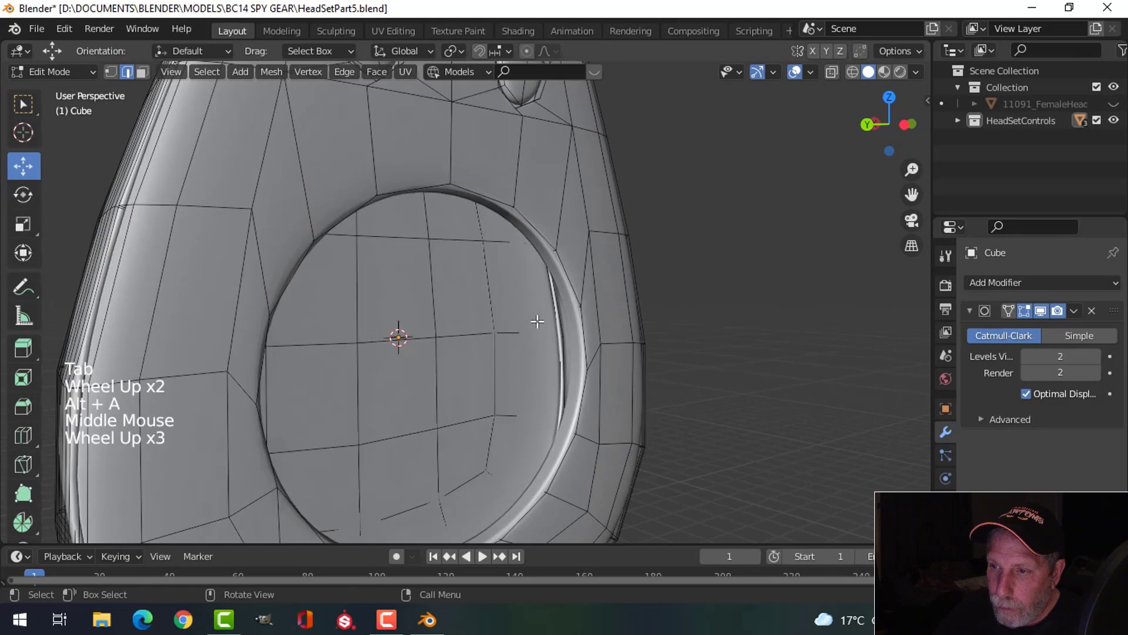
{"action": "middle_click_drag", "start_coordinate": [536, 320], "coordinate": [588, 305], "text": "shift"}
{"action": "middle_click_drag", "start_coordinate": [588, 306], "coordinate": [614, 300]}
{"action": "key", "text": "2"}
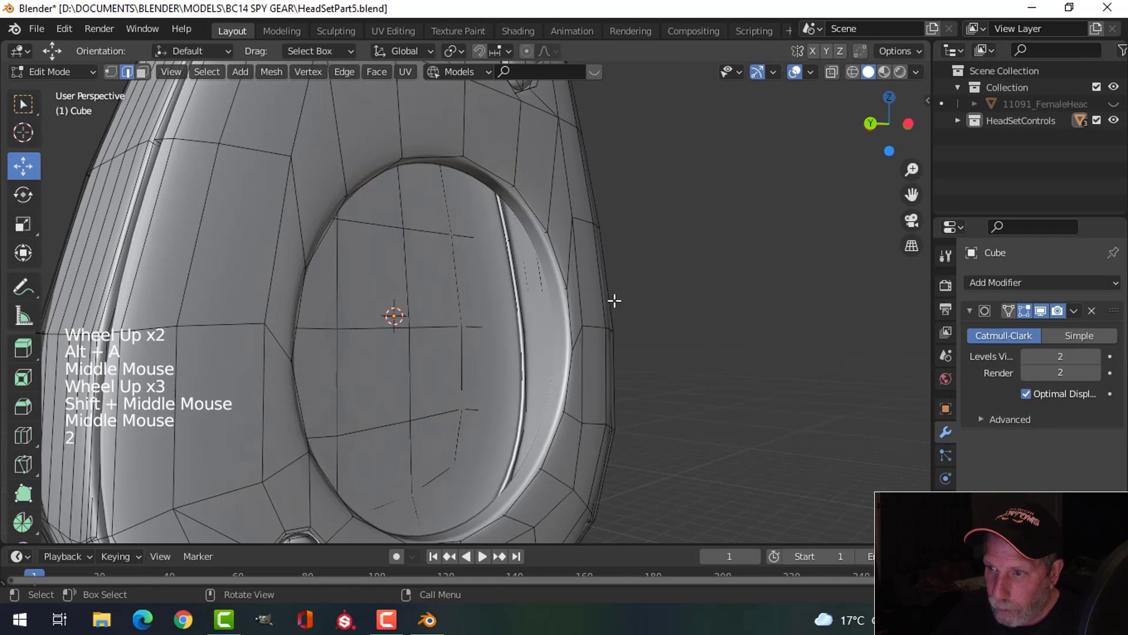
{"action": "left_click", "coordinate": [546, 265], "text": "alt+shift"}
{"action": "scroll", "coordinate": [599, 279], "scroll_direction": "down", "scroll_amount": 3}
{"action": "middle_click_drag", "start_coordinate": [708, 300], "coordinate": [1053, 330]}
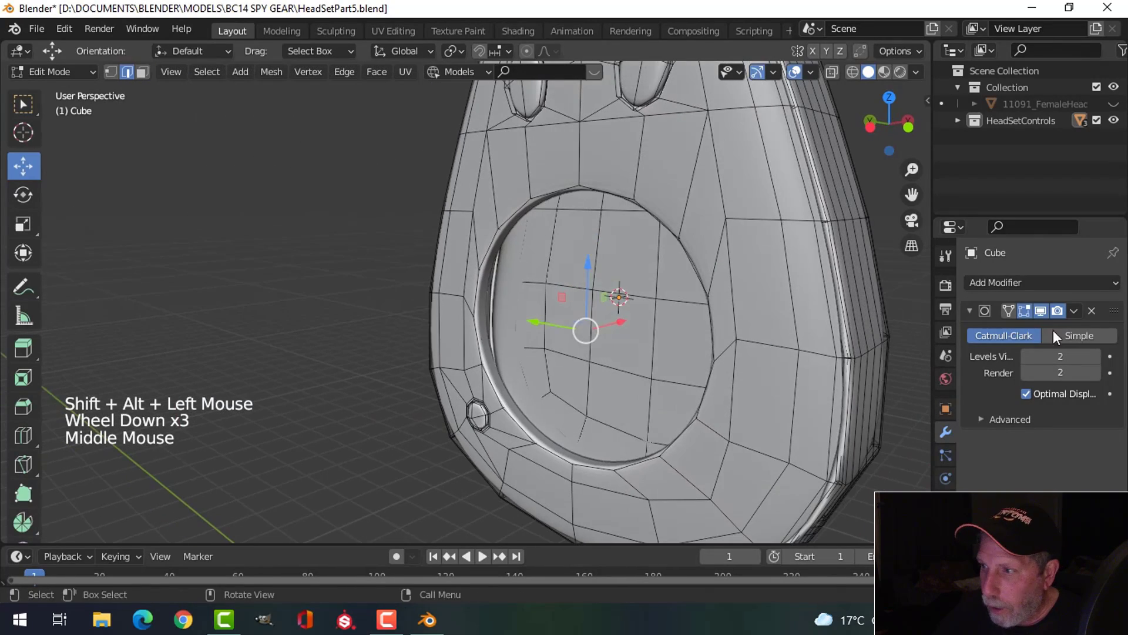
{"action": "left_click", "coordinate": [1043, 309]}
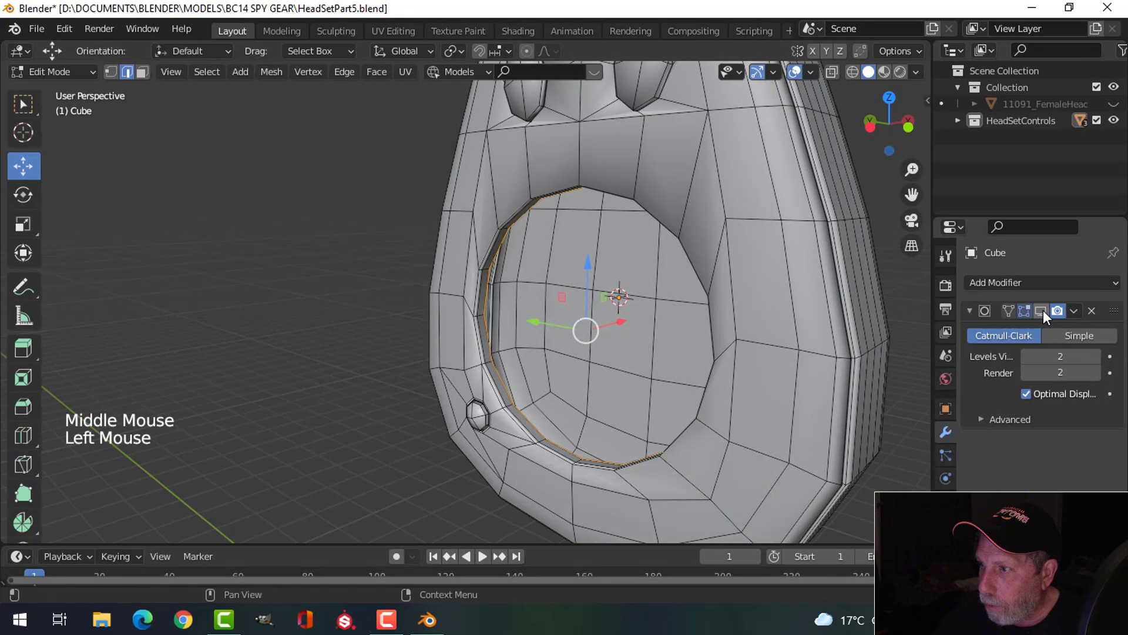
{"action": "left_click", "coordinate": [1042, 309]}
{"action": "middle_click_drag", "start_coordinate": [758, 306], "coordinate": [766, 312]}
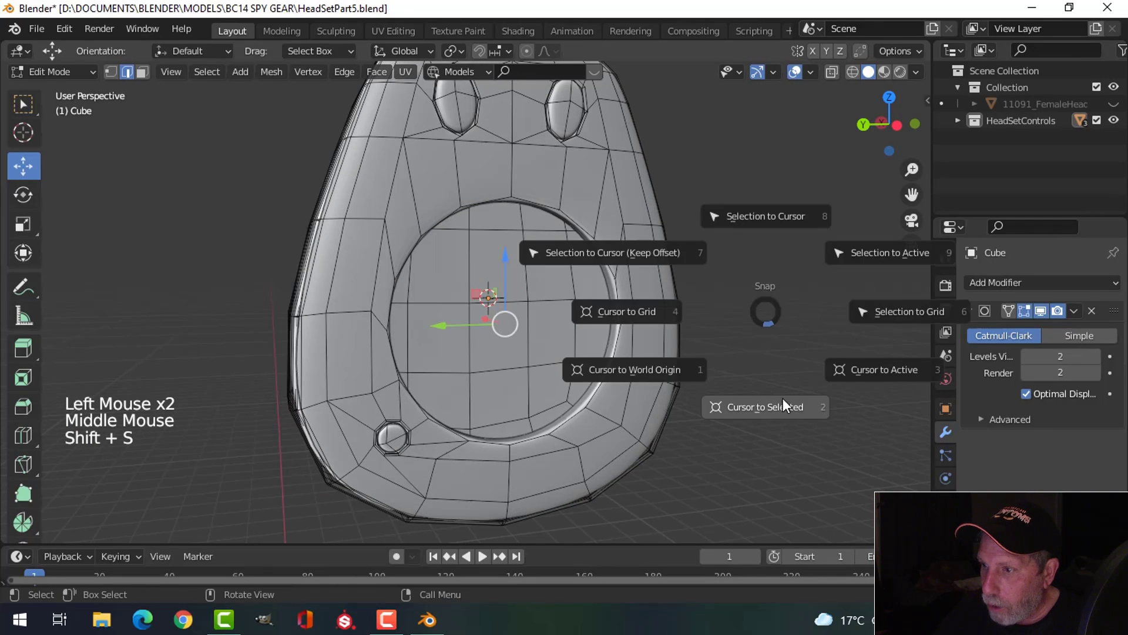
{"action": "left_click", "coordinate": [782, 400]}
{"action": "key", "text": "alt+a"}
{"action": "key", "text": "Tab"}
- Add a mesh circle at the 3D cursor in the recess and enter Edit Mode on it
{"action": "scroll", "coordinate": [704, 335], "scroll_direction": "down", "scroll_amount": 3}
{"action": "middle_click_drag", "start_coordinate": [704, 347], "coordinate": [662, 346]}
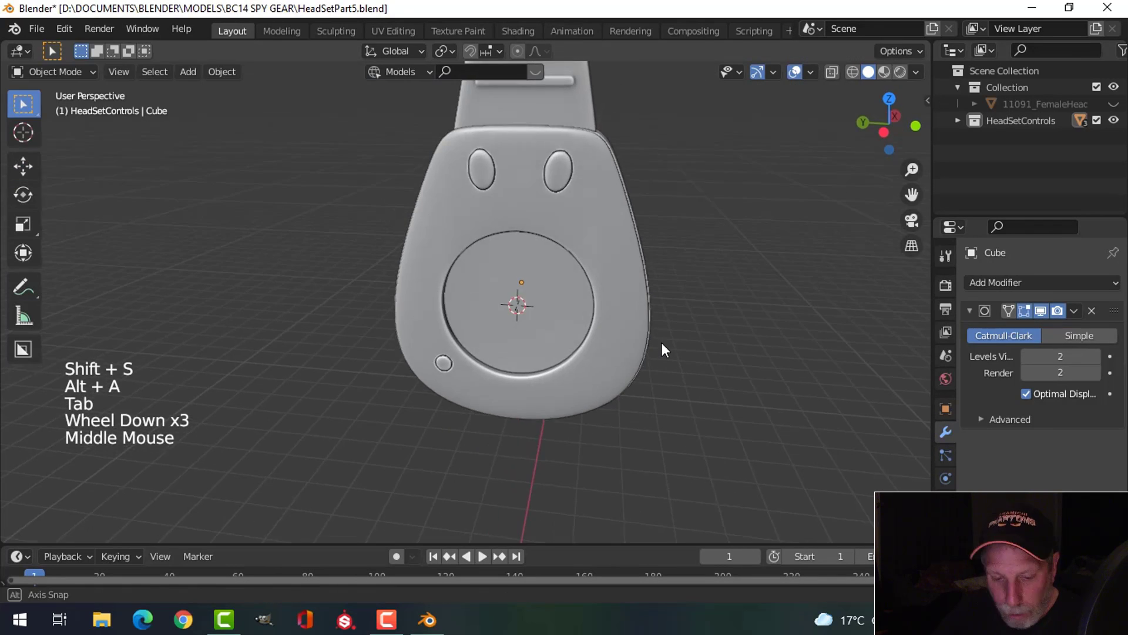
{"action": "key", "text": "shift+a"}
{"action": "mouse_move", "coordinate": [623, 231]}
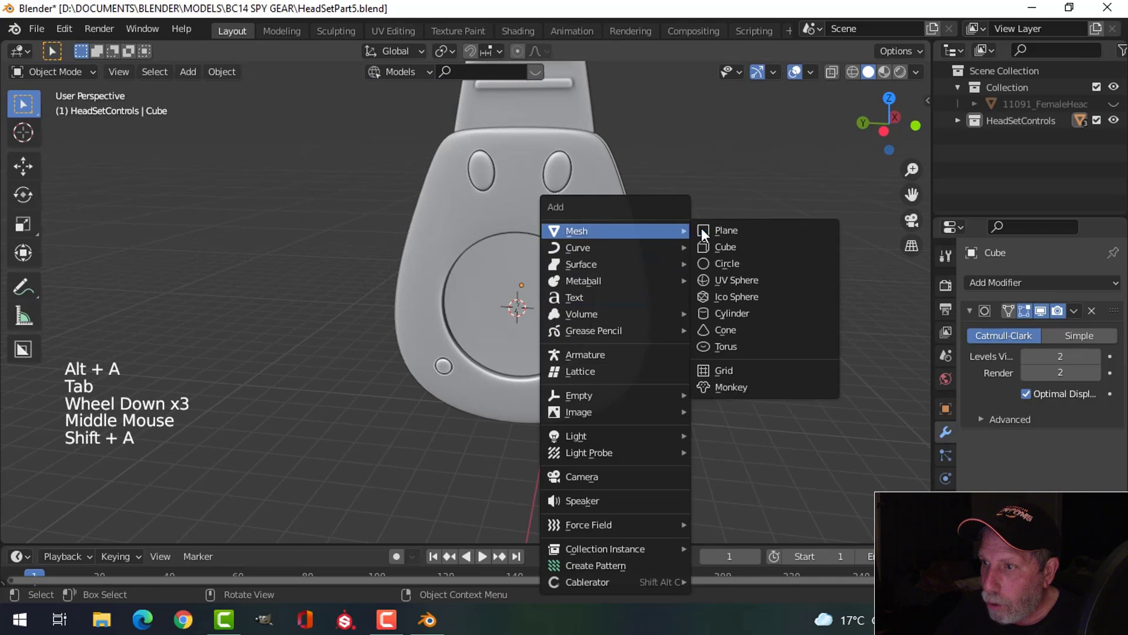
{"action": "left_click", "coordinate": [726, 263]}
{"action": "scroll", "coordinate": [661, 314], "scroll_direction": "down", "scroll_amount": 3}
{"action": "key", "text": "Tab"}
- Rotate the circle 90° about Y and scale it down to fit the earpiece's round recess
{"action": "middle_click_drag", "start_coordinate": [663, 311], "coordinate": [633, 328]}
{"action": "scroll", "coordinate": [676, 321], "scroll_direction": "up", "scroll_amount": 2}
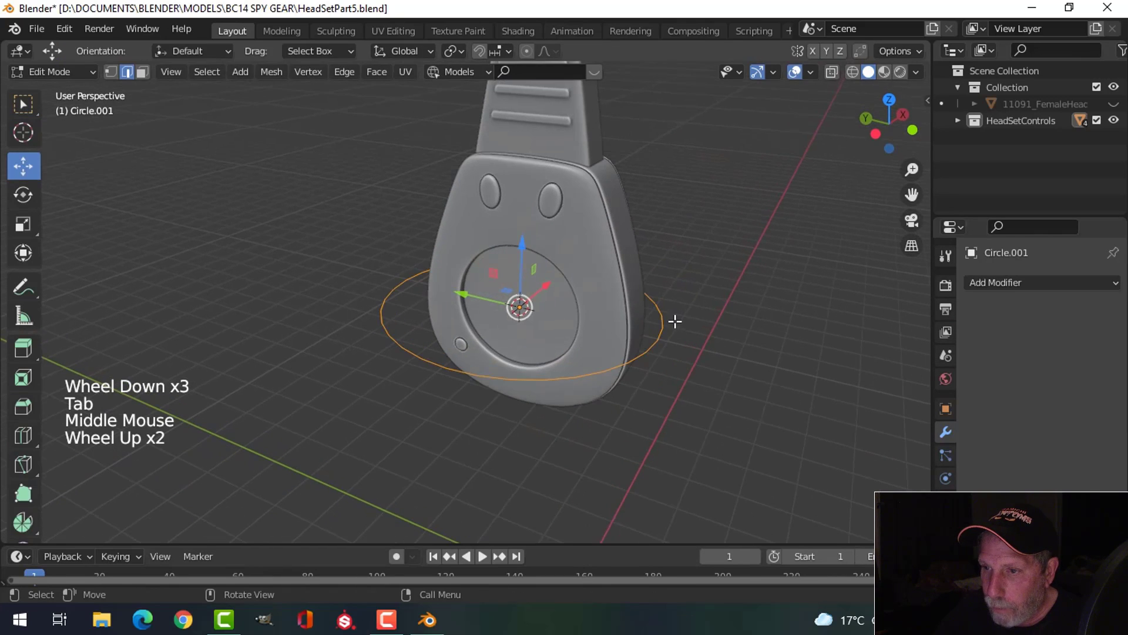
{"action": "type", "text": "r90"}
{"action": "key", "text": "Return"}
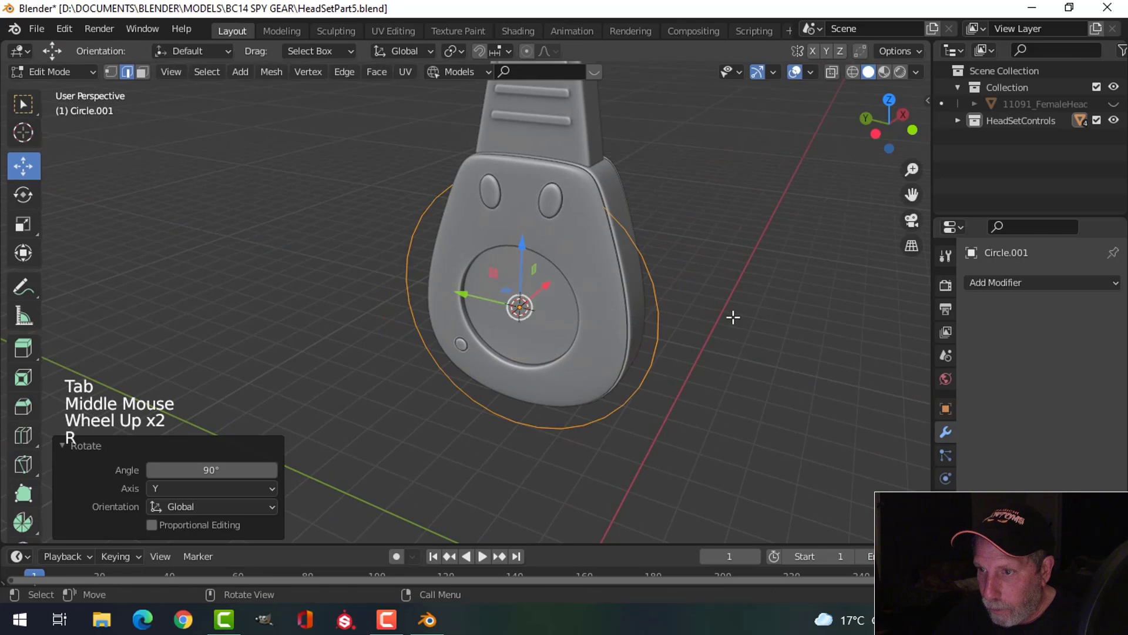
{"action": "scroll", "coordinate": [789, 305], "scroll_direction": "down", "scroll_amount": 2}
{"action": "key", "text": "s"}
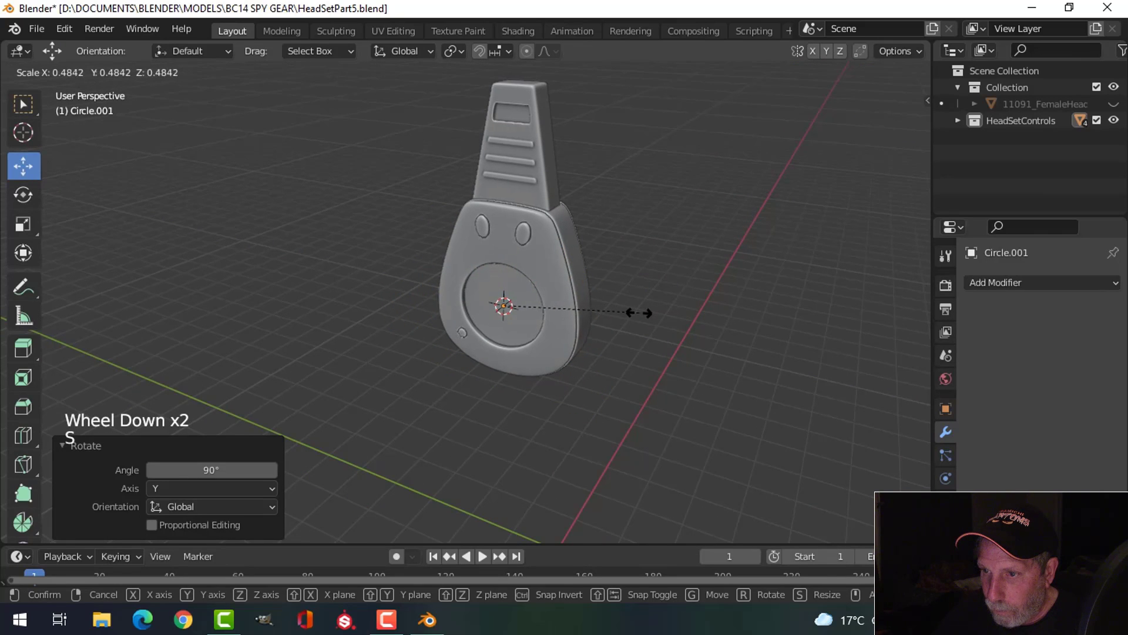
{"action": "left_click", "coordinate": [635, 313]}
- Extrude the circle's vertices and scale them slightly inward to form a thin flat ring
{"action": "middle_click_drag", "start_coordinate": [617, 303], "coordinate": [633, 286]}
{"action": "scroll", "coordinate": [653, 302], "scroll_direction": "up", "scroll_amount": 5}
{"action": "key", "text": "1"}
{"action": "middle_click_drag", "start_coordinate": [633, 286], "coordinate": [549, 293]}
{"action": "key", "text": "e"}
{"action": "key", "text": "s"}
{"action": "left_click", "coordinate": [713, 273]}
- Extrude the ring's inner edge outward along negative X, then extrude its rim inward scaled to 0.853
{"action": "key", "text": "e"}
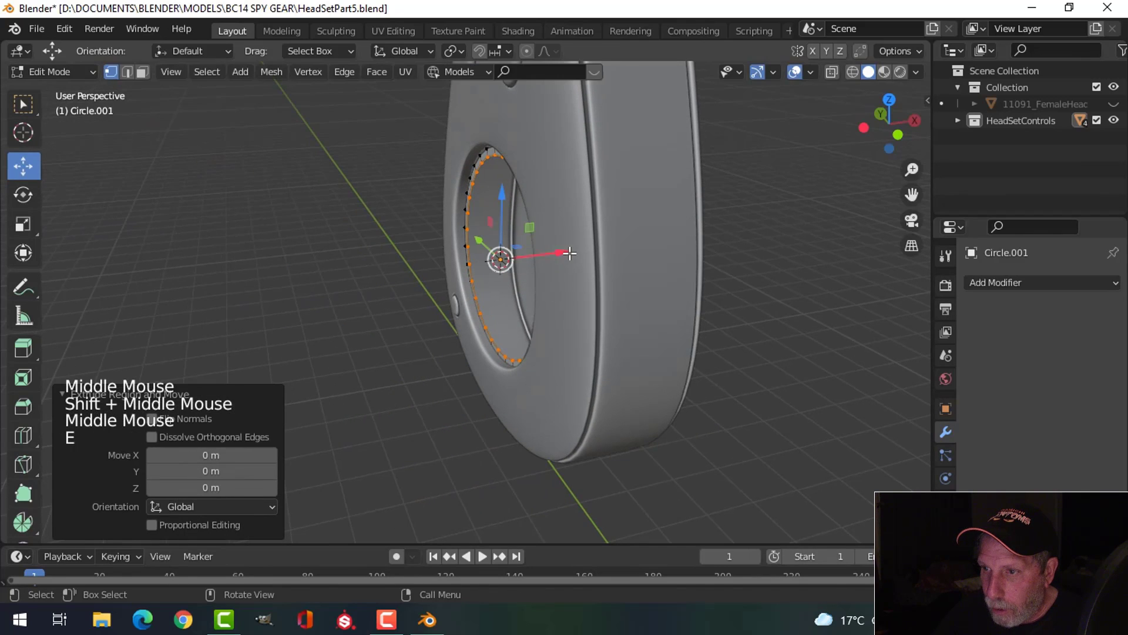
{"action": "left_click_drag", "start_coordinate": [566, 253], "coordinate": [543, 256]}
{"action": "middle_click_drag", "start_coordinate": [543, 256], "coordinate": [518, 290]}
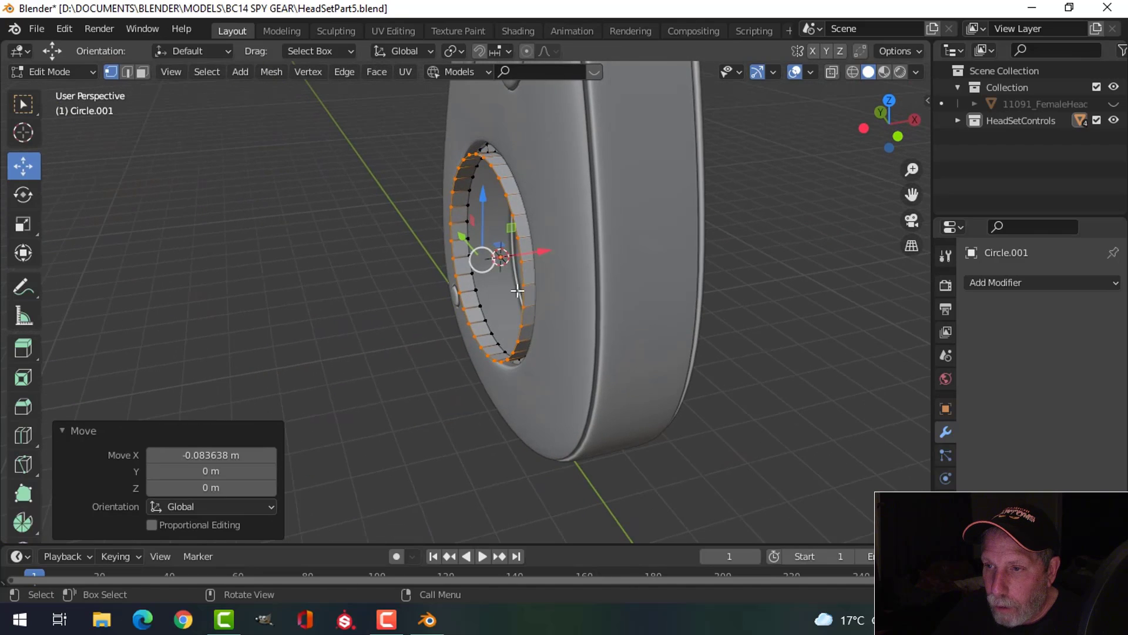
{"action": "left_click_drag", "start_coordinate": [543, 253], "coordinate": [584, 276]}
{"action": "middle_click_drag", "start_coordinate": [583, 277], "coordinate": [654, 301]}
{"action": "key", "text": "e"}
{"action": "key", "text": "s"}
{"action": "left_click", "coordinate": [667, 259]}
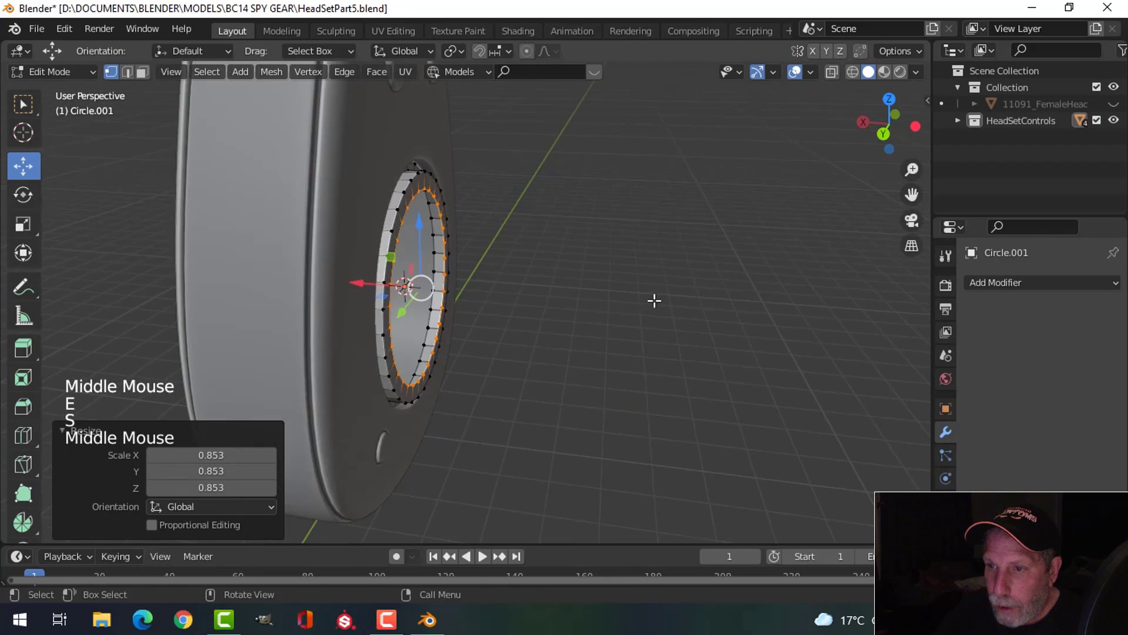
- Pull the new rim slightly outward along X to make a taper, then extrude a narrow flat lip inward
{"action": "left_click_drag", "start_coordinate": [391, 285], "coordinate": [407, 290]}
{"action": "middle_click_drag", "start_coordinate": [407, 290], "coordinate": [265, 293]}
{"action": "middle_click_drag", "start_coordinate": [526, 292], "coordinate": [589, 277]}
{"action": "key", "text": "e"}
{"action": "key", "text": "s"}
{"action": "left_click", "coordinate": [665, 283]}
- Extrude the lip's inner edge back into the ring, scale it down, and extrude another narrow band inward
{"action": "key", "text": "e"}
{"action": "right_click", "coordinate": [535, 269]}
{"action": "left_click", "coordinate": [497, 246]}
{"action": "key", "text": "s"}
{"action": "left_click", "coordinate": [639, 268]}
{"action": "key", "text": "e"}
{"action": "left_click", "coordinate": [636, 269]}
{"action": "key", "text": "s"}
{"action": "left_click", "coordinate": [631, 267]}
- Extrude the inner edge outward 0.24707 m along negative X and scale its end to 0.462 to form a cone
{"action": "middle_click_drag", "start_coordinate": [589, 278], "coordinate": [554, 277]}
{"action": "key", "text": "e"}
{"action": "left_click", "coordinate": [530, 259]}
{"action": "left_click_drag", "start_coordinate": [494, 241], "coordinate": [436, 266]}
{"action": "middle_click_drag", "start_coordinate": [436, 266], "coordinate": [693, 282]}
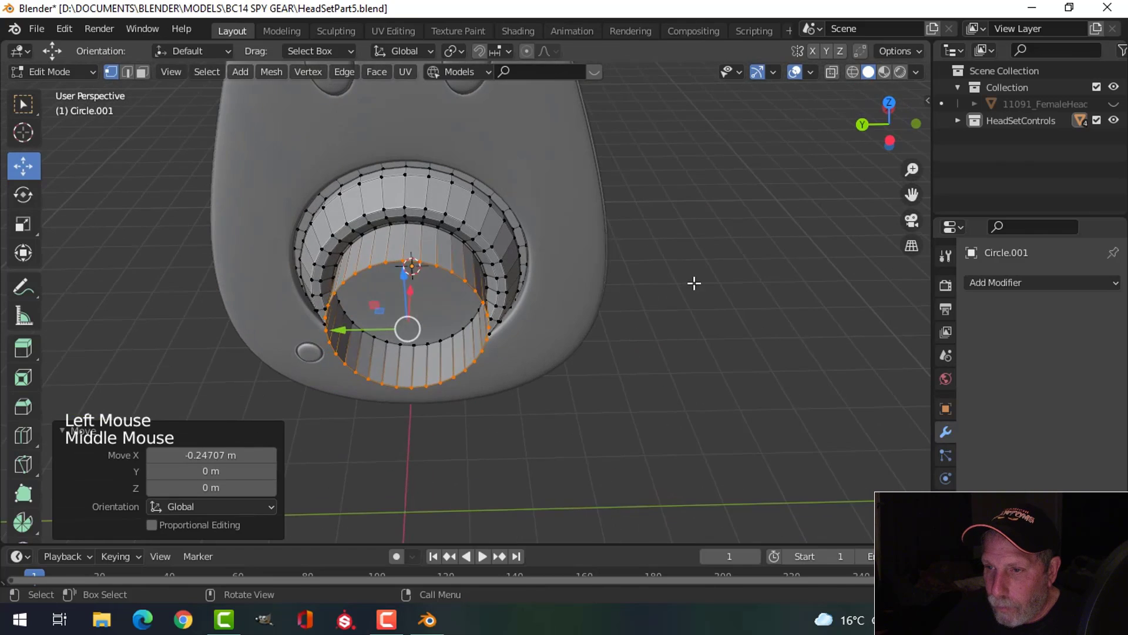
{"action": "key", "text": "s"}
{"action": "left_click", "coordinate": [523, 287]}
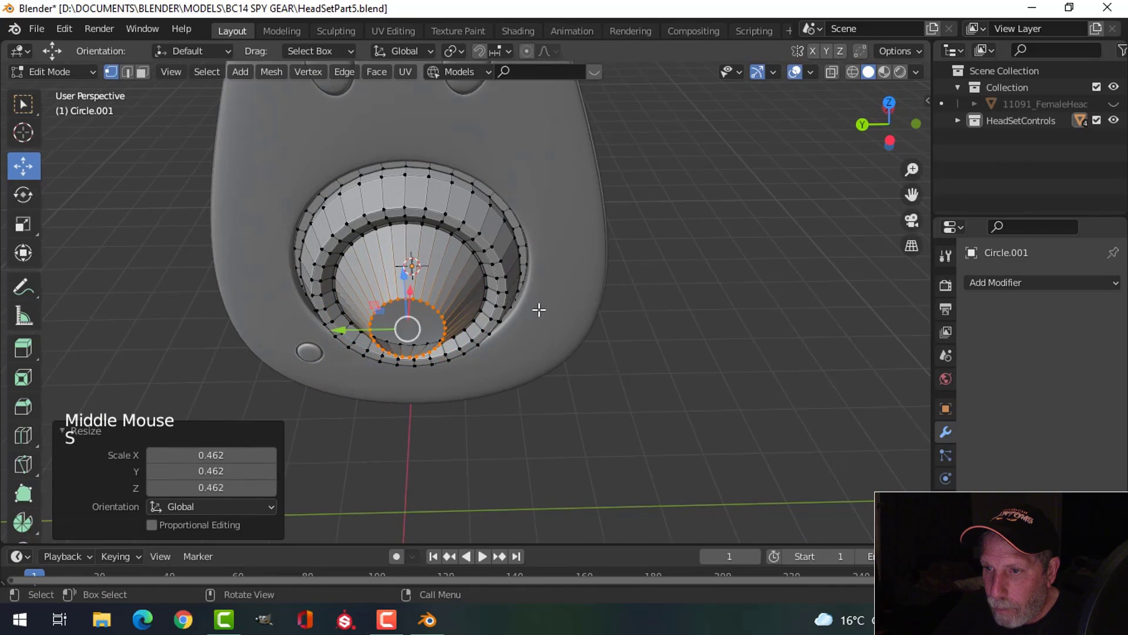
- Extrude the cone tip's edge inward scaled to 0.749, then extrude that edge 0.015088 m back along X
{"action": "middle_click_drag", "start_coordinate": [536, 307], "coordinate": [688, 311]}
{"action": "key", "text": "e"}
{"action": "key", "text": "s"}
{"action": "left_click", "coordinate": [576, 286]}
{"action": "middle_click_drag", "start_coordinate": [687, 311], "coordinate": [696, 324], "text": "shift"}
{"action": "scroll", "coordinate": [691, 317], "scroll_direction": "up", "scroll_amount": 2}
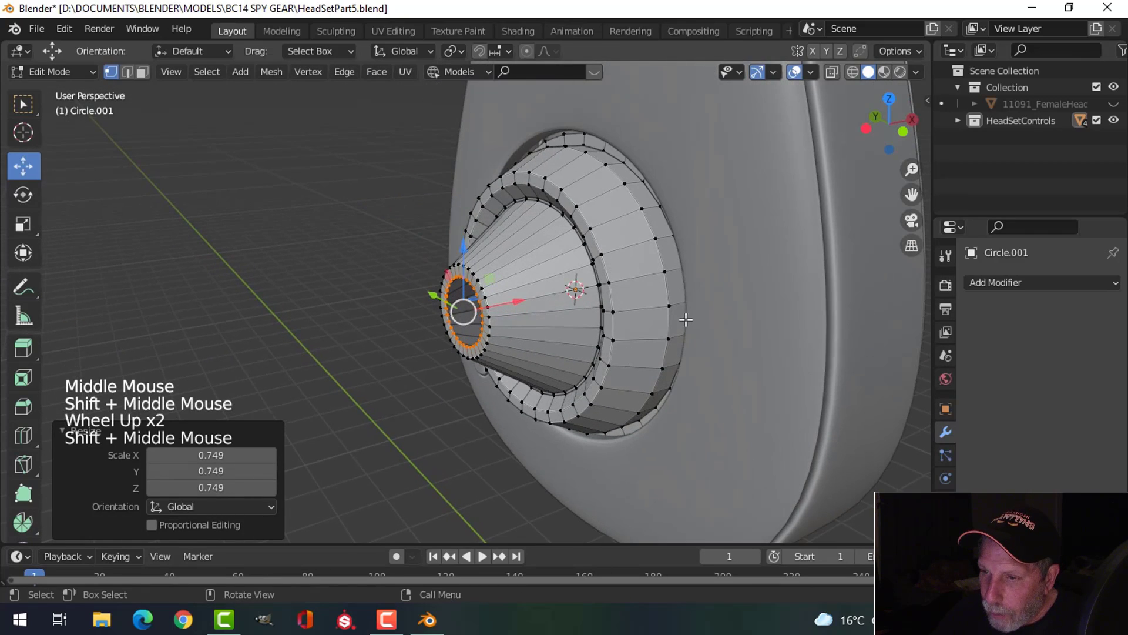
{"action": "key", "text": "e"}
{"action": "right_click", "coordinate": [684, 320]}
{"action": "left_click_drag", "start_coordinate": [509, 299], "coordinate": [514, 298]}
- Extrude a smaller ring inside the tip's recess, then extrude its edge outward 0.056884 m along negative X as a nub
{"action": "middle_click_drag", "start_coordinate": [515, 298], "coordinate": [690, 315]}
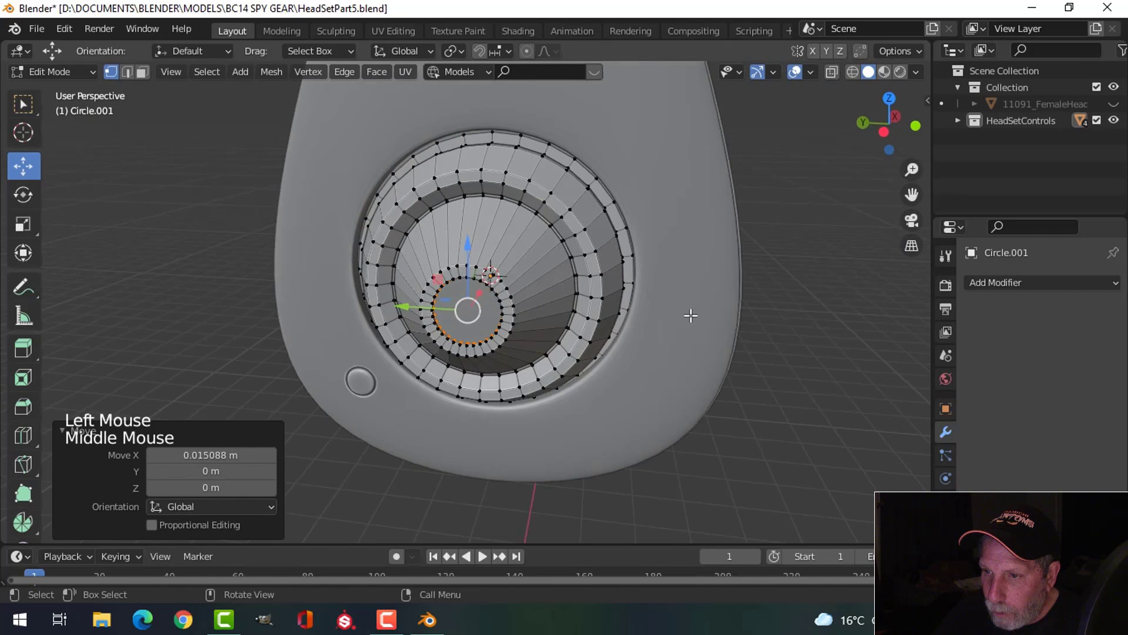
{"action": "key", "text": "e"}
{"action": "key", "text": "s"}
{"action": "left_click", "coordinate": [621, 317]}
{"action": "middle_click_drag", "start_coordinate": [621, 317], "coordinate": [555, 319]}
{"action": "key", "text": "e"}
{"action": "right_click", "coordinate": [554, 320]}
{"action": "left_click_drag", "start_coordinate": [530, 302], "coordinate": [511, 310]}
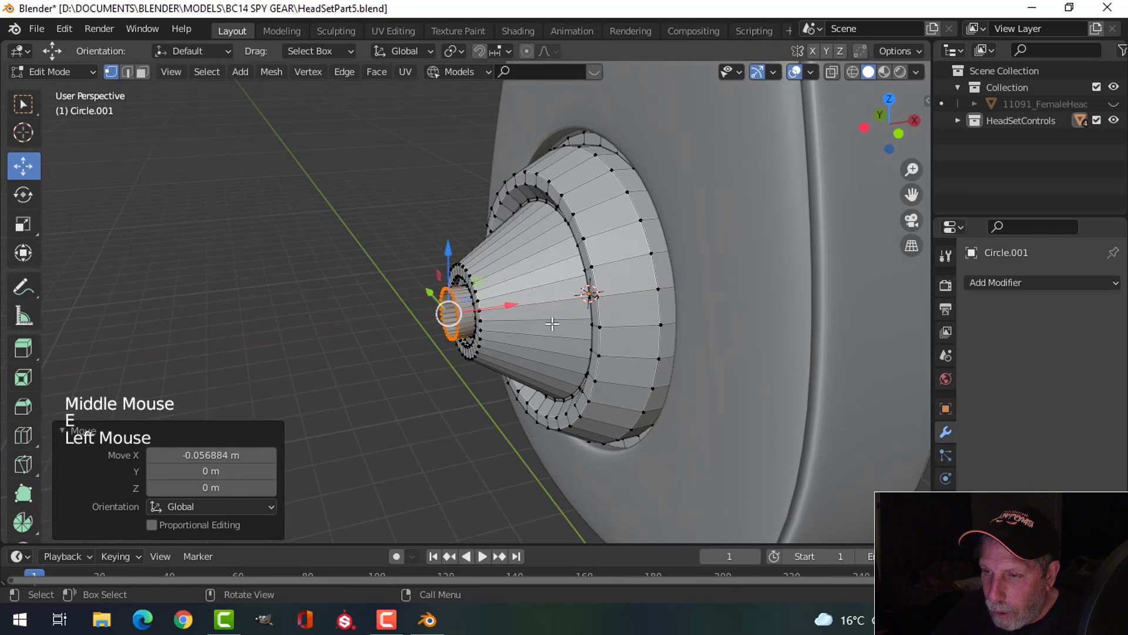
- Extrude the nub's edge slightly inward, fill the opening with a face, inset that face by about 0.009, and leave Edit Mode
{"action": "middle_click_drag", "start_coordinate": [554, 323], "coordinate": [670, 315]}
{"action": "key", "text": "e"}
{"action": "key", "text": "s"}
{"action": "left_click", "coordinate": [615, 311]}
{"action": "key", "text": "f"}
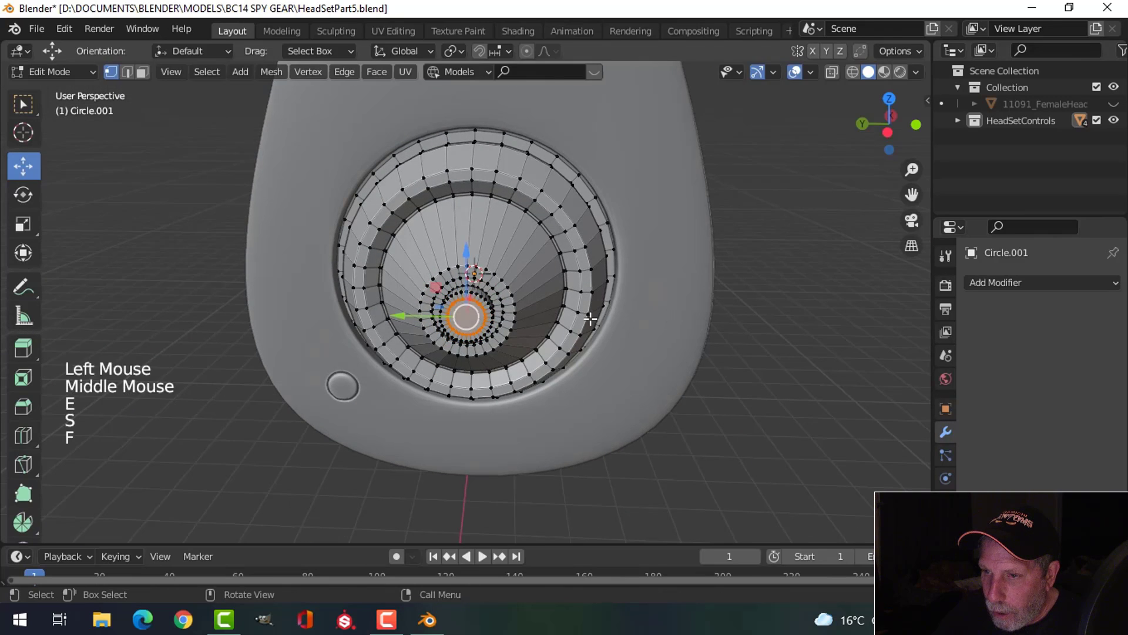
{"action": "scroll", "coordinate": [604, 314], "scroll_direction": "up", "scroll_amount": 3}
{"action": "key", "text": "i"}
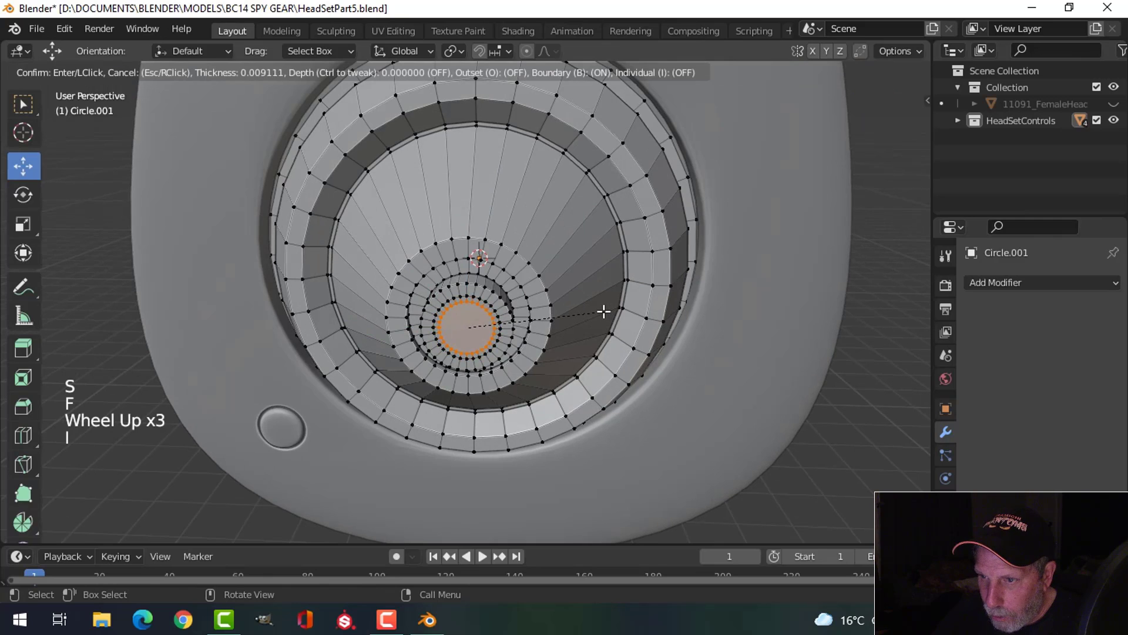
{"action": "left_click", "coordinate": [604, 311]}
{"action": "key", "text": "Tab"}
- Add a level 2 subdivision surface to the cone piece and shade it smooth
{"action": "scroll", "coordinate": [517, 303], "scroll_direction": "down", "scroll_amount": 2}
{"action": "middle_click_drag", "start_coordinate": [517, 304], "coordinate": [451, 241]}
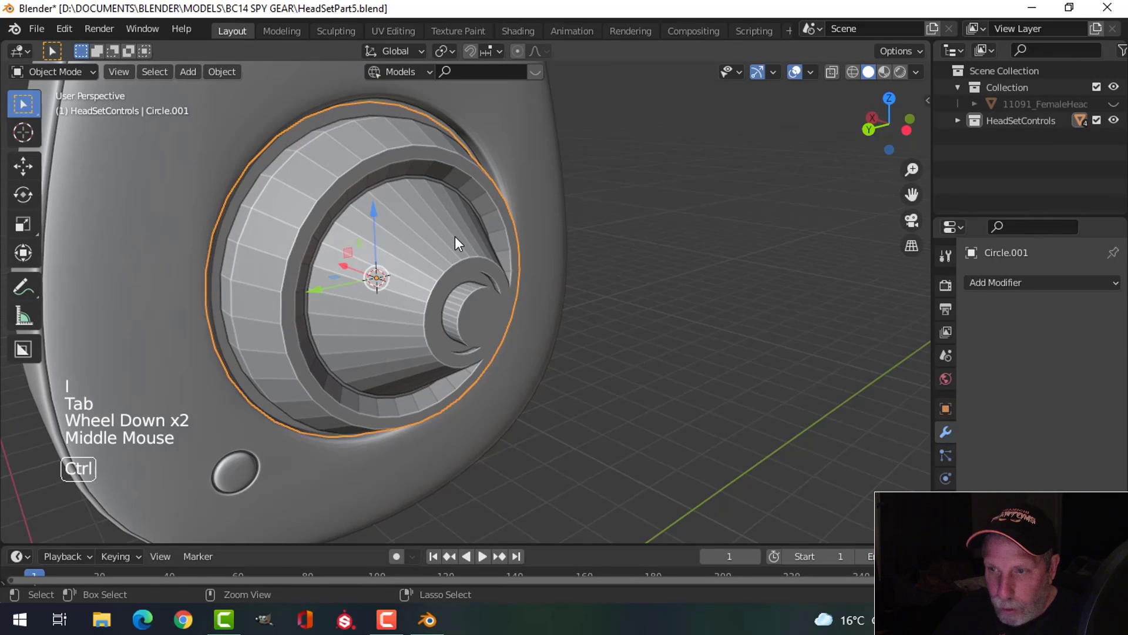
{"action": "key", "text": "ctrl+2"}
{"action": "right_click", "coordinate": [393, 210]}
{"action": "left_click", "coordinate": [394, 210]}
{"action": "scroll", "coordinate": [367, 218], "scroll_direction": "down", "scroll_amount": 2}
- Cut a centred edge loop around the outer tapered ring and bevel it about 0.05 m into two supporting loops
{"action": "mouse_move", "coordinate": [367, 218]}
{"action": "middle_mouse_down", "text": "shift"}
{"action": "mouse_move", "coordinate": [413, 248]}
{"action": "mouse_move", "coordinate": [412, 276]}
{"action": "mouse_move", "coordinate": [369, 214]}
{"action": "middle_mouse_up", "text": "shift"}
{"action": "key", "text": "Tab"}
{"action": "scroll", "coordinate": [412, 276], "scroll_direction": "up", "scroll_amount": 2}
{"action": "key", "text": "alt+a"}
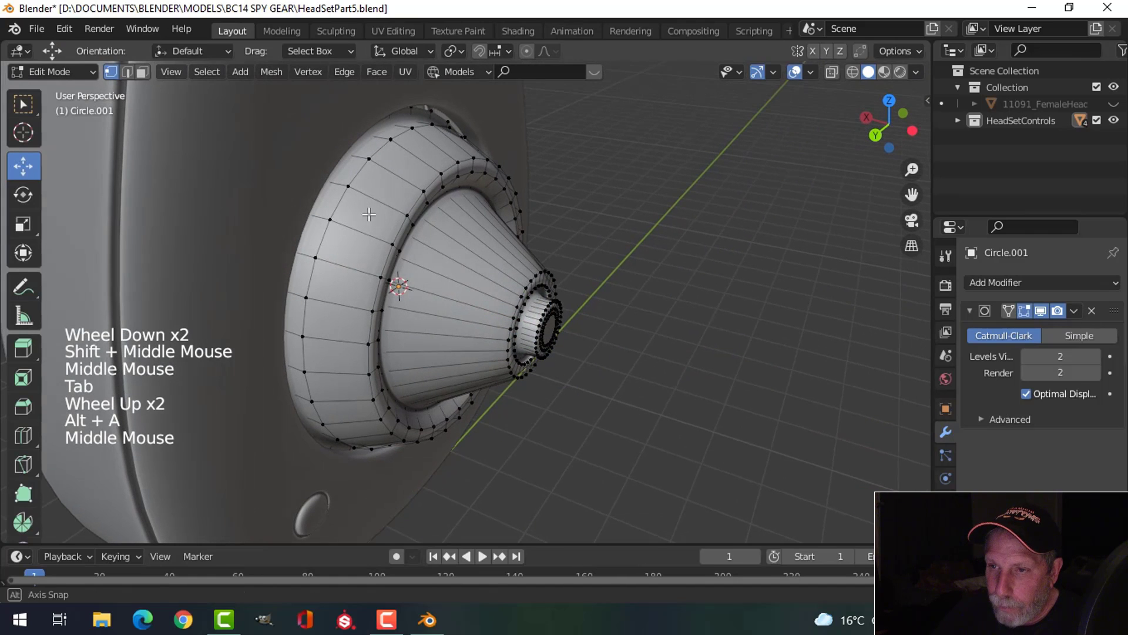
{"action": "key", "text": "ctrl+r"}
{"action": "left_click", "coordinate": [355, 228]}
{"action": "right_click", "coordinate": [625, 264]}
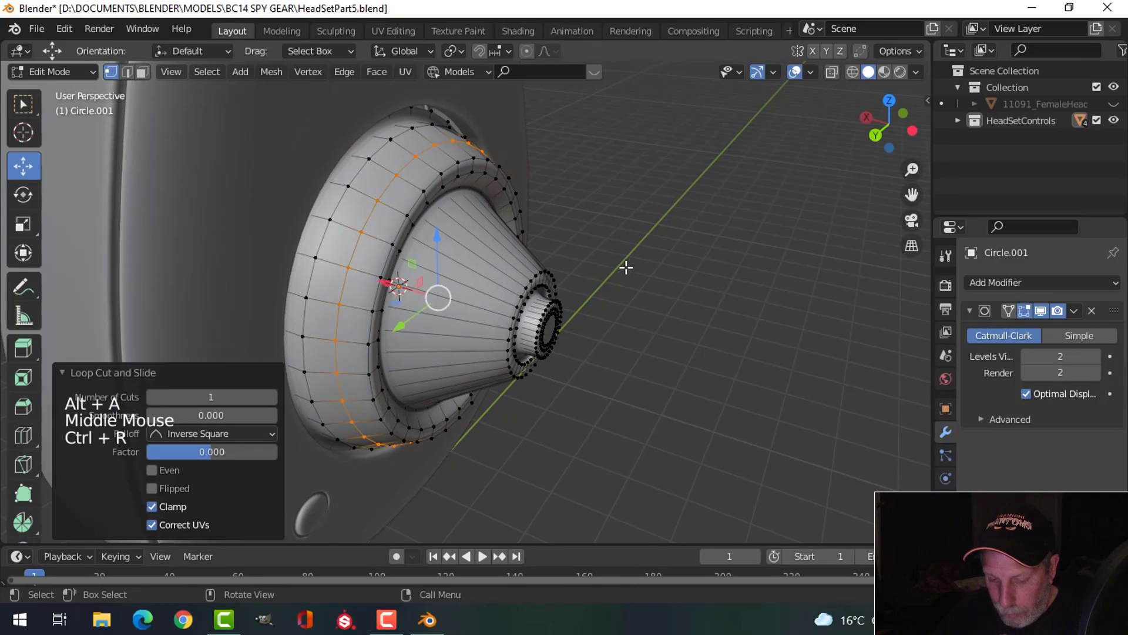
{"action": "key", "text": "ctrl+b"}
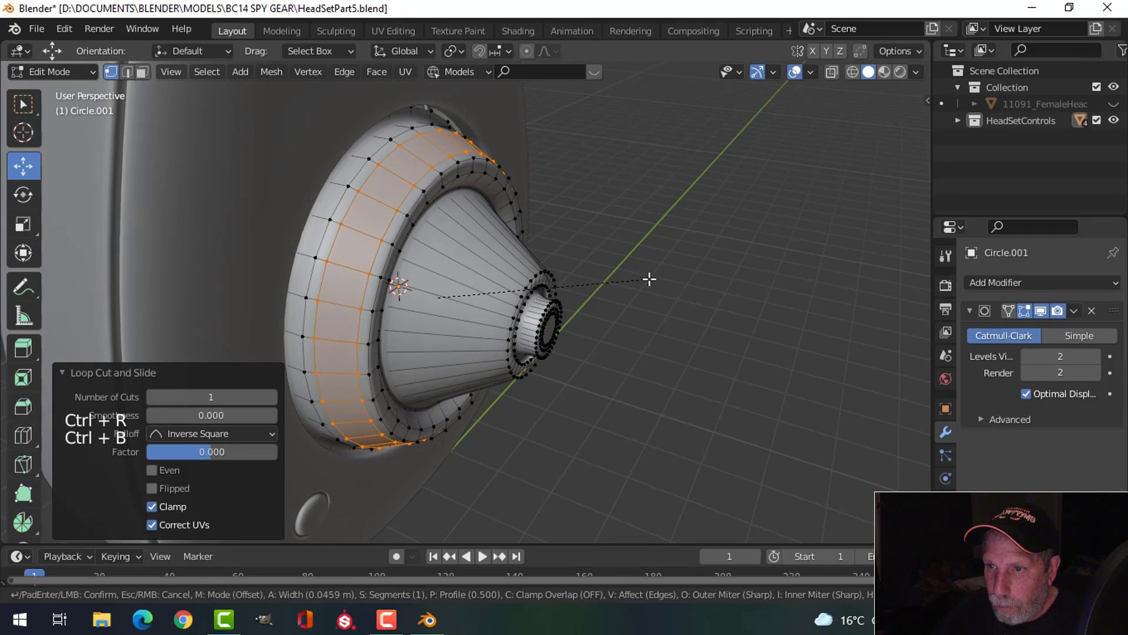
{"action": "left_click", "coordinate": [652, 282]}
{"action": "key", "text": "alt+a"}
- Add an edge loop around the outer ring's front lip to sharpen it, then return to Object Mode
{"action": "middle_click_drag", "start_coordinate": [650, 277], "coordinate": [441, 188]}
{"action": "scroll", "coordinate": [436, 182], "scroll_direction": "up", "scroll_amount": 3}
{"action": "key", "text": "ctrl+r"}
{"action": "left_click", "coordinate": [438, 178]}
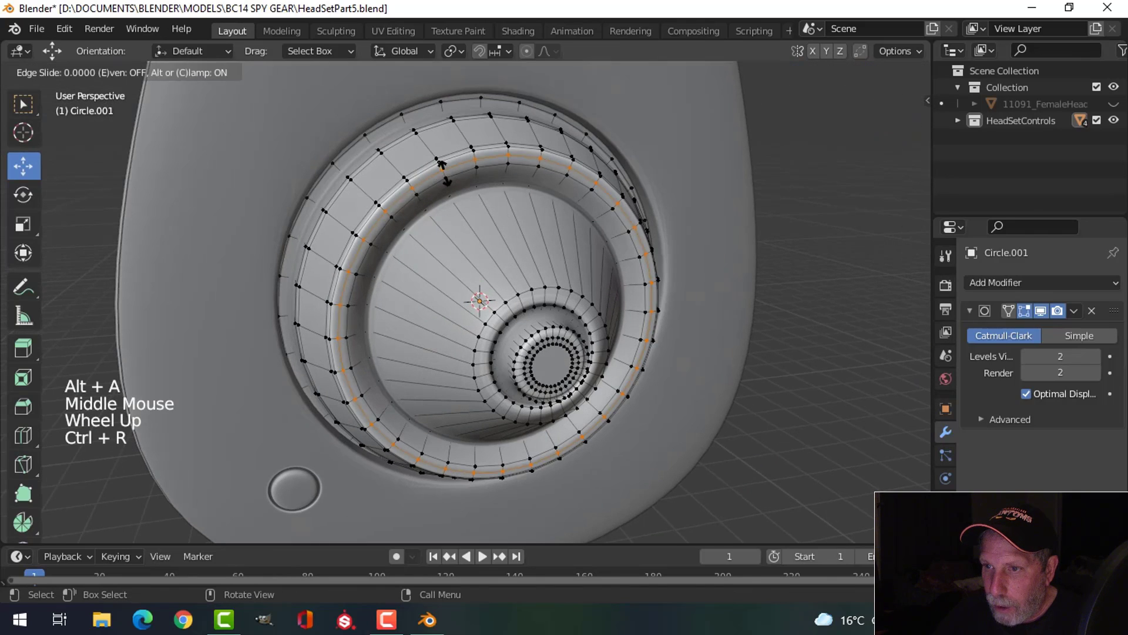
{"action": "left_click", "coordinate": [447, 179]}
{"action": "key", "text": "Tab"}
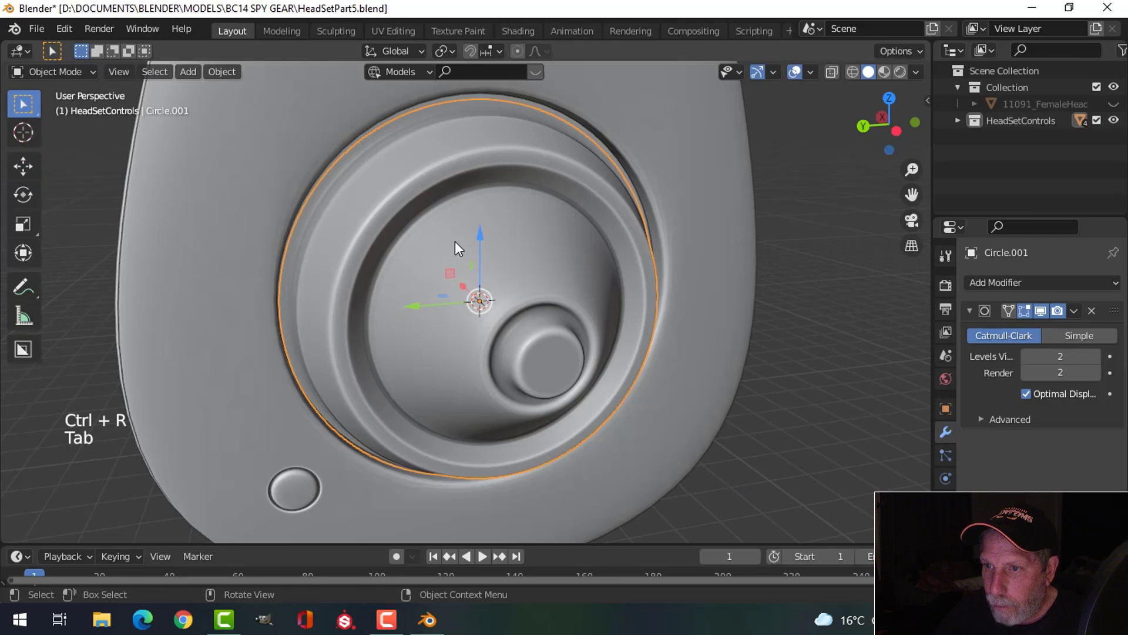
- Cut a centred edge loop around the inner cone and bevel it about 0.1 m so the loops sit near both ends
{"action": "middle_click_drag", "start_coordinate": [455, 241], "coordinate": [449, 252]}
{"action": "key", "text": "Tab"}
{"action": "key", "text": "ctrl+r"}
{"action": "double_click", "coordinate": [449, 252]}
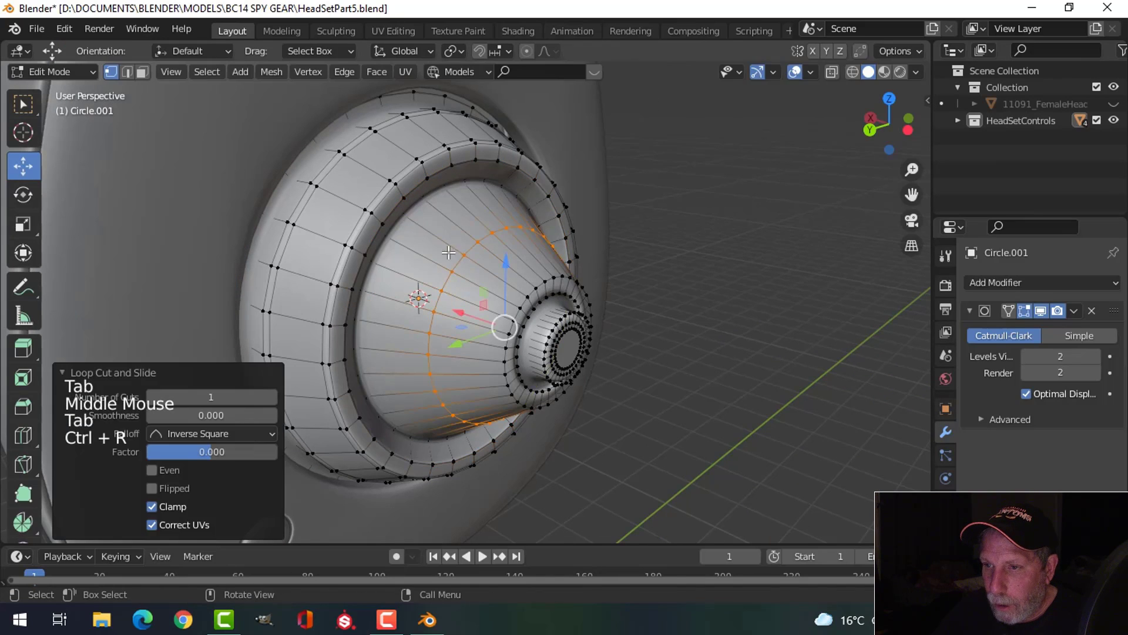
{"action": "key", "text": "ctrl+b"}
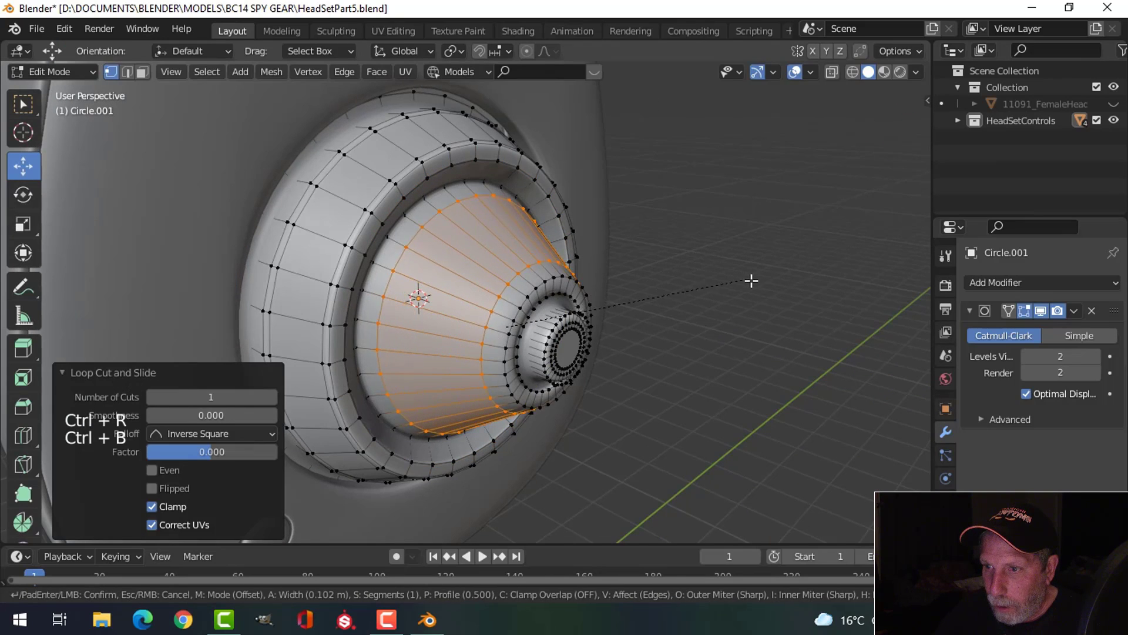
{"action": "left_click", "coordinate": [759, 283]}
{"action": "key", "text": "alt+a"}
{"action": "middle_click_drag", "start_coordinate": [588, 258], "coordinate": [529, 244]}
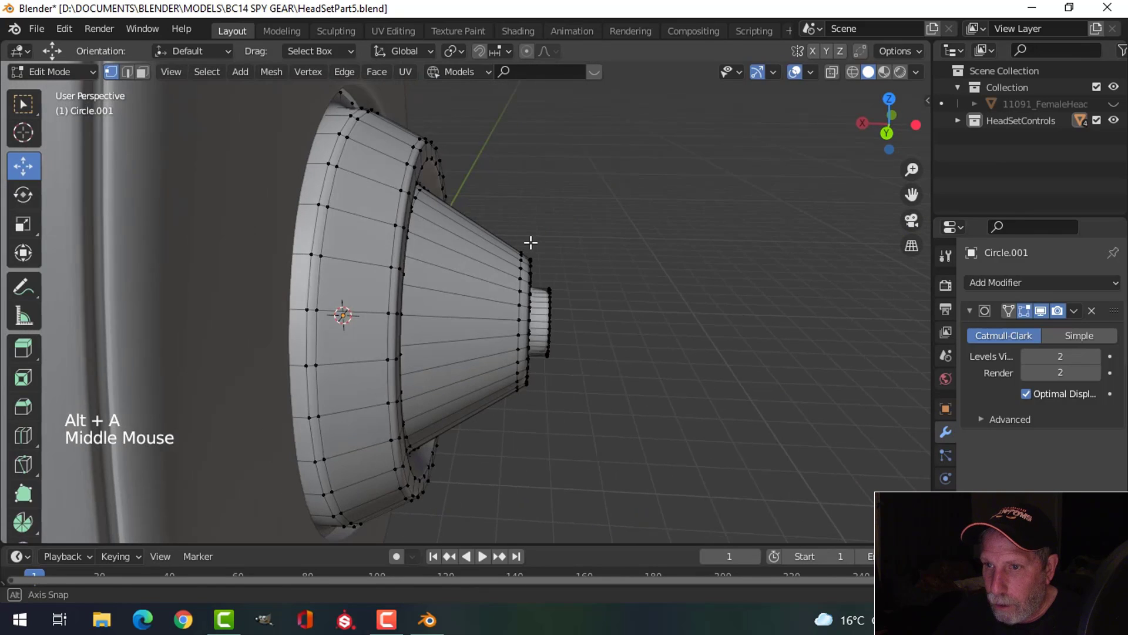
- Add an edge loop behind the outer ring's rear shoulder and slide it close to that shoulder to sharpen it
{"action": "key", "text": "Tab"}
{"action": "middle_click_drag", "start_coordinate": [440, 231], "coordinate": [356, 217]}
{"action": "key", "text": "Tab"}
{"action": "key", "text": "alt+a"}
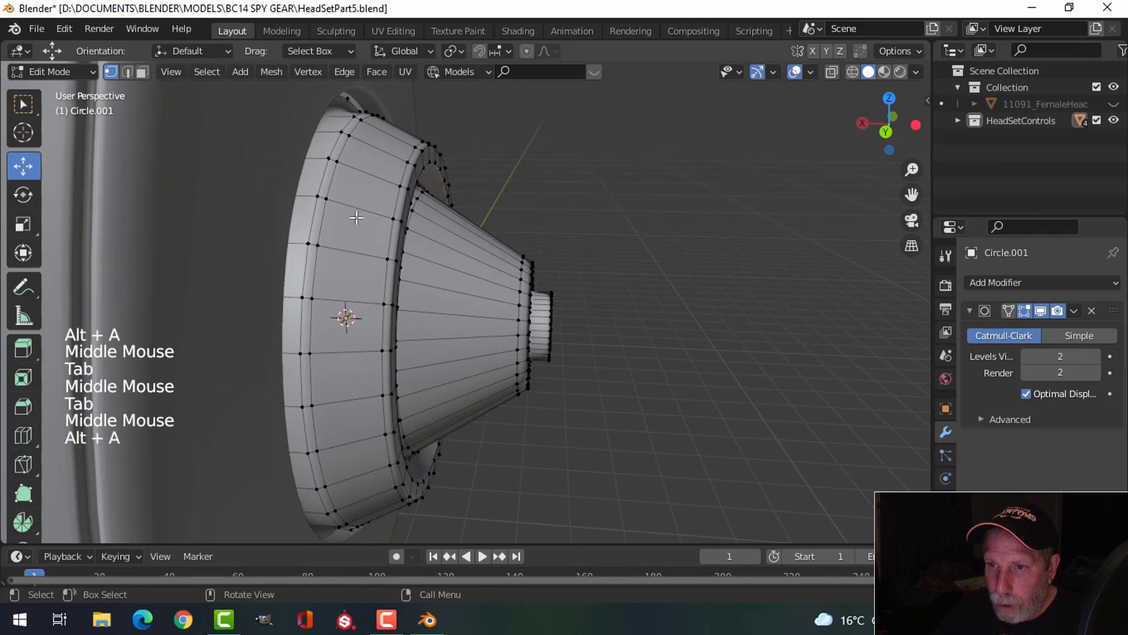
{"action": "key", "text": "ctrl+r"}
{"action": "left_click", "coordinate": [306, 194]}
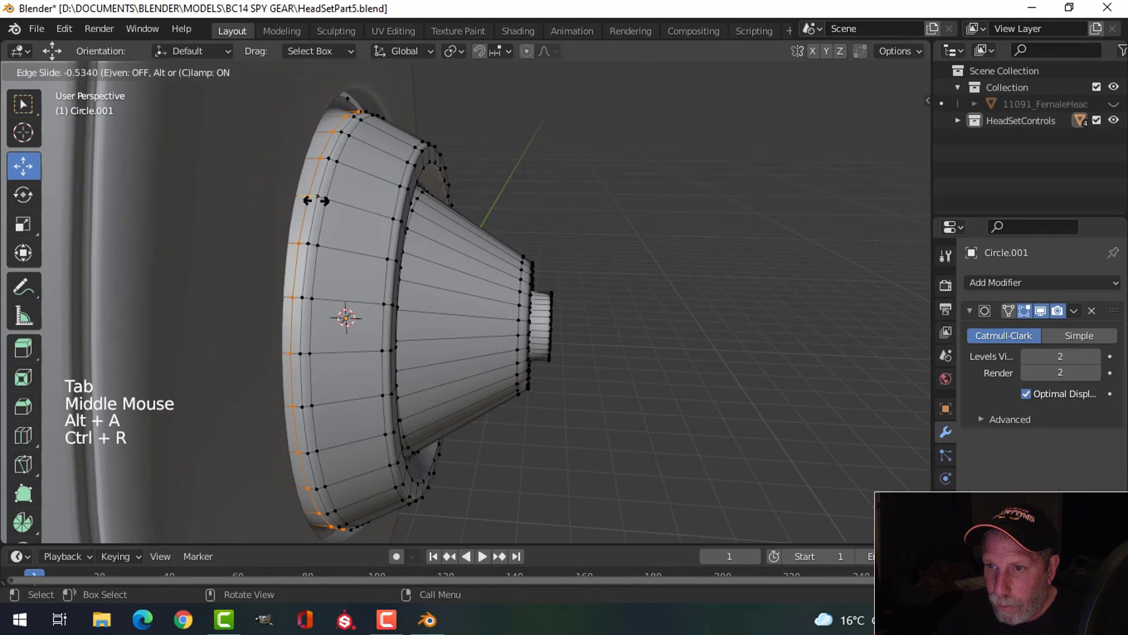
{"action": "left_click", "coordinate": [317, 203]}
{"action": "key", "text": "Tab"}
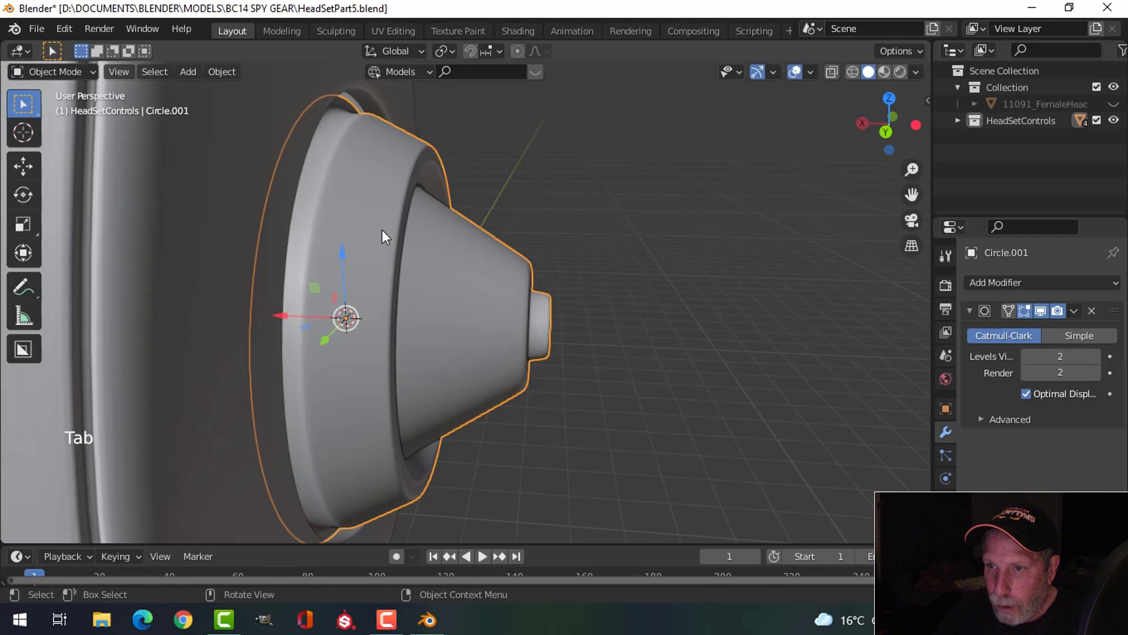
- Select the wide face loop around the tapered outer ring and inset its faces individually by about 0.016 m
{"action": "middle_click_drag", "start_coordinate": [382, 231], "coordinate": [358, 228]}
{"action": "key", "text": "Tab"}
{"action": "key", "text": "alt+a"}
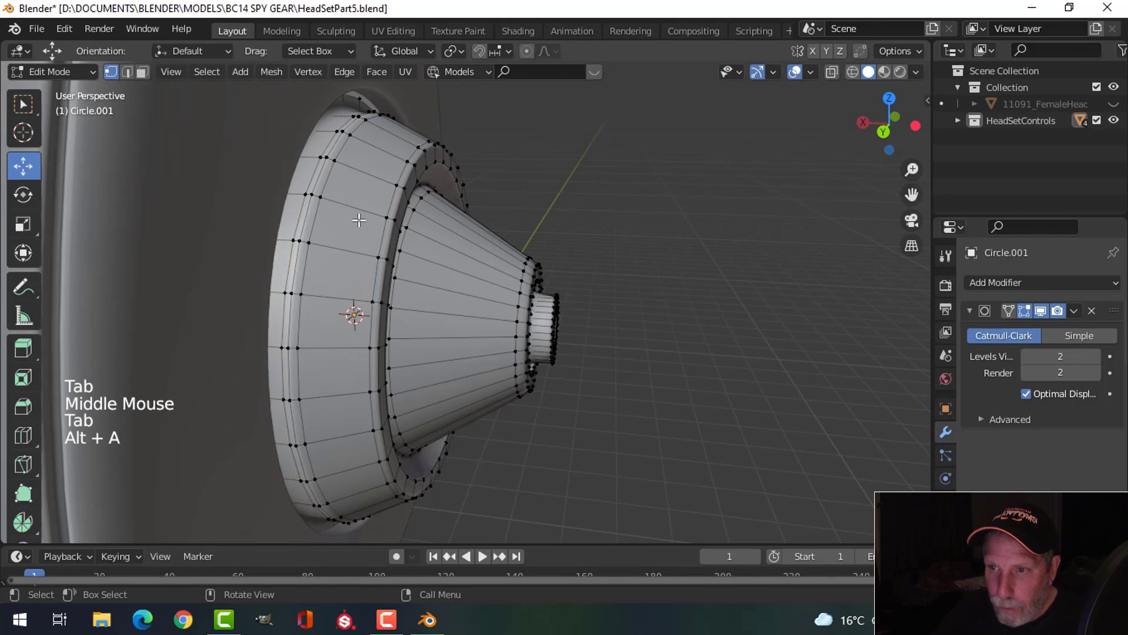
{"action": "key", "text": "3"}
{"action": "left_click", "coordinate": [461, 204], "text": "alt+shift"}
{"action": "scroll", "coordinate": [470, 223], "scroll_direction": "down", "scroll_amount": 3}
{"action": "mouse_move", "coordinate": [488, 229]}
{"action": "middle_mouse_down"}
{"action": "mouse_move", "coordinate": [506, 244]}
{"action": "mouse_move", "coordinate": [476, 242]}
{"action": "middle_mouse_up"}
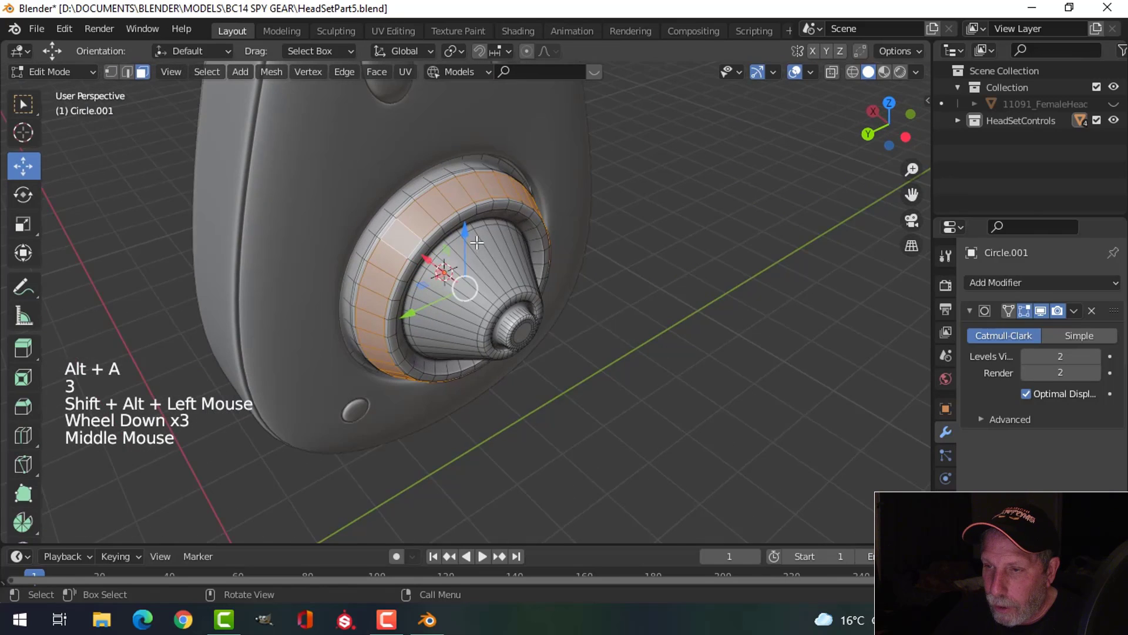
{"action": "scroll", "coordinate": [477, 242], "scroll_direction": "up", "scroll_amount": 2}
{"action": "key", "text": "i"}
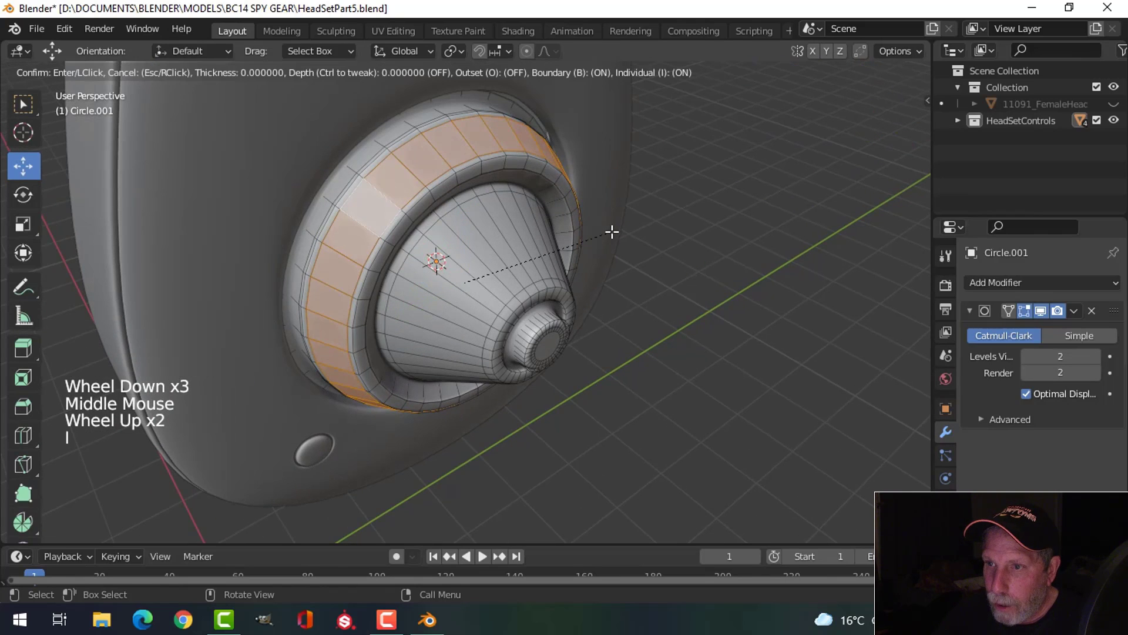
{"action": "left_click", "coordinate": [605, 231]}
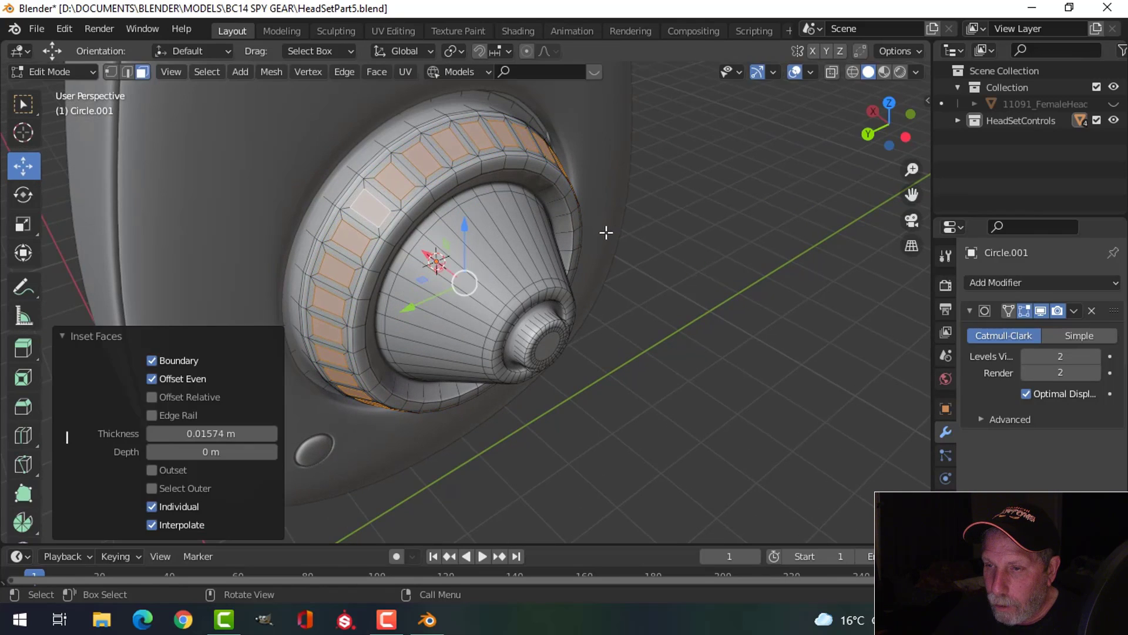
- Extrude the ring's inset faces and shrink them inward about 0.008 m to form dimples, then return to Object Mode
{"action": "middle_click_drag", "start_coordinate": [604, 232], "coordinate": [623, 232]}
{"action": "key", "text": "e"}
{"action": "key", "text": "alt+s"}
{"action": "key", "text": "shift"}
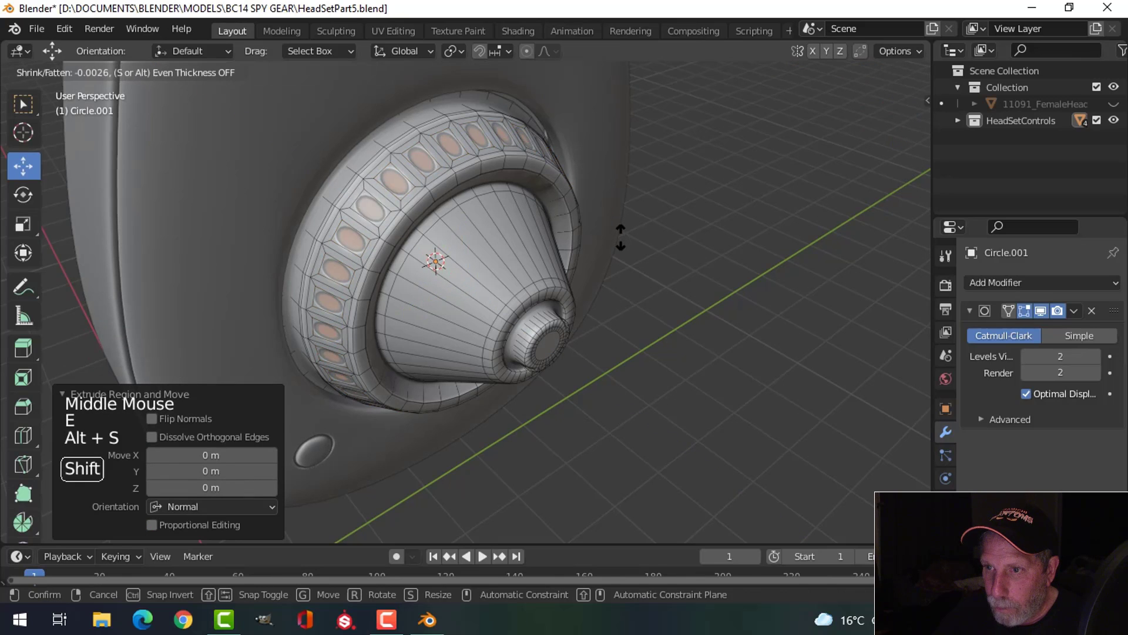
{"action": "left_click", "coordinate": [621, 247]}
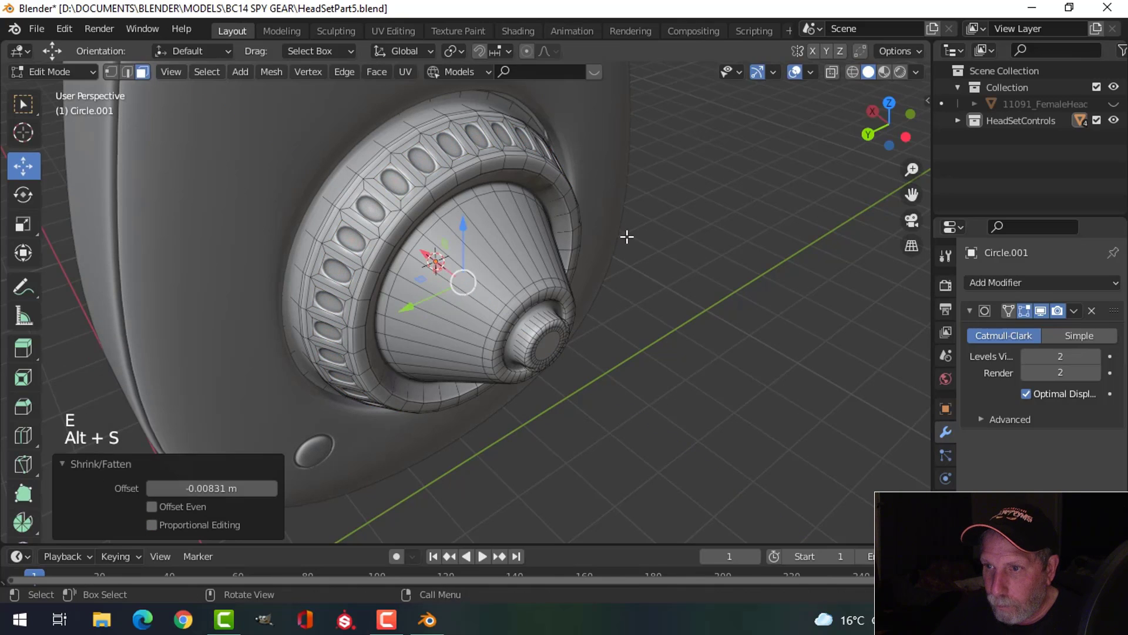
{"action": "key", "text": "alt+a"}
{"action": "key", "text": "Tab"}
{"action": "scroll", "coordinate": [626, 236], "scroll_direction": "down", "scroll_amount": 3}
{"action": "key", "text": "alt+a"}
{"action": "middle_click_drag", "start_coordinate": [626, 266], "coordinate": [406, 165]}
{"action": "scroll", "coordinate": [563, 305], "scroll_direction": "up", "scroll_amount": 2}
- Extrude three separated groups of inner cone faces and fatten them outward about 0.033 m to form raised pads
{"action": "left_click", "coordinate": [518, 192]}
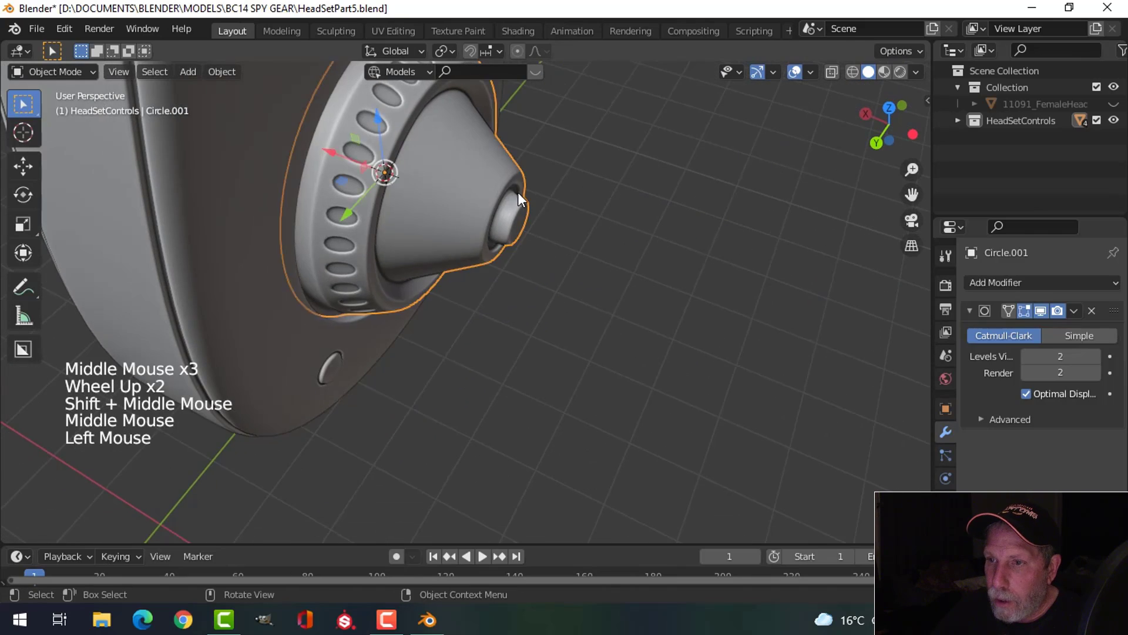
{"action": "key", "text": "Tab"}
{"action": "middle_click_drag", "start_coordinate": [517, 192], "coordinate": [462, 176]}
{"action": "key", "text": "alt+a"}
{"action": "key", "text": "3"}
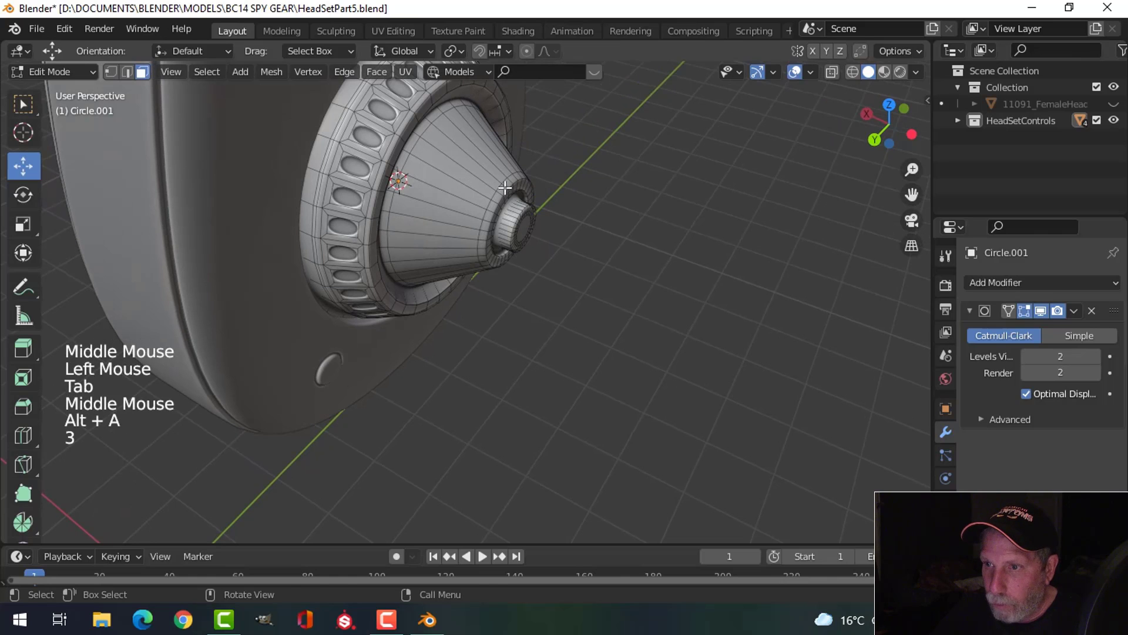
{"action": "key", "text": "c"}
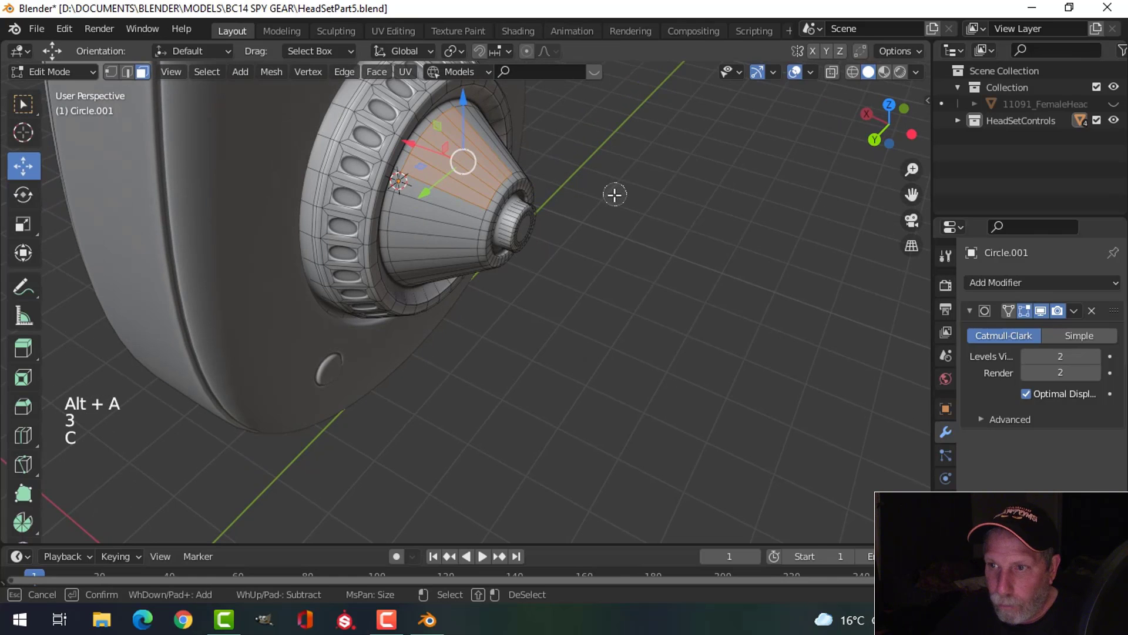
{"action": "middle_click_drag", "start_coordinate": [615, 194], "coordinate": [566, 202]}
{"action": "scroll", "coordinate": [566, 202], "scroll_direction": "down", "scroll_amount": 1}
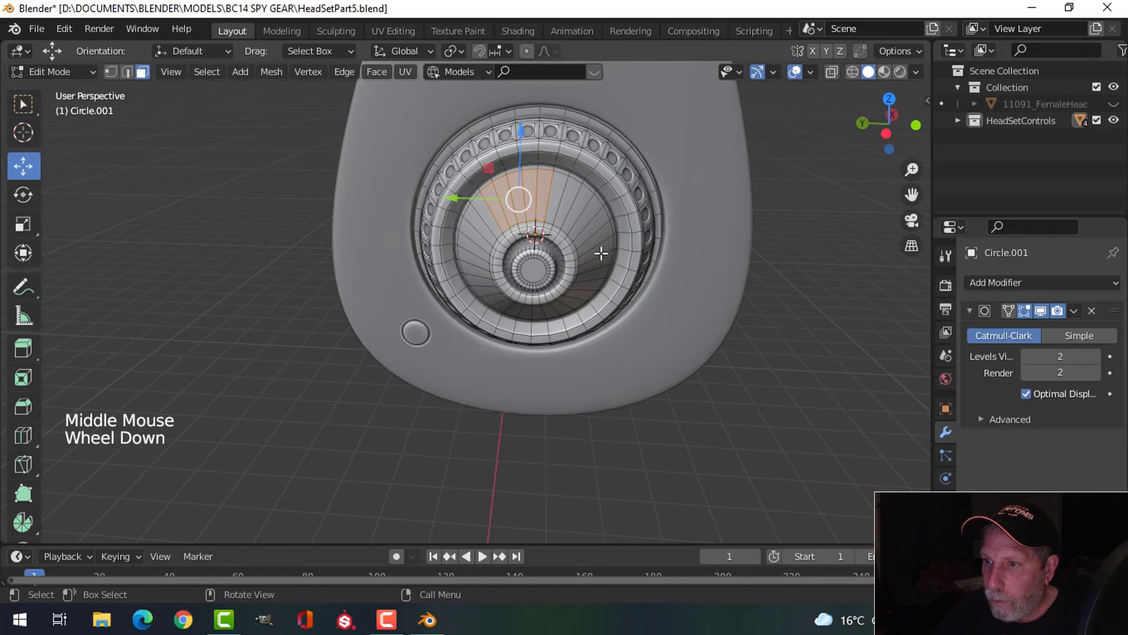
{"action": "left_click", "coordinate": [555, 198], "text": "shift"}
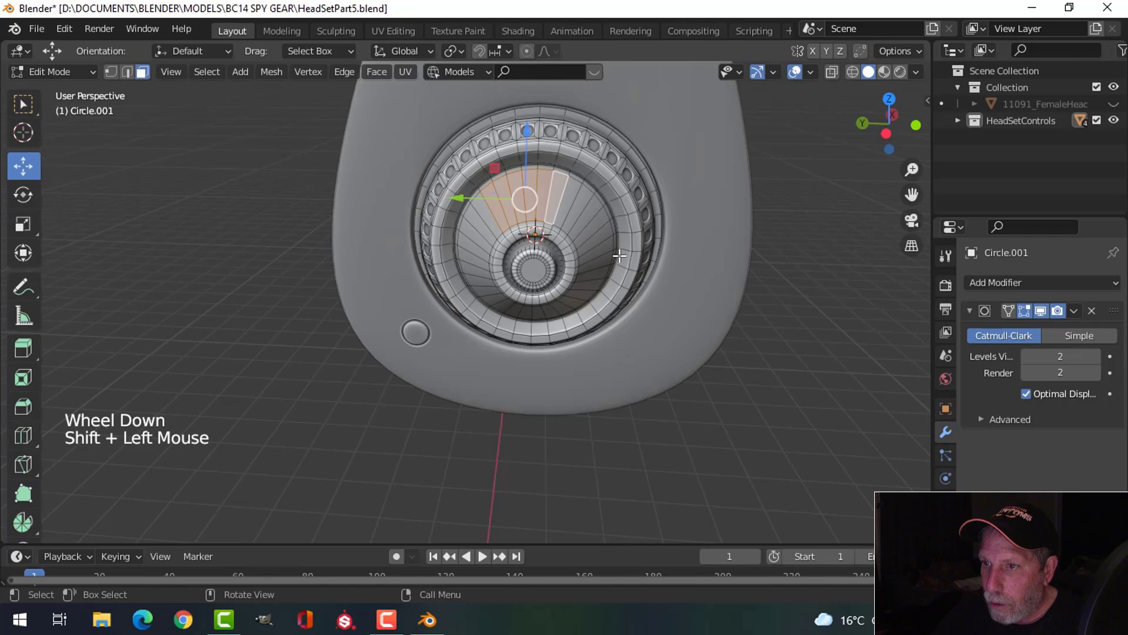
{"action": "scroll", "coordinate": [620, 255], "scroll_direction": "up", "scroll_amount": 2}
{"action": "middle_click_drag", "start_coordinate": [619, 255], "coordinate": [581, 214], "text": "shift"}
{"action": "key", "text": "c"}
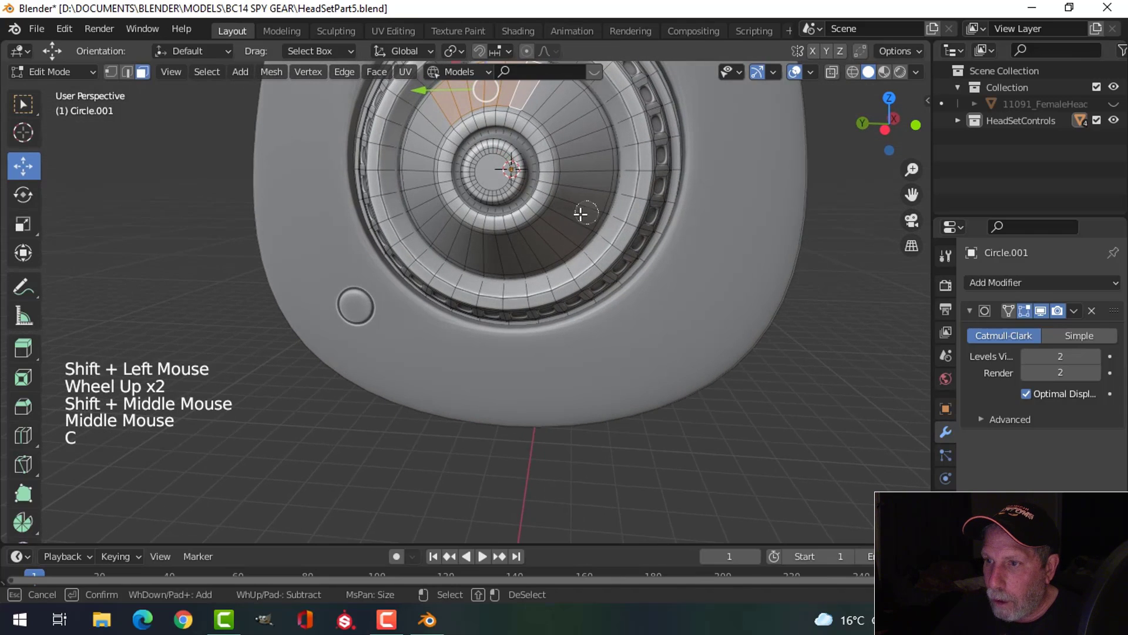
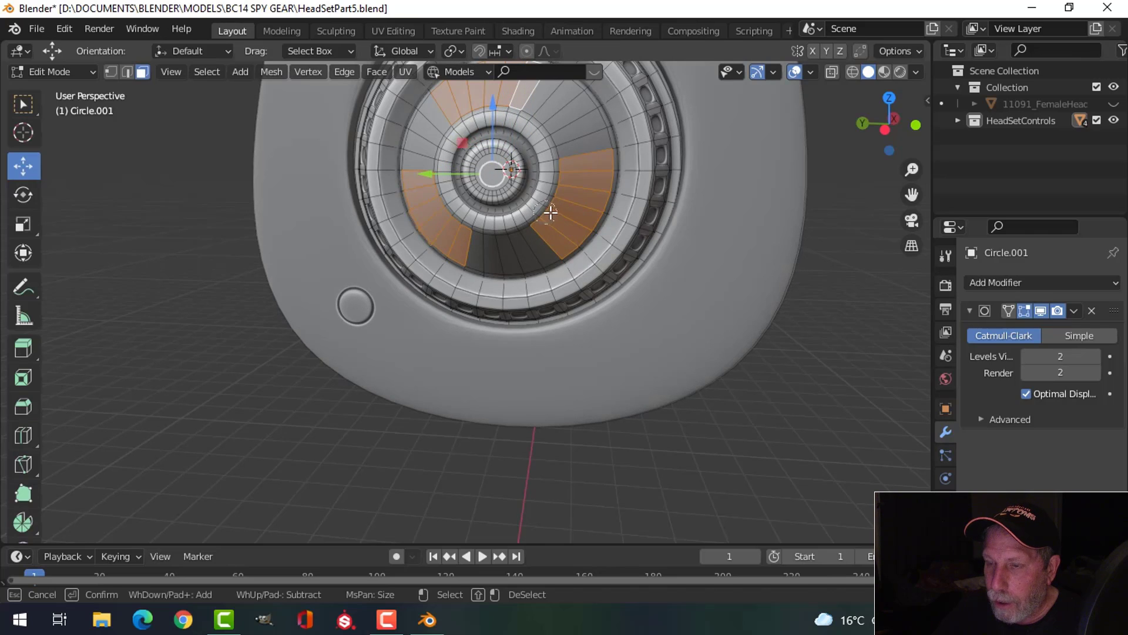
{"action": "scroll", "coordinate": [551, 213], "scroll_direction": "down", "scroll_amount": 2}
{"action": "middle_click_drag", "start_coordinate": [541, 214], "coordinate": [616, 211]}
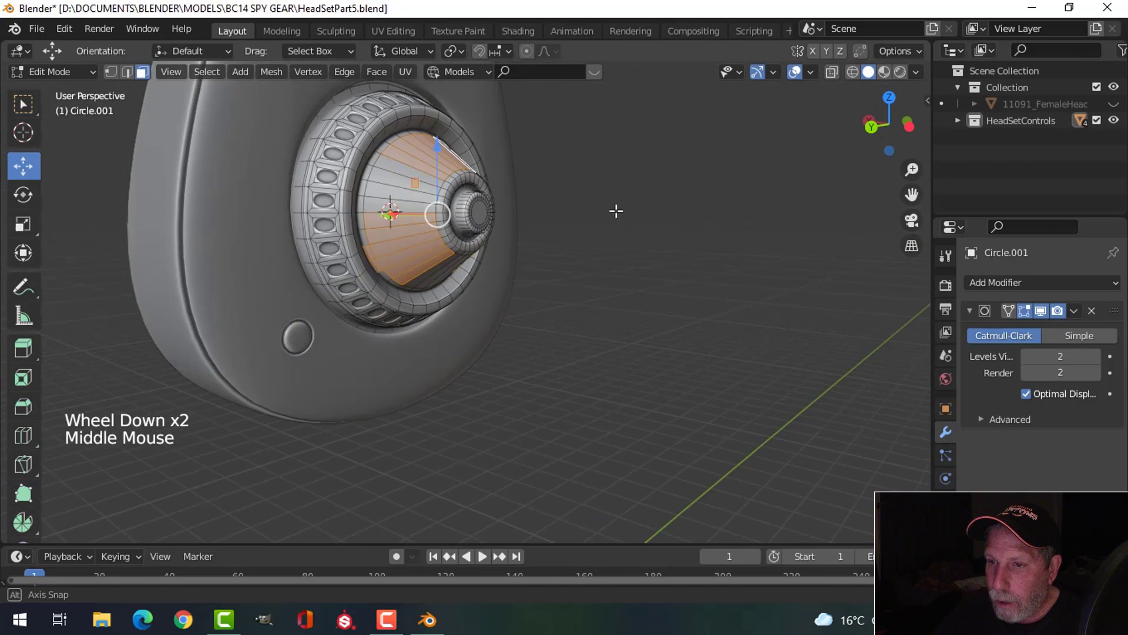
{"action": "scroll", "coordinate": [499, 235], "scroll_direction": "up", "scroll_amount": 2}
{"action": "left_click", "coordinate": [340, 251], "text": "shift"}
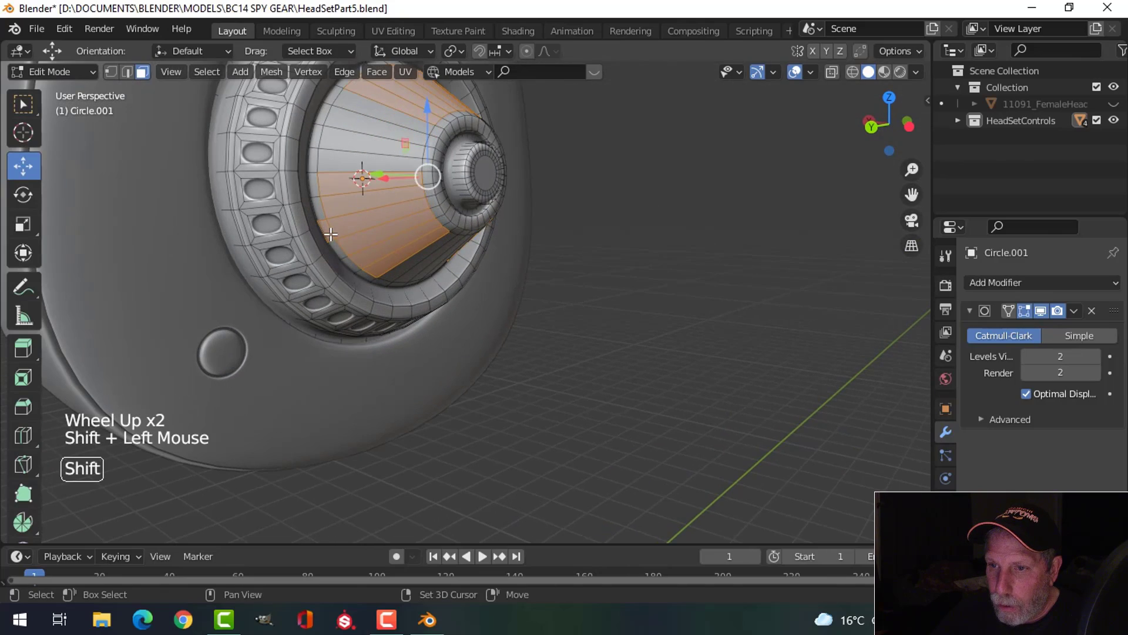
{"action": "scroll", "coordinate": [516, 224], "scroll_direction": "down", "scroll_amount": 1}
{"action": "middle_click_drag", "start_coordinate": [516, 223], "coordinate": [625, 297]}
{"action": "key", "text": "e"}
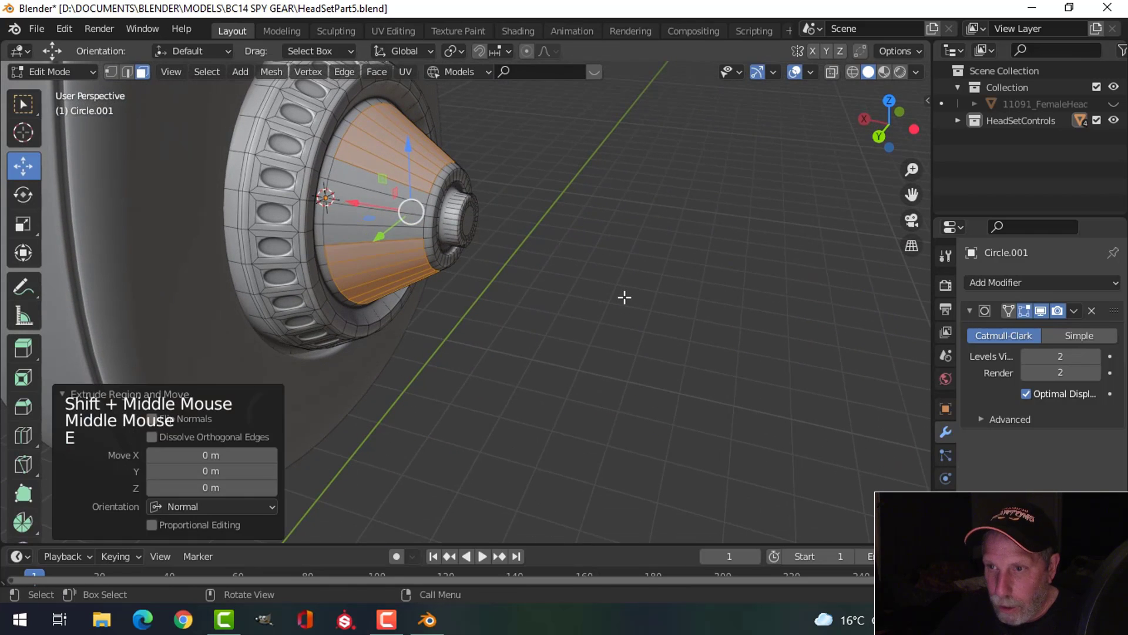
{"action": "key", "text": "alt+s"}
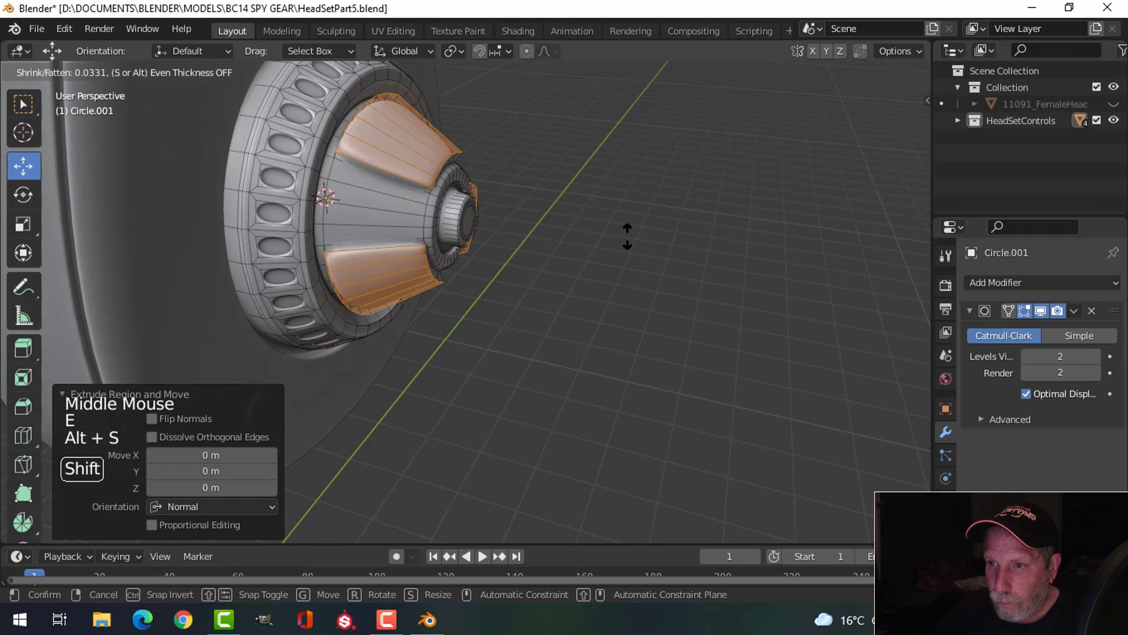
{"action": "left_click", "coordinate": [628, 235]}
- Cut a centred edge loop around the padded cone, bevel it about 0.11 m into two end loops, and return to Object Mode
{"action": "key", "text": "ctrl+r"}
{"action": "left_click", "coordinate": [381, 170]}
{"action": "right_click", "coordinate": [380, 171]}
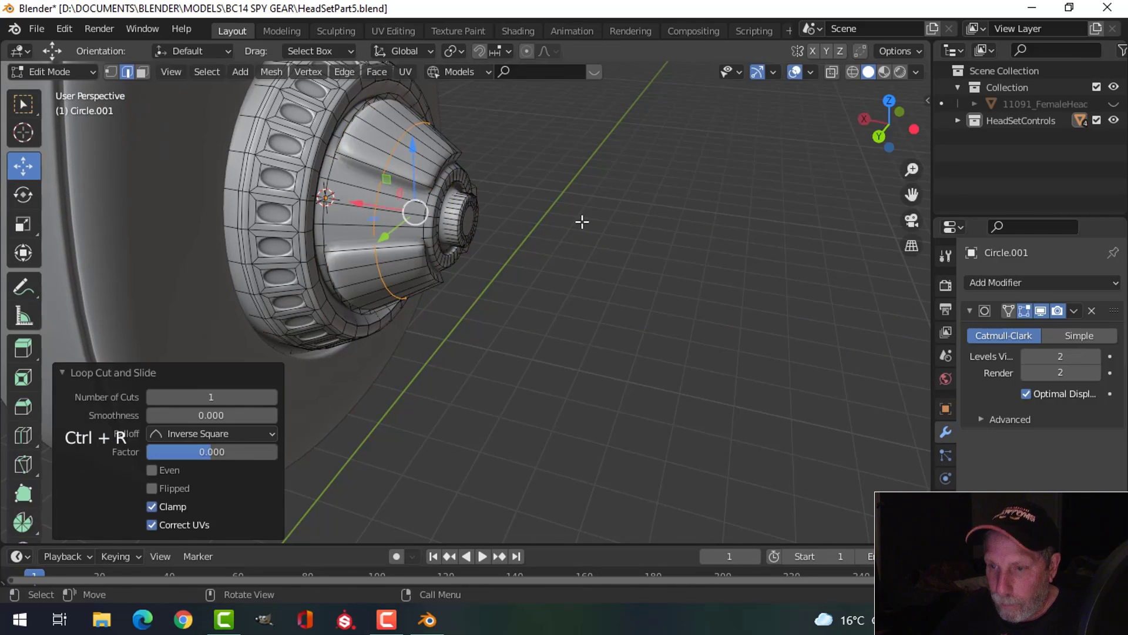
{"action": "key", "text": "ctrl+b"}
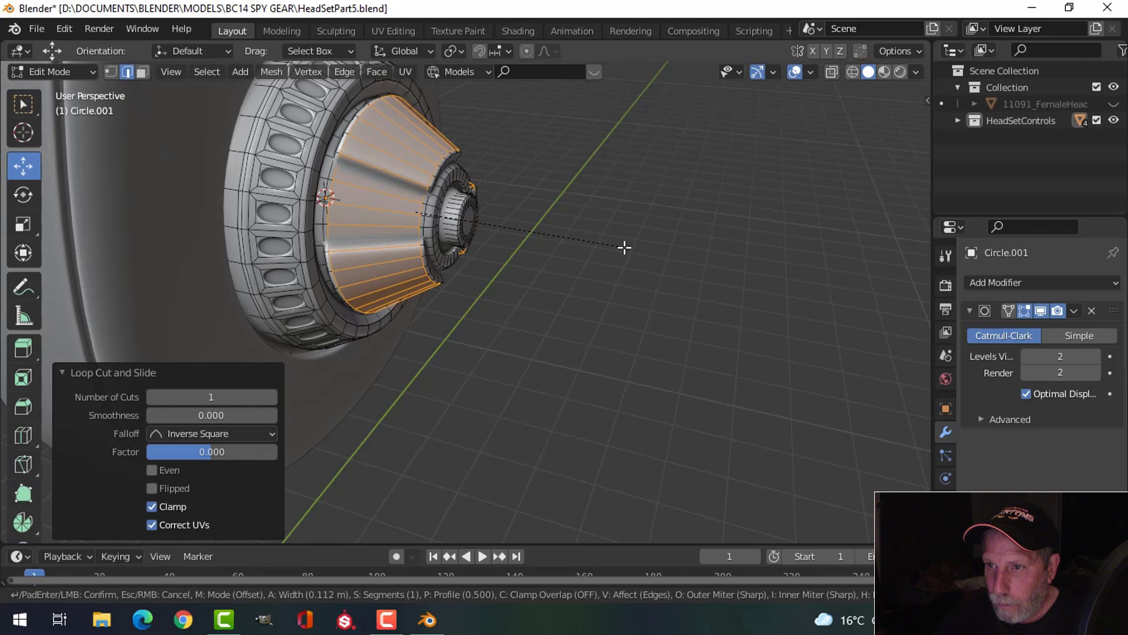
{"action": "left_click", "coordinate": [624, 248]}
{"action": "key", "text": "Tab"}
{"action": "scroll", "coordinate": [623, 254], "scroll_direction": "down", "scroll_amount": 3}
{"action": "middle_click_drag", "start_coordinate": [623, 254], "coordinate": [582, 257]}
{"action": "key", "text": "alt+a"}
{"action": "scroll", "coordinate": [580, 282], "scroll_direction": "down", "scroll_amount": 3}
{"action": "scroll", "coordinate": [530, 263], "scroll_direction": "up", "scroll_amount": 3}
{"action": "scroll", "coordinate": [424, 256], "scroll_direction": "up", "scroll_amount": 2}
{"action": "middle_click_drag", "start_coordinate": [424, 256], "coordinate": [401, 259]}
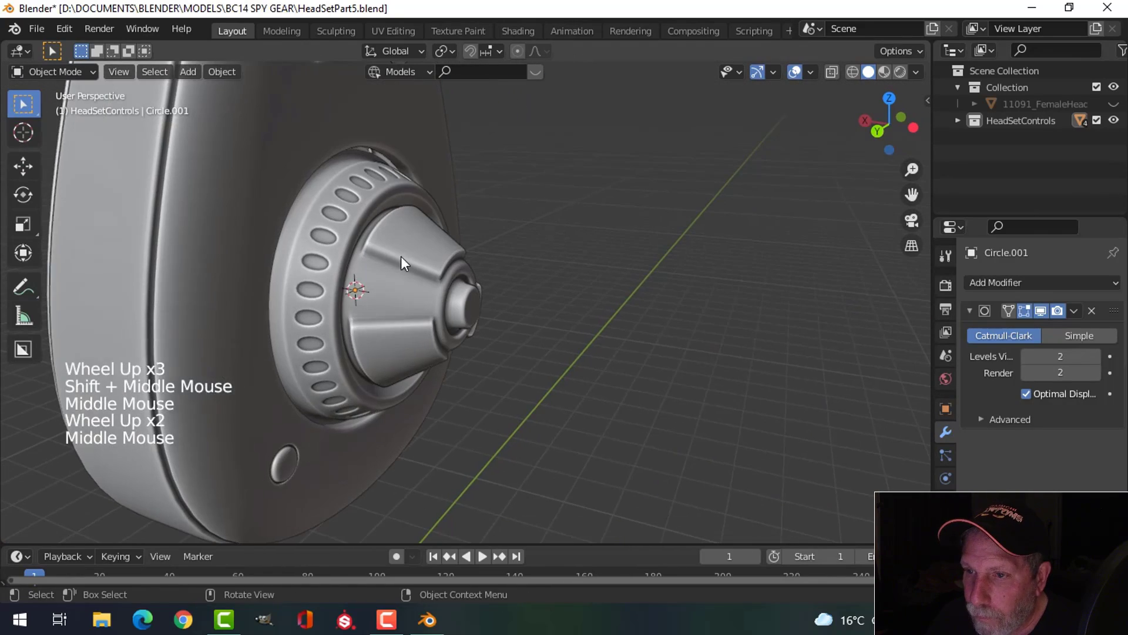
- Move the ring-and-cone piece slightly outward from the earpiece along the X axis and deselect it
{"action": "left_click", "coordinate": [404, 255]}
{"action": "middle_click_drag", "start_coordinate": [492, 284], "coordinate": [498, 260], "text": "shift"}
{"action": "middle_click_drag", "start_coordinate": [498, 260], "coordinate": [534, 219]}
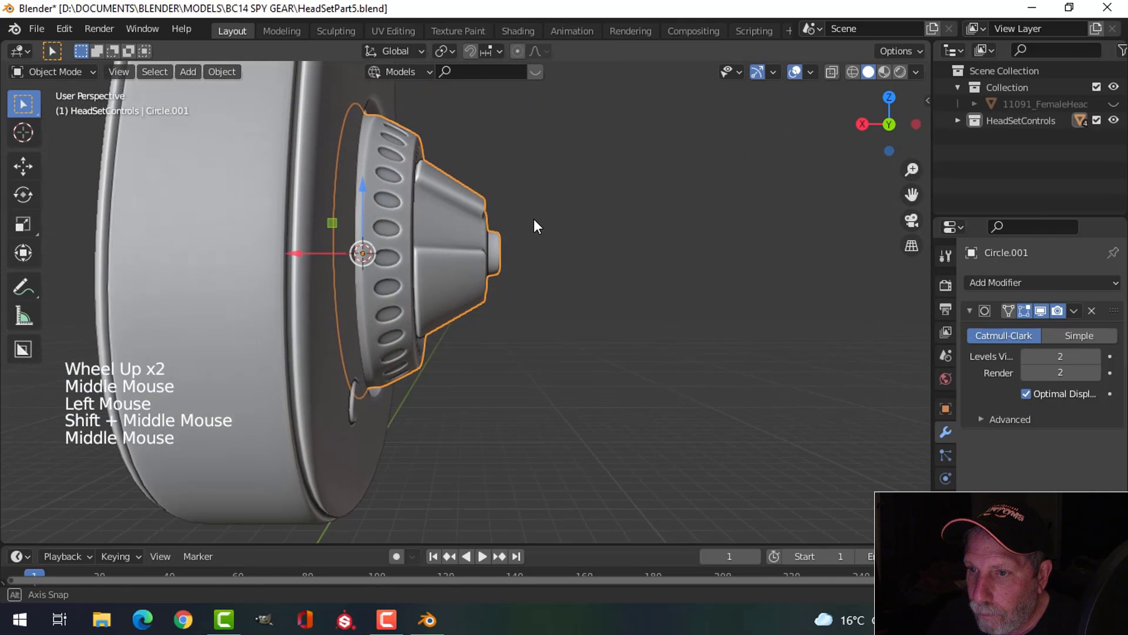
{"action": "left_click_drag", "start_coordinate": [291, 253], "coordinate": [298, 252]}
{"action": "key", "text": "alt+a"}
- Save the headset file after checking the ring-and-cone piece on the earpiece
{"action": "middle_click_drag", "start_coordinate": [299, 252], "coordinate": [372, 267]}
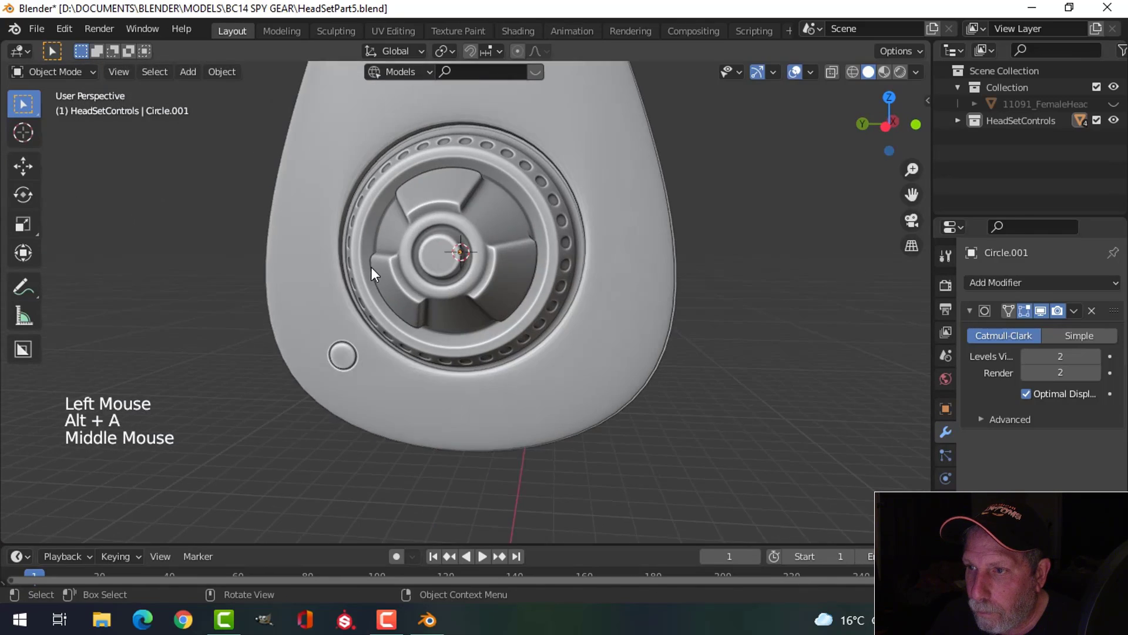
{"action": "scroll", "coordinate": [439, 277], "scroll_direction": "down", "scroll_amount": 4}
{"action": "scroll", "coordinate": [439, 277], "scroll_direction": "down", "scroll_amount": 1}
{"action": "middle_click_drag", "start_coordinate": [441, 278], "coordinate": [475, 288]}
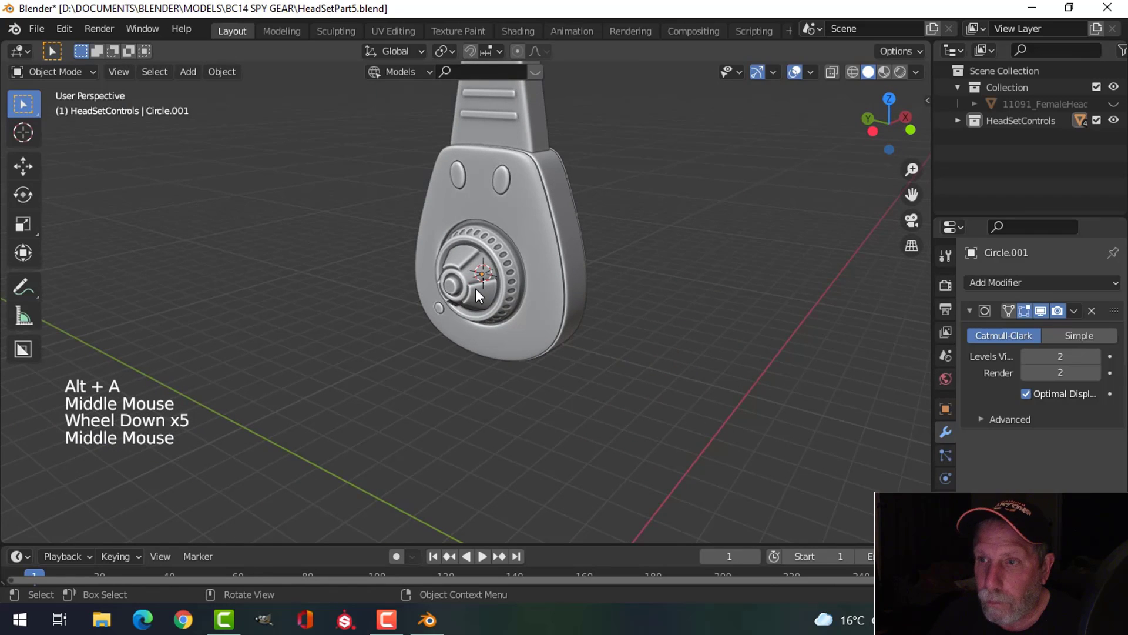
{"action": "key", "text": "ctrl+s"}
{"action": "scroll", "coordinate": [555, 287], "scroll_direction": "down", "scroll_amount": 2}
{"action": "middle_click_drag", "start_coordinate": [561, 289], "coordinate": [584, 242]}
{"action": "scroll", "coordinate": [656, 290], "scroll_direction": "up", "scroll_amount": 2}
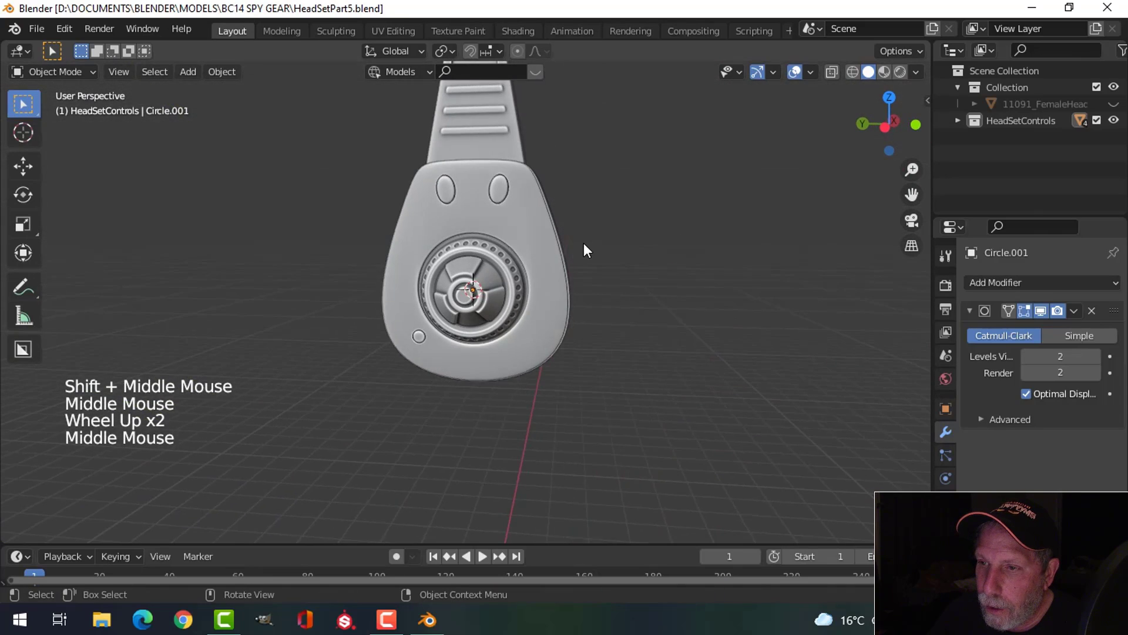
{"action": "scroll", "coordinate": [584, 244], "scroll_direction": "up", "scroll_amount": 2}
{"action": "scroll", "coordinate": [446, 154], "scroll_direction": "up", "scroll_amount": 2}
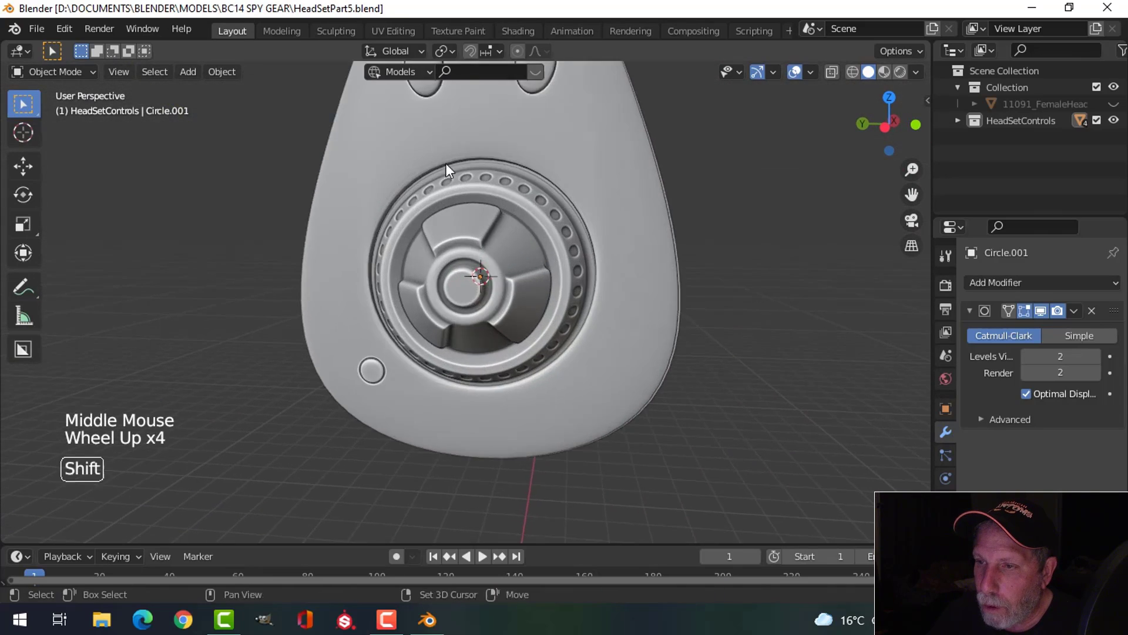
- Select the faces of the earpiece's two upper oval buttons with their rims and scale each about its own centre to about 0.95
{"action": "middle_click_drag", "start_coordinate": [445, 164], "coordinate": [459, 262], "text": "shift"}
{"action": "scroll", "coordinate": [521, 424], "scroll_direction": "up", "scroll_amount": 2}
{"action": "left_click", "coordinate": [459, 262]}
{"action": "key", "text": "Tab"}
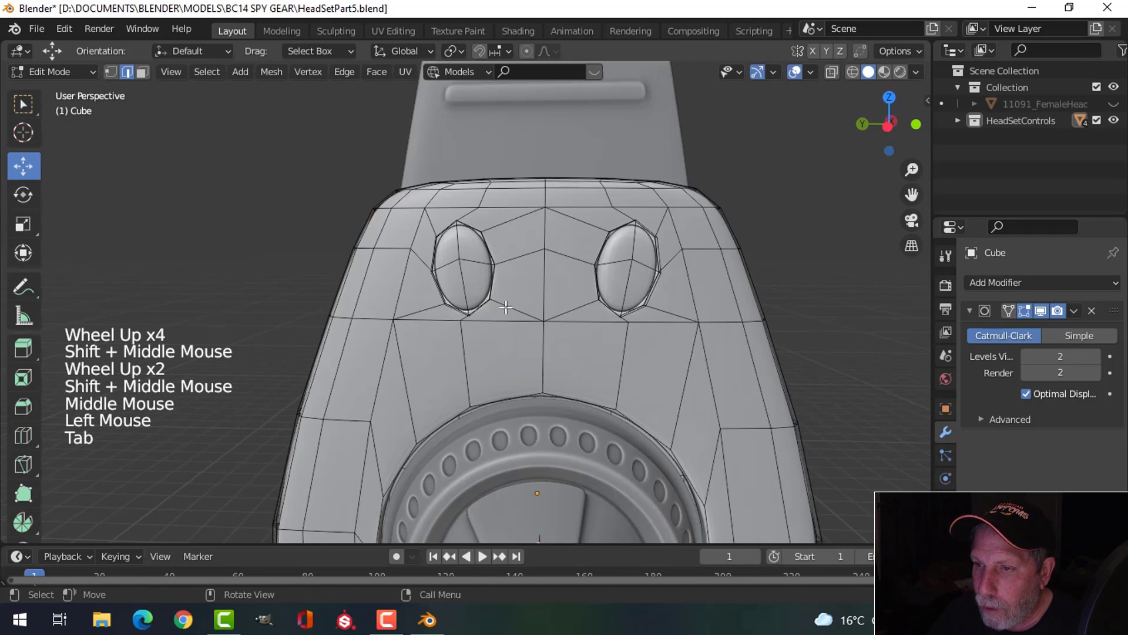
{"action": "scroll", "coordinate": [479, 287], "scroll_direction": "up", "scroll_amount": 2}
{"action": "key", "text": "3"}
{"action": "key", "text": "c"}
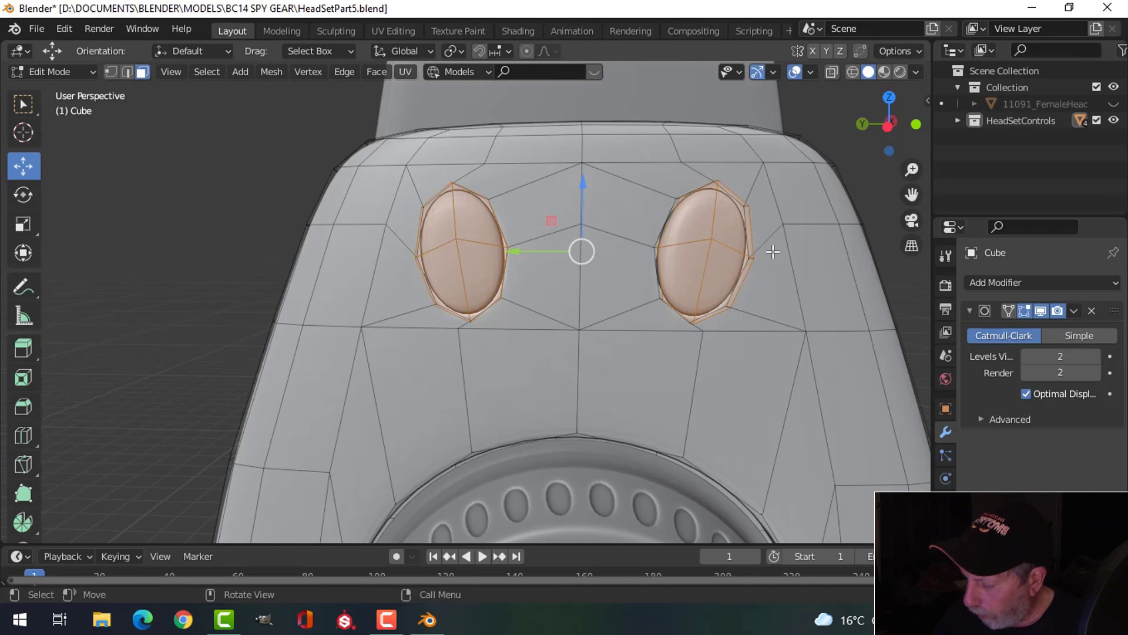
{"action": "key", "text": "ctrl+KP_Add"}
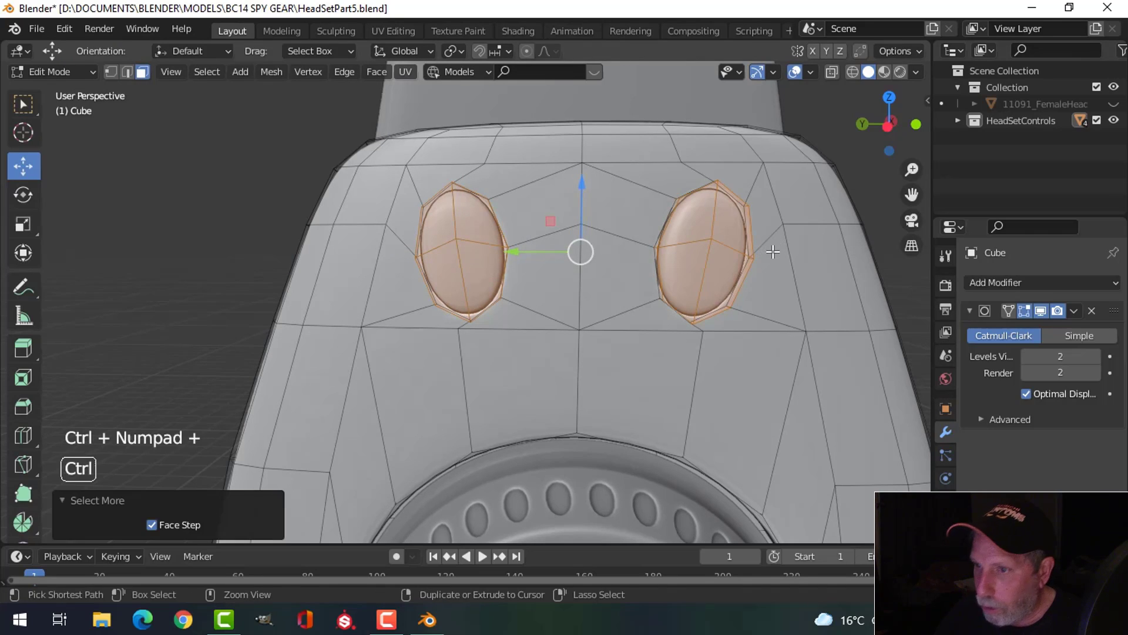
{"action": "left_click", "coordinate": [457, 53]}
{"action": "left_click", "coordinate": [474, 104]}
{"action": "scroll", "coordinate": [624, 244], "scroll_direction": "down", "scroll_amount": 2}
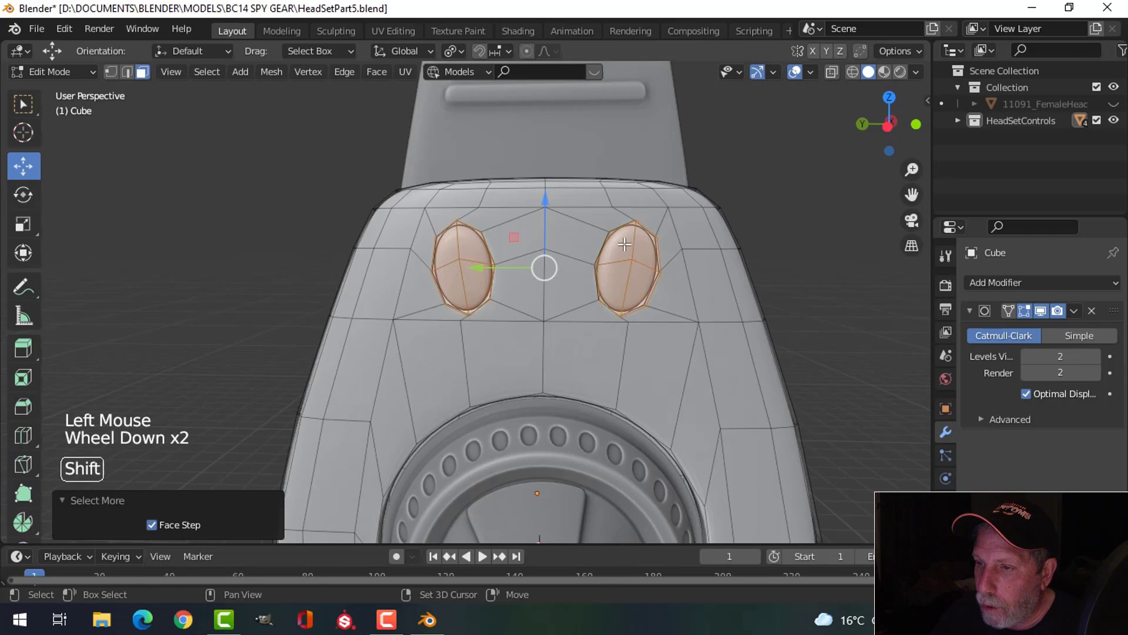
{"action": "middle_click_drag", "start_coordinate": [624, 244], "coordinate": [559, 241], "text": "shift"}
{"action": "middle_click_drag", "start_coordinate": [558, 241], "coordinate": [632, 254]}
{"action": "key", "text": "s"}
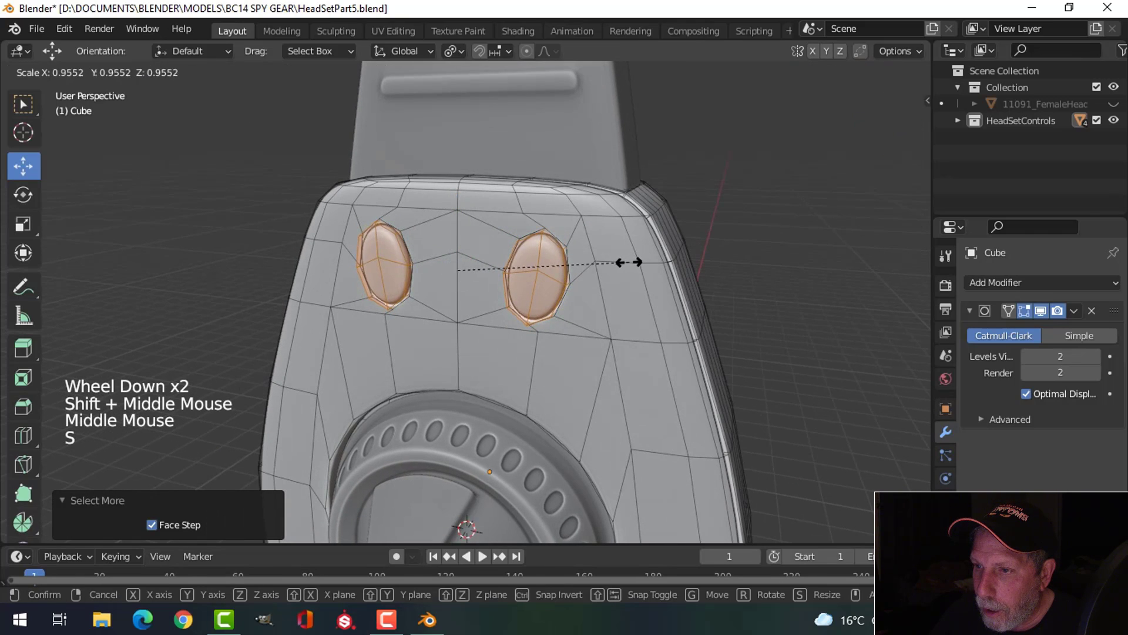
{"action": "left_click", "coordinate": [623, 264]}
{"action": "key", "text": "Tab"}
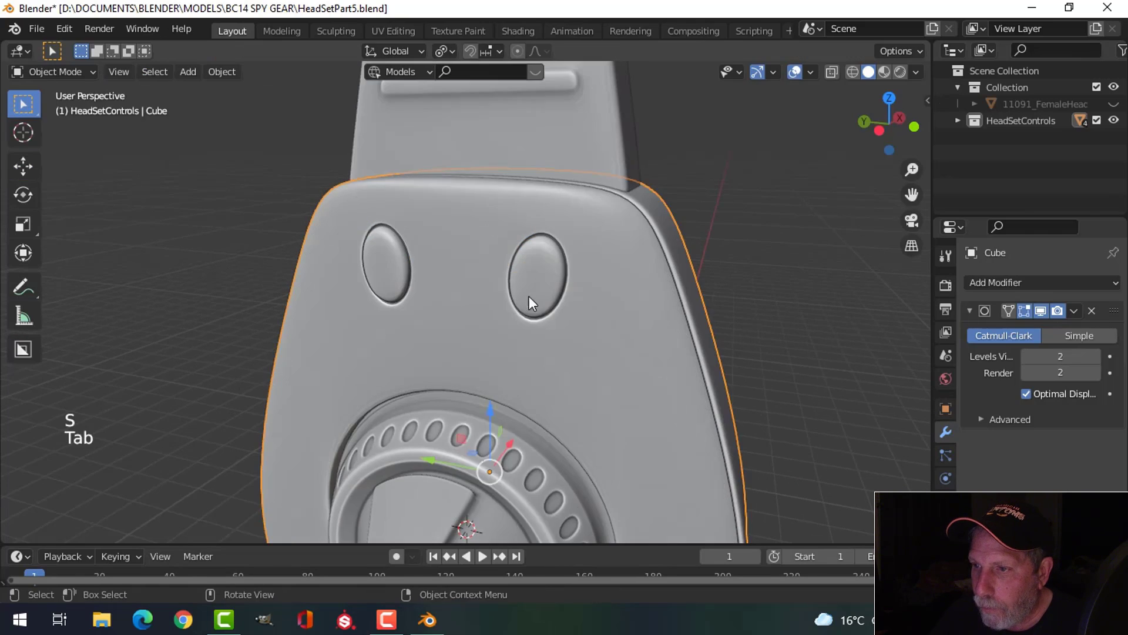
{"action": "middle_click_drag", "start_coordinate": [528, 297], "coordinate": [493, 177]}
{"action": "scroll", "coordinate": [573, 277], "scroll_direction": "down", "scroll_amount": 2}
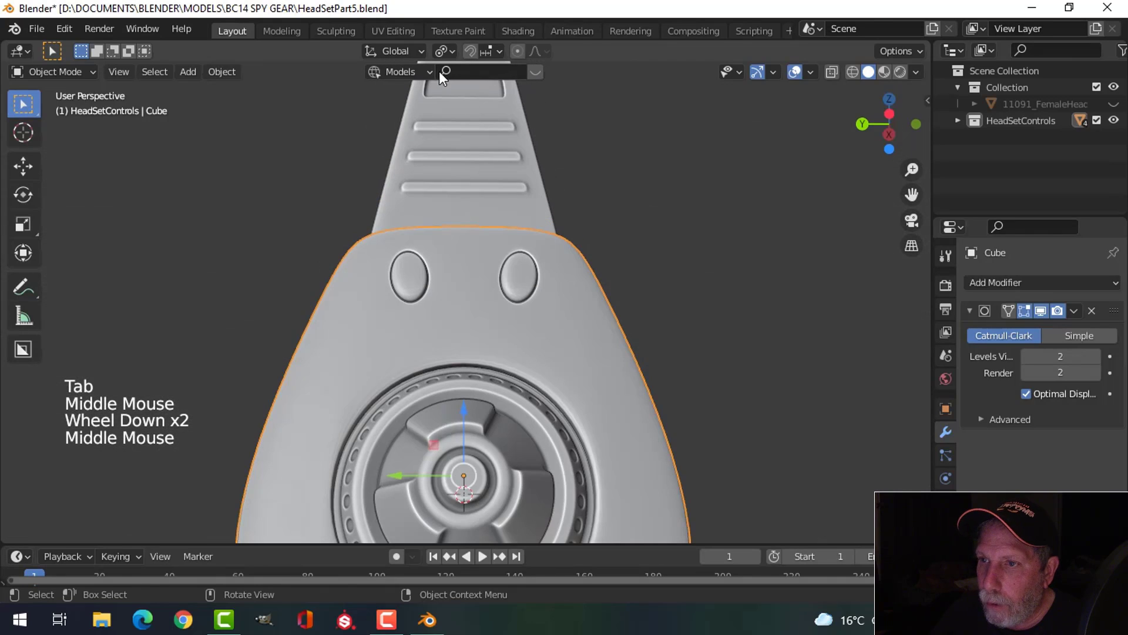
- Examine the headset control housing's front buttons, dial and side wall from several angles
{"action": "left_click", "coordinate": [443, 51]}
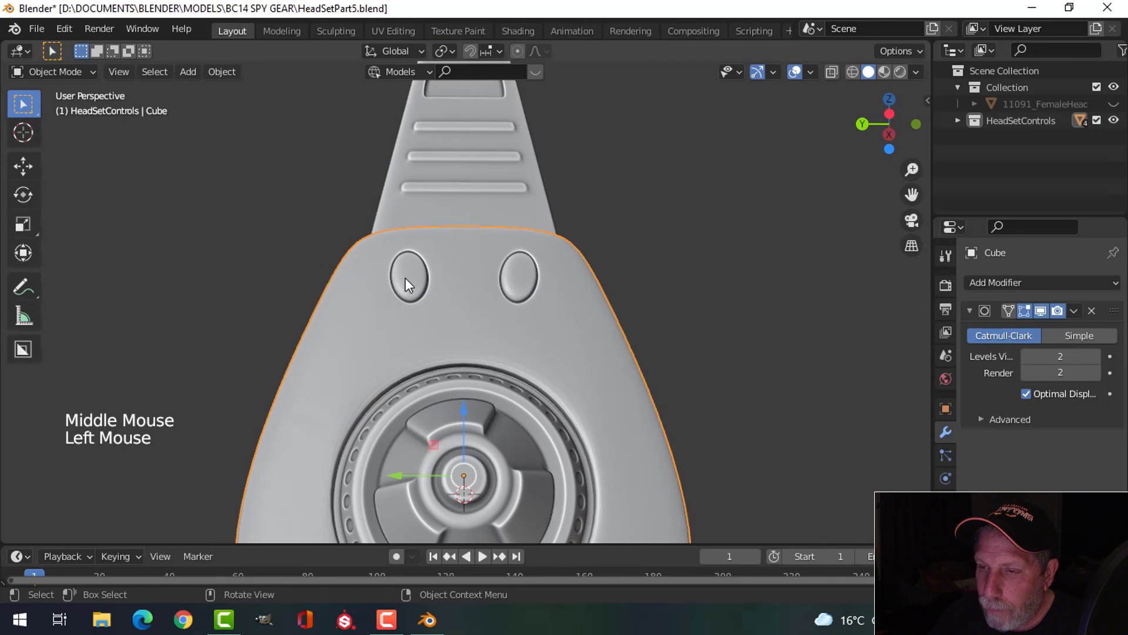
{"action": "scroll", "coordinate": [411, 272], "scroll_direction": "up", "scroll_amount": 2}
{"action": "middle_click_drag", "start_coordinate": [421, 270], "coordinate": [394, 275]}
{"action": "key", "text": "alt+a"}
{"action": "left_click", "coordinate": [394, 272]}
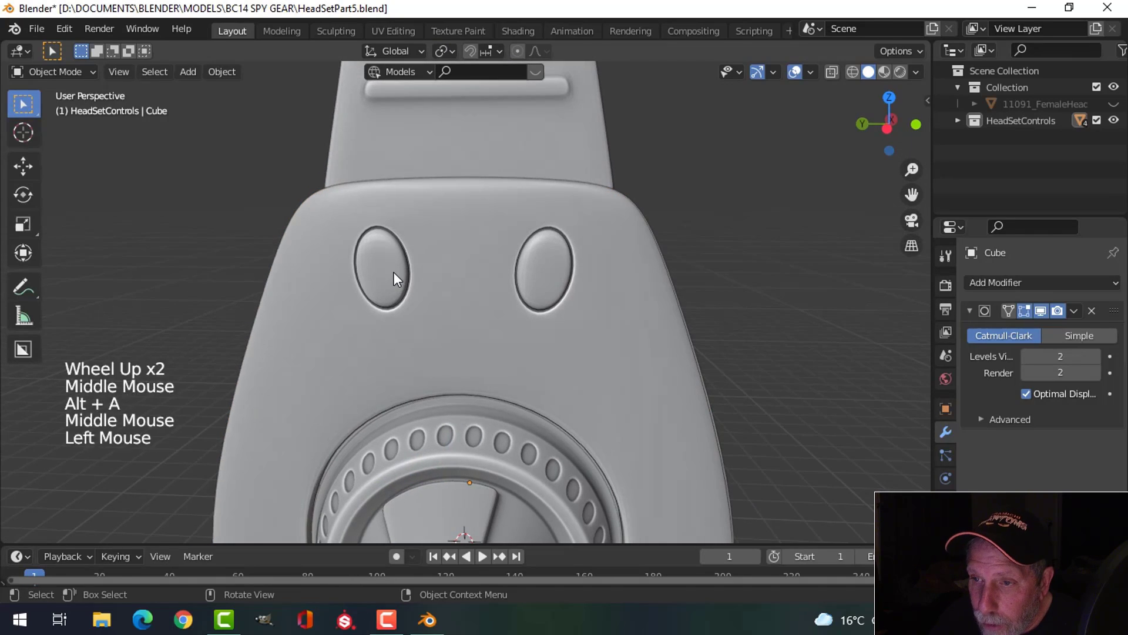
{"action": "right_click", "coordinate": [393, 273]}
{"action": "scroll", "coordinate": [661, 323], "scroll_direction": "down", "scroll_amount": 3}
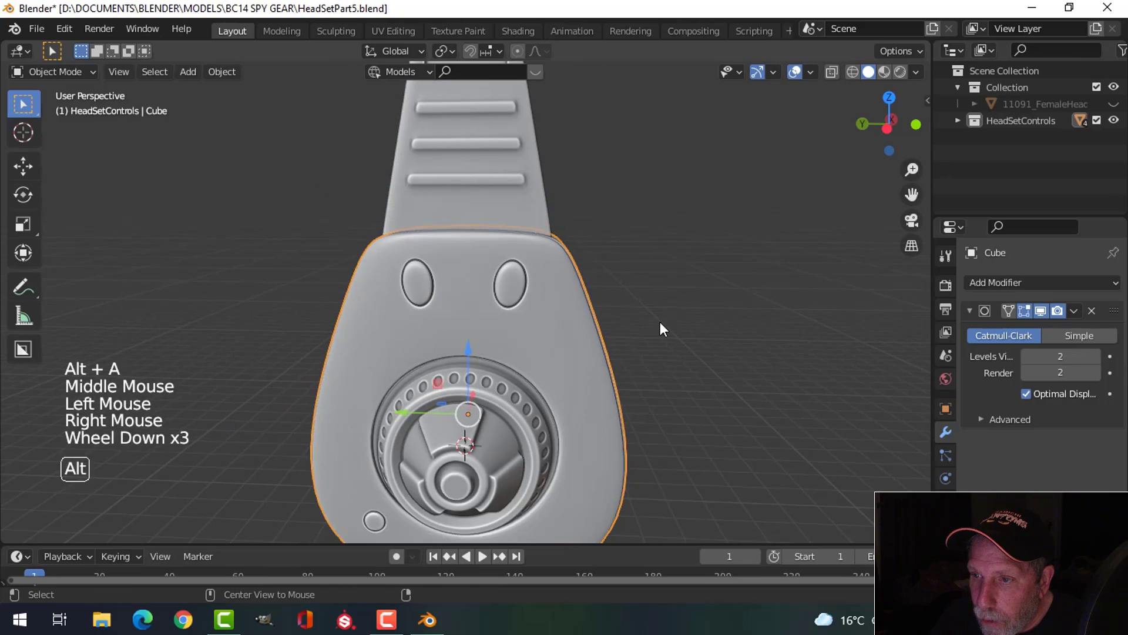
{"action": "key", "text": "alt+a"}
{"action": "middle_click_drag", "start_coordinate": [661, 322], "coordinate": [566, 345]}
{"action": "scroll", "coordinate": [524, 340], "scroll_direction": "down", "scroll_amount": 2}
{"action": "middle_click_drag", "start_coordinate": [651, 350], "coordinate": [575, 321]}
{"action": "scroll", "coordinate": [505, 346], "scroll_direction": "up", "scroll_amount": 2}
{"action": "middle_click_drag", "start_coordinate": [505, 346], "coordinate": [507, 287], "text": "shift"}
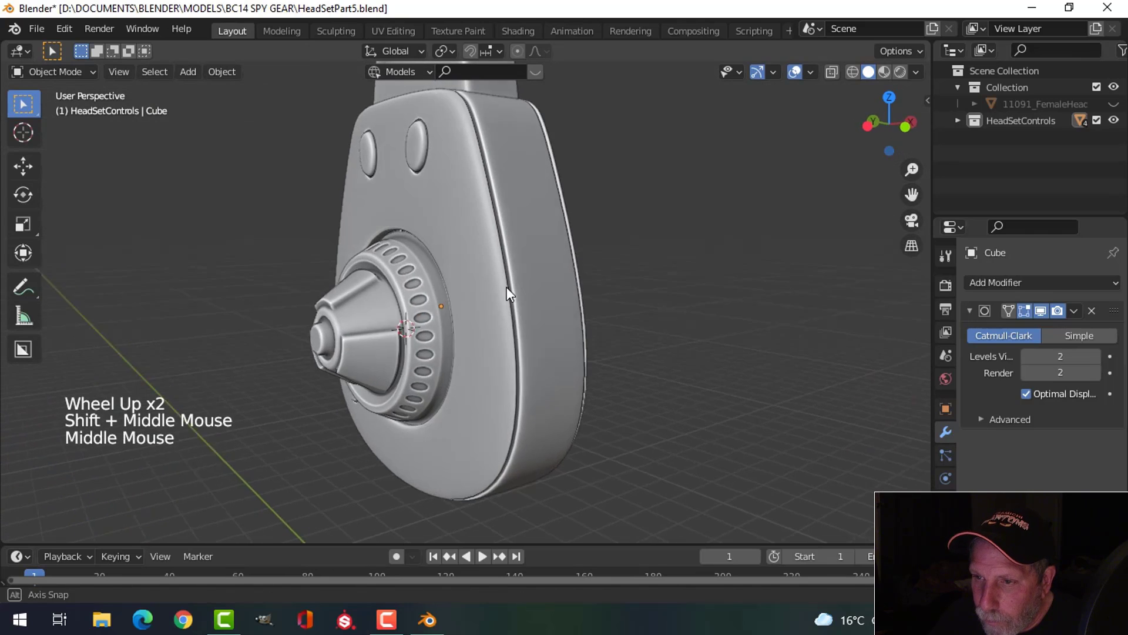
{"action": "left_click", "coordinate": [450, 308]}
{"action": "middle_click_drag", "start_coordinate": [450, 308], "coordinate": [436, 324]}
{"action": "left_click_drag", "start_coordinate": [465, 321], "coordinate": [456, 318]}
{"action": "key", "text": "alt+a"}
{"action": "mouse_move", "coordinate": [459, 320]}
{"action": "middle_mouse_down"}
{"action": "mouse_move", "coordinate": [604, 302]}
{"action": "mouse_move", "coordinate": [529, 309]}
{"action": "mouse_move", "coordinate": [507, 341]}
{"action": "mouse_move", "coordinate": [562, 320]}
{"action": "mouse_move", "coordinate": [549, 346]}
{"action": "mouse_move", "coordinate": [521, 355]}
{"action": "mouse_move", "coordinate": [590, 344]}
{"action": "mouse_move", "coordinate": [513, 329]}
{"action": "mouse_move", "coordinate": [468, 297]}
{"action": "mouse_move", "coordinate": [472, 283]}
{"action": "mouse_move", "coordinate": [470, 294]}
{"action": "middle_mouse_up"}
{"action": "scroll", "coordinate": [521, 355], "scroll_direction": "down", "scroll_amount": 3}
- Select the block of faces on the upper part of the housing's side wall for editing
{"action": "left_click", "coordinate": [463, 273]}
{"action": "key", "text": "Tab"}
{"action": "scroll", "coordinate": [471, 266], "scroll_direction": "up", "scroll_amount": 3}
{"action": "key", "text": "alt+a"}
{"action": "key", "text": "3"}
{"action": "key", "text": "c"}
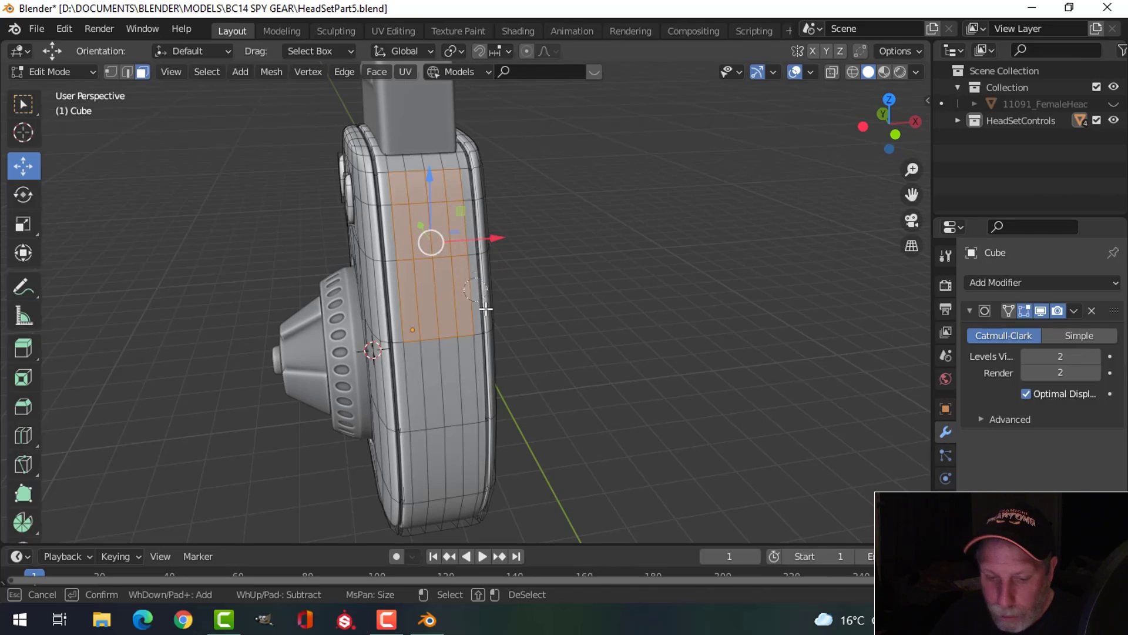
{"action": "scroll", "coordinate": [465, 303], "scroll_direction": "down", "scroll_amount": 2}
{"action": "middle_click_drag", "start_coordinate": [465, 303], "coordinate": [521, 312]}
{"action": "scroll", "coordinate": [546, 298], "scroll_direction": "up", "scroll_amount": 1}
{"action": "scroll", "coordinate": [547, 295], "scroll_direction": "up", "scroll_amount": 1, "text": "shift"}
{"action": "scroll", "coordinate": [461, 333], "scroll_direction": "up", "scroll_amount": 2}
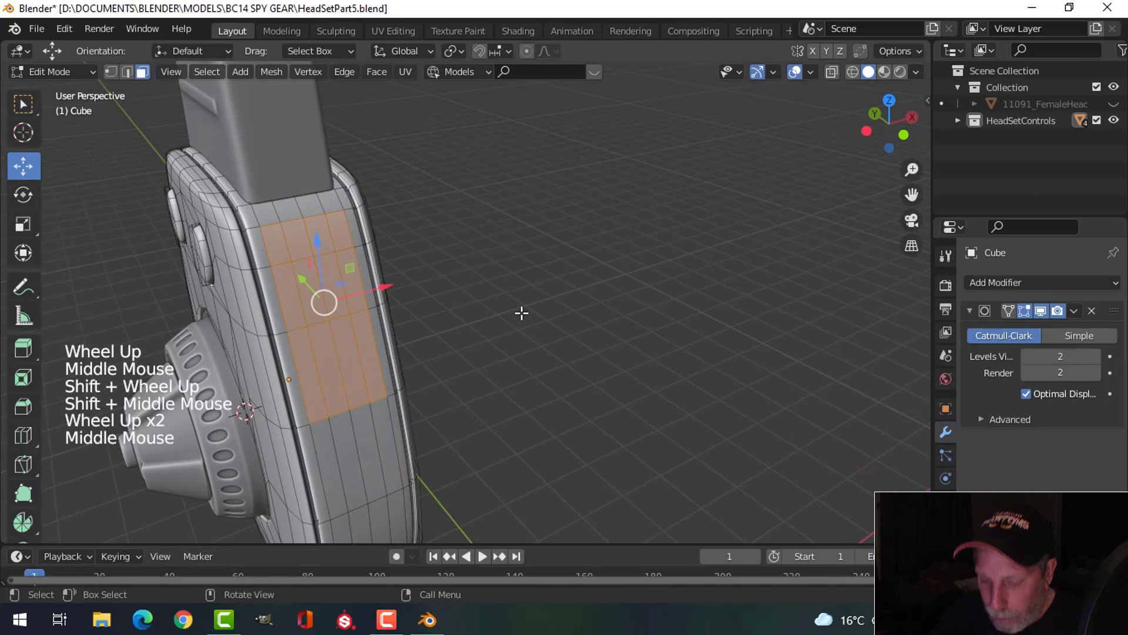
- Inset the selected side faces twice, by about 0.011 m and about 0.013 m
{"action": "key", "text": "i"}
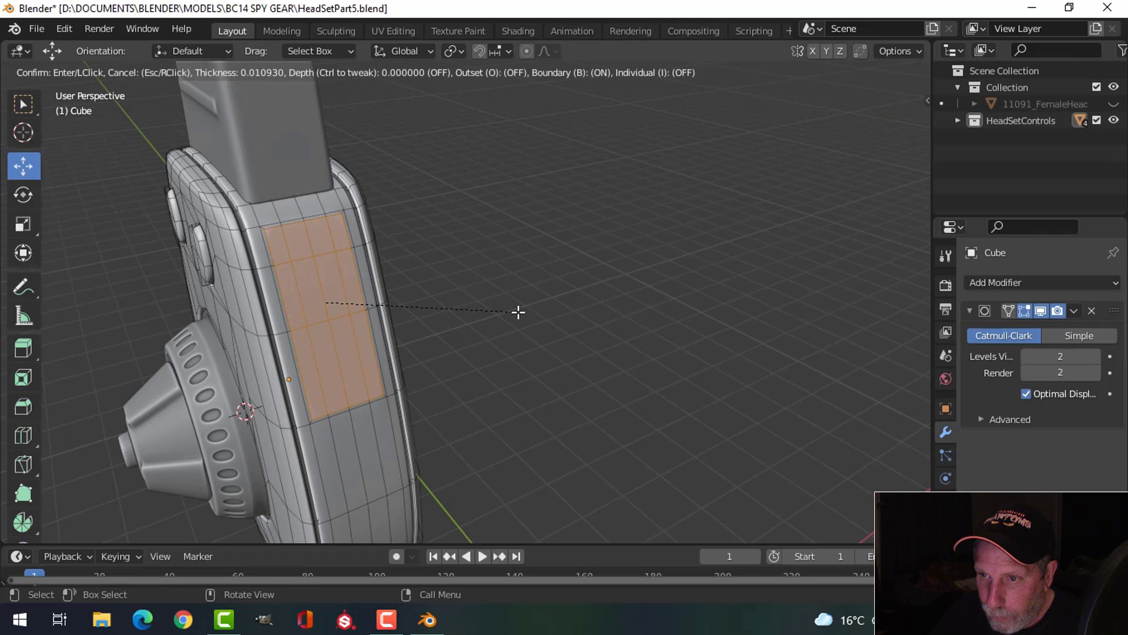
{"action": "left_click", "coordinate": [517, 312]}
{"action": "key", "text": "i"}
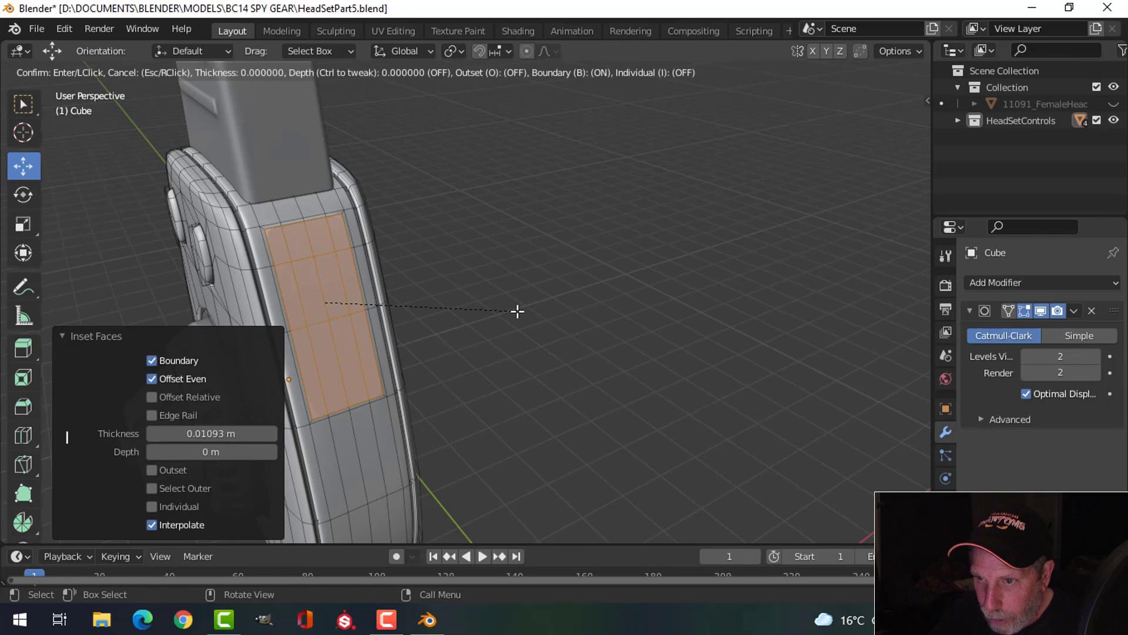
{"action": "left_click", "coordinate": [513, 311]}
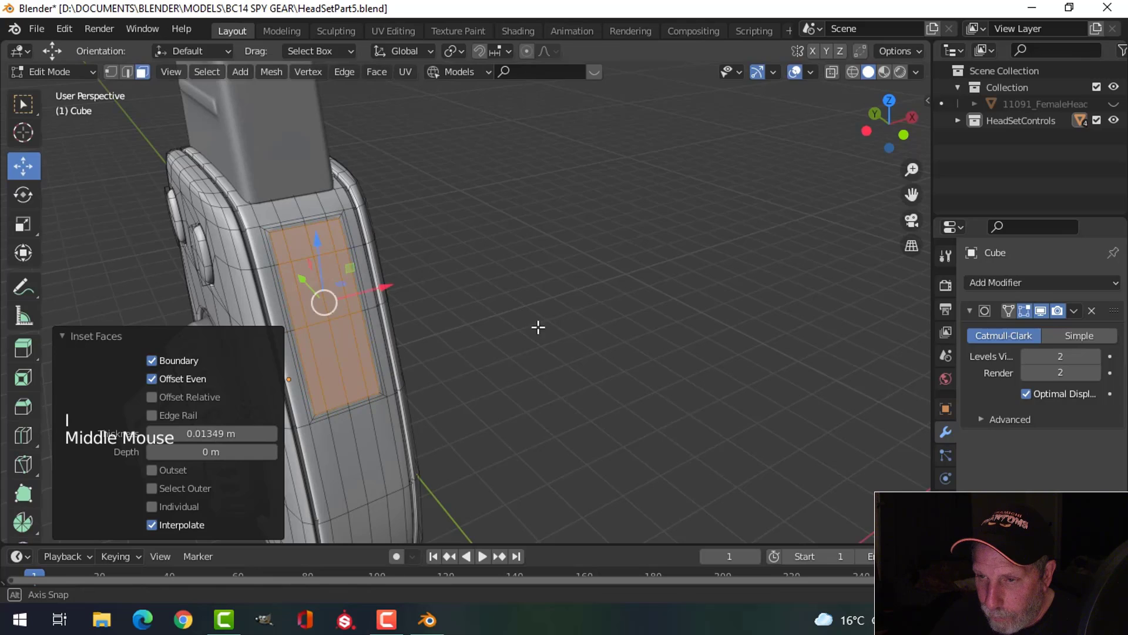
- Extrude the inset side faces inward twice, by about 0.011 m and about 0.012 m, to form a recess
{"action": "middle_click_drag", "start_coordinate": [536, 325], "coordinate": [591, 307]}
{"action": "key", "text": "e"}
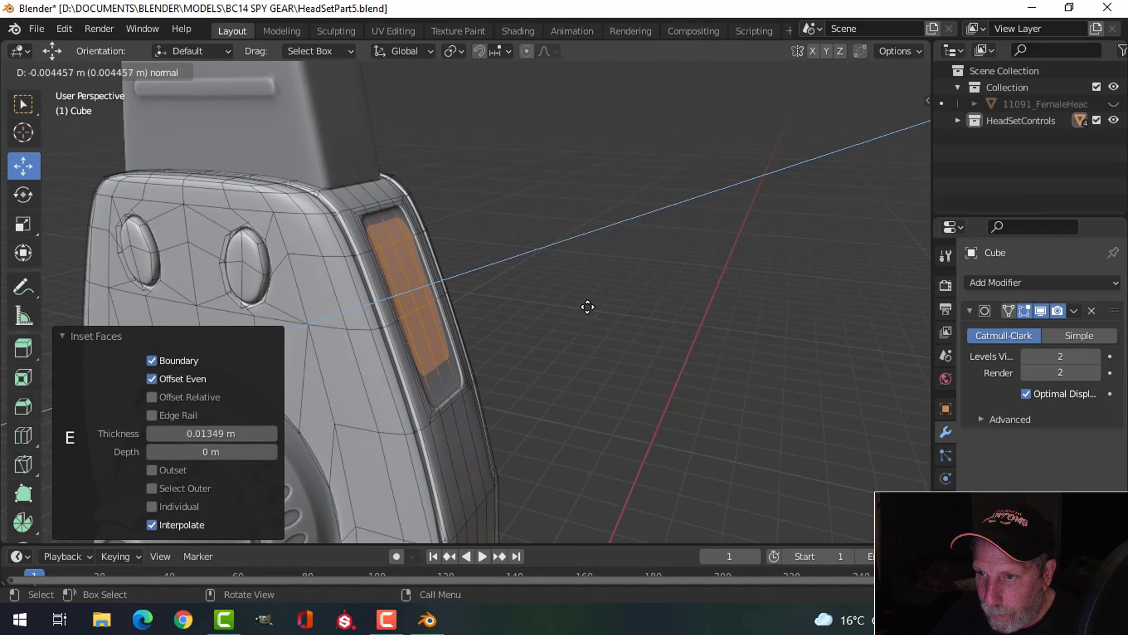
{"action": "left_click", "coordinate": [588, 307]}
{"action": "key", "text": "e"}
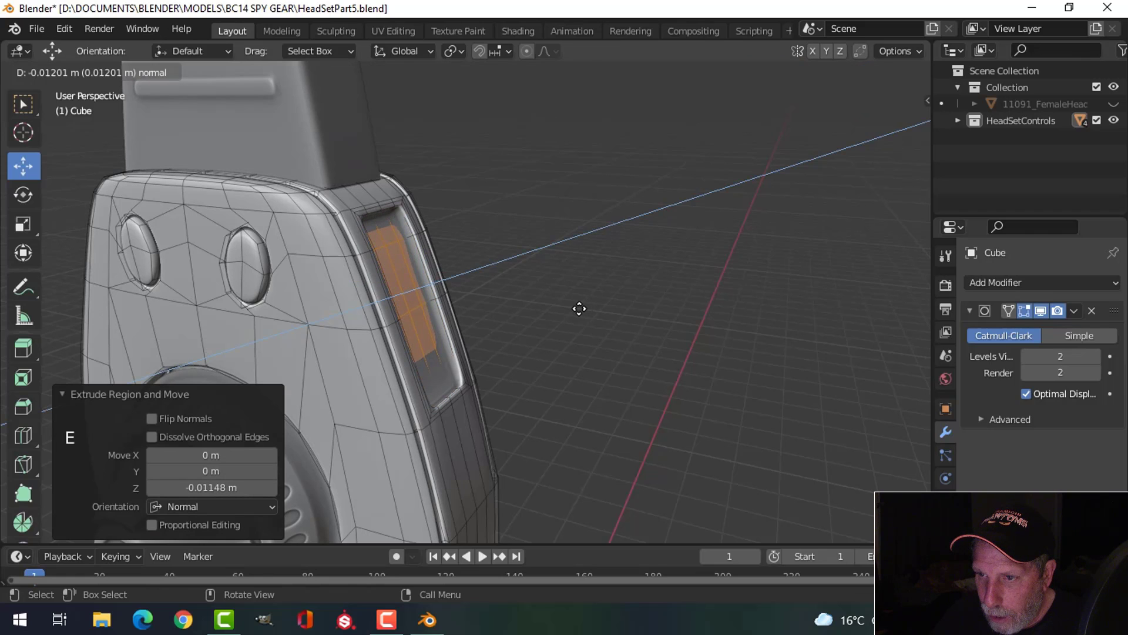
{"action": "left_click", "coordinate": [579, 309]}
- Extrude the recessed faces outward about 0.078 m and add an edge loop around the raised panel's side
{"action": "middle_click_drag", "start_coordinate": [557, 310], "coordinate": [529, 295]}
{"action": "key", "text": "e"}
{"action": "left_click", "coordinate": [597, 297]}
{"action": "scroll", "coordinate": [459, 228], "scroll_direction": "up", "scroll_amount": 2}
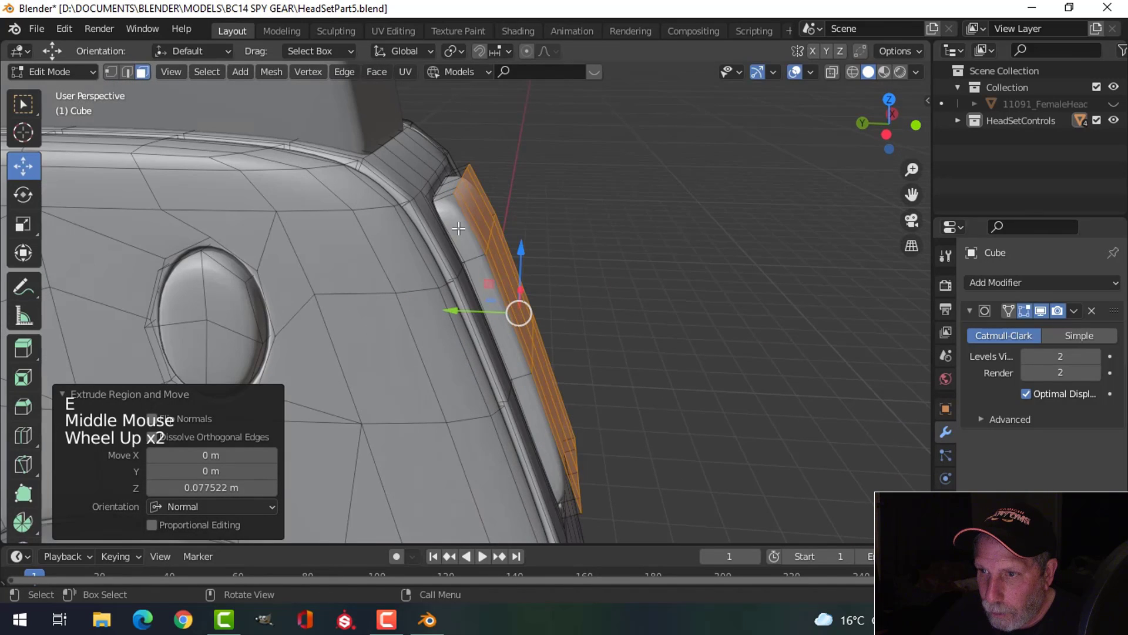
{"action": "key", "text": "ctrl+r"}
{"action": "left_click", "coordinate": [445, 205]}
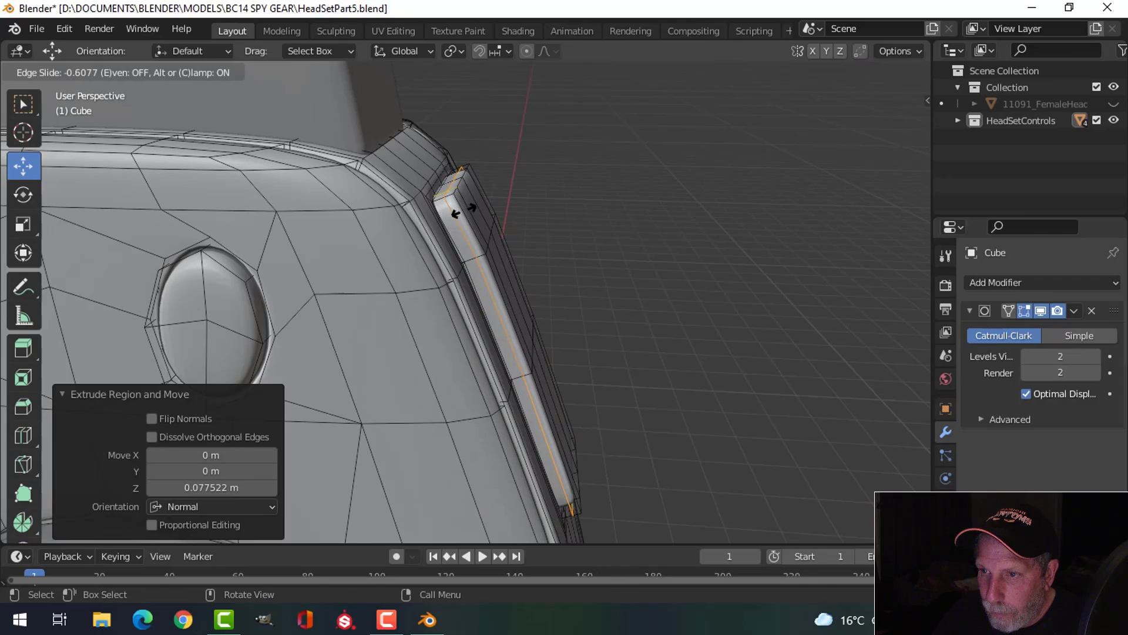
{"action": "key", "text": "Tab"}
- Inspect the raised side panel and the plain back of the housing
{"action": "scroll", "coordinate": [594, 277], "scroll_direction": "down", "scroll_amount": 3}
{"action": "middle_click_drag", "start_coordinate": [594, 277], "coordinate": [397, 297]}
{"action": "key", "text": "alt+a"}
{"action": "scroll", "coordinate": [458, 318], "scroll_direction": "down", "scroll_amount": 3}
{"action": "scroll", "coordinate": [395, 297], "scroll_direction": "up", "scroll_amount": 3}
{"action": "scroll", "coordinate": [452, 311], "scroll_direction": "down", "scroll_amount": 3}
{"action": "scroll", "coordinate": [385, 306], "scroll_direction": "up", "scroll_amount": 3}
{"action": "middle_click_drag", "start_coordinate": [397, 297], "coordinate": [432, 310]}
{"action": "scroll", "coordinate": [457, 291], "scroll_direction": "up", "scroll_amount": 3}
{"action": "scroll", "coordinate": [452, 291], "scroll_direction": "down", "scroll_amount": 7}
{"action": "scroll", "coordinate": [449, 327], "scroll_direction": "down", "scroll_amount": 1}
- Select the central block of faces on the housing's back and inset it about 0.029 m
{"action": "left_click", "coordinate": [435, 312]}
{"action": "key", "text": "Tab"}
{"action": "scroll", "coordinate": [529, 325], "scroll_direction": "up", "scroll_amount": 2}
{"action": "middle_click_drag", "start_coordinate": [529, 325], "coordinate": [445, 321], "text": "shift"}
{"action": "key", "text": "alt+a"}
{"action": "key", "text": "3"}
{"action": "key", "text": "c"}
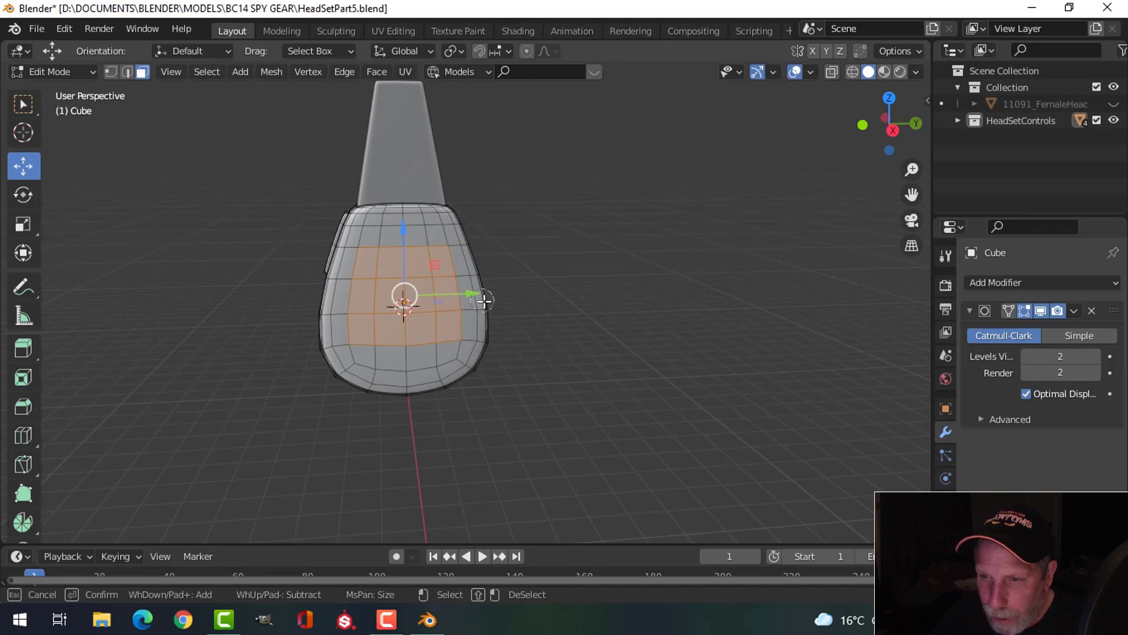
{"action": "scroll", "coordinate": [483, 308], "scroll_direction": "up", "scroll_amount": 3}
{"action": "middle_click_drag", "start_coordinate": [483, 308], "coordinate": [517, 315], "text": "shift"}
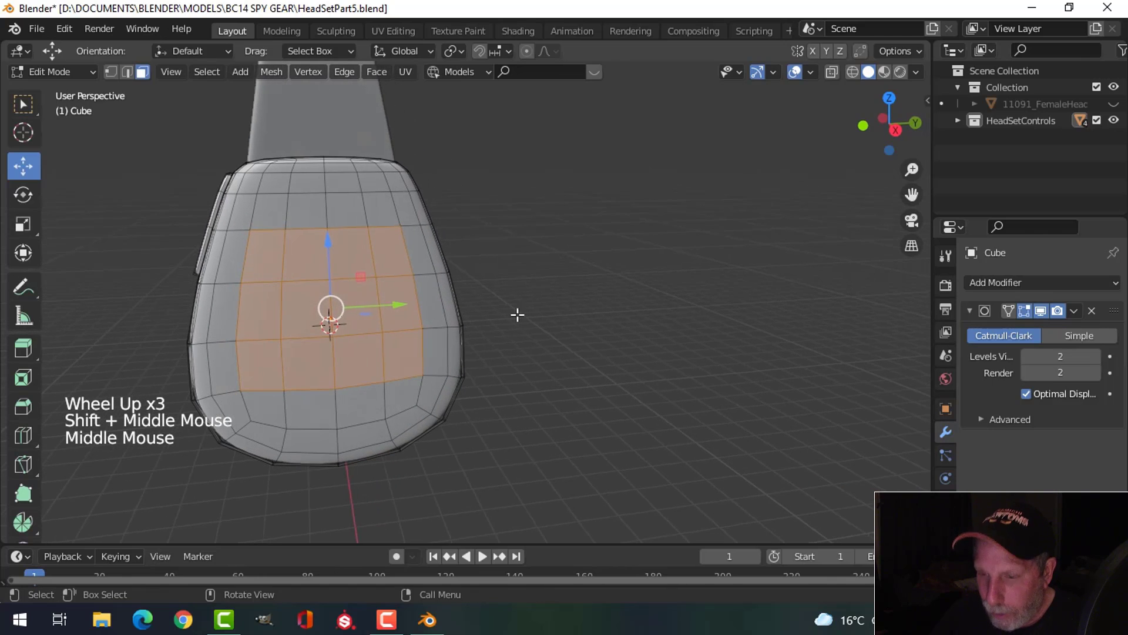
{"action": "key", "text": "i"}
{"action": "left_click", "coordinate": [569, 308]}
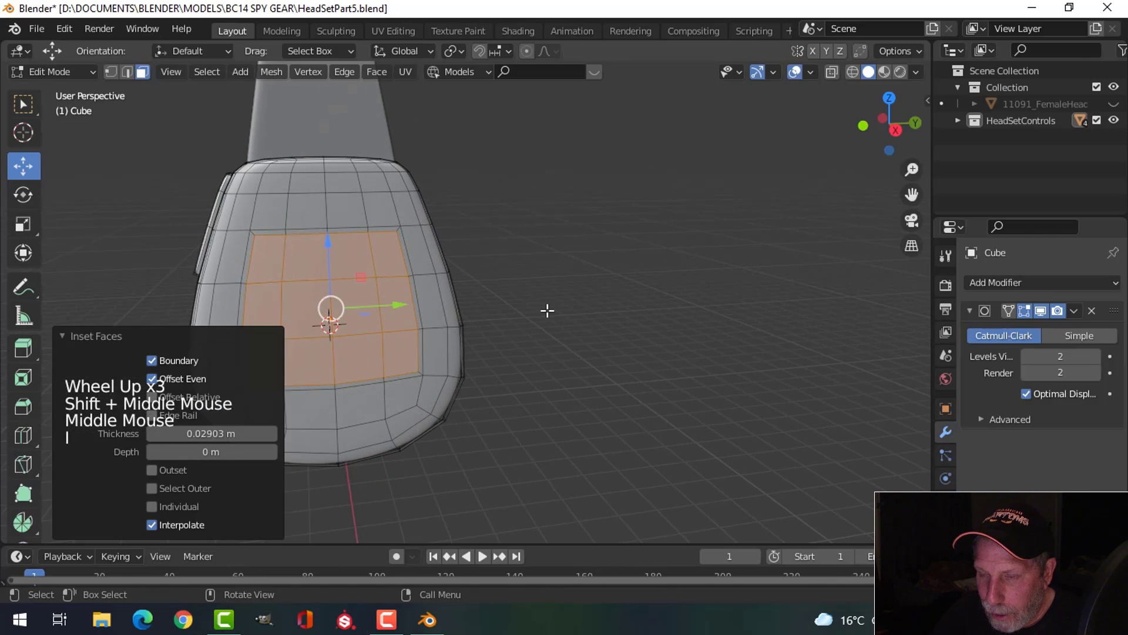
- Reshape the inset back faces into a circle with LoopTools and scale it to 0.794
{"action": "right_click", "coordinate": [364, 255]}
{"action": "mouse_move", "coordinate": [340, 236]}
{"action": "left_click", "coordinate": [449, 244]}
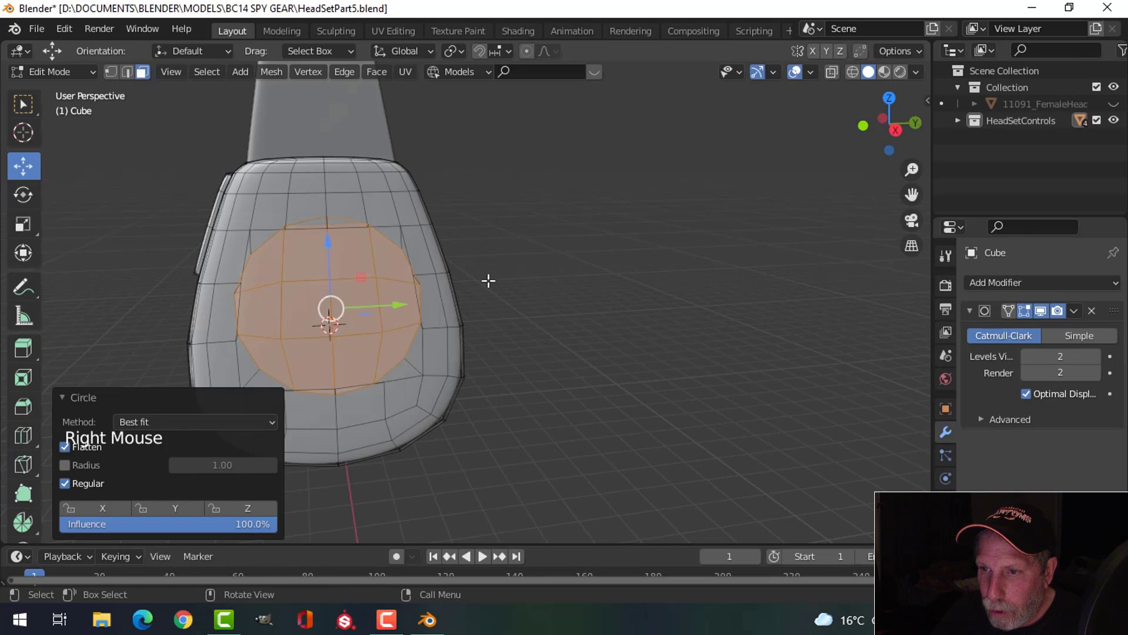
{"action": "key", "text": "s"}
{"action": "left_click", "coordinate": [511, 288]}
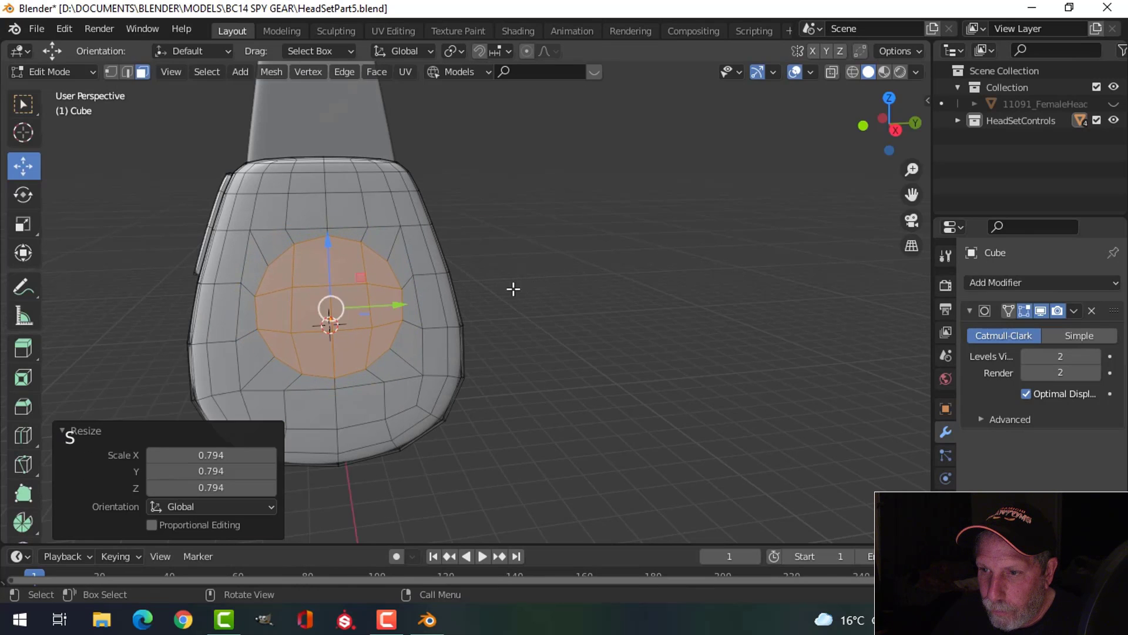
- Extrude the circular faces outward about 0.036 m and delete them to leave an open rim
{"action": "mouse_move", "coordinate": [511, 287]}
{"action": "middle_mouse_down"}
{"action": "mouse_move", "coordinate": [558, 320]}
{"action": "mouse_move", "coordinate": [456, 320]}
{"action": "mouse_move", "coordinate": [511, 305]}
{"action": "middle_mouse_up"}
{"action": "middle_click_drag", "start_coordinate": [511, 305], "coordinate": [538, 297]}
{"action": "middle_click_drag", "start_coordinate": [538, 297], "coordinate": [469, 285]}
{"action": "key", "text": "e"}
{"action": "left_click", "coordinate": [537, 284]}
{"action": "key", "text": "x"}
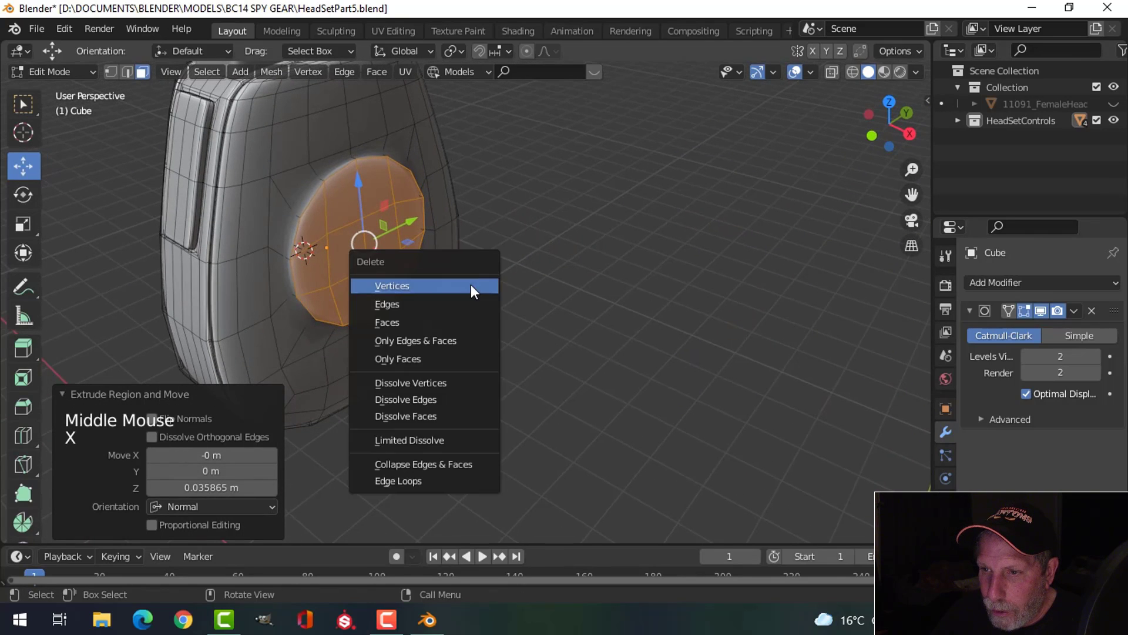
{"action": "left_click", "coordinate": [427, 322]}
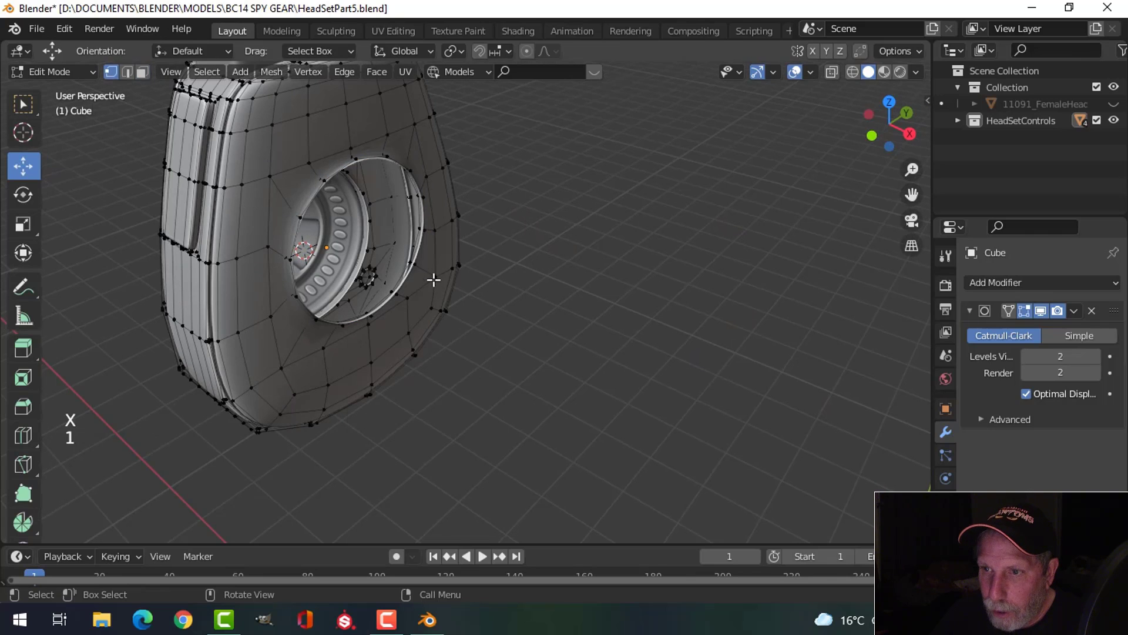
- Select the open rim's edge loop and extrude it inward at a scale of about 0.91
{"action": "scroll", "coordinate": [433, 280], "scroll_direction": "up", "scroll_amount": 4}
{"action": "middle_click_drag", "start_coordinate": [434, 280], "coordinate": [435, 247], "text": "shift"}
{"action": "key", "text": "2"}
{"action": "left_click", "coordinate": [423, 176], "text": "alt+shift"}
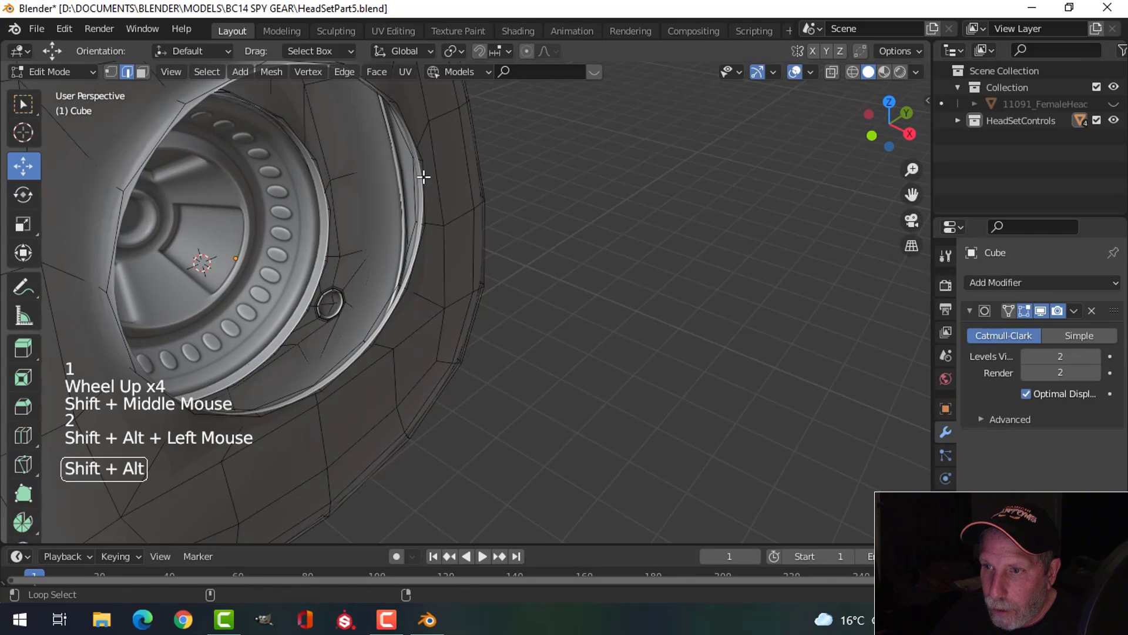
{"action": "scroll", "coordinate": [496, 221], "scroll_direction": "down", "scroll_amount": 3}
{"action": "middle_click_drag", "start_coordinate": [496, 221], "coordinate": [597, 227]}
{"action": "key", "text": "e"}
{"action": "key", "text": "s"}
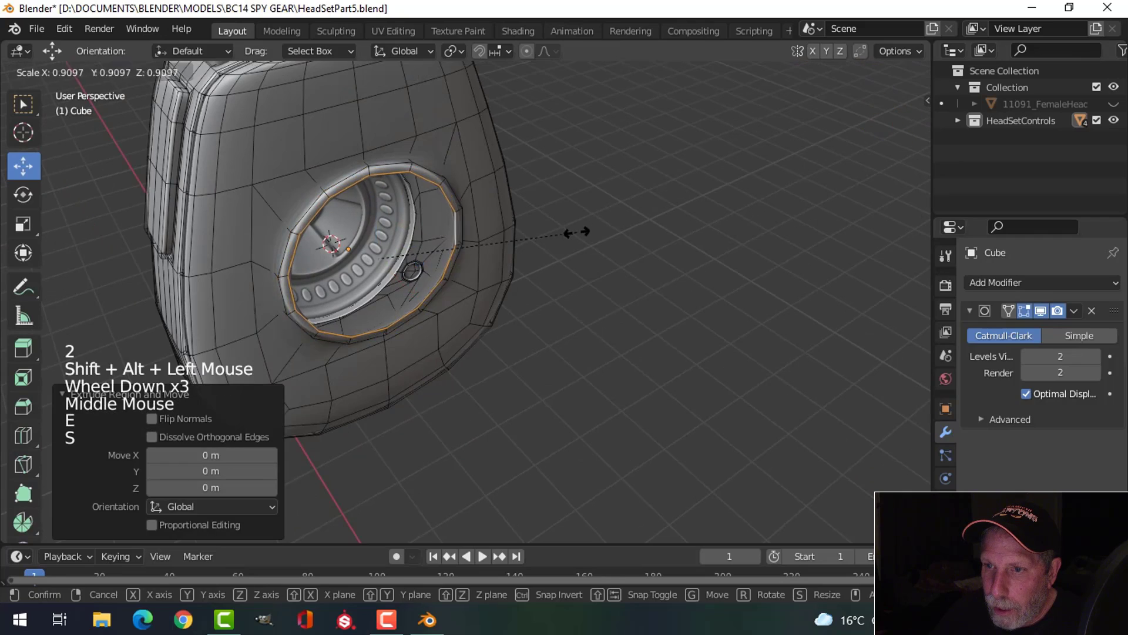
{"action": "left_click", "coordinate": [577, 232]}
- Extrude the rim's inner loop outward along X and scale it up into a flare
{"action": "middle_click_drag", "start_coordinate": [536, 262], "coordinate": [588, 248]}
{"action": "middle_click_drag", "start_coordinate": [534, 287], "coordinate": [536, 249], "text": "shift"}
{"action": "middle_click_drag", "start_coordinate": [537, 253], "coordinate": [551, 262]}
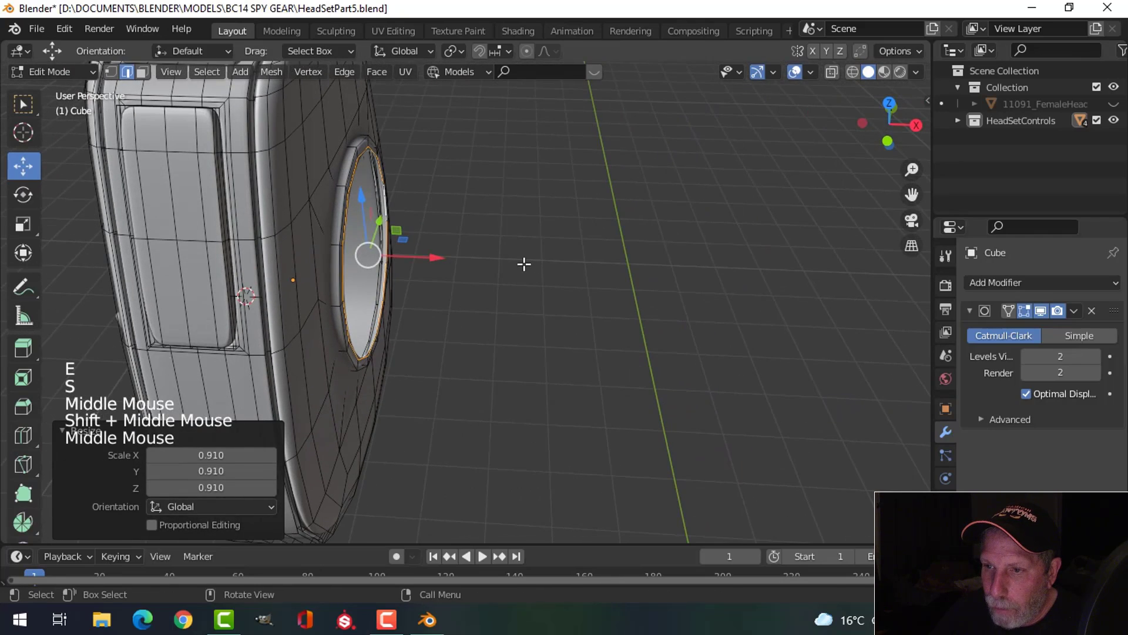
{"action": "key", "text": "e"}
{"action": "left_click_drag", "start_coordinate": [440, 255], "coordinate": [497, 259]}
{"action": "middle_click_drag", "start_coordinate": [498, 258], "coordinate": [489, 282]}
{"action": "key", "text": "s"}
{"action": "left_click", "coordinate": [592, 238]}
{"action": "middle_click_drag", "start_coordinate": [489, 282], "coordinate": [539, 256]}
- Extrude the flared loop a short distance further outward along X
{"action": "key", "text": "e"}
{"action": "right_click", "coordinate": [535, 259]}
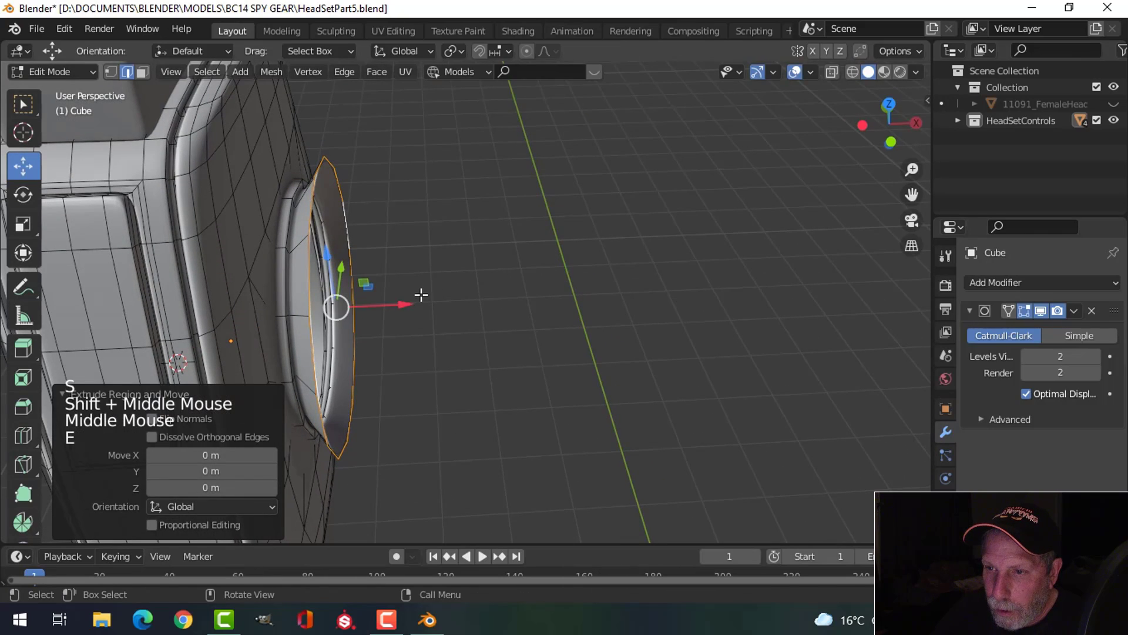
{"action": "left_click_drag", "start_coordinate": [413, 306], "coordinate": [432, 307]}
{"action": "middle_click_drag", "start_coordinate": [494, 300], "coordinate": [439, 242], "text": "shift"}
{"action": "middle_click_drag", "start_coordinate": [439, 243], "coordinate": [373, 254]}
- Extrude the outer loop inward at scale 0.839 and push it back about 0.072 m along X
{"action": "key", "text": "e"}
{"action": "right_click", "coordinate": [467, 242]}
{"action": "key", "text": "s"}
{"action": "left_click", "coordinate": [456, 248]}
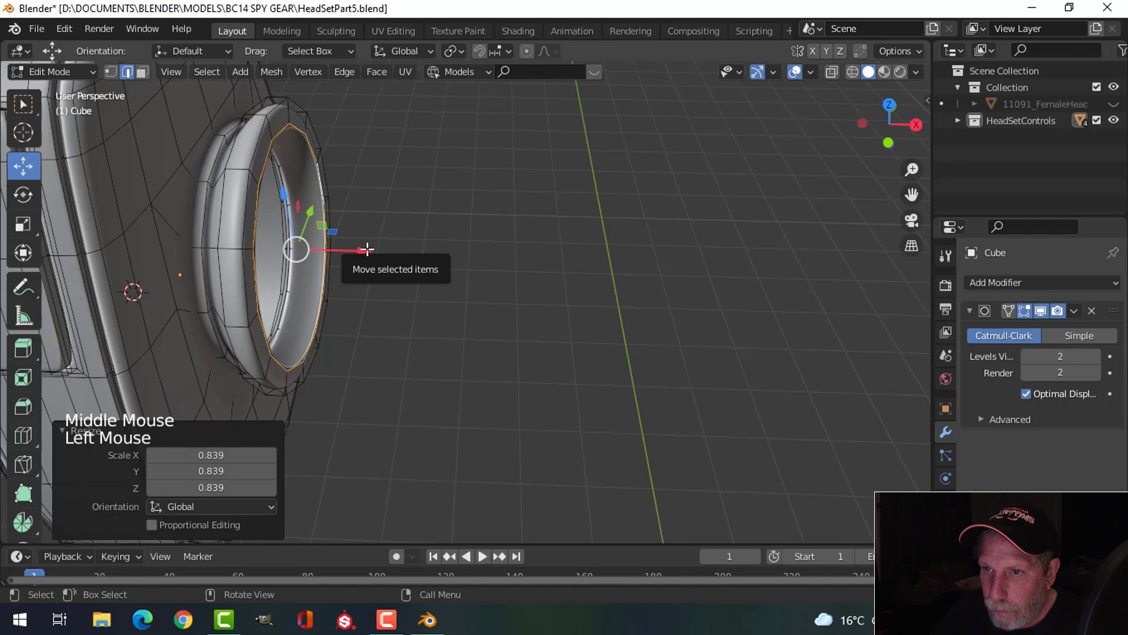
{"action": "left_click_drag", "start_coordinate": [367, 249], "coordinate": [341, 252]}
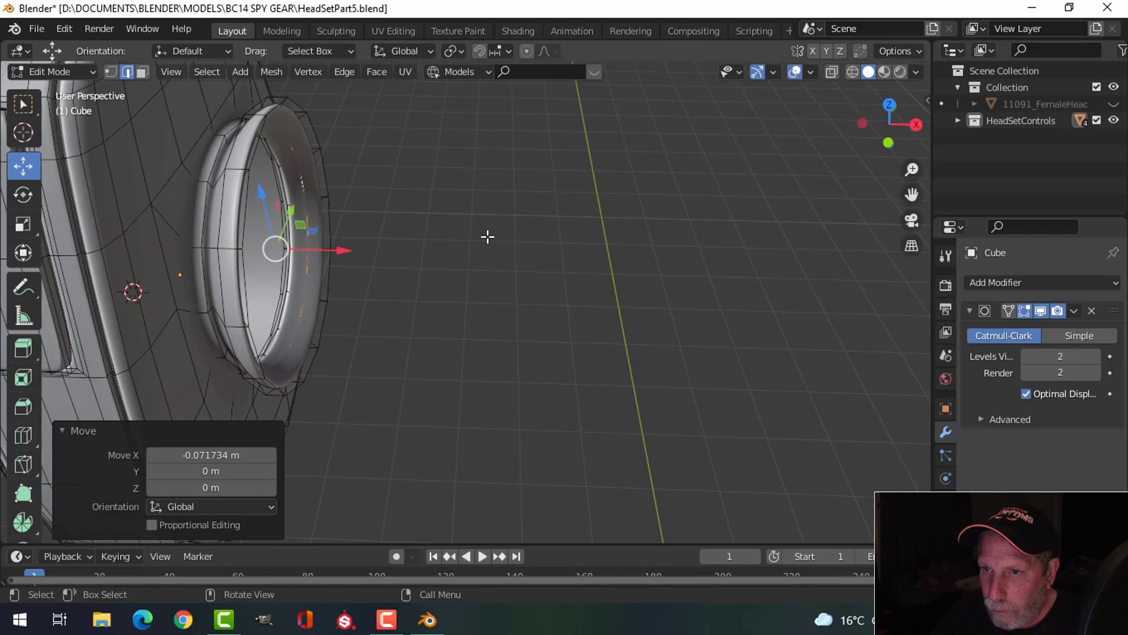
{"action": "middle_click_drag", "start_coordinate": [486, 234], "coordinate": [454, 238]}
- Resize the ring's inner loop and push it about 0.059 m deeper into the housing along X
{"action": "left_click_drag", "start_coordinate": [332, 227], "coordinate": [361, 244]}
{"action": "middle_click_drag", "start_coordinate": [361, 245], "coordinate": [469, 257]}
{"action": "key", "text": "s"}
{"action": "left_click", "coordinate": [508, 251]}
{"action": "left_click_drag", "start_coordinate": [423, 262], "coordinate": [411, 260]}
{"action": "middle_click_drag", "start_coordinate": [412, 260], "coordinate": [529, 250]}
{"action": "middle_click_drag", "start_coordinate": [529, 249], "coordinate": [506, 255]}
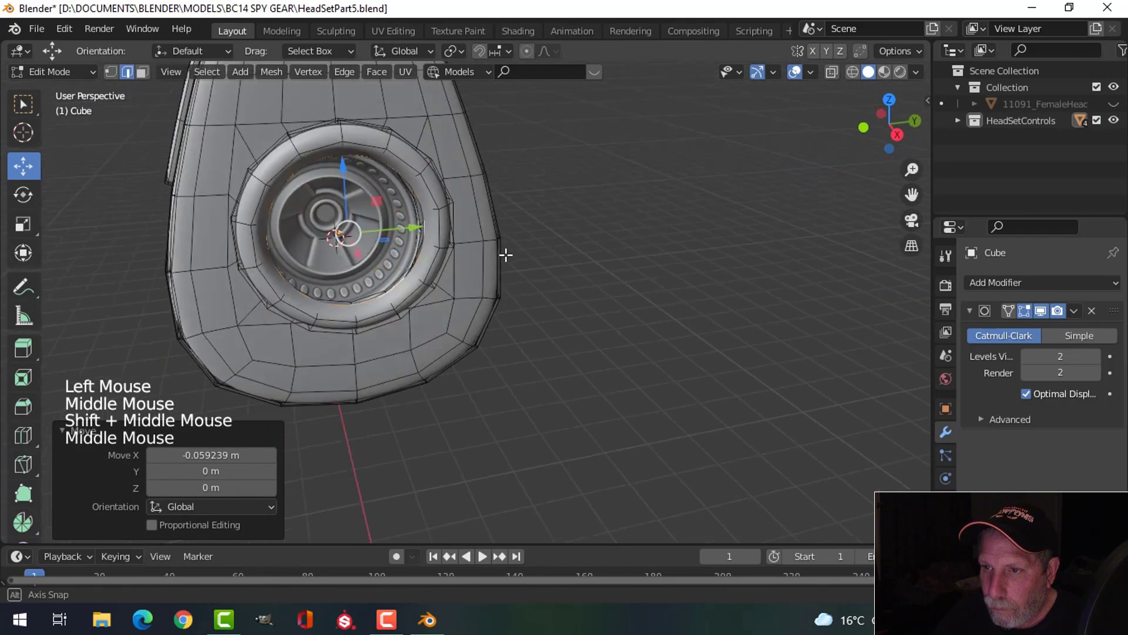
- Extrude the inner loop and scale it toward the centre to form a ledge inside the ring
{"action": "key", "text": "e"}
{"action": "key", "text": "s"}
{"action": "left_click", "coordinate": [351, 255]}
{"action": "key", "text": "Tab"}
{"action": "scroll", "coordinate": [376, 252], "scroll_direction": "down", "scroll_amount": 3}
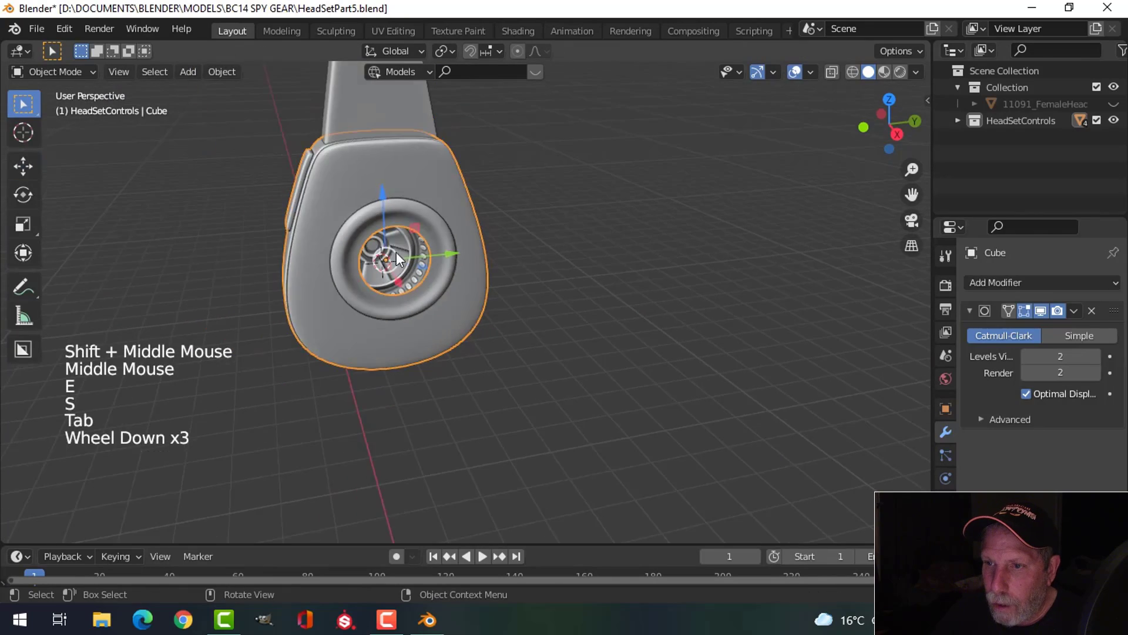
{"action": "middle_click_drag", "start_coordinate": [396, 252], "coordinate": [482, 258]}
{"action": "key", "text": "alt+a"}
- Fill the remaining opening inside the back ring with a face
{"action": "scroll", "coordinate": [467, 265], "scroll_direction": "up", "scroll_amount": 2}
{"action": "scroll", "coordinate": [447, 265], "scroll_direction": "down", "scroll_amount": 1}
{"action": "middle_click_drag", "start_coordinate": [482, 259], "coordinate": [398, 193]}
{"action": "scroll", "coordinate": [431, 238], "scroll_direction": "up", "scroll_amount": 2}
{"action": "left_click", "coordinate": [398, 194]}
{"action": "key", "text": "Tab"}
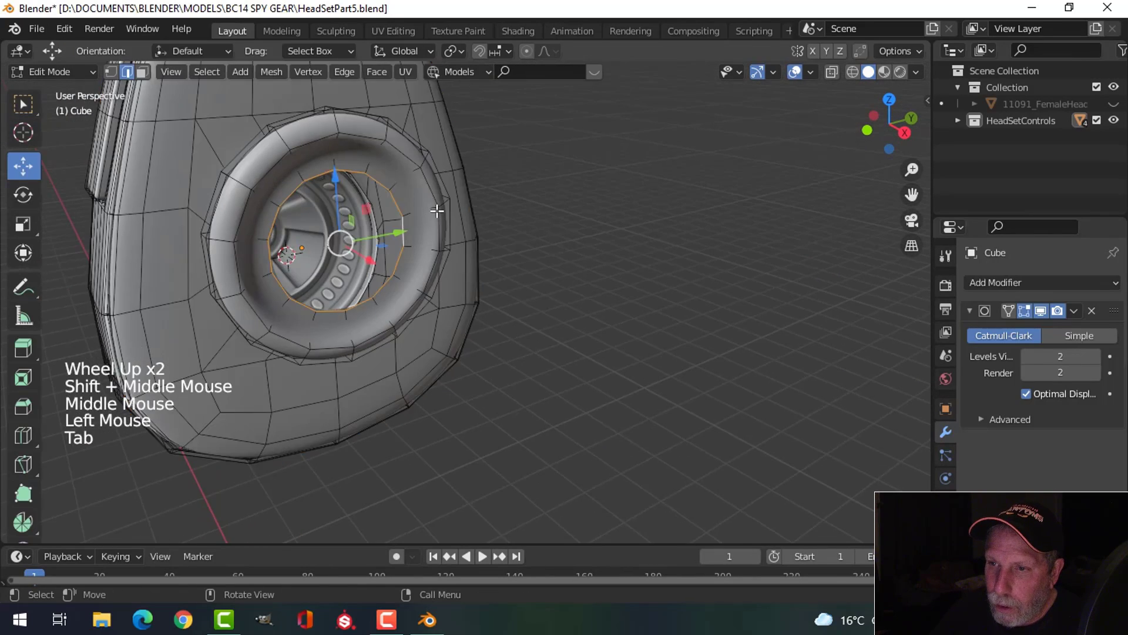
{"action": "scroll", "coordinate": [451, 201], "scroll_direction": "up", "scroll_amount": 2}
{"action": "key", "text": "f"}
{"action": "key", "text": "Tab"}
{"action": "scroll", "coordinate": [438, 211], "scroll_direction": "down", "scroll_amount": 3}
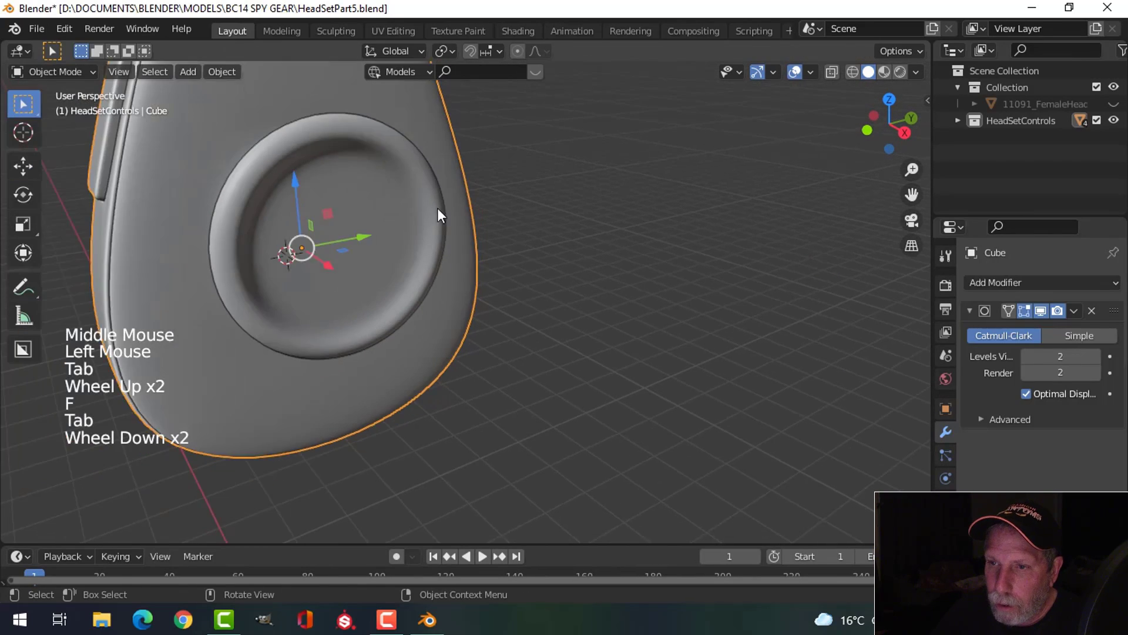
- Inset the new cap face inside the back ring
{"action": "key", "text": "Tab"}
{"action": "key", "text": "i"}
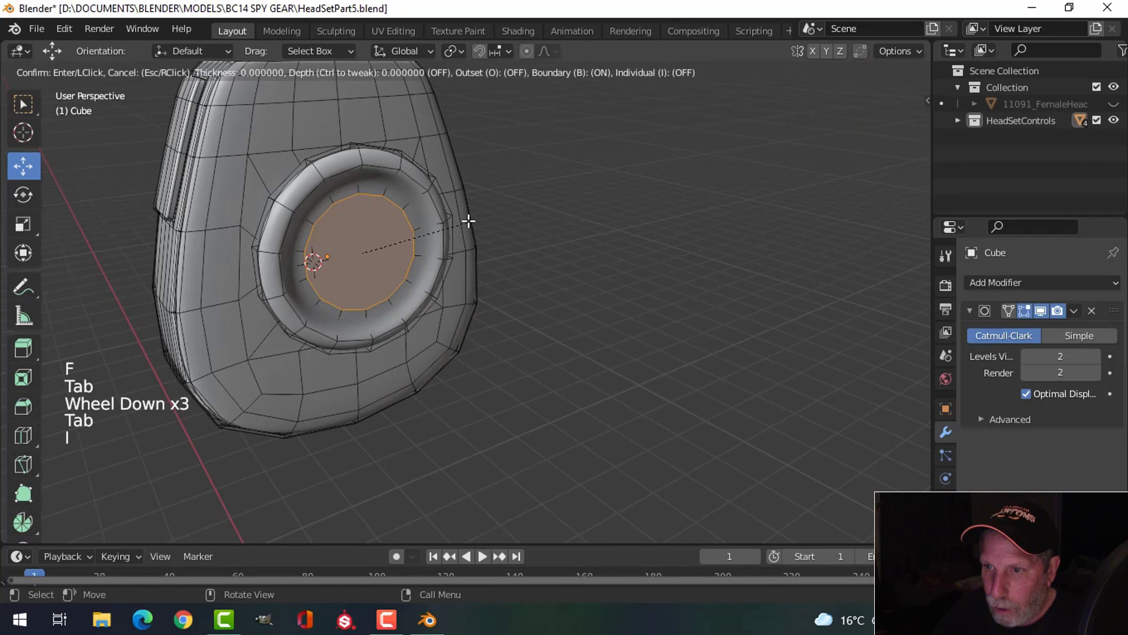
{"action": "key", "text": "Tab"}
{"action": "middle_click_drag", "start_coordinate": [466, 221], "coordinate": [435, 293]}
{"action": "scroll", "coordinate": [508, 245], "scroll_direction": "down", "scroll_amount": 3}
{"action": "key", "text": "alt+a"}
- Select the two-by-two block of faces below the ring on the housing's back
{"action": "scroll", "coordinate": [415, 269], "scroll_direction": "up", "scroll_amount": 2}
{"action": "left_click", "coordinate": [419, 264]}
{"action": "key", "text": "Tab"}
{"action": "scroll", "coordinate": [419, 265], "scroll_direction": "up", "scroll_amount": 2}
{"action": "key", "text": "alt+a"}
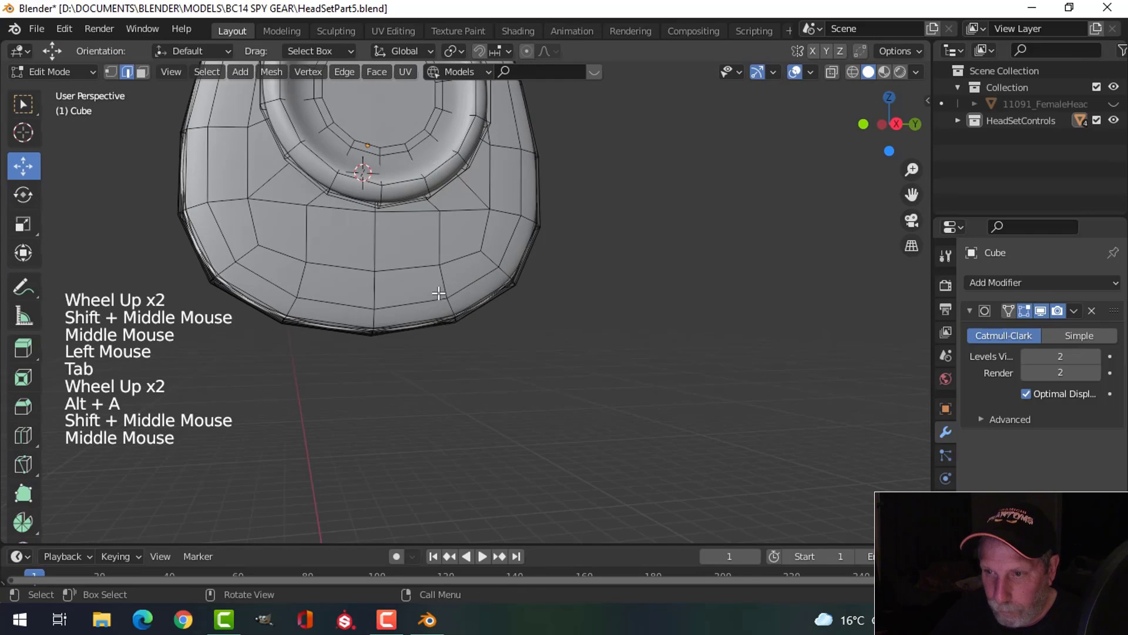
{"action": "key", "text": "3"}
{"action": "key", "text": "c"}
{"action": "scroll", "coordinate": [501, 277], "scroll_direction": "down", "scroll_amount": 2}
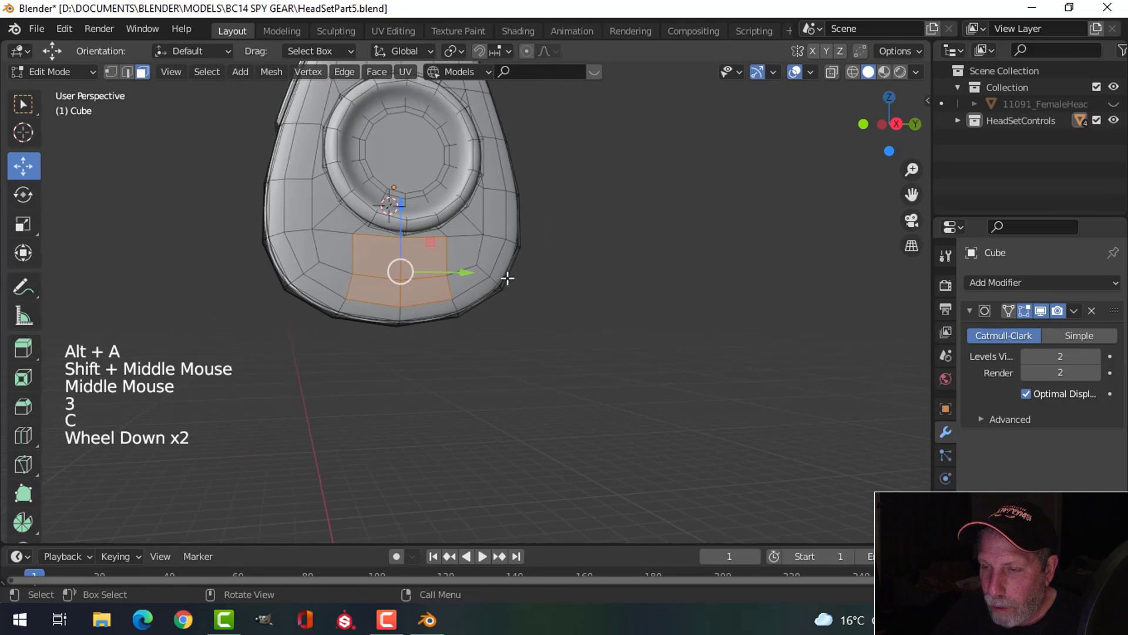
- Inset the selected faces below the ring by about 0.031 m
{"action": "middle_click_drag", "start_coordinate": [503, 277], "coordinate": [617, 285]}
{"action": "scroll", "coordinate": [496, 287], "scroll_direction": "up", "scroll_amount": 3}
{"action": "key", "text": "i"}
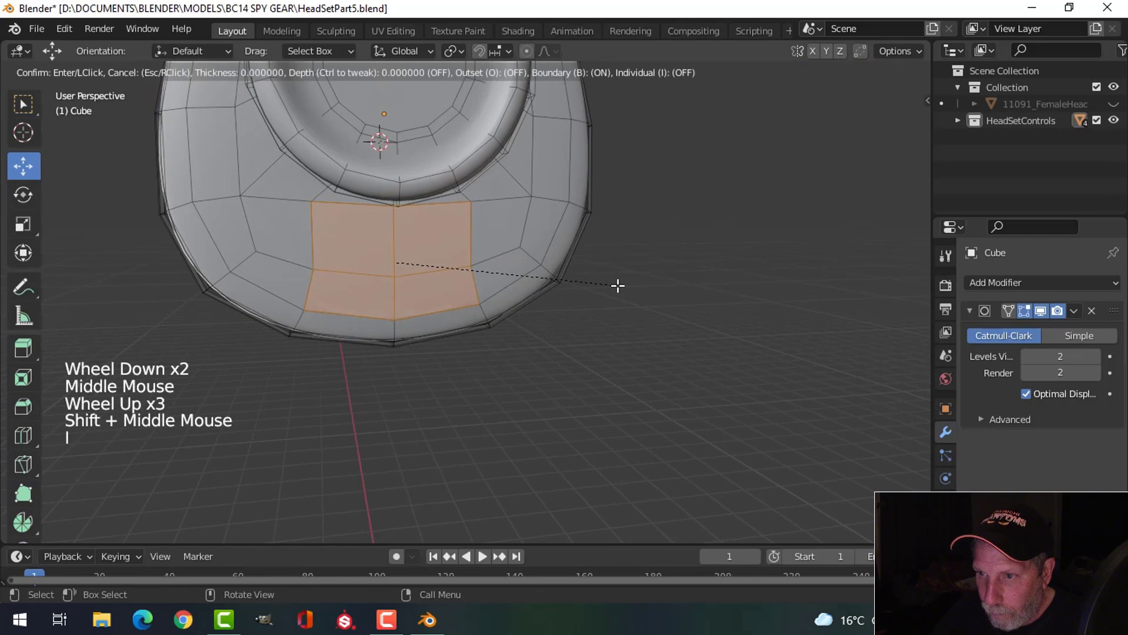
{"action": "left_click", "coordinate": [609, 286]}
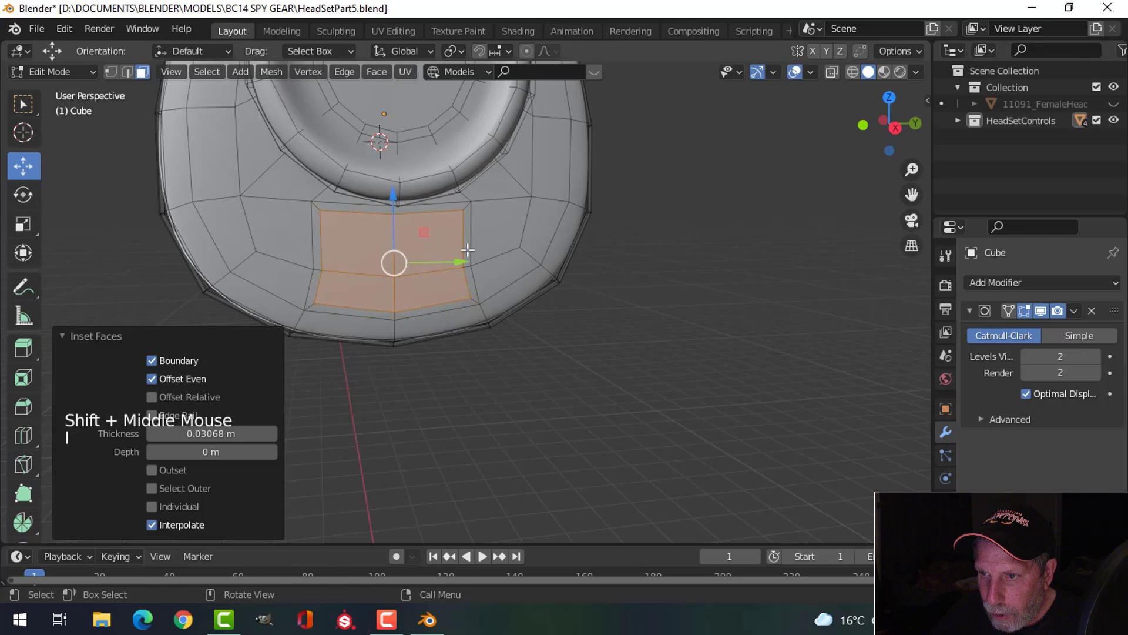
- Convert the inset faces below the back ring into a circle and scale it to about 0.61
{"action": "right_click", "coordinate": [430, 233]}
{"action": "mouse_move", "coordinate": [404, 228]}
{"action": "left_click", "coordinate": [512, 246]}
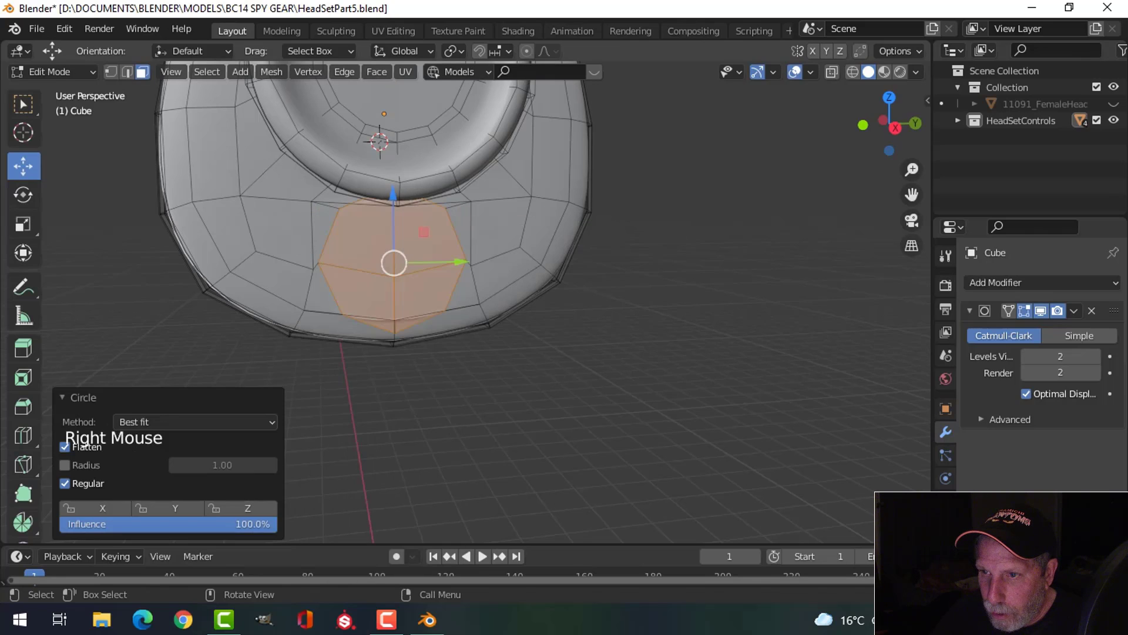
{"action": "key", "text": "s"}
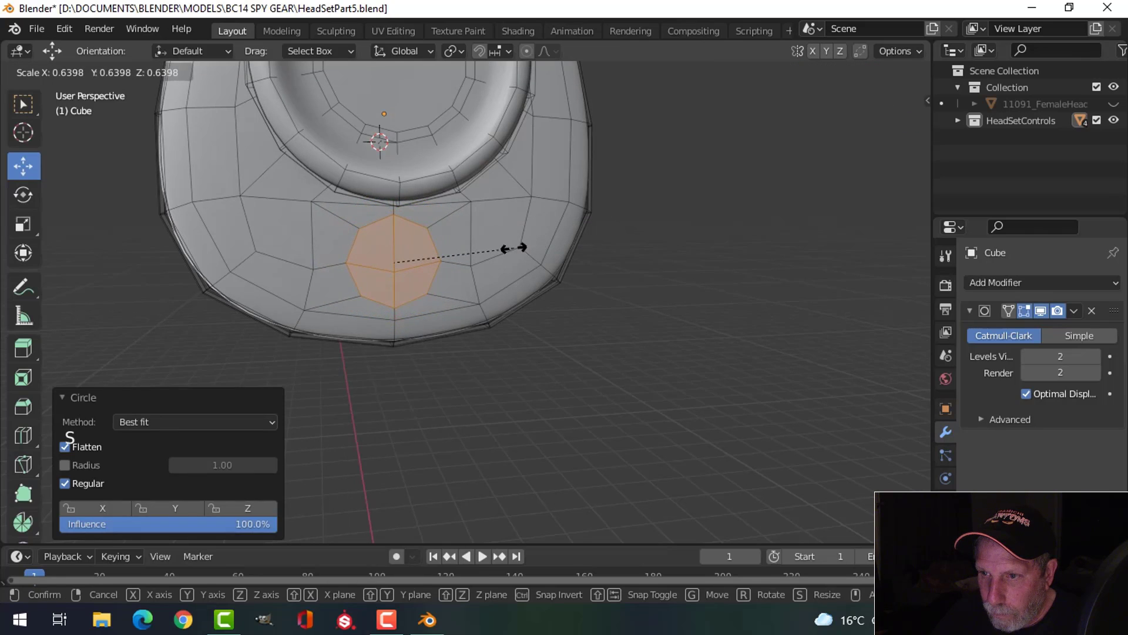
{"action": "left_click", "coordinate": [507, 251]}
{"action": "scroll", "coordinate": [545, 243], "scroll_direction": "up", "scroll_amount": 2}
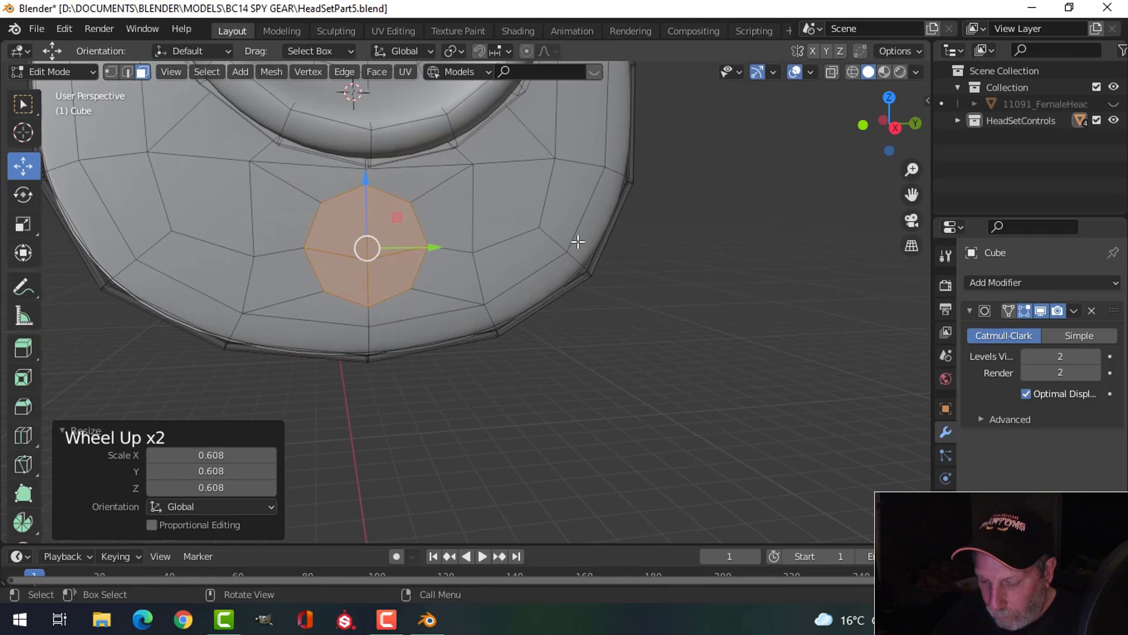
- Inset the circular faces by about 0.018 m and extrude them inward about 0.010 m
{"action": "key", "text": "i"}
{"action": "left_click", "coordinate": [600, 272]}
{"action": "middle_click_drag", "start_coordinate": [599, 272], "coordinate": [612, 277]}
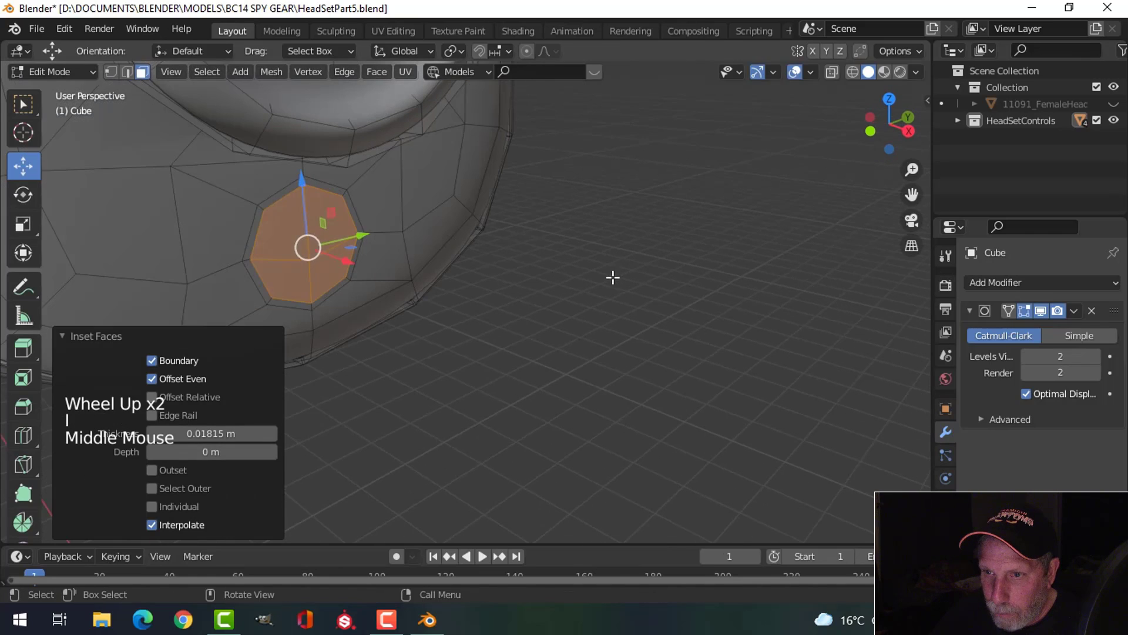
{"action": "key", "text": "e"}
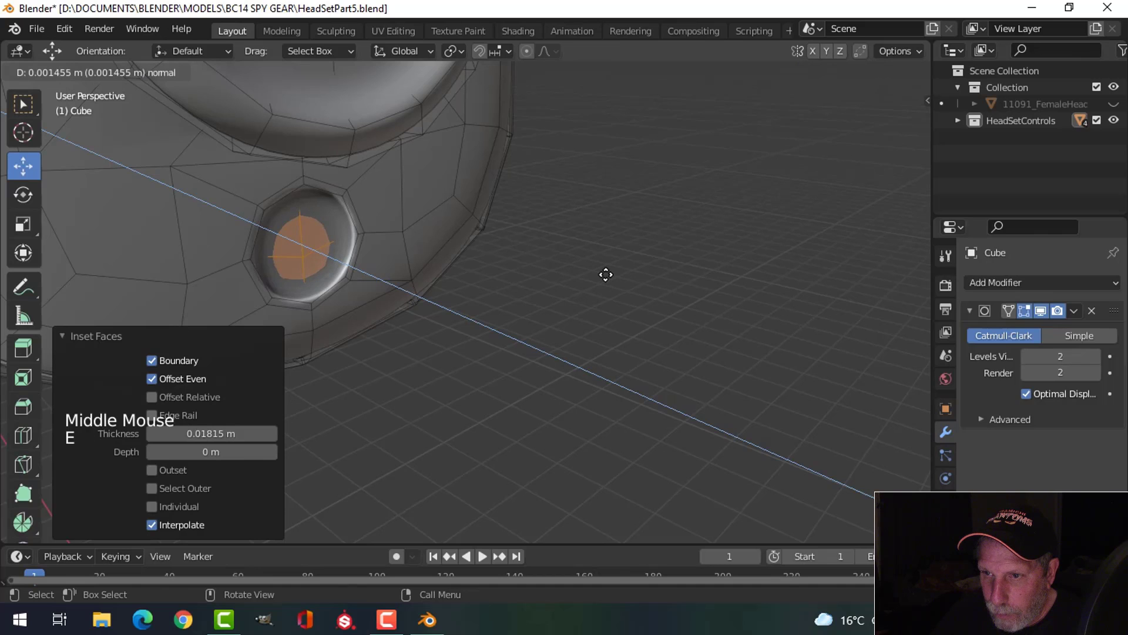
{"action": "left_click", "coordinate": [610, 276]}
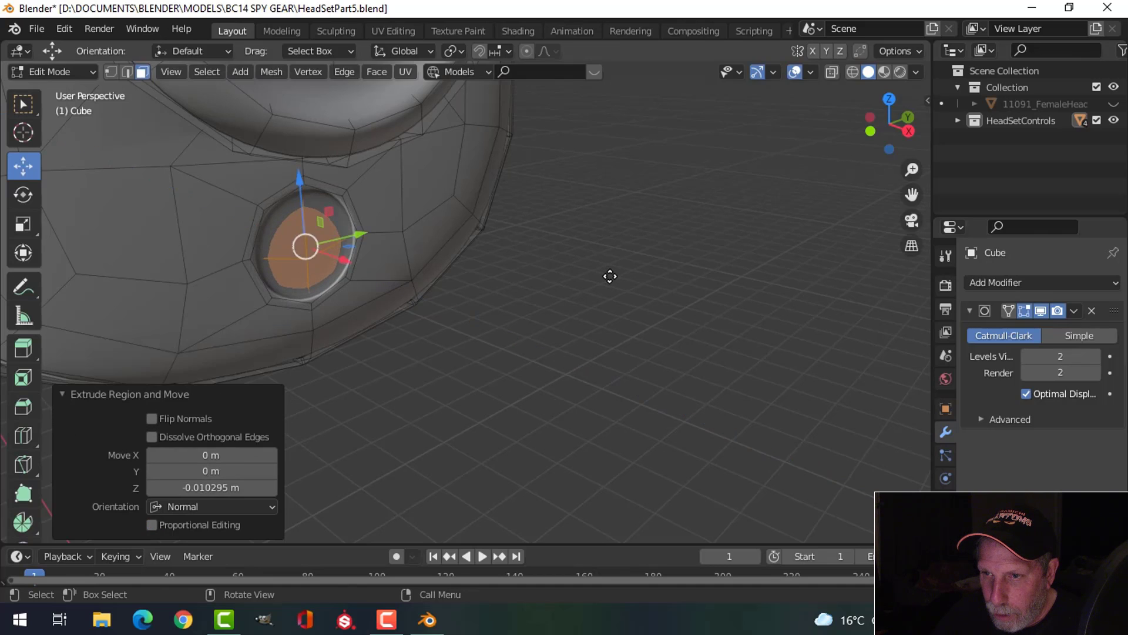
- Inset the recessed circular faces by about 0.048 m
{"action": "middle_click_drag", "start_coordinate": [610, 274], "coordinate": [597, 241], "text": "shift"}
{"action": "key", "text": "i"}
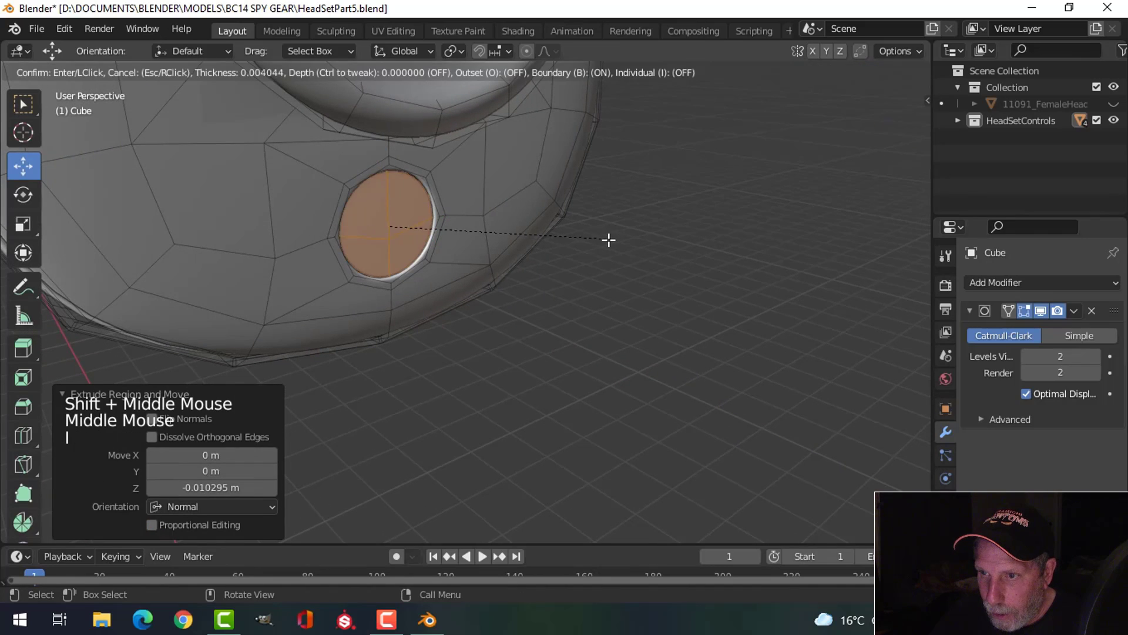
{"action": "left_click", "coordinate": [594, 242]}
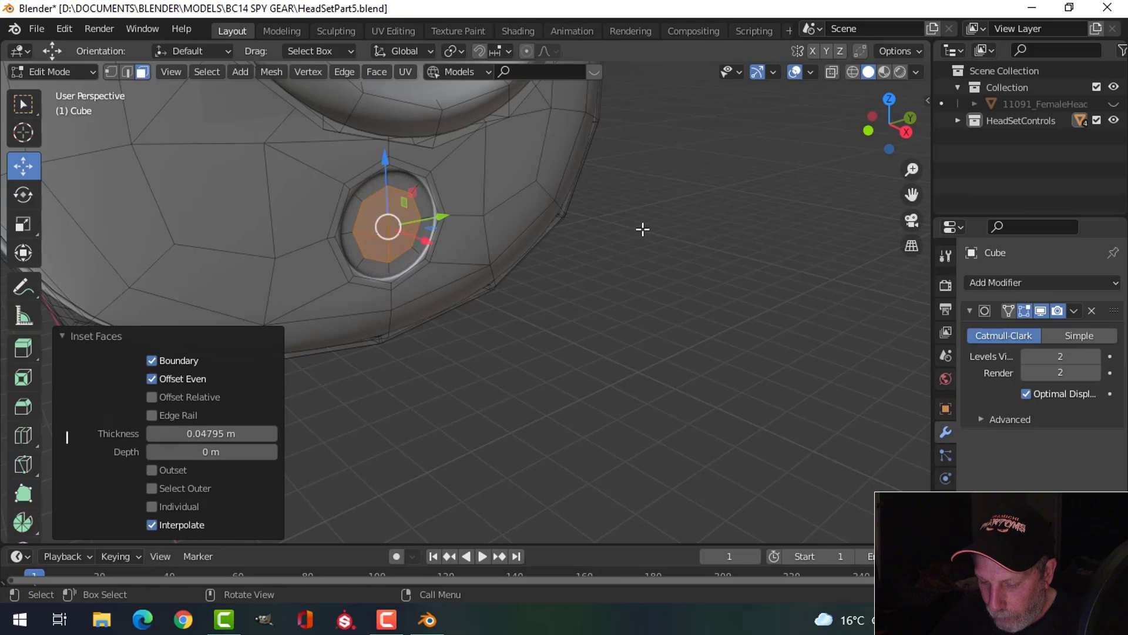
- Inset the inner circle again by about 0.014 m, extrude it inward about 0.013 m, and leave mesh editing
{"action": "key", "text": "i"}
{"action": "middle_click_drag", "start_coordinate": [636, 228], "coordinate": [660, 239]}
{"action": "key", "text": "e"}
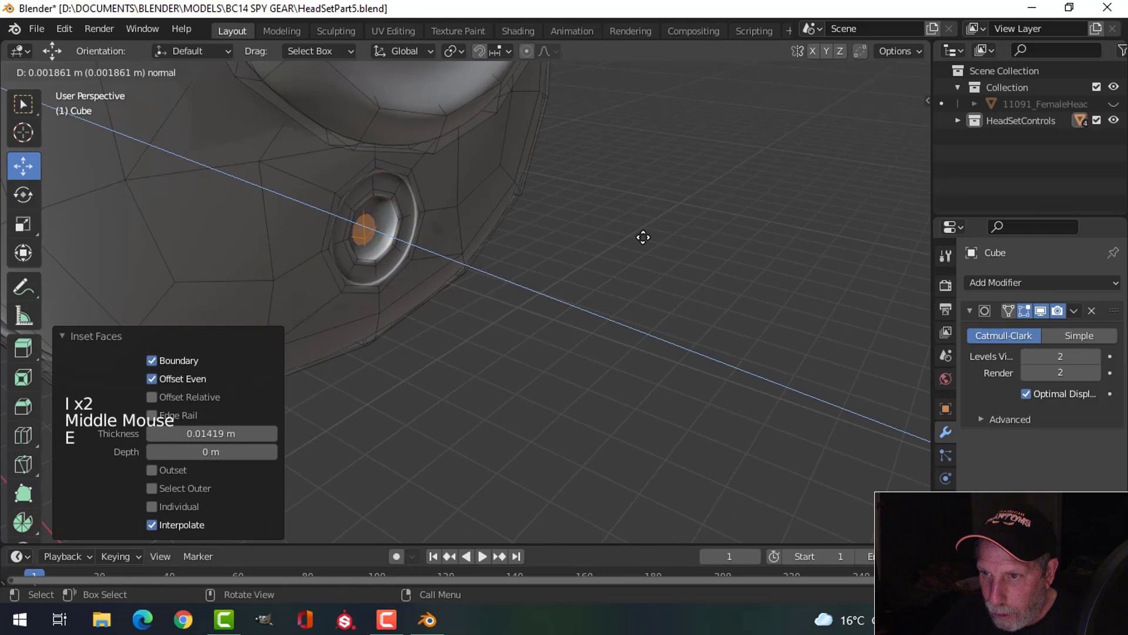
{"action": "left_click", "coordinate": [648, 240]}
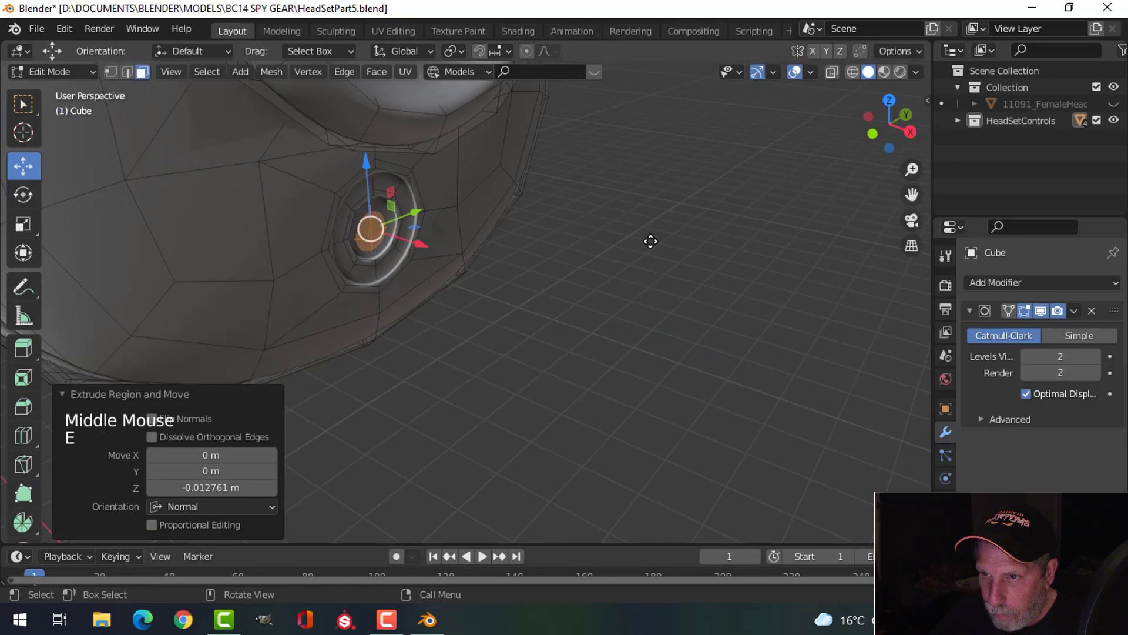
{"action": "key", "text": "e"}
{"action": "left_click", "coordinate": [647, 239]}
{"action": "key", "text": "Tab"}
- Examine the control housing's details from the back, side and front
{"action": "scroll", "coordinate": [647, 240], "scroll_direction": "down", "scroll_amount": 3}
{"action": "middle_click_drag", "start_coordinate": [646, 238], "coordinate": [460, 256]}
{"action": "key", "text": "alt+a"}
{"action": "scroll", "coordinate": [527, 227], "scroll_direction": "down", "scroll_amount": 2}
{"action": "scroll", "coordinate": [567, 263], "scroll_direction": "down", "scroll_amount": 2}
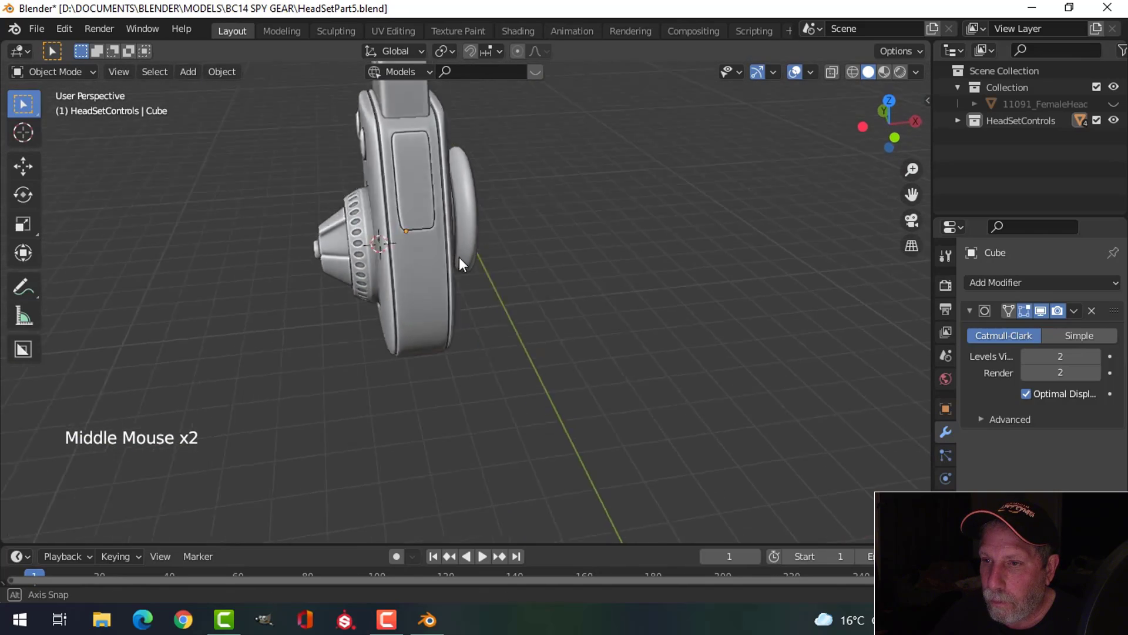
{"action": "scroll", "coordinate": [453, 235], "scroll_direction": "up", "scroll_amount": 1}
{"action": "middle_click_drag", "start_coordinate": [445, 214], "coordinate": [479, 246], "text": "shift"}
{"action": "middle_click_drag", "start_coordinate": [479, 246], "coordinate": [508, 213]}
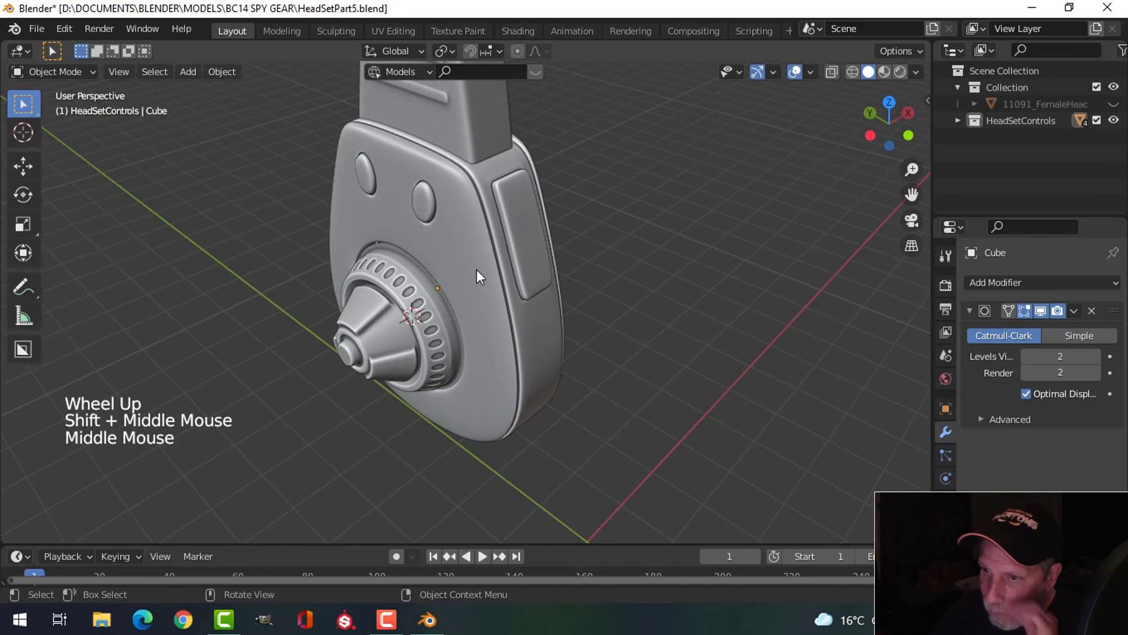
{"action": "middle_click_drag", "start_coordinate": [477, 276], "coordinate": [540, 235]}
{"action": "scroll", "coordinate": [545, 235], "scroll_direction": "down", "scroll_amount": 2}
{"action": "scroll", "coordinate": [689, 174], "scroll_direction": "down", "scroll_amount": 2}
{"action": "middle_click_drag", "start_coordinate": [689, 174], "coordinate": [533, 252], "text": "shift"}
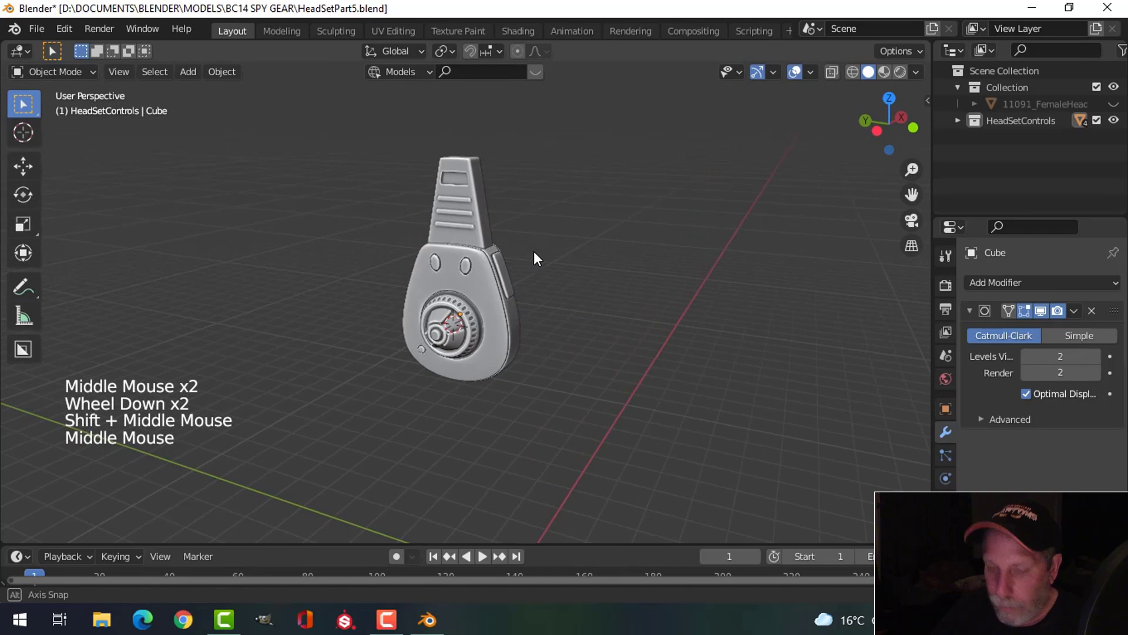
- Save the file and unhide the female head model
{"action": "key", "text": "ctrl+s"}
{"action": "scroll", "coordinate": [591, 238], "scroll_direction": "down", "scroll_amount": 2}
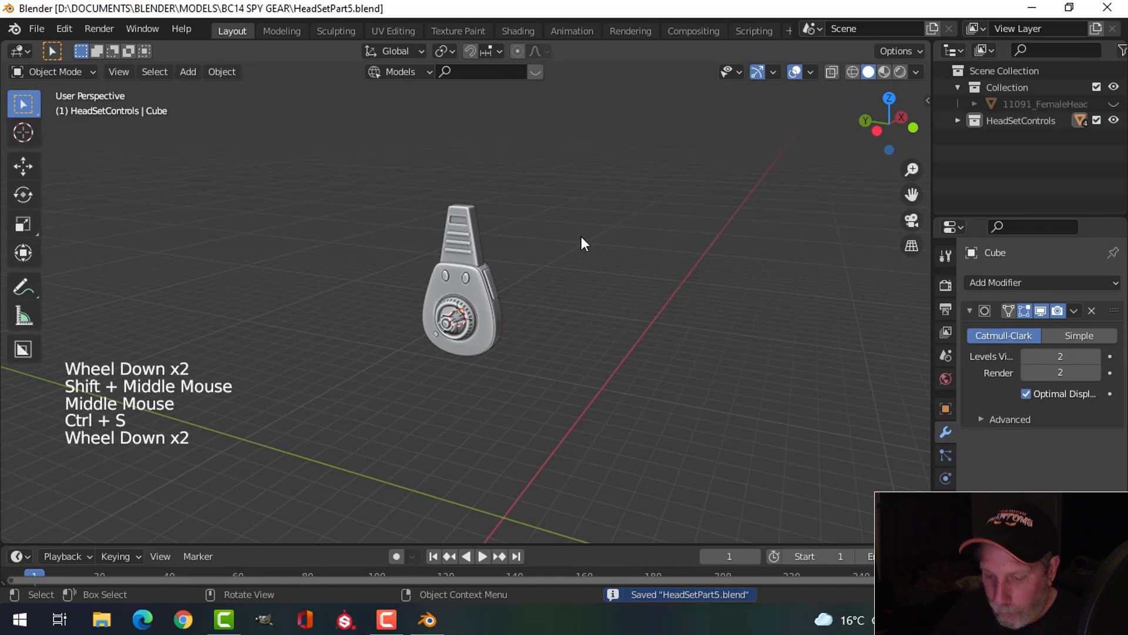
{"action": "key", "text": "alt+h"}
{"action": "scroll", "coordinate": [576, 242], "scroll_direction": "down", "scroll_amount": 2}
{"action": "key", "text": "alt+a"}
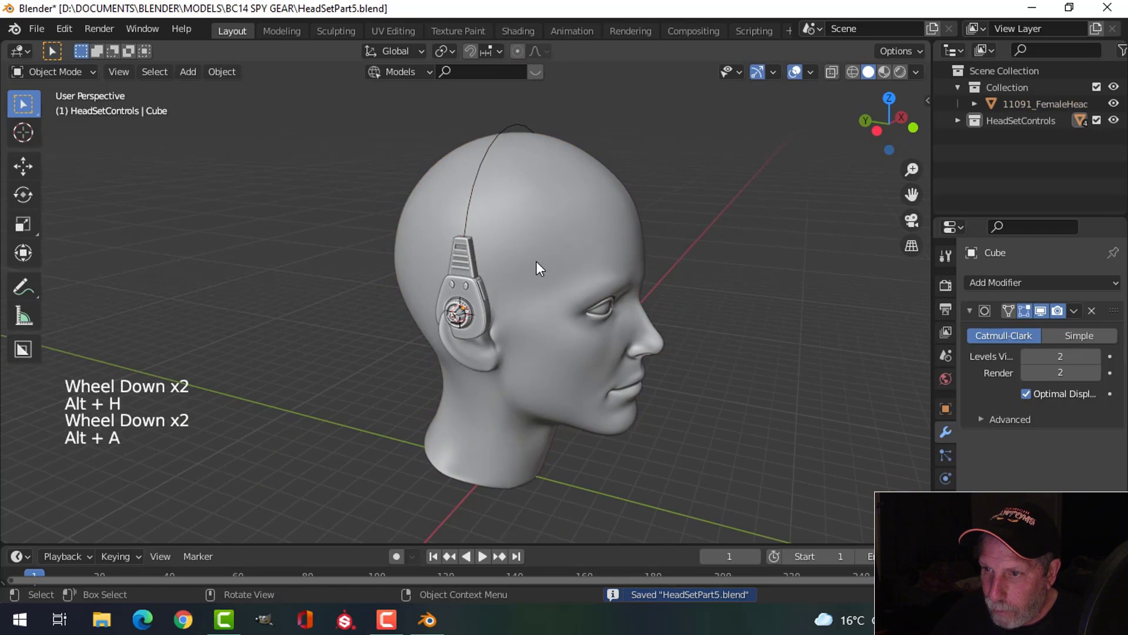
- Select the housing, clip and dial objects and move them to a new collection named HeadSetControls
{"action": "middle_click_drag", "start_coordinate": [536, 267], "coordinate": [584, 206]}
{"action": "scroll", "coordinate": [565, 263], "scroll_direction": "up", "scroll_amount": 2}
{"action": "scroll", "coordinate": [489, 276], "scroll_direction": "up", "scroll_amount": 2}
{"action": "left_click", "coordinate": [478, 236]}
{"action": "left_click", "coordinate": [445, 254], "text": "shift"}
{"action": "scroll", "coordinate": [511, 209], "scroll_direction": "down", "scroll_amount": 2}
{"action": "key", "text": "m"}
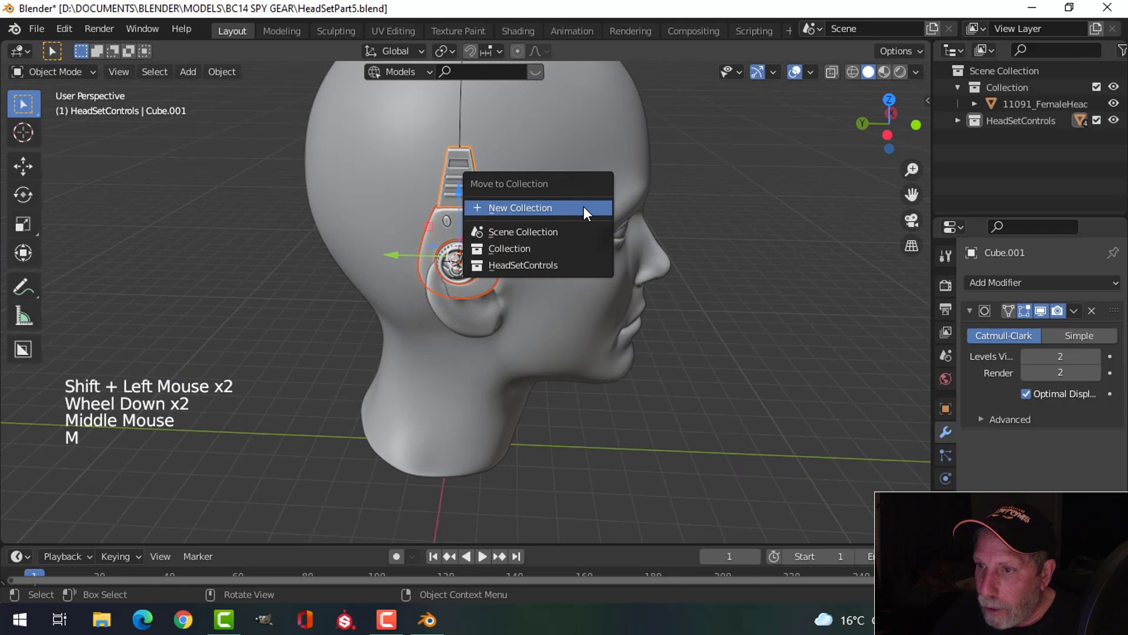
{"action": "left_click", "coordinate": [584, 207]}
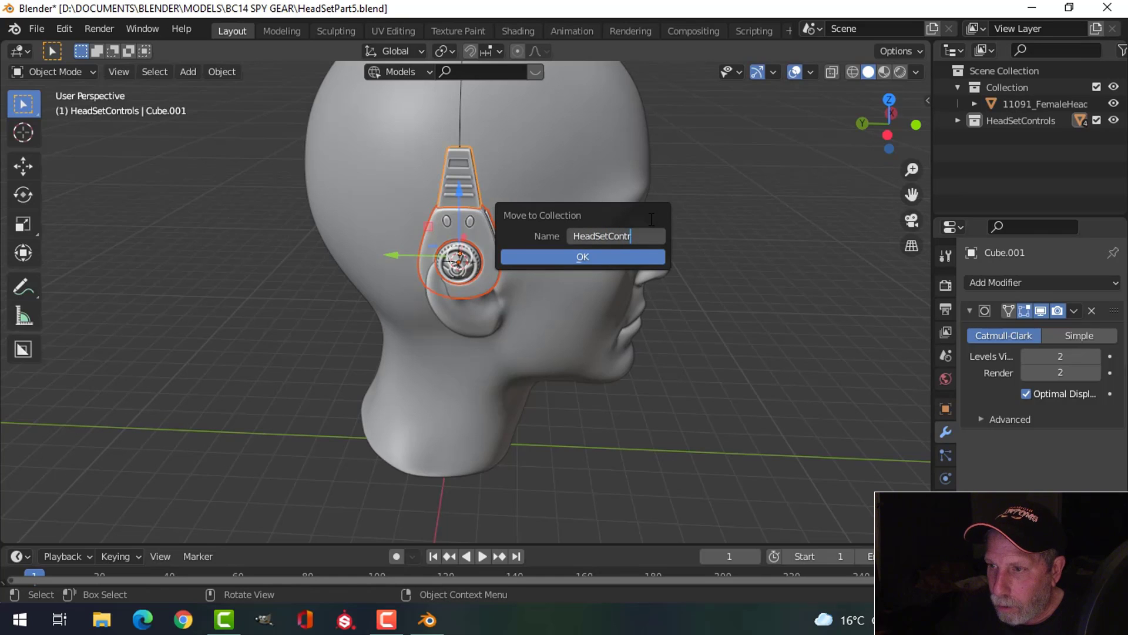
{"action": "left_click", "coordinate": [625, 255]}
- Lower the selected headset controls about 1.12 m along Z over the ear and nudge them slightly back up
{"action": "scroll", "coordinate": [562, 227], "scroll_direction": "down", "scroll_amount": 3}
{"action": "middle_click_drag", "start_coordinate": [507, 253], "coordinate": [446, 252]}
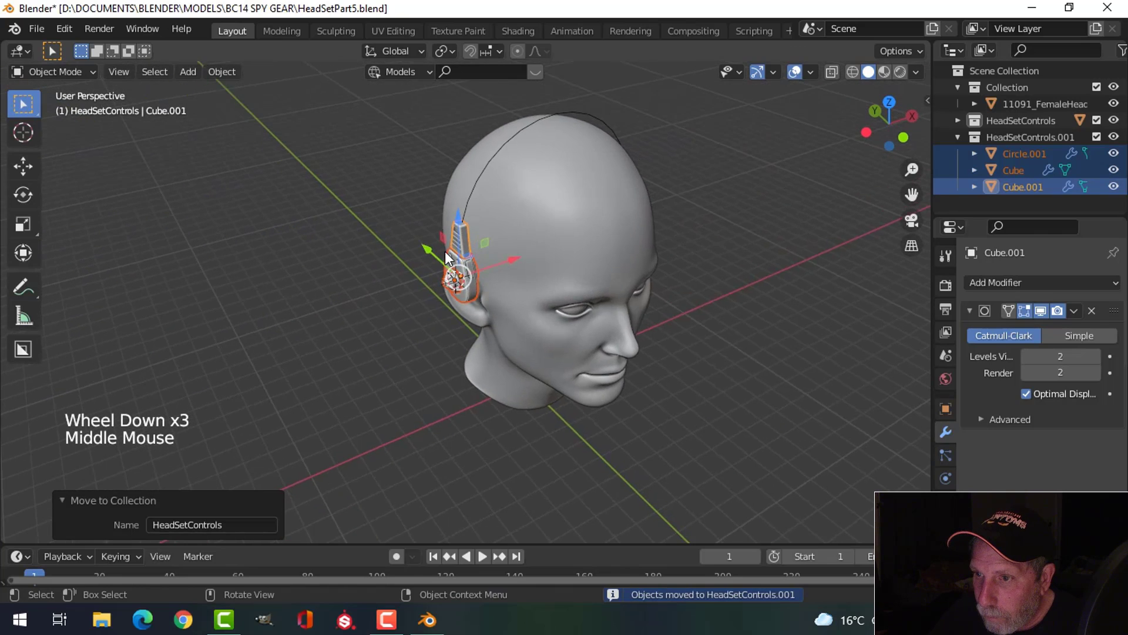
{"action": "scroll", "coordinate": [453, 197], "scroll_direction": "up", "scroll_amount": 2}
{"action": "left_click_drag", "start_coordinate": [457, 205], "coordinate": [459, 234]}
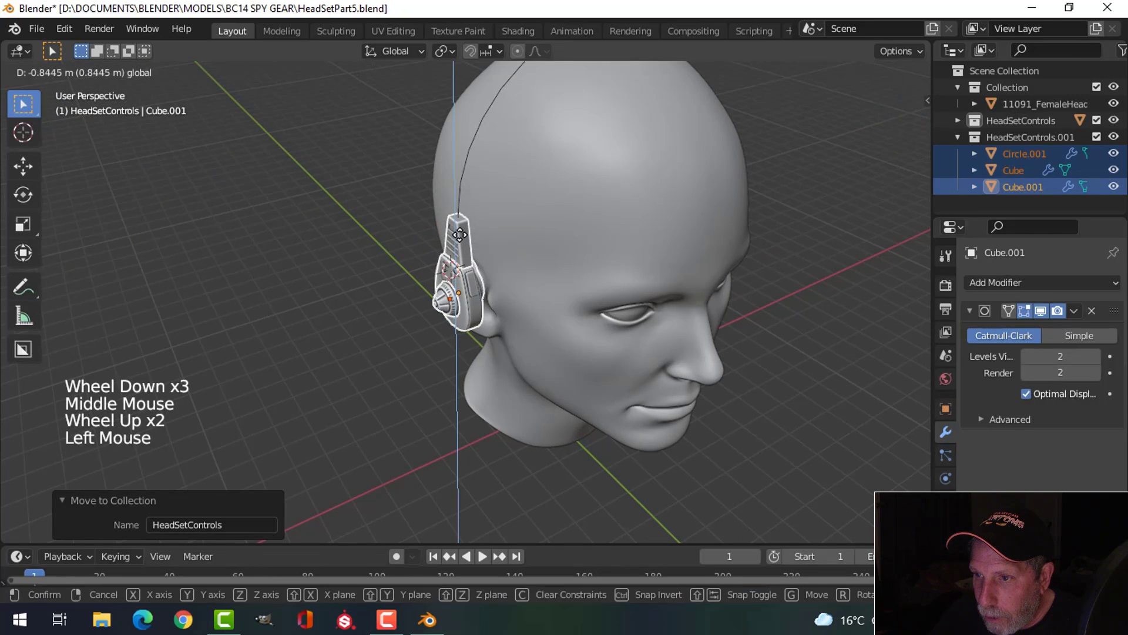
{"action": "left_click_drag", "start_coordinate": [501, 271], "coordinate": [501, 270]}
{"action": "mouse_move", "coordinate": [501, 270]}
{"action": "middle_mouse_down"}
{"action": "mouse_move", "coordinate": [559, 255]}
{"action": "mouse_move", "coordinate": [492, 255]}
{"action": "mouse_move", "coordinate": [445, 236]}
{"action": "middle_mouse_up"}
{"action": "scroll", "coordinate": [566, 264], "scroll_direction": "up", "scroll_amount": 3}
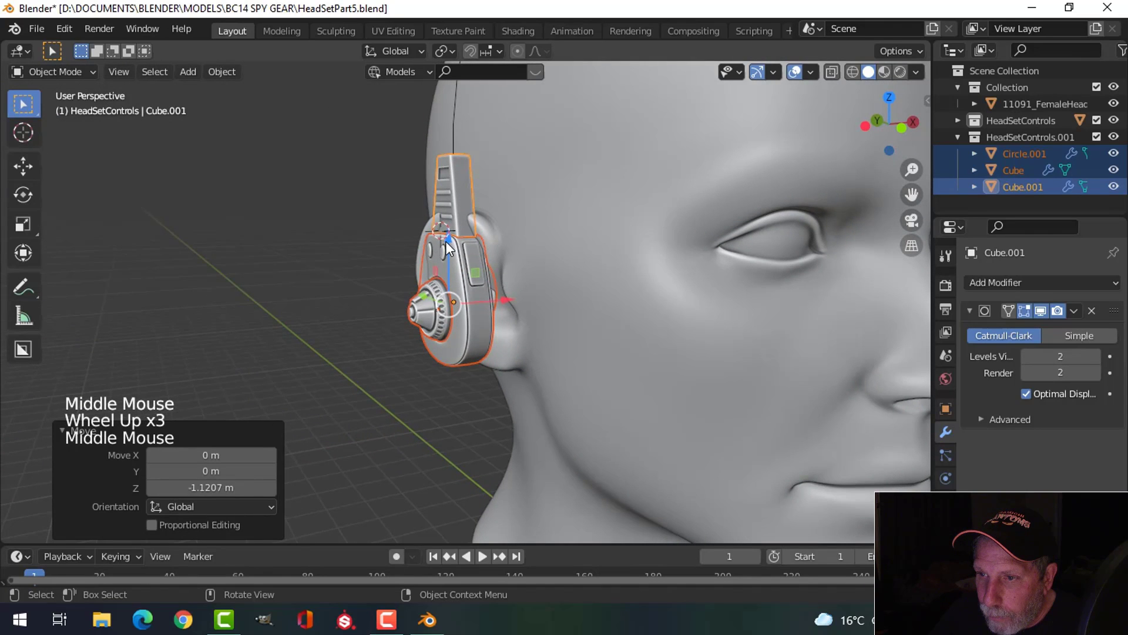
{"action": "left_click_drag", "start_coordinate": [446, 241], "coordinate": [446, 230]}
- Hide the female head model so only the headset parts remain in view
{"action": "left_click", "coordinate": [612, 181]}
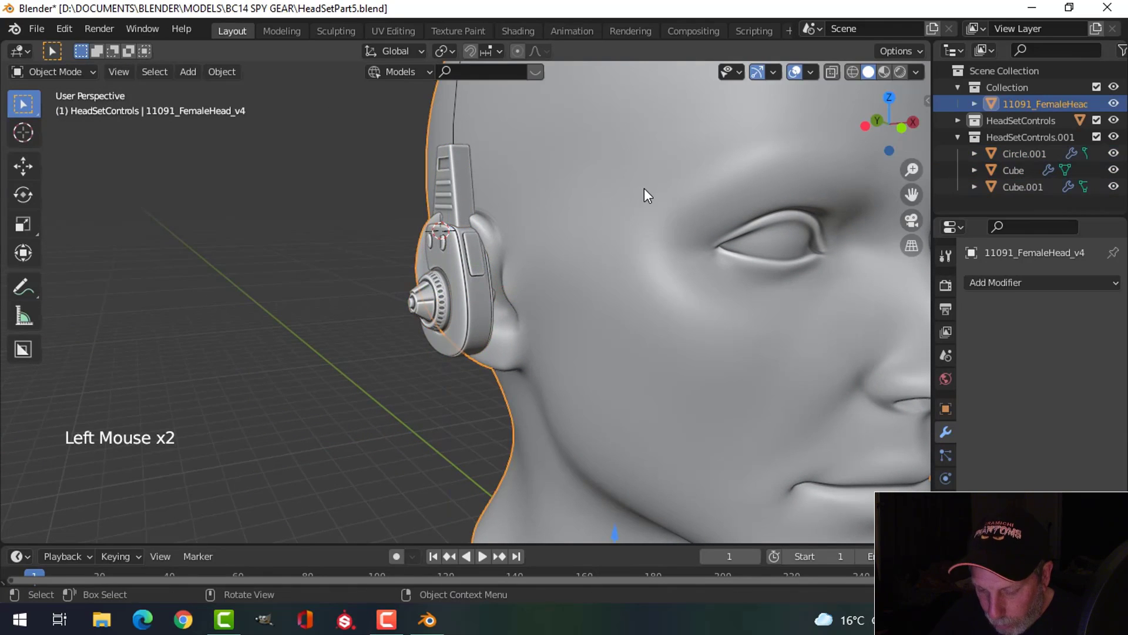
{"action": "key", "text": "h"}
{"action": "middle_click_drag", "start_coordinate": [608, 216], "coordinate": [440, 256]}
{"action": "scroll", "coordinate": [615, 238], "scroll_direction": "down", "scroll_amount": 3}
{"action": "scroll", "coordinate": [459, 249], "scroll_direction": "up", "scroll_amount": 1}
{"action": "scroll", "coordinate": [458, 249], "scroll_direction": "up", "scroll_amount": 1}
{"action": "scroll", "coordinate": [545, 251], "scroll_direction": "up", "scroll_amount": 3}
{"action": "scroll", "coordinate": [516, 305], "scroll_direction": "down", "scroll_amount": 1}
{"action": "scroll", "coordinate": [464, 295], "scroll_direction": "up", "scroll_amount": 2}
{"action": "scroll", "coordinate": [486, 227], "scroll_direction": "down", "scroll_amount": 1}
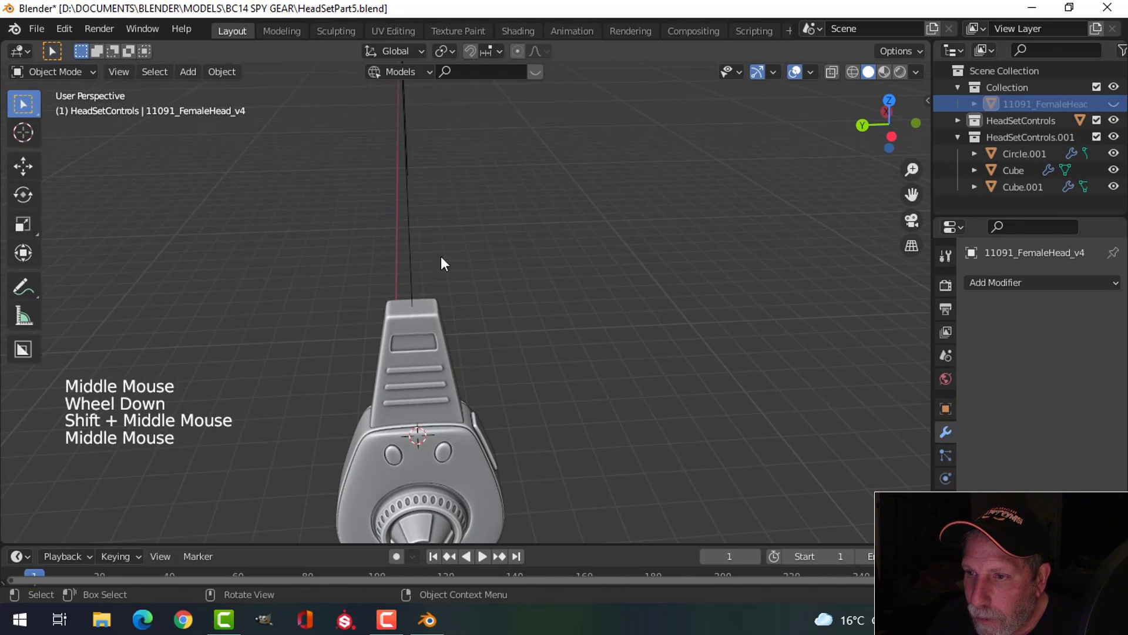
- Edit the headband arc, select all its vertices and raise them about 0.46 m along Z
{"action": "left_click", "coordinate": [418, 219]}
{"action": "key", "text": "Tab"}
{"action": "middle_click_drag", "start_coordinate": [554, 273], "coordinate": [533, 314]}
{"action": "scroll", "coordinate": [464, 270], "scroll_direction": "down", "scroll_amount": 2}
{"action": "key", "text": "a"}
{"action": "scroll", "coordinate": [523, 272], "scroll_direction": "down", "scroll_amount": 2}
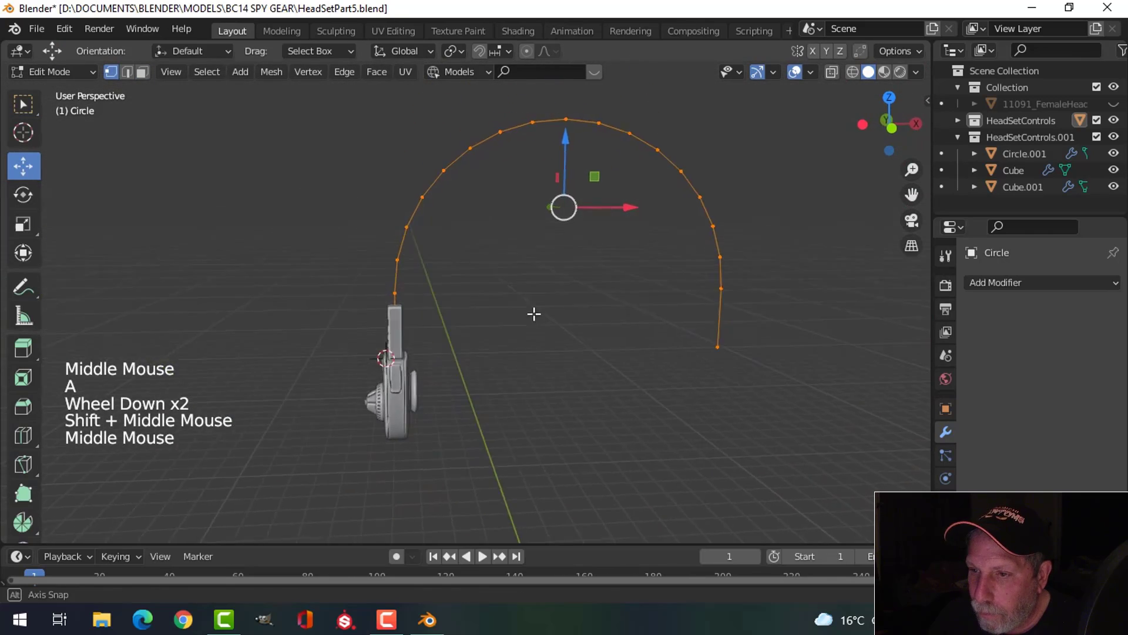
{"action": "left_click_drag", "start_coordinate": [569, 148], "coordinate": [584, 125]}
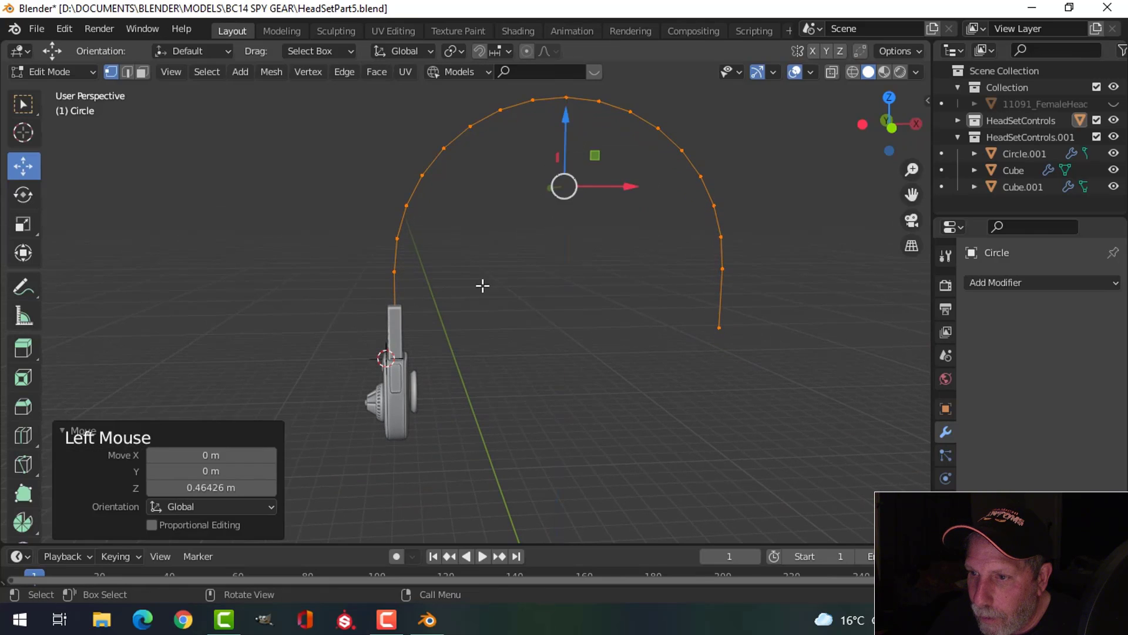
- Shift the headband arc about 0.15 m along Y
{"action": "middle_click_drag", "start_coordinate": [481, 284], "coordinate": [509, 299]}
{"action": "scroll", "coordinate": [538, 297], "scroll_direction": "up", "scroll_amount": 2}
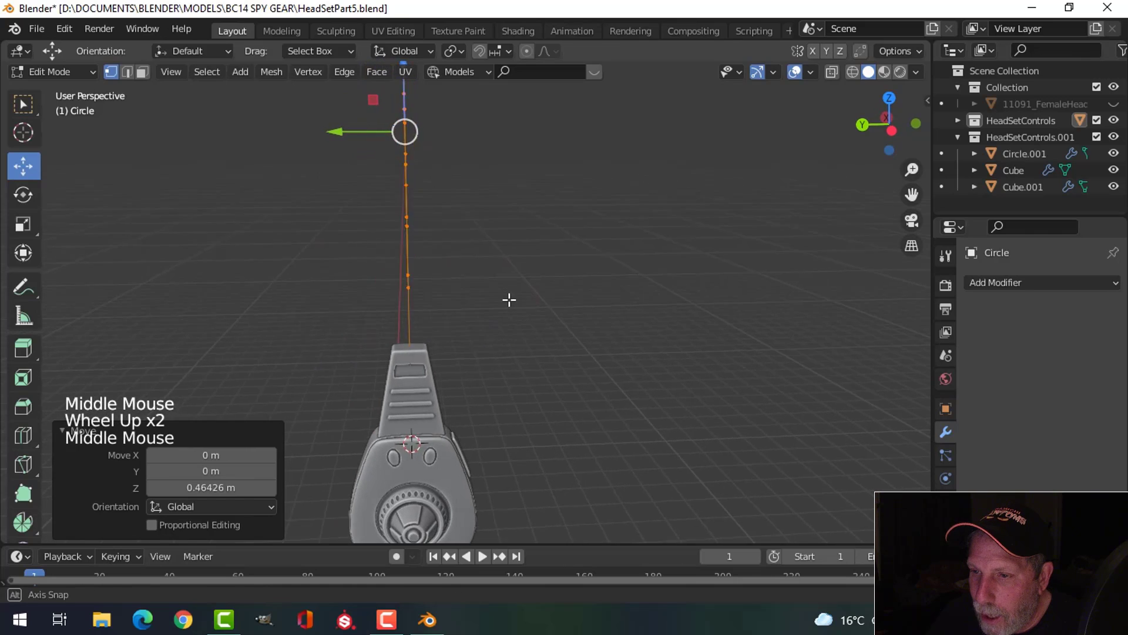
{"action": "scroll", "coordinate": [508, 295], "scroll_direction": "down", "scroll_amount": 2}
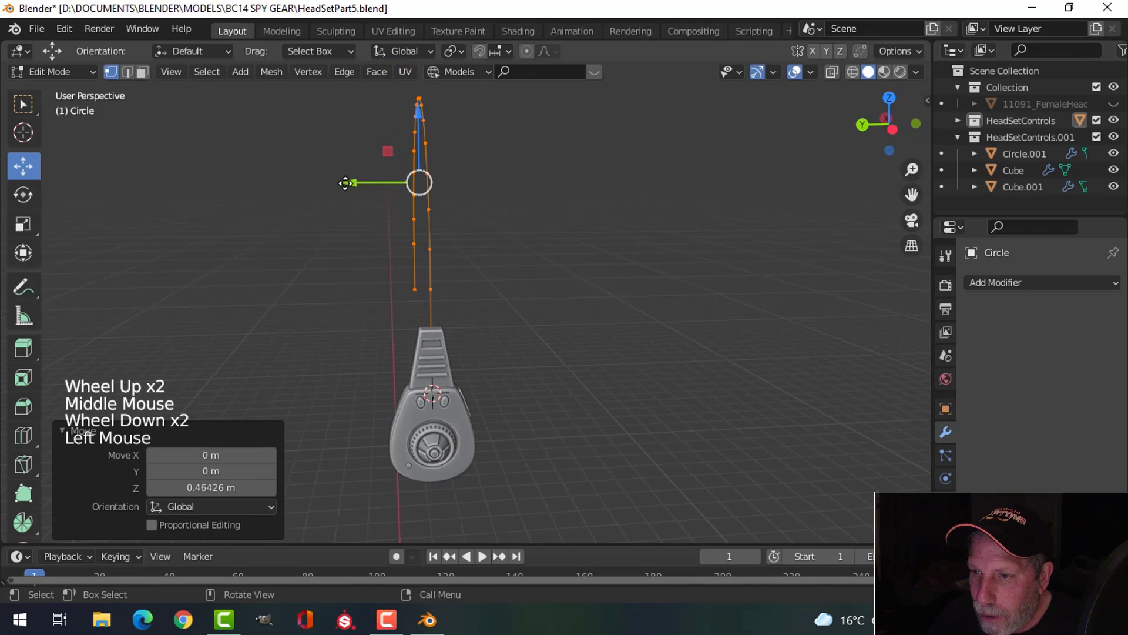
{"action": "left_click_drag", "start_coordinate": [345, 183], "coordinate": [342, 182]}
- Extrude the headband arc along Y into a flat strip about as wide as the clip's upper end
{"action": "middle_click_drag", "start_coordinate": [471, 226], "coordinate": [510, 265], "text": "shift"}
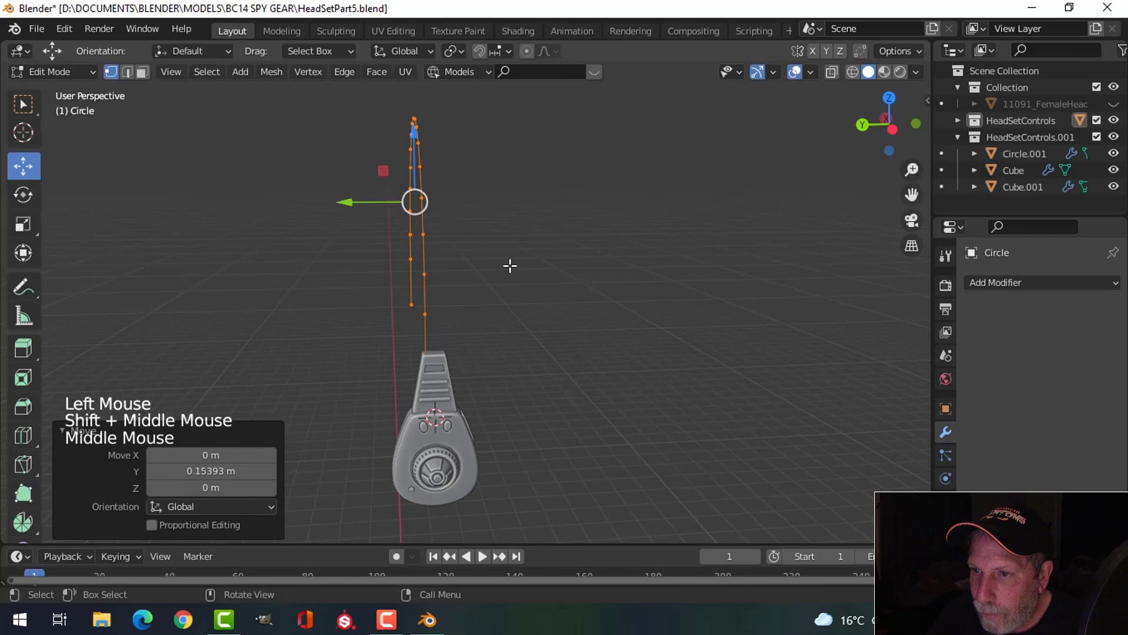
{"action": "key", "text": "e"}
{"action": "left_click_drag", "start_coordinate": [347, 202], "coordinate": [378, 214]}
{"action": "key", "text": "a"}
{"action": "scroll", "coordinate": [426, 268], "scroll_direction": "up", "scroll_amount": 2}
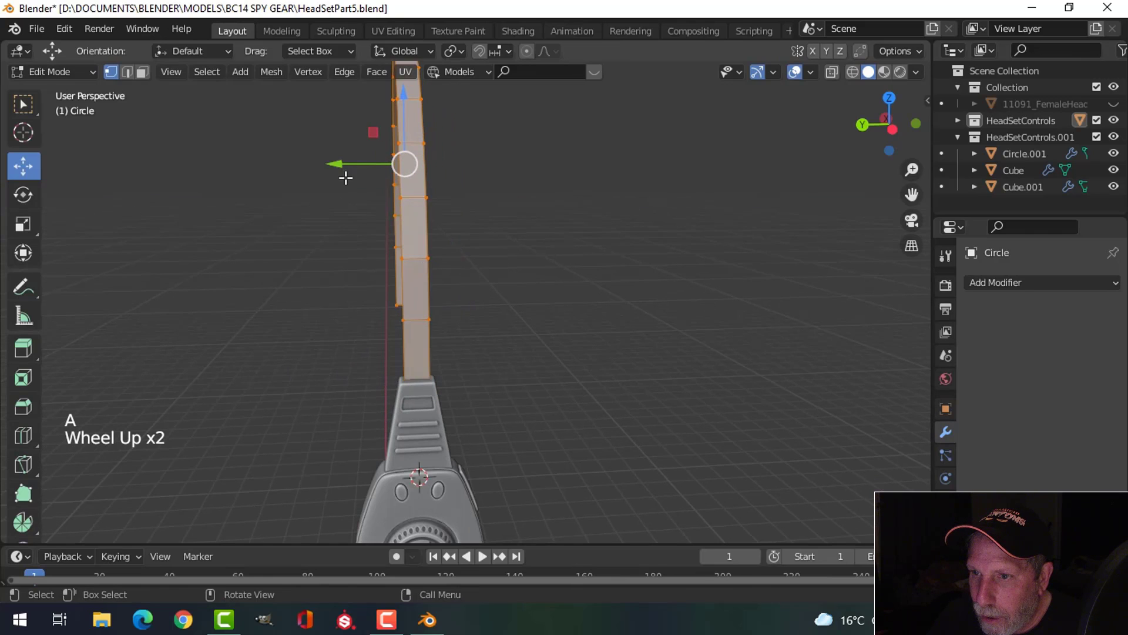
{"action": "middle_click_drag", "start_coordinate": [346, 178], "coordinate": [403, 353]}
{"action": "key", "text": "alt+a"}
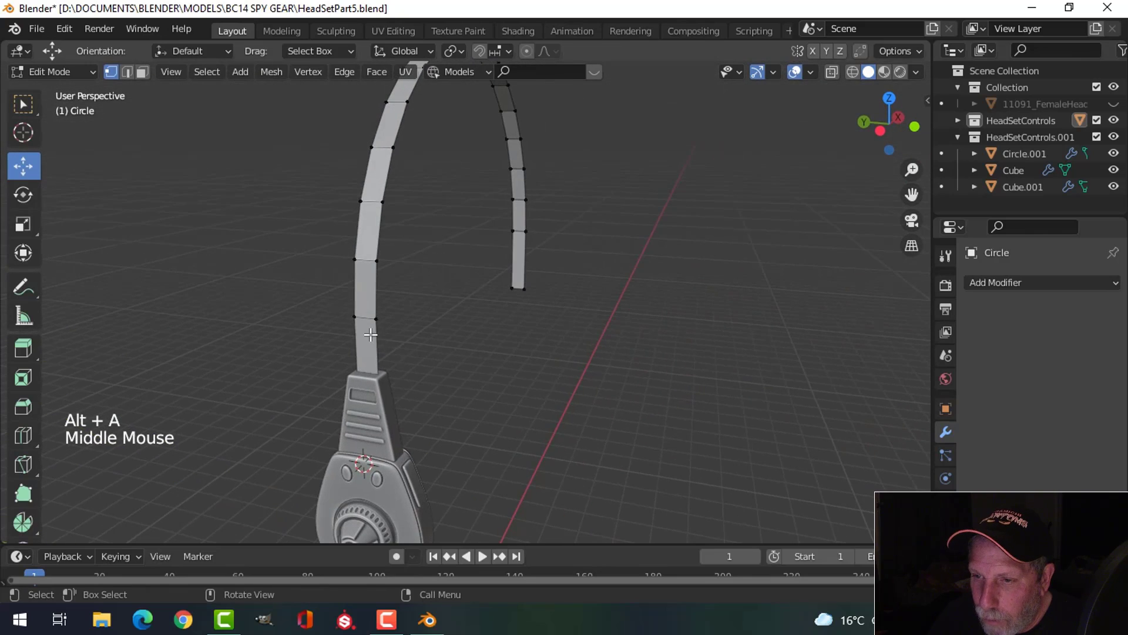
- Correct the headband strip's normals and extrude it with Shrink/Fatten to a thickness of about 0.13 m
{"action": "scroll", "coordinate": [466, 325], "scroll_direction": "down", "scroll_amount": 2}
{"action": "middle_click_drag", "start_coordinate": [467, 325], "coordinate": [536, 282]}
{"action": "key", "text": "a"}
{"action": "key", "text": "alt+n"}
{"action": "left_click", "coordinate": [485, 324]}
{"action": "key", "text": "e"}
{"action": "key", "text": "alt+s"}
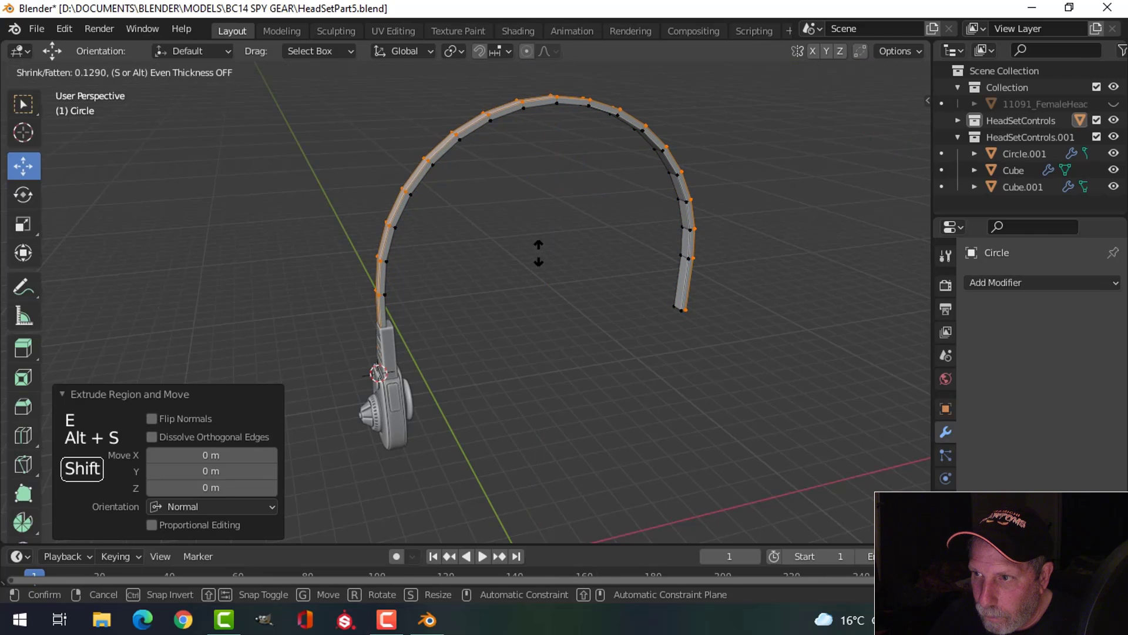
{"action": "left_click", "coordinate": [538, 253]}
- Shift the whole headband about 0.077 m along X to line up with the clip and leave mesh editing
{"action": "key", "text": "a"}
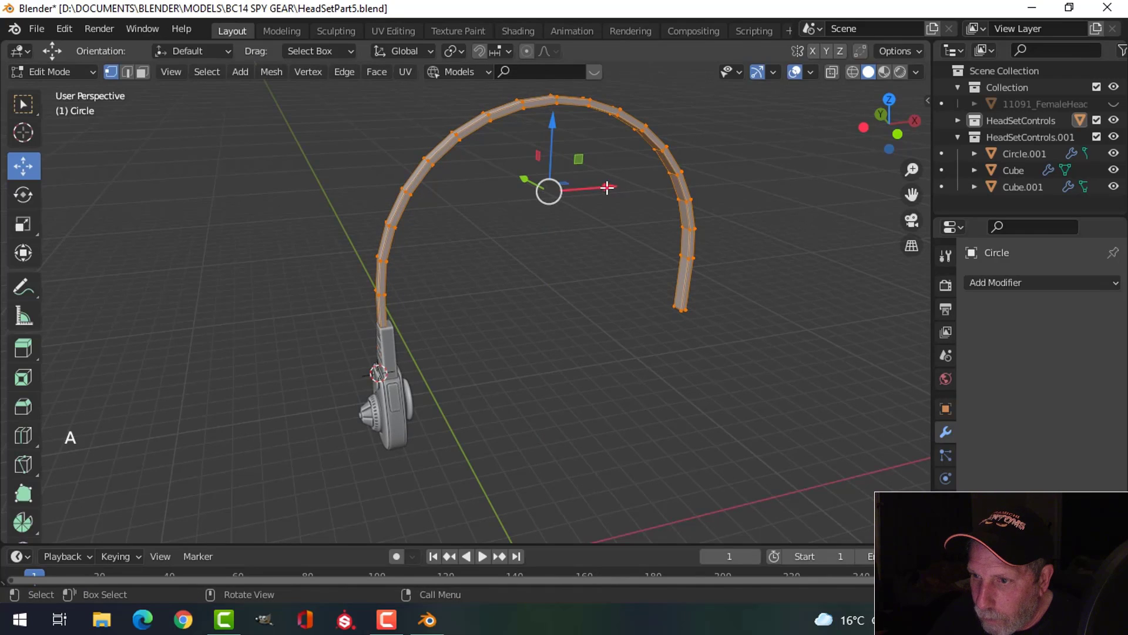
{"action": "left_click_drag", "start_coordinate": [607, 186], "coordinate": [614, 187]}
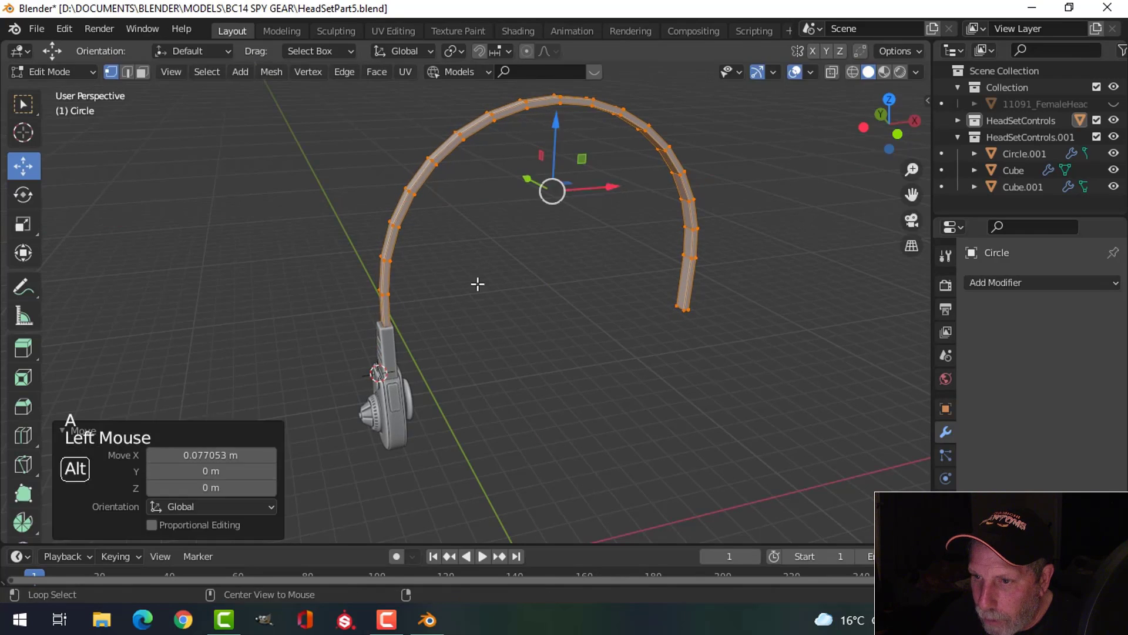
{"action": "key", "text": "alt+a"}
{"action": "middle_click_drag", "start_coordinate": [479, 282], "coordinate": [524, 305]}
{"action": "key", "text": "Tab"}
- Select the headband's lower end vertices inside the clip, using a wireframe left orthographic view in Edit Mode
{"action": "scroll", "coordinate": [464, 317], "scroll_direction": "up", "scroll_amount": 2}
{"action": "key", "text": "alt+a"}
{"action": "middle_click_drag", "start_coordinate": [436, 329], "coordinate": [384, 337]}
{"action": "left_click", "coordinate": [384, 337]}
{"action": "middle_click_drag", "start_coordinate": [471, 305], "coordinate": [505, 289], "text": "shift"}
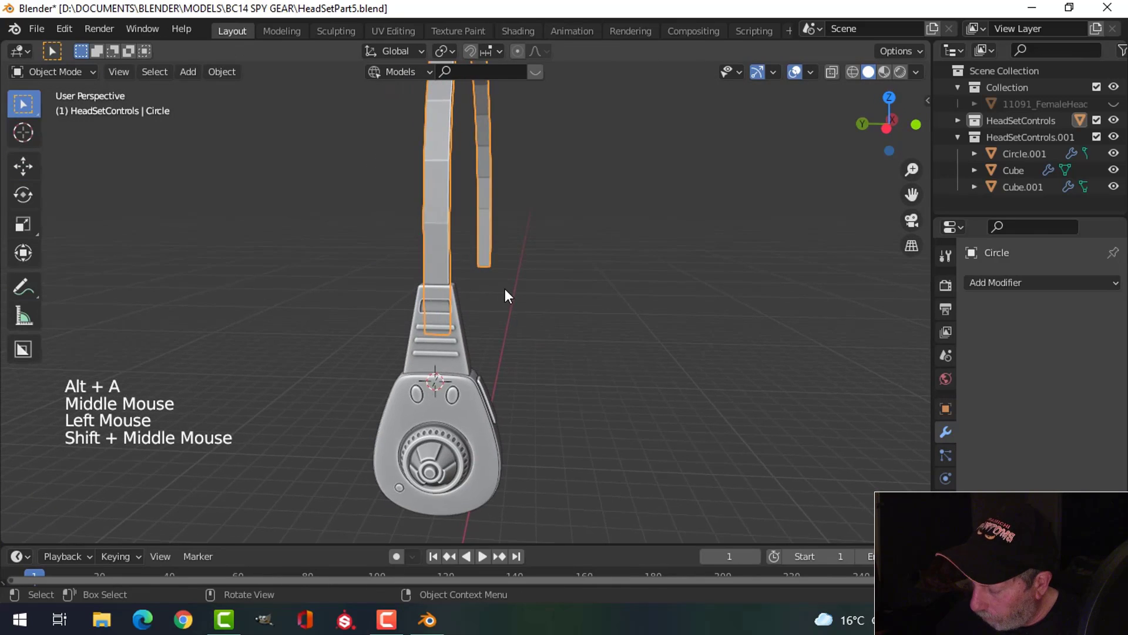
{"action": "key", "text": "ctrl+KP_3"}
{"action": "key", "text": "Tab"}
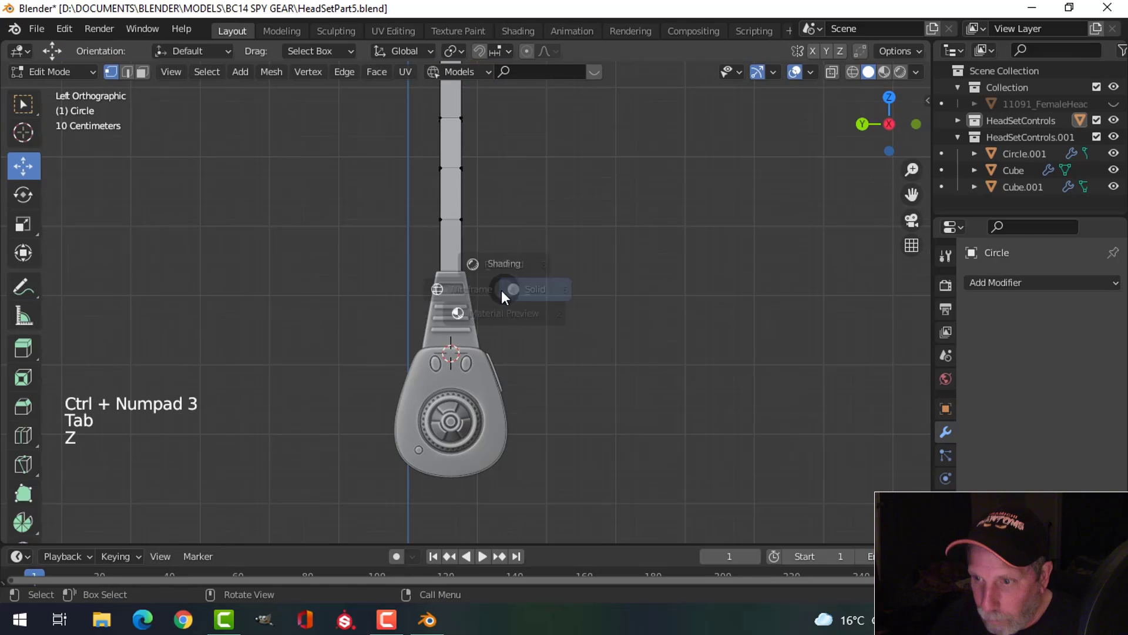
{"action": "left_click", "coordinate": [390, 288]}
{"action": "key", "text": "b"}
{"action": "left_click_drag", "start_coordinate": [549, 360], "coordinate": [381, 298]}
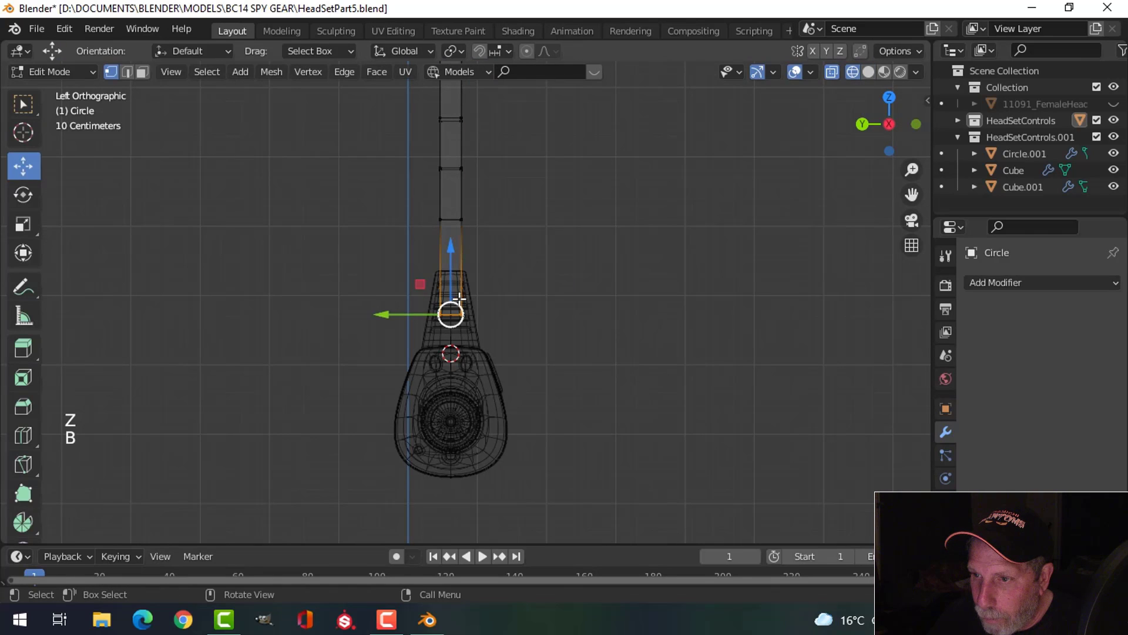
- Raise the headband's selected lower end about 0.431 m along Z and return to a solid object view
{"action": "left_click_drag", "start_coordinate": [449, 249], "coordinate": [451, 217]}
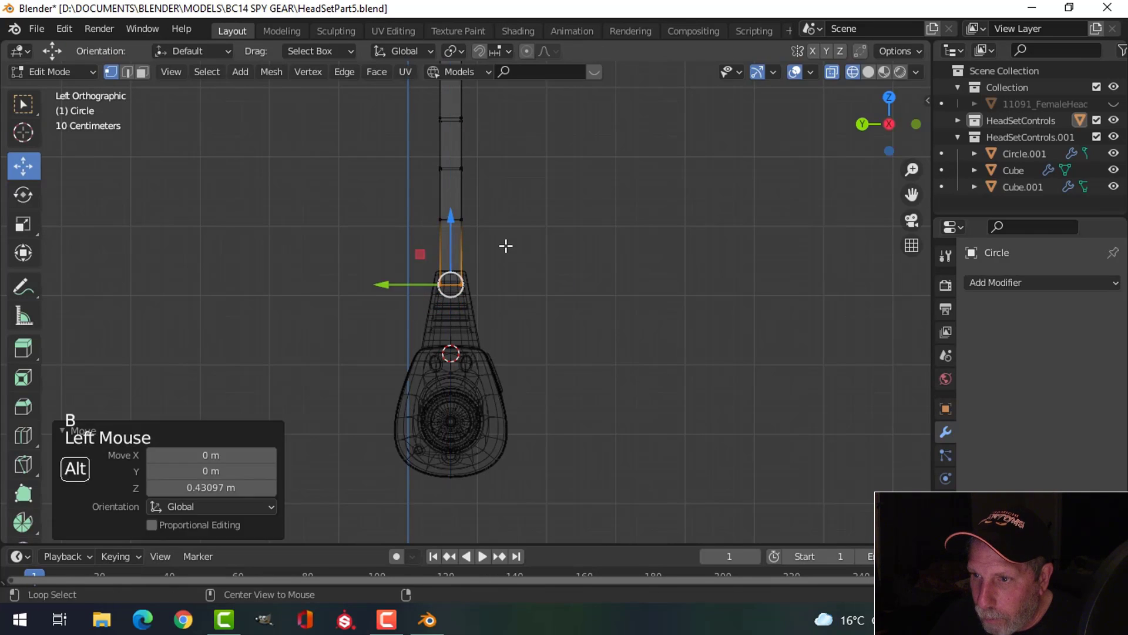
{"action": "key", "text": "alt+a"}
{"action": "key", "text": "z"}
{"action": "key", "text": "Tab"}
{"action": "scroll", "coordinate": [611, 245], "scroll_direction": "down", "scroll_amount": 3}
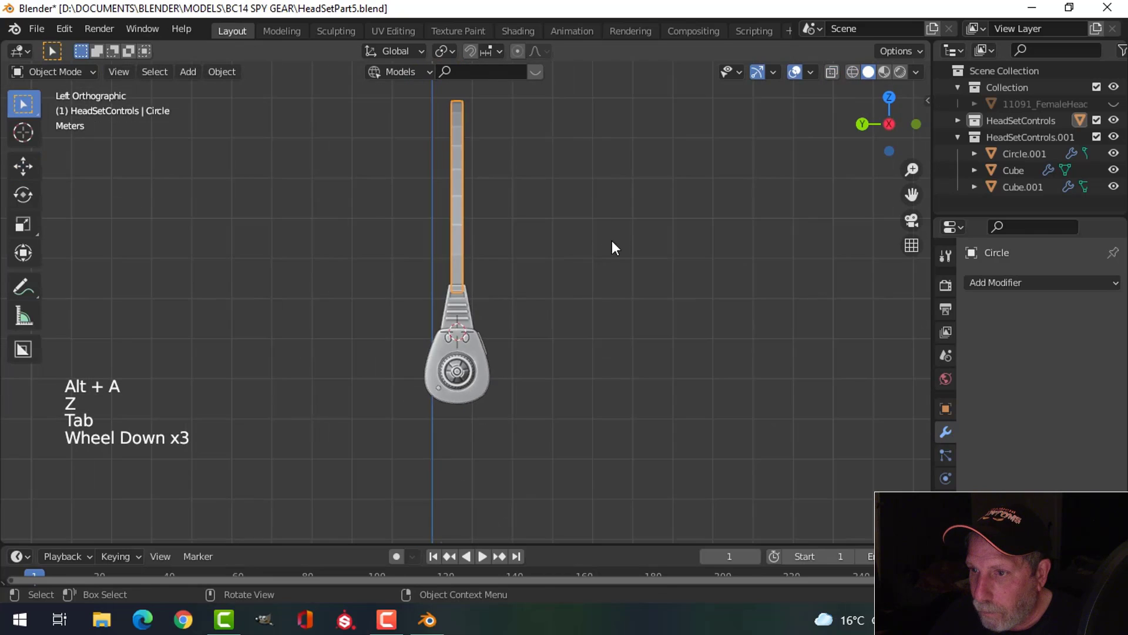
{"action": "key", "text": "alt+a"}
- Select the ring of faces on the headband segment above the clip and extrude it inward about 0.03 m with Shrink/Fatten
{"action": "middle_click_drag", "start_coordinate": [612, 245], "coordinate": [464, 267]}
{"action": "left_click", "coordinate": [430, 209]}
{"action": "scroll", "coordinate": [431, 209], "scroll_direction": "up", "scroll_amount": 3}
{"action": "middle_click_drag", "start_coordinate": [431, 209], "coordinate": [592, 272]}
{"action": "key", "text": "Tab"}
{"action": "scroll", "coordinate": [514, 282], "scroll_direction": "up", "scroll_amount": 3}
{"action": "middle_click_drag", "start_coordinate": [513, 282], "coordinate": [362, 252]}
{"action": "middle_click_drag", "start_coordinate": [361, 251], "coordinate": [394, 288]}
{"action": "middle_click_drag", "start_coordinate": [394, 288], "coordinate": [429, 201]}
{"action": "left_click", "coordinate": [407, 163], "text": "alt+shift"}
{"action": "scroll", "coordinate": [435, 235], "scroll_direction": "down", "scroll_amount": 2}
{"action": "key", "text": "alt+a"}
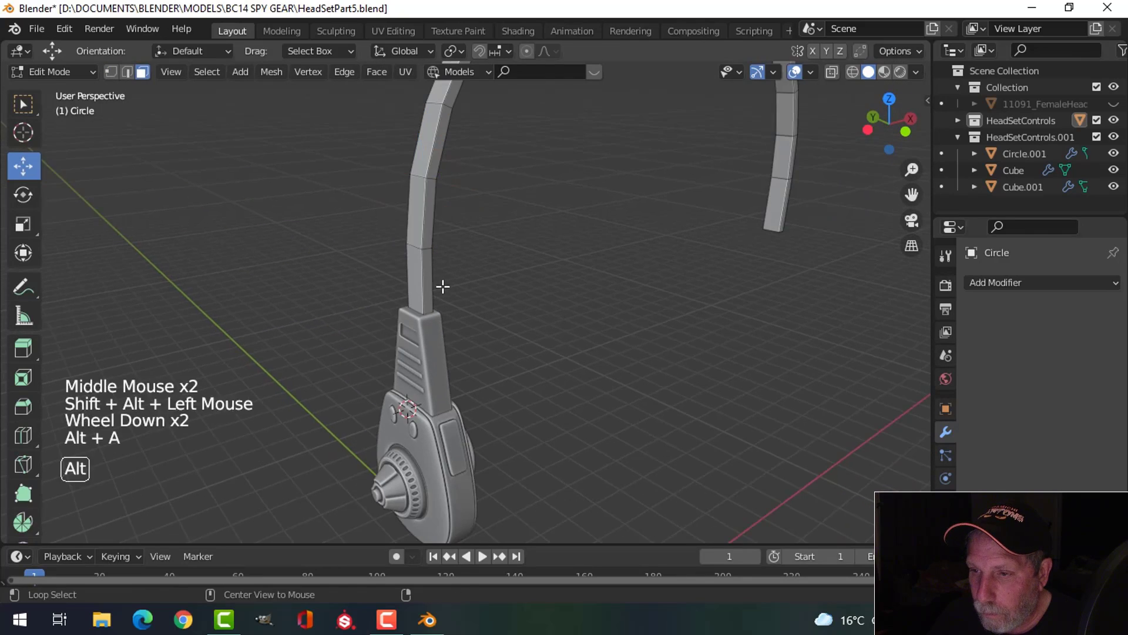
{"action": "middle_click_drag", "start_coordinate": [443, 284], "coordinate": [517, 300]}
{"action": "left_click", "coordinate": [451, 297], "text": "alt+shift"}
{"action": "scroll", "coordinate": [516, 287], "scroll_direction": "up", "scroll_amount": 3}
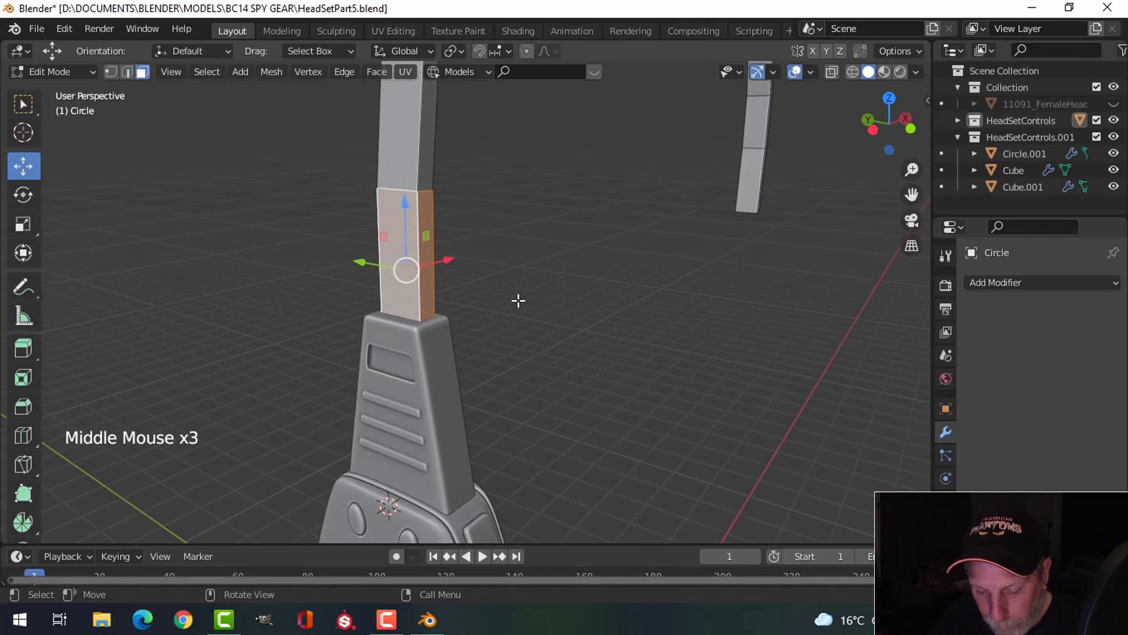
{"action": "key", "text": "e"}
{"action": "key", "text": "alt+s"}
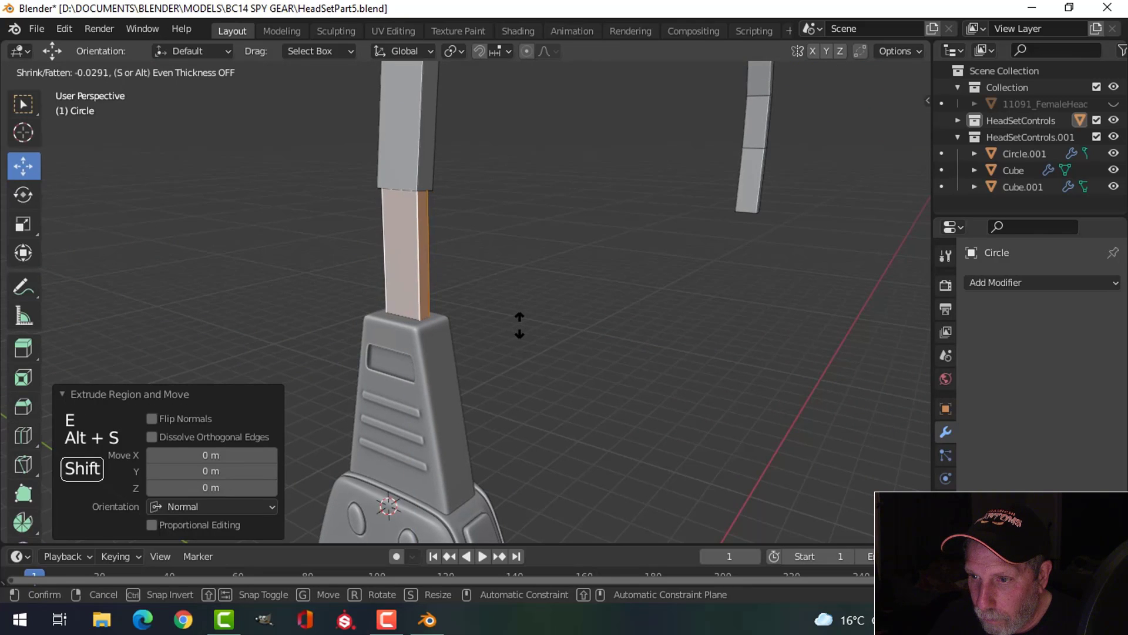
{"action": "left_click", "coordinate": [520, 329]}
- Leave mesh editing, add a level 2 Subdivision Surface modifier to the headband and shade it smooth
{"action": "middle_click_drag", "start_coordinate": [531, 277], "coordinate": [354, 198]}
{"action": "key", "text": "alt+a"}
{"action": "key", "text": "Tab"}
{"action": "scroll", "coordinate": [377, 245], "scroll_direction": "down", "scroll_amount": 2}
{"action": "key", "text": "alt+a"}
{"action": "scroll", "coordinate": [456, 254], "scroll_direction": "up", "scroll_amount": 3}
{"action": "left_click", "coordinate": [354, 198]}
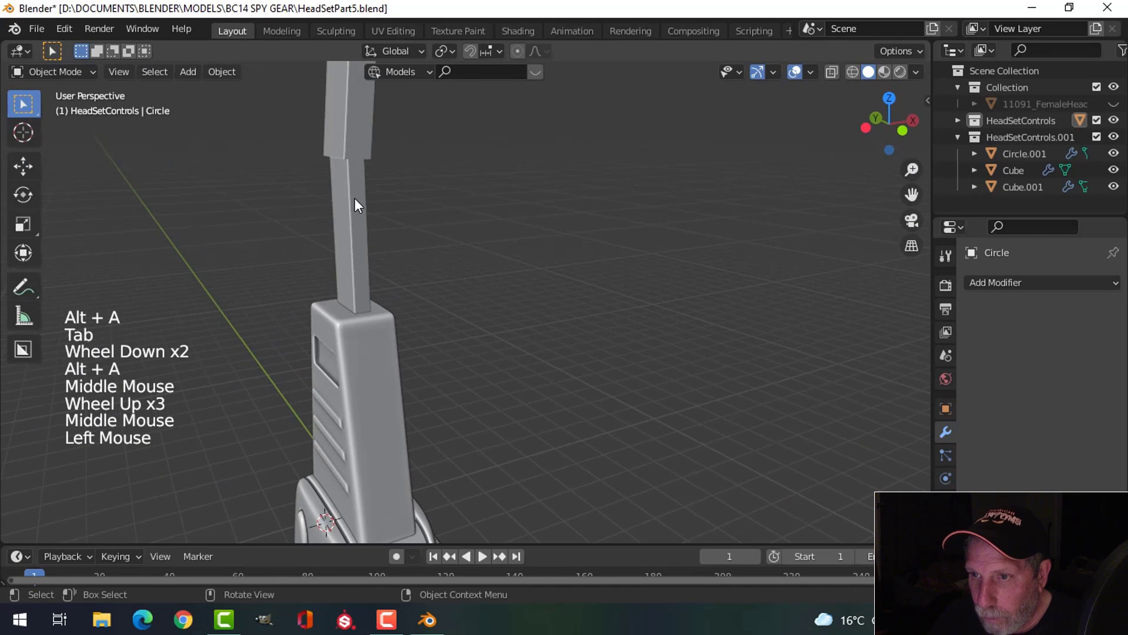
{"action": "key", "text": "ctrl+2"}
{"action": "right_click", "coordinate": [338, 146]}
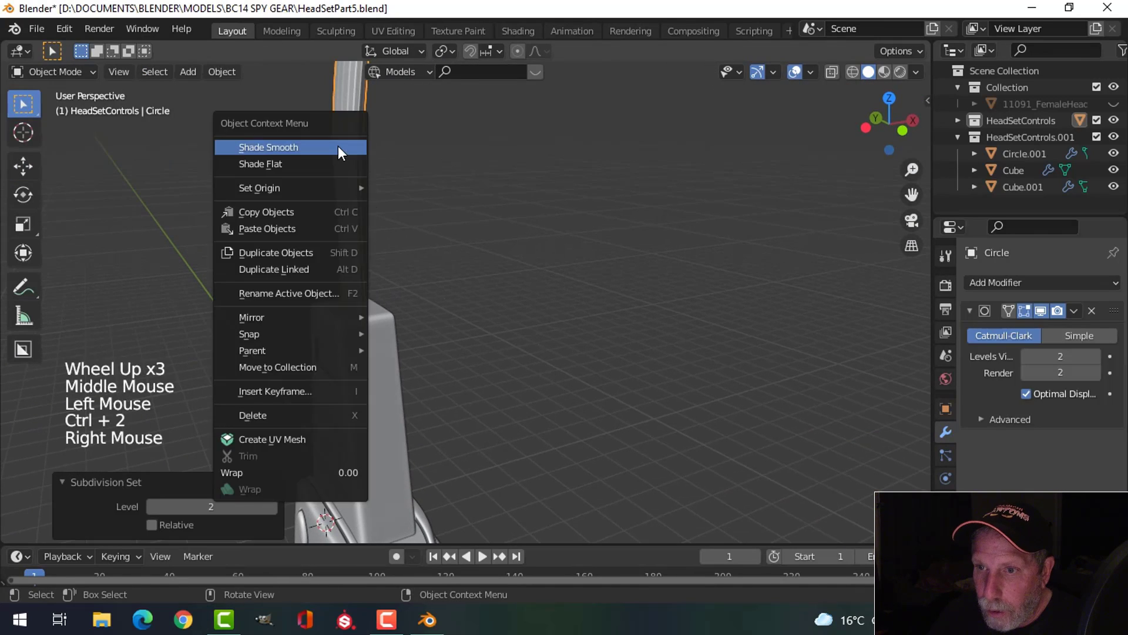
- Sharpen the step in the headband with one loop cut on each side, slid close at factors of about -0.93 and 0.90
{"action": "key", "text": "Tab"}
{"action": "middle_click_drag", "start_coordinate": [380, 231], "coordinate": [473, 286]}
{"action": "scroll", "coordinate": [422, 248], "scroll_direction": "down", "scroll_amount": 2}
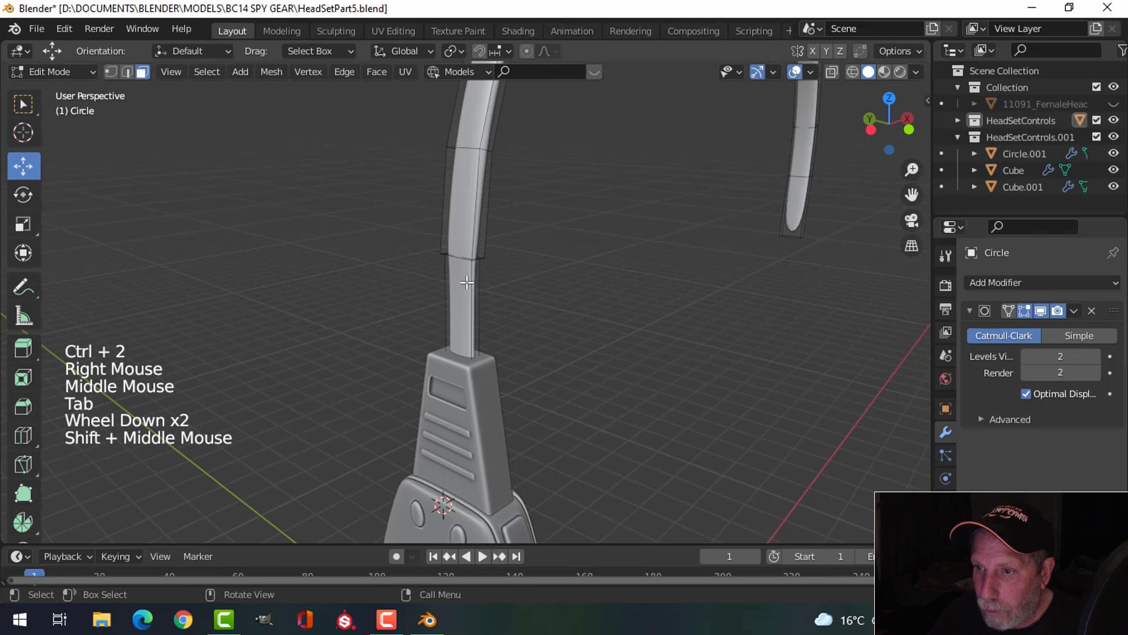
{"action": "key", "text": "ctrl+r"}
{"action": "left_click", "coordinate": [466, 306]}
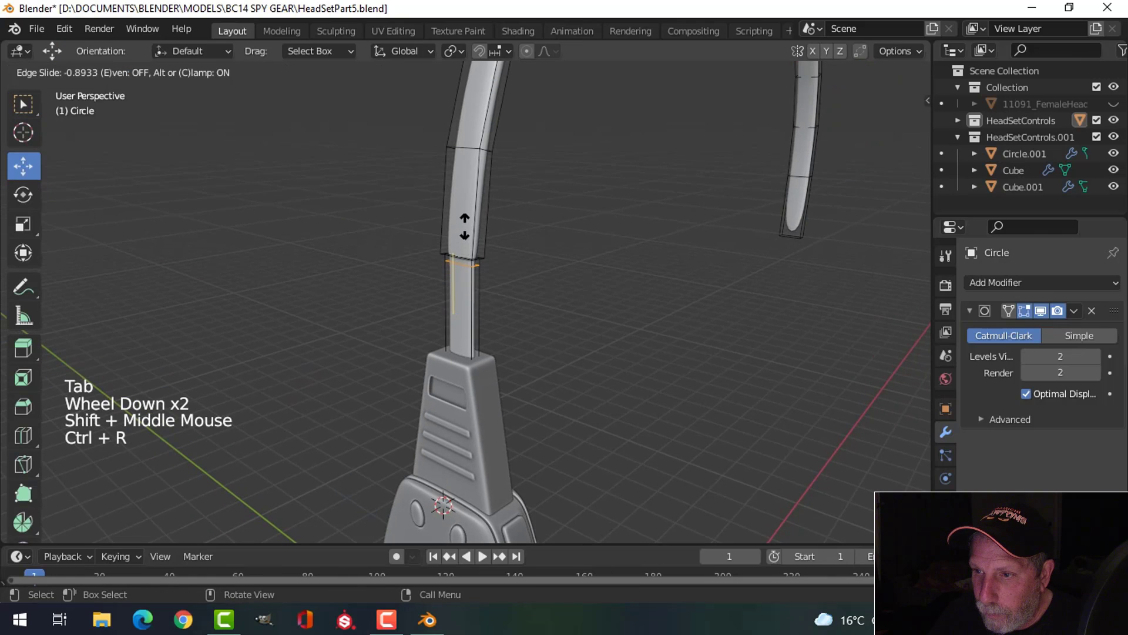
{"action": "left_click", "coordinate": [464, 224]}
{"action": "key", "text": "ctrl+r"}
{"action": "left_click", "coordinate": [478, 215]}
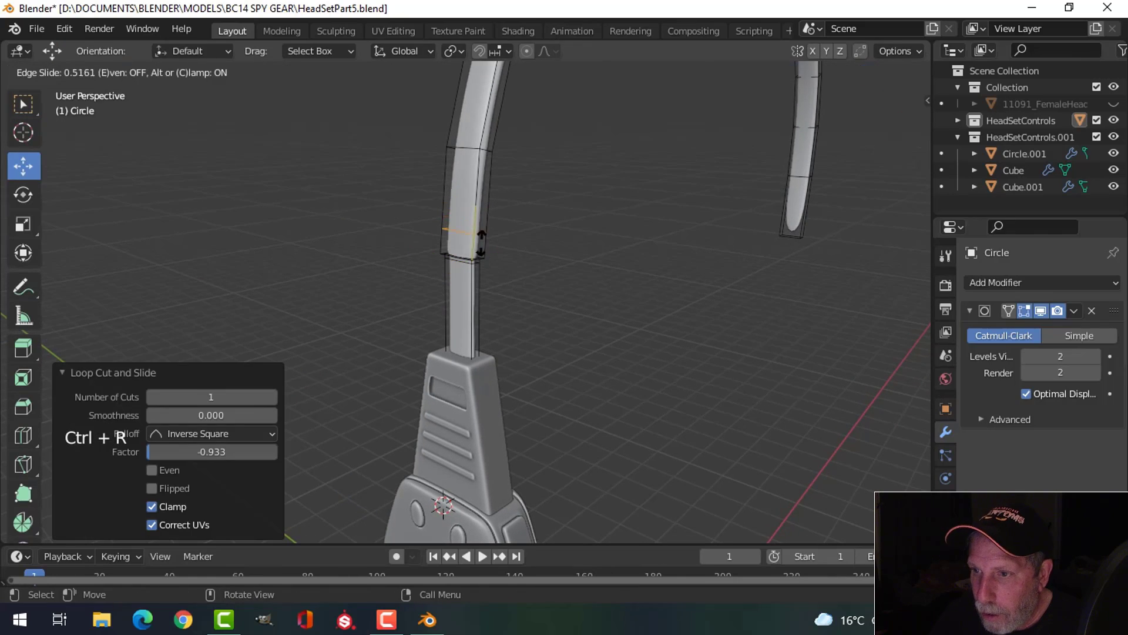
{"action": "left_click", "coordinate": [480, 256]}
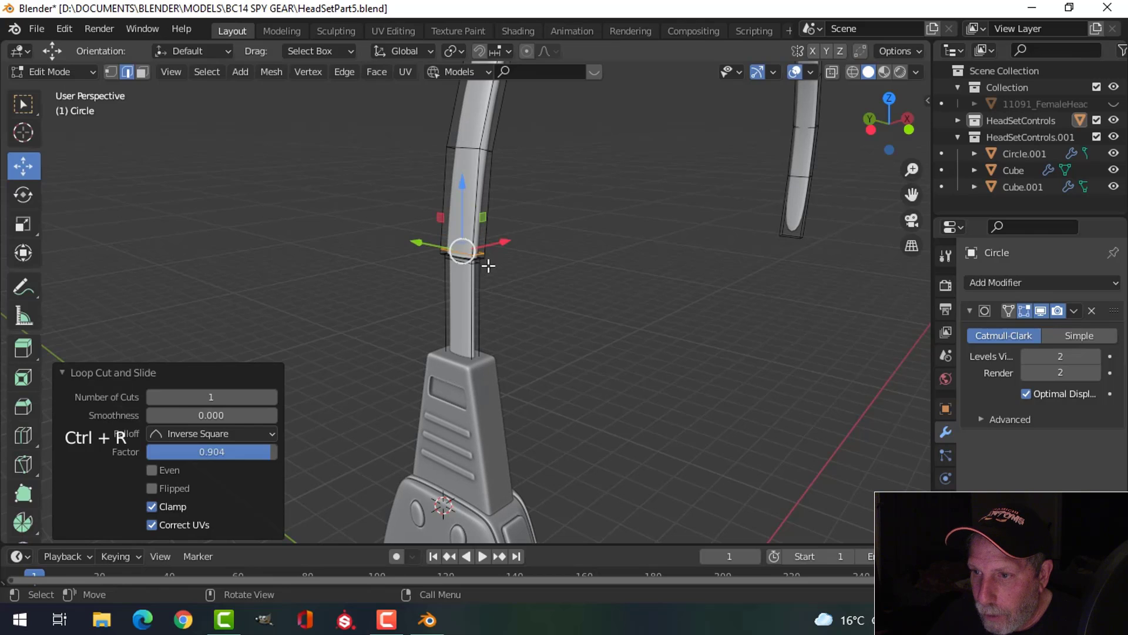
{"action": "key", "text": "Tab"}
{"action": "scroll", "coordinate": [497, 267], "scroll_direction": "up", "scroll_amount": 4}
{"action": "middle_click_drag", "start_coordinate": [503, 275], "coordinate": [483, 249]}
{"action": "key", "text": "alt+a"}
{"action": "left_click", "coordinate": [483, 248]}
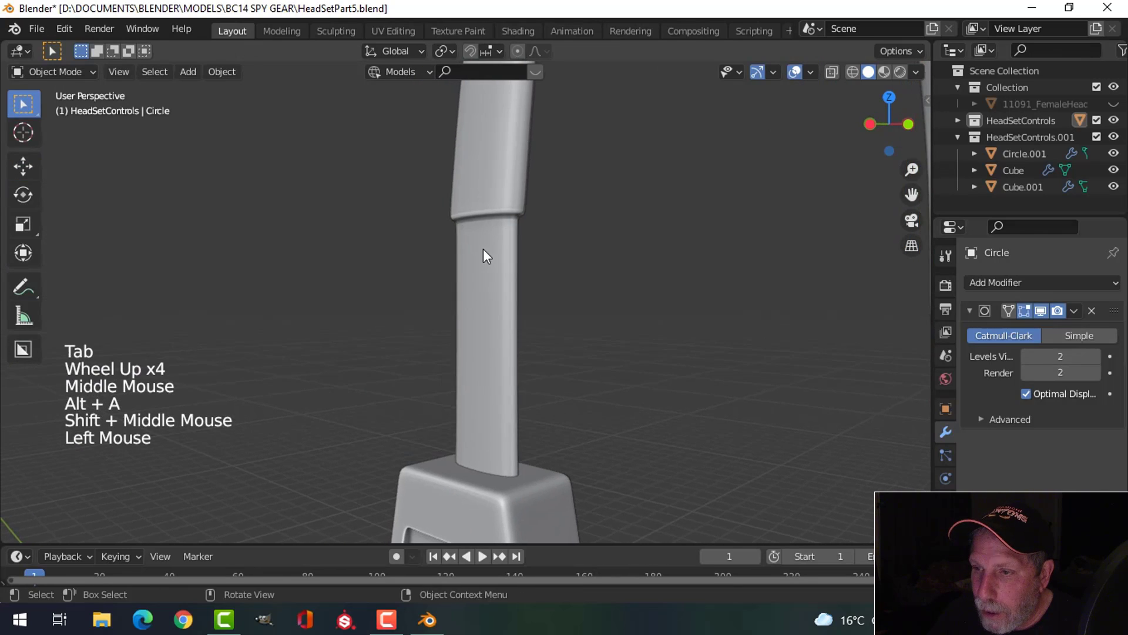
- Add a centred lengthwise loop cut along the headband's thin side and bevel it to a width of about 0.025 m
{"action": "middle_click_drag", "start_coordinate": [555, 259], "coordinate": [464, 300]}
{"action": "key", "text": "Tab"}
{"action": "key", "text": "alt+a"}
{"action": "key", "text": "ctrl+r"}
{"action": "left_click", "coordinate": [362, 274]}
{"action": "left_click", "coordinate": [363, 274]}
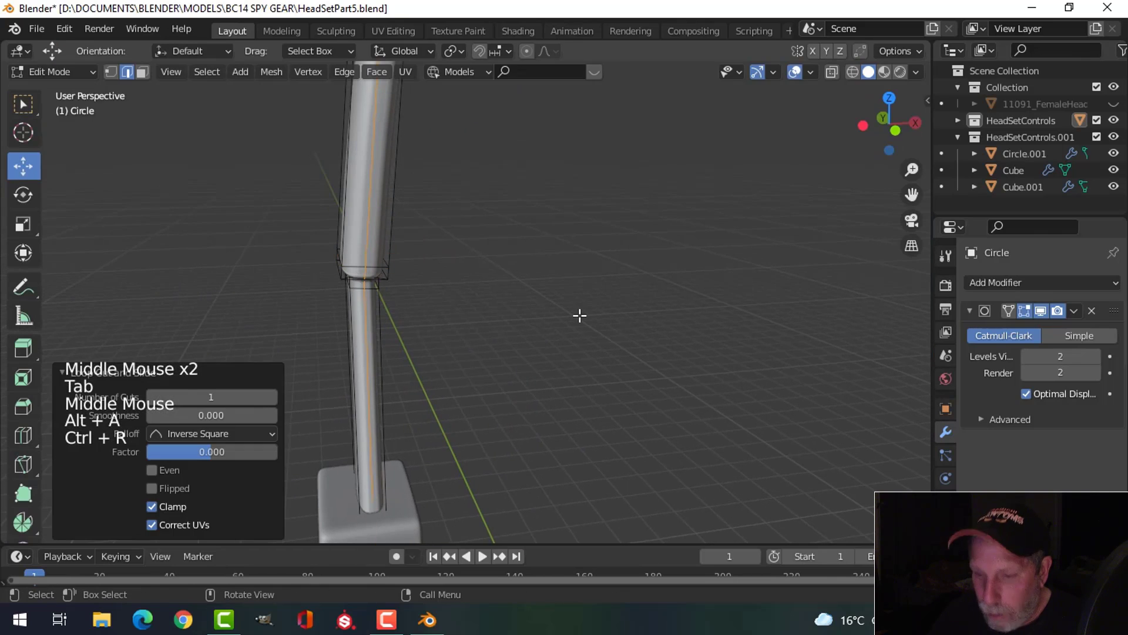
{"action": "key", "text": "ctrl+b"}
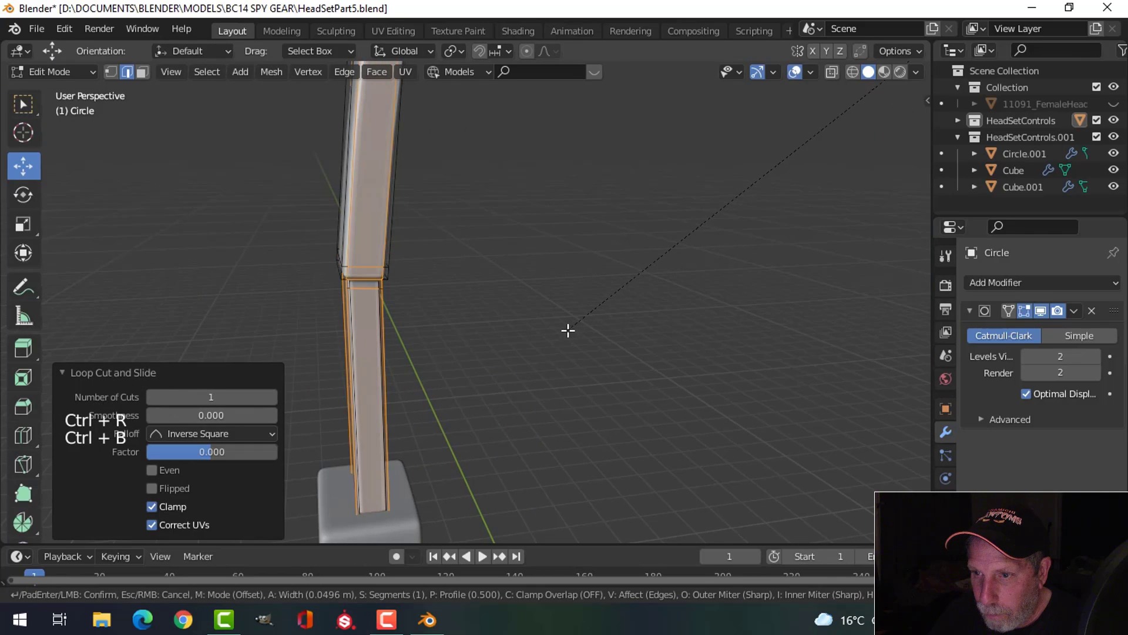
{"action": "left_click", "coordinate": [570, 322]}
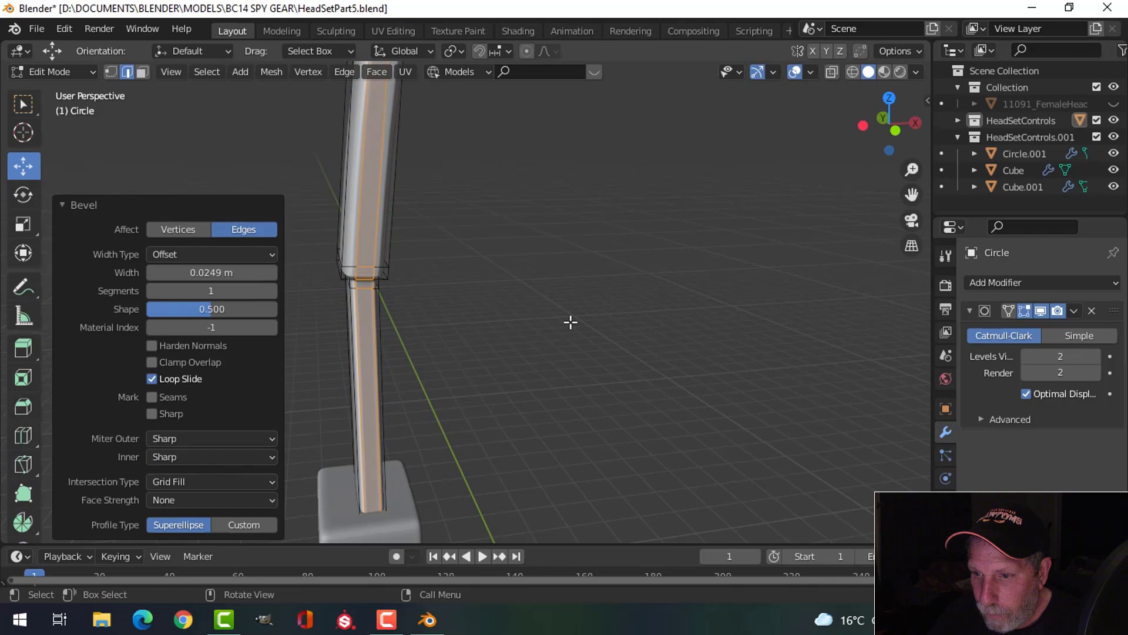
{"action": "key", "text": "Tab"}
{"action": "middle_click_drag", "start_coordinate": [423, 358], "coordinate": [469, 343]}
{"action": "key", "text": "alt+a"}
- Examine the smoothed headband's stepped end and its width above the clip
{"action": "scroll", "coordinate": [514, 343], "scroll_direction": "down", "scroll_amount": 3}
{"action": "middle_click_drag", "start_coordinate": [469, 343], "coordinate": [544, 354]}
{"action": "middle_click_drag", "start_coordinate": [543, 354], "coordinate": [523, 355]}
{"action": "left_click", "coordinate": [481, 281]}
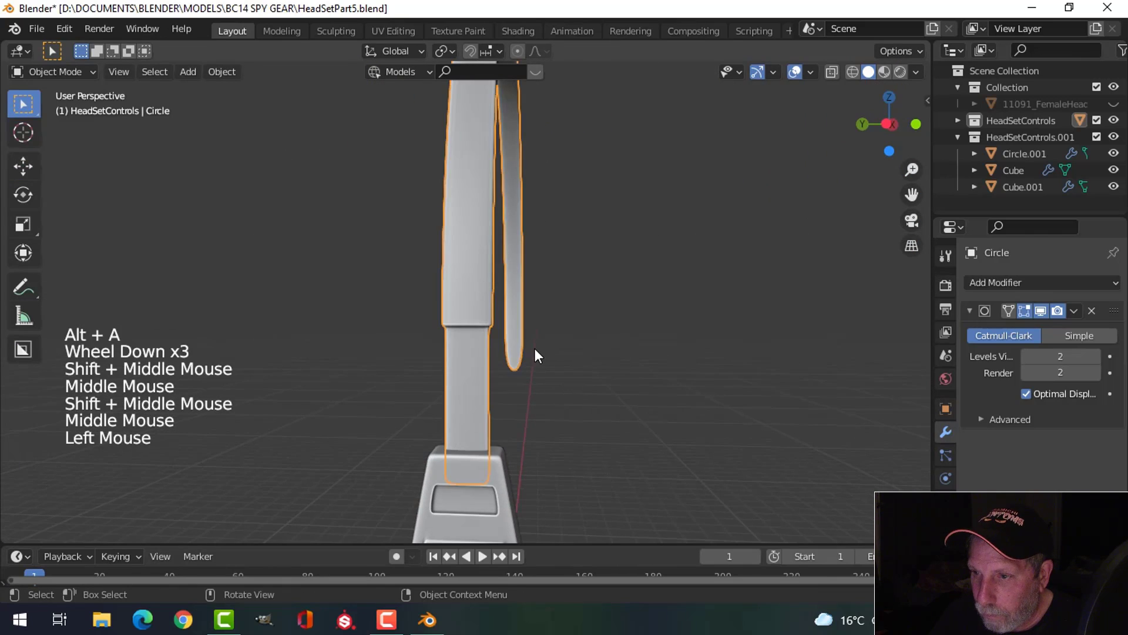
{"action": "scroll", "coordinate": [535, 352], "scroll_direction": "up", "scroll_amount": 1}
{"action": "scroll", "coordinate": [556, 344], "scroll_direction": "down", "scroll_amount": 4}
{"action": "key", "text": "alt+a"}
{"action": "middle_click_drag", "start_coordinate": [550, 281], "coordinate": [511, 276]}
{"action": "middle_click_drag", "start_coordinate": [511, 276], "coordinate": [505, 283], "text": "shift"}
{"action": "scroll", "coordinate": [508, 273], "scroll_direction": "up", "scroll_amount": 1}
{"action": "left_click", "coordinate": [500, 267]}
- Scale the whole headband mesh by about 1.08 along Y in a left orthographic view
{"action": "key", "text": "Tab"}
{"action": "scroll", "coordinate": [535, 341], "scroll_direction": "down", "scroll_amount": 1}
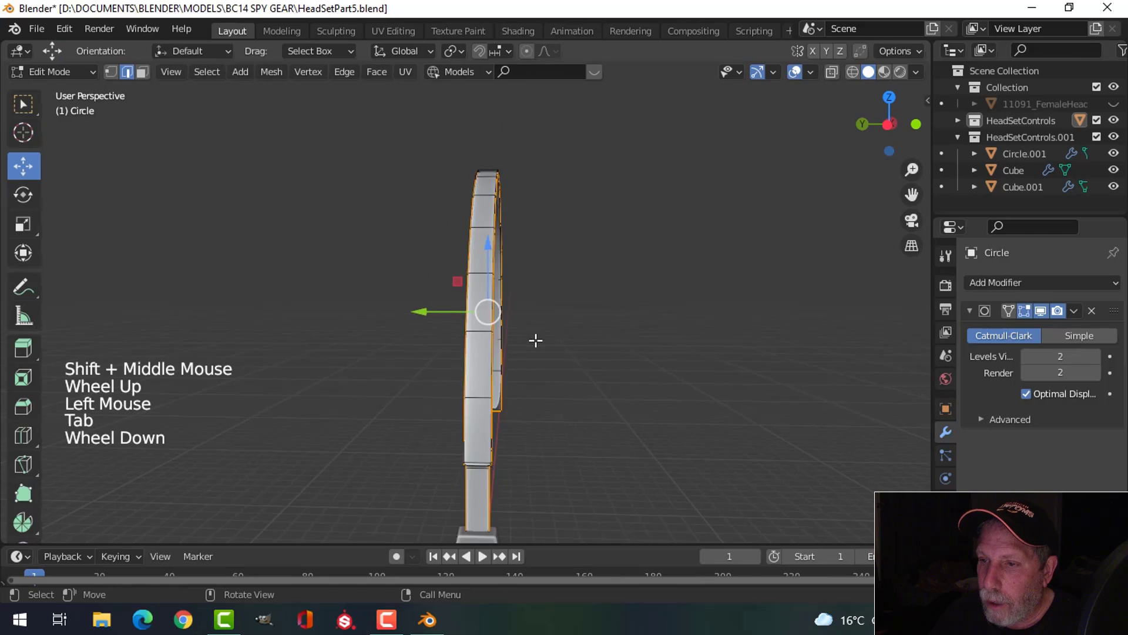
{"action": "scroll", "coordinate": [536, 341], "scroll_direction": "down", "scroll_amount": 1}
{"action": "key", "text": "alt+a"}
{"action": "middle_click_drag", "start_coordinate": [535, 340], "coordinate": [559, 341]}
{"action": "key", "text": "a"}
{"action": "middle_click_drag", "start_coordinate": [558, 341], "coordinate": [541, 319]}
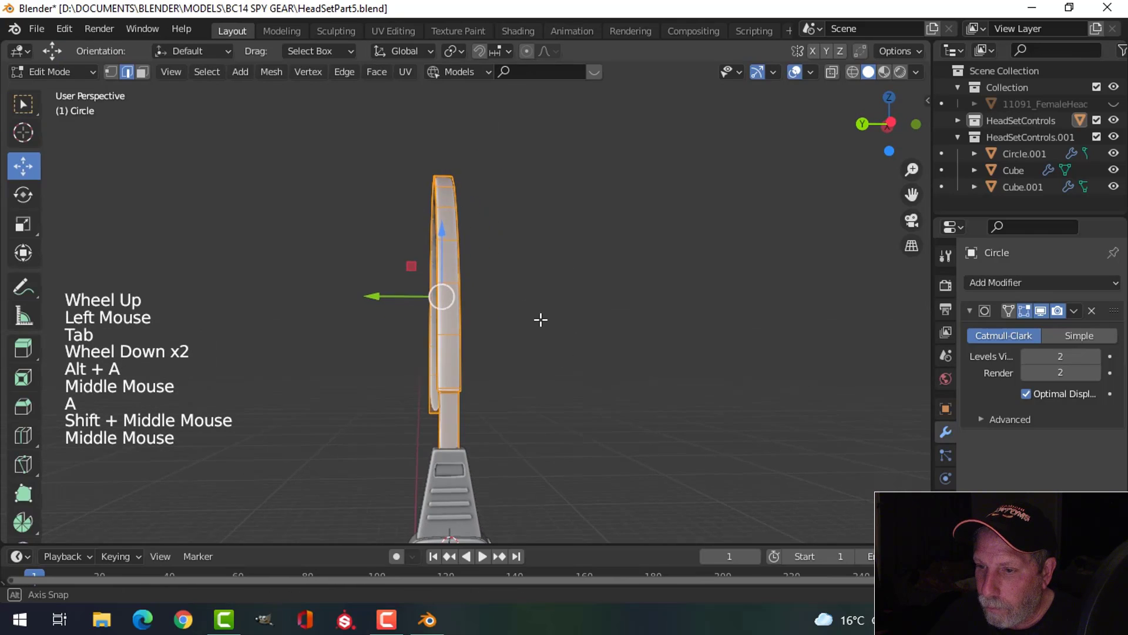
{"action": "key", "text": "ctrl+KP_3"}
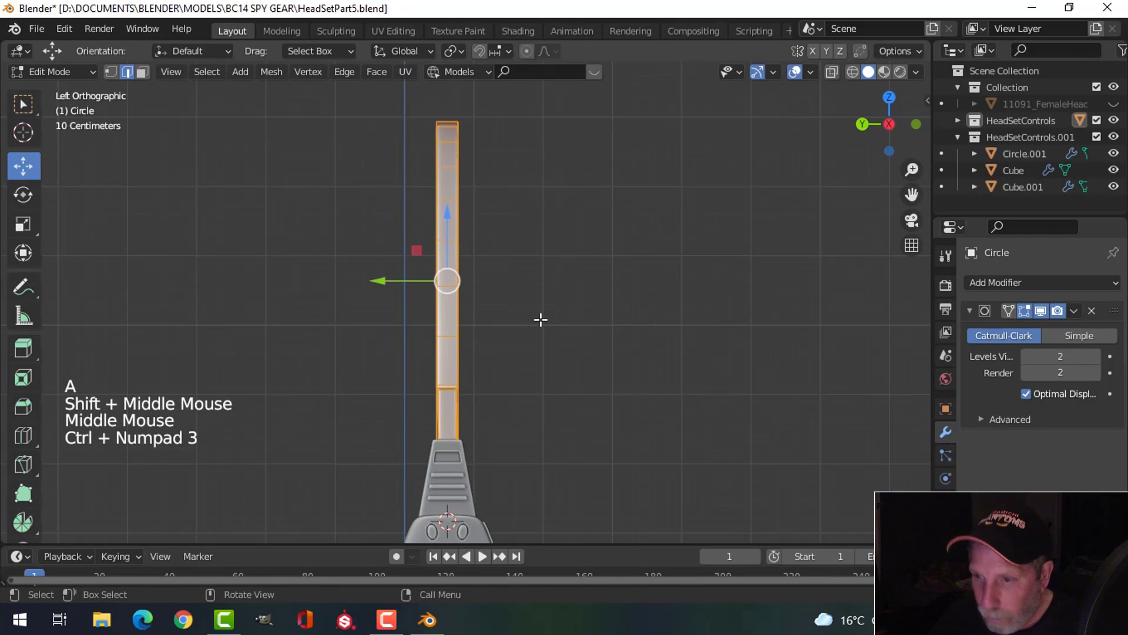
{"action": "key", "text": "s"}
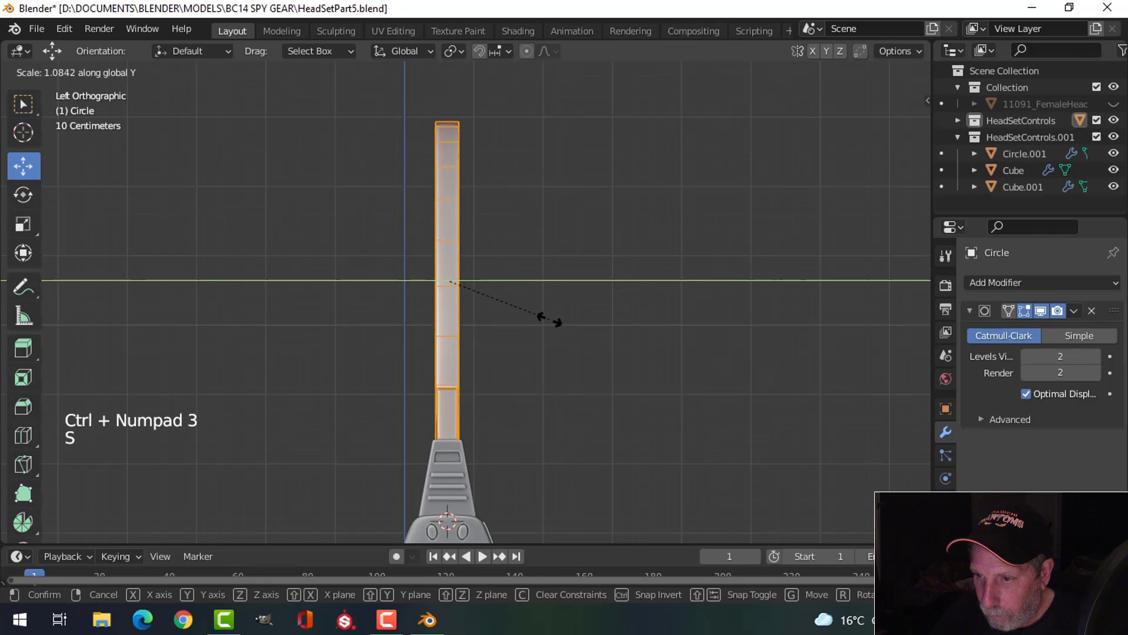
{"action": "left_click", "coordinate": [559, 322]}
{"action": "key", "text": "alt+a"}
- Isolate the headband in local view and open its mesh for face editing at the narrowed end
{"action": "middle_click_drag", "start_coordinate": [521, 342], "coordinate": [469, 350]}
{"action": "scroll", "coordinate": [451, 378], "scroll_direction": "up", "scroll_amount": 2}
{"action": "scroll", "coordinate": [469, 349], "scroll_direction": "up", "scroll_amount": 1}
{"action": "key", "text": "alt+a"}
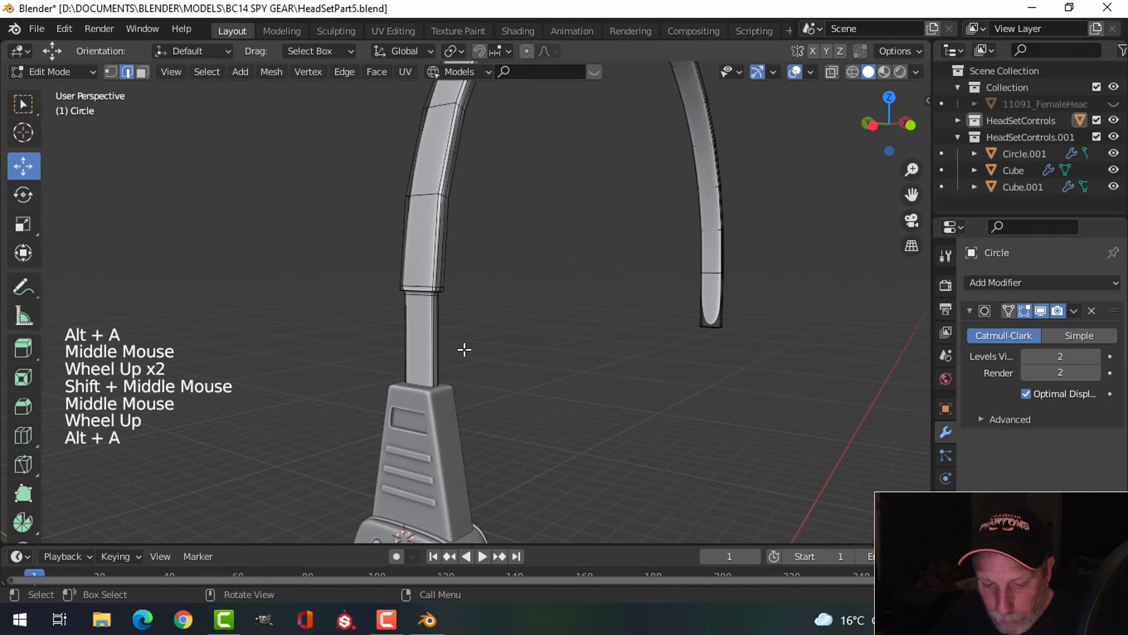
{"action": "key", "text": "3"}
{"action": "scroll", "coordinate": [441, 379], "scroll_direction": "up", "scroll_amount": 1}
{"action": "scroll", "coordinate": [486, 383], "scroll_direction": "down", "scroll_amount": 2}
{"action": "key", "text": "Tab"}
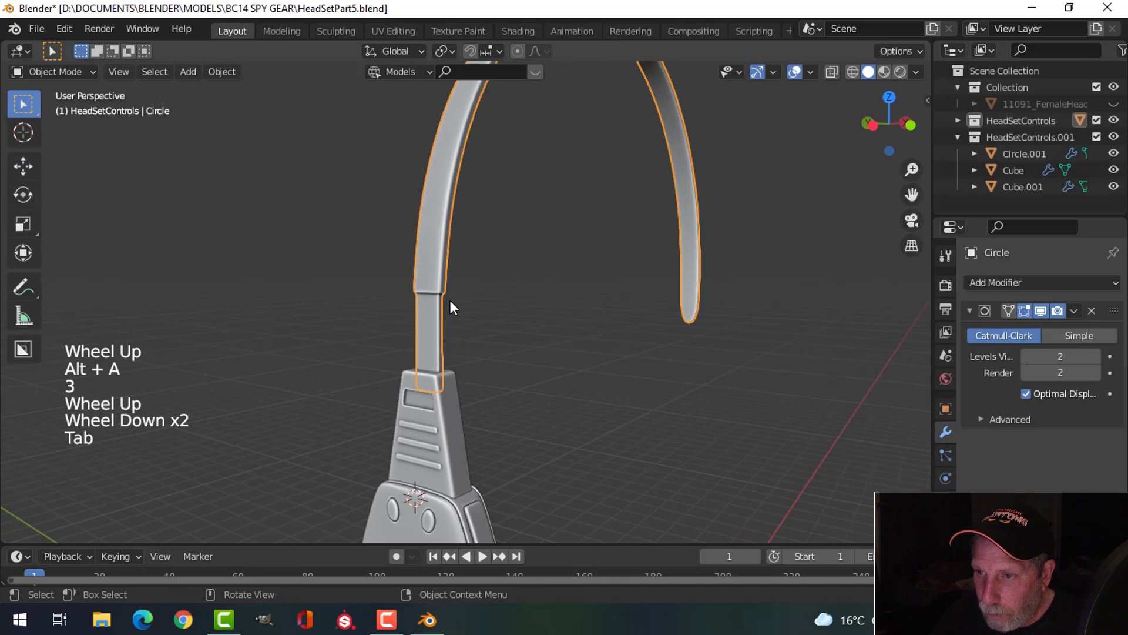
{"action": "key", "text": "slash"}
{"action": "middle_click_drag", "start_coordinate": [484, 350], "coordinate": [488, 297]}
{"action": "scroll", "coordinate": [477, 317], "scroll_direction": "up", "scroll_amount": 2}
{"action": "key", "text": "Tab"}
{"action": "middle_click_drag", "start_coordinate": [466, 335], "coordinate": [518, 342]}
{"action": "scroll", "coordinate": [494, 290], "scroll_direction": "up", "scroll_amount": 2}
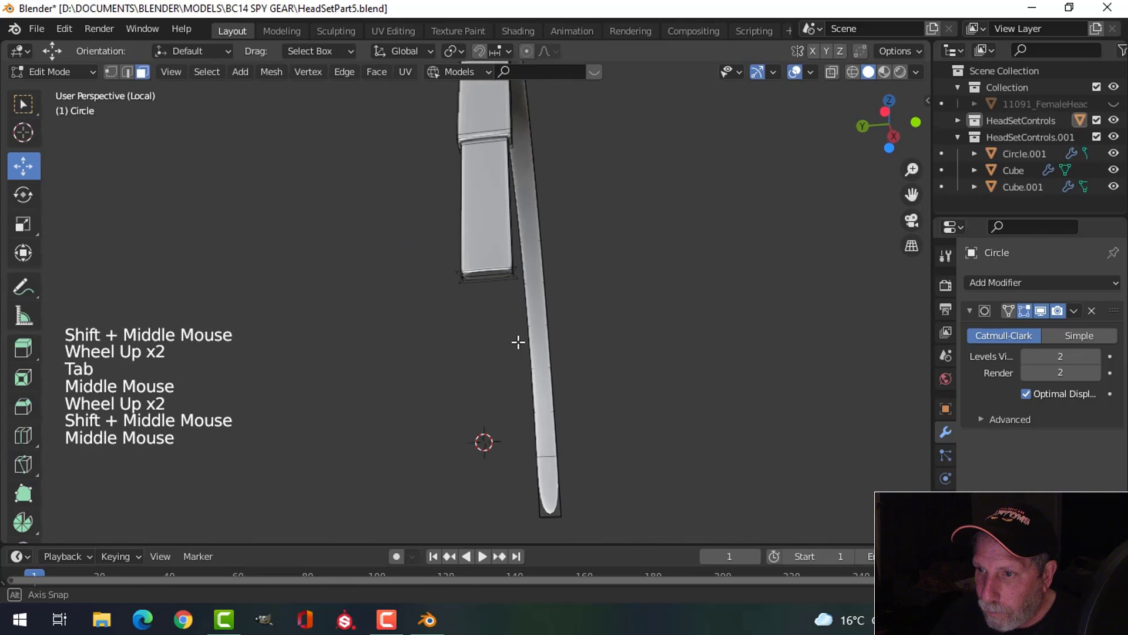
{"action": "left_click", "coordinate": [485, 273]}
{"action": "scroll", "coordinate": [518, 283], "scroll_direction": "up", "scroll_amount": 2}
{"action": "middle_click_drag", "start_coordinate": [518, 282], "coordinate": [520, 323], "text": "shift"}
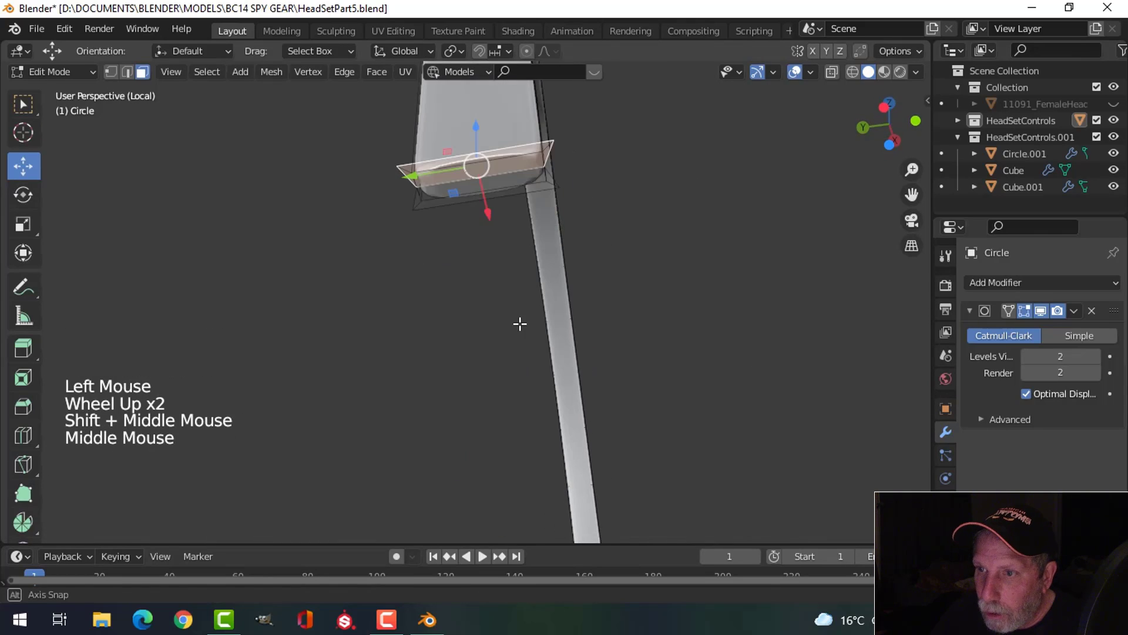
{"action": "left_click", "coordinate": [471, 204], "text": "shift"}
{"action": "middle_click_drag", "start_coordinate": [509, 238], "coordinate": [546, 305]}
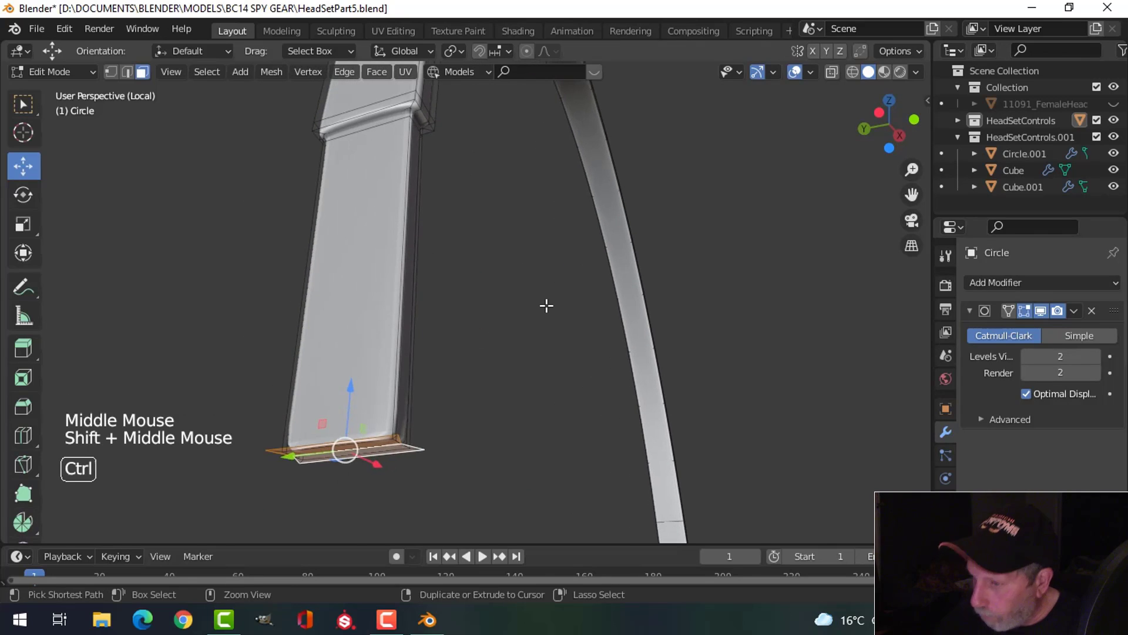
{"action": "key", "text": "ctrl+KP_3"}
{"action": "scroll", "coordinate": [574, 395], "scroll_direction": "down", "scroll_amount": 2}
{"action": "middle_click_drag", "start_coordinate": [575, 396], "coordinate": [582, 283], "text": "shift"}
{"action": "key", "text": "alt+a"}
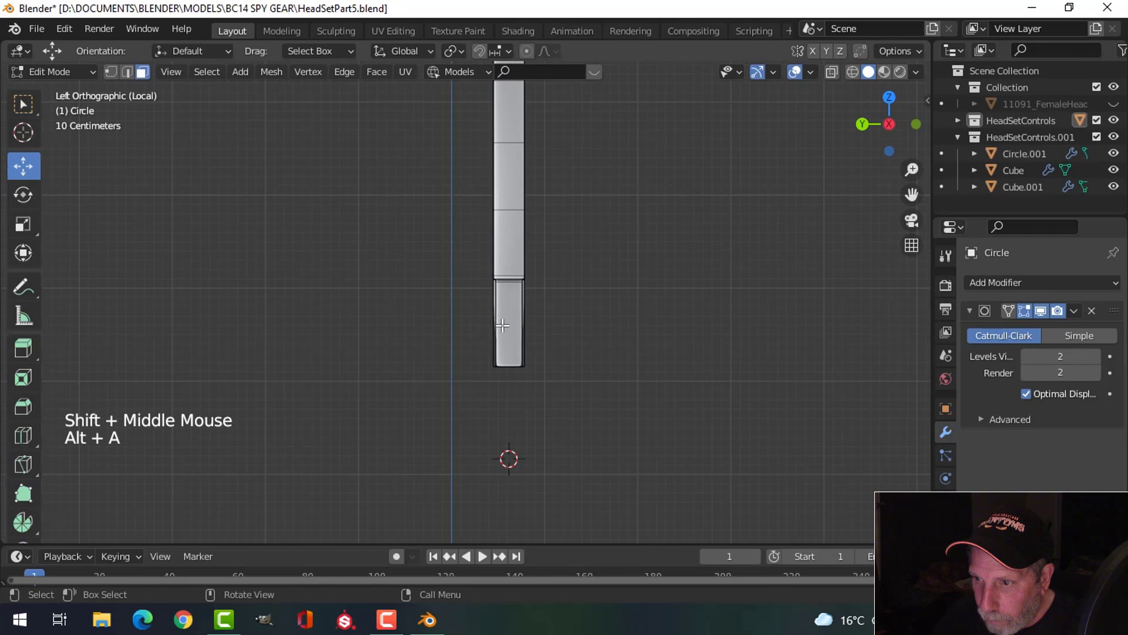
- Select the faces of the narrowed lower headband section, using a face loop and a wireframe box selection, and restore solid shading
{"action": "middle_click_drag", "start_coordinate": [639, 363], "coordinate": [435, 334]}
{"action": "scroll", "coordinate": [435, 333], "scroll_direction": "up", "scroll_amount": 2}
{"action": "left_click", "coordinate": [440, 271], "text": "alt+shift"}
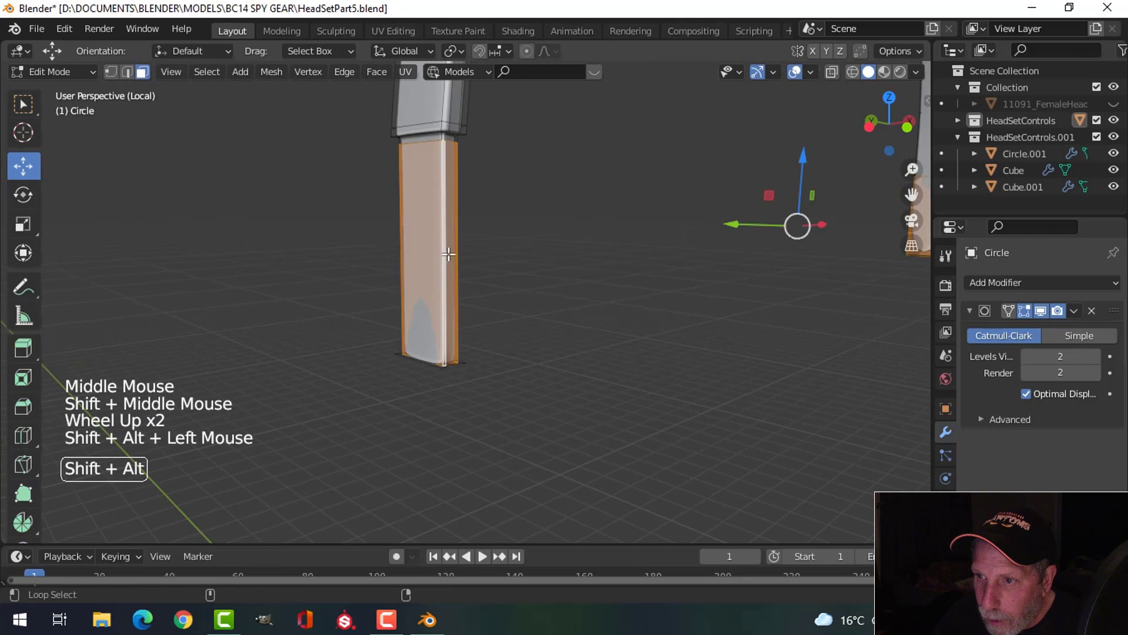
{"action": "middle_click_drag", "start_coordinate": [441, 270], "coordinate": [521, 300]}
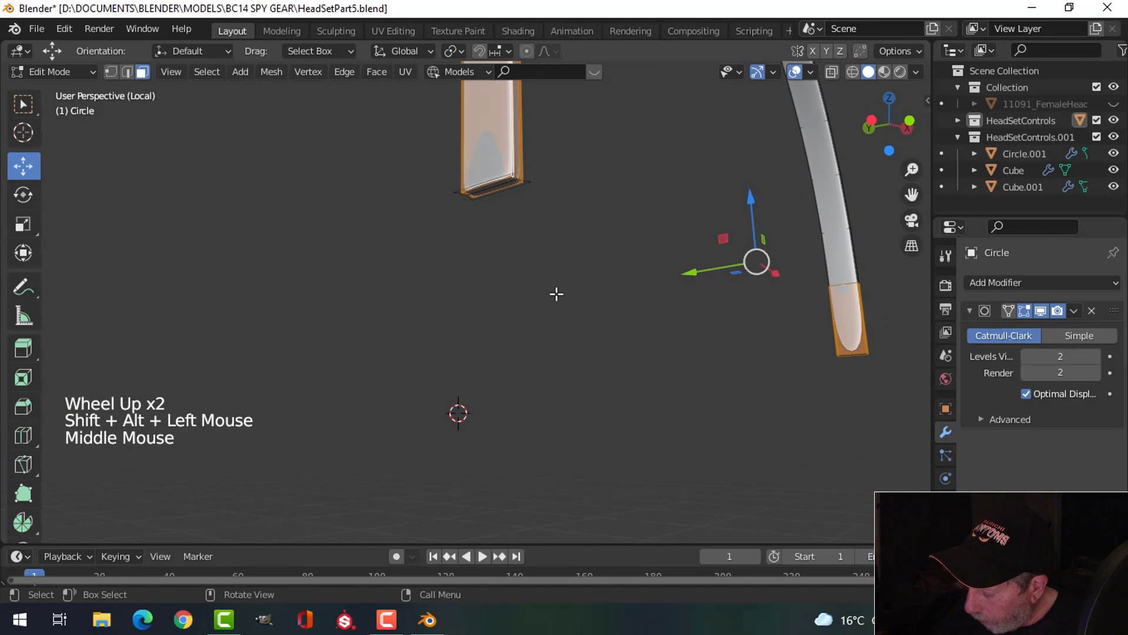
{"action": "key", "text": "ctrl+KP_3"}
{"action": "key", "text": "z"}
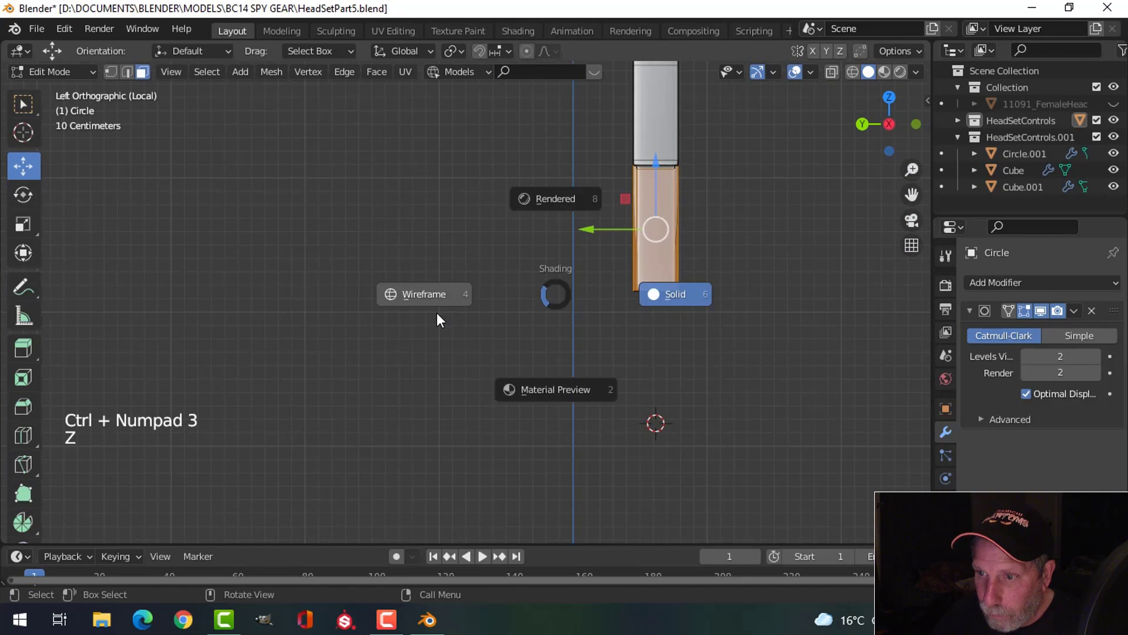
{"action": "left_click", "coordinate": [436, 312]}
{"action": "key", "text": "b"}
{"action": "left_click_drag", "start_coordinate": [703, 322], "coordinate": [750, 302]}
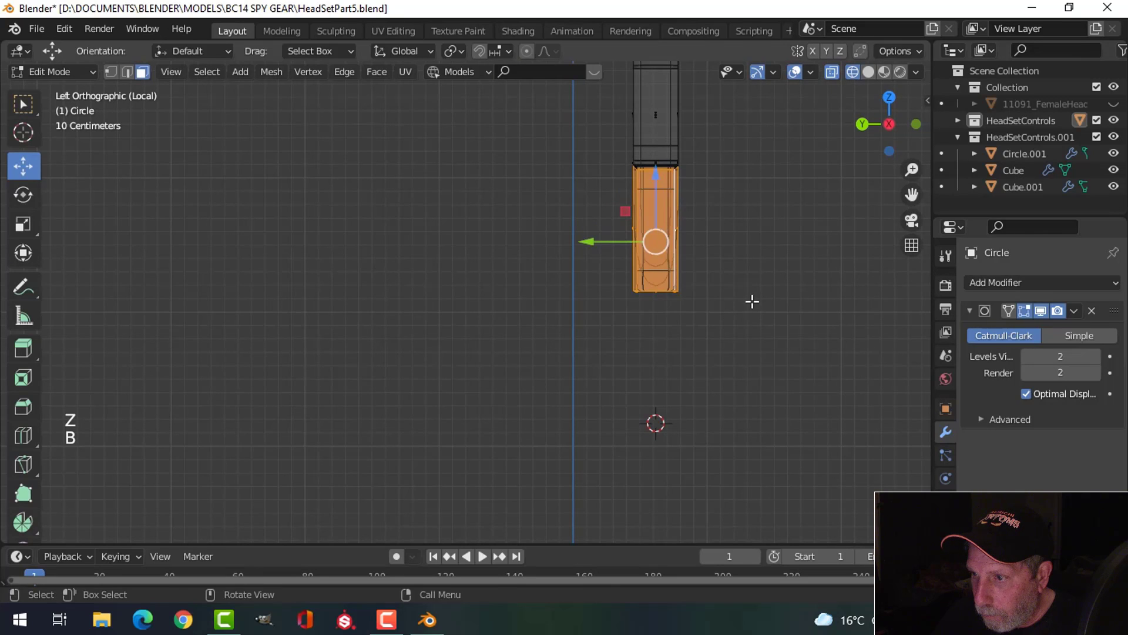
{"action": "middle_click_drag", "start_coordinate": [750, 302], "coordinate": [688, 390], "text": "shift"}
{"action": "scroll", "coordinate": [698, 323], "scroll_direction": "up", "scroll_amount": 2}
{"action": "middle_click_drag", "start_coordinate": [697, 323], "coordinate": [581, 399], "text": "shift"}
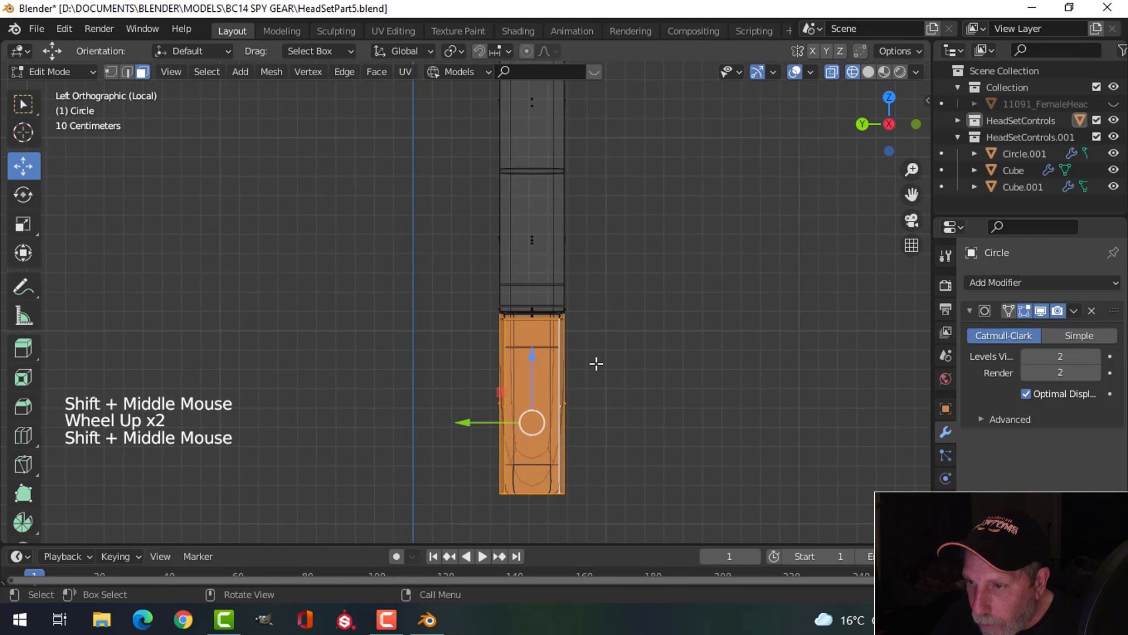
{"action": "scroll", "coordinate": [598, 362], "scroll_direction": "up", "scroll_amount": 1}
{"action": "key", "text": "z"}
{"action": "left_click", "coordinate": [718, 361]}
- Invert the selection to the wider upper headband faces and scale them by about 1.58 along Y
{"action": "mouse_move", "coordinate": [718, 361]}
{"action": "middle_mouse_down"}
{"action": "mouse_move", "coordinate": [643, 345]}
{"action": "mouse_move", "coordinate": [635, 284]}
{"action": "mouse_move", "coordinate": [628, 383]}
{"action": "middle_mouse_up"}
{"action": "scroll", "coordinate": [628, 384], "scroll_direction": "up", "scroll_amount": 1}
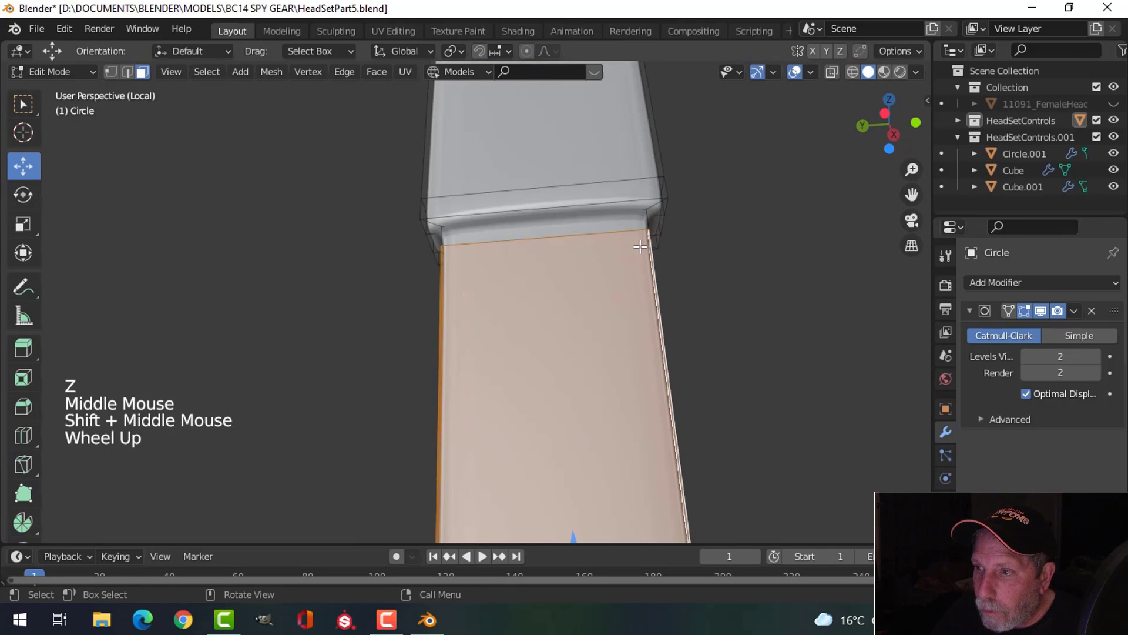
{"action": "scroll", "coordinate": [712, 316], "scroll_direction": "down", "scroll_amount": 2}
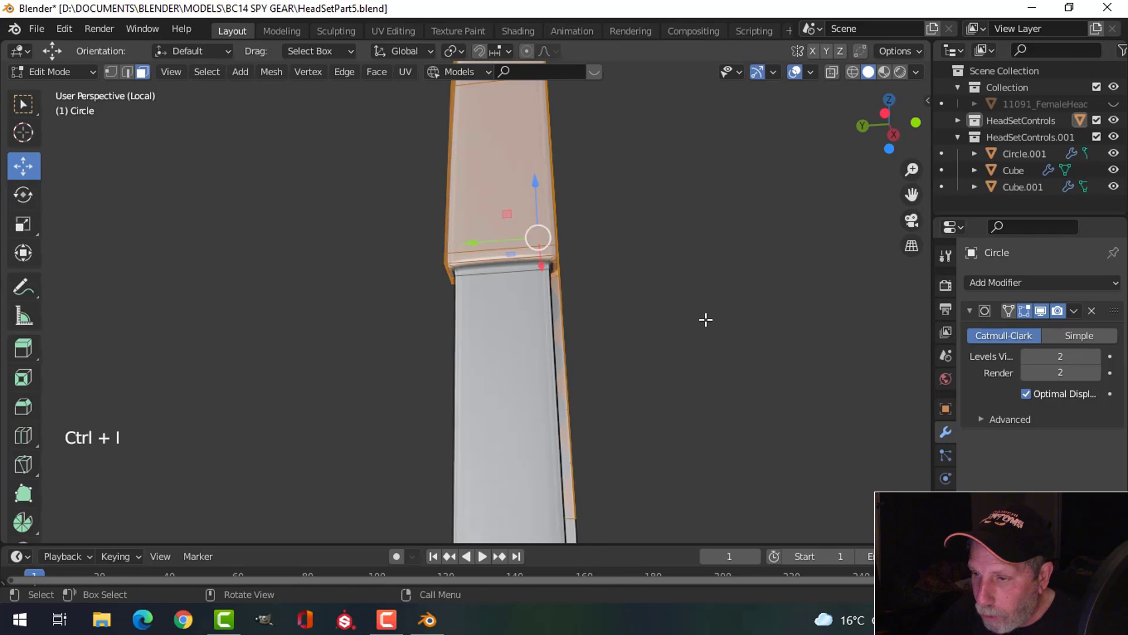
{"action": "scroll", "coordinate": [705, 319], "scroll_direction": "down", "scroll_amount": 3}
{"action": "middle_click_drag", "start_coordinate": [706, 320], "coordinate": [604, 390]}
{"action": "scroll", "coordinate": [557, 393], "scroll_direction": "down", "scroll_amount": 2}
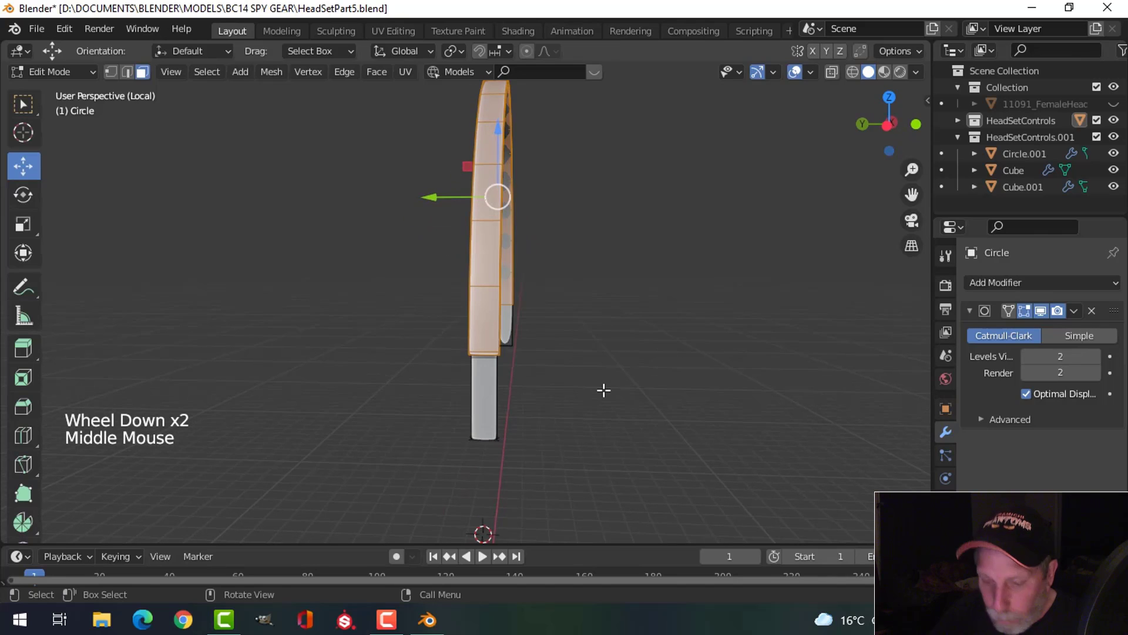
{"action": "key", "text": "s"}
{"action": "key", "text": "y"}
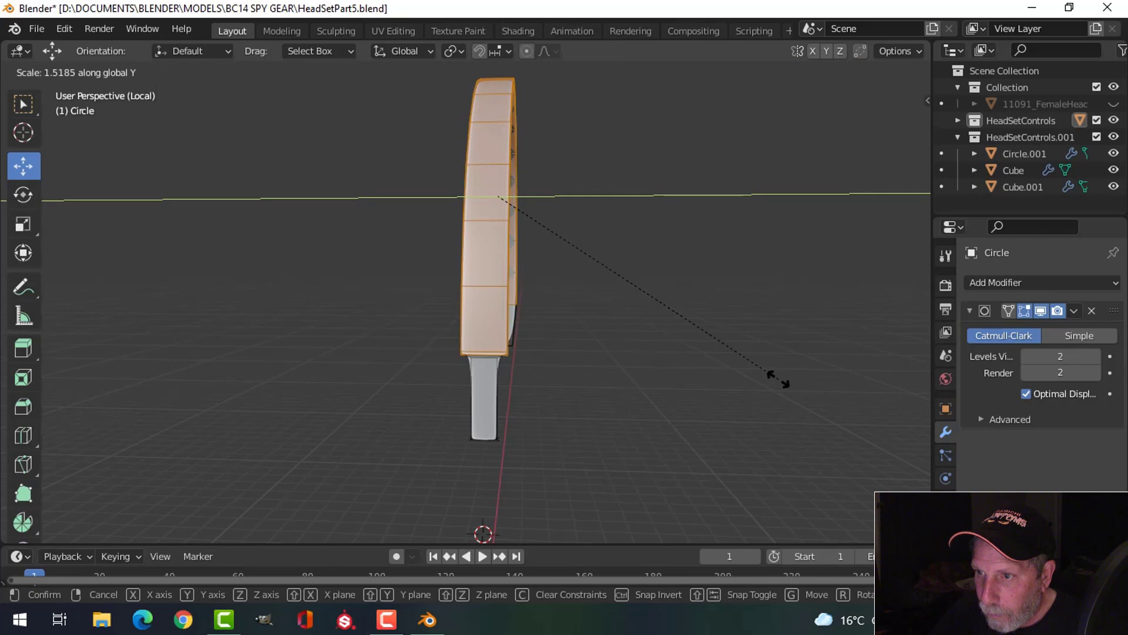
{"action": "left_click", "coordinate": [796, 376]}
{"action": "middle_click_drag", "start_coordinate": [675, 338], "coordinate": [556, 318]}
{"action": "scroll", "coordinate": [556, 317], "scroll_direction": "up", "scroll_amount": 2}
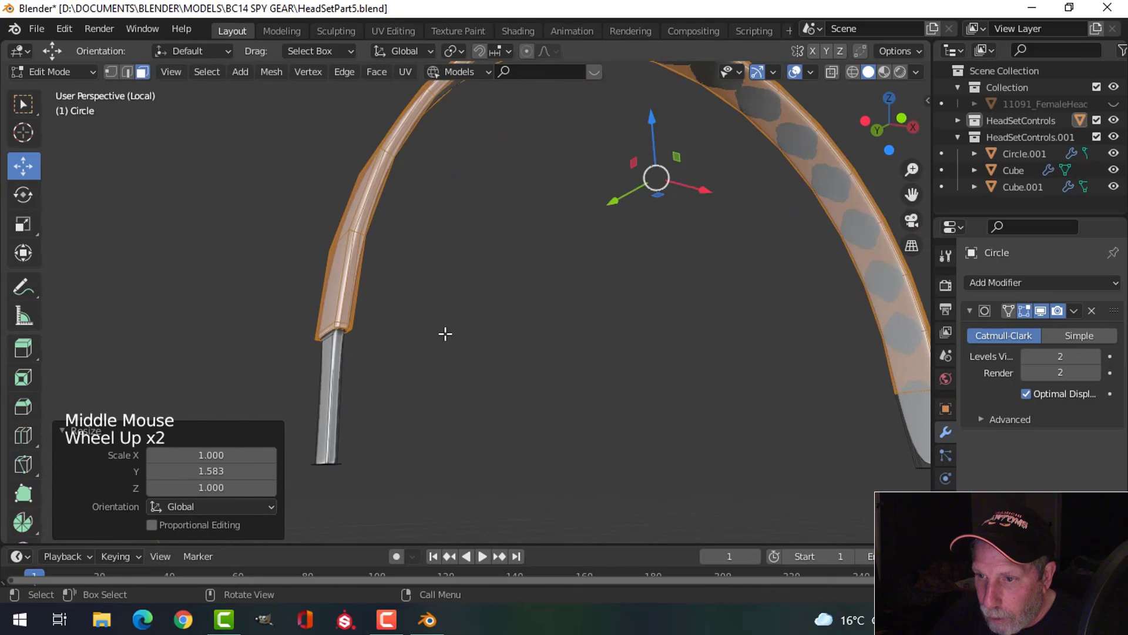
- Add one loop cut around the narrow strip and slide it against the step with a factor of about -0.98
{"action": "middle_click_drag", "start_coordinate": [443, 333], "coordinate": [558, 289], "text": "shift"}
{"action": "scroll", "coordinate": [567, 285], "scroll_direction": "up", "scroll_amount": 2}
{"action": "key", "text": "alt+a"}
{"action": "key", "text": "ctrl+r"}
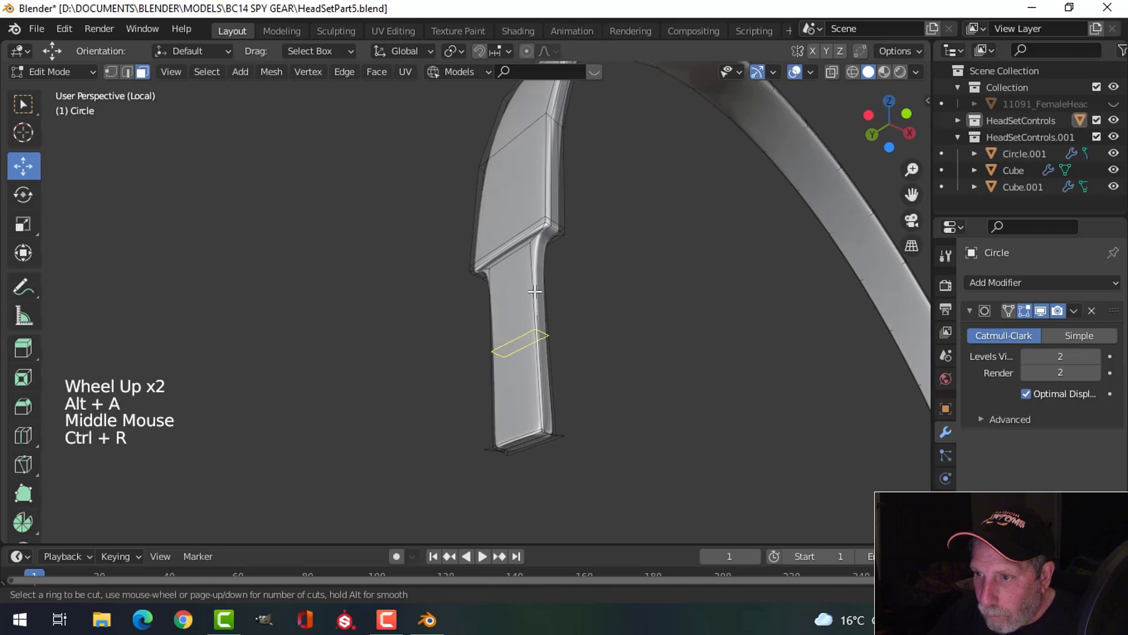
{"action": "left_click", "coordinate": [534, 282]}
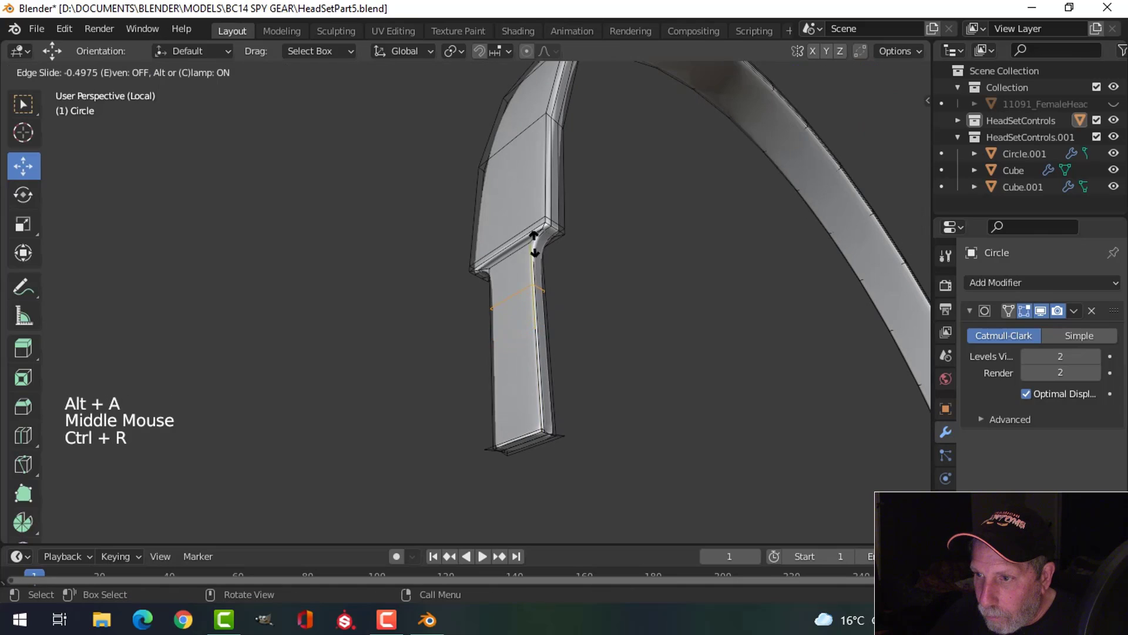
{"action": "left_click", "coordinate": [541, 202]}
{"action": "middle_click_drag", "start_coordinate": [623, 271], "coordinate": [587, 255]}
{"action": "scroll", "coordinate": [567, 266], "scroll_direction": "up", "scroll_amount": 2}
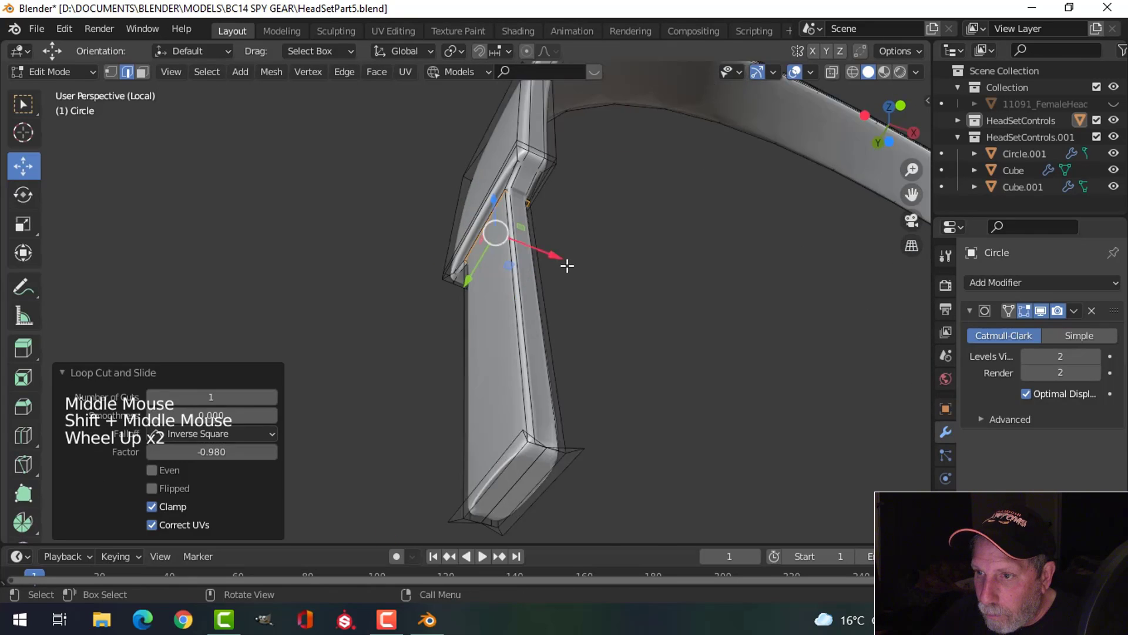
- Circle-select the faces forming the step between the wide headband and the narrow strip and delete them
{"action": "scroll", "coordinate": [567, 265], "scroll_direction": "up", "scroll_amount": 1}
{"action": "key", "text": "alt+a"}
{"action": "key", "text": "3"}
{"action": "key", "text": "c"}
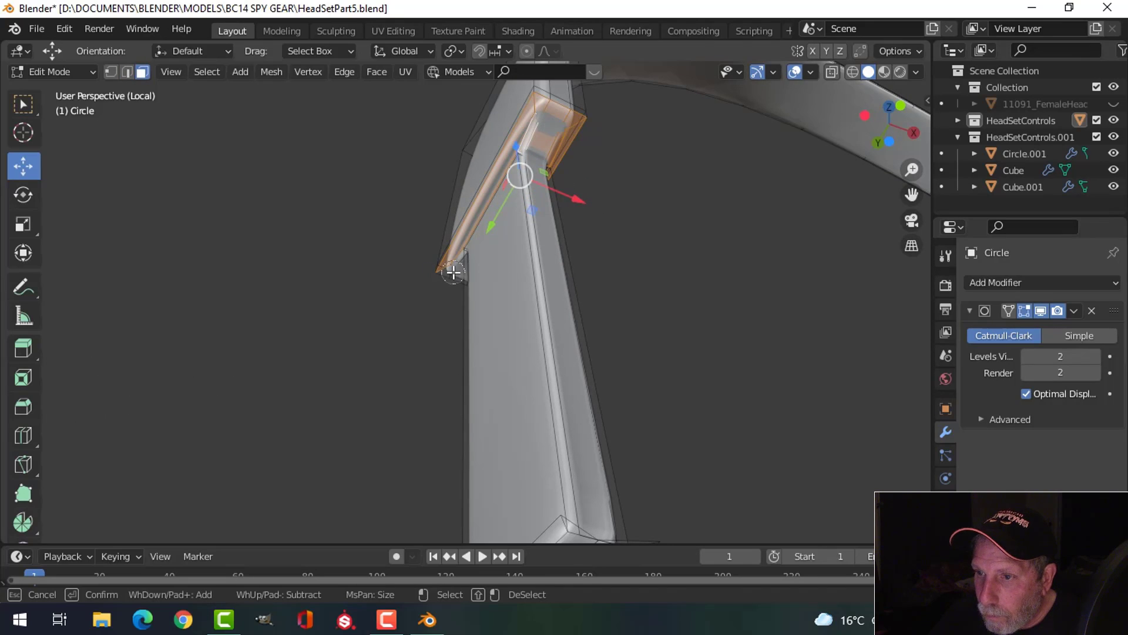
{"action": "middle_click_drag", "start_coordinate": [631, 258], "coordinate": [882, 339]}
{"action": "middle_click_drag", "start_coordinate": [469, 376], "coordinate": [693, 305], "text": "shift"}
{"action": "scroll", "coordinate": [552, 425], "scroll_direction": "up", "scroll_amount": 6}
{"action": "middle_click_drag", "start_coordinate": [551, 426], "coordinate": [524, 350], "text": "shift"}
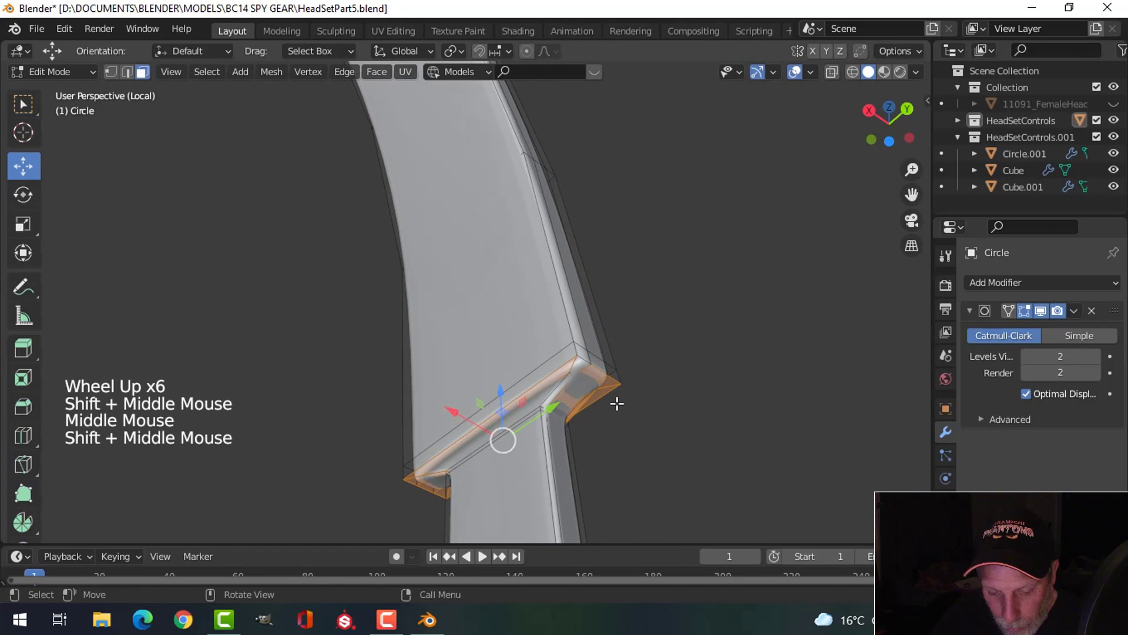
{"action": "key", "text": "x"}
{"action": "left_click", "coordinate": [594, 404]}
- Delete the leftover connecting faces under the wide headband's end so the narrow strip is detached from it
{"action": "middle_click_drag", "start_coordinate": [625, 428], "coordinate": [598, 405]}
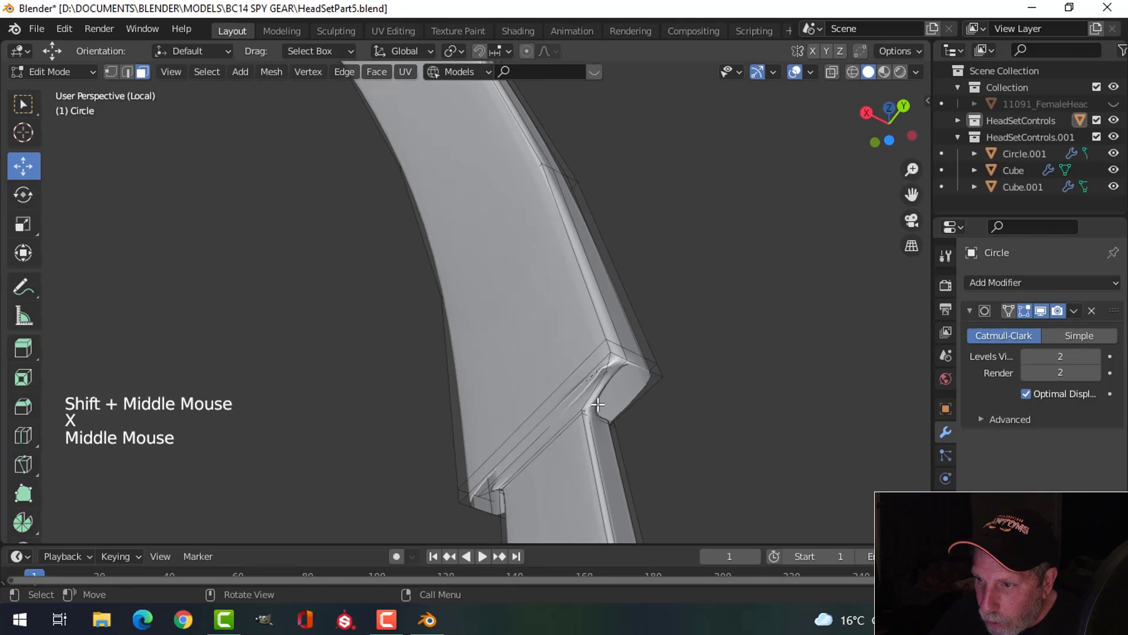
{"action": "key", "text": "x"}
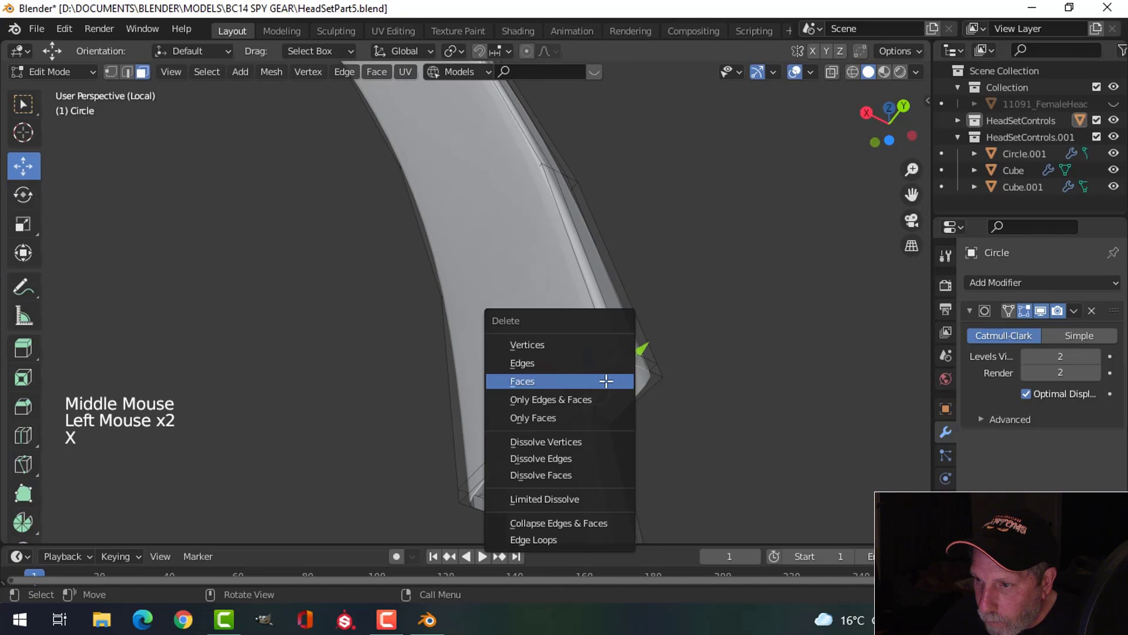
{"action": "left_click", "coordinate": [605, 380]}
{"action": "middle_click_drag", "start_coordinate": [671, 389], "coordinate": [529, 362]}
{"action": "scroll", "coordinate": [677, 382], "scroll_direction": "up", "scroll_amount": 2}
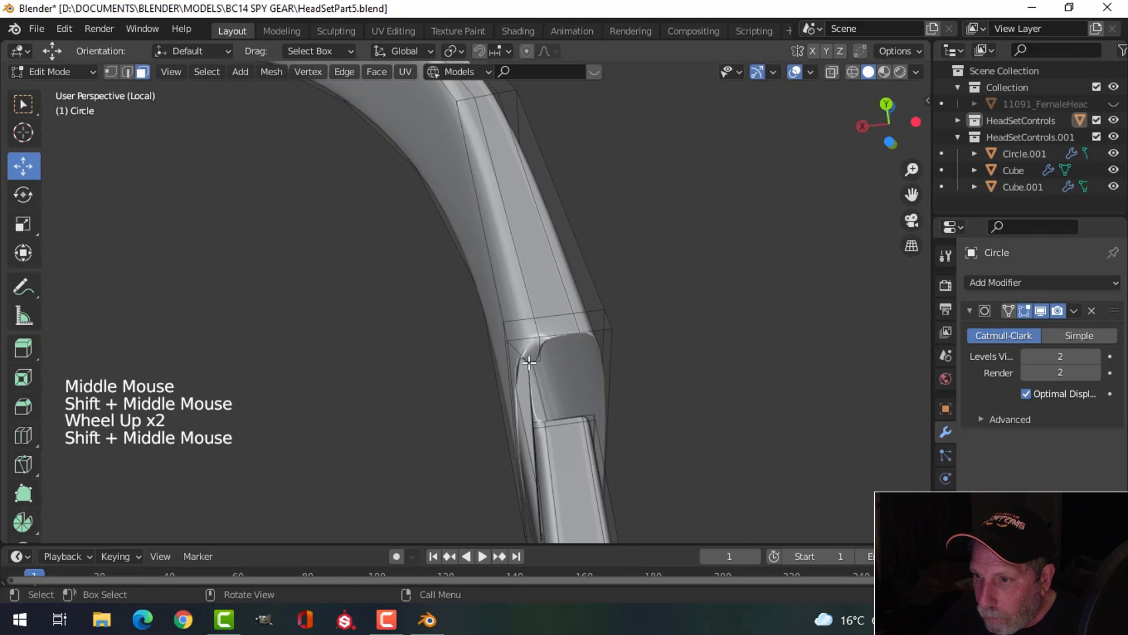
{"action": "left_click", "coordinate": [531, 350]}
{"action": "key", "text": "x"}
{"action": "left_click", "coordinate": [529, 348]}
{"action": "scroll", "coordinate": [588, 388], "scroll_direction": "down", "scroll_amount": 2}
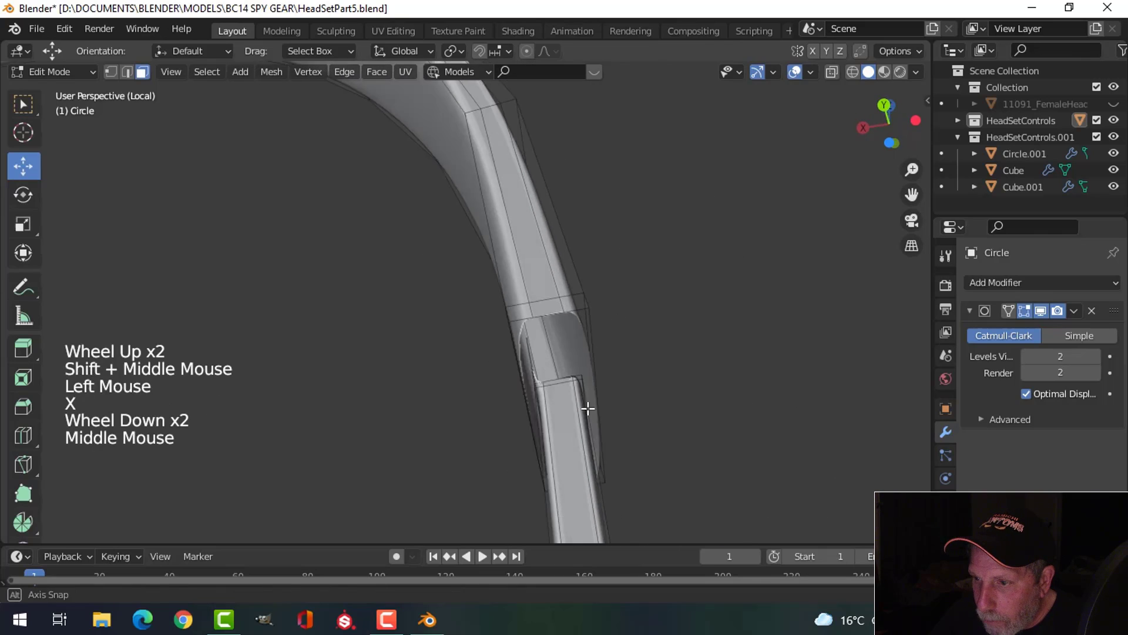
{"action": "middle_click_drag", "start_coordinate": [587, 403], "coordinate": [398, 344]}
{"action": "scroll", "coordinate": [610, 431], "scroll_direction": "down", "scroll_amount": 2}
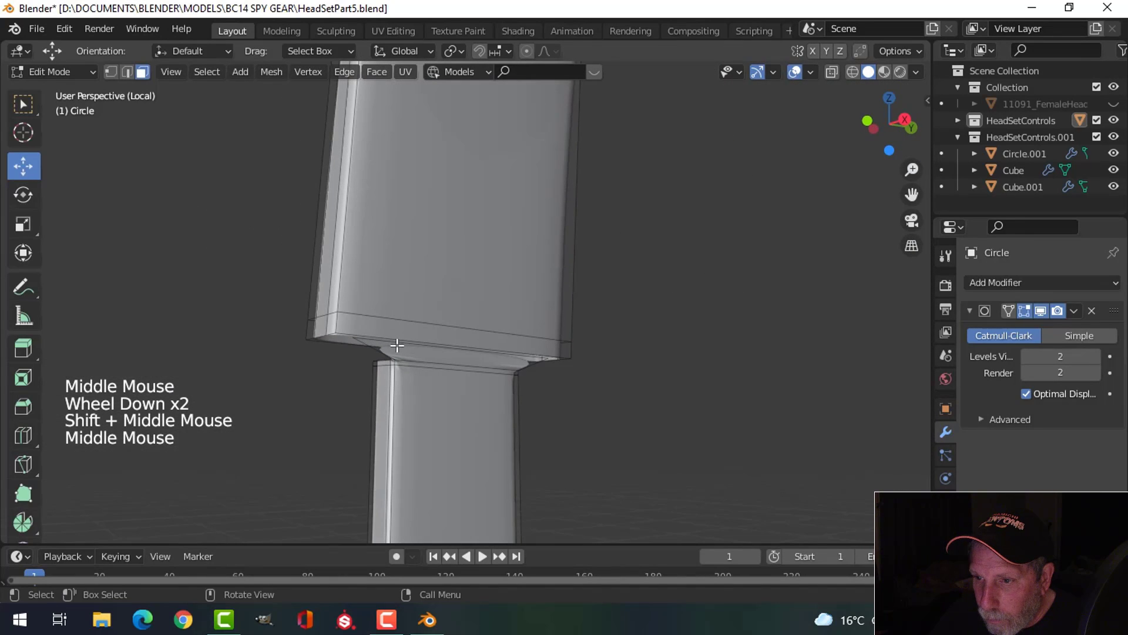
{"action": "left_click", "coordinate": [402, 349]}
{"action": "key", "text": "x"}
{"action": "left_click", "coordinate": [403, 349]}
- Fill the open edge loops at the wide headband's lower end and the narrow strip's upper end with faces
{"action": "middle_click_drag", "start_coordinate": [471, 396], "coordinate": [745, 384]}
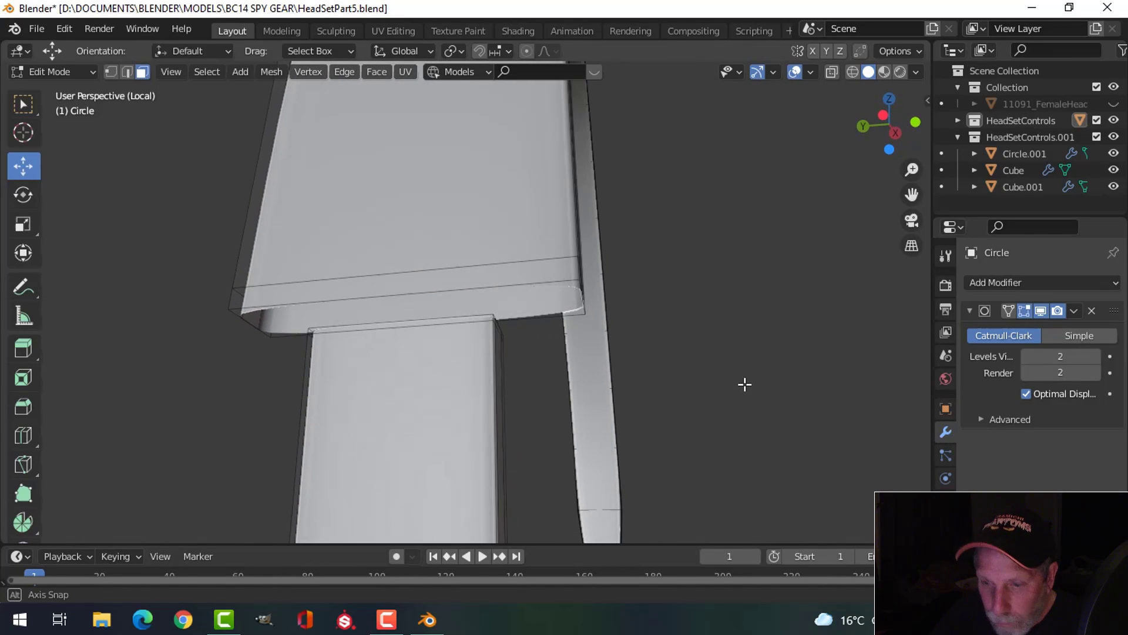
{"action": "left_click", "coordinate": [558, 278], "text": "alt+shift"}
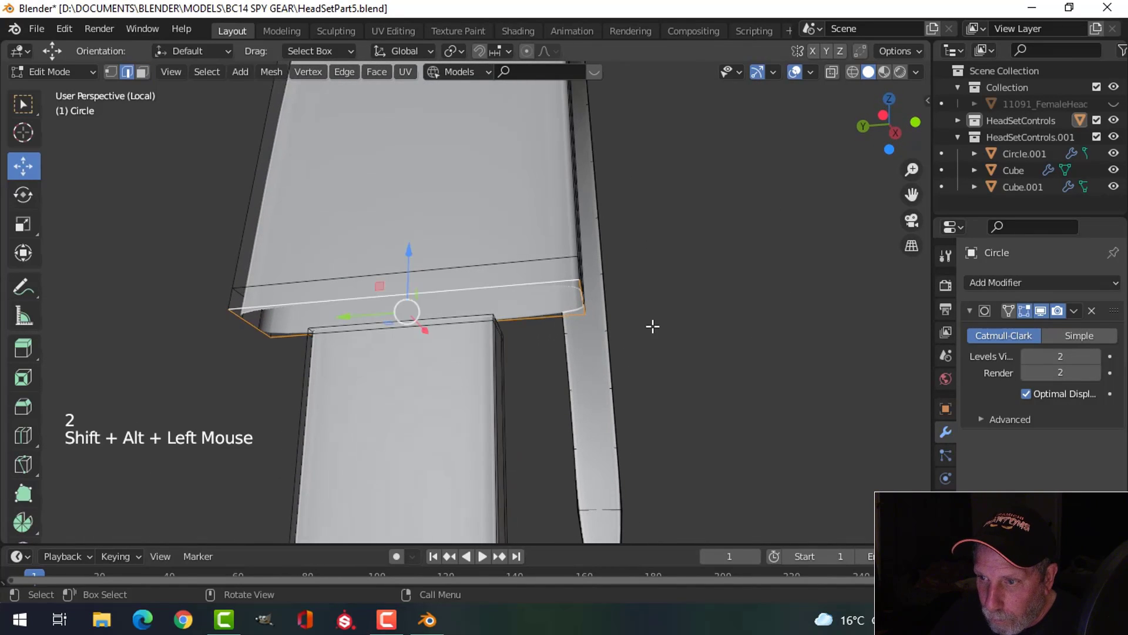
{"action": "key", "text": "f"}
{"action": "key", "text": "alt+a"}
{"action": "middle_click_drag", "start_coordinate": [642, 330], "coordinate": [589, 385]}
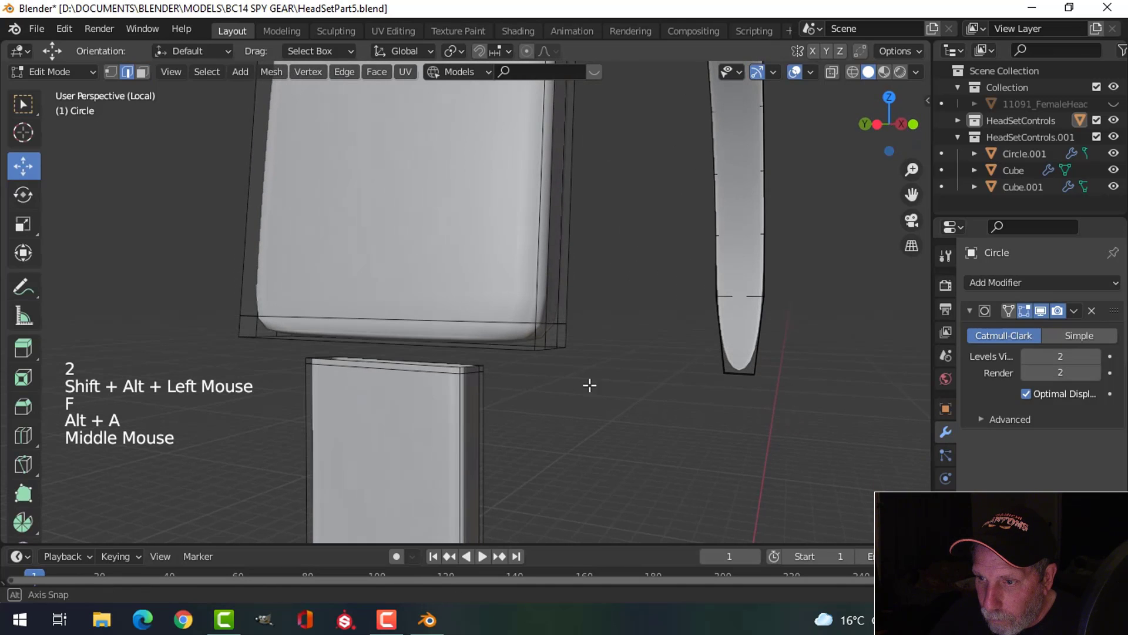
{"action": "left_click", "coordinate": [447, 369], "text": "alt+shift"}
{"action": "middle_click_drag", "start_coordinate": [464, 377], "coordinate": [707, 306]}
{"action": "key", "text": "f"}
{"action": "key", "text": "alt+a"}
{"action": "key", "text": "Tab"}
{"action": "scroll", "coordinate": [502, 388], "scroll_direction": "down", "scroll_amount": 4}
{"action": "key", "text": "alt+a"}
- Delete the single face capping the wide headband's lower end
{"action": "scroll", "coordinate": [514, 262], "scroll_direction": "up", "scroll_amount": 3}
{"action": "left_click", "coordinate": [504, 280]}
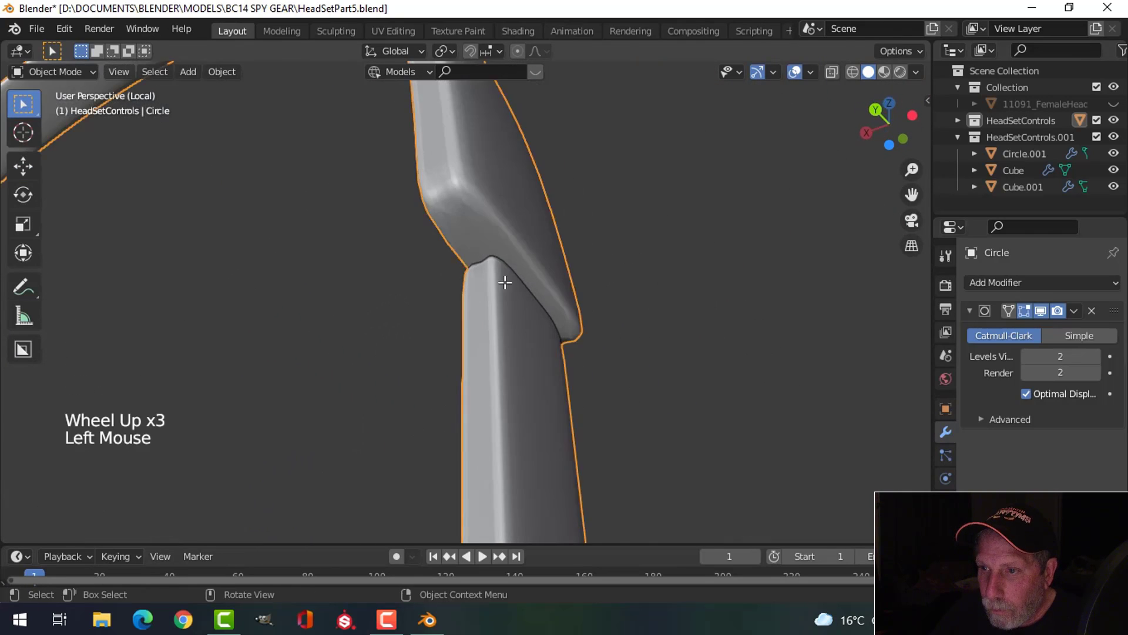
{"action": "key", "text": "Tab"}
{"action": "scroll", "coordinate": [504, 280], "scroll_direction": "up", "scroll_amount": 3}
{"action": "key", "text": "alt+a"}
{"action": "middle_click_drag", "start_coordinate": [504, 280], "coordinate": [486, 262], "text": "shift"}
{"action": "key", "text": "3"}
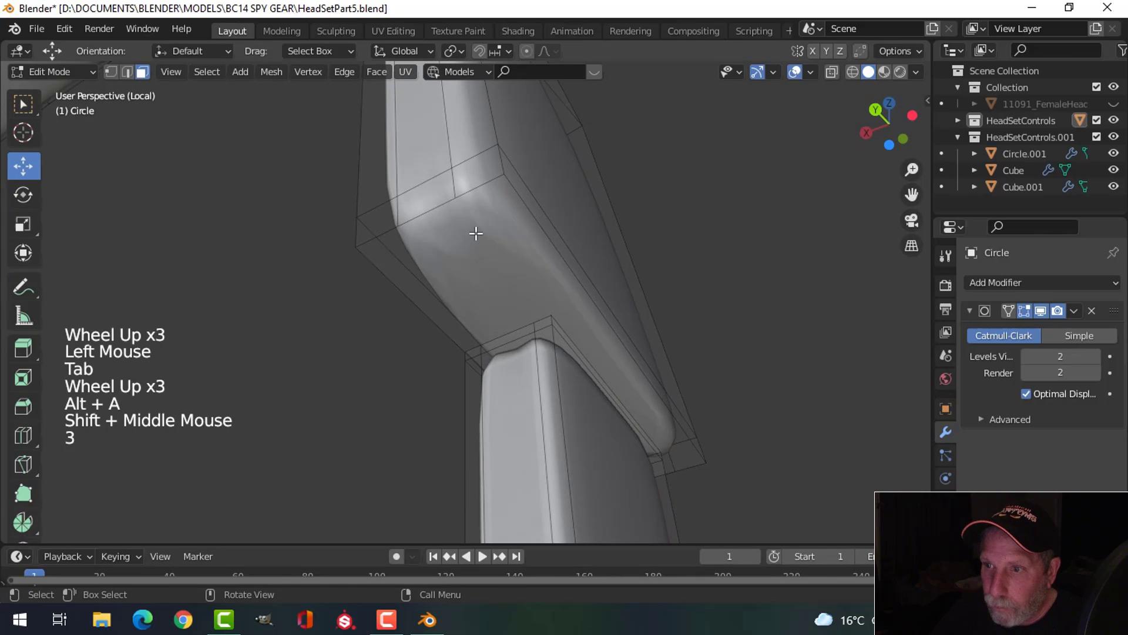
{"action": "left_click", "coordinate": [474, 232]}
{"action": "key", "text": "x"}
{"action": "left_click", "coordinate": [477, 236]}
{"action": "scroll", "coordinate": [529, 255], "scroll_direction": "down", "scroll_amount": 1}
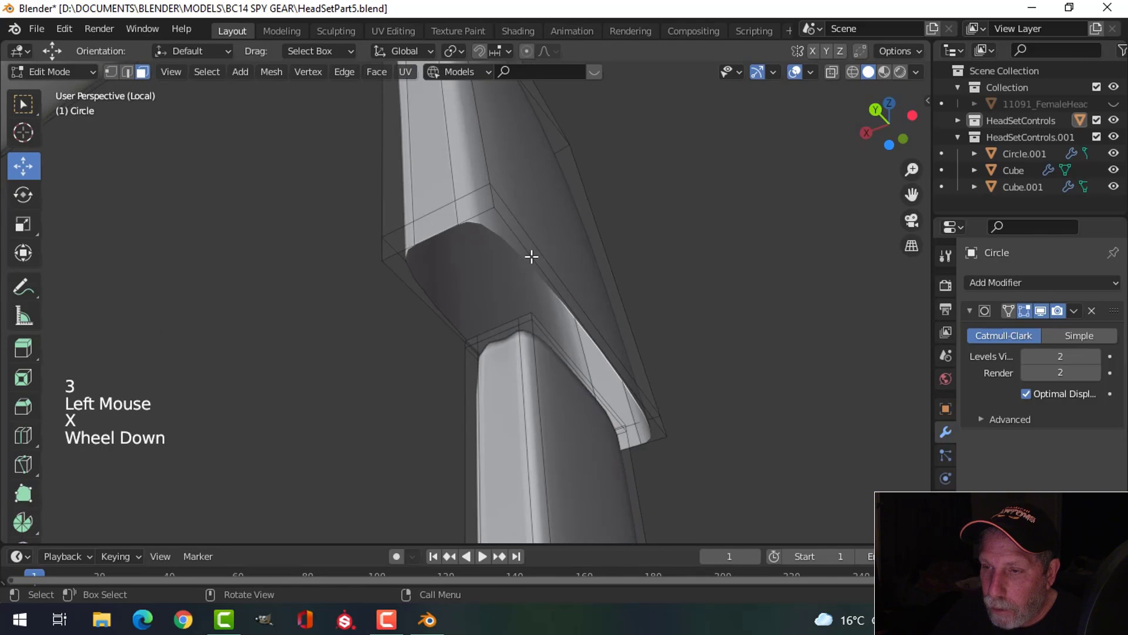
- Try a Grid Fill with a span of 3 on the wide headband's open end loop, and undo it
{"action": "middle_click_drag", "start_coordinate": [529, 254], "coordinate": [495, 285]}
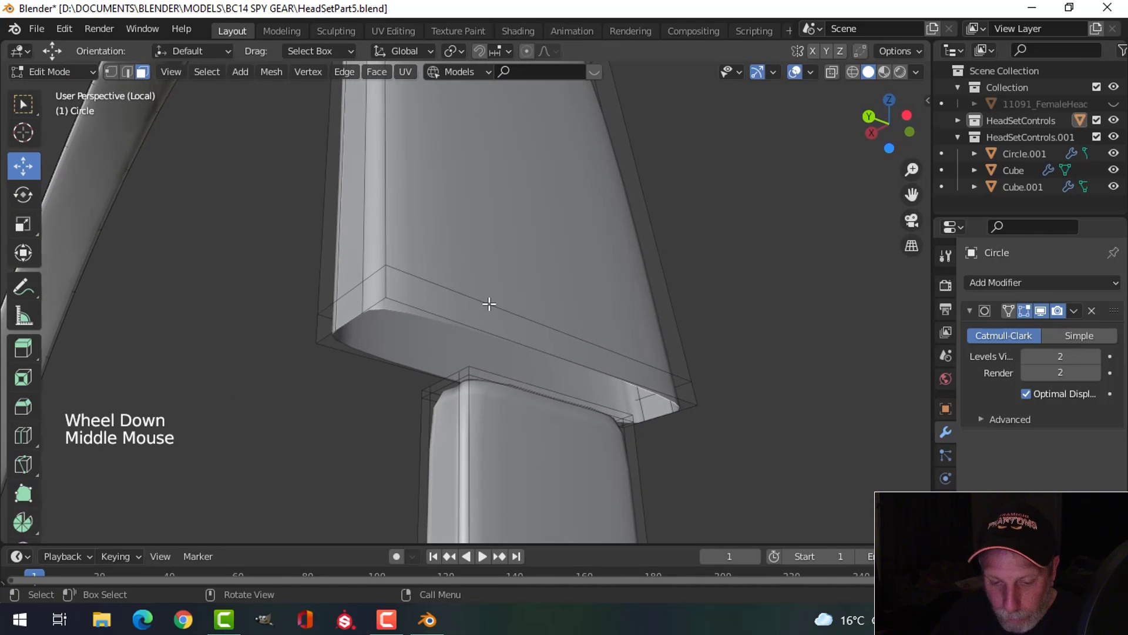
{"action": "key", "text": "2"}
{"action": "left_click", "coordinate": [473, 315], "text": "alt+shift"}
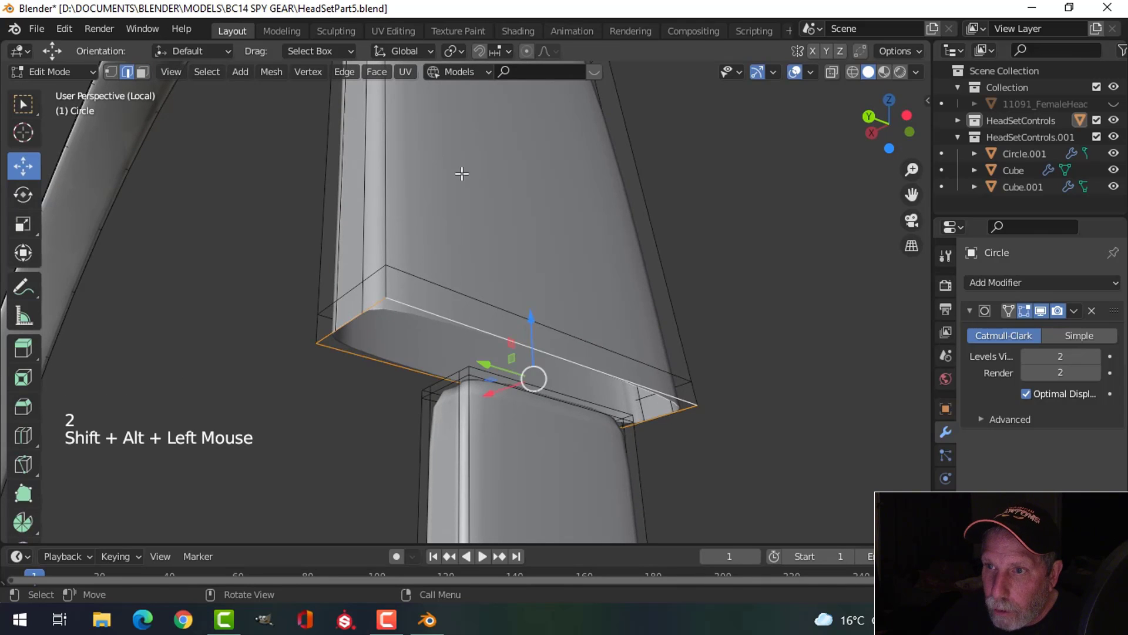
{"action": "left_click", "coordinate": [385, 71]}
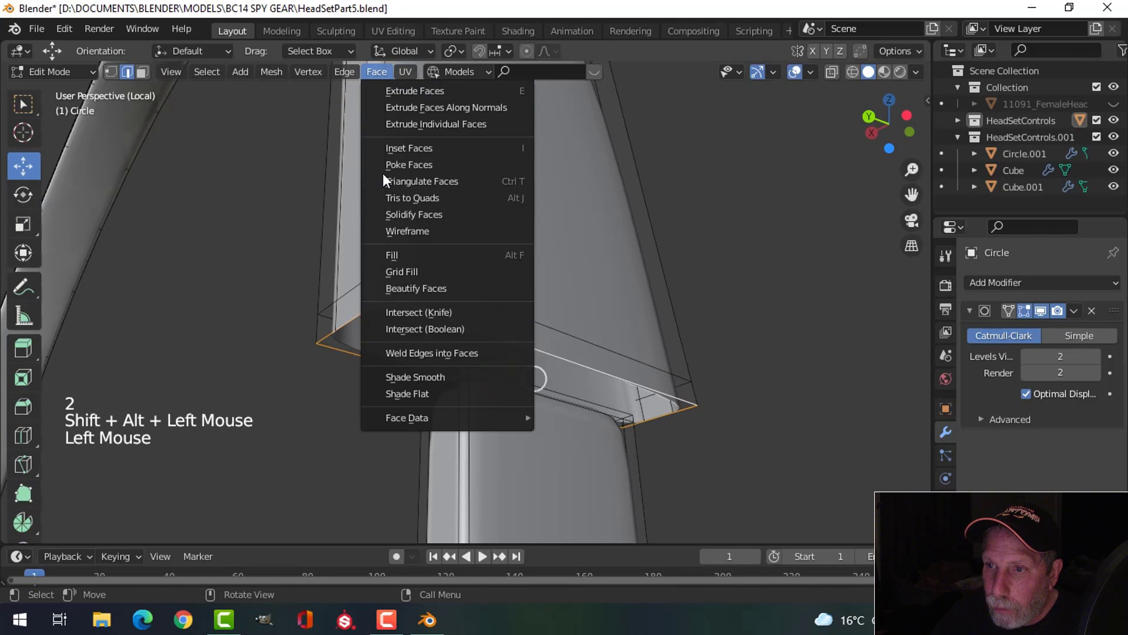
{"action": "left_click", "coordinate": [423, 270]}
{"action": "scroll", "coordinate": [444, 352], "scroll_direction": "down", "scroll_amount": 2}
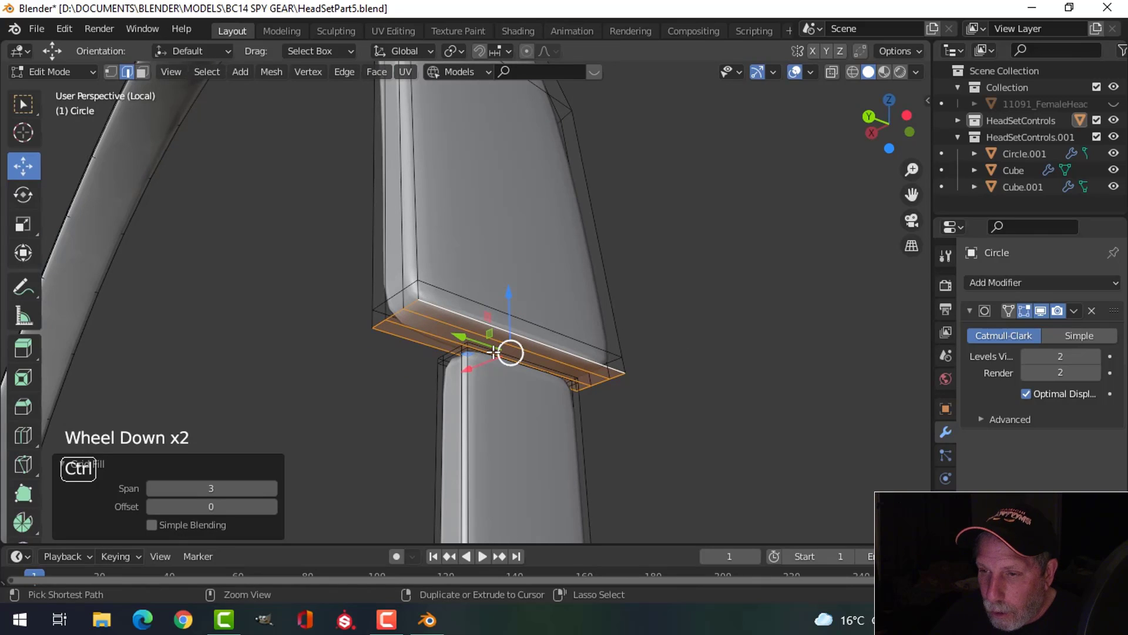
{"action": "key", "text": "ctrl+z"}
{"action": "key", "text": "alt+a"}
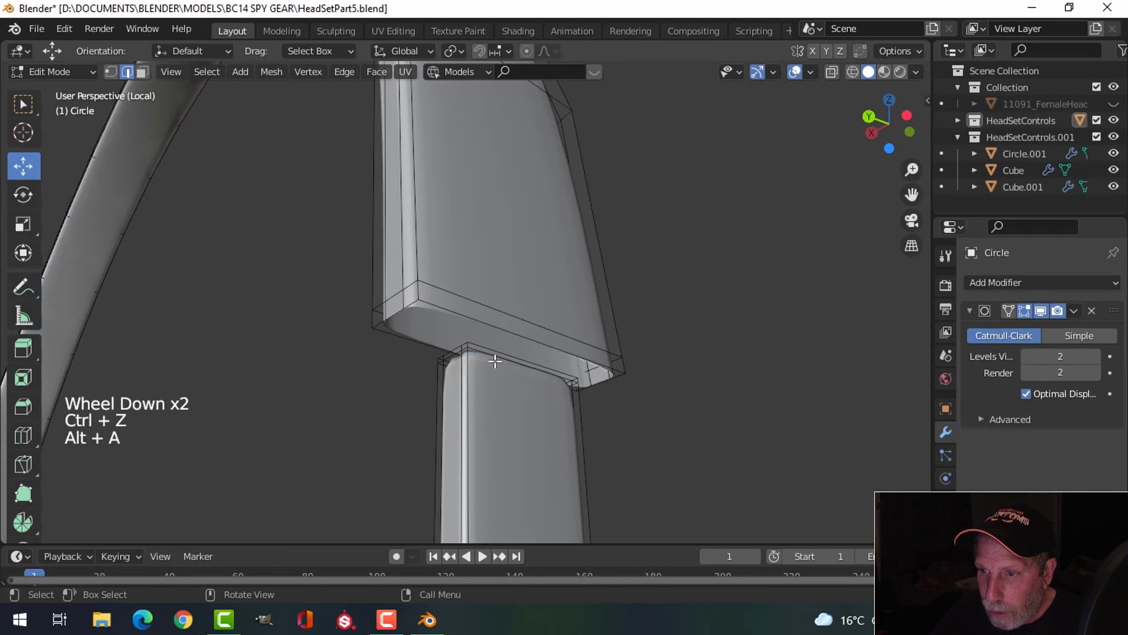
- Delete the face capping the narrow strip's upper end and return to Object Mode
{"action": "key", "text": "Tab"}
{"action": "key", "text": "alt+a"}
{"action": "scroll", "coordinate": [577, 370], "scroll_direction": "down", "scroll_amount": 2}
{"action": "middle_click_drag", "start_coordinate": [577, 371], "coordinate": [511, 460]}
{"action": "left_click", "coordinate": [516, 393]}
{"action": "key", "text": "Tab"}
{"action": "middle_click_drag", "start_coordinate": [516, 394], "coordinate": [587, 417]}
{"action": "scroll", "coordinate": [517, 429], "scroll_direction": "up", "scroll_amount": 2}
{"action": "left_click", "coordinate": [498, 416]}
{"action": "scroll", "coordinate": [586, 418], "scroll_direction": "up", "scroll_amount": 2}
{"action": "key", "text": "alt+a"}
{"action": "middle_click_drag", "start_coordinate": [601, 456], "coordinate": [594, 438]}
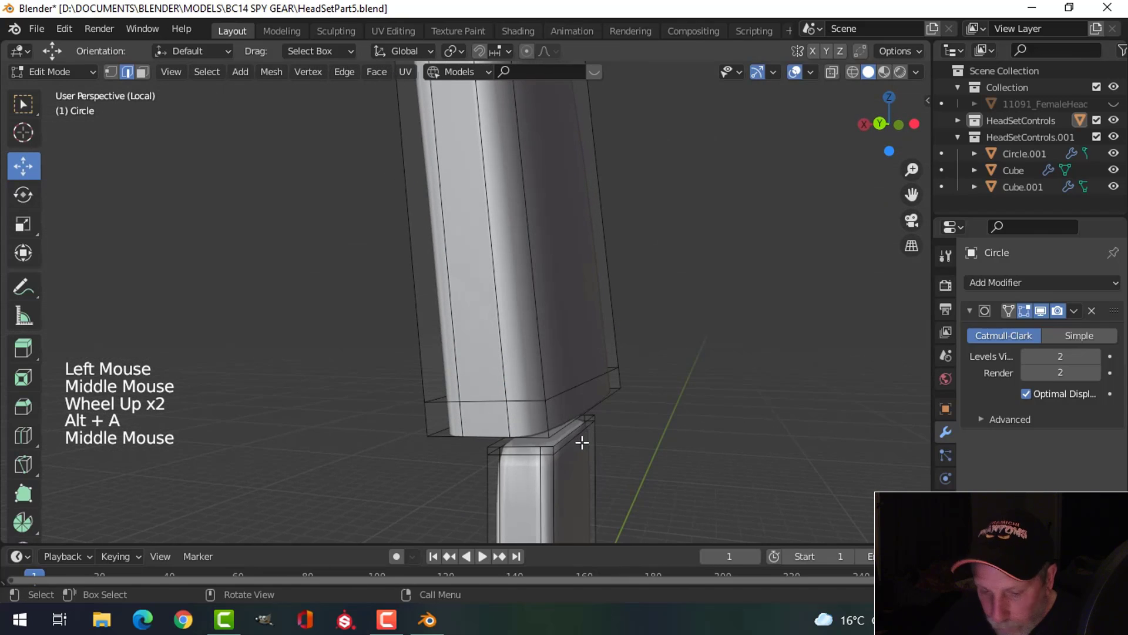
{"action": "key", "text": "3"}
{"action": "left_click", "coordinate": [546, 428]}
{"action": "key", "text": "x"}
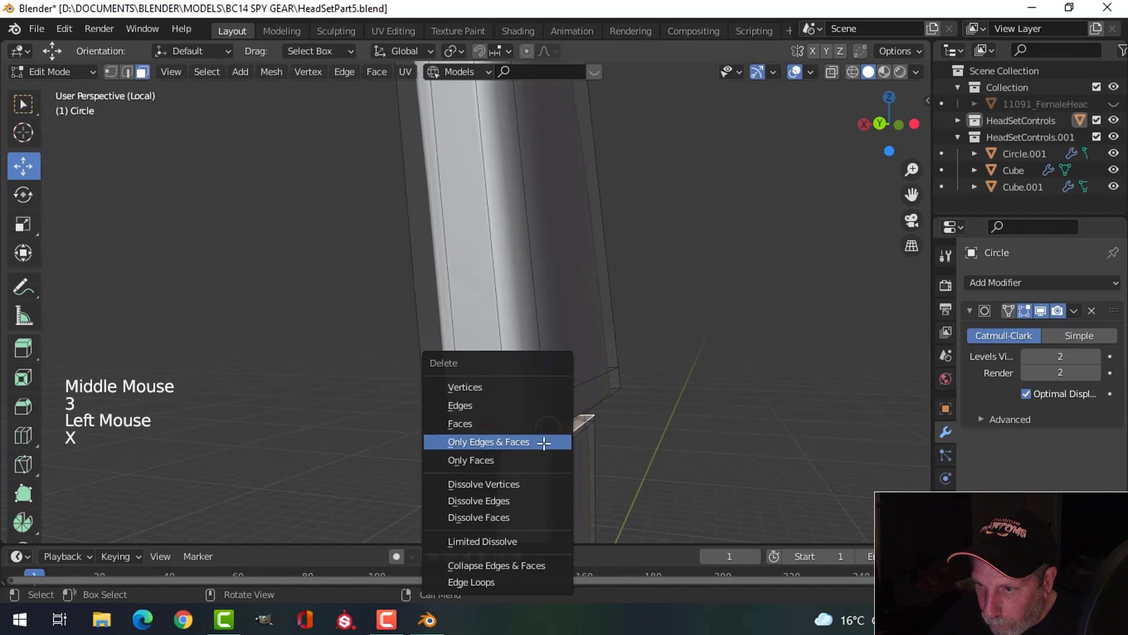
{"action": "left_click", "coordinate": [526, 425]}
{"action": "scroll", "coordinate": [644, 443], "scroll_direction": "down", "scroll_amount": 2}
{"action": "key", "text": "Tab"}
- Try deleting the two selected faces at the narrow strip's lower end
{"action": "middle_click_drag", "start_coordinate": [645, 443], "coordinate": [510, 461]}
{"action": "scroll", "coordinate": [593, 438], "scroll_direction": "down", "scroll_amount": 4}
{"action": "key", "text": "alt+a"}
{"action": "scroll", "coordinate": [538, 409], "scroll_direction": "down", "scroll_amount": 4}
{"action": "left_click", "coordinate": [478, 383]}
{"action": "middle_click_drag", "start_coordinate": [478, 383], "coordinate": [504, 391]}
{"action": "scroll", "coordinate": [470, 423], "scroll_direction": "up", "scroll_amount": 3}
{"action": "middle_click_drag", "start_coordinate": [505, 391], "coordinate": [510, 312]}
{"action": "key", "text": "Tab"}
{"action": "scroll", "coordinate": [509, 312], "scroll_direction": "up", "scroll_amount": 3}
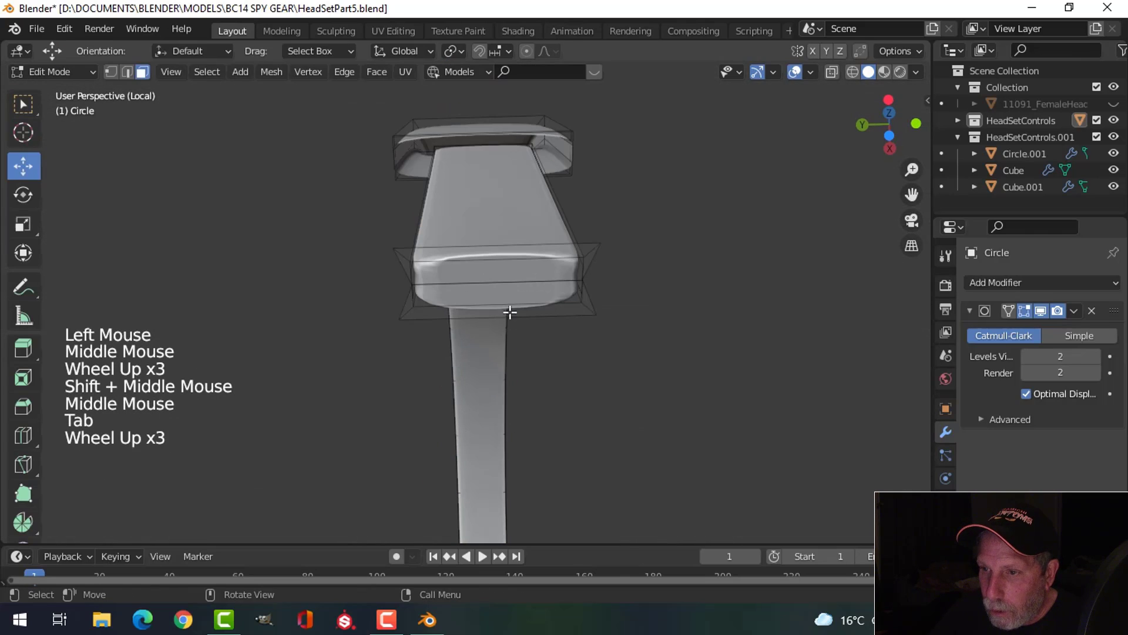
{"action": "key", "text": "3"}
{"action": "left_click", "coordinate": [505, 274]}
{"action": "left_click", "coordinate": [514, 308], "text": "shift"}
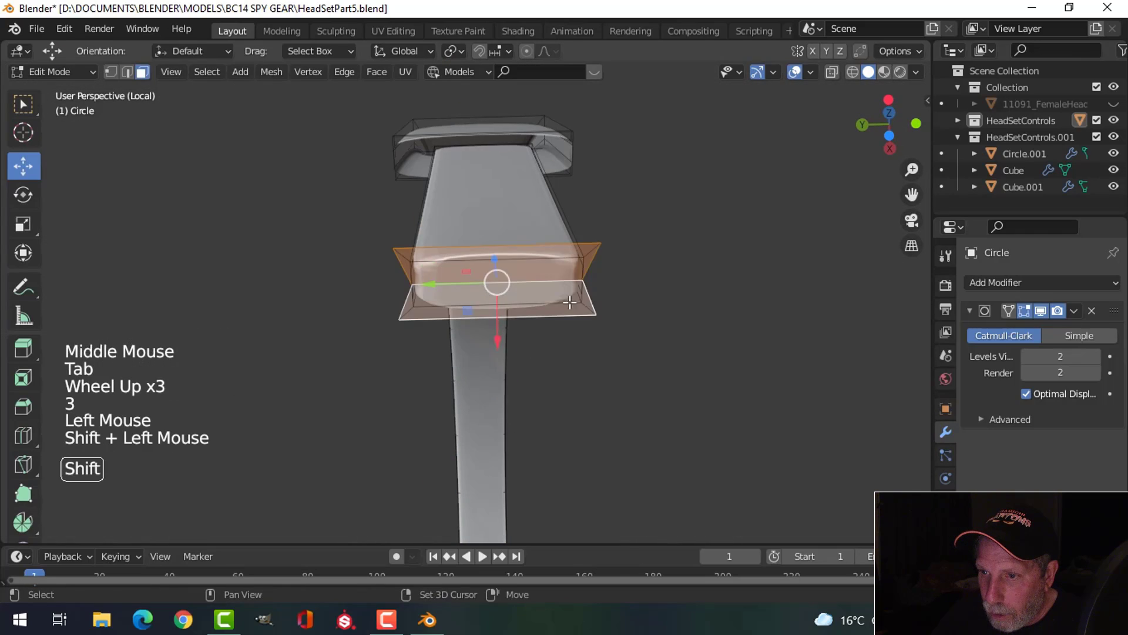
{"action": "key", "text": "x"}
{"action": "left_click", "coordinate": [588, 304]}
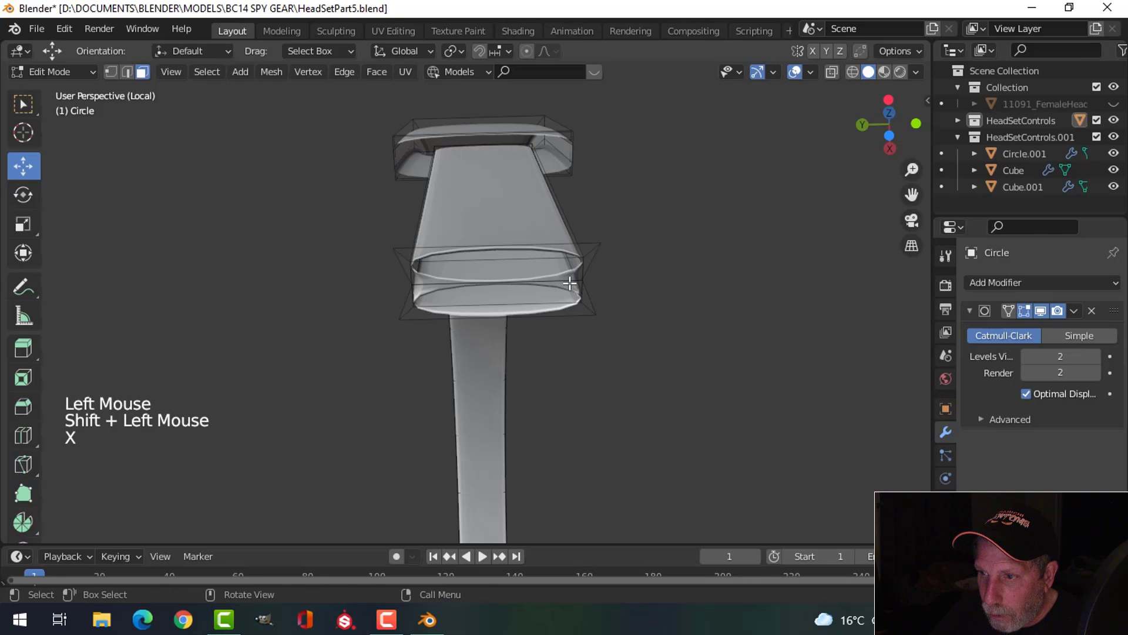
- Undo the deletion of the narrow strip's lower end faces and clear the selection
{"action": "left_click", "coordinate": [570, 282]}
{"action": "key", "text": "alt+a"}
{"action": "mouse_move", "coordinate": [579, 295]}
{"action": "middle_mouse_down"}
{"action": "mouse_move", "coordinate": [602, 339]}
{"action": "mouse_move", "coordinate": [594, 441]}
{"action": "mouse_move", "coordinate": [603, 278]}
{"action": "mouse_move", "coordinate": [610, 333]}
{"action": "mouse_move", "coordinate": [513, 378]}
{"action": "mouse_move", "coordinate": [453, 388]}
{"action": "middle_mouse_up"}
{"action": "key", "text": "ctrl+z"}
{"action": "key", "text": "ctrl+z"}
{"action": "key", "text": "ctrl+z"}
{"action": "key", "text": "alt+a"}
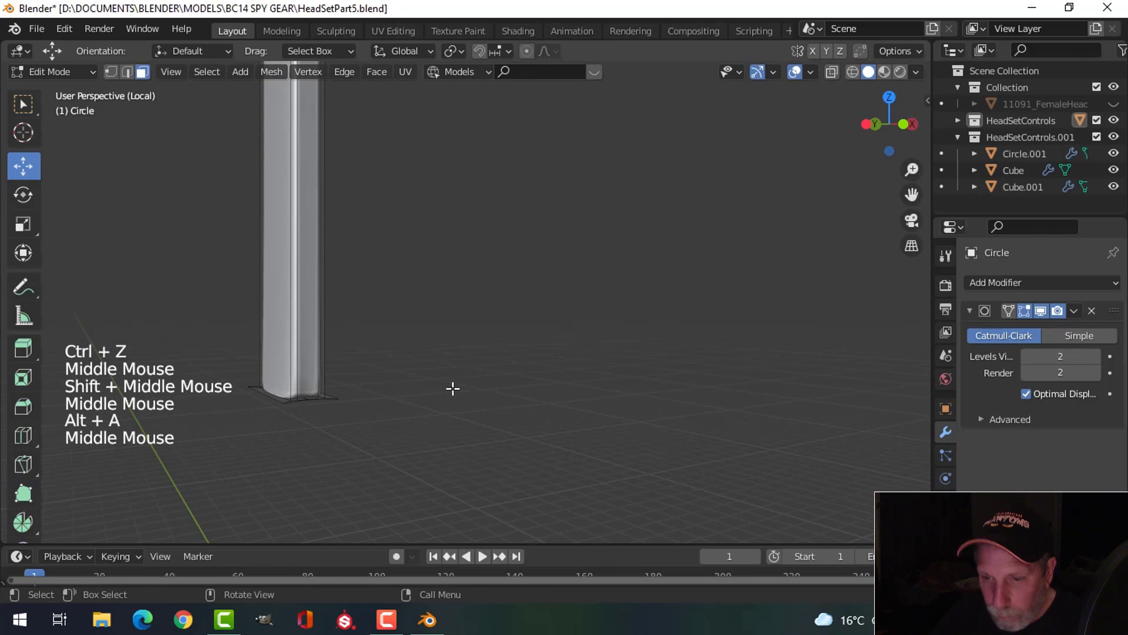
- Box-select the faces closing the narrow strip's lower end in wireframe, delete them, and return to solid shading and Object Mode
{"action": "key", "text": "z"}
{"action": "left_click", "coordinate": [322, 388]}
{"action": "key", "text": "b"}
{"action": "left_click_drag", "start_coordinate": [194, 344], "coordinate": [376, 433]}
{"action": "key", "text": "x"}
{"action": "left_click", "coordinate": [338, 422]}
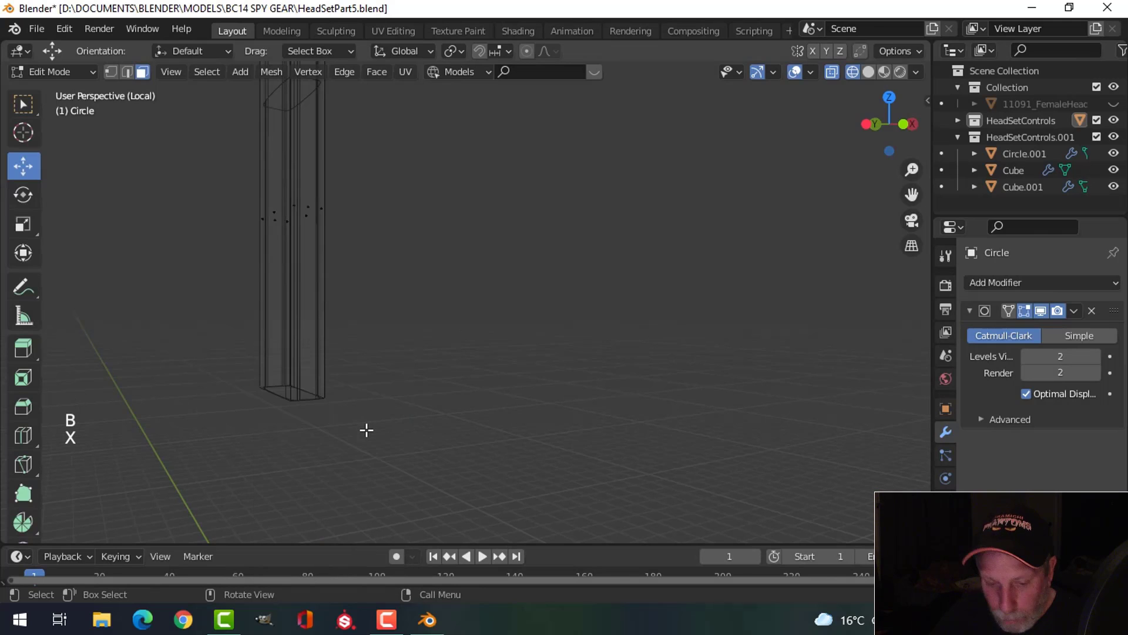
{"action": "key", "text": "z"}
{"action": "left_click", "coordinate": [402, 426]}
{"action": "key", "text": "alt+a"}
{"action": "scroll", "coordinate": [402, 426], "scroll_direction": "down", "scroll_amount": 3}
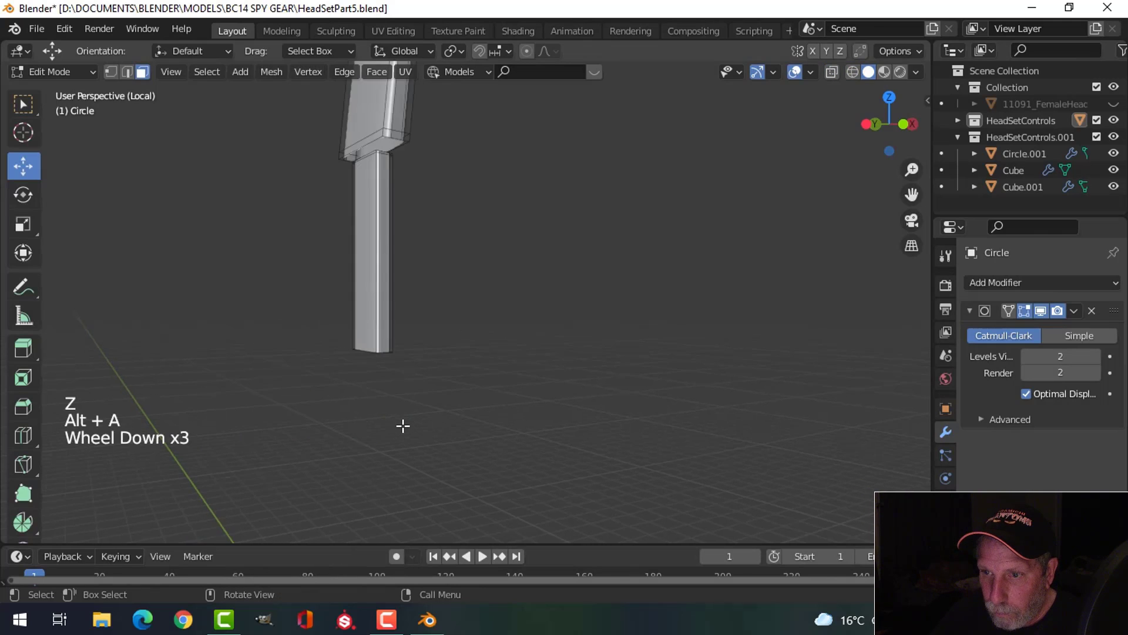
{"action": "middle_click_drag", "start_coordinate": [404, 425], "coordinate": [478, 410]}
{"action": "key", "text": "Tab"}
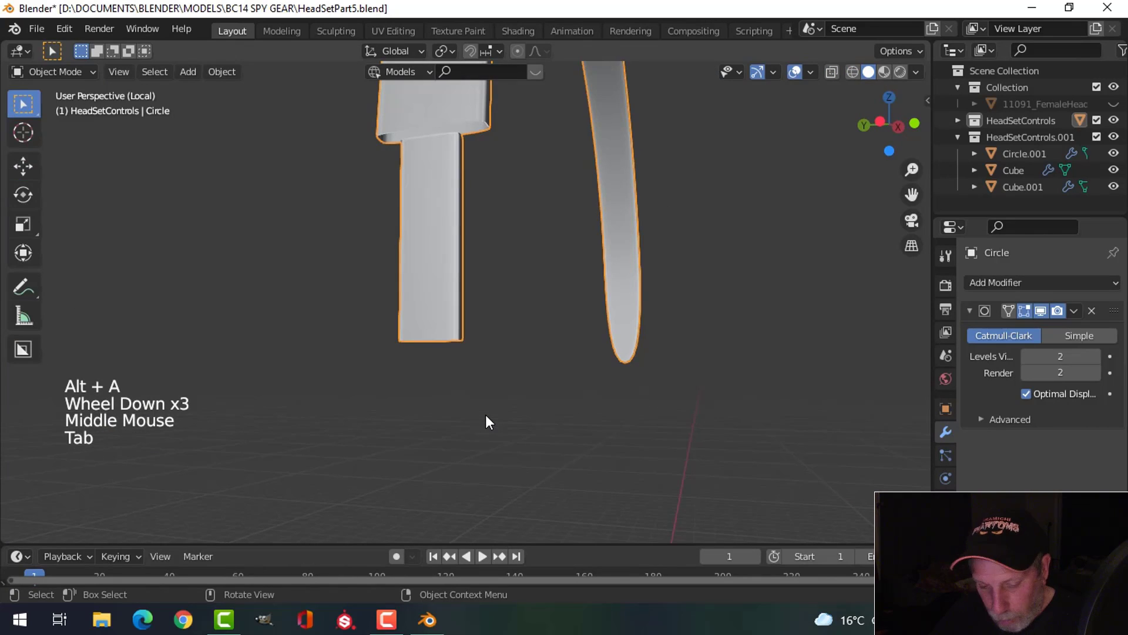
- Unhide the head model and leave local view to check the headband on it, and hide the head again
{"action": "key", "text": "alt+h"}
{"action": "key", "text": "alt+a"}
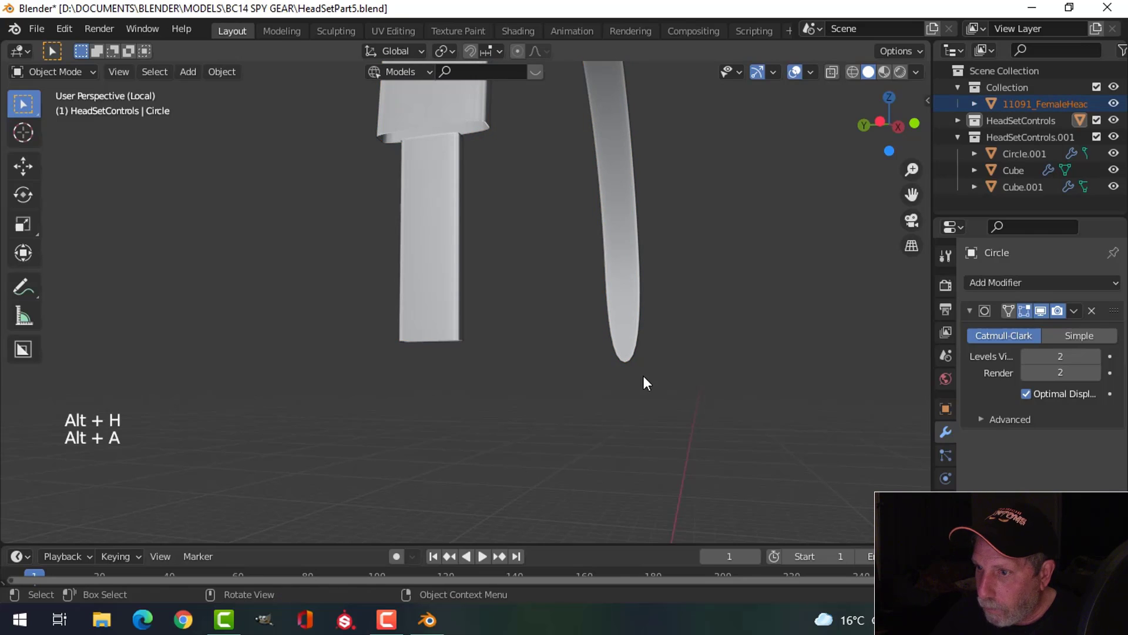
{"action": "scroll", "coordinate": [477, 307], "scroll_direction": "down", "scroll_amount": 1}
{"action": "left_click", "coordinate": [477, 307]}
{"action": "key", "text": "slash"}
{"action": "scroll", "coordinate": [604, 340], "scroll_direction": "down", "scroll_amount": 2}
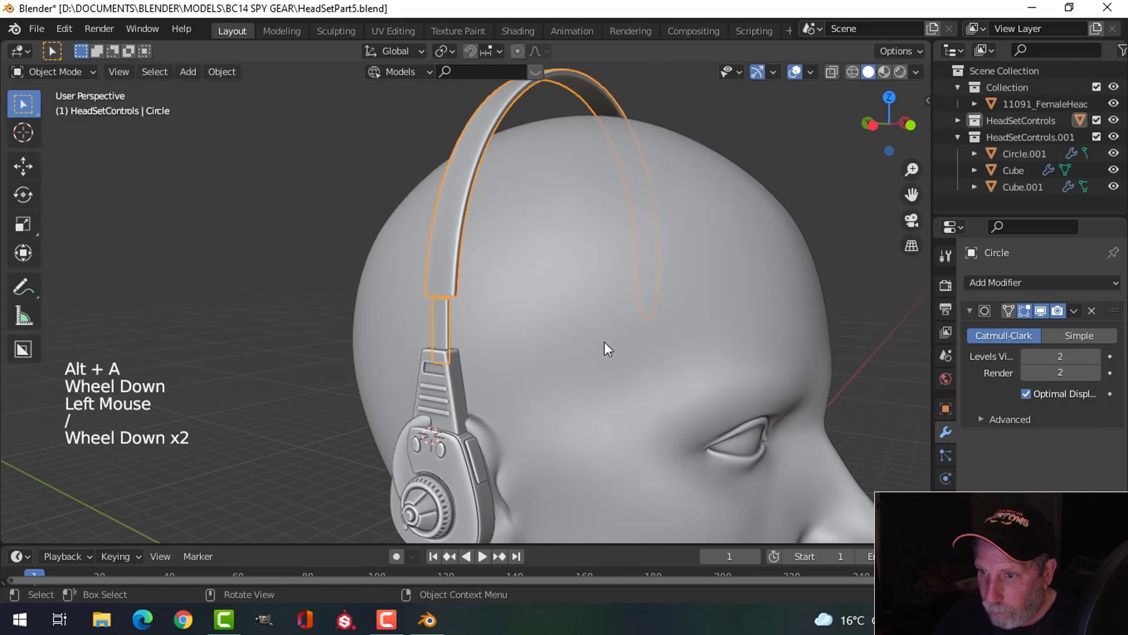
{"action": "key", "text": "alt+a"}
{"action": "left_click", "coordinate": [582, 305]}
{"action": "key", "text": "h"}
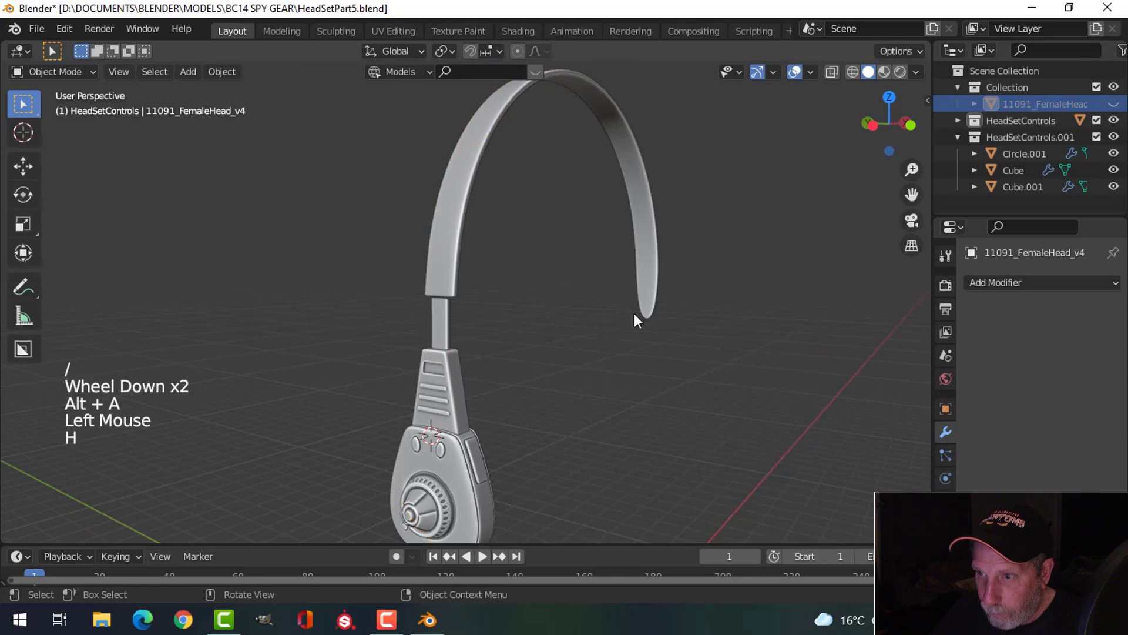
- Examine how the narrow strip sits between the wide upper band and the ear clip
{"action": "middle_click_drag", "start_coordinate": [634, 313], "coordinate": [616, 325]}
{"action": "scroll", "coordinate": [616, 326], "scroll_direction": "up", "scroll_amount": 2}
{"action": "middle_click_drag", "start_coordinate": [563, 370], "coordinate": [523, 369], "text": "shift"}
{"action": "middle_click_drag", "start_coordinate": [523, 369], "coordinate": [570, 341]}
{"action": "scroll", "coordinate": [509, 368], "scroll_direction": "up", "scroll_amount": 2}
{"action": "left_click", "coordinate": [456, 297]}
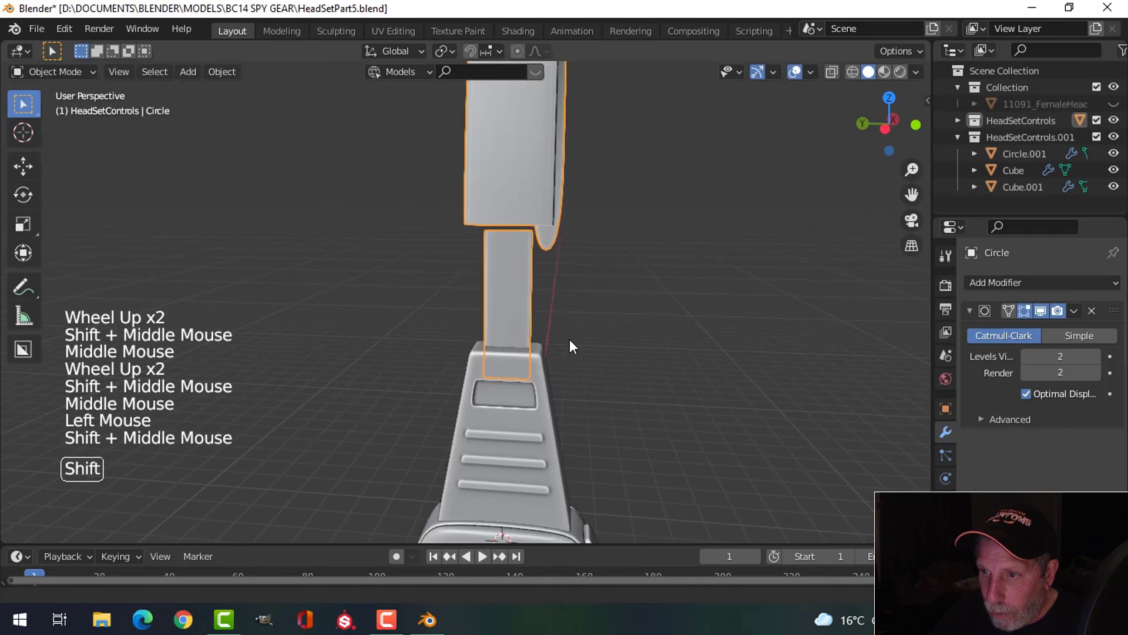
{"action": "key", "text": "Tab"}
{"action": "scroll", "coordinate": [601, 362], "scroll_direction": "up", "scroll_amount": 2}
{"action": "key", "text": "Tab"}
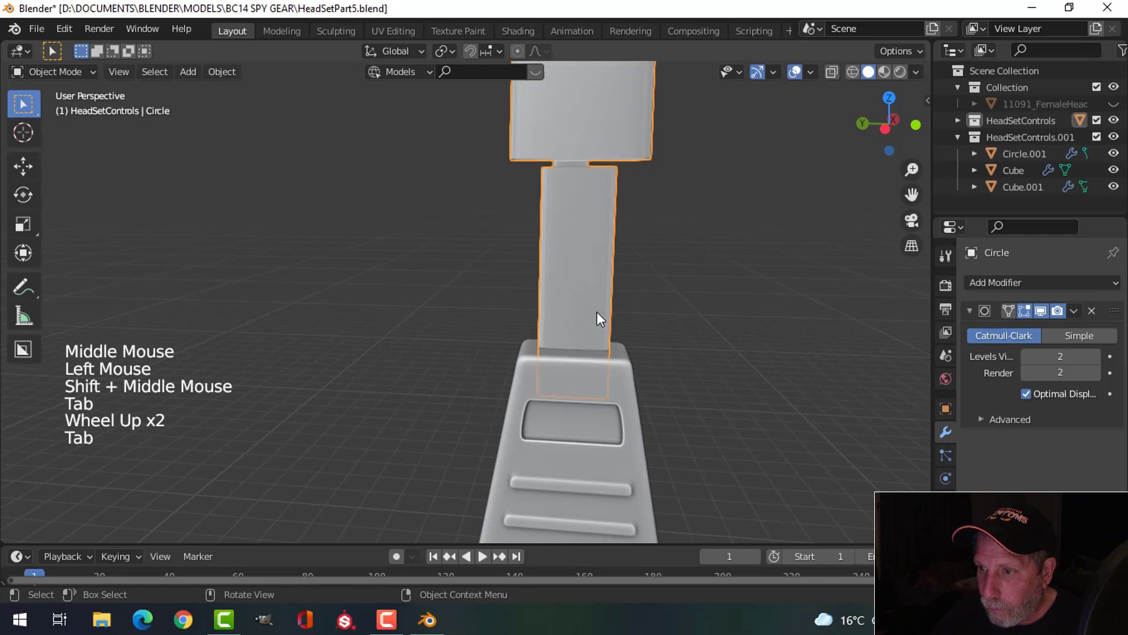
{"action": "scroll", "coordinate": [593, 304], "scroll_direction": "down", "scroll_amount": 1}
{"action": "mouse_move", "coordinate": [593, 308]}
{"action": "middle_mouse_down"}
{"action": "mouse_move", "coordinate": [584, 323]}
{"action": "mouse_move", "coordinate": [584, 309]}
{"action": "middle_mouse_up"}
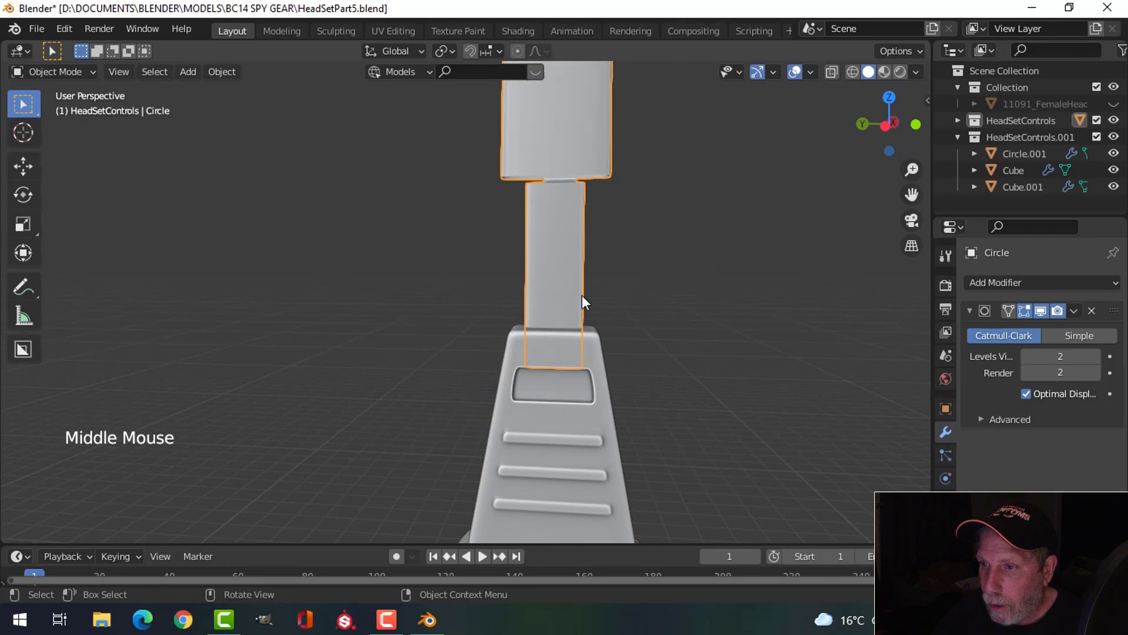
{"action": "key", "text": "Tab"}
{"action": "middle_click_drag", "start_coordinate": [609, 315], "coordinate": [594, 312], "text": "shift"}
{"action": "middle_click_drag", "start_coordinate": [595, 312], "coordinate": [585, 310]}
{"action": "key", "text": "Tab"}
{"action": "left_click", "coordinate": [618, 288]}
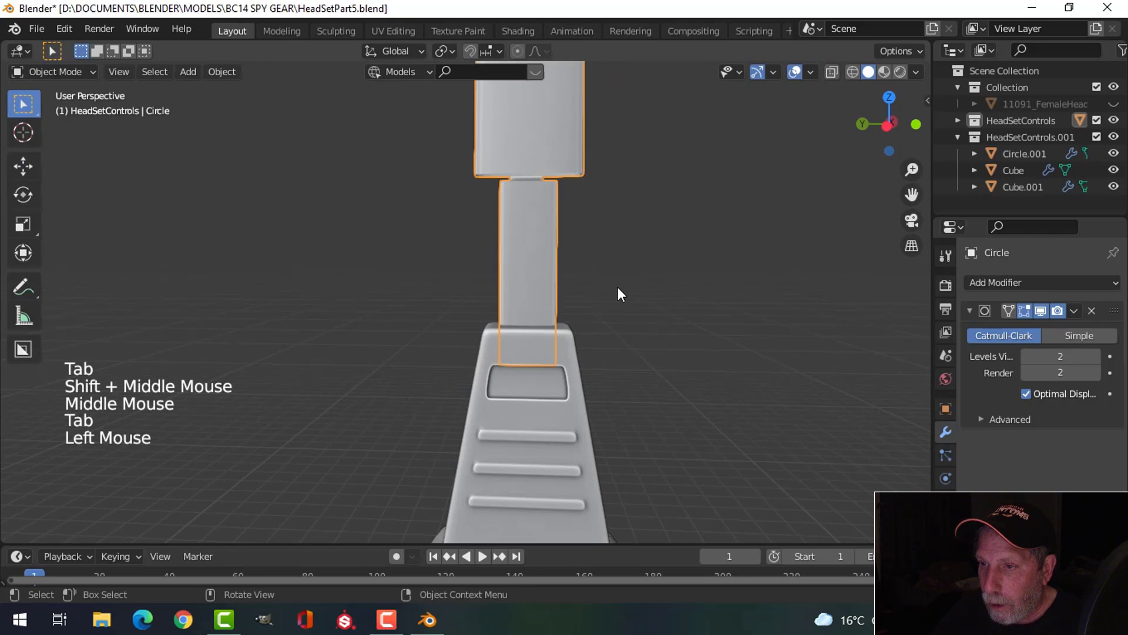
- Separate the linked narrow strip from the headband into its own object and select it in Object Mode
{"action": "key", "text": "Tab"}
{"action": "left_click", "coordinate": [597, 264]}
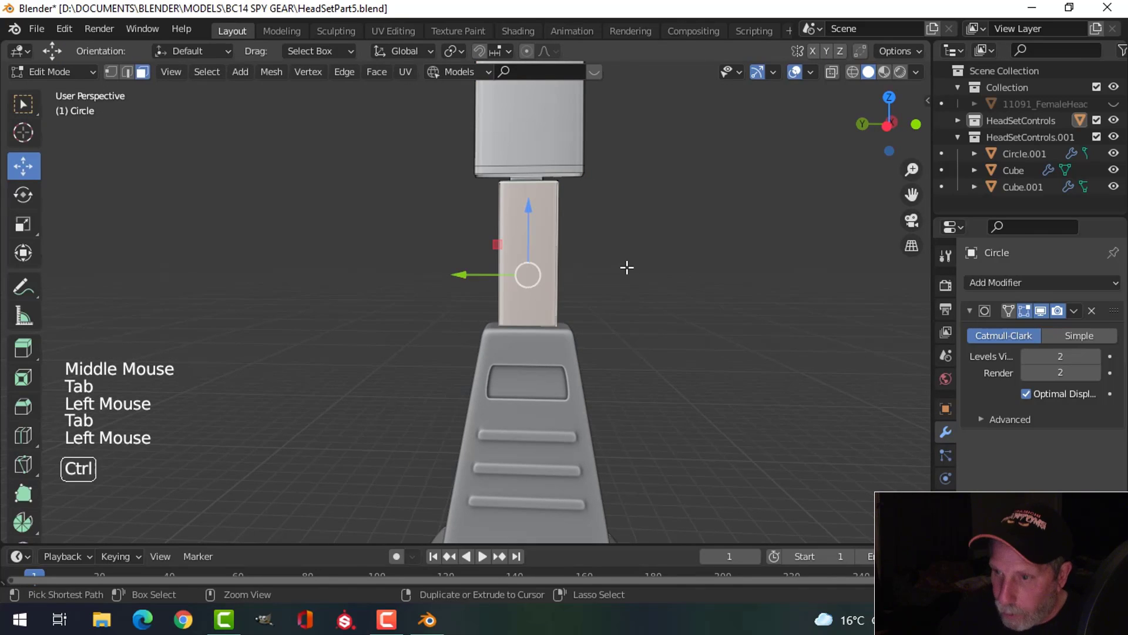
{"action": "key", "text": "ctrl+l"}
{"action": "scroll", "coordinate": [626, 271], "scroll_direction": "down", "scroll_amount": 2}
{"action": "middle_click_drag", "start_coordinate": [611, 285], "coordinate": [563, 300]}
{"action": "key", "text": "p"}
{"action": "left_click", "coordinate": [563, 300]}
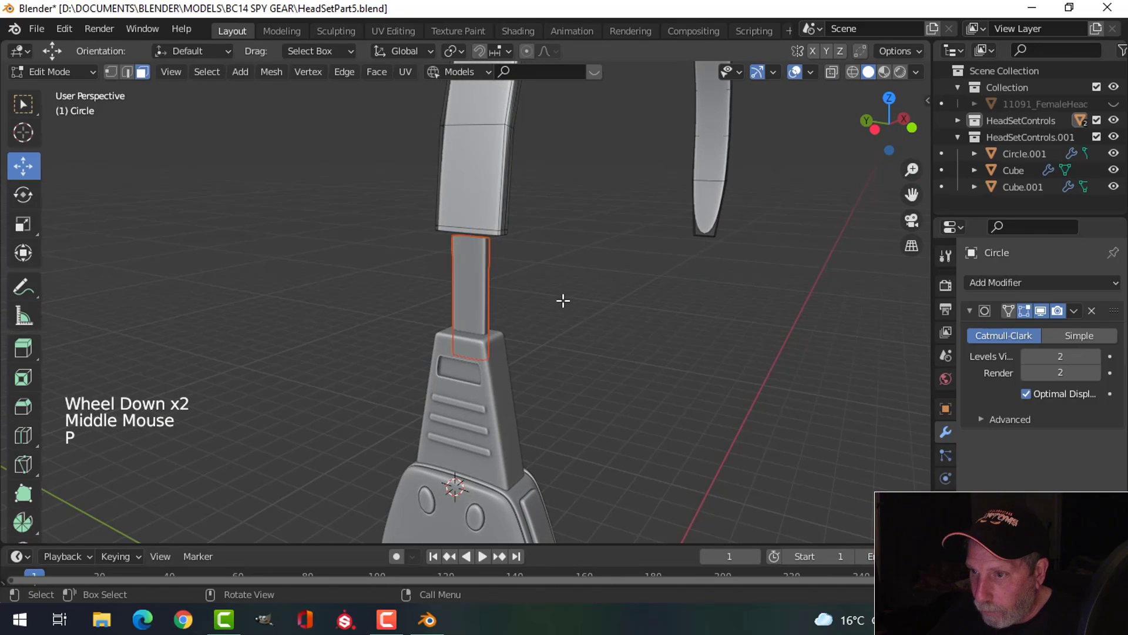
{"action": "key", "text": "Tab"}
{"action": "left_click", "coordinate": [481, 288]}
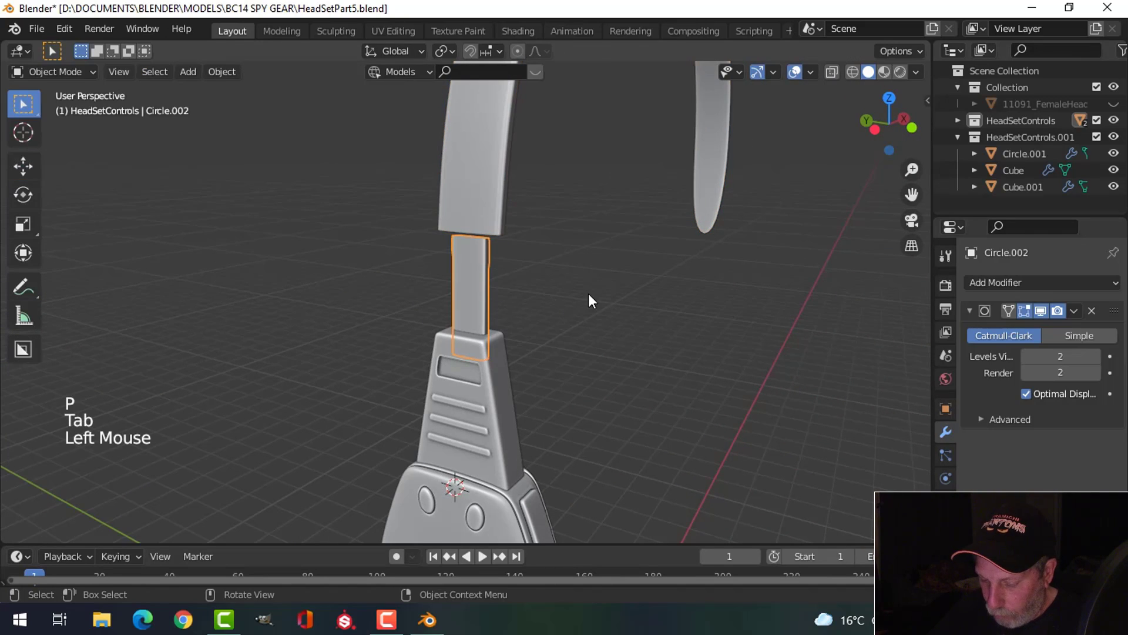
- Isolate the narrow strip in local view and open its mesh in Edit Mode with nothing selected
{"action": "key", "text": "KP_Divide"}
{"action": "mouse_move", "coordinate": [585, 305]}
{"action": "middle_mouse_down"}
{"action": "mouse_move", "coordinate": [609, 310]}
{"action": "mouse_move", "coordinate": [319, 358]}
{"action": "mouse_move", "coordinate": [378, 323]}
{"action": "mouse_move", "coordinate": [643, 288]}
{"action": "mouse_move", "coordinate": [591, 310]}
{"action": "middle_mouse_up"}
{"action": "key", "text": "Tab"}
{"action": "scroll", "coordinate": [593, 315], "scroll_direction": "down", "scroll_amount": 2}
{"action": "key", "text": "a"}
{"action": "middle_click_drag", "start_coordinate": [516, 312], "coordinate": [557, 297]}
{"action": "key", "text": "alt+a"}
{"action": "mouse_move", "coordinate": [532, 257]}
{"action": "middle_mouse_down"}
{"action": "mouse_move", "coordinate": [536, 380]}
{"action": "mouse_move", "coordinate": [537, 315]}
{"action": "mouse_move", "coordinate": [506, 353]}
{"action": "mouse_move", "coordinate": [537, 274]}
{"action": "middle_mouse_up"}
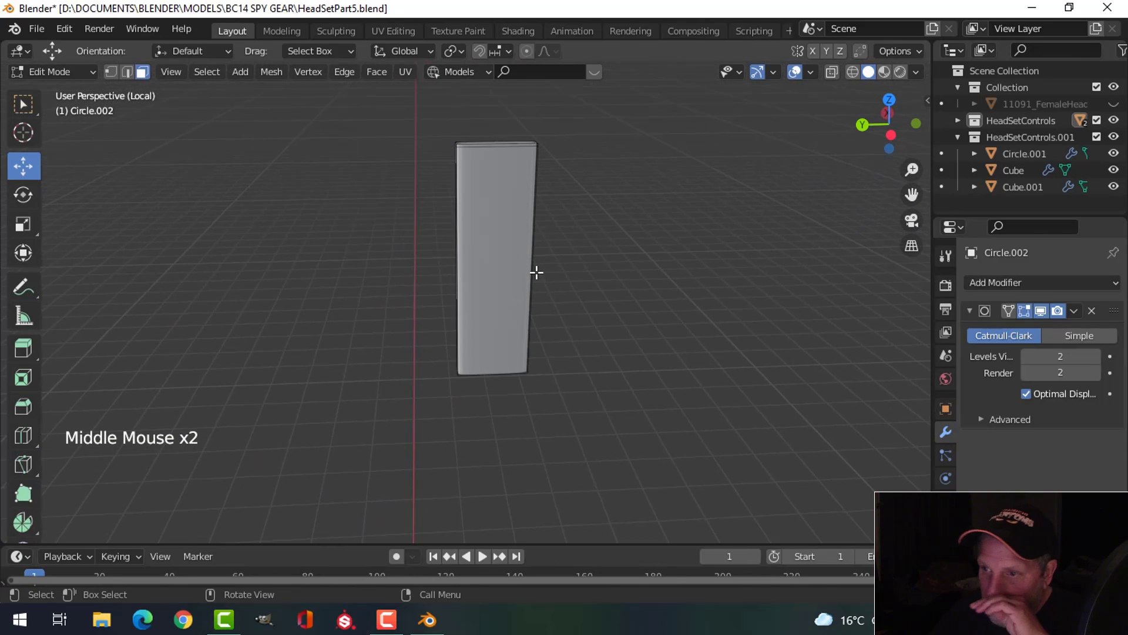
- Cut a lengthwise centre loop on the strip's front and back faces and bevel both to a width of 0.105 m
{"action": "middle_click_drag", "start_coordinate": [547, 205], "coordinate": [431, 229]}
{"action": "key", "text": "ctrl+r"}
{"action": "left_click", "coordinate": [495, 156]}
{"action": "right_click", "coordinate": [497, 157]}
{"action": "key", "text": "ctrl+r"}
{"action": "left_click", "coordinate": [436, 209]}
{"action": "right_click", "coordinate": [436, 209]}
{"action": "middle_click_drag", "start_coordinate": [512, 252], "coordinate": [570, 235]}
{"action": "left_click", "coordinate": [489, 251], "text": "alt+shift"}
{"action": "middle_click_drag", "start_coordinate": [544, 277], "coordinate": [620, 316], "text": "shift"}
{"action": "key", "text": "ctrl+b"}
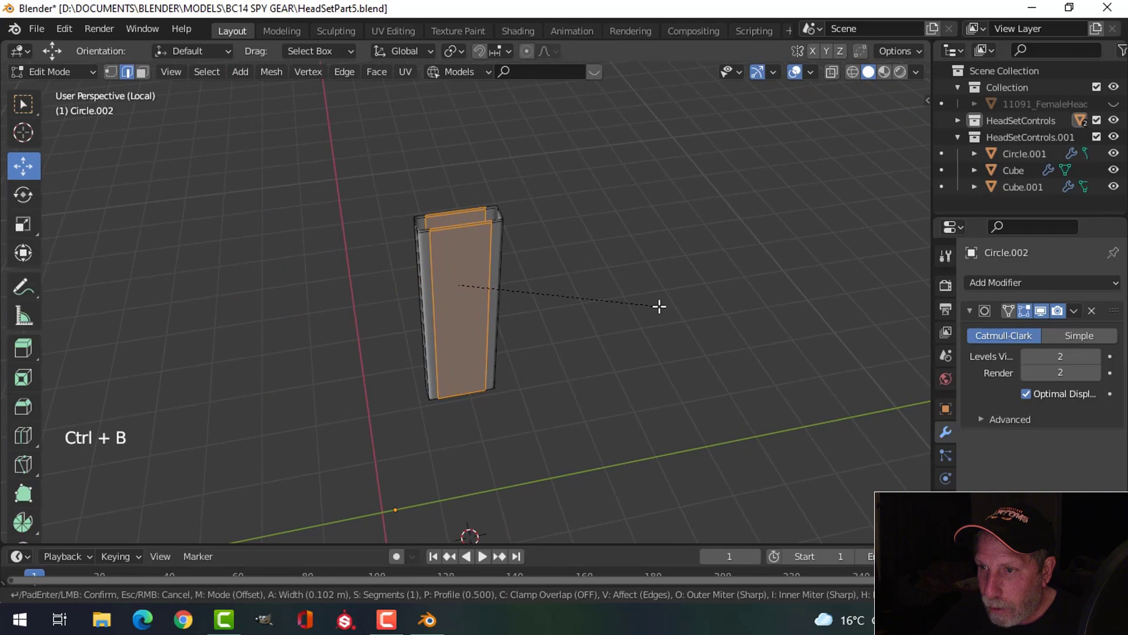
{"action": "left_click", "coordinate": [660, 306]}
{"action": "middle_click_drag", "start_coordinate": [637, 290], "coordinate": [519, 265]}
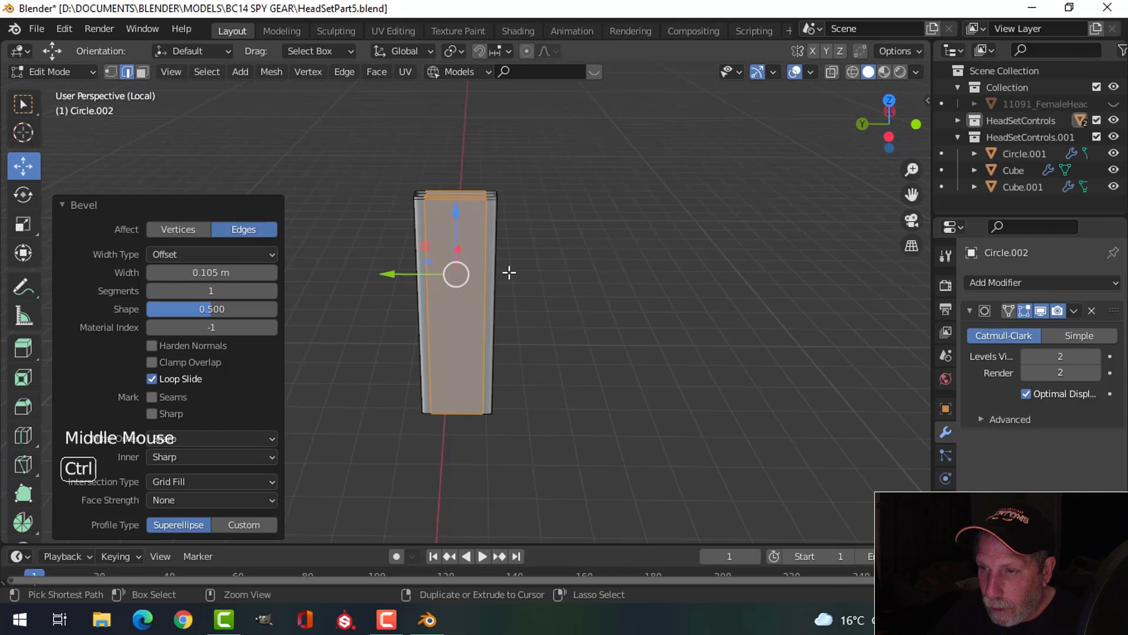
- Cut a horizontal loop around the strip's middle and bevel it into two loops near the upper and lower ends
{"action": "key", "text": "ctrl+r"}
{"action": "left_click", "coordinate": [511, 272]}
{"action": "right_click", "coordinate": [660, 292]}
{"action": "mouse_move", "coordinate": [660, 292]}
{"action": "middle_mouse_down"}
{"action": "mouse_move", "coordinate": [348, 312]}
{"action": "mouse_move", "coordinate": [645, 295]}
{"action": "middle_mouse_up"}
{"action": "key", "text": "ctrl+b"}
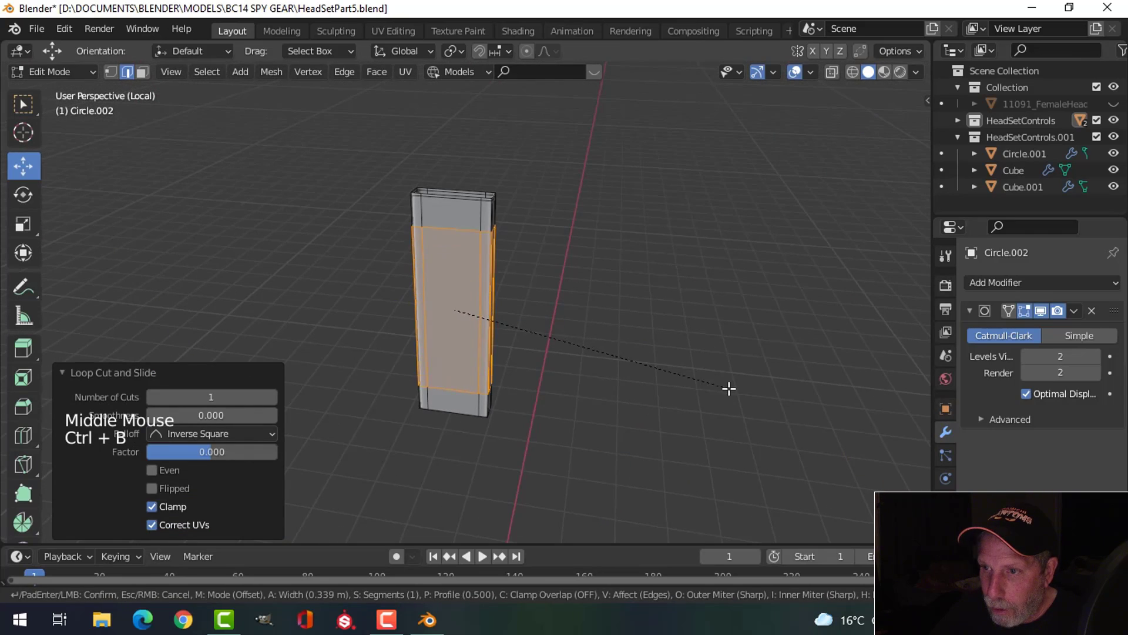
{"action": "left_click", "coordinate": [735, 393]}
{"action": "key", "text": "alt+a"}
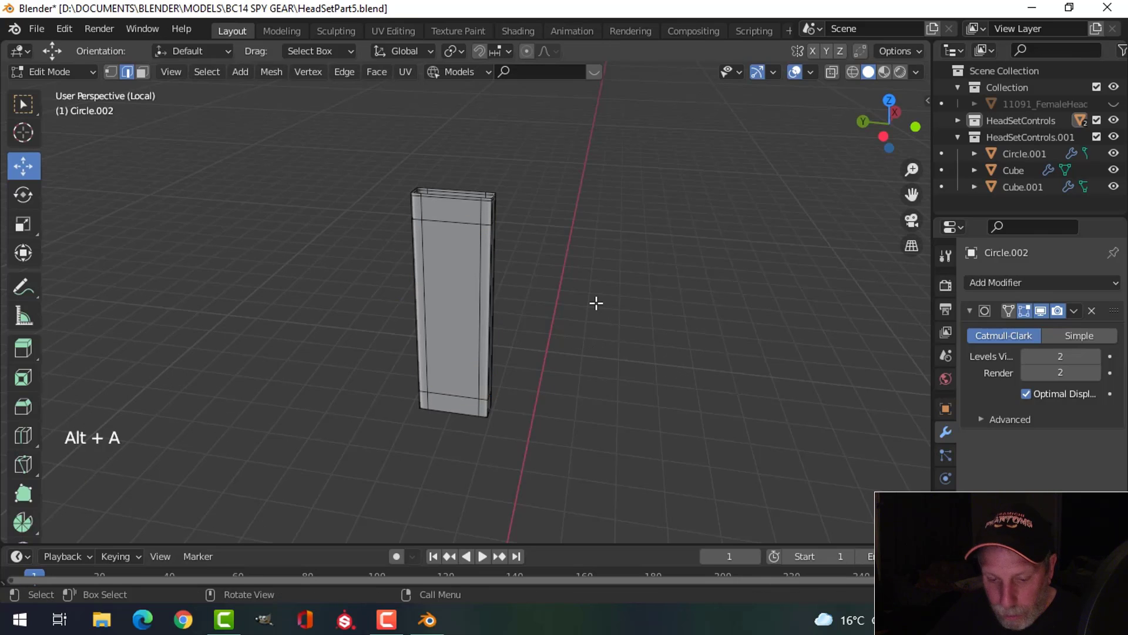
- Bridge the large central faces on the strip's front and back to open a slot, and check it in Object Mode
{"action": "mouse_move", "coordinate": [465, 262]}
{"action": "middle_mouse_down"}
{"action": "mouse_move", "coordinate": [479, 273]}
{"action": "mouse_move", "coordinate": [478, 244]}
{"action": "middle_mouse_up"}
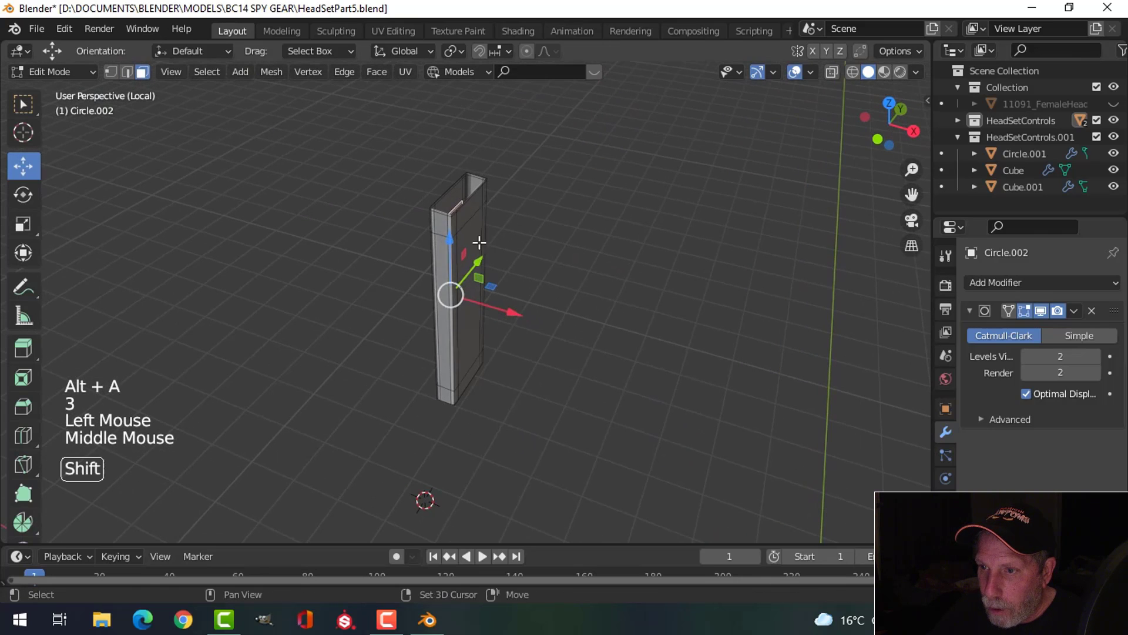
{"action": "left_click", "coordinate": [475, 245], "text": "shift"}
{"action": "key", "text": "ctrl+e"}
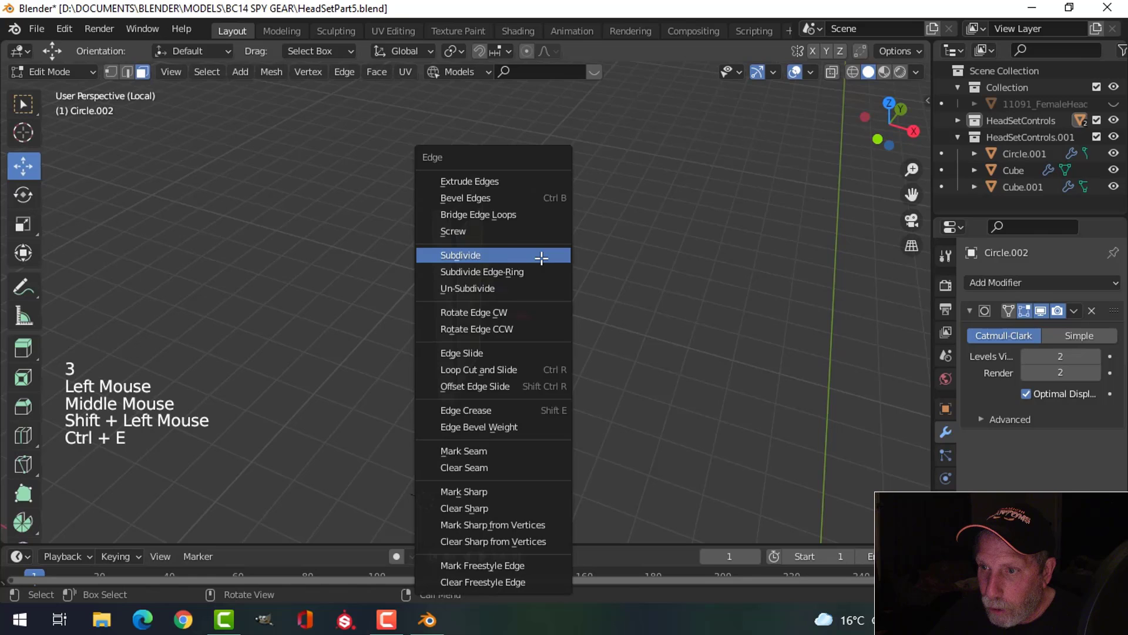
{"action": "left_click", "coordinate": [498, 215]}
{"action": "middle_click_drag", "start_coordinate": [418, 320], "coordinate": [559, 297]}
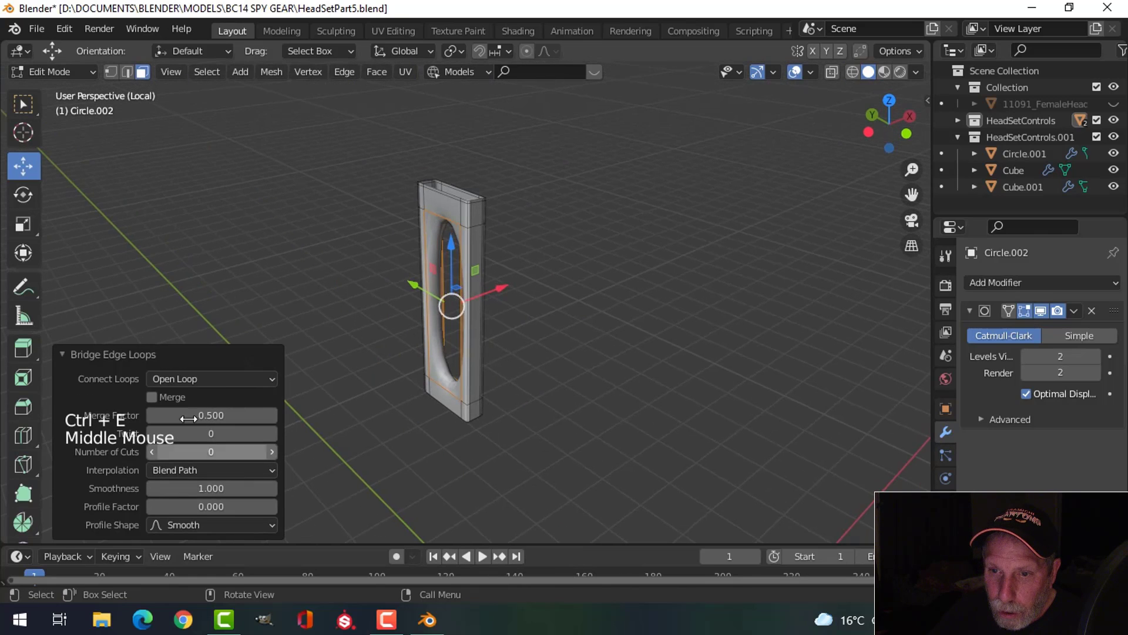
{"action": "middle_click_drag", "start_coordinate": [594, 344], "coordinate": [676, 338]}
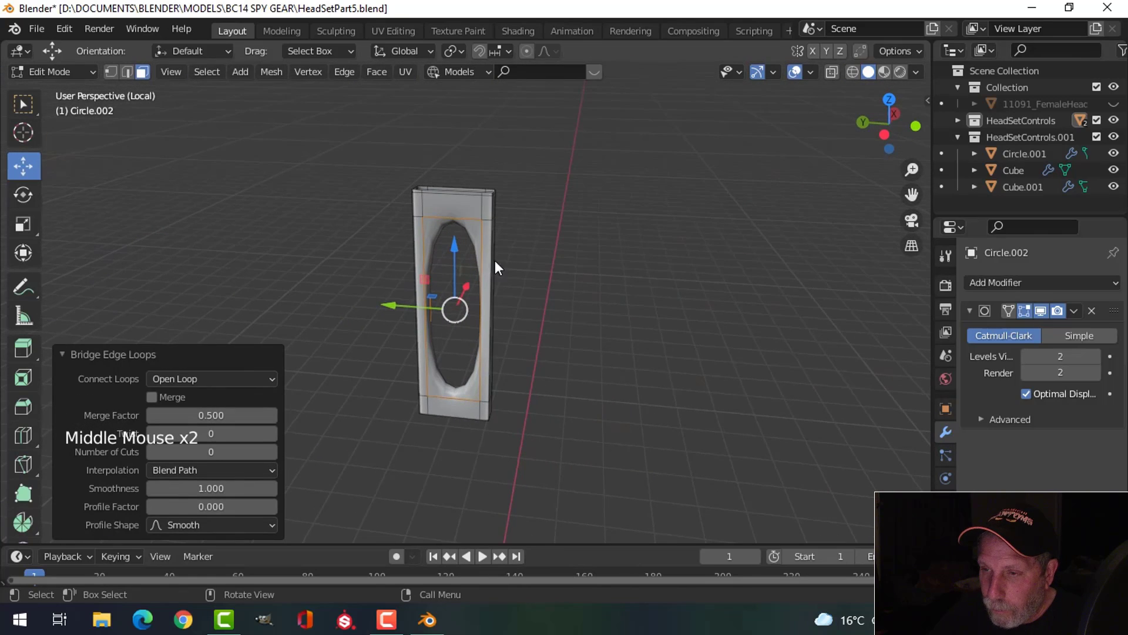
{"action": "scroll", "coordinate": [513, 284], "scroll_direction": "down", "scroll_amount": 2}
{"action": "scroll", "coordinate": [511, 283], "scroll_direction": "up", "scroll_amount": 3}
{"action": "key", "text": "Tab"}
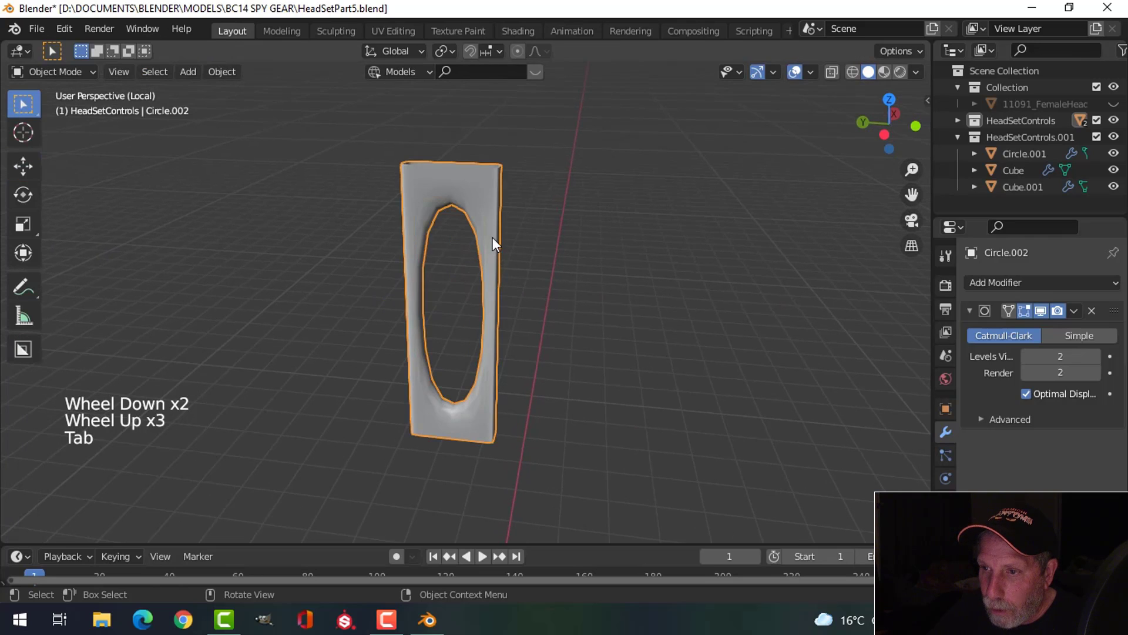
- Cut a centred horizontal loop around each of the two side rails beside the slot
{"action": "key", "text": "Tab"}
{"action": "middle_click_drag", "start_coordinate": [504, 265], "coordinate": [473, 239]}
{"action": "key", "text": "ctrl+r"}
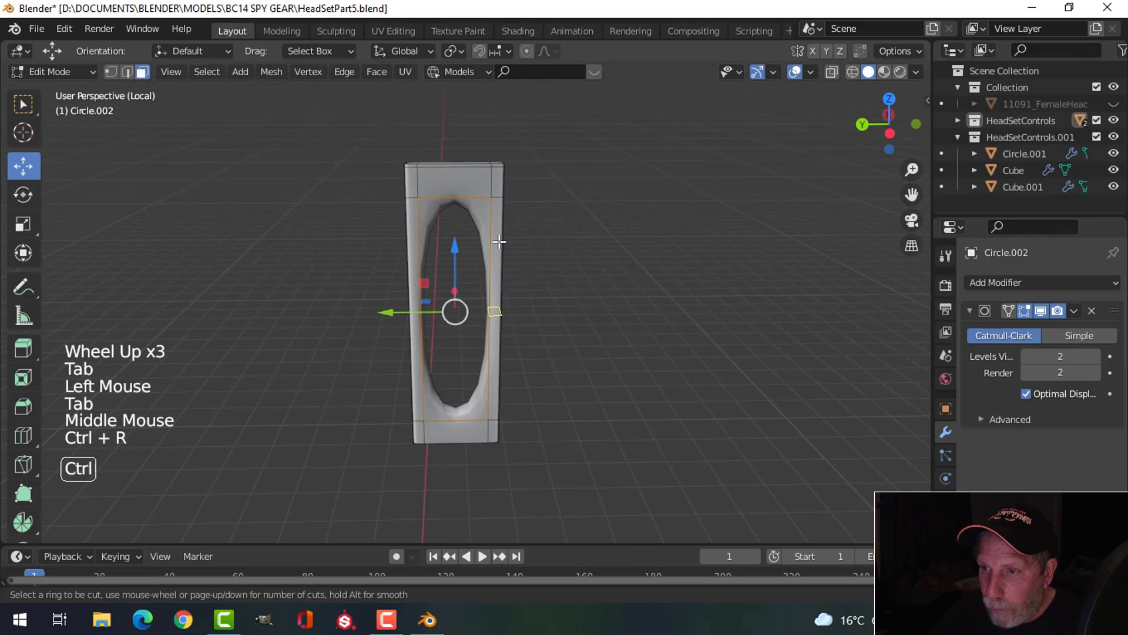
{"action": "left_click_drag", "start_coordinate": [499, 250], "coordinate": [499, 242]}
{"action": "right_click", "coordinate": [500, 243]}
{"action": "left_click", "coordinate": [412, 301]}
{"action": "right_click", "coordinate": [413, 301]}
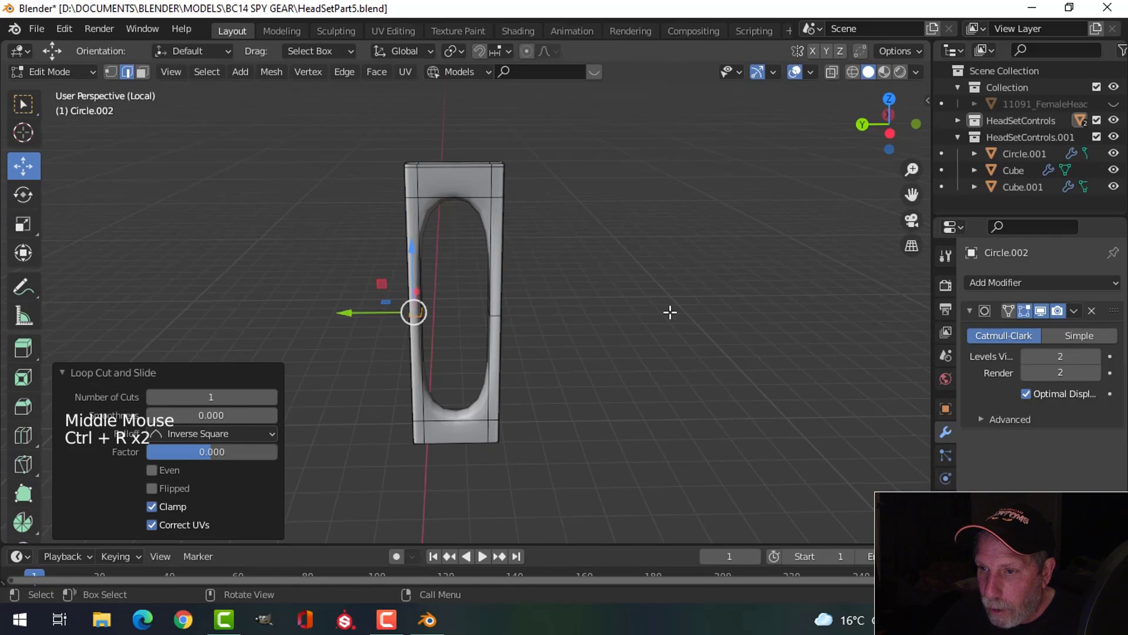
{"action": "middle_click_drag", "start_coordinate": [670, 312], "coordinate": [623, 323]}
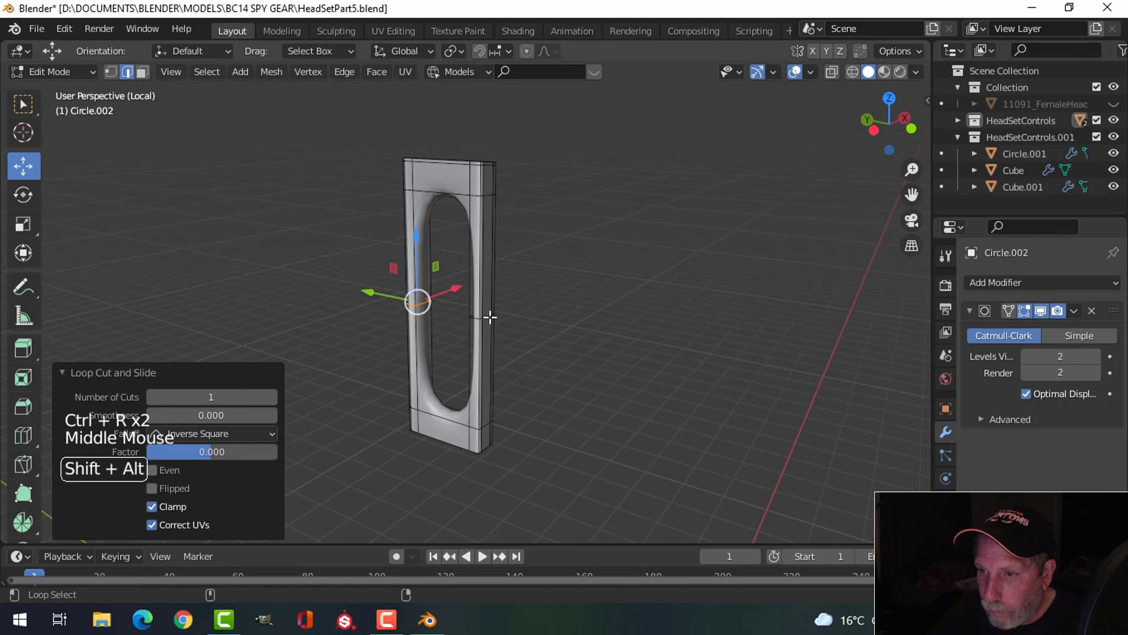
- Select the middle loops of both side rails and bevel them apart to square off the slot's corners
{"action": "left_click", "coordinate": [490, 317], "text": "alt+shift"}
{"action": "scroll", "coordinate": [541, 332], "scroll_direction": "up", "scroll_amount": 2}
{"action": "key", "text": "ctrl+z"}
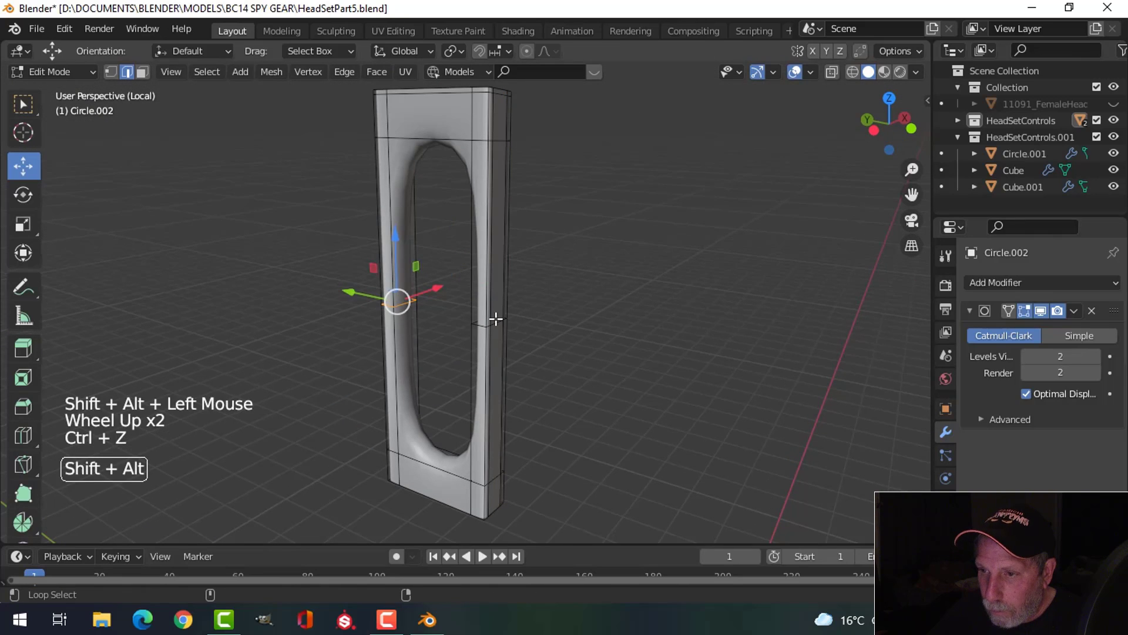
{"action": "left_click", "coordinate": [495, 318], "text": "alt+shift"}
{"action": "key", "text": "ctrl+b"}
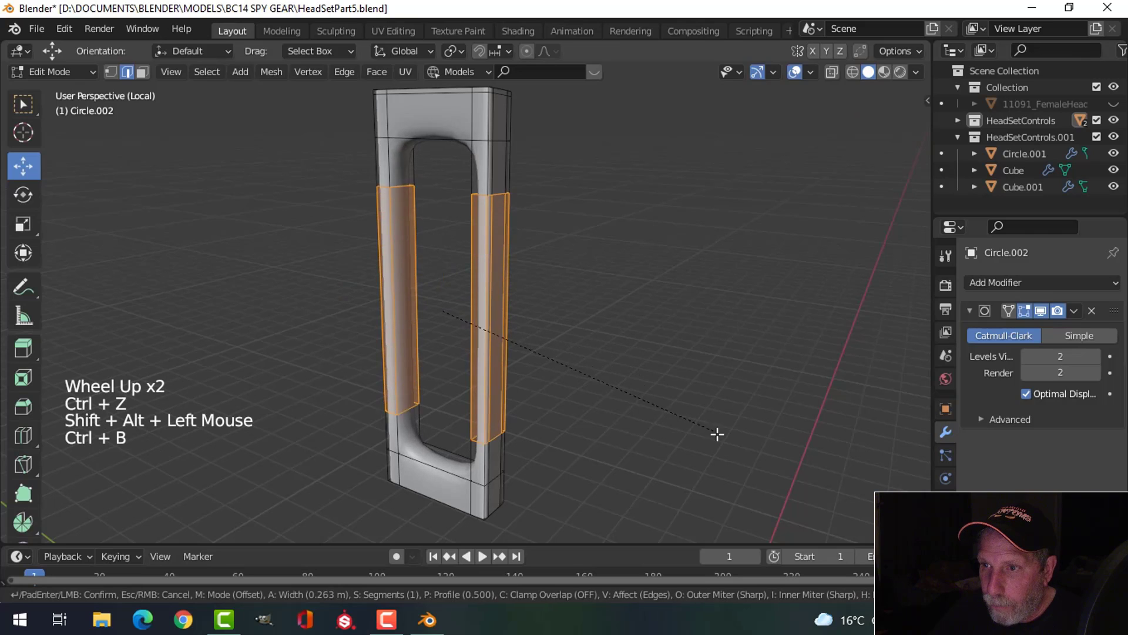
{"action": "left_click", "coordinate": [752, 446]}
- Add a supporting edge loop across the strip's upper end and another across its lower end, close to the slot
{"action": "middle_click_drag", "start_coordinate": [665, 393], "coordinate": [545, 177]}
{"action": "key", "text": "alt+a"}
{"action": "key", "text": "ctrl+r"}
{"action": "left_click", "coordinate": [505, 103]}
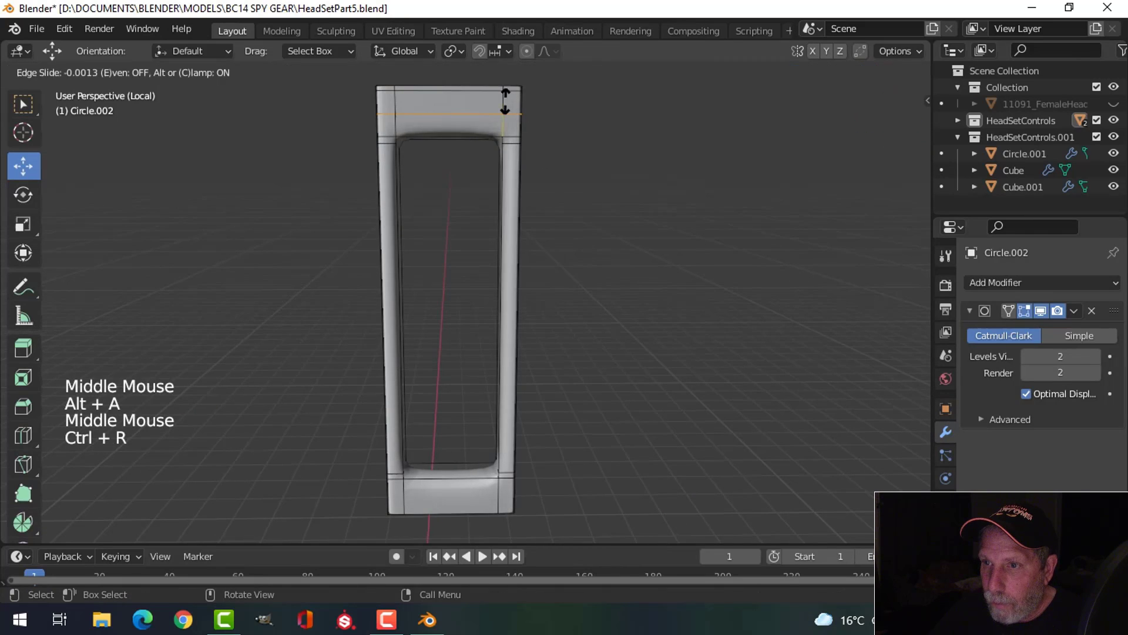
{"action": "left_click", "coordinate": [505, 108]}
{"action": "key", "text": "ctrl+r"}
{"action": "left_click", "coordinate": [512, 486]}
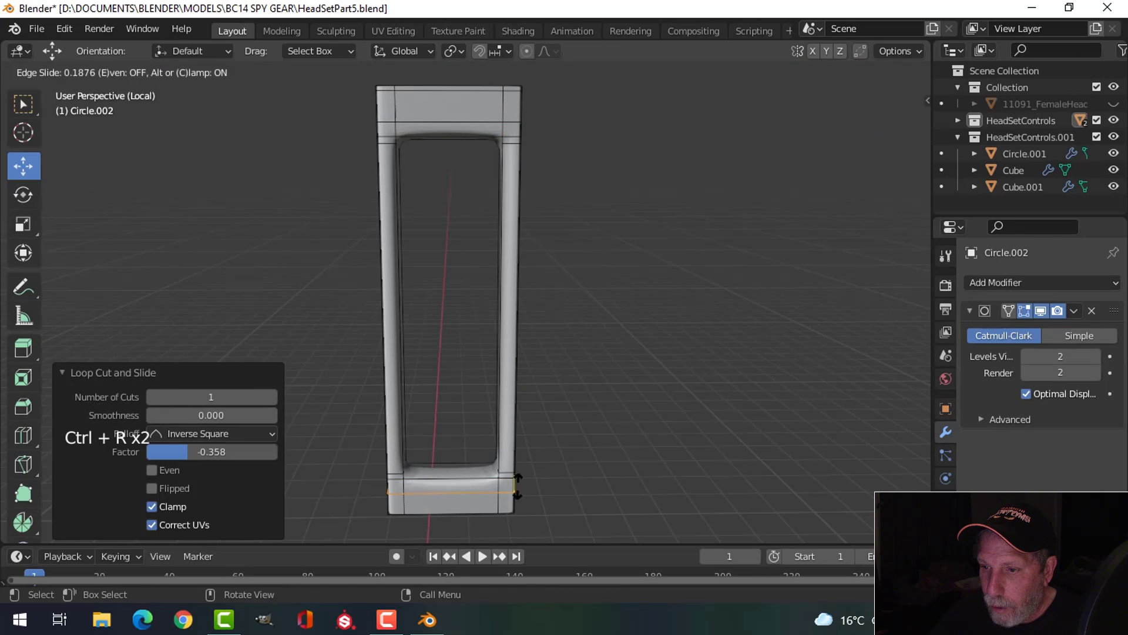
{"action": "left_click", "coordinate": [492, 489]}
- Cut a centred vertical loop through the bars above and below the slot and bevel both about 0.08 m wide
{"action": "key", "text": "ctrl+r"}
{"action": "left_click", "coordinate": [436, 495]}
{"action": "right_click", "coordinate": [437, 495]}
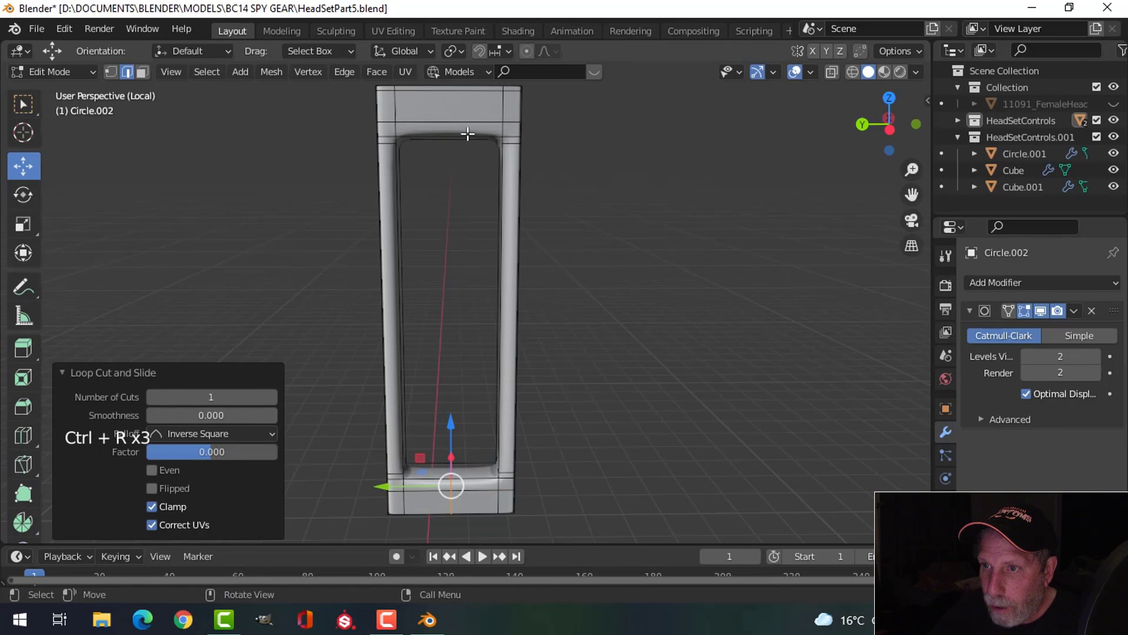
{"action": "key", "text": "ctrl+r"}
{"action": "left_click", "coordinate": [461, 133]}
{"action": "right_click", "coordinate": [461, 133]}
{"action": "left_click", "coordinate": [455, 510], "text": "alt+shift"}
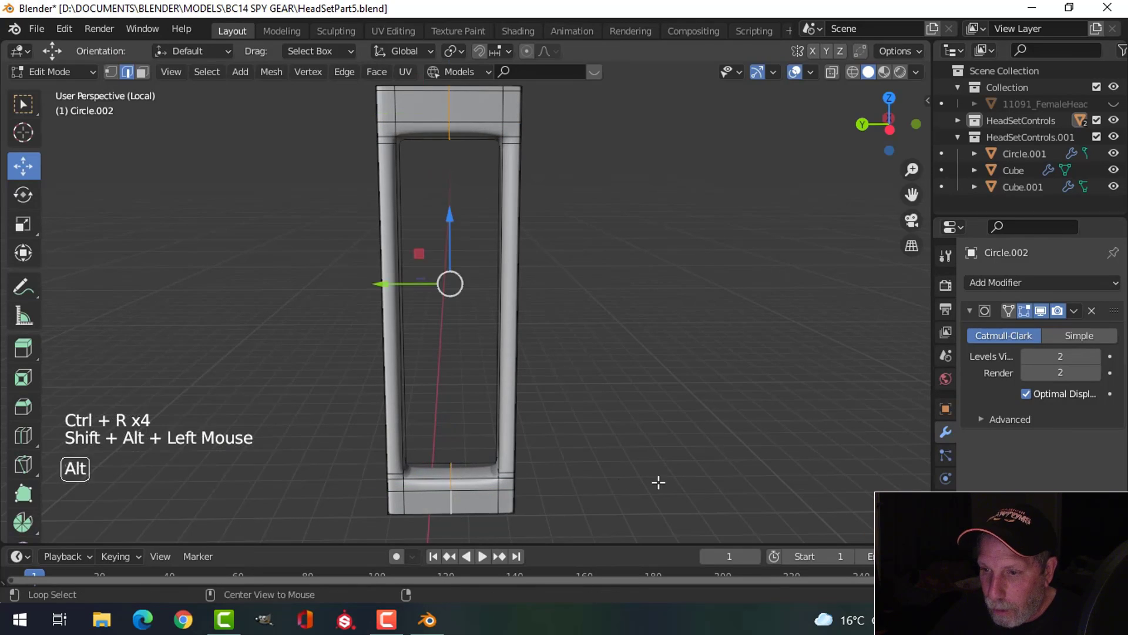
{"action": "key", "text": "ctrl+b"}
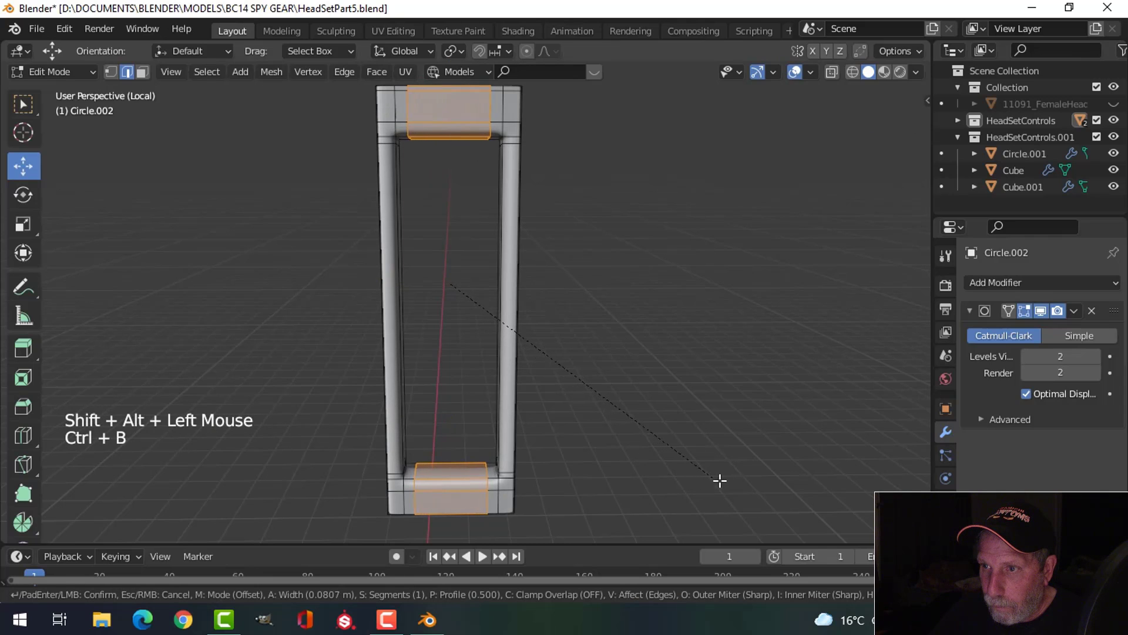
{"action": "left_click", "coordinate": [724, 481]}
- Return to Object Mode, clear the selection, and leave local view to show the slotted strip on the headset
{"action": "key", "text": "Tab"}
{"action": "scroll", "coordinate": [600, 337], "scroll_direction": "down", "scroll_amount": 4}
{"action": "key", "text": "alt+a"}
{"action": "middle_click_drag", "start_coordinate": [600, 336], "coordinate": [545, 368]}
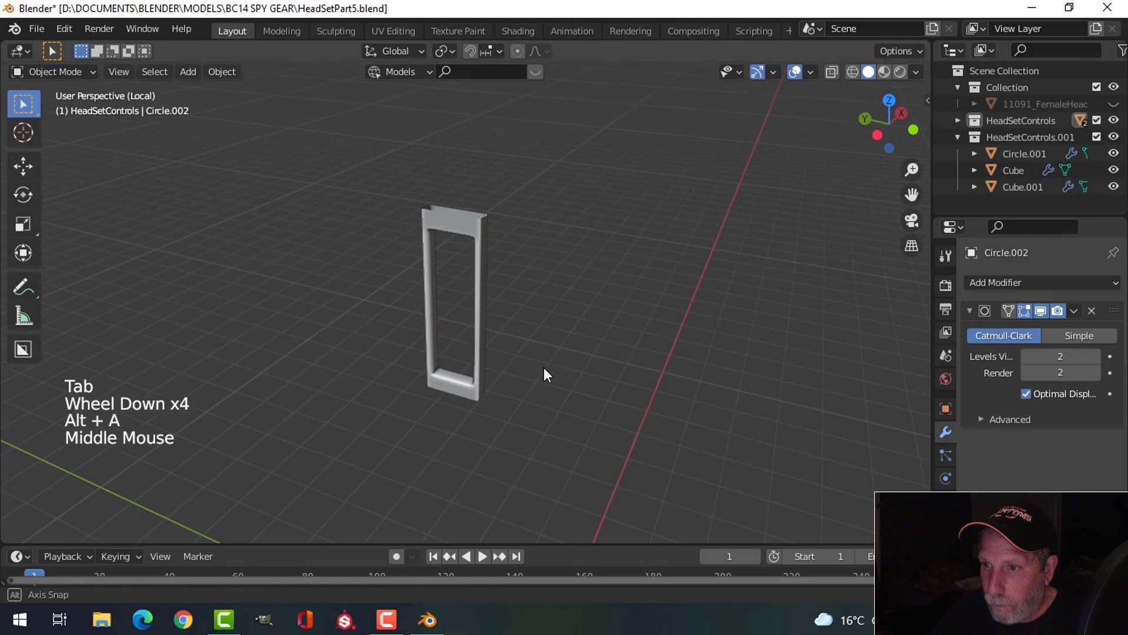
{"action": "scroll", "coordinate": [545, 345], "scroll_direction": "up", "scroll_amount": 3}
{"action": "scroll", "coordinate": [548, 349], "scroll_direction": "down", "scroll_amount": 2}
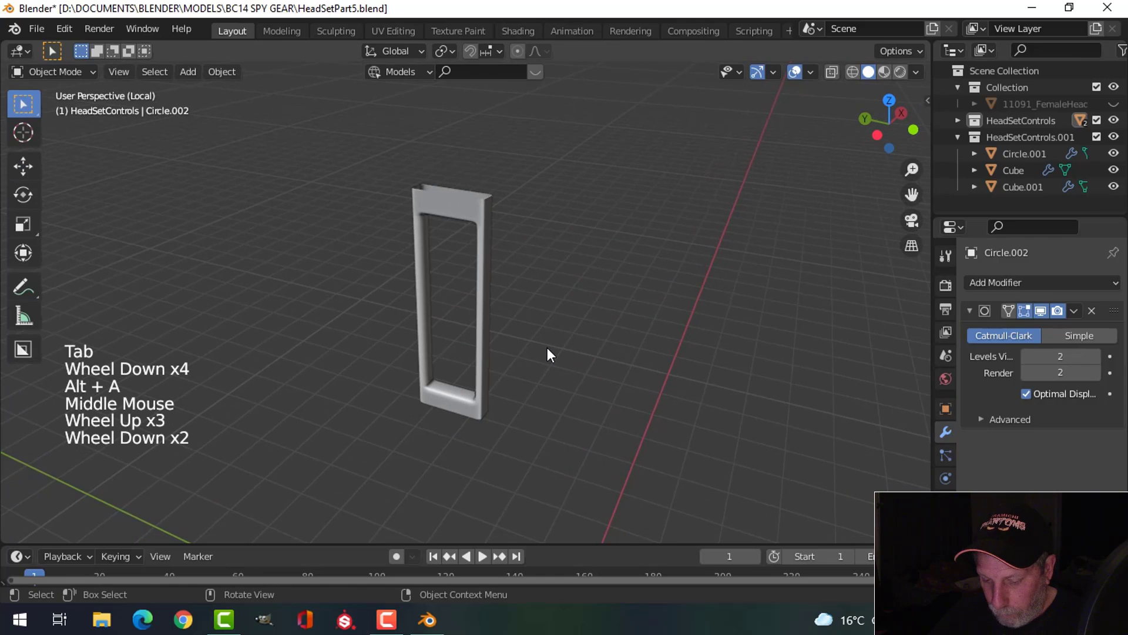
{"action": "key", "text": "slash"}
{"action": "middle_click_drag", "start_coordinate": [521, 336], "coordinate": [544, 315]}
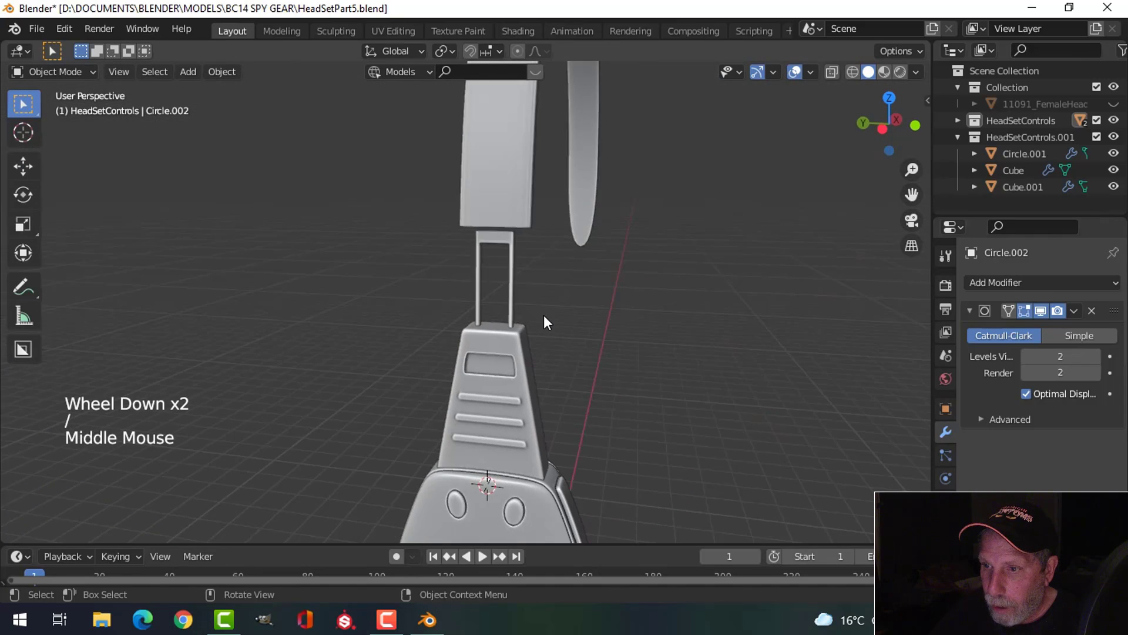
- Select the slotted strip and examine its fit between the upper band and the ear clip
{"action": "scroll", "coordinate": [535, 311], "scroll_direction": "up", "scroll_amount": 2}
{"action": "key", "text": "alt+a"}
{"action": "left_click", "coordinate": [511, 207]}
{"action": "scroll", "coordinate": [552, 272], "scroll_direction": "down", "scroll_amount": 1}
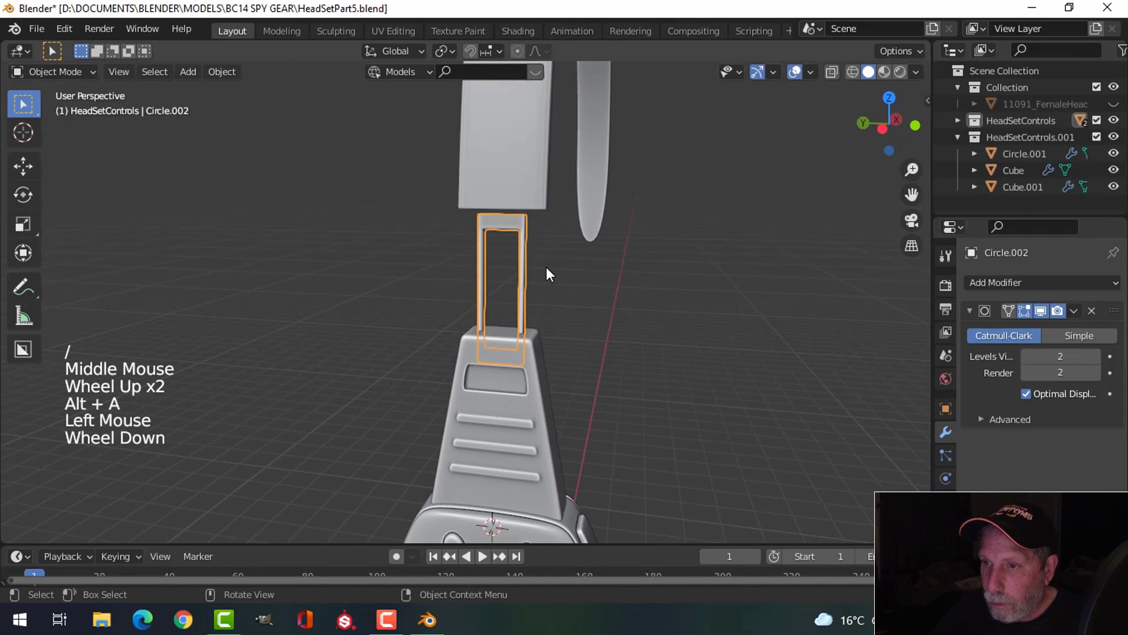
{"action": "middle_click_drag", "start_coordinate": [566, 274], "coordinate": [498, 248]}
{"action": "scroll", "coordinate": [475, 291], "scroll_direction": "down", "scroll_amount": 2}
{"action": "mouse_move", "coordinate": [436, 309]}
{"action": "middle_mouse_down"}
{"action": "mouse_move", "coordinate": [415, 313]}
{"action": "mouse_move", "coordinate": [492, 308]}
{"action": "mouse_move", "coordinate": [453, 313]}
{"action": "middle_mouse_up"}
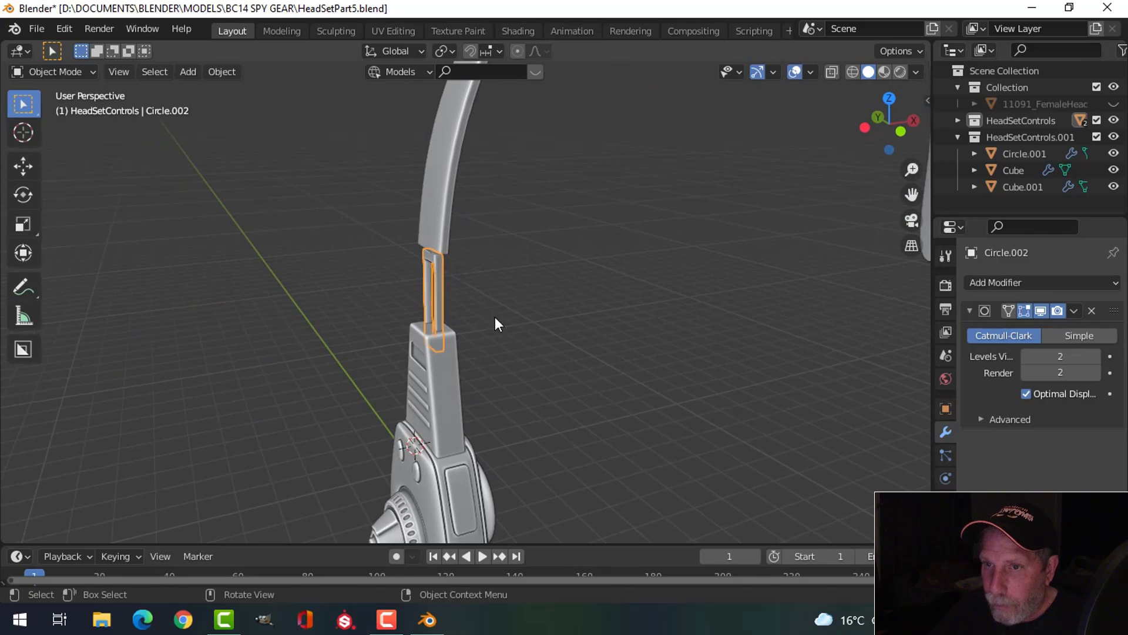
- Raise the slotted strip about 0.06 m along global Z
{"action": "key", "text": "g"}
{"action": "key", "text": "z"}
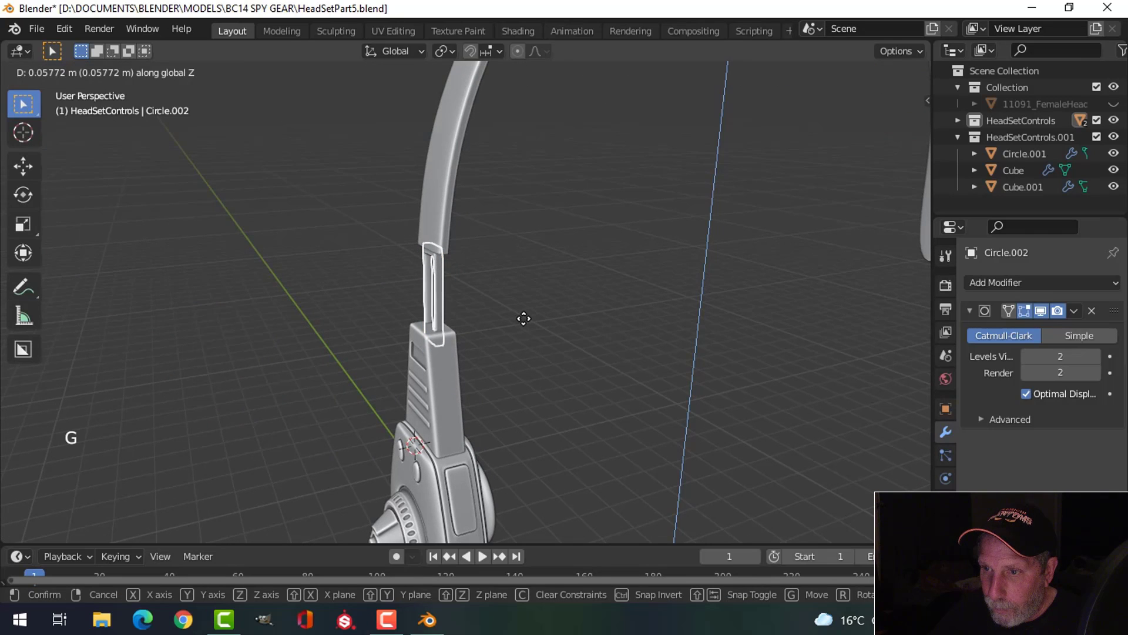
{"action": "left_click", "coordinate": [523, 314]}
- Scale the strip's entire mesh to about 0.79 along Z, return to Object Mode, and clear the selection
{"action": "middle_click_drag", "start_coordinate": [523, 315], "coordinate": [571, 335]}
{"action": "scroll", "coordinate": [581, 318], "scroll_direction": "up", "scroll_amount": 2}
{"action": "key", "text": "Tab"}
{"action": "key", "text": "a"}
{"action": "middle_click_drag", "start_coordinate": [571, 335], "coordinate": [569, 341]}
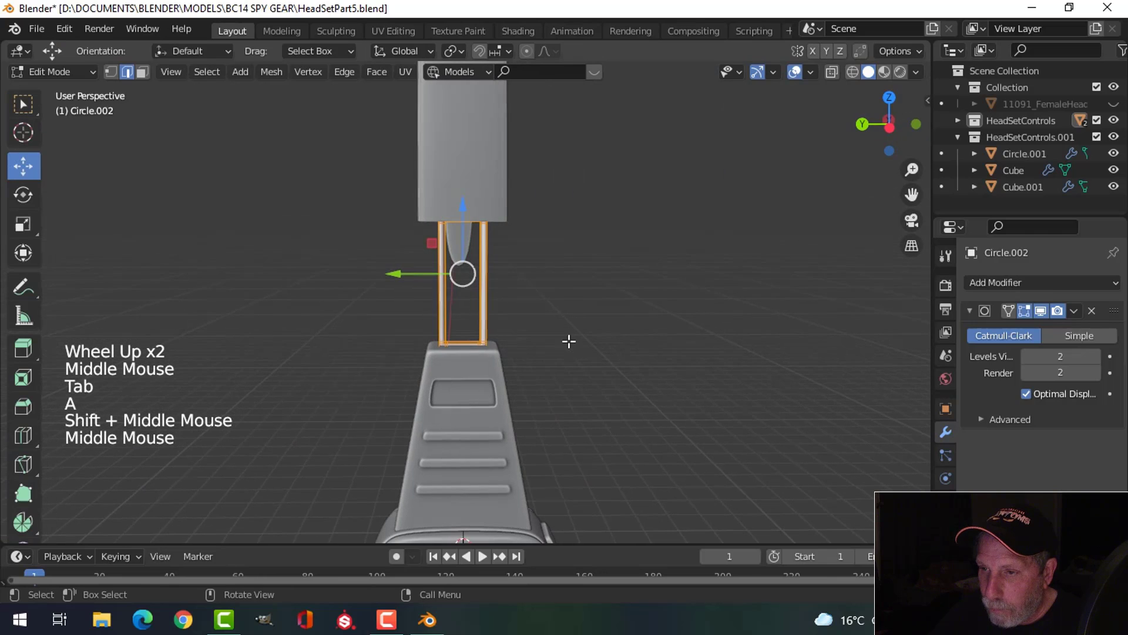
{"action": "key", "text": "s"}
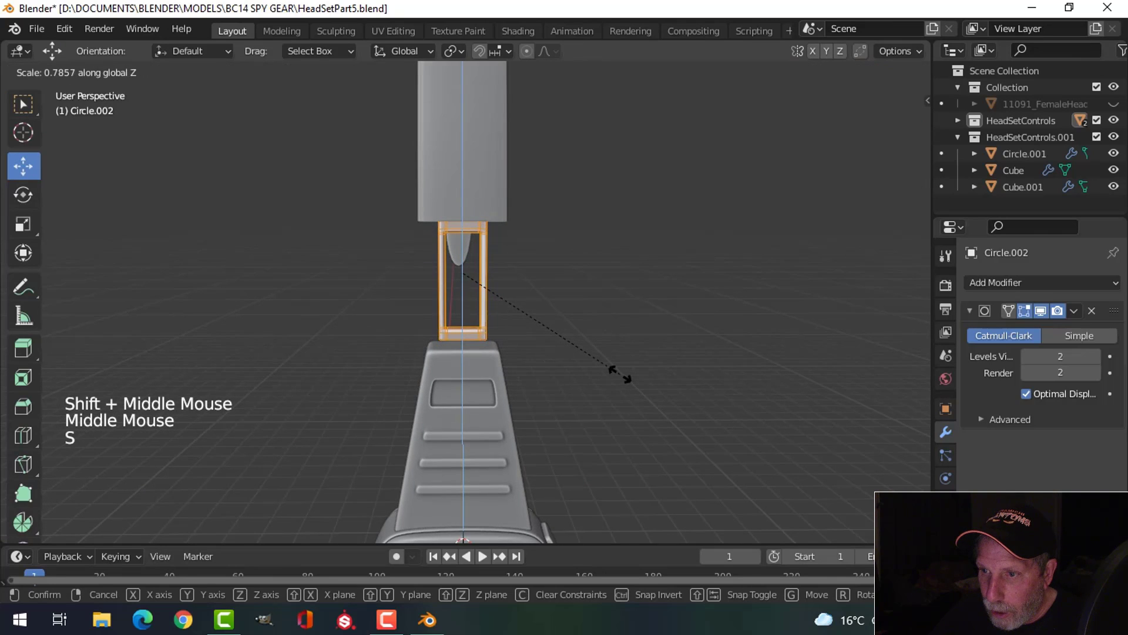
{"action": "left_click", "coordinate": [619, 372]}
{"action": "key", "text": "alt+a"}
{"action": "key", "text": "Tab"}
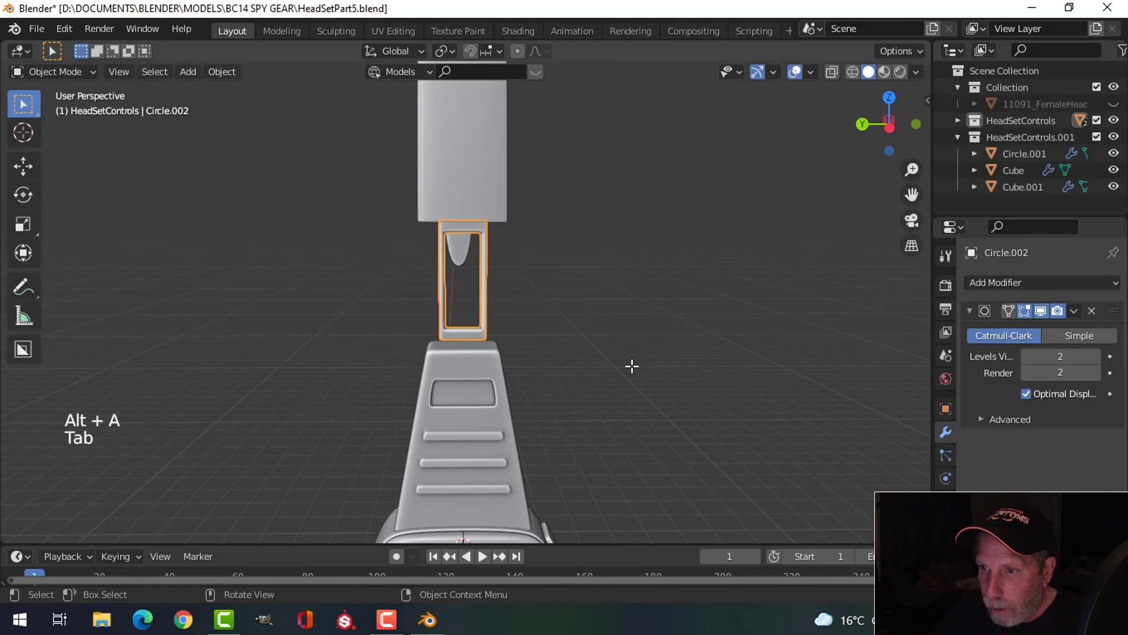
{"action": "key", "text": "alt+a"}
- In a left wireframe view, select the edges at the strip's lower end and move them down into the ear clip
{"action": "scroll", "coordinate": [630, 365], "scroll_direction": "down", "scroll_amount": 3}
{"action": "middle_click_drag", "start_coordinate": [632, 366], "coordinate": [590, 379]}
{"action": "scroll", "coordinate": [471, 372], "scroll_direction": "up", "scroll_amount": 3}
{"action": "left_click", "coordinate": [464, 325]}
{"action": "key", "text": "Tab"}
{"action": "scroll", "coordinate": [482, 378], "scroll_direction": "up", "scroll_amount": 3}
{"action": "key", "text": "ctrl+KP_3"}
{"action": "key", "text": "z"}
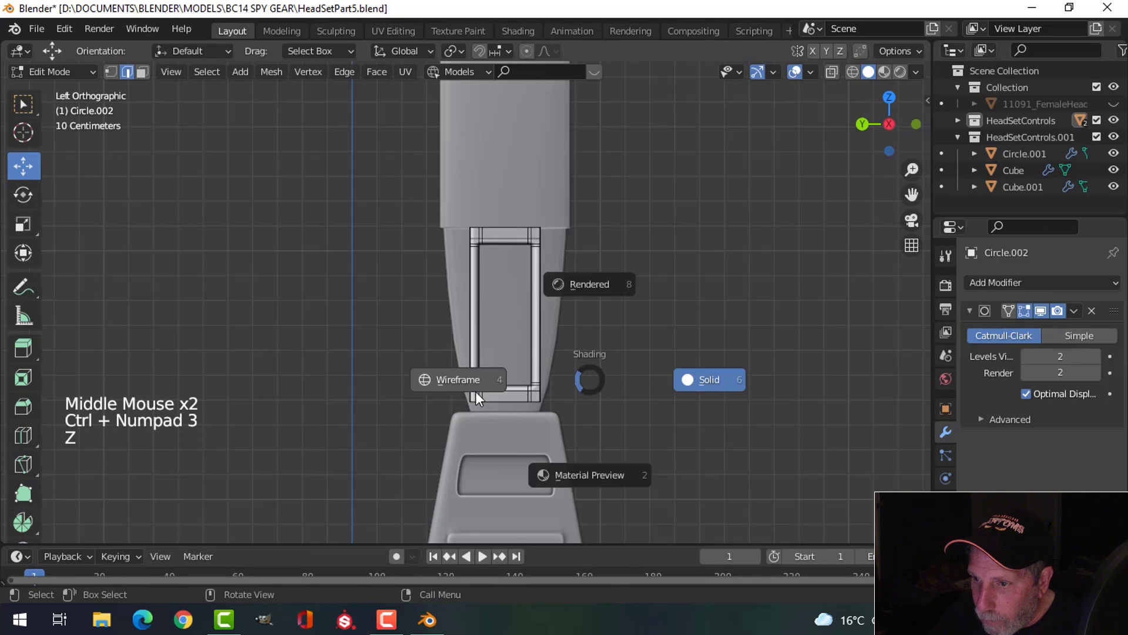
{"action": "scroll", "coordinate": [637, 468], "scroll_direction": "up", "scroll_amount": 3}
{"action": "key", "text": "b"}
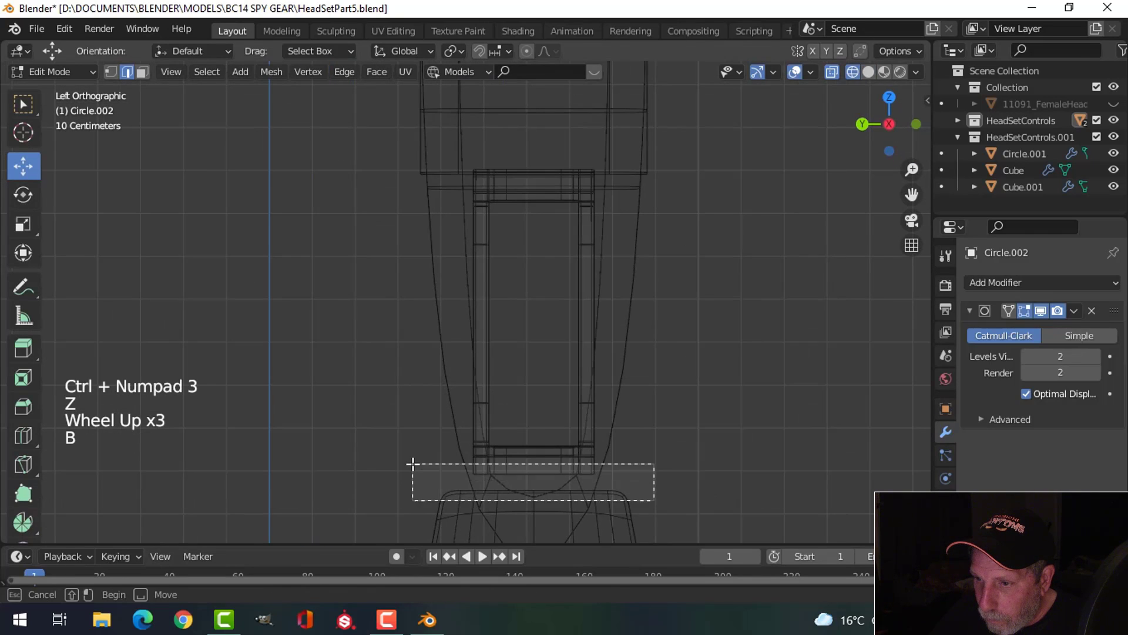
{"action": "left_click_drag", "start_coordinate": [413, 464], "coordinate": [412, 463]}
{"action": "middle_click_drag", "start_coordinate": [551, 413], "coordinate": [525, 339], "text": "shift"}
{"action": "left_click_drag", "start_coordinate": [512, 339], "coordinate": [509, 369]}
{"action": "key", "text": "alt+a"}
- Move the edges at the strip's upper end up about 0.04 m into the headband
{"action": "middle_click_drag", "start_coordinate": [417, 86], "coordinate": [409, 191], "text": "shift"}
{"action": "key", "text": "b"}
{"action": "left_click_drag", "start_coordinate": [385, 168], "coordinate": [571, 208]}
{"action": "left_click_drag", "start_coordinate": [497, 172], "coordinate": [498, 154]}
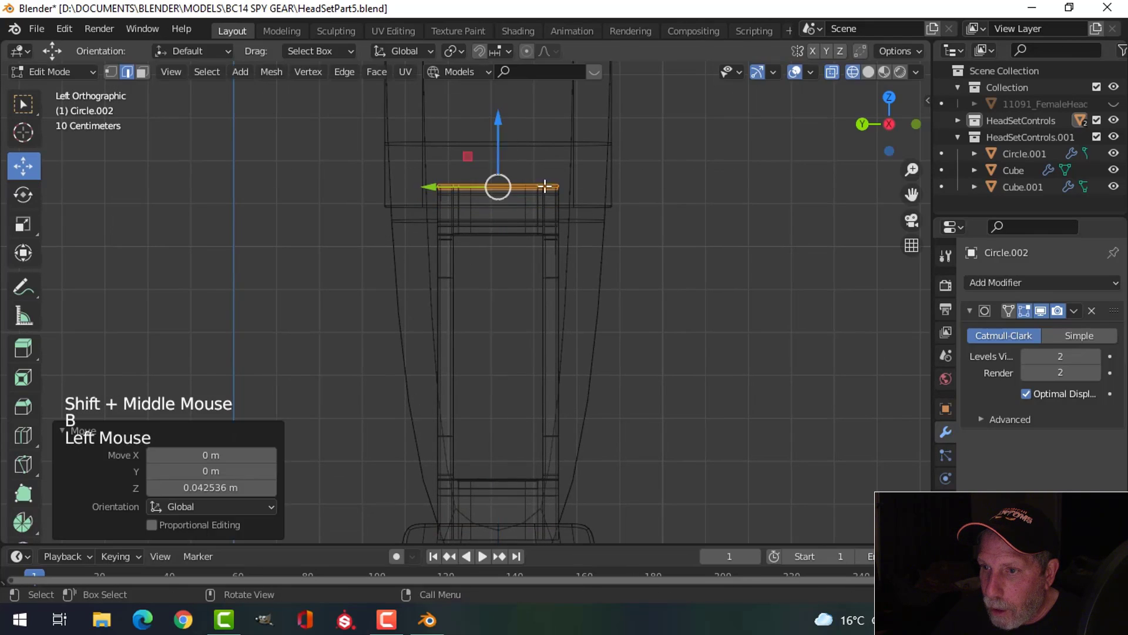
{"action": "key", "text": "alt+a"}
- Narrow the strip's slot by scaling its inner edges to about 0.69 along Y, and return to solid shading and Object Mode
{"action": "scroll", "coordinate": [523, 262], "scroll_direction": "down", "scroll_amount": 1}
{"action": "key", "text": "b"}
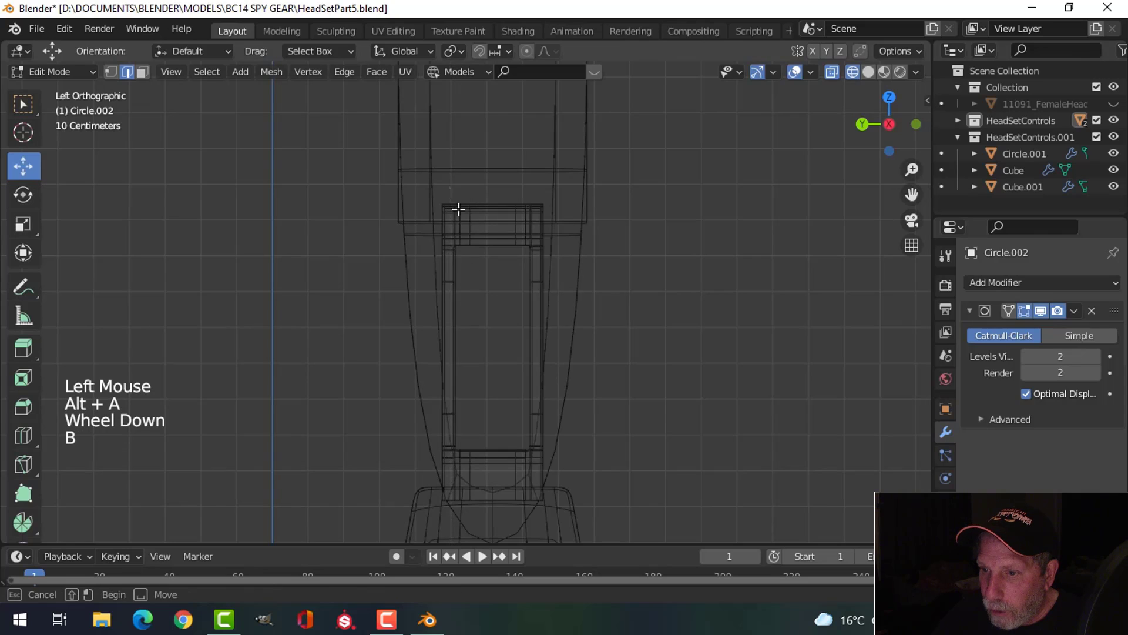
{"action": "left_click_drag", "start_coordinate": [511, 440], "coordinate": [537, 466]}
{"action": "scroll", "coordinate": [640, 380], "scroll_direction": "up", "scroll_amount": 1}
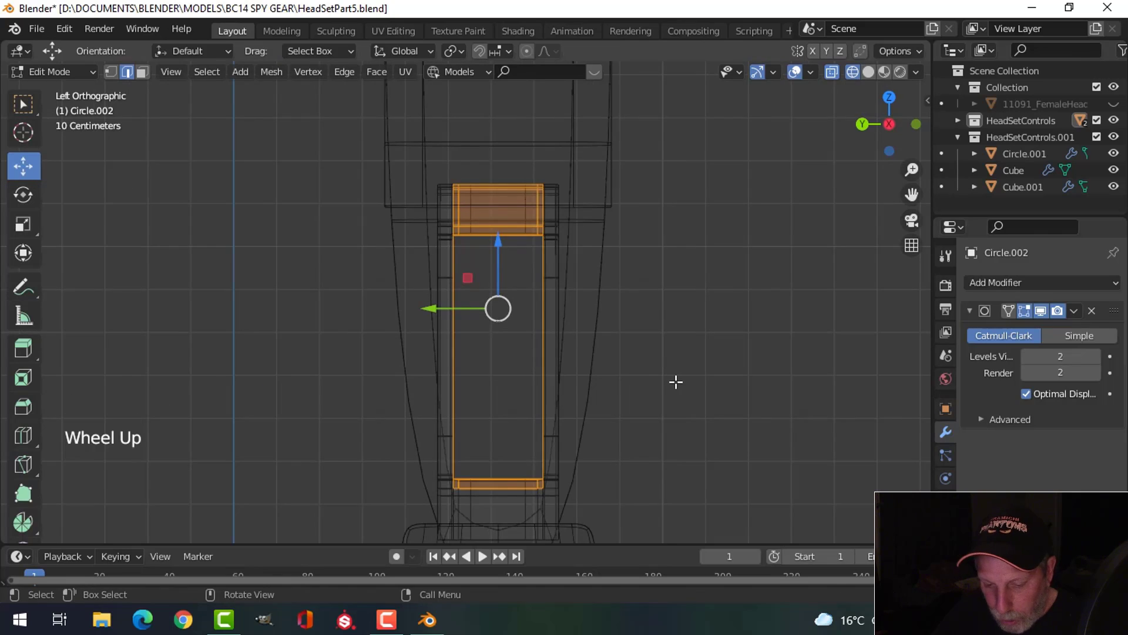
{"action": "key", "text": "s"}
{"action": "key", "text": "y"}
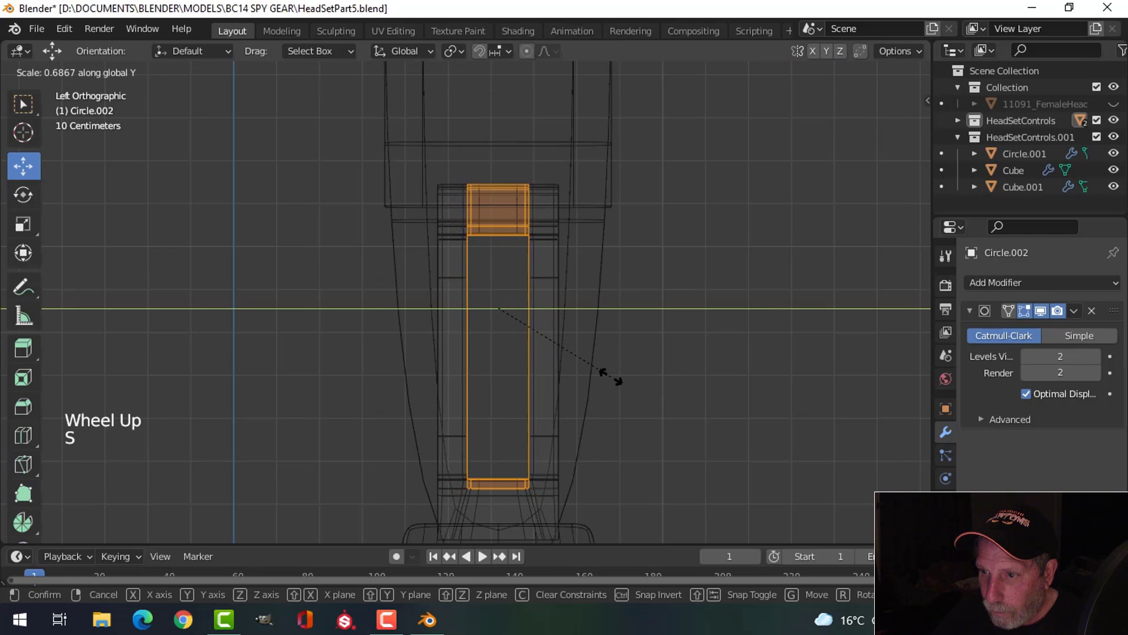
{"action": "left_click", "coordinate": [611, 376]}
{"action": "key", "text": "alt+a"}
{"action": "key", "text": "z"}
{"action": "left_click", "coordinate": [739, 372]}
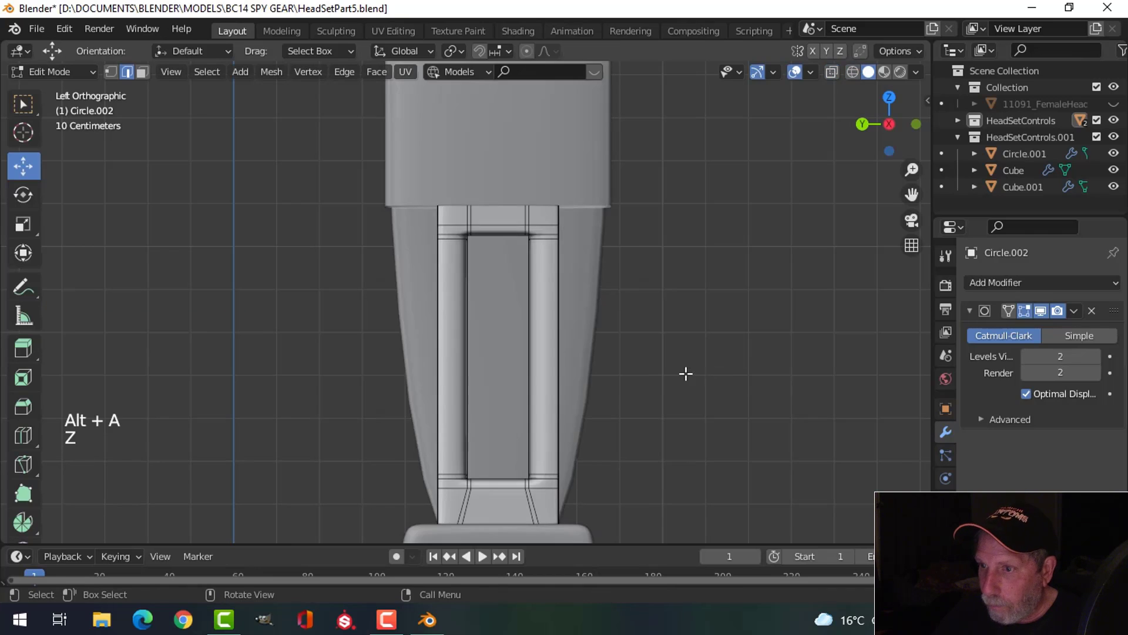
{"action": "key", "text": "Tab"}
- Examine the reshaped strip's alignment with the headband and ear clip from the front and the side
{"action": "scroll", "coordinate": [681, 374], "scroll_direction": "down", "scroll_amount": 3}
{"action": "key", "text": "alt+a"}
{"action": "middle_click_drag", "start_coordinate": [679, 376], "coordinate": [521, 386]}
{"action": "scroll", "coordinate": [620, 390], "scroll_direction": "down", "scroll_amount": 3}
{"action": "scroll", "coordinate": [503, 382], "scroll_direction": "up", "scroll_amount": 3}
{"action": "left_click", "coordinate": [414, 372]}
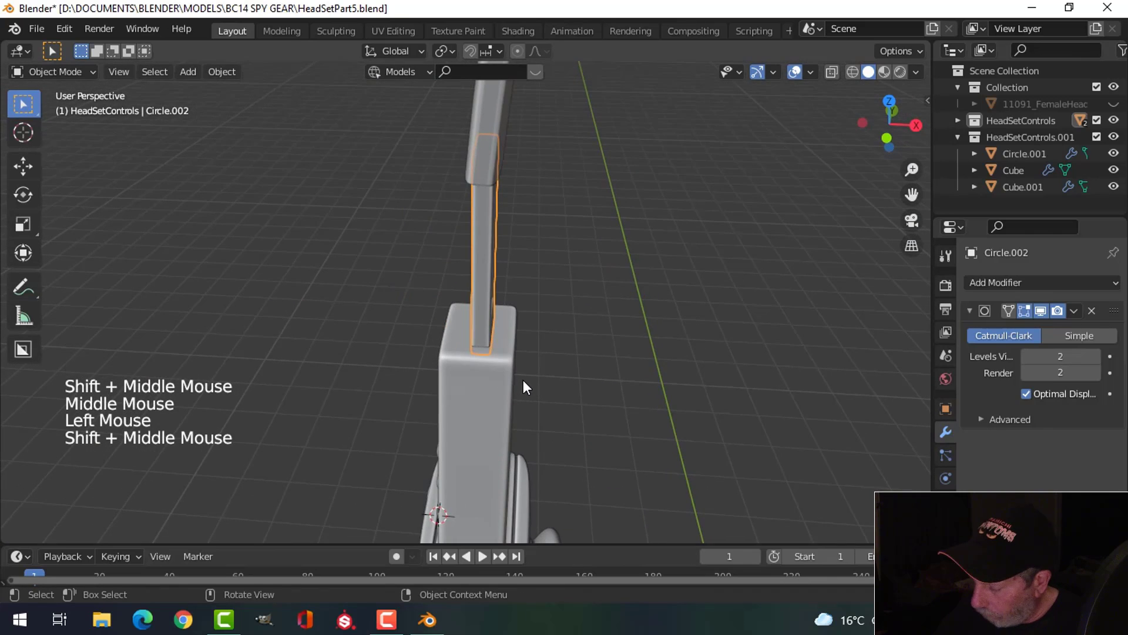
{"action": "key", "text": "KP_1"}
{"action": "scroll", "coordinate": [523, 381], "scroll_direction": "up", "scroll_amount": 2}
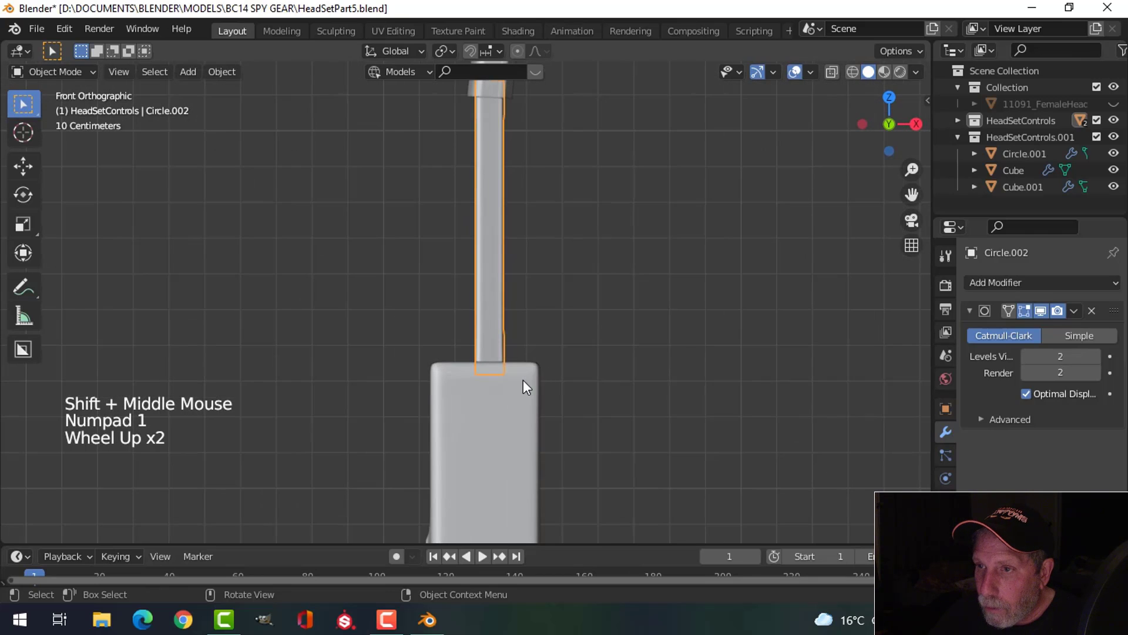
{"action": "scroll", "coordinate": [524, 381], "scroll_direction": "down", "scroll_amount": 5}
{"action": "key", "text": "alt+a"}
{"action": "scroll", "coordinate": [523, 381], "scroll_direction": "down", "scroll_amount": 2}
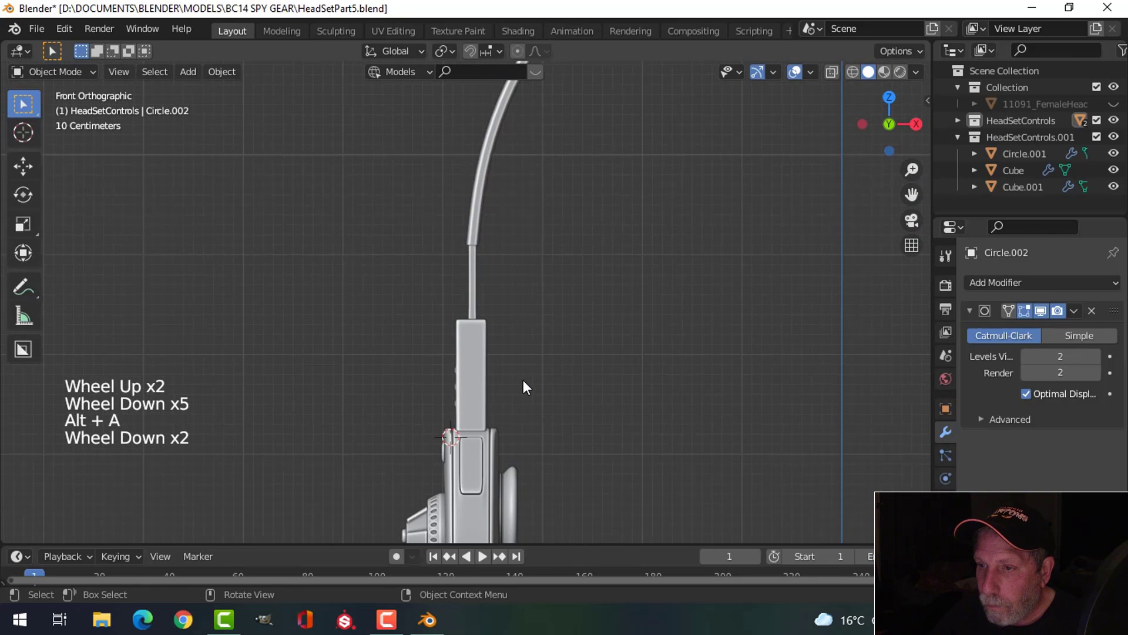
{"action": "scroll", "coordinate": [523, 388], "scroll_direction": "down", "scroll_amount": 2}
{"action": "middle_click_drag", "start_coordinate": [501, 387], "coordinate": [490, 225]}
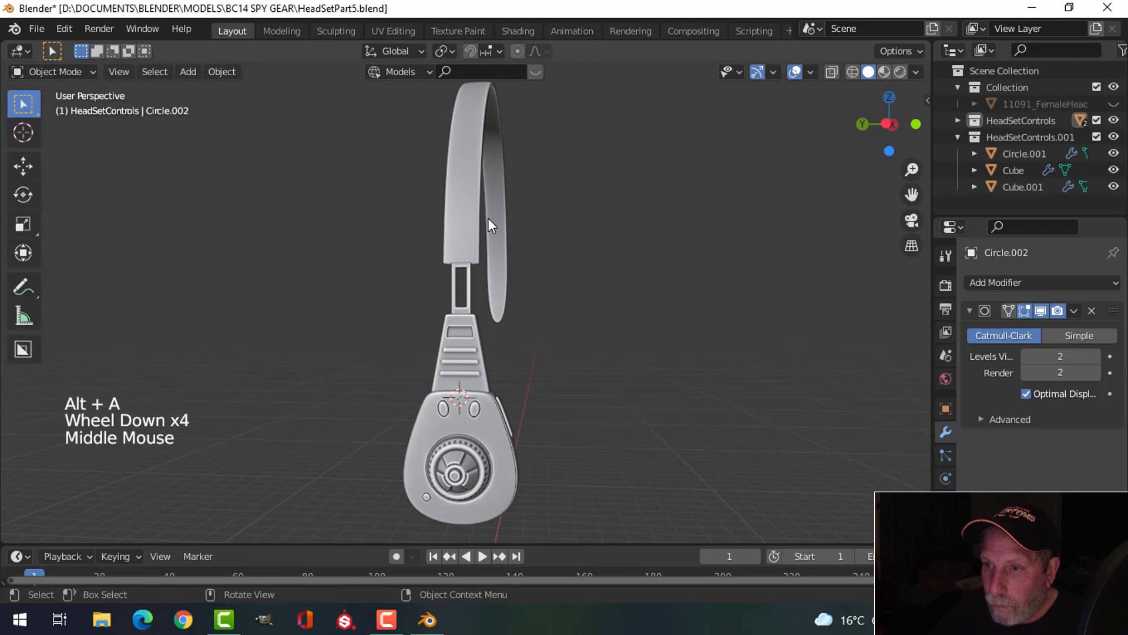
- Try lowering the headband slightly along Z over the strip's upper end
{"action": "scroll", "coordinate": [538, 259], "scroll_direction": "down", "scroll_amount": 3}
{"action": "middle_click_drag", "start_coordinate": [564, 282], "coordinate": [536, 457]}
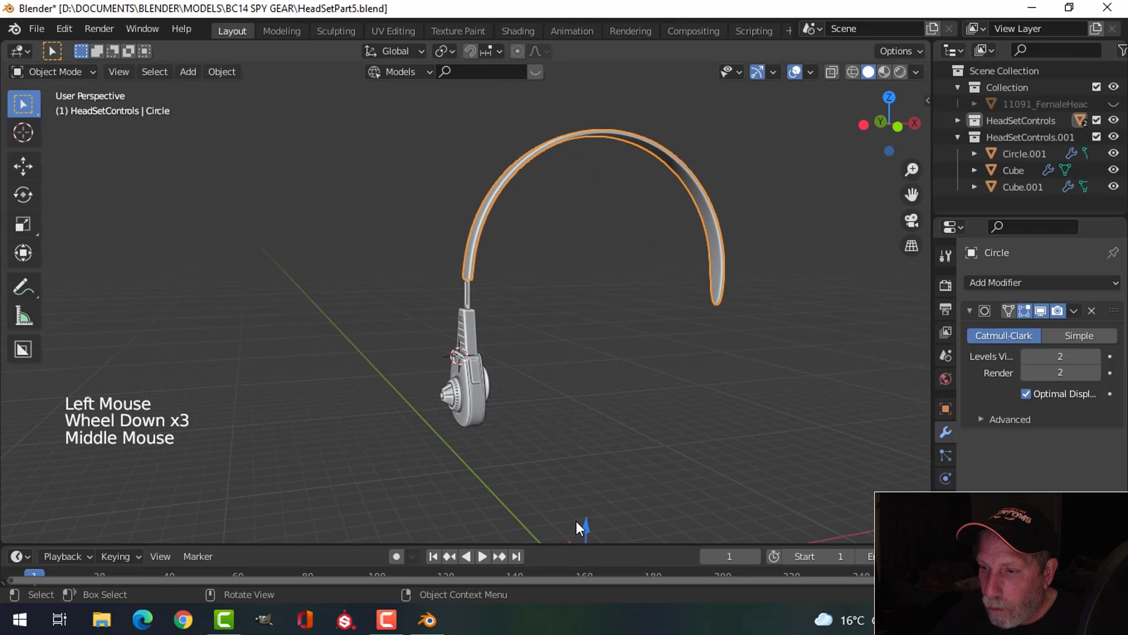
{"action": "left_click_drag", "start_coordinate": [588, 521], "coordinate": [588, 533]}
{"action": "key", "text": "alt+a"}
{"action": "scroll", "coordinate": [492, 389], "scroll_direction": "up", "scroll_amount": 1}
{"action": "scroll", "coordinate": [530, 323], "scroll_direction": "up", "scroll_amount": 1}
{"action": "mouse_move", "coordinate": [492, 389]}
{"action": "middle_mouse_down"}
{"action": "mouse_move", "coordinate": [530, 323]}
{"action": "mouse_move", "coordinate": [492, 371]}
{"action": "middle_mouse_up"}
{"action": "scroll", "coordinate": [514, 319], "scroll_direction": "up", "scroll_amount": 2}
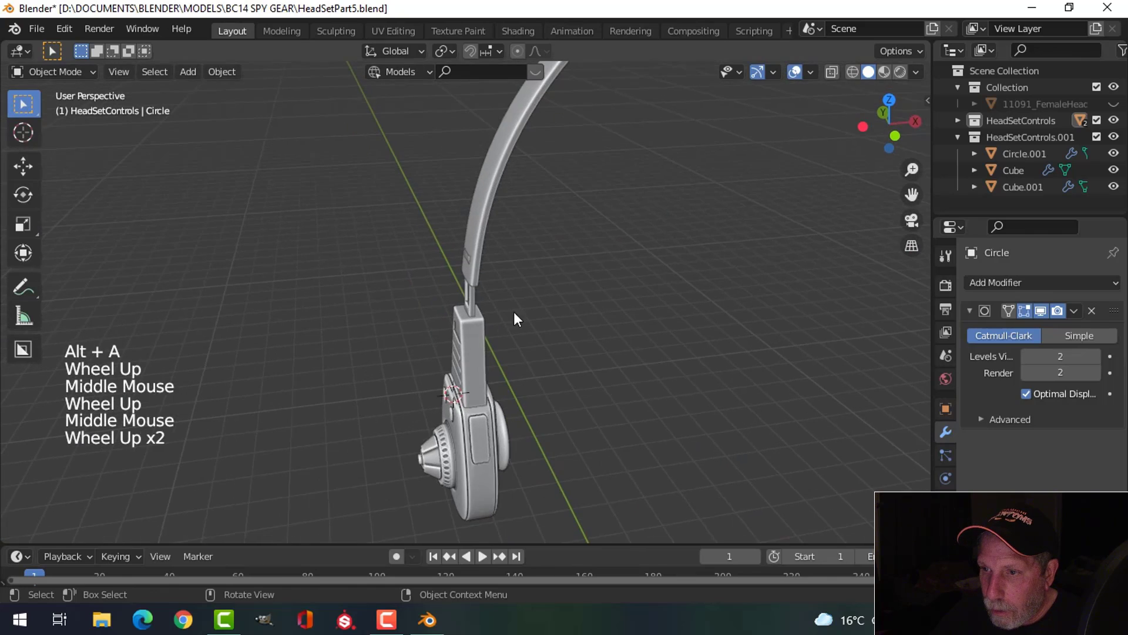
{"action": "middle_click_drag", "start_coordinate": [514, 312], "coordinate": [515, 353], "text": "shift"}
{"action": "middle_click_drag", "start_coordinate": [514, 353], "coordinate": [619, 366]}
- Undo the headband's downward move and clear the selection
{"action": "left_click", "coordinate": [444, 319]}
{"action": "scroll", "coordinate": [468, 386], "scroll_direction": "up", "scroll_amount": 3}
{"action": "scroll", "coordinate": [468, 386], "scroll_direction": "down", "scroll_amount": 3}
{"action": "key", "text": "ctrl+z"}
{"action": "key", "text": "ctrl+z"}
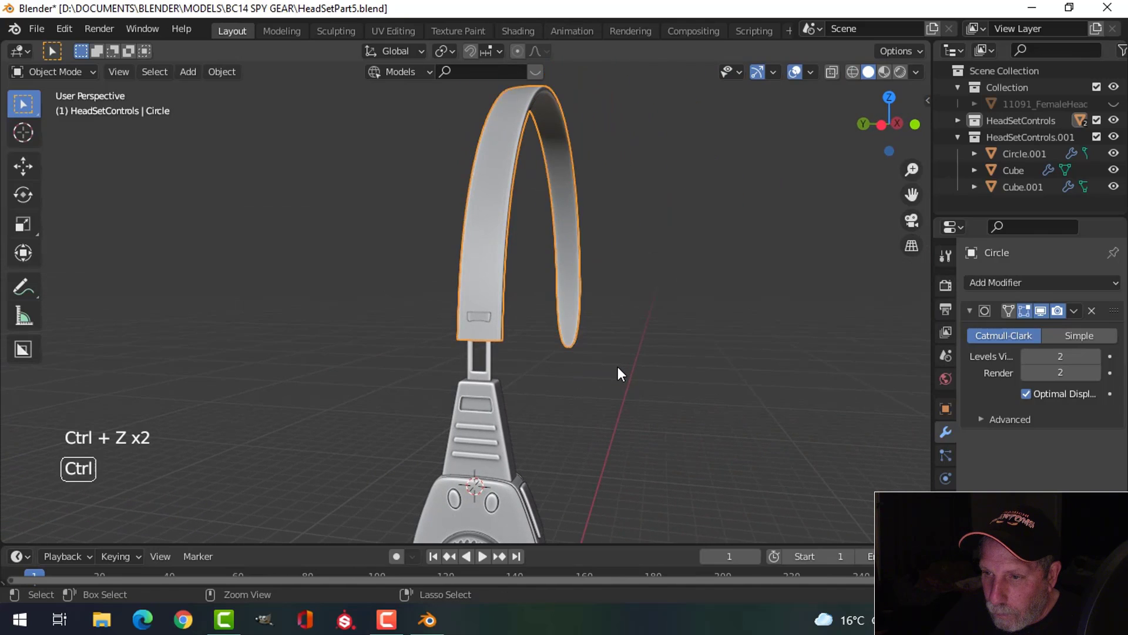
{"action": "key", "text": "ctrl+z"}
{"action": "key", "text": "alt+a"}
- Select the slotted strip and lower it about 0.44 m along Z so it sinks partly into the ear clip
{"action": "scroll", "coordinate": [559, 382], "scroll_direction": "down", "scroll_amount": 3}
{"action": "middle_click_drag", "start_coordinate": [547, 385], "coordinate": [551, 360]}
{"action": "scroll", "coordinate": [545, 377], "scroll_direction": "up", "scroll_amount": 3}
{"action": "middle_click_drag", "start_coordinate": [551, 359], "coordinate": [565, 385]}
{"action": "scroll", "coordinate": [483, 277], "scroll_direction": "up", "scroll_amount": 2}
{"action": "left_click", "coordinate": [483, 277]}
{"action": "middle_click_drag", "start_coordinate": [564, 385], "coordinate": [587, 383]}
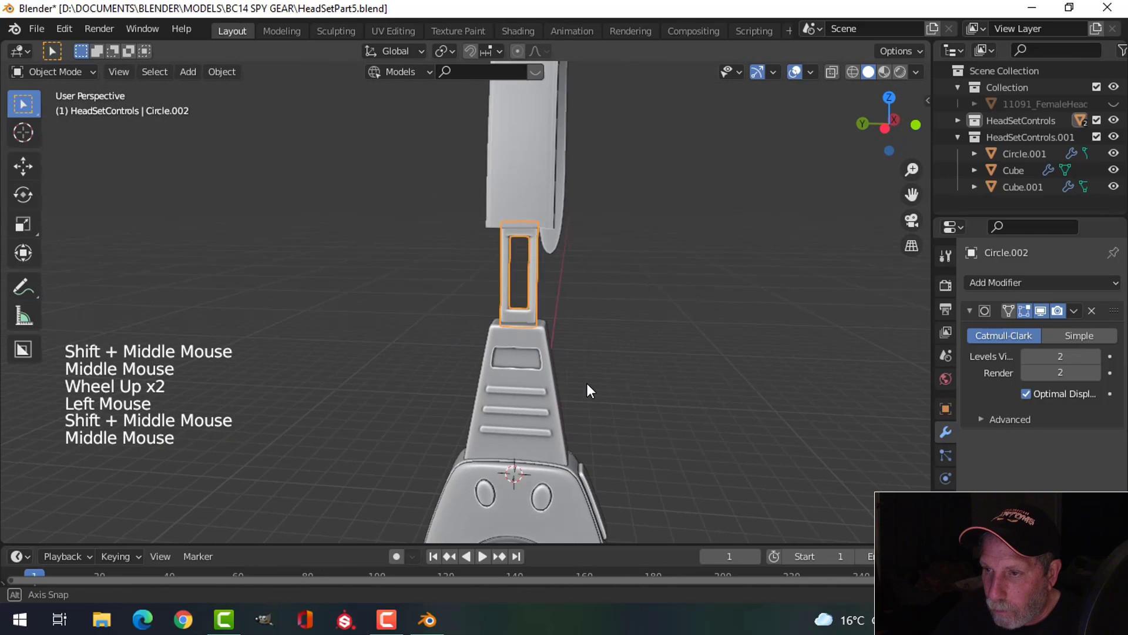
{"action": "key", "text": "g"}
{"action": "key", "text": "z"}
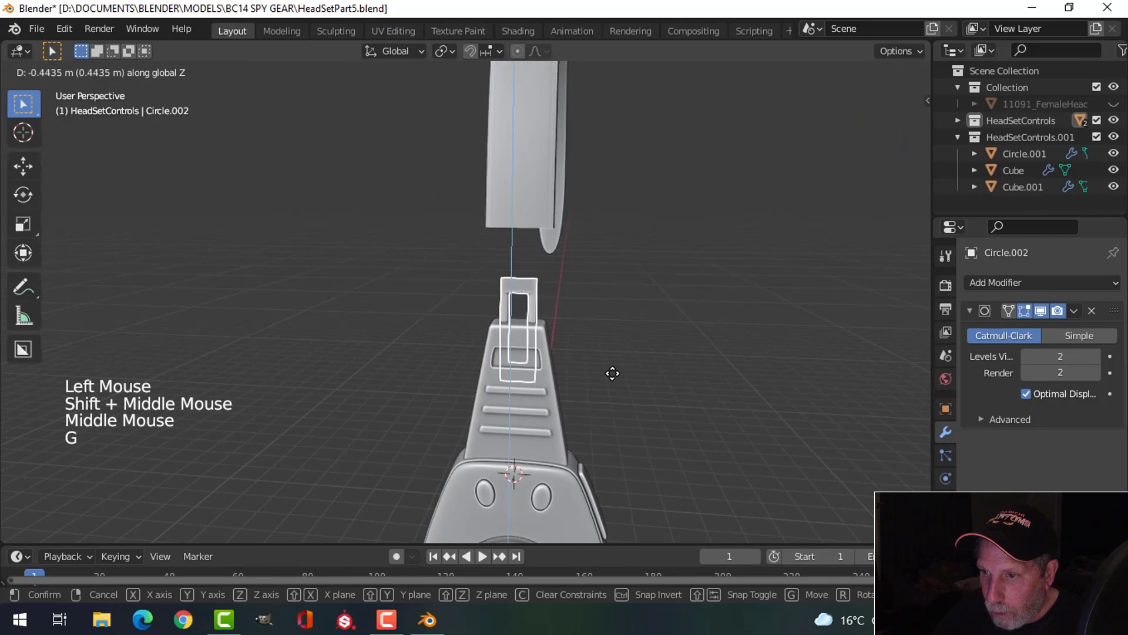
{"action": "left_click", "coordinate": [612, 368]}
{"action": "key", "text": "alt+a"}
- Lower the headband about 0.3 m along Z onto the strip's upper end
{"action": "middle_click_drag", "start_coordinate": [642, 368], "coordinate": [549, 239]}
{"action": "left_click", "coordinate": [549, 238]}
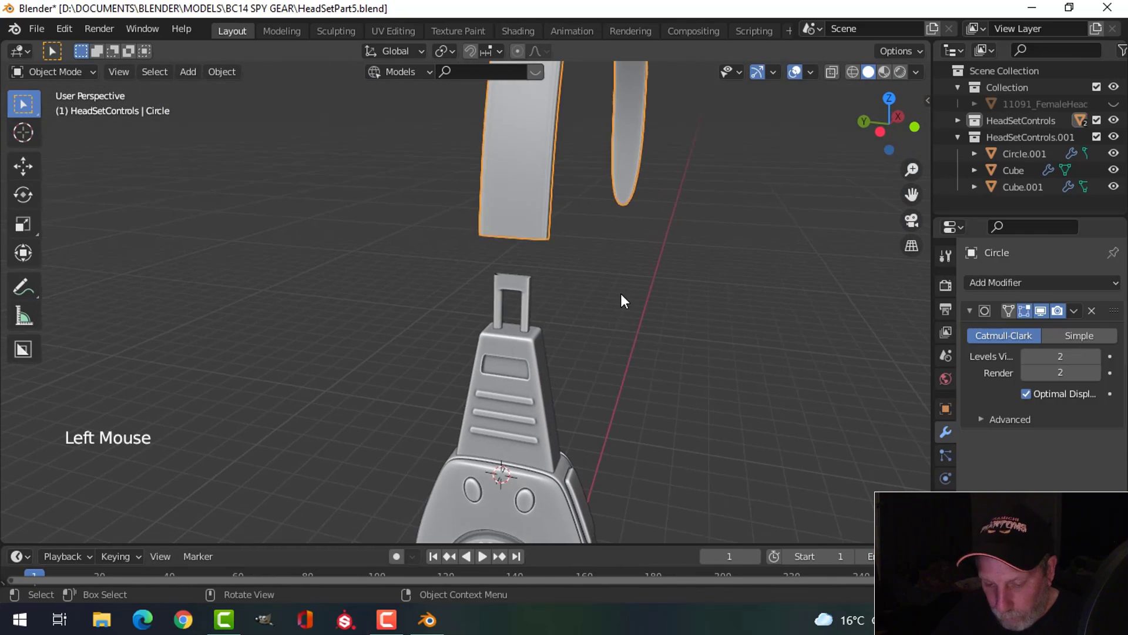
{"action": "key", "text": "g"}
{"action": "key", "text": "z"}
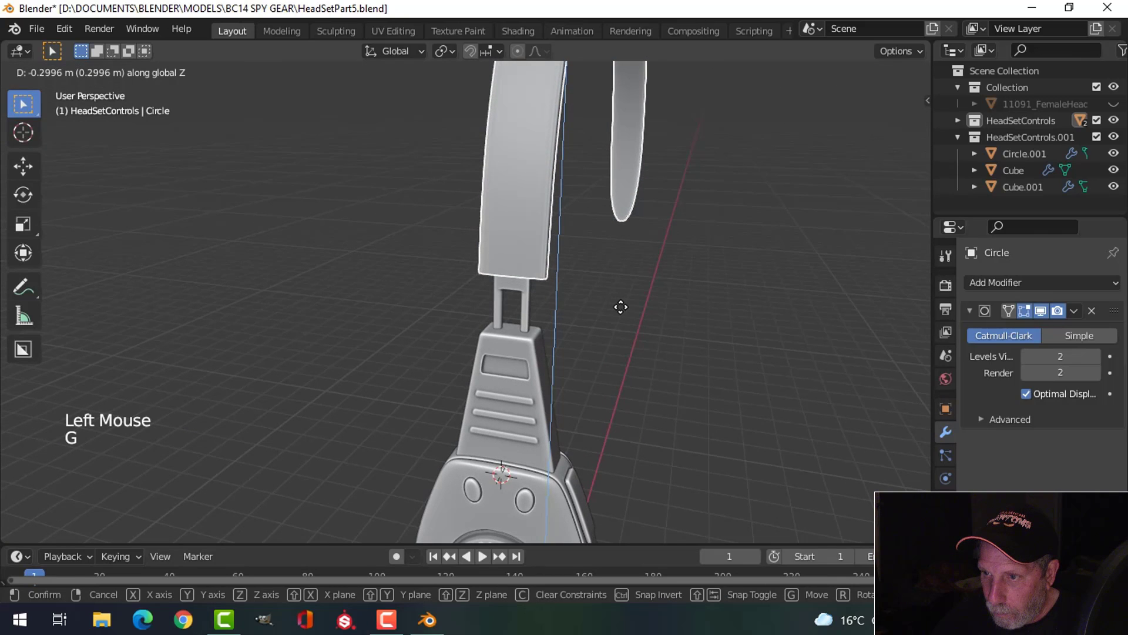
{"action": "key", "text": "alt+a"}
- Try scaling the combined meshes of the strip and headband to about 0.98 in Edit Mode
{"action": "scroll", "coordinate": [644, 305], "scroll_direction": "down", "scroll_amount": 3}
{"action": "middle_click_drag", "start_coordinate": [644, 304], "coordinate": [470, 325]}
{"action": "scroll", "coordinate": [559, 340], "scroll_direction": "down", "scroll_amount": 2}
{"action": "scroll", "coordinate": [456, 347], "scroll_direction": "up", "scroll_amount": 3}
{"action": "scroll", "coordinate": [456, 347], "scroll_direction": "up", "scroll_amount": 3}
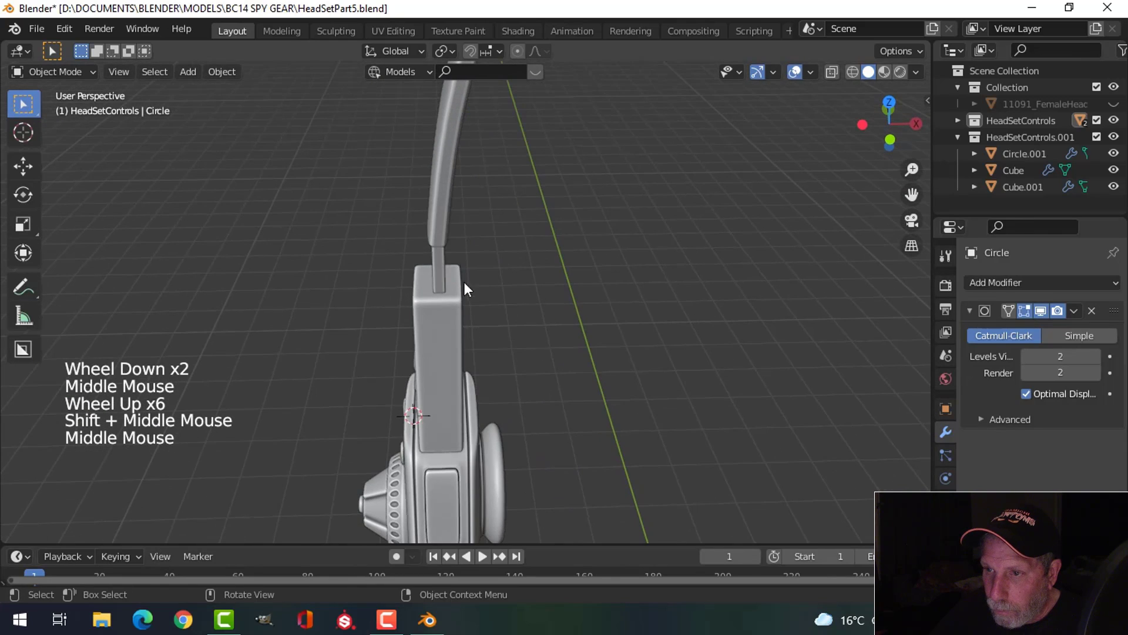
{"action": "left_click", "coordinate": [436, 276]}
{"action": "left_click", "coordinate": [443, 273], "text": "shift"}
{"action": "key", "text": "Tab"}
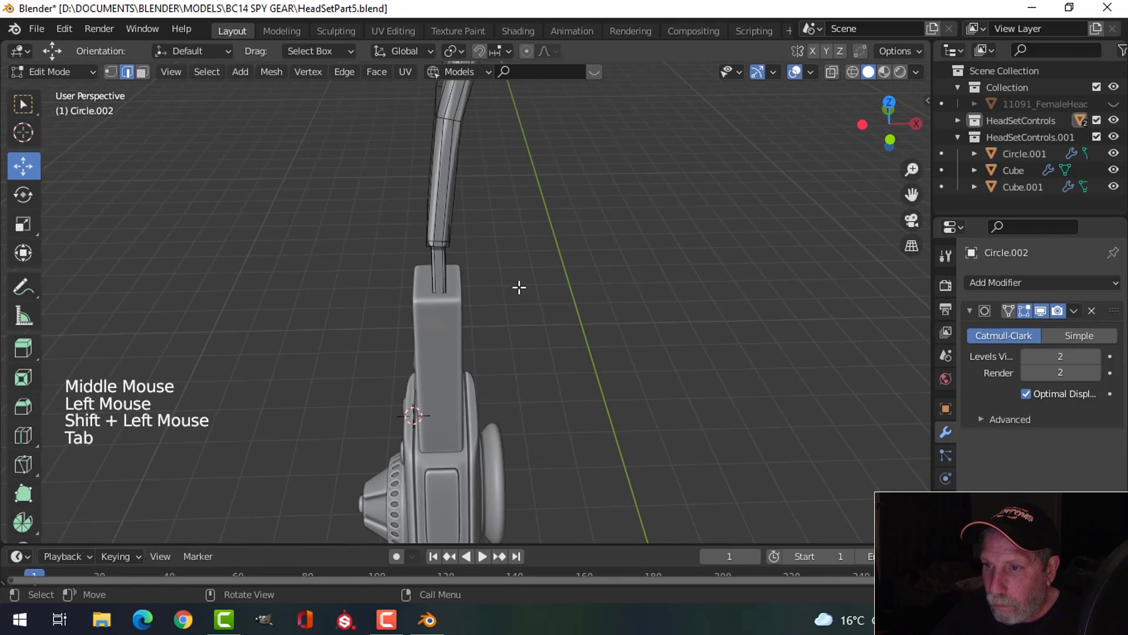
{"action": "key", "text": "a"}
{"action": "scroll", "coordinate": [523, 294], "scroll_direction": "down", "scroll_amount": 2}
{"action": "key", "text": "s"}
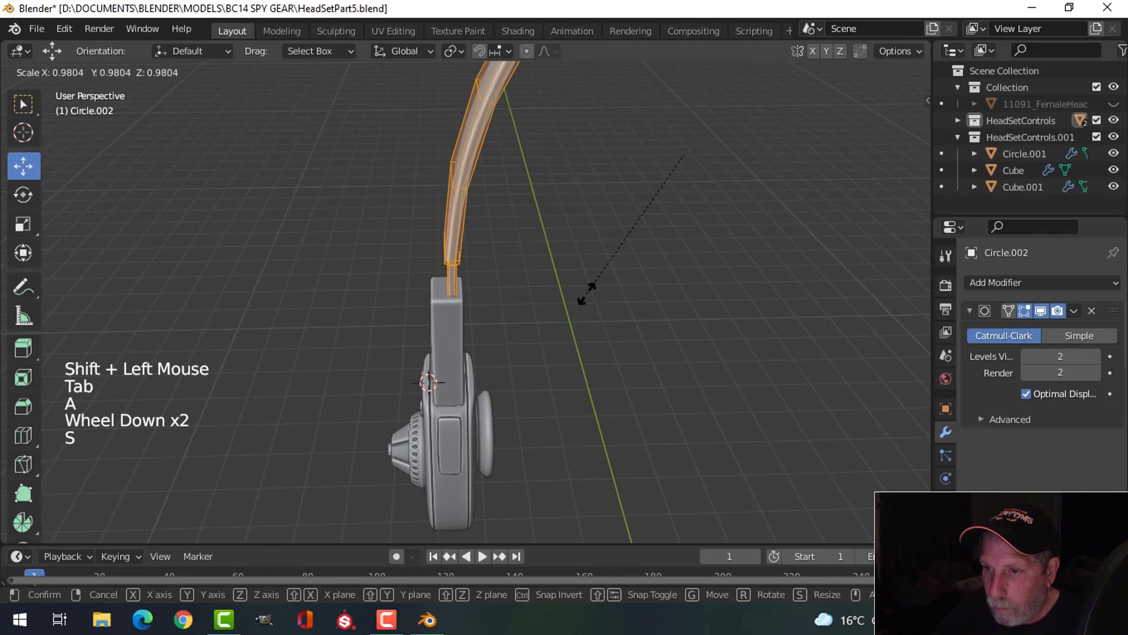
{"action": "left_click", "coordinate": [582, 301]}
{"action": "scroll", "coordinate": [587, 292], "scroll_direction": "down", "scroll_amount": 2}
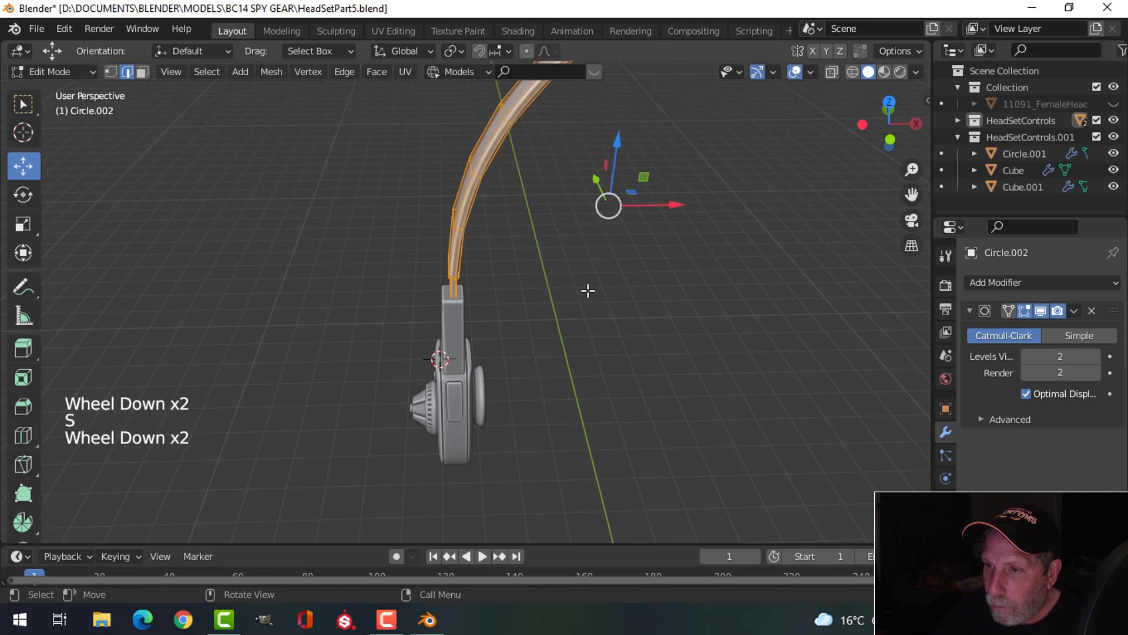
- Try thickening the strip and headband meshes with Shrink/Fatten, and check the result in Object Mode
{"action": "middle_click_drag", "start_coordinate": [586, 290], "coordinate": [580, 272]}
{"action": "key", "text": "alt+s"}
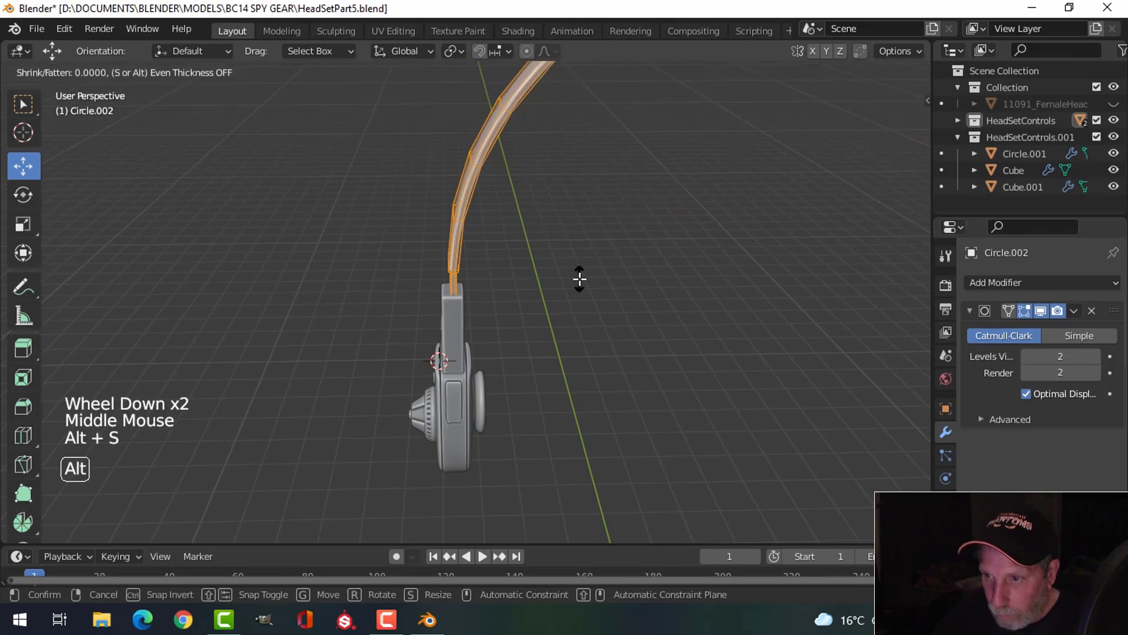
{"action": "left_click", "coordinate": [586, 261]}
{"action": "key", "text": "alt+a"}
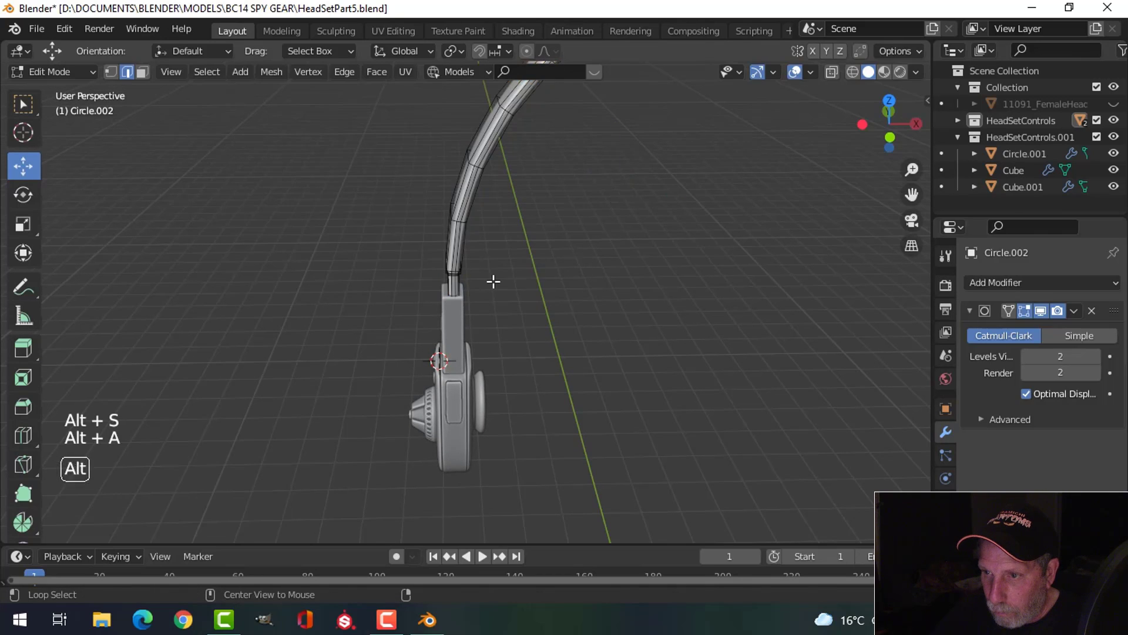
{"action": "key", "text": "Tab"}
{"action": "scroll", "coordinate": [492, 281], "scroll_direction": "down", "scroll_amount": 3}
{"action": "key", "text": "alt+a"}
{"action": "middle_click_drag", "start_coordinate": [492, 281], "coordinate": [566, 255]}
{"action": "scroll", "coordinate": [562, 300], "scroll_direction": "up", "scroll_amount": 3}
{"action": "scroll", "coordinate": [562, 295], "scroll_direction": "up", "scroll_amount": 1}
{"action": "scroll", "coordinate": [565, 255], "scroll_direction": "up", "scroll_amount": 3}
- Undo the thickening of the strip and headband, return to Object Mode, and clear the selection
{"action": "key", "text": "ctrl+z"}
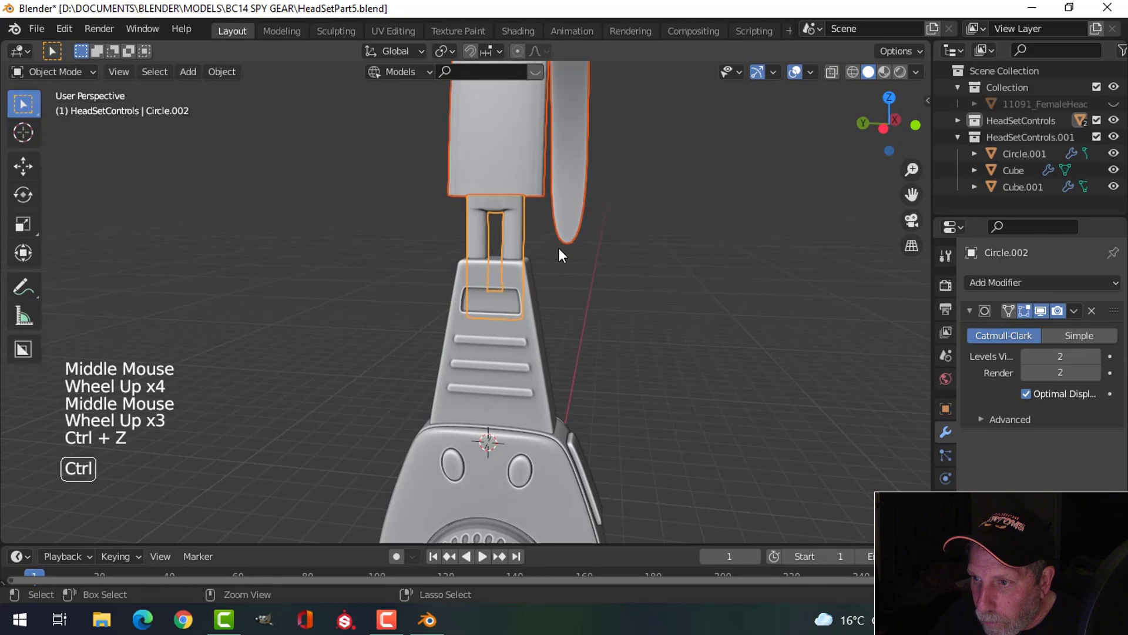
{"action": "key", "text": "ctrl+z"}
{"action": "key", "text": "ctrl+z"}
{"action": "key", "text": "ctrl+z"}
{"action": "key", "text": "alt+a"}
{"action": "key", "text": "Tab"}
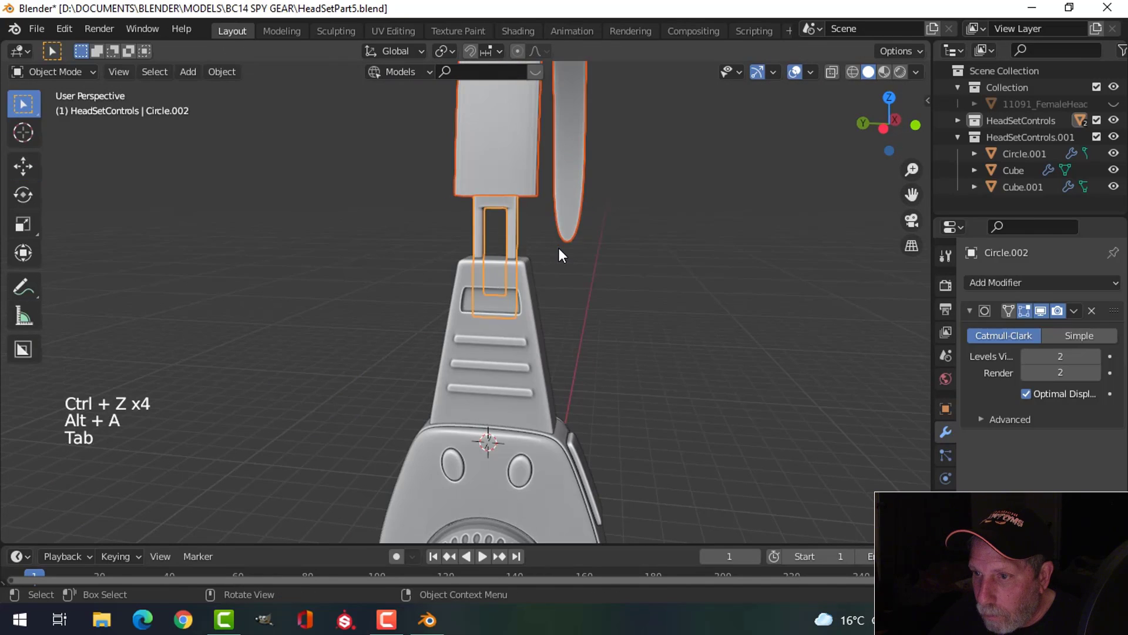
{"action": "scroll", "coordinate": [592, 323], "scroll_direction": "down", "scroll_amount": 3}
{"action": "key", "text": "alt+a"}
- Delete the headband's half opposite the ear clip, up to its top centre, in Edit Mode using a front wireframe view
{"action": "middle_click_drag", "start_coordinate": [594, 327], "coordinate": [587, 293], "text": "shift"}
{"action": "mouse_move", "coordinate": [588, 294]}
{"action": "middle_mouse_down"}
{"action": "mouse_move", "coordinate": [564, 323]}
{"action": "mouse_move", "coordinate": [614, 214]}
{"action": "mouse_move", "coordinate": [625, 272]}
{"action": "mouse_move", "coordinate": [585, 302]}
{"action": "middle_mouse_up"}
{"action": "left_click", "coordinate": [613, 213]}
{"action": "key", "text": "Tab"}
{"action": "scroll", "coordinate": [675, 277], "scroll_direction": "up", "scroll_amount": 3}
{"action": "middle_click_drag", "start_coordinate": [675, 277], "coordinate": [523, 292]}
{"action": "scroll", "coordinate": [525, 291], "scroll_direction": "down", "scroll_amount": 3}
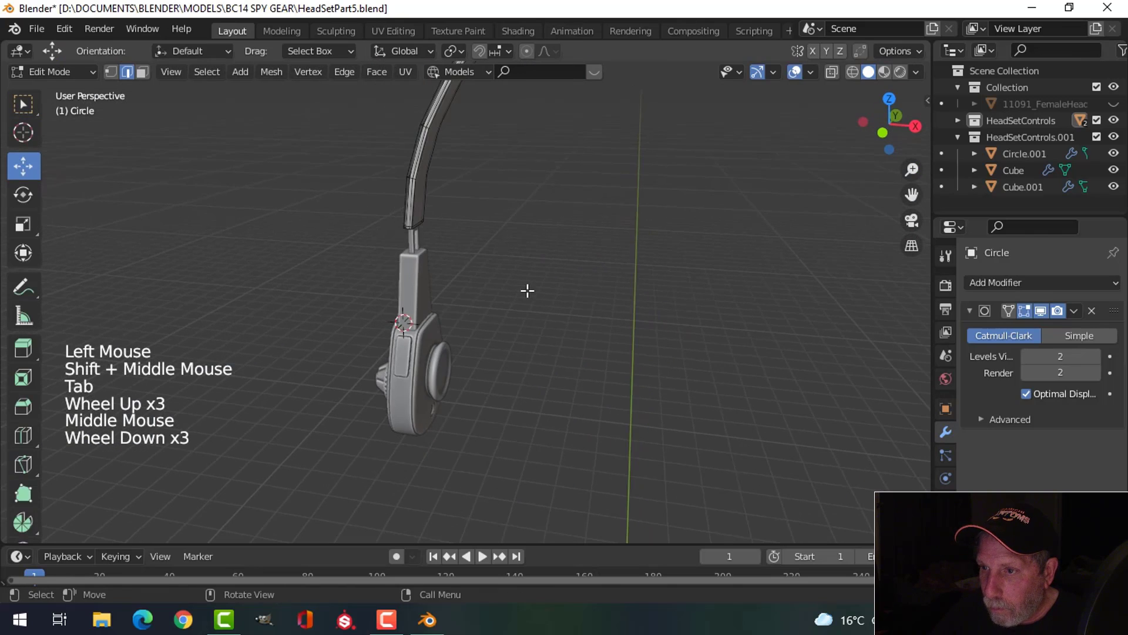
{"action": "key", "text": "KP_1"}
{"action": "scroll", "coordinate": [623, 284], "scroll_direction": "down", "scroll_amount": 5}
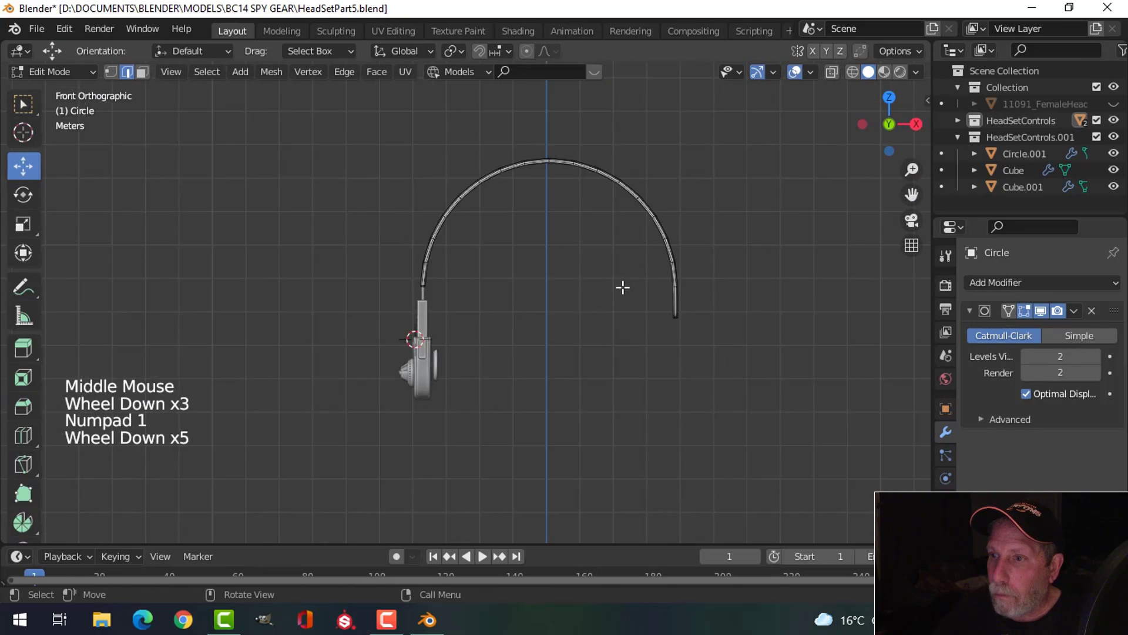
{"action": "middle_click_drag", "start_coordinate": [623, 284], "coordinate": [496, 340], "text": "shift"}
{"action": "scroll", "coordinate": [469, 295], "scroll_direction": "up", "scroll_amount": 3}
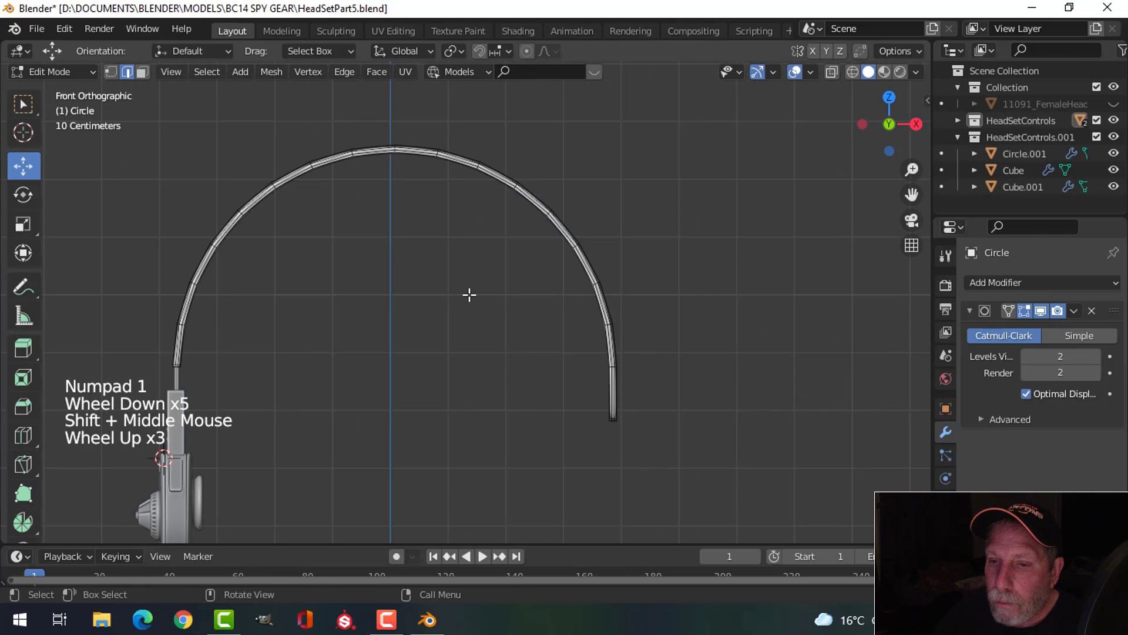
{"action": "key", "text": "a"}
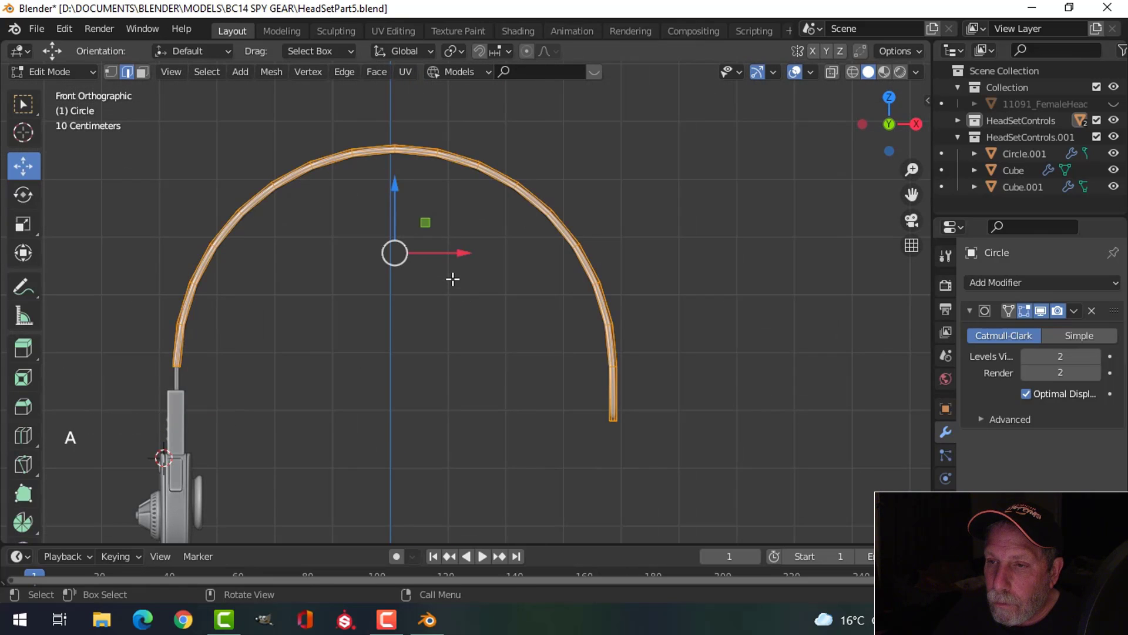
{"action": "key", "text": "alt+a"}
{"action": "key", "text": "z"}
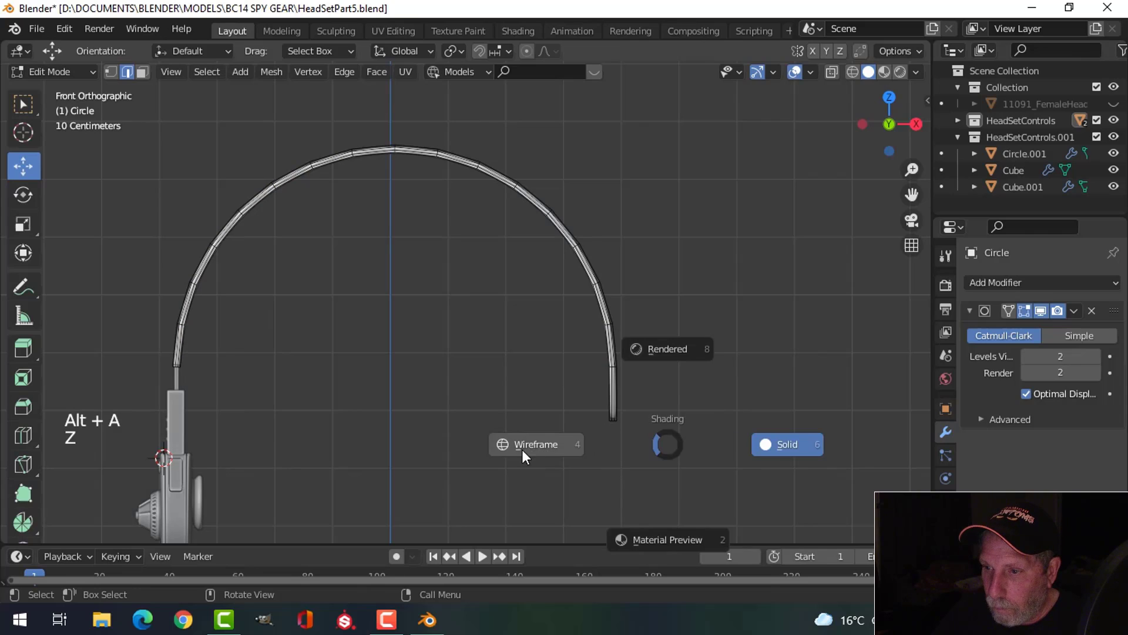
{"action": "left_click", "coordinate": [522, 449]}
{"action": "key", "text": "b"}
{"action": "mouse_move", "coordinate": [695, 472]}
{"action": "left_mouse_down"}
{"action": "mouse_move", "coordinate": [541, 249]}
{"action": "mouse_move", "coordinate": [410, 108]}
{"action": "left_mouse_up"}
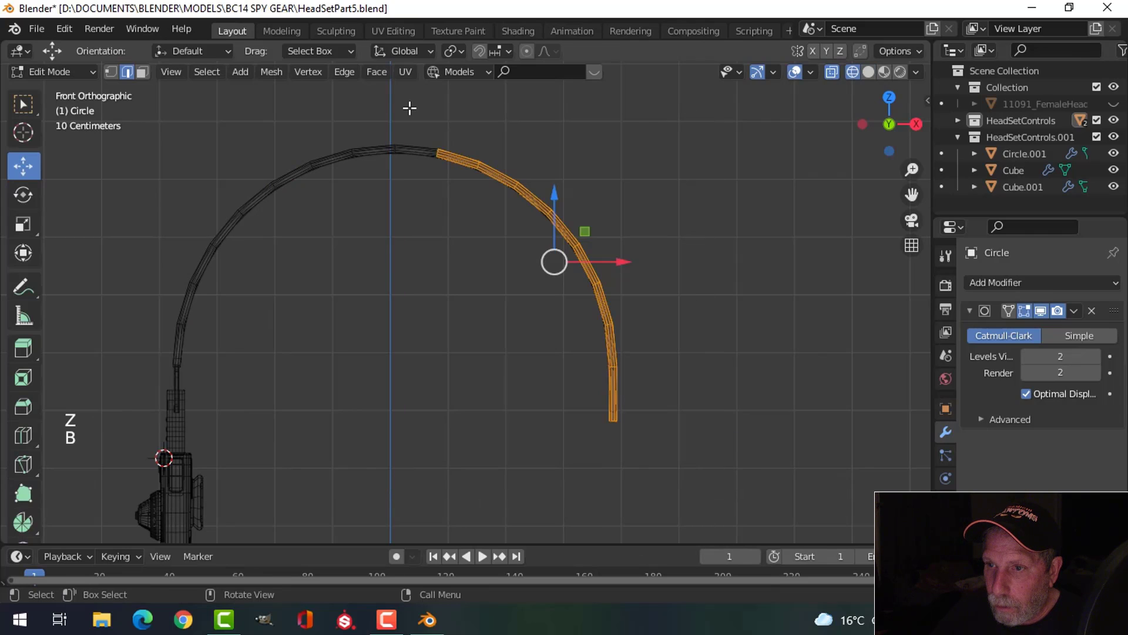
{"action": "key", "text": "x"}
{"action": "left_click", "coordinate": [361, 72]}
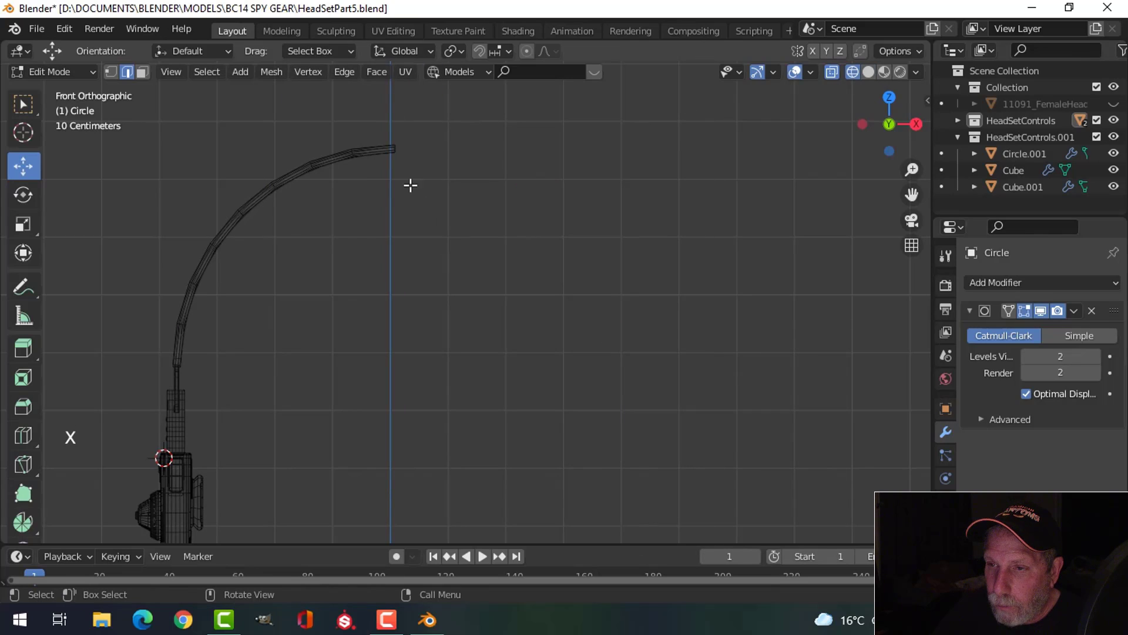
- Snap the 3D cursor to the headband's open upper end and return to Object Mode
{"action": "key", "text": "shift+s"}
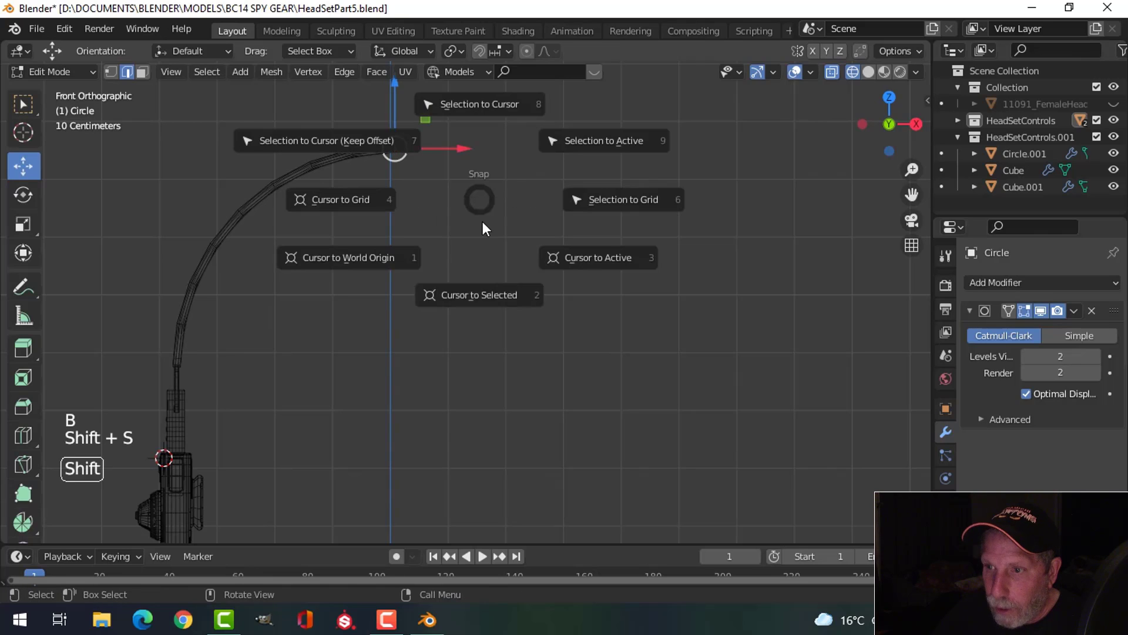
{"action": "key", "text": "alt+a"}
{"action": "key", "text": "Tab"}
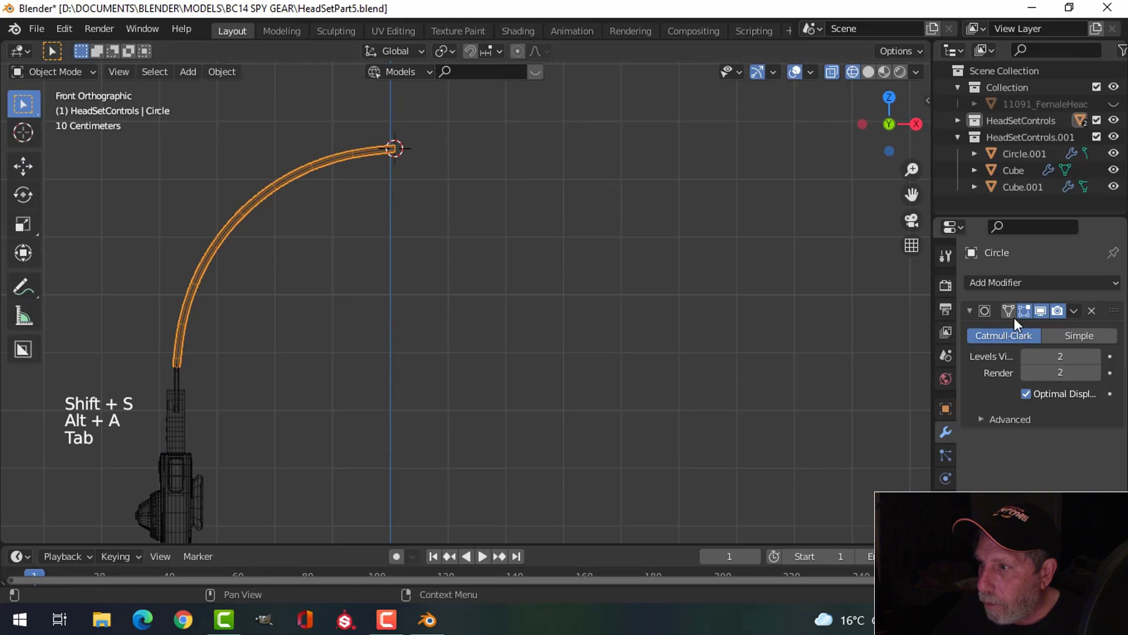
- Try mirroring the half headband with a Mirror modifier on X placed before the subdivision, and apply it
{"action": "left_click", "coordinate": [1006, 284]}
{"action": "left_click", "coordinate": [793, 455]}
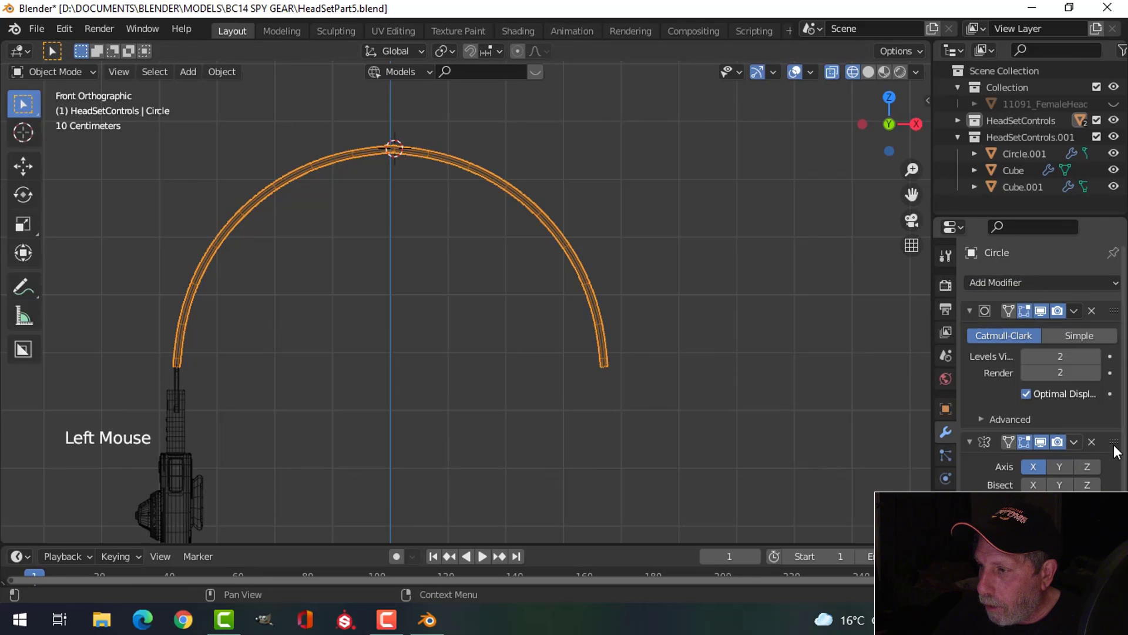
{"action": "left_click_drag", "start_coordinate": [1113, 444], "coordinate": [1116, 292]}
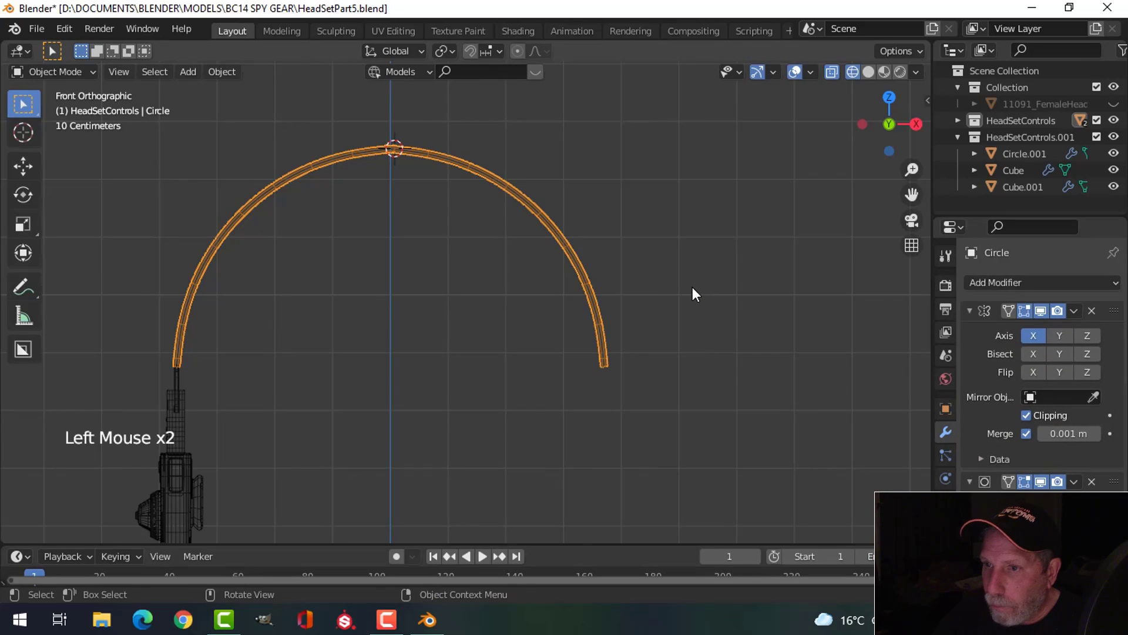
{"action": "scroll", "coordinate": [688, 291], "scroll_direction": "up", "scroll_amount": 2}
{"action": "scroll", "coordinate": [685, 292], "scroll_direction": "down", "scroll_amount": 2}
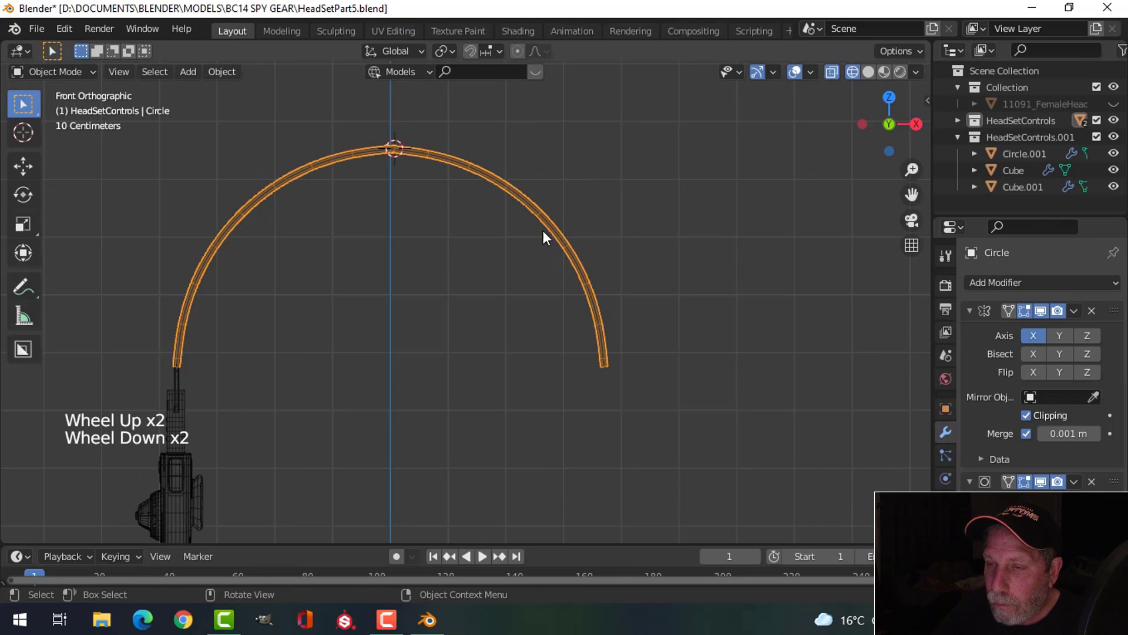
{"action": "left_click", "coordinate": [1074, 311]}
{"action": "left_click", "coordinate": [1011, 330]}
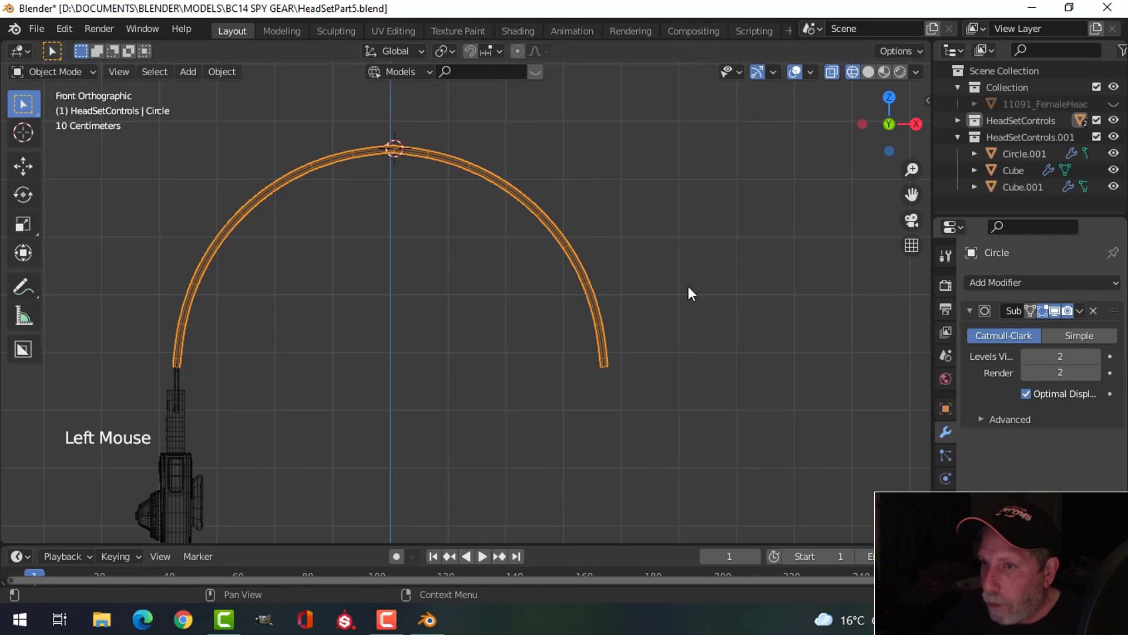
- Try merging all vertices of the mirrored headband by distance, and return to Object Mode in solid shading
{"action": "key", "text": "Tab"}
{"action": "key", "text": "a"}
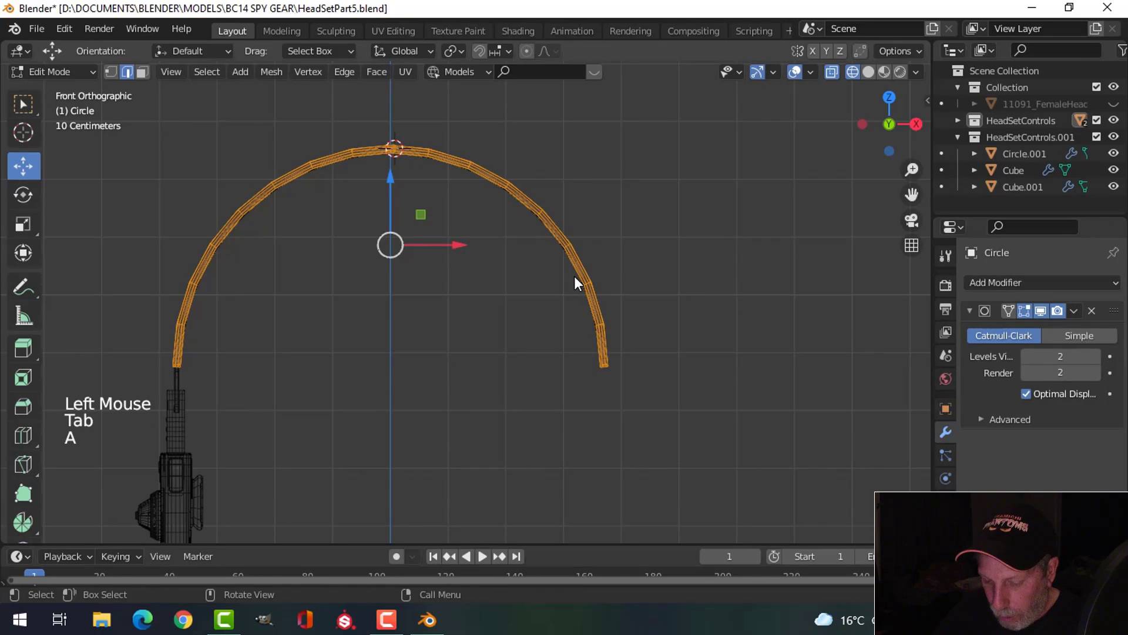
{"action": "key", "text": "m"}
{"action": "left_click", "coordinate": [575, 279]}
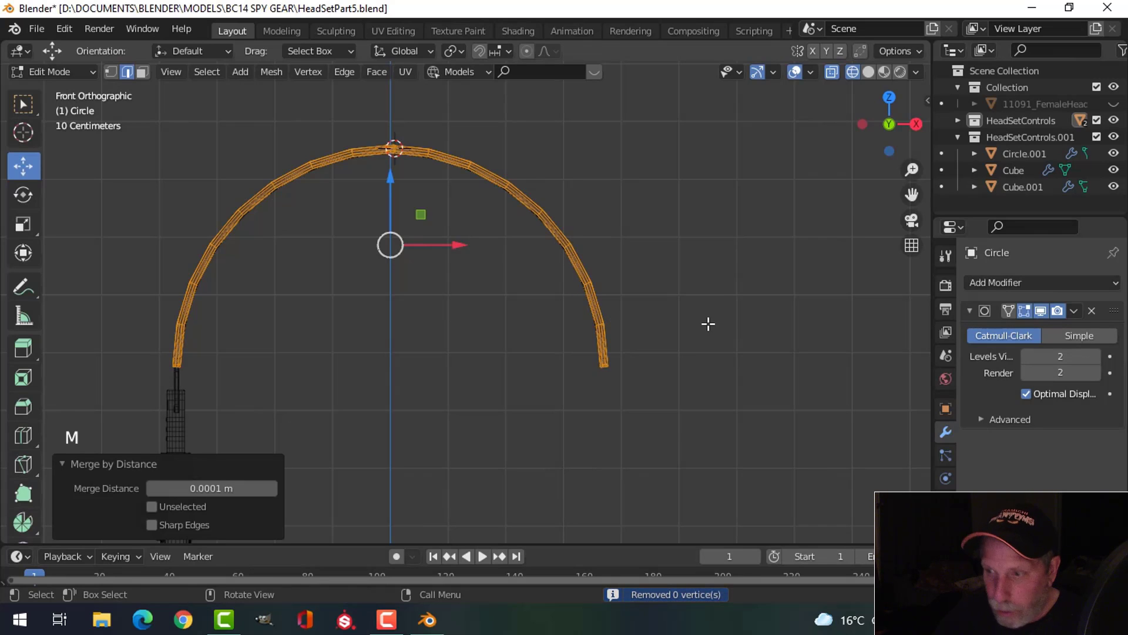
{"action": "key", "text": "z"}
{"action": "key", "text": "Tab"}
{"action": "key", "text": "alt+a"}
{"action": "scroll", "coordinate": [605, 273], "scroll_direction": "down", "scroll_amount": 3}
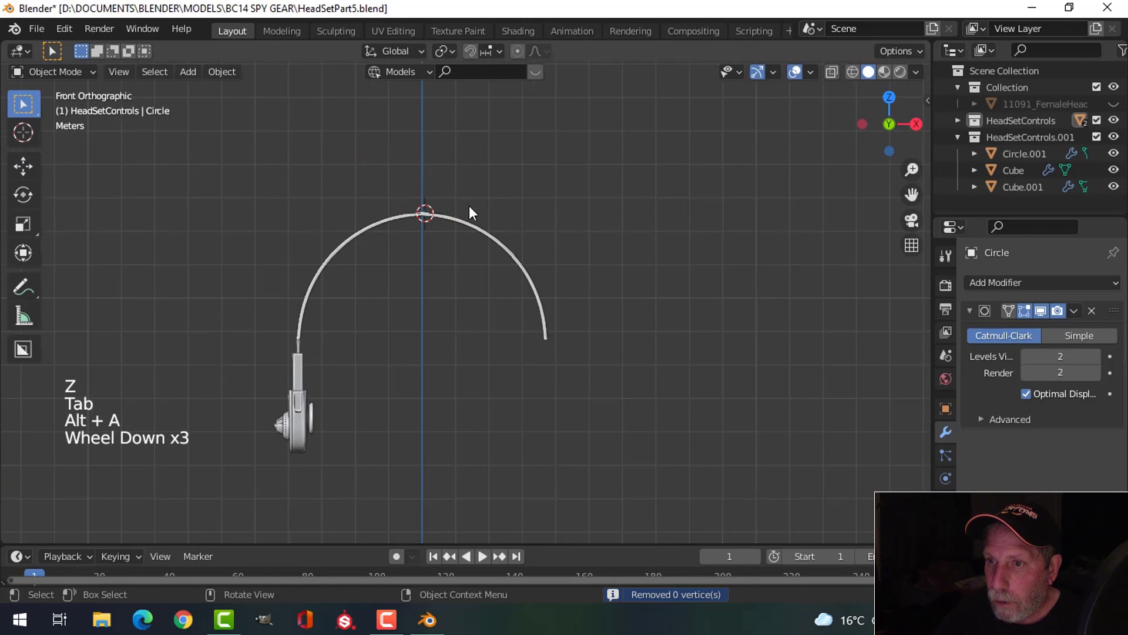
- Examine the mirrored headband's top seam up close, in both Object Mode and Edit Mode
{"action": "middle_click_drag", "start_coordinate": [469, 213], "coordinate": [474, 323], "text": "shift"}
{"action": "scroll", "coordinate": [481, 297], "scroll_direction": "up", "scroll_amount": 7}
{"action": "scroll", "coordinate": [423, 228], "scroll_direction": "up", "scroll_amount": 2}
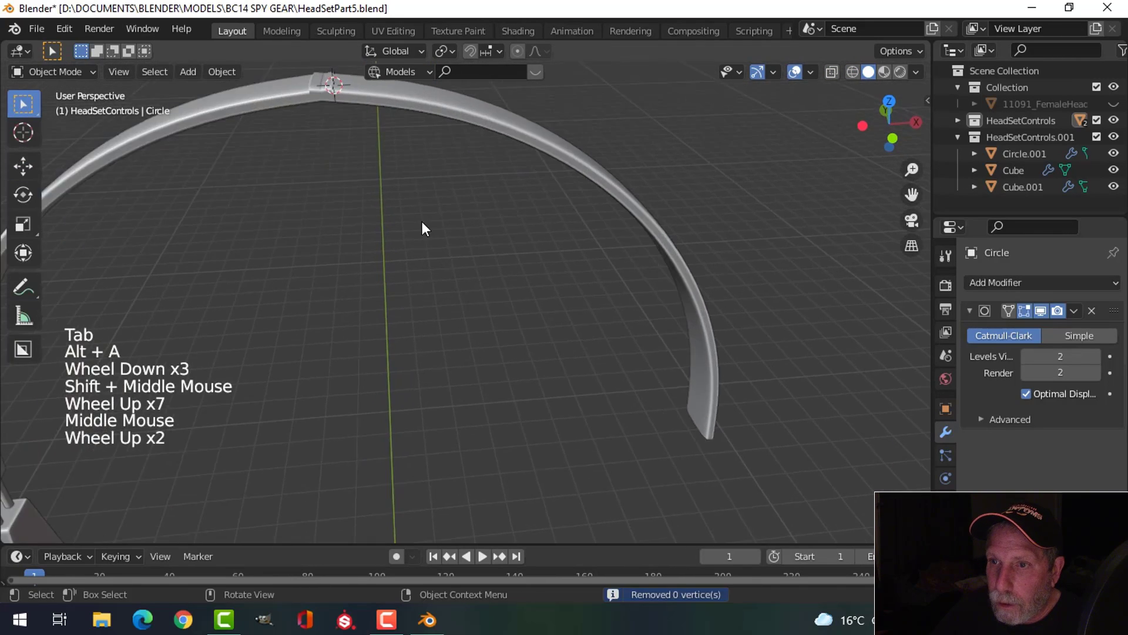
{"action": "middle_click_drag", "start_coordinate": [423, 228], "coordinate": [461, 289], "text": "shift"}
{"action": "left_click", "coordinate": [496, 254]}
{"action": "key", "text": "Tab"}
{"action": "scroll", "coordinate": [493, 265], "scroll_direction": "up", "scroll_amount": 3}
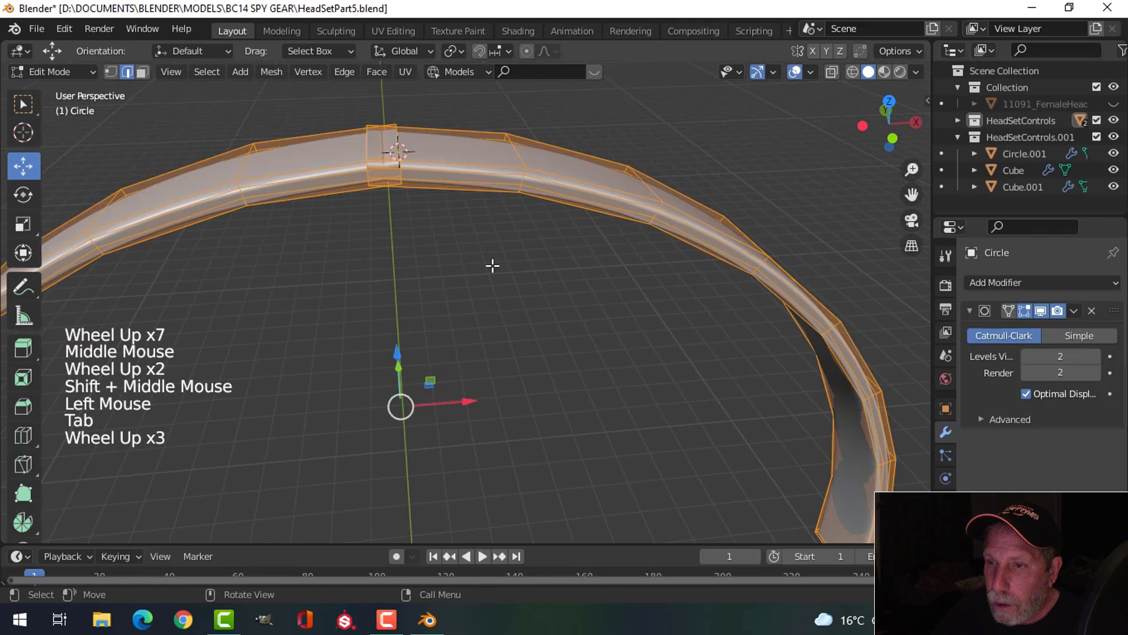
{"action": "scroll", "coordinate": [476, 331], "scroll_direction": "down", "scroll_amount": 4}
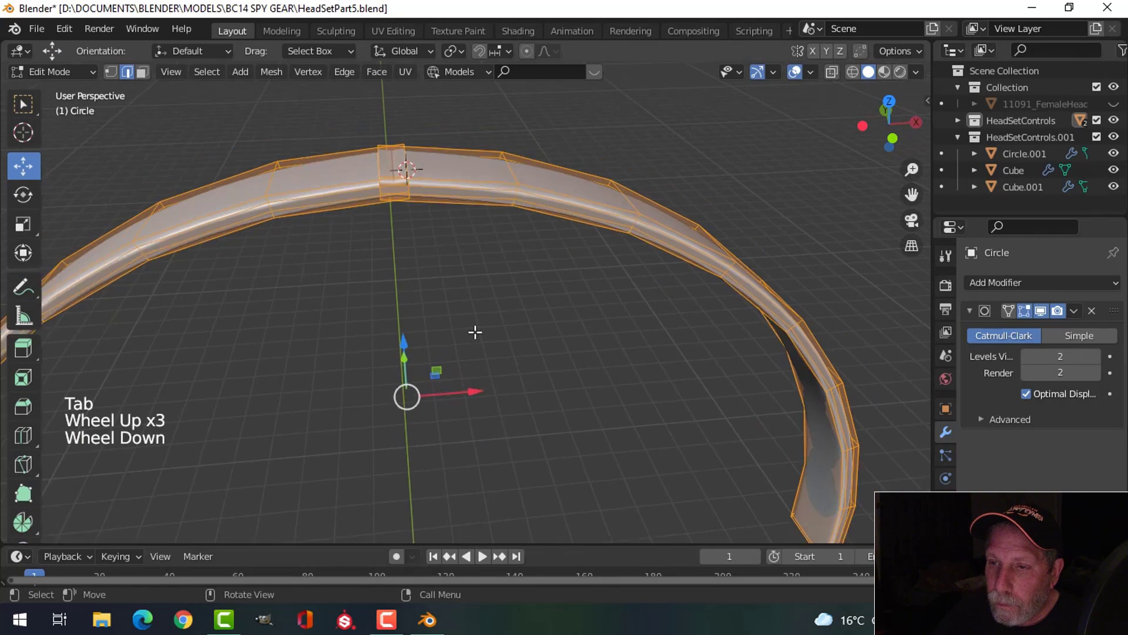
{"action": "middle_click_drag", "start_coordinate": [526, 337], "coordinate": [544, 317], "text": "shift"}
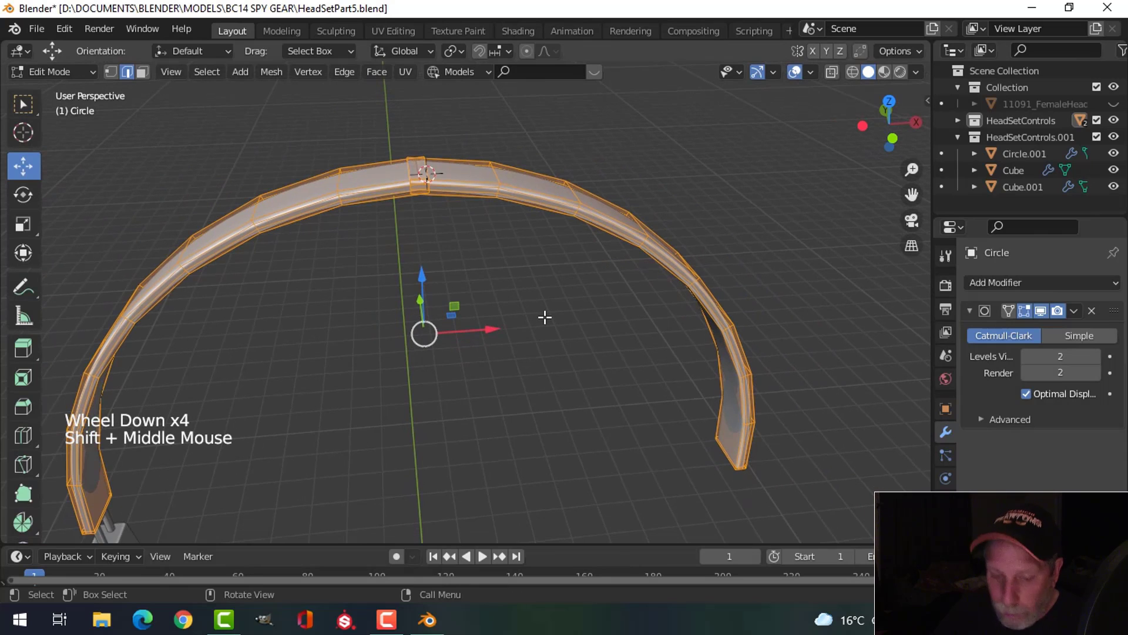
- Undo the merge and the applied mirror, back to the half headband in Object Mode
{"action": "key", "text": "ctrl+z"}
{"action": "key", "text": "ctrl+z"}
{"action": "key", "text": "ctrl+z"}
{"action": "key", "text": "ctrl+z"}
{"action": "key", "text": "ctrl+z"}
{"action": "key", "text": "ctrl+z"}
{"action": "key", "text": "ctrl+z"}
{"action": "key", "text": "ctrl+z"}
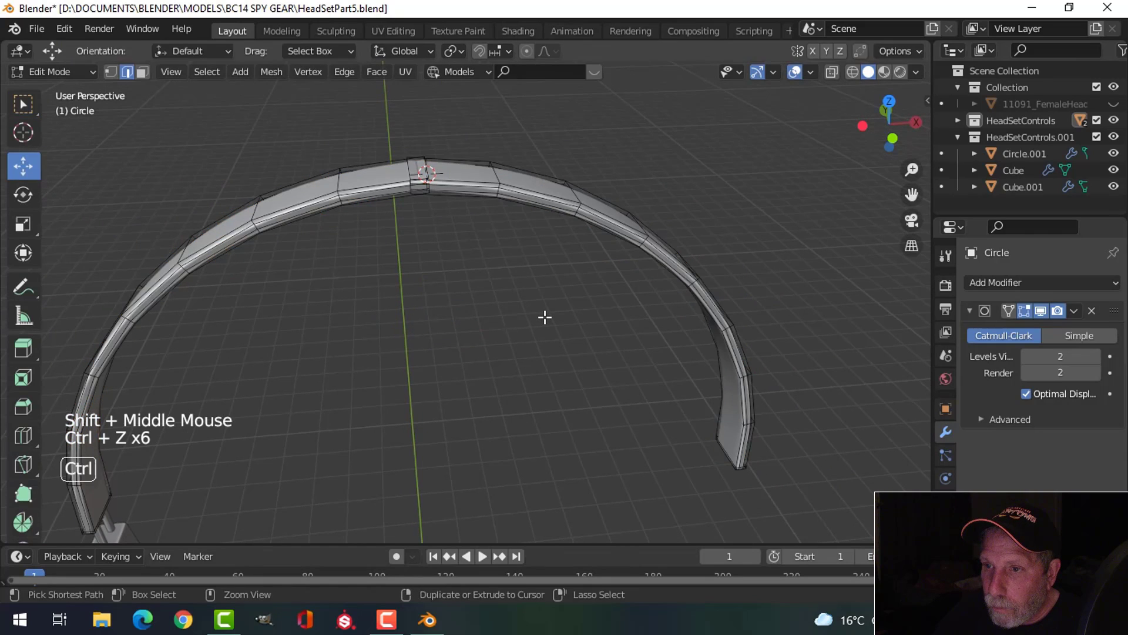
{"action": "key", "text": "ctrl+z"}
{"action": "key", "text": "ctrl+z"}
{"action": "key", "text": "ctrl+z"}
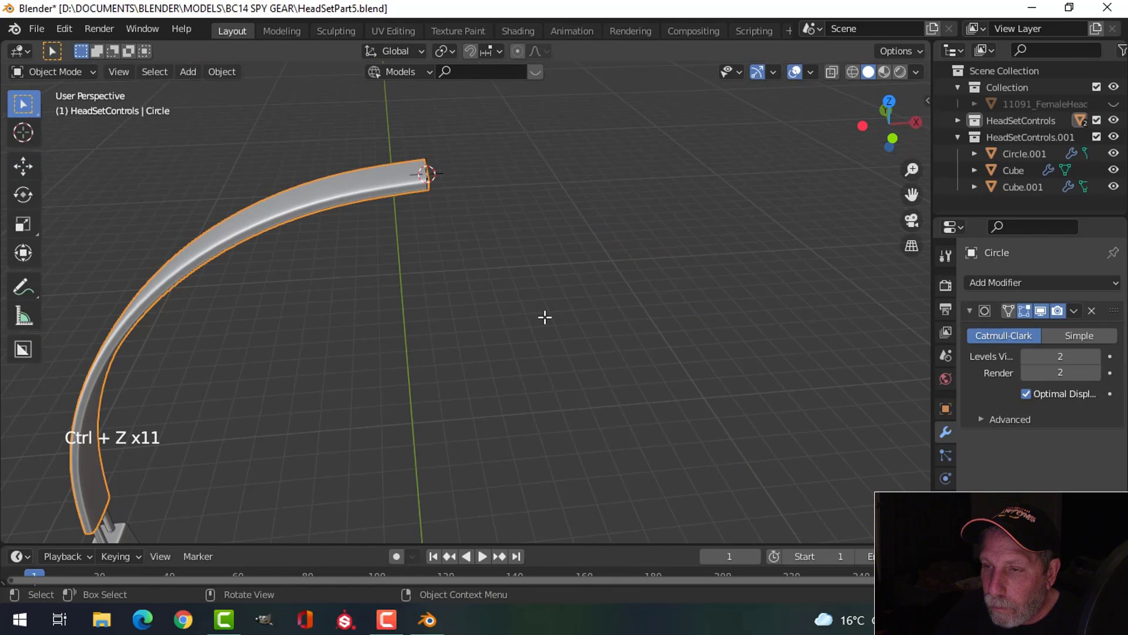
- Set the half headband's origin to the 3D cursor at its upper end
{"action": "scroll", "coordinate": [498, 309], "scroll_direction": "down", "scroll_amount": 1}
{"action": "middle_click_drag", "start_coordinate": [497, 308], "coordinate": [298, 117]}
{"action": "left_click", "coordinate": [227, 71]}
{"action": "mouse_move", "coordinate": [241, 108]}
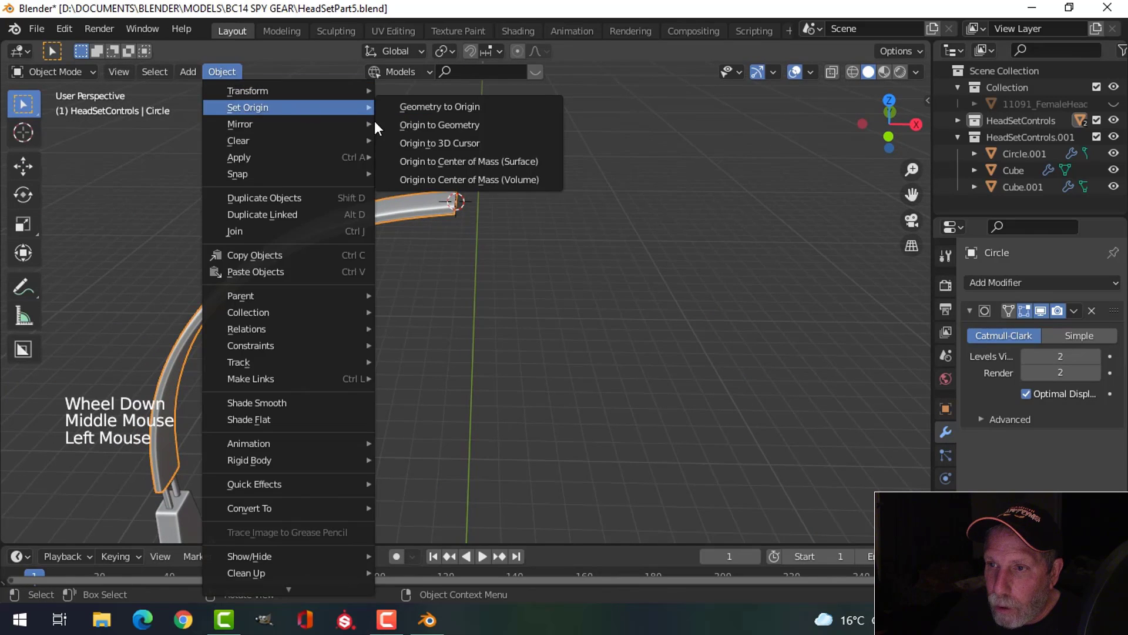
{"action": "left_click", "coordinate": [405, 143]}
- Mirror the half headband on X with a Mirror modifier placed before the subdivision, and apply the modifier
{"action": "left_click", "coordinate": [1013, 282]}
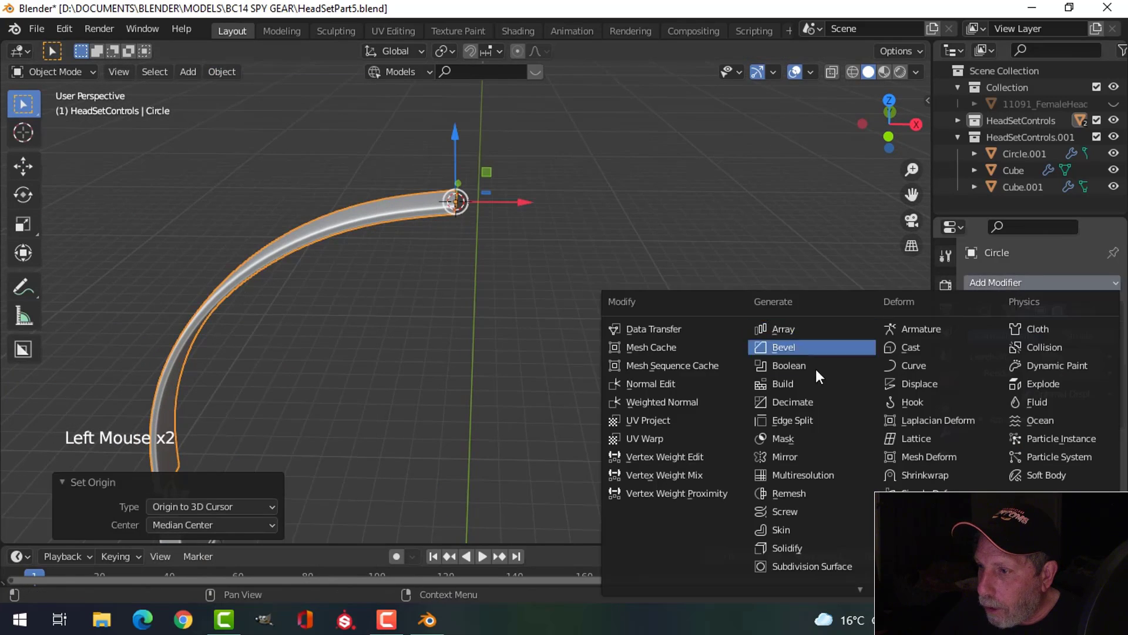
{"action": "left_click", "coordinate": [785, 457]}
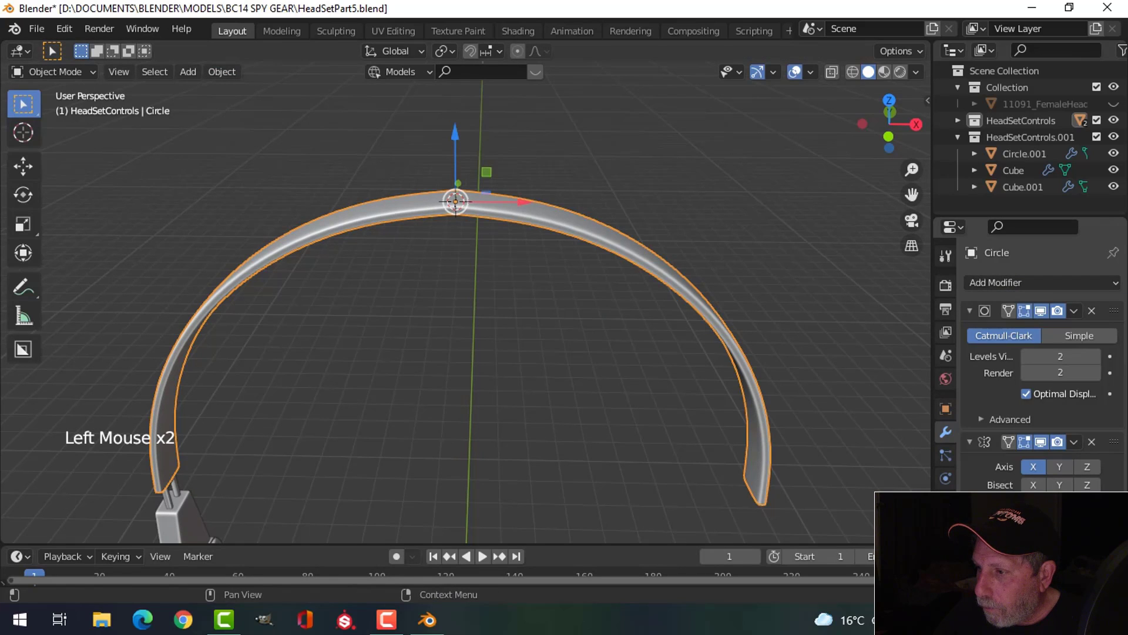
{"action": "left_click_drag", "start_coordinate": [1114, 442], "coordinate": [1114, 307]}
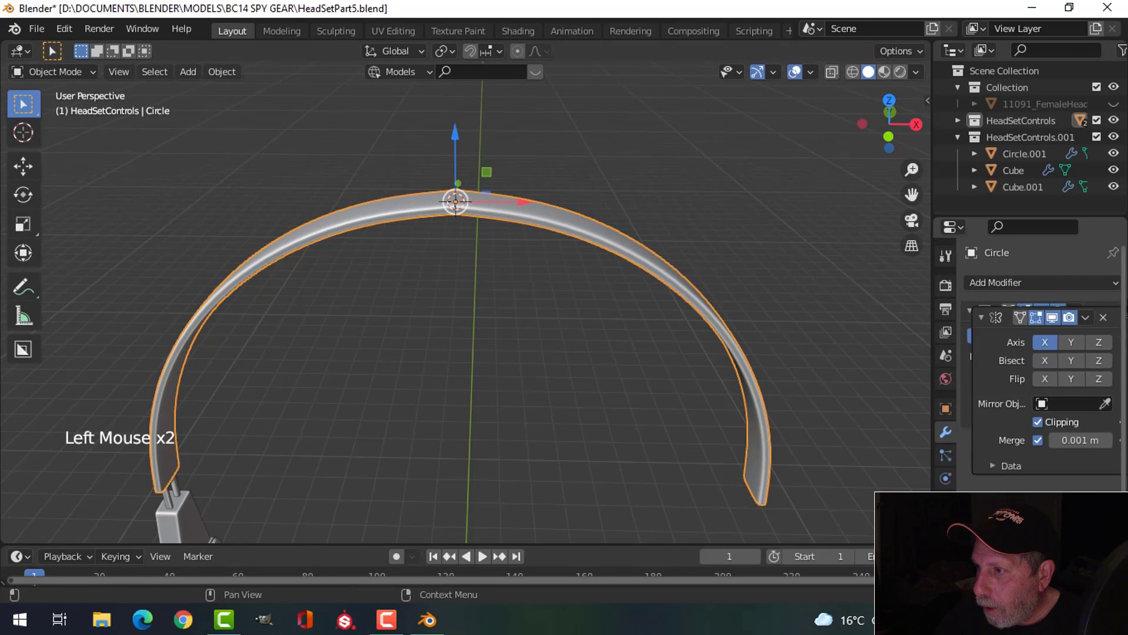
{"action": "scroll", "coordinate": [687, 270], "scroll_direction": "up", "scroll_amount": 3}
{"action": "middle_click_drag", "start_coordinate": [514, 203], "coordinate": [434, 354], "text": "shift"}
{"action": "scroll", "coordinate": [435, 354], "scroll_direction": "up", "scroll_amount": 3}
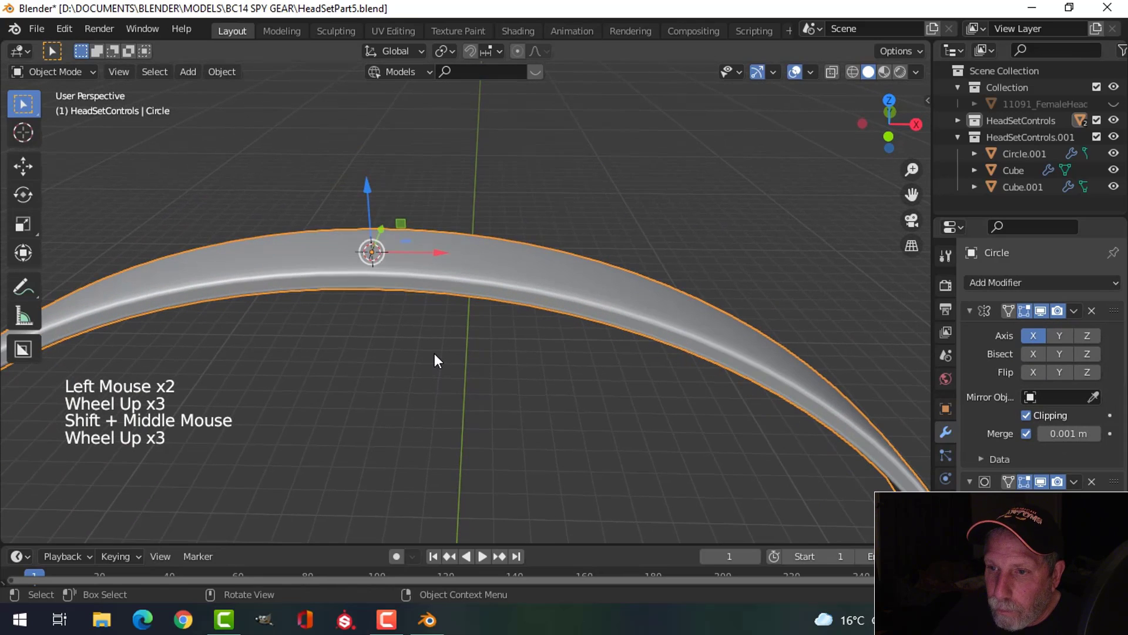
{"action": "left_click", "coordinate": [1073, 309]}
{"action": "left_click", "coordinate": [1061, 329]}
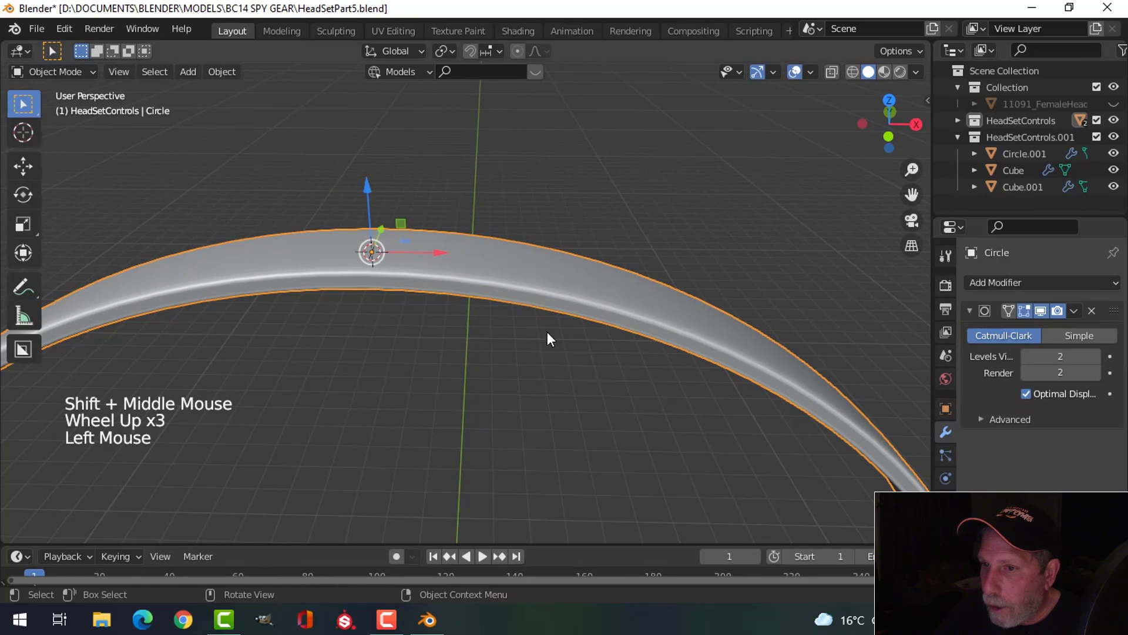
- Merge all headband vertices by distance, return to Object Mode, and clear the selection
{"action": "key", "text": "Tab"}
{"action": "key", "text": "a"}
{"action": "key", "text": "m"}
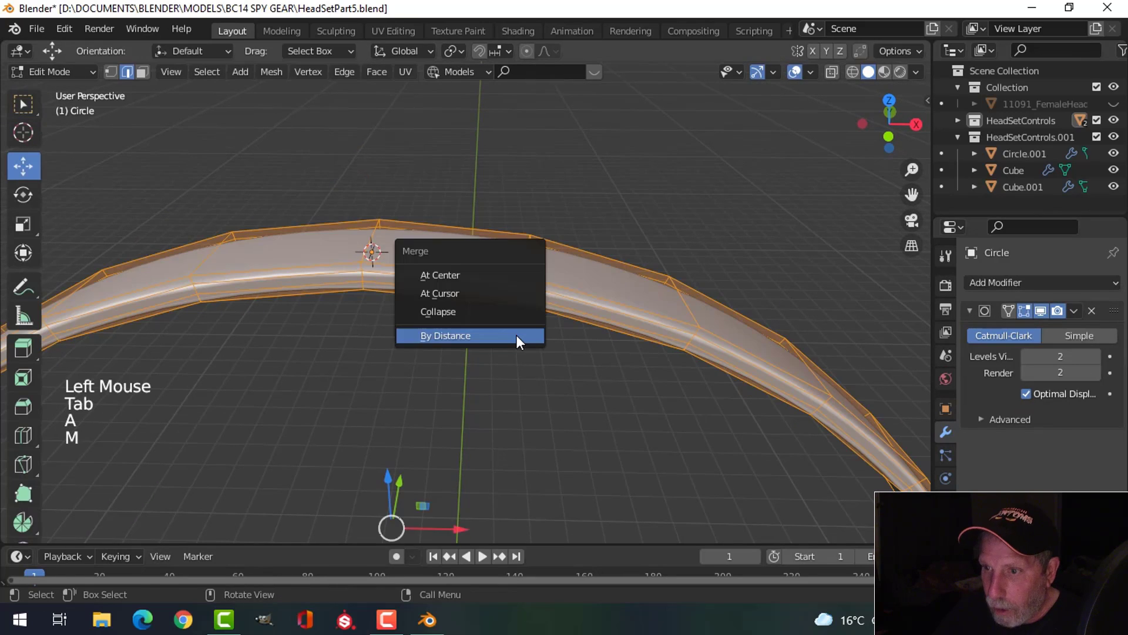
{"action": "left_click", "coordinate": [516, 335]}
{"action": "key", "text": "alt+a"}
{"action": "key", "text": "Tab"}
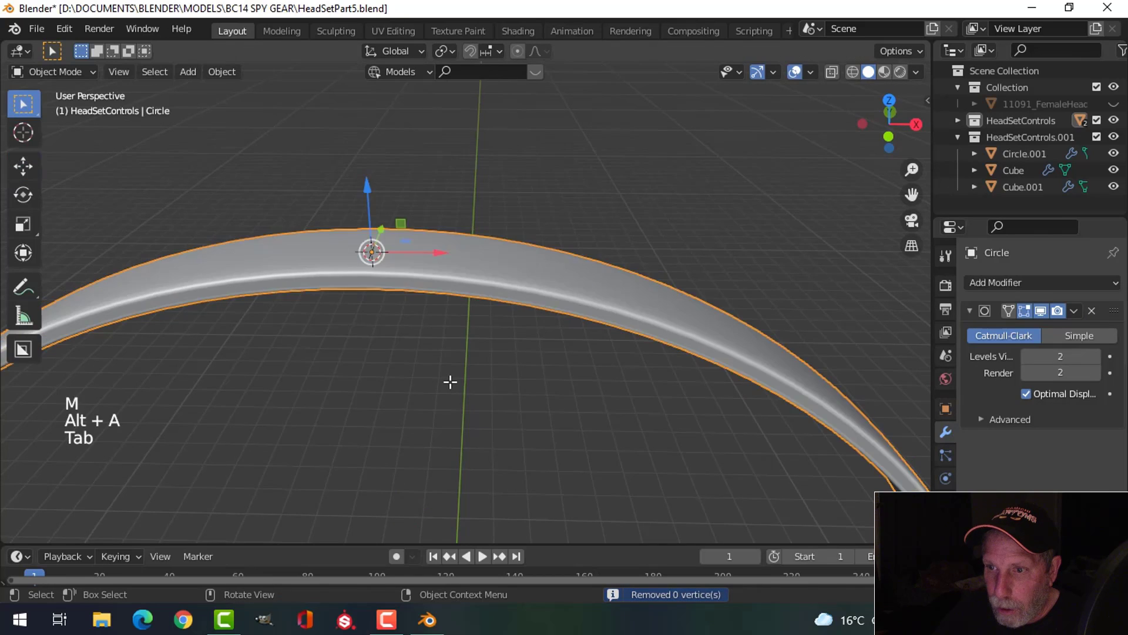
{"action": "scroll", "coordinate": [453, 405], "scroll_direction": "down", "scroll_amount": 4}
{"action": "key", "text": "alt+a"}
{"action": "scroll", "coordinate": [472, 401], "scroll_direction": "down", "scroll_amount": 4}
{"action": "middle_click_drag", "start_coordinate": [454, 418], "coordinate": [486, 298]}
{"action": "scroll", "coordinate": [453, 372], "scroll_direction": "down", "scroll_amount": 2}
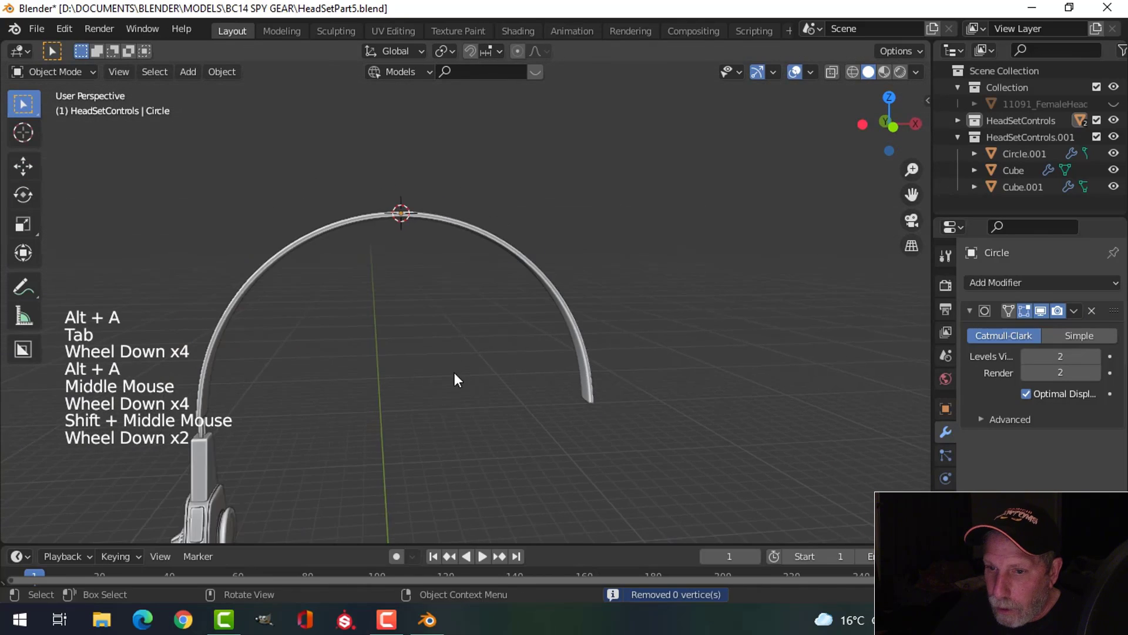
- Examine how the slotted strip fits between the headband and the ear clip
{"action": "middle_click_drag", "start_coordinate": [454, 372], "coordinate": [446, 295], "text": "shift"}
{"action": "scroll", "coordinate": [312, 358], "scroll_direction": "up", "scroll_amount": 2}
{"action": "middle_click_drag", "start_coordinate": [311, 357], "coordinate": [676, 304], "text": "shift"}
{"action": "left_click", "coordinate": [327, 331]}
{"action": "scroll", "coordinate": [595, 330], "scroll_direction": "up", "scroll_amount": 3}
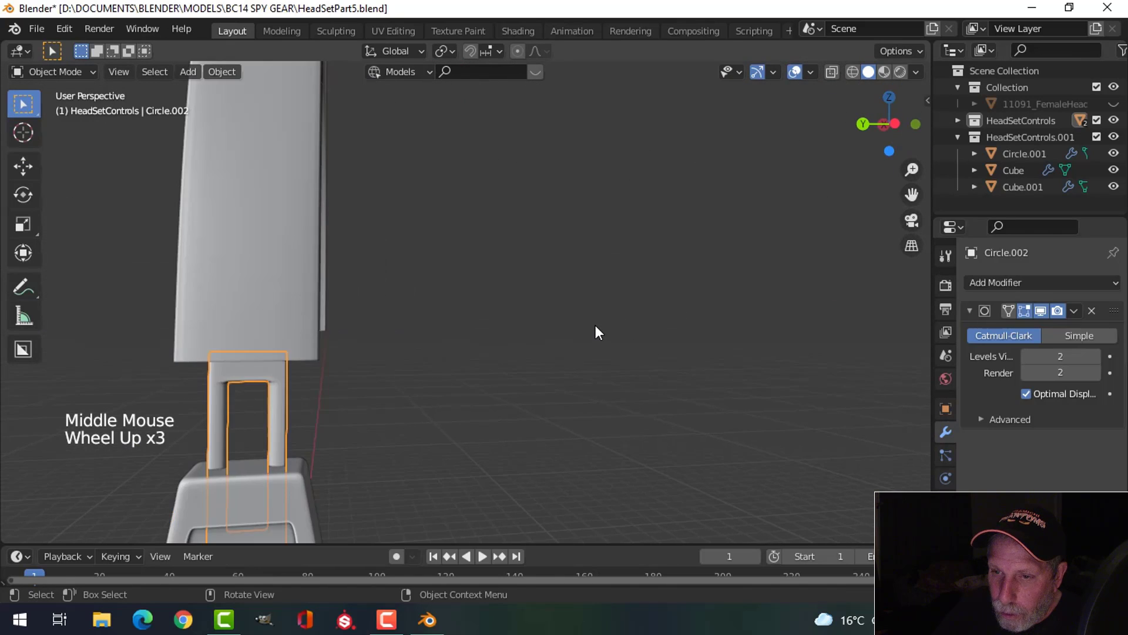
{"action": "scroll", "coordinate": [606, 322], "scroll_direction": "down", "scroll_amount": 3}
{"action": "scroll", "coordinate": [479, 337], "scroll_direction": "up", "scroll_amount": 3}
{"action": "middle_click_drag", "start_coordinate": [479, 338], "coordinate": [529, 255], "text": "shift"}
{"action": "scroll", "coordinate": [481, 253], "scroll_direction": "up", "scroll_amount": 2}
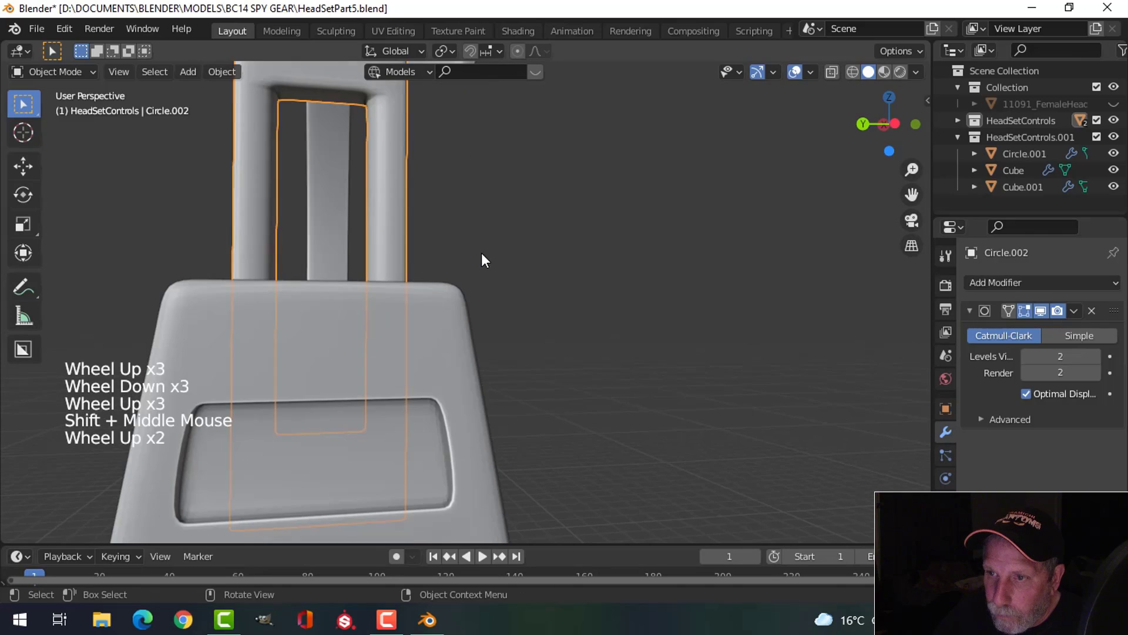
- Lower the edge loops around both legs of the slotted strip, just below the slot's upper end, by about 0.05 m
{"action": "key", "text": "alt+a"}
{"action": "middle_click_drag", "start_coordinate": [463, 235], "coordinate": [421, 281], "text": "shift"}
{"action": "left_click", "coordinate": [408, 323]}
{"action": "key", "text": "Tab"}
{"action": "middle_click_drag", "start_coordinate": [408, 323], "coordinate": [575, 283]}
{"action": "scroll", "coordinate": [575, 283], "scroll_direction": "up", "scroll_amount": 2}
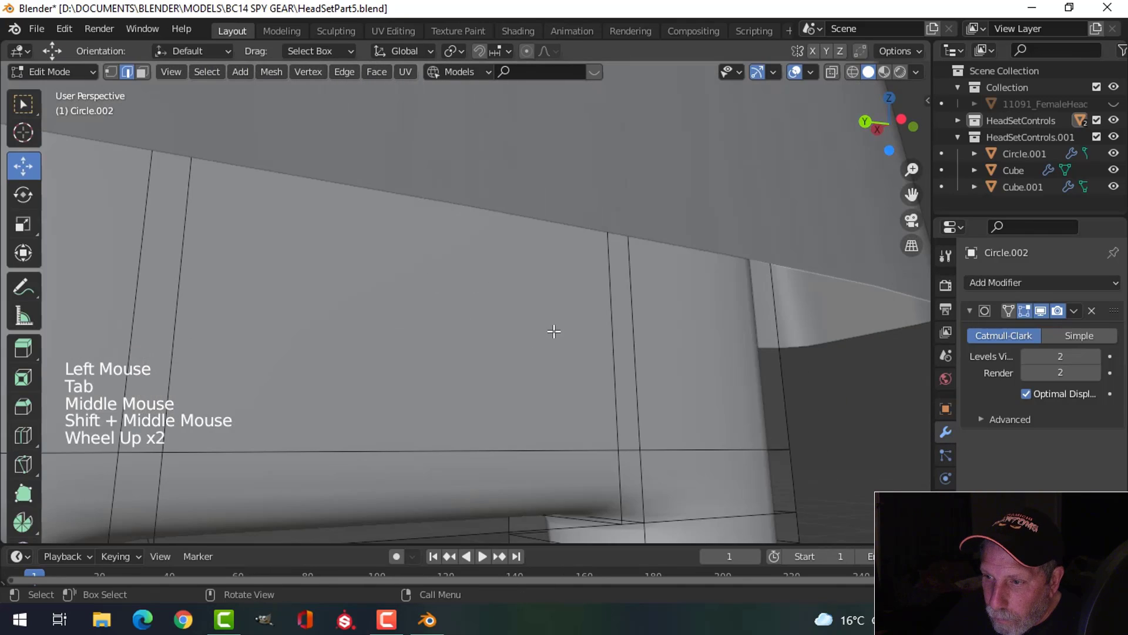
{"action": "scroll", "coordinate": [553, 331], "scroll_direction": "down", "scroll_amount": 1}
{"action": "middle_click_drag", "start_coordinate": [553, 331], "coordinate": [554, 321]}
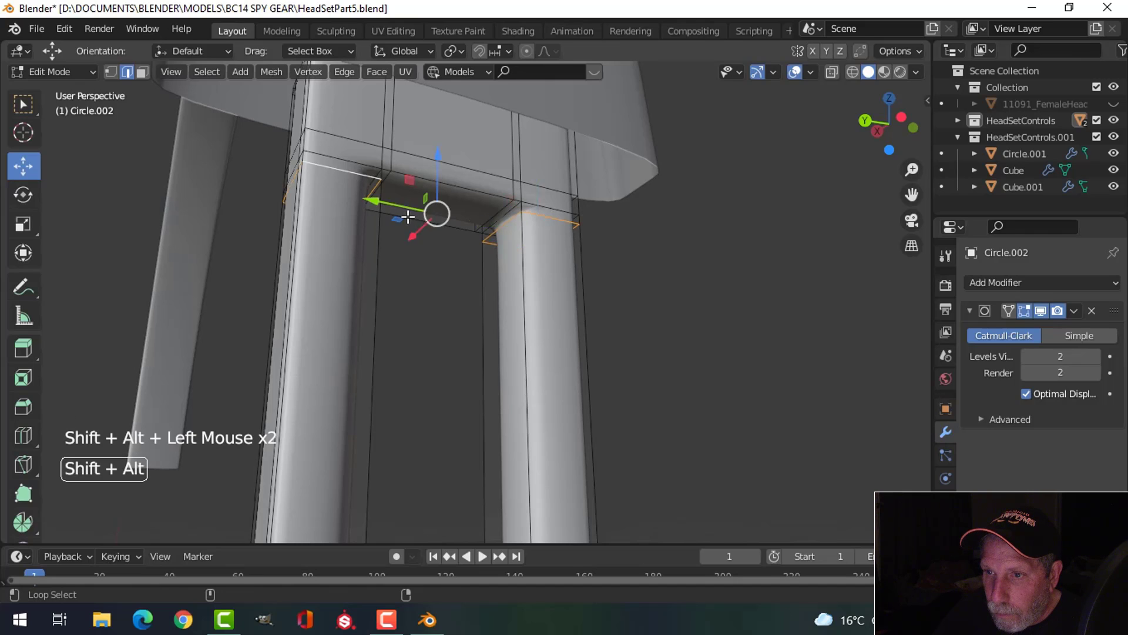
{"action": "scroll", "coordinate": [408, 217], "scroll_direction": "down", "scroll_amount": 3}
{"action": "middle_click_drag", "start_coordinate": [408, 217], "coordinate": [353, 182]}
{"action": "scroll", "coordinate": [348, 180], "scroll_direction": "up", "scroll_amount": 1}
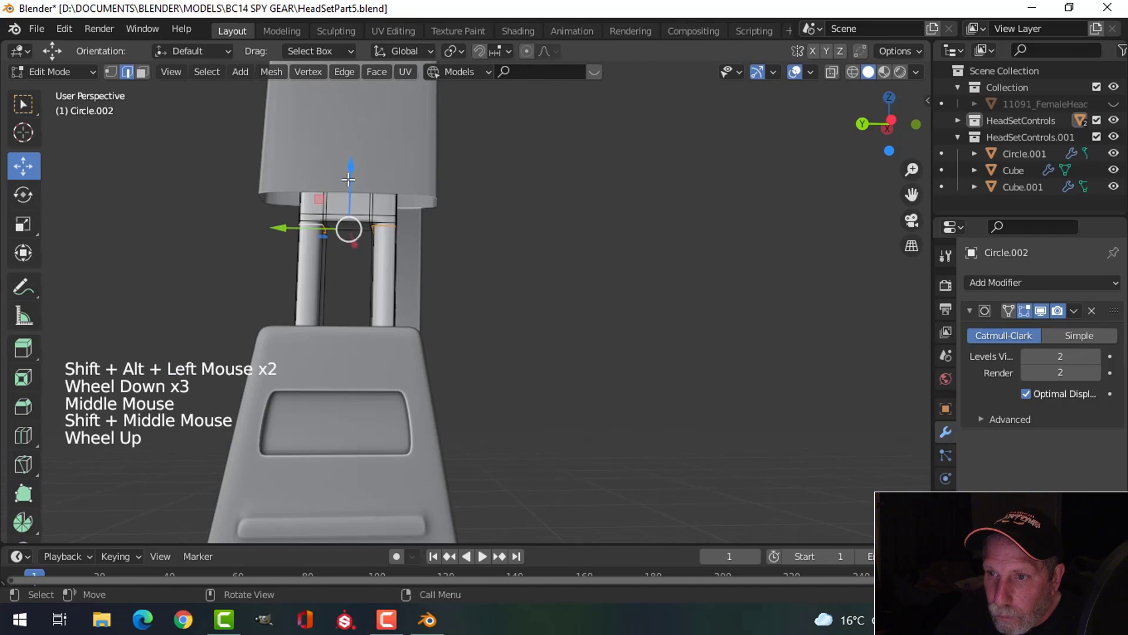
{"action": "left_click_drag", "start_coordinate": [348, 179], "coordinate": [350, 185]}
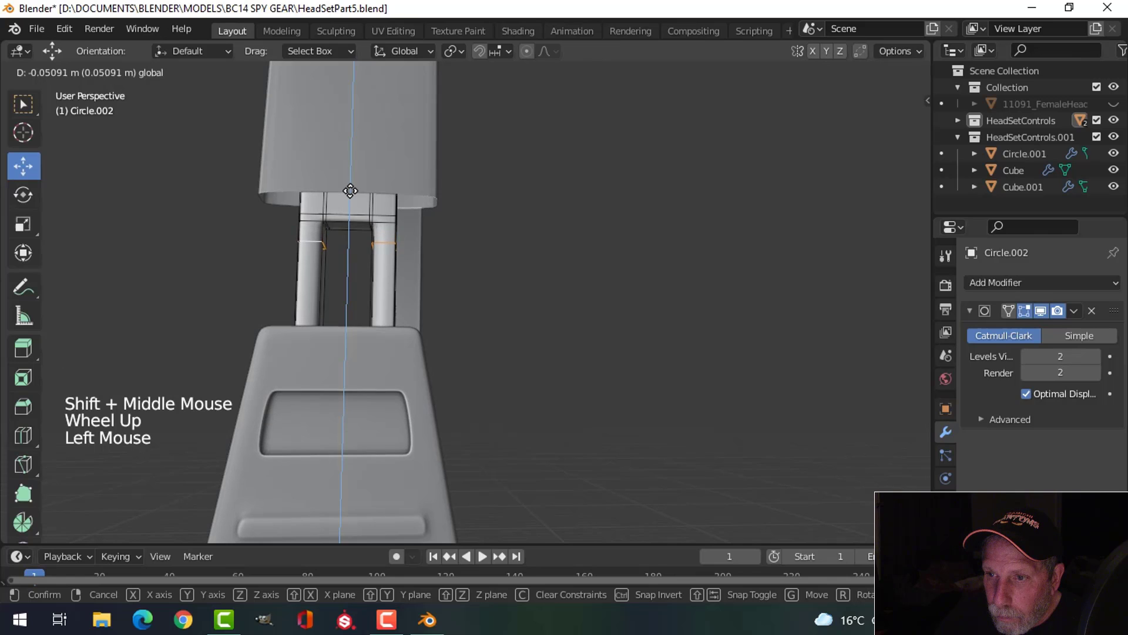
{"action": "key", "text": "Tab"}
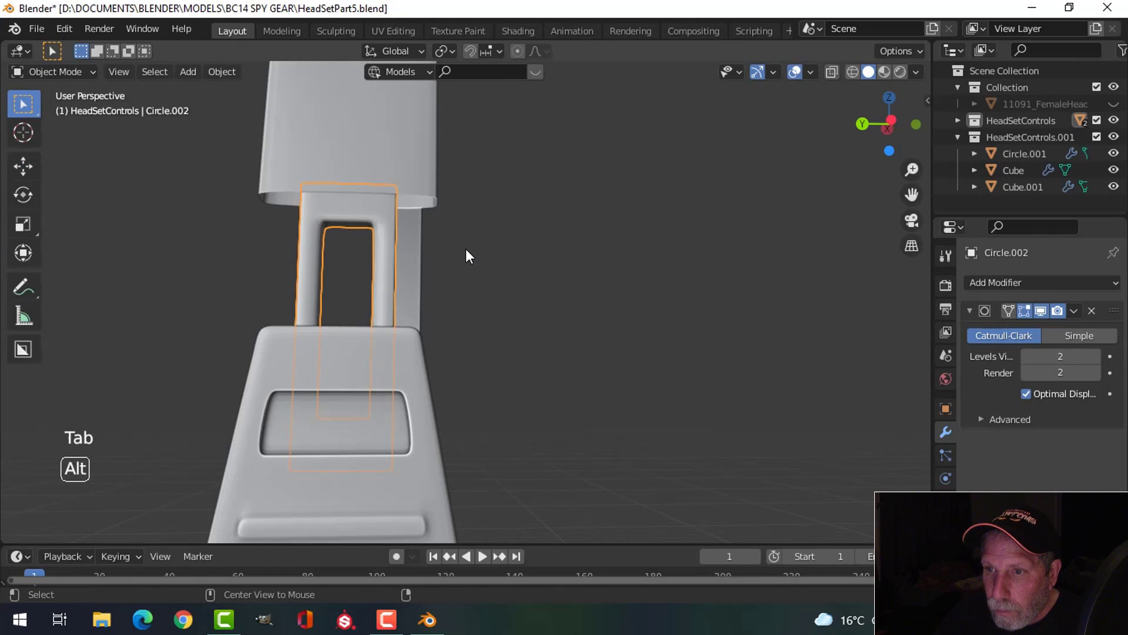
- Set the slotted strip's origin to the 3D cursor at the centre of the headband
{"action": "key", "text": "alt+a"}
{"action": "scroll", "coordinate": [466, 248], "scroll_direction": "down", "scroll_amount": 2}
{"action": "middle_click_drag", "start_coordinate": [465, 246], "coordinate": [403, 266]}
{"action": "left_click", "coordinate": [229, 301]}
{"action": "middle_click_drag", "start_coordinate": [229, 301], "coordinate": [469, 324]}
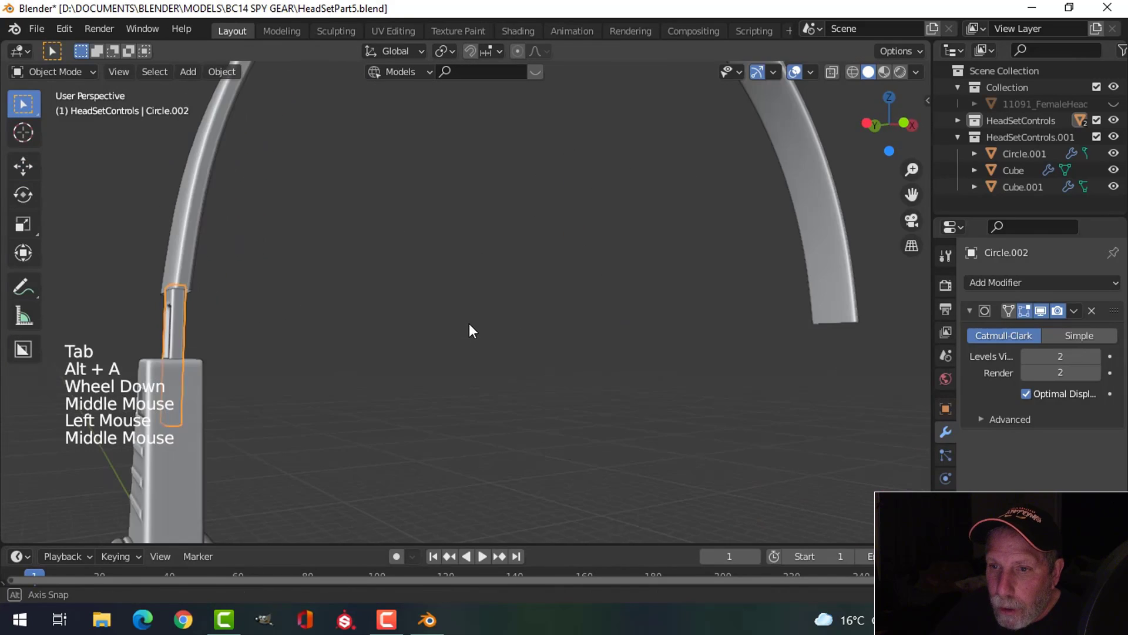
{"action": "left_click", "coordinate": [223, 71]}
{"action": "mouse_move", "coordinate": [238, 100]}
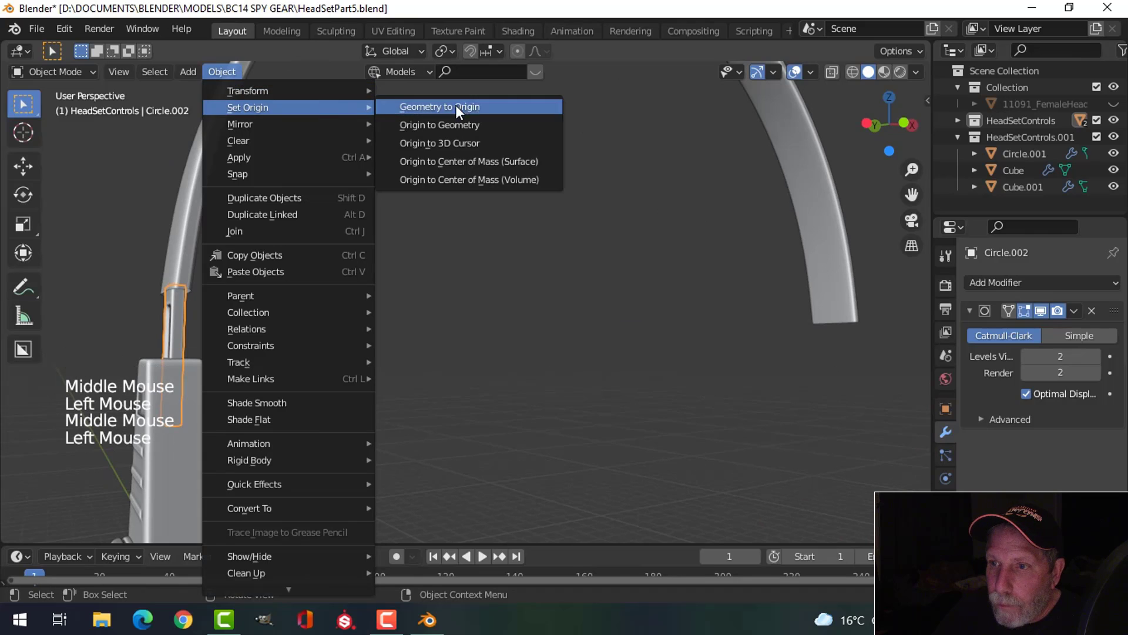
{"action": "left_click", "coordinate": [478, 144]}
- Add a Mirror modifier on the X axis to the slotted strip and clear the selection
{"action": "left_click", "coordinate": [1010, 278]}
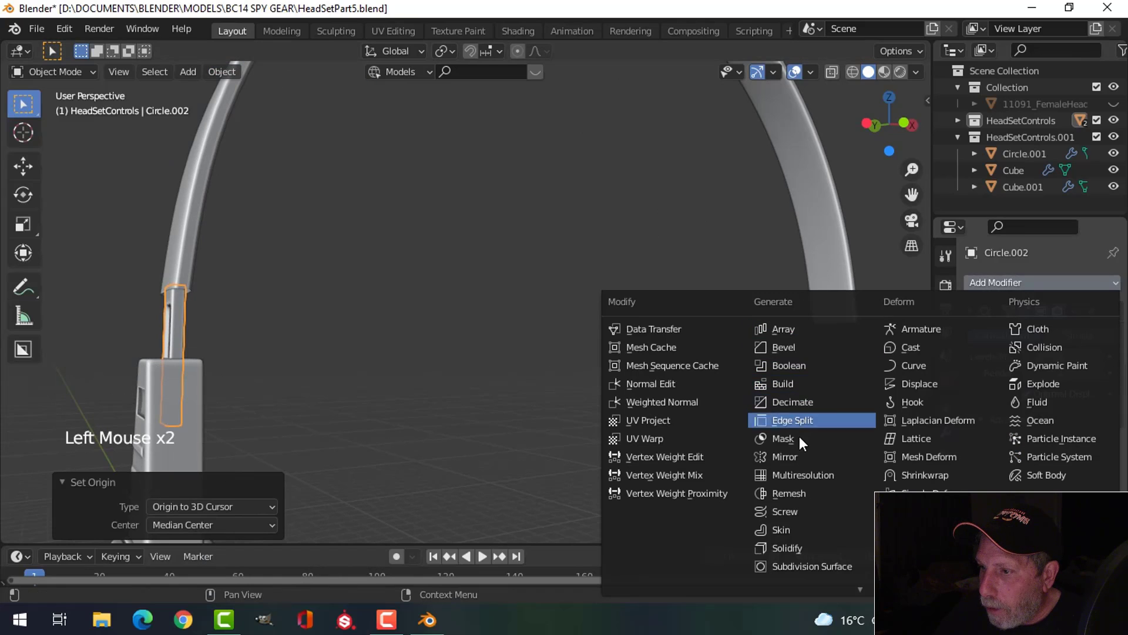
{"action": "left_click", "coordinate": [786, 456]}
{"action": "scroll", "coordinate": [790, 395], "scroll_direction": "down", "scroll_amount": 3}
{"action": "middle_click_drag", "start_coordinate": [764, 383], "coordinate": [410, 358]}
{"action": "key", "text": "alt+a"}
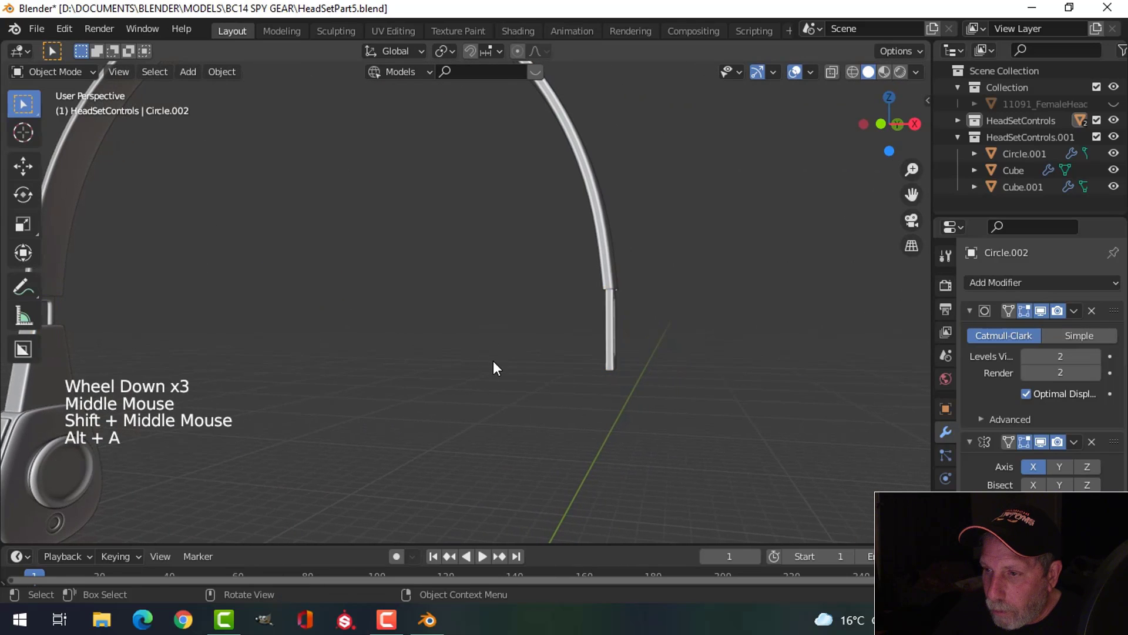
- Try to move the strip's Mirror modifier ahead of the subdivision, and apply the first modifier in the stack
{"action": "middle_click_drag", "start_coordinate": [493, 361], "coordinate": [601, 361]}
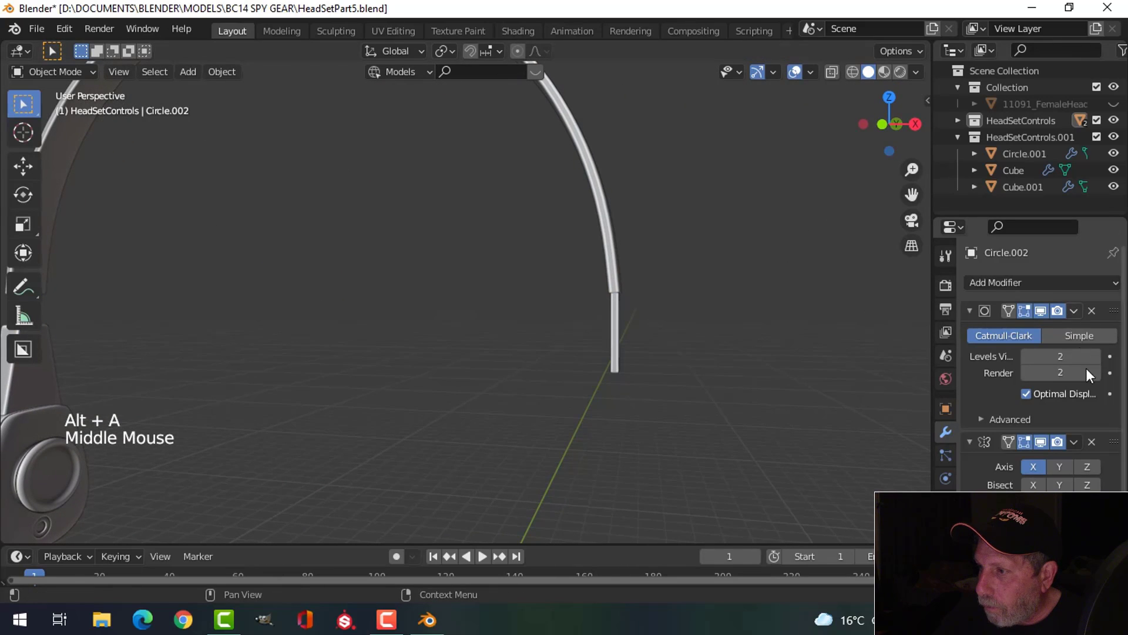
{"action": "left_click_drag", "start_coordinate": [1114, 442], "coordinate": [1115, 318]}
{"action": "left_click", "coordinate": [1074, 310]}
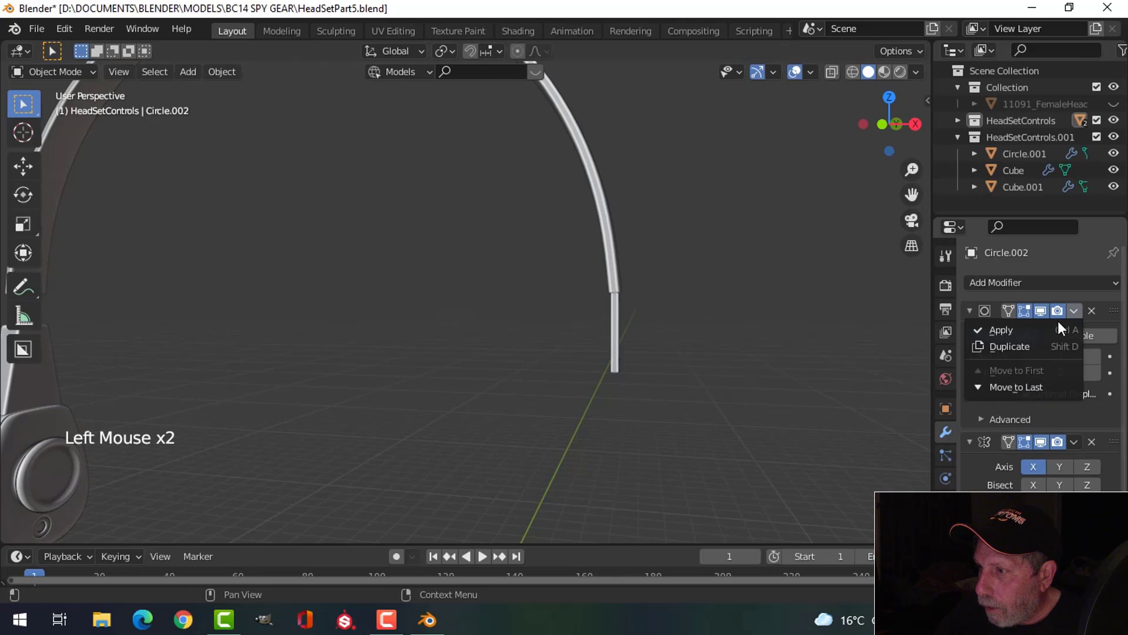
{"action": "left_click", "coordinate": [1058, 327]}
{"action": "scroll", "coordinate": [459, 354], "scroll_direction": "down", "scroll_amount": 3}
{"action": "key", "text": "alt+a"}
- Scale the entire headband mesh along the Y axis to about 1.09 to widen it, and return to Object Mode
{"action": "middle_click_drag", "start_coordinate": [460, 353], "coordinate": [561, 315], "text": "shift"}
{"action": "scroll", "coordinate": [511, 354], "scroll_direction": "down", "scroll_amount": 1}
{"action": "left_click", "coordinate": [518, 254]}
{"action": "scroll", "coordinate": [529, 308], "scroll_direction": "up", "scroll_amount": 2}
{"action": "key", "text": "Tab"}
{"action": "key", "text": "a"}
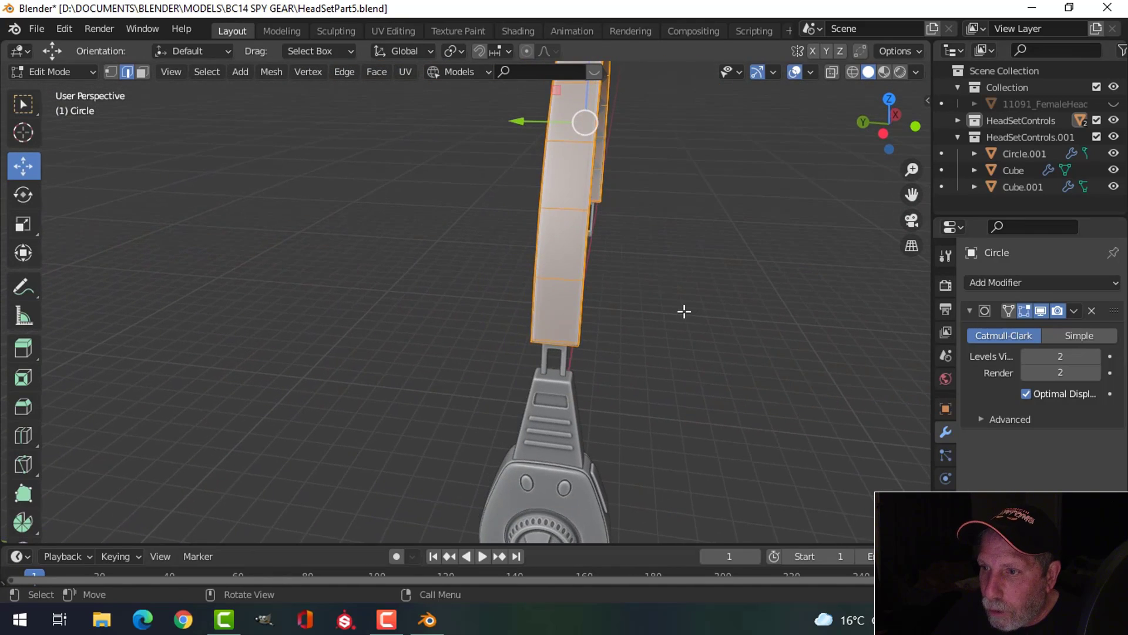
{"action": "scroll", "coordinate": [684, 312], "scroll_direction": "down", "scroll_amount": 1}
{"action": "key", "text": "s"}
{"action": "key", "text": "y"}
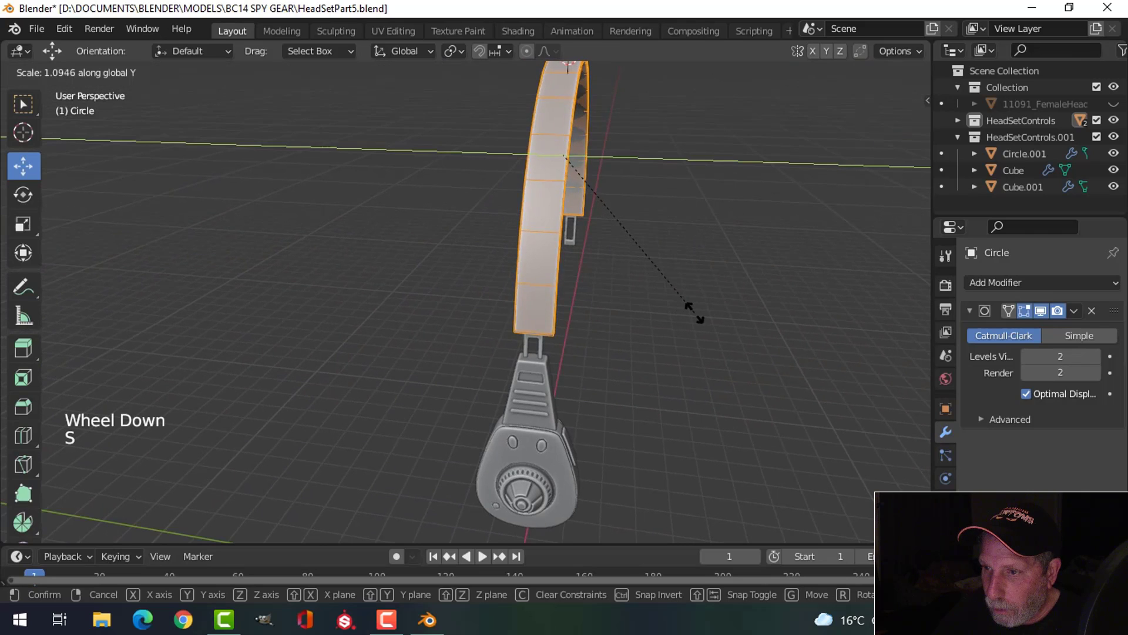
{"action": "left_click", "coordinate": [671, 323]}
{"action": "key", "text": "Tab"}
{"action": "middle_click_drag", "start_coordinate": [671, 323], "coordinate": [564, 265]}
{"action": "key", "text": "alt+a"}
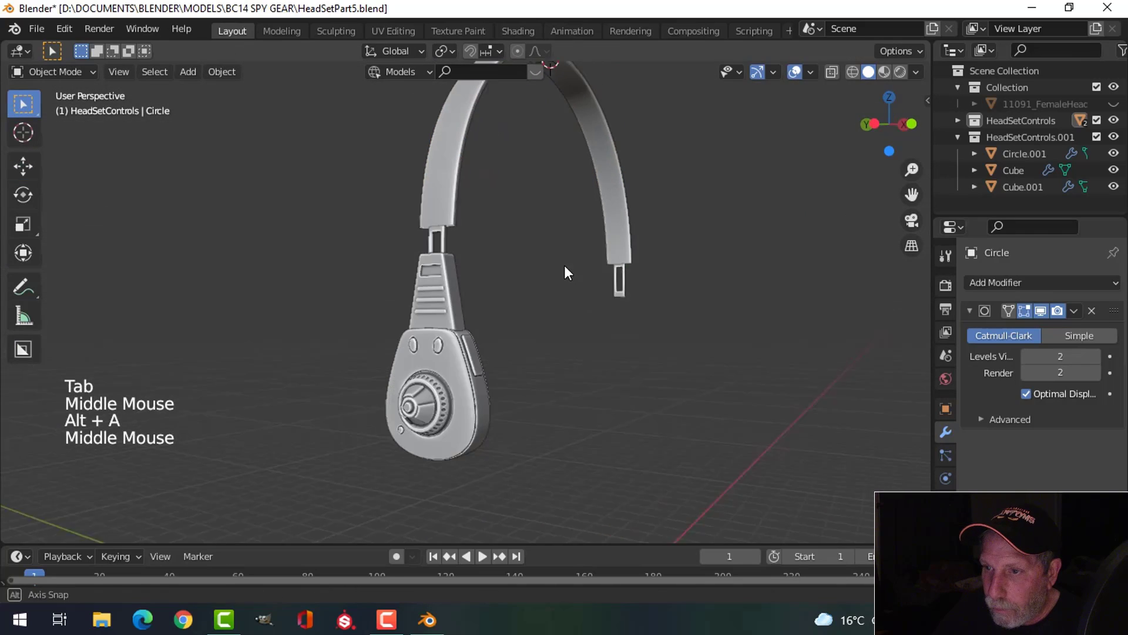
- Close the open headband end above the ear clip by selecting its border edge loop and applying Grid Fill
{"action": "scroll", "coordinate": [520, 235], "scroll_direction": "up", "scroll_amount": 1}
{"action": "scroll", "coordinate": [519, 232], "scroll_direction": "up", "scroll_amount": 1}
{"action": "middle_click_drag", "start_coordinate": [520, 233], "coordinate": [471, 305], "text": "shift"}
{"action": "scroll", "coordinate": [519, 320], "scroll_direction": "up", "scroll_amount": 1}
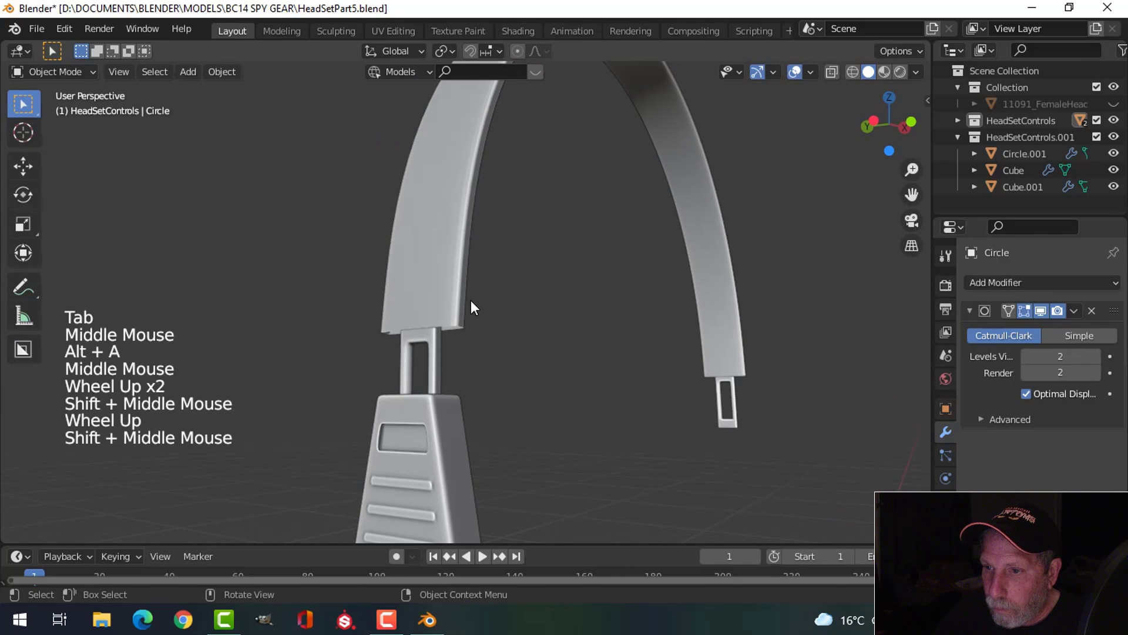
{"action": "left_click", "coordinate": [471, 305]}
{"action": "key", "text": "Tab"}
{"action": "scroll", "coordinate": [521, 351], "scroll_direction": "up", "scroll_amount": 3}
{"action": "middle_click_drag", "start_coordinate": [522, 351], "coordinate": [533, 291]}
{"action": "key", "text": "alt+a"}
{"action": "scroll", "coordinate": [539, 310], "scroll_direction": "down", "scroll_amount": 2}
{"action": "key", "text": "2"}
{"action": "left_click", "coordinate": [480, 199], "text": "alt+shift"}
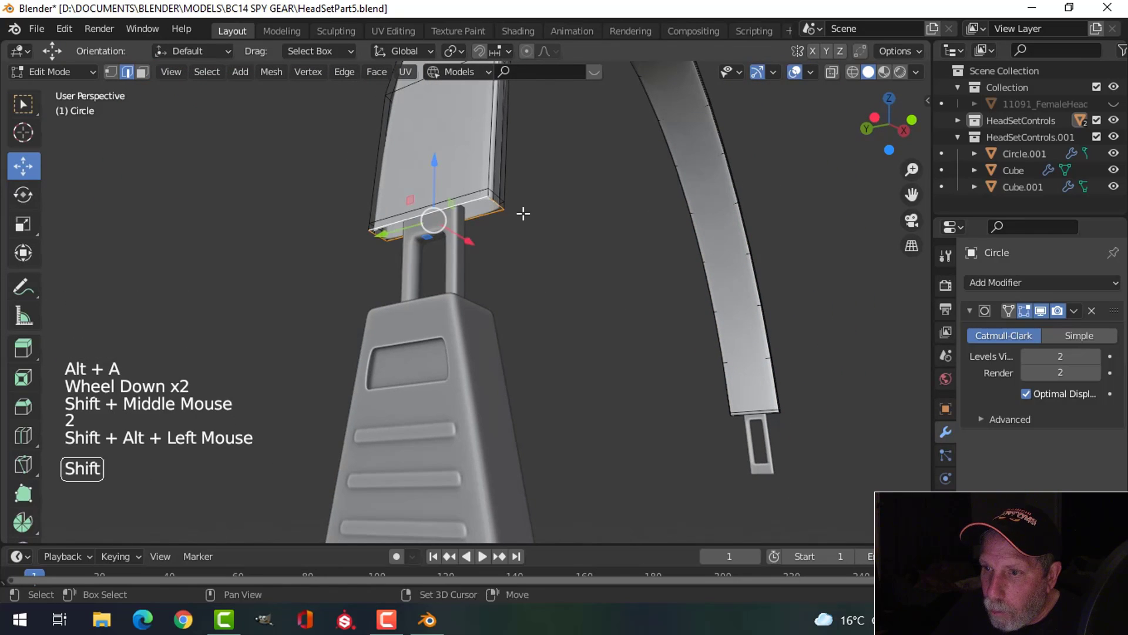
{"action": "left_click", "coordinate": [388, 71]}
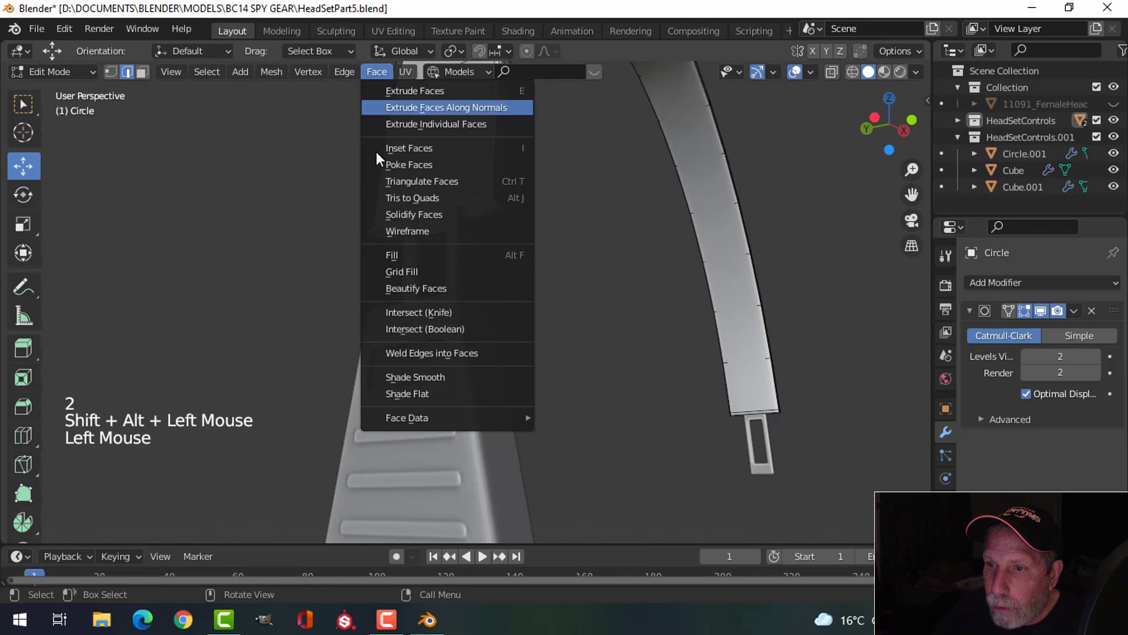
{"action": "left_click", "coordinate": [404, 273]}
{"action": "key", "text": "alt+a"}
{"action": "key", "text": "Tab"}
{"action": "key", "text": "alt+a"}
{"action": "scroll", "coordinate": [506, 280], "scroll_direction": "down", "scroll_amount": 2}
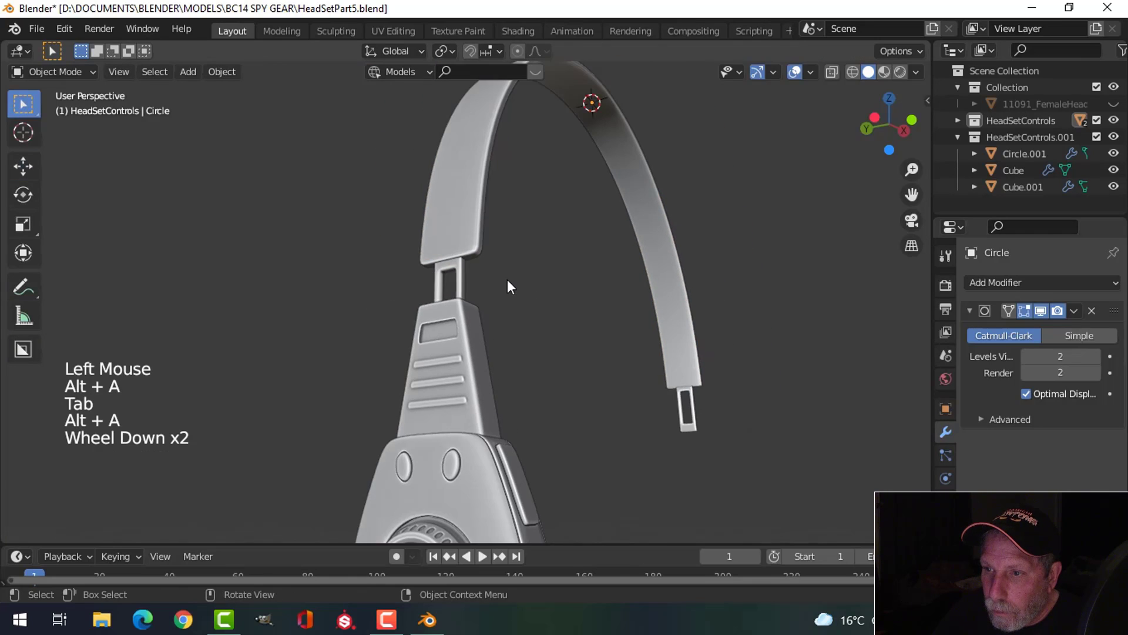
- Grid Fill the border loop of the headband's opposite open end and return to Object Mode
{"action": "middle_click_drag", "start_coordinate": [506, 279], "coordinate": [375, 315]}
{"action": "scroll", "coordinate": [303, 311], "scroll_direction": "up", "scroll_amount": 2}
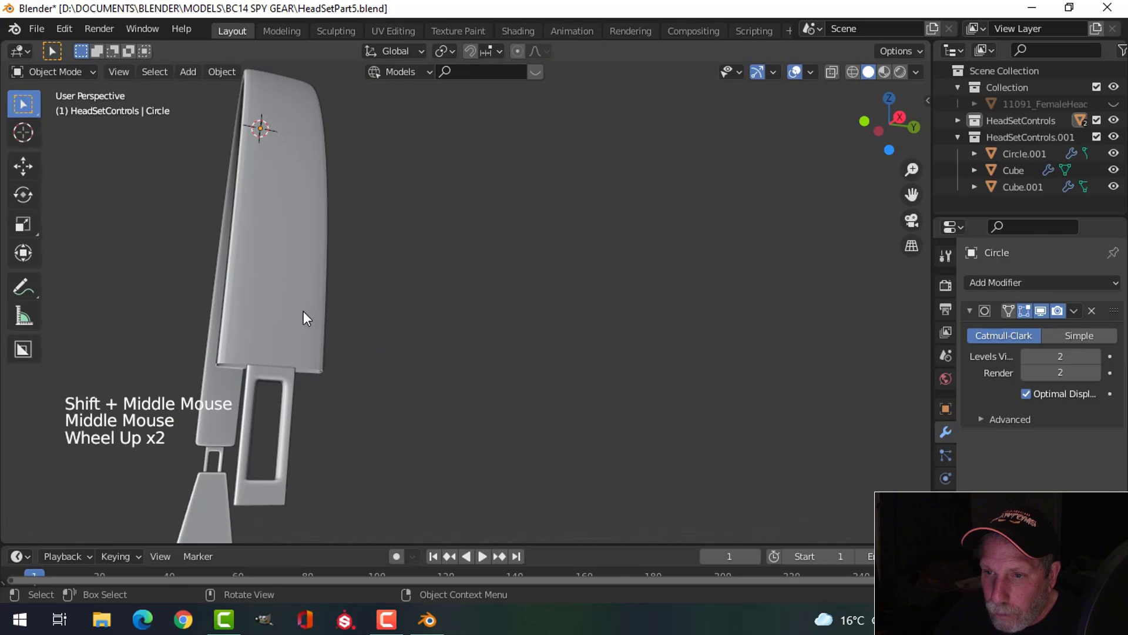
{"action": "left_click", "coordinate": [304, 311]}
{"action": "key", "text": "Tab"}
{"action": "middle_click_drag", "start_coordinate": [303, 311], "coordinate": [368, 302]}
{"action": "key", "text": "alt+a"}
{"action": "left_click", "coordinate": [390, 288], "text": "alt+shift"}
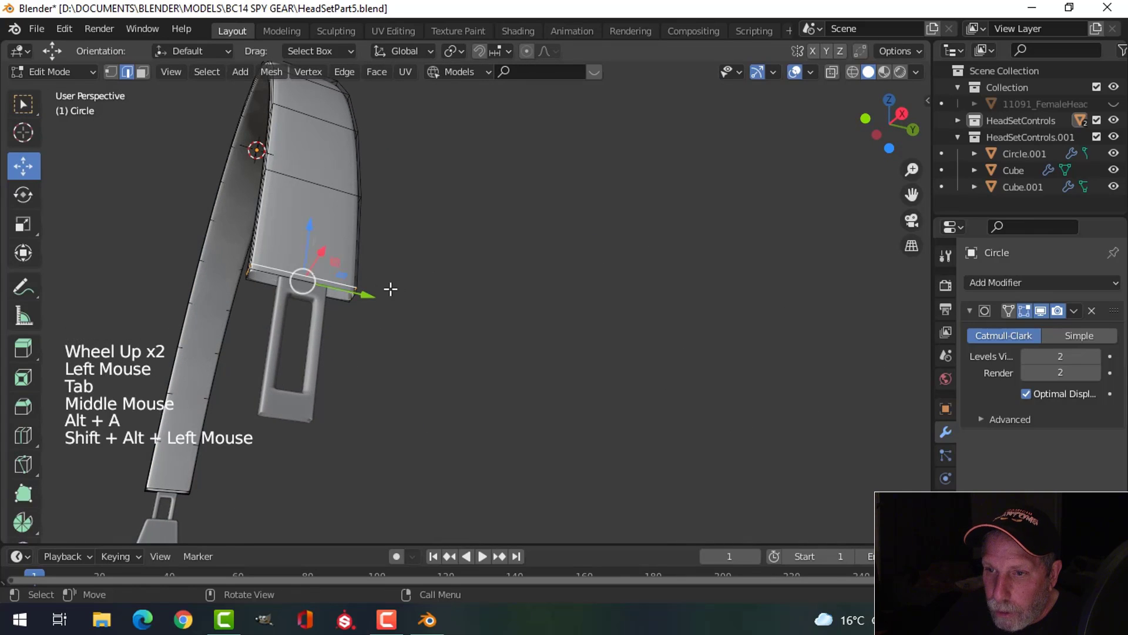
{"action": "key", "text": "alt+a"}
{"action": "left_click", "coordinate": [294, 290], "text": "alt+shift"}
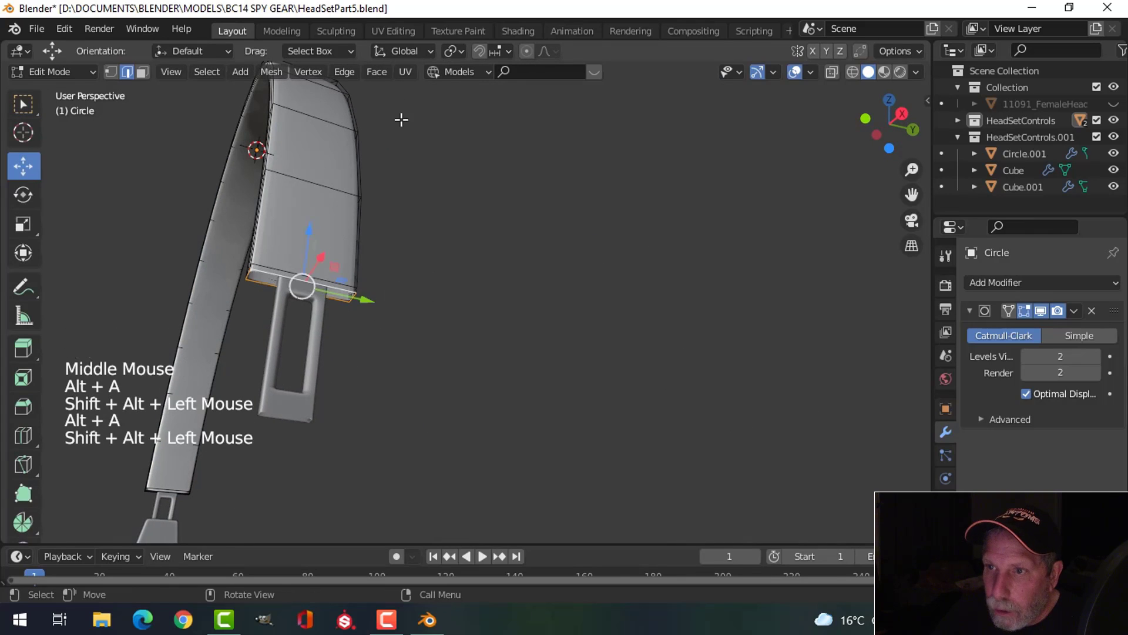
{"action": "left_click", "coordinate": [384, 72]}
{"action": "left_click", "coordinate": [411, 269]}
{"action": "scroll", "coordinate": [324, 282], "scroll_direction": "up", "scroll_amount": 2}
{"action": "key", "text": "alt+a"}
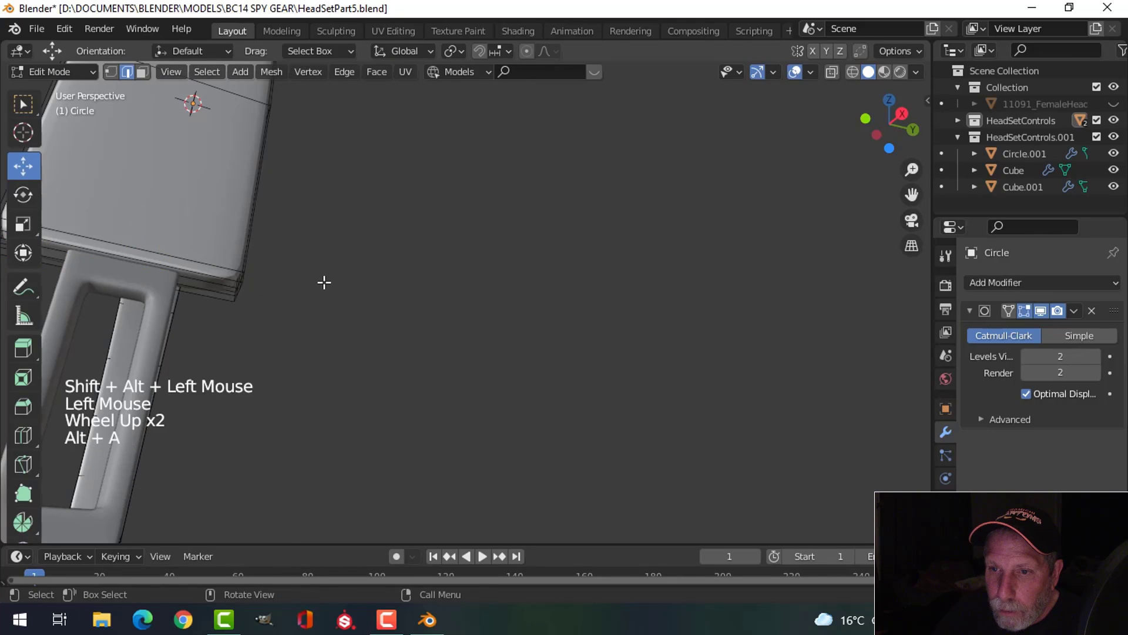
{"action": "key", "text": "Tab"}
{"action": "scroll", "coordinate": [312, 288], "scroll_direction": "down", "scroll_amount": 2}
{"action": "key", "text": "alt+a"}
- Apply Shade Smooth to the headband and clear the selection
{"action": "middle_click_drag", "start_coordinate": [312, 287], "coordinate": [608, 304]}
{"action": "scroll", "coordinate": [647, 333], "scroll_direction": "down", "scroll_amount": 3}
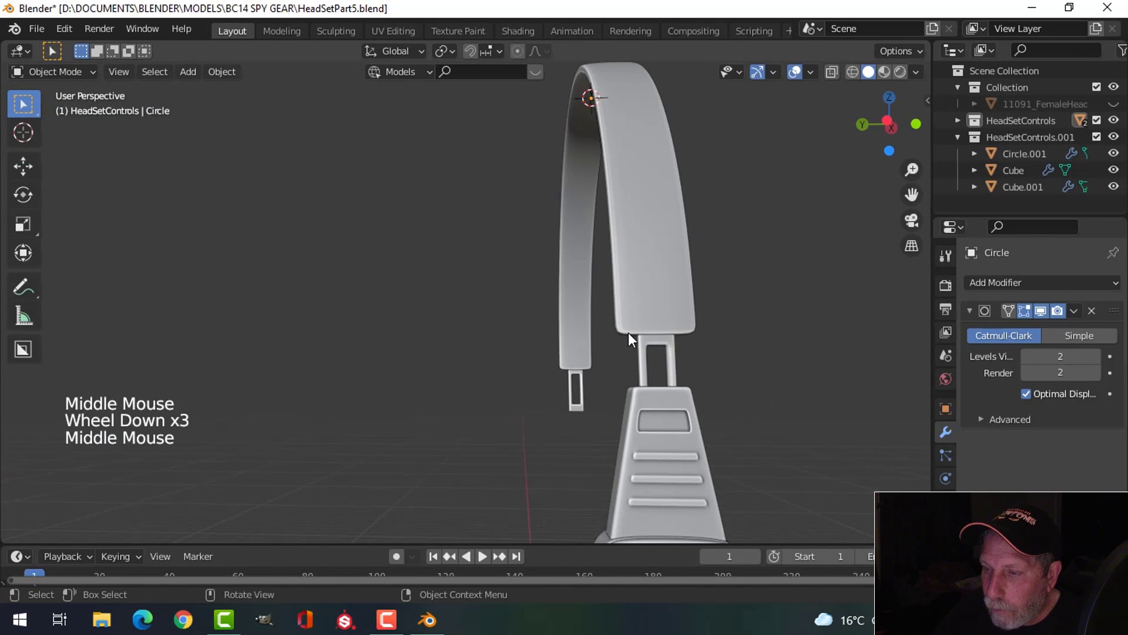
{"action": "scroll", "coordinate": [629, 333], "scroll_direction": "down", "scroll_amount": 3}
{"action": "middle_click_drag", "start_coordinate": [640, 341], "coordinate": [627, 397]}
{"action": "left_click", "coordinate": [485, 316]}
{"action": "right_click", "coordinate": [485, 315]}
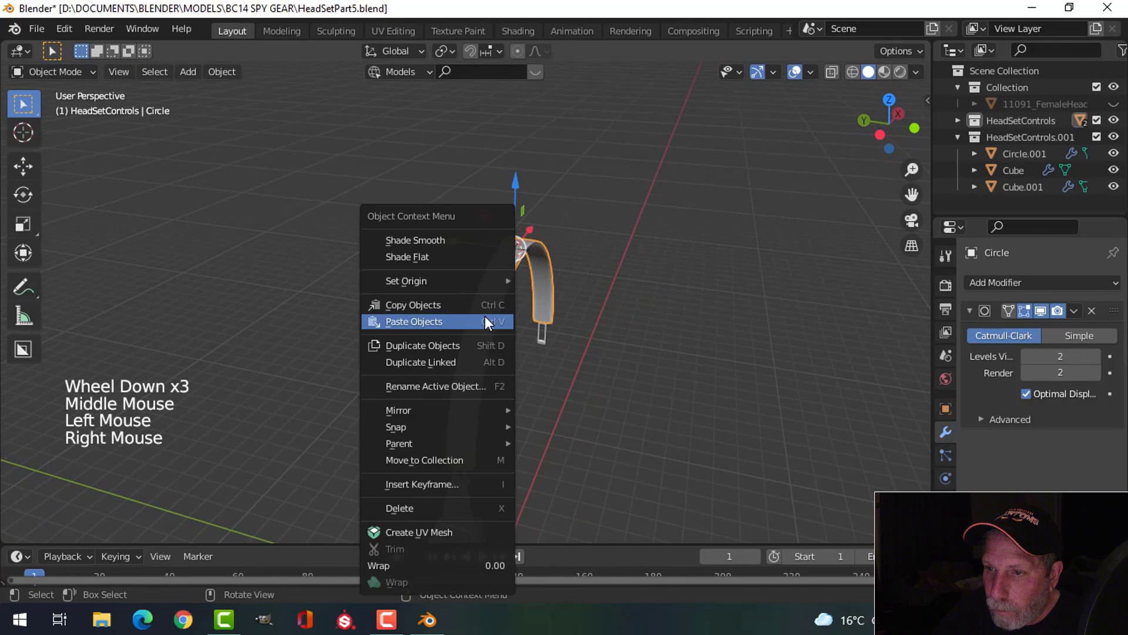
{"action": "left_click", "coordinate": [444, 241]}
{"action": "scroll", "coordinate": [538, 321], "scroll_direction": "up", "scroll_amount": 2}
{"action": "key", "text": "alt+a"}
- Enable shadows in the viewport shading and switch the lighting to MatCap
{"action": "middle_click_drag", "start_coordinate": [594, 374], "coordinate": [496, 307]}
{"action": "scroll", "coordinate": [562, 333], "scroll_direction": "down", "scroll_amount": 2}
{"action": "scroll", "coordinate": [482, 346], "scroll_direction": "up", "scroll_amount": 2}
{"action": "scroll", "coordinate": [473, 335], "scroll_direction": "down", "scroll_amount": 1}
{"action": "scroll", "coordinate": [423, 320], "scroll_direction": "up", "scroll_amount": 2}
{"action": "middle_click_drag", "start_coordinate": [423, 320], "coordinate": [464, 321], "text": "shift"}
{"action": "middle_click_drag", "start_coordinate": [465, 321], "coordinate": [564, 306]}
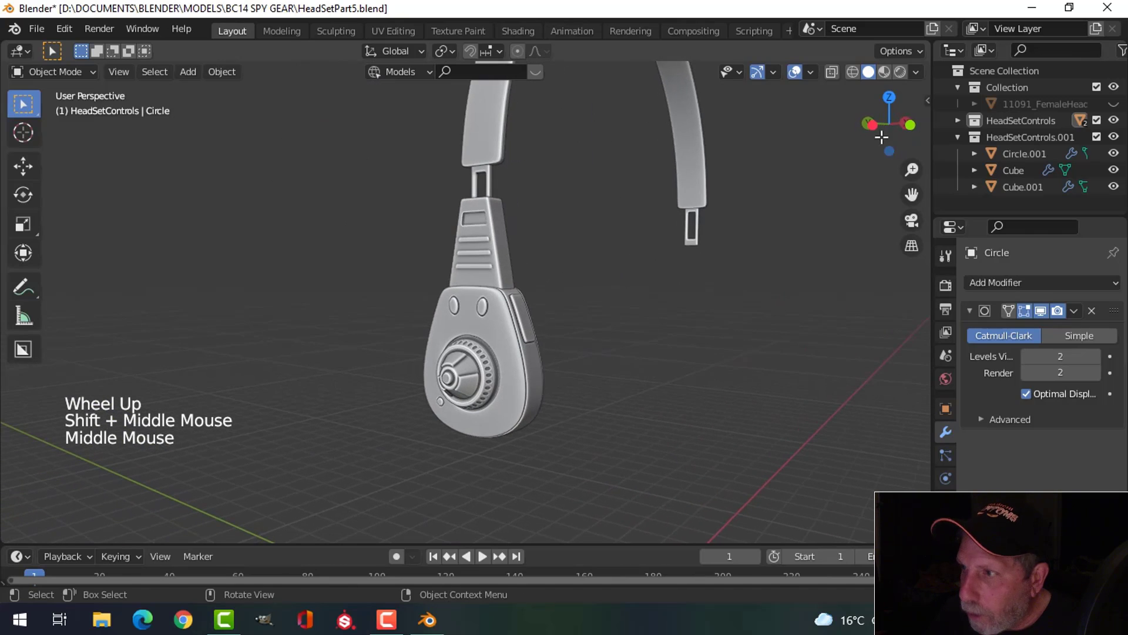
{"action": "left_click", "coordinate": [917, 70]}
{"action": "left_click", "coordinate": [823, 426]}
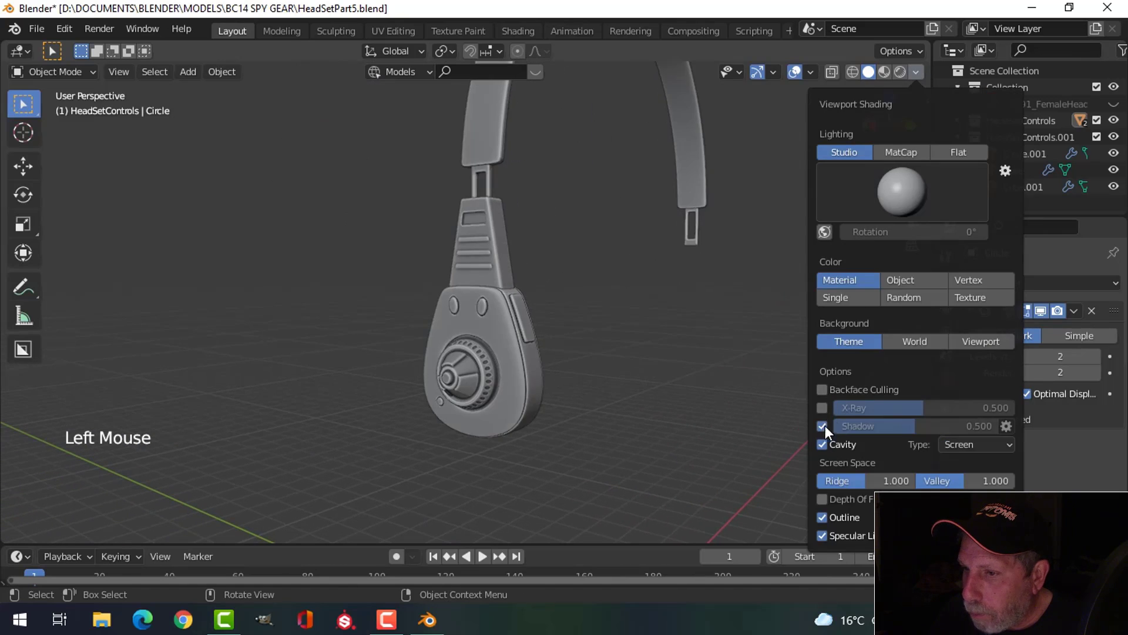
{"action": "left_click", "coordinate": [916, 170]}
{"action": "left_click", "coordinate": [901, 152]}
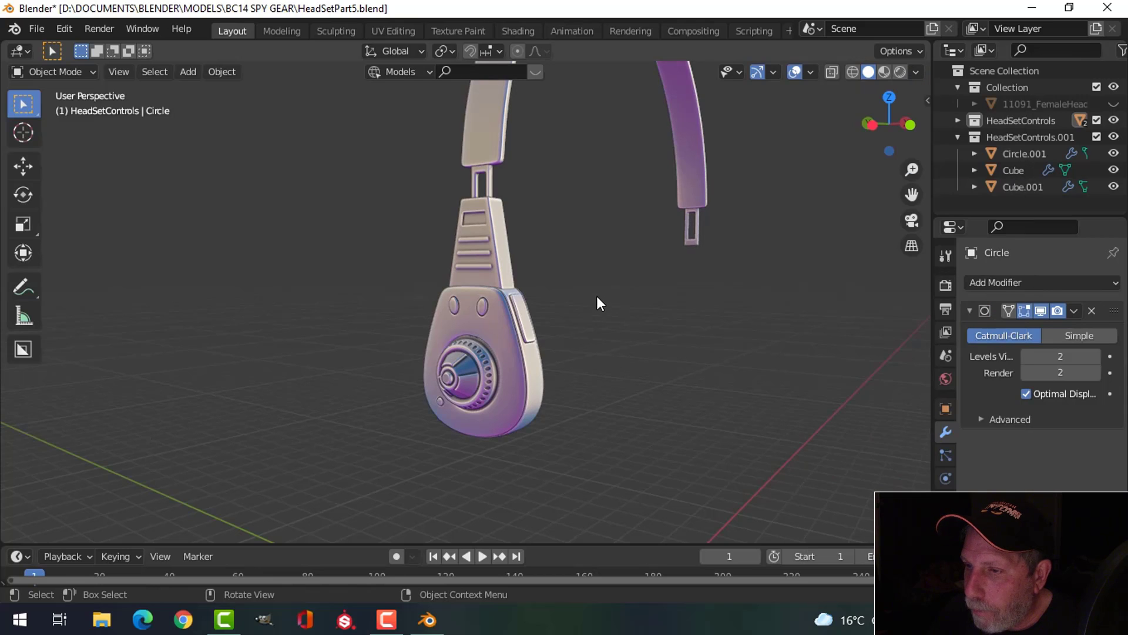
- Check the headset's normals with the Face Orientation overlay, and turn the overlay off again
{"action": "mouse_move", "coordinate": [597, 295]}
{"action": "middle_mouse_down"}
{"action": "mouse_move", "coordinate": [579, 300]}
{"action": "mouse_move", "coordinate": [601, 290]}
{"action": "middle_mouse_up"}
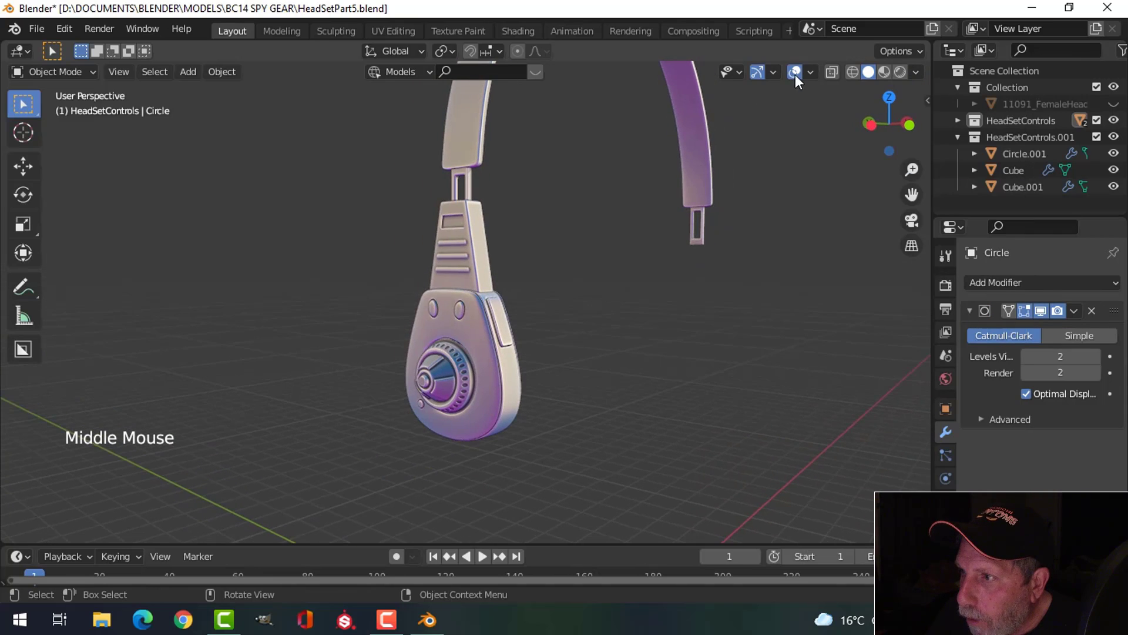
{"action": "left_click", "coordinate": [810, 72]}
{"action": "left_click", "coordinate": [755, 369]}
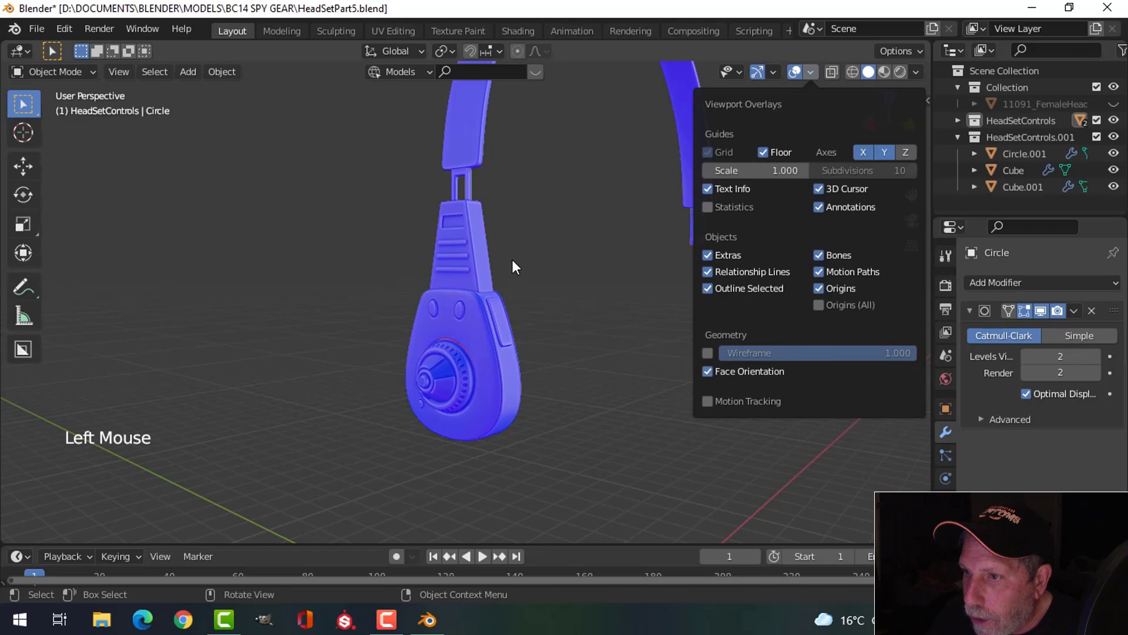
{"action": "left_click", "coordinate": [810, 72]}
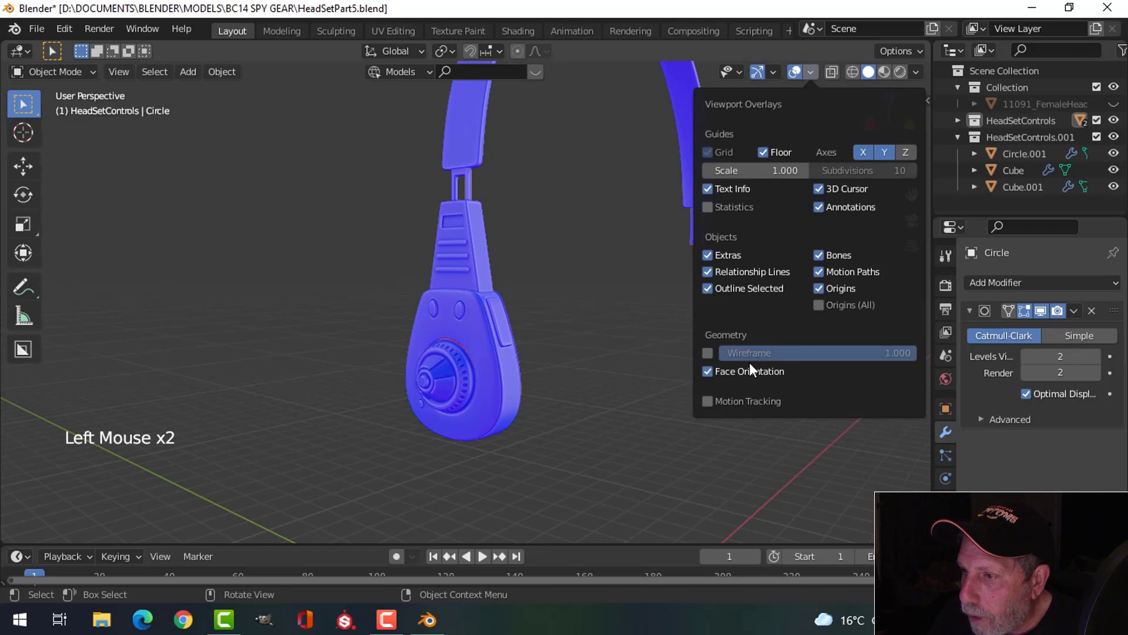
{"action": "left_click", "coordinate": [750, 368]}
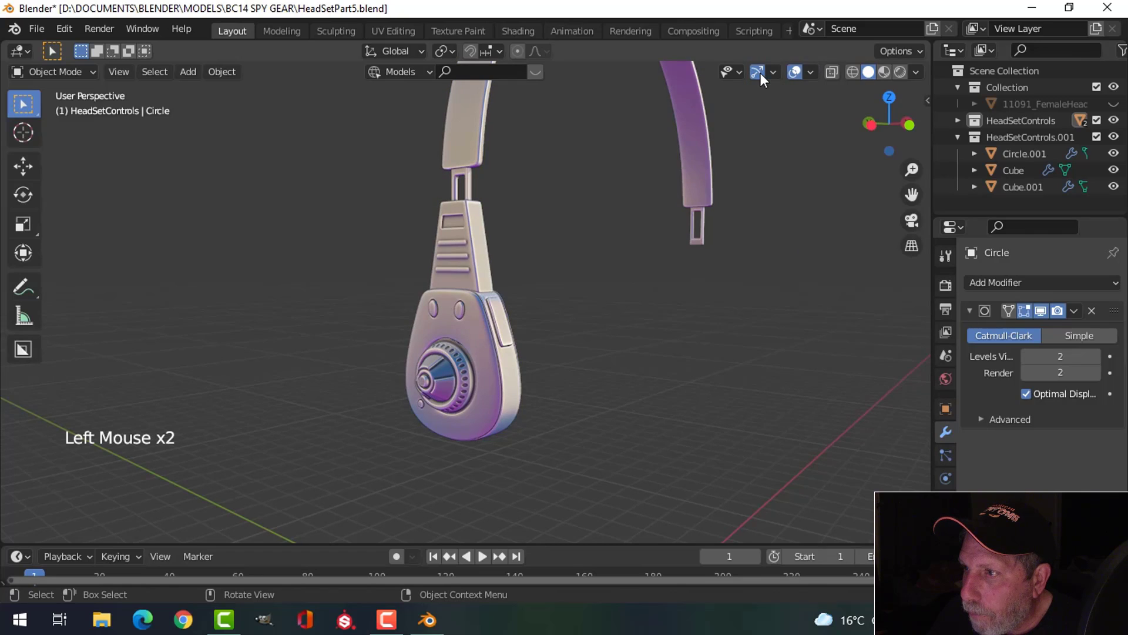
- Hide the viewport gizmos and overlays and examine the headset from several angles
{"action": "left_click", "coordinate": [759, 72]}
{"action": "left_click", "coordinate": [795, 71]}
{"action": "scroll", "coordinate": [676, 256], "scroll_direction": "up", "scroll_amount": 1}
{"action": "middle_click_drag", "start_coordinate": [676, 255], "coordinate": [525, 335]}
{"action": "scroll", "coordinate": [739, 244], "scroll_direction": "down", "scroll_amount": 1}
{"action": "scroll", "coordinate": [526, 256], "scroll_direction": "up", "scroll_amount": 1}
{"action": "scroll", "coordinate": [501, 357], "scroll_direction": "down", "scroll_amount": 1}
{"action": "scroll", "coordinate": [532, 357], "scroll_direction": "down", "scroll_amount": 1}
{"action": "scroll", "coordinate": [531, 357], "scroll_direction": "down", "scroll_amount": 1}
{"action": "middle_click_drag", "start_coordinate": [525, 335], "coordinate": [586, 305]}
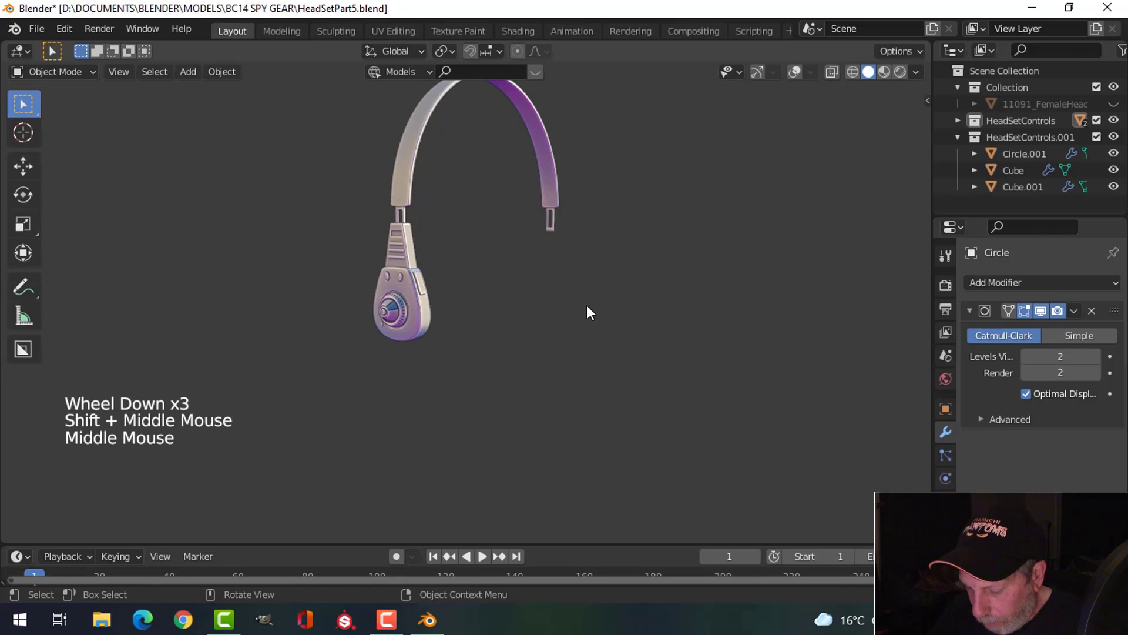
- Unhide the female head model and view the headset's fit on it from the front
{"action": "key", "text": "slash"}
{"action": "key", "text": "alt+h"}
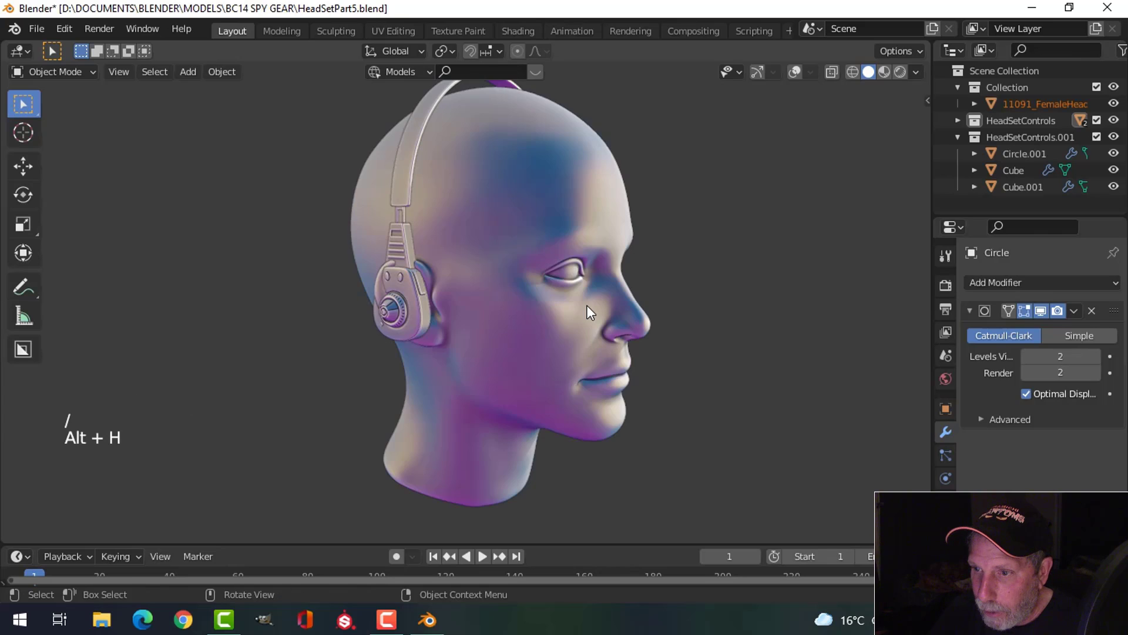
{"action": "key", "text": "alt+a"}
{"action": "middle_click_drag", "start_coordinate": [586, 305], "coordinate": [408, 294]}
{"action": "scroll", "coordinate": [435, 265], "scroll_direction": "down", "scroll_amount": 2}
- Select the female head and show the viewport gizmos and overlays again
{"action": "left_click", "coordinate": [532, 259]}
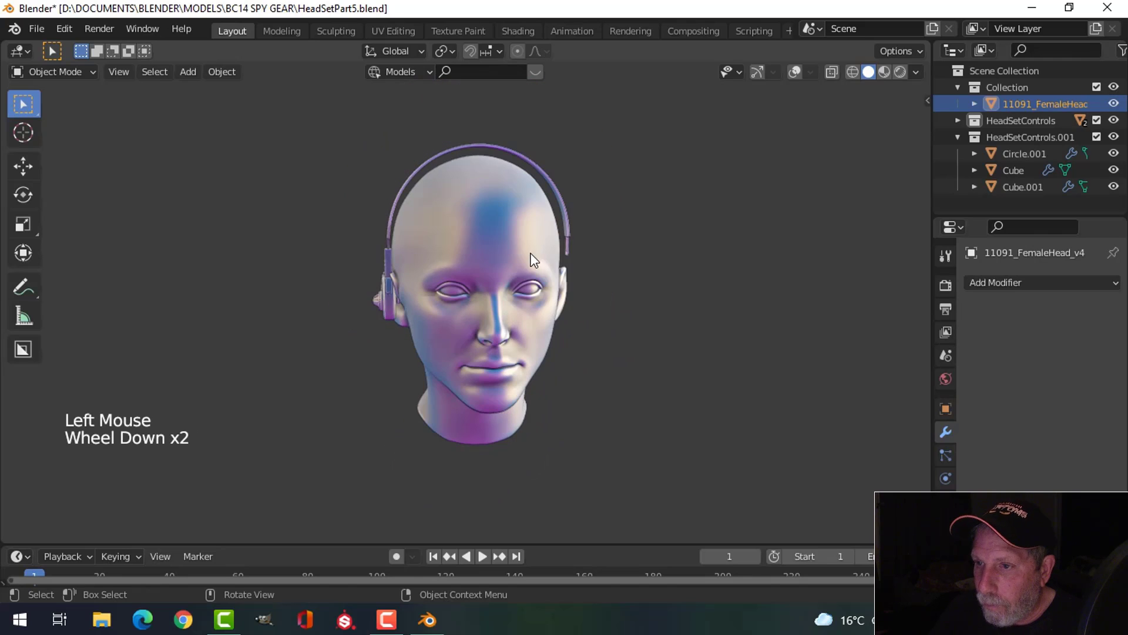
{"action": "left_click", "coordinate": [755, 71]}
{"action": "left_click", "coordinate": [794, 71]}
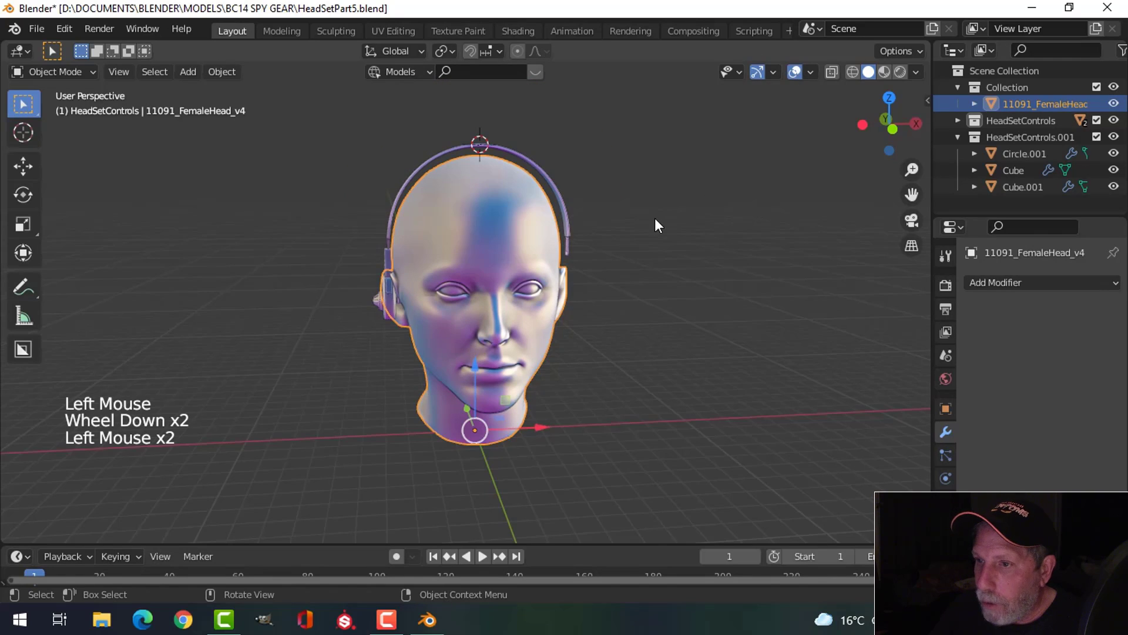
- Raise the female head about 0.28 m along the global Z axis to fit it closer under the headband, and deselect it
{"action": "middle_click_drag", "start_coordinate": [654, 217], "coordinate": [661, 216]}
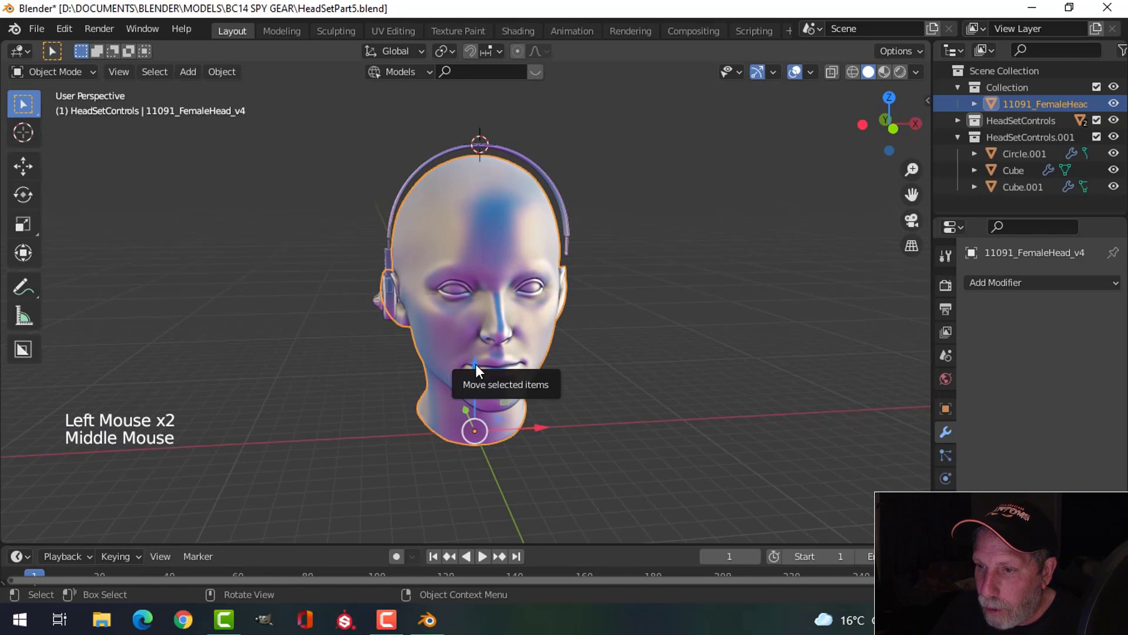
{"action": "left_click_drag", "start_coordinate": [475, 365], "coordinate": [479, 356]}
{"action": "middle_click_drag", "start_coordinate": [622, 301], "coordinate": [643, 301]}
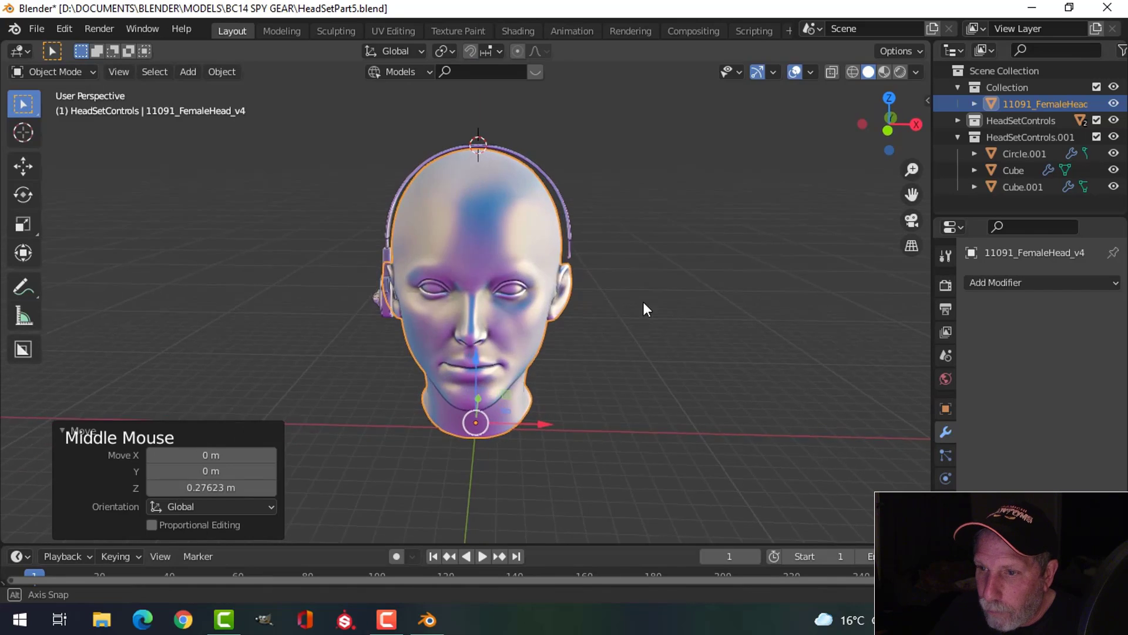
{"action": "key", "text": "alt+a"}
- Examine the headset's fit on the raised head from both sides, around the ears and headband
{"action": "scroll", "coordinate": [513, 309], "scroll_direction": "up", "scroll_amount": 3}
{"action": "middle_click_drag", "start_coordinate": [513, 309], "coordinate": [573, 310]}
{"action": "scroll", "coordinate": [429, 322], "scroll_direction": "down", "scroll_amount": 1}
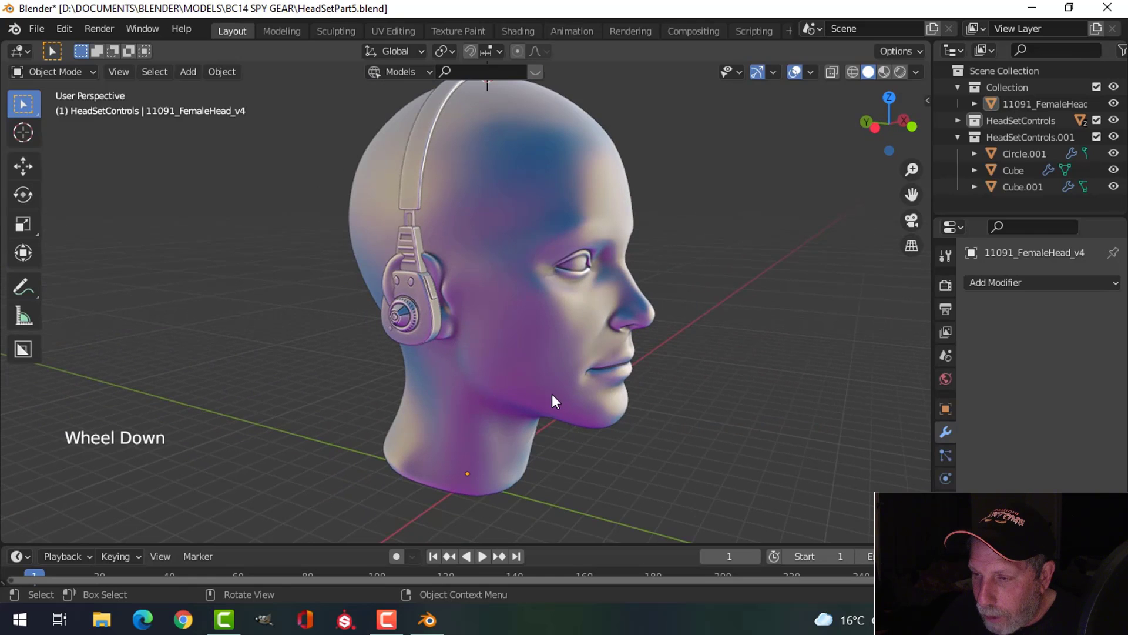
{"action": "scroll", "coordinate": [622, 334], "scroll_direction": "down", "scroll_amount": 2}
{"action": "middle_click_drag", "start_coordinate": [622, 333], "coordinate": [552, 247]}
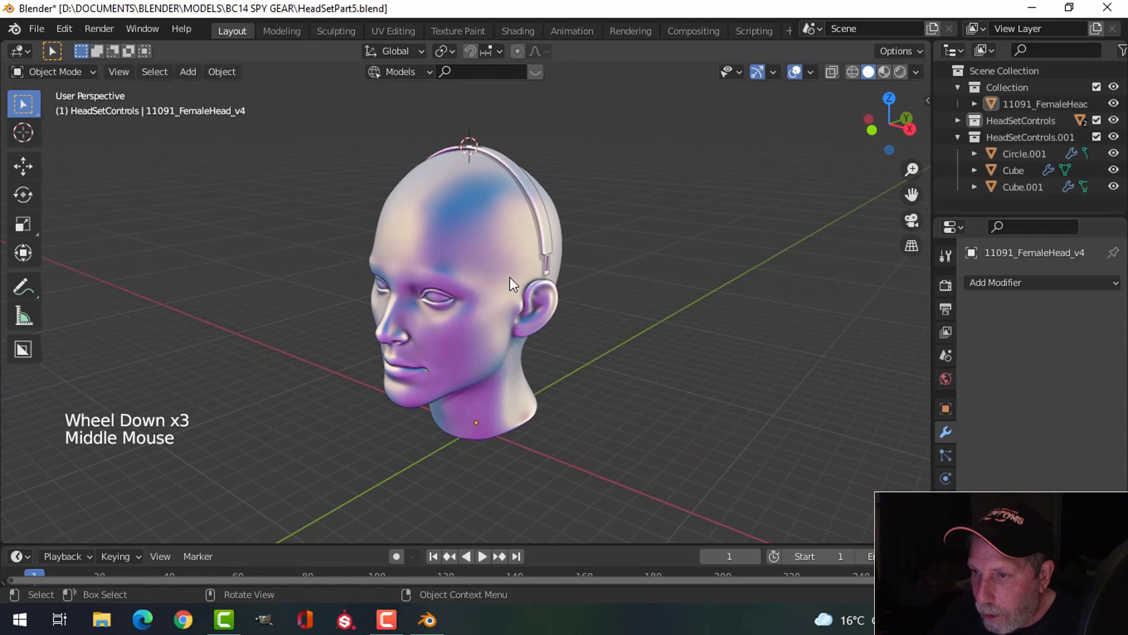
{"action": "middle_click_drag", "start_coordinate": [533, 333], "coordinate": [541, 301]}
{"action": "scroll", "coordinate": [559, 319], "scroll_direction": "up", "scroll_amount": 3}
- Hide the female head along with the viewport gizmos and overlays, and view the headset's earpiece up close
{"action": "left_click", "coordinate": [614, 186]}
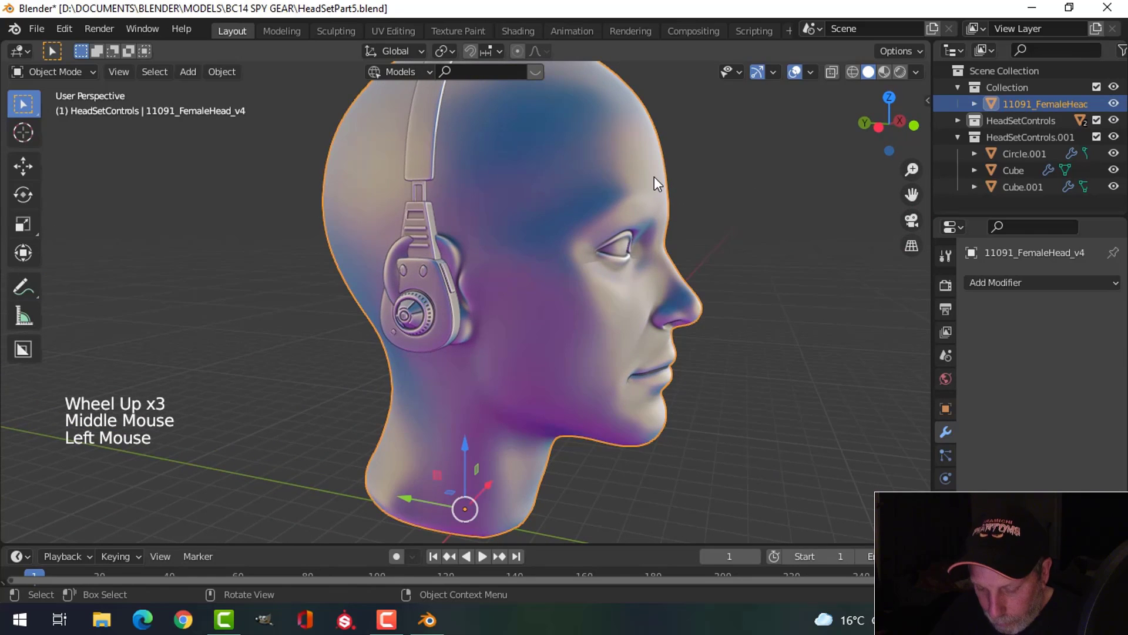
{"action": "key", "text": "h"}
{"action": "middle_click_drag", "start_coordinate": [594, 198], "coordinate": [594, 238]}
{"action": "left_click", "coordinate": [757, 72]}
{"action": "left_click", "coordinate": [793, 72]}
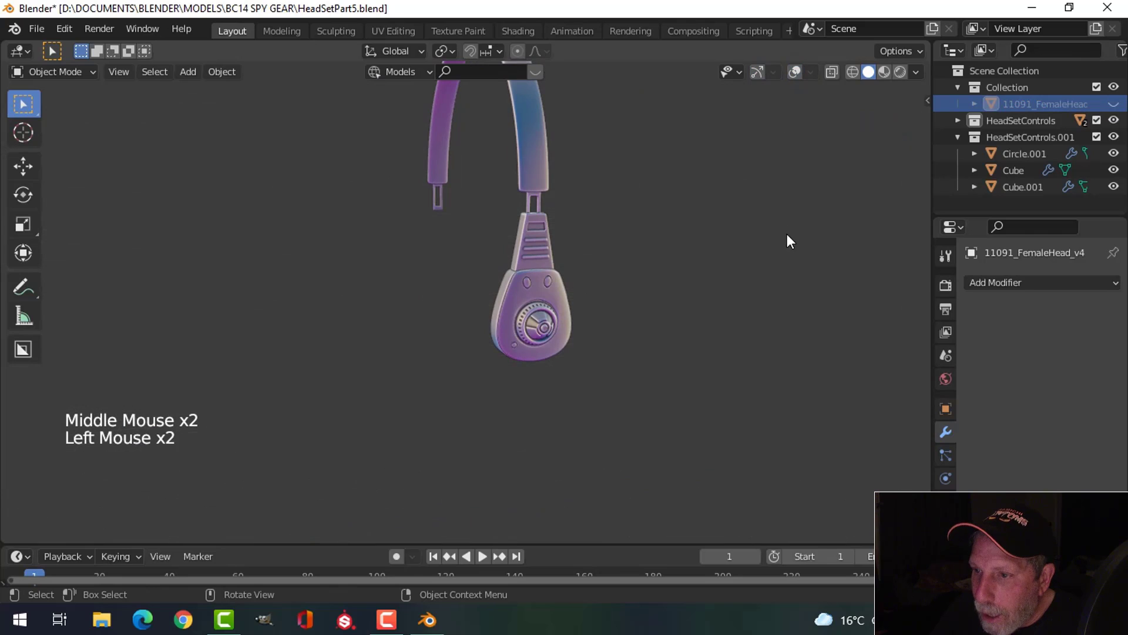
{"action": "middle_click_drag", "start_coordinate": [788, 234], "coordinate": [631, 242]}
{"action": "scroll", "coordinate": [646, 241], "scroll_direction": "up", "scroll_amount": 2}
{"action": "scroll", "coordinate": [618, 242], "scroll_direction": "up", "scroll_amount": 1}
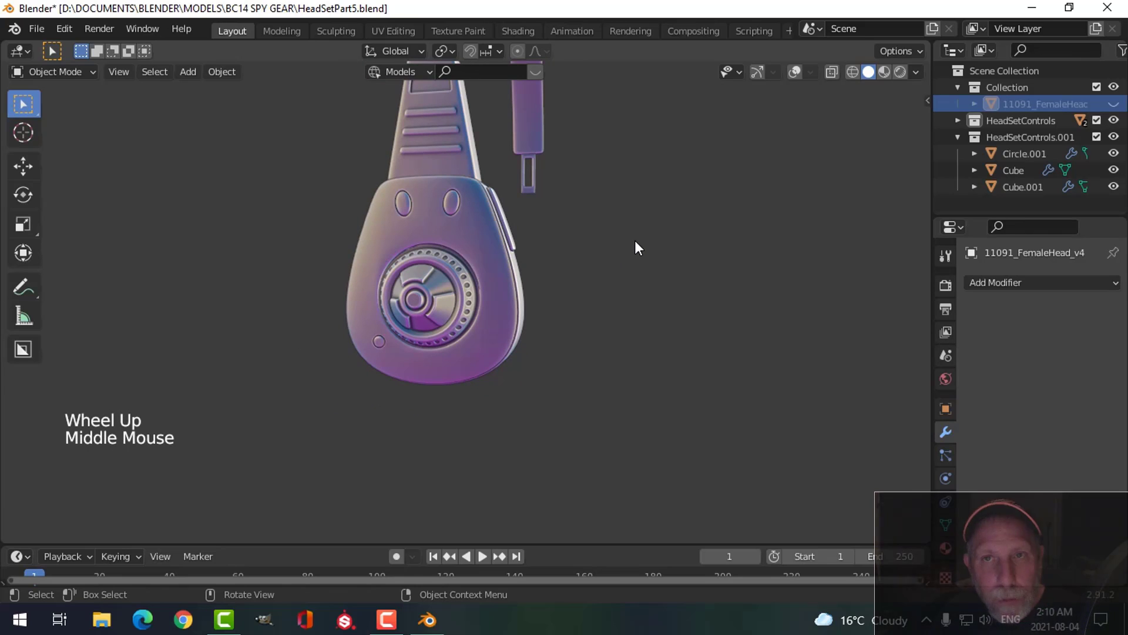